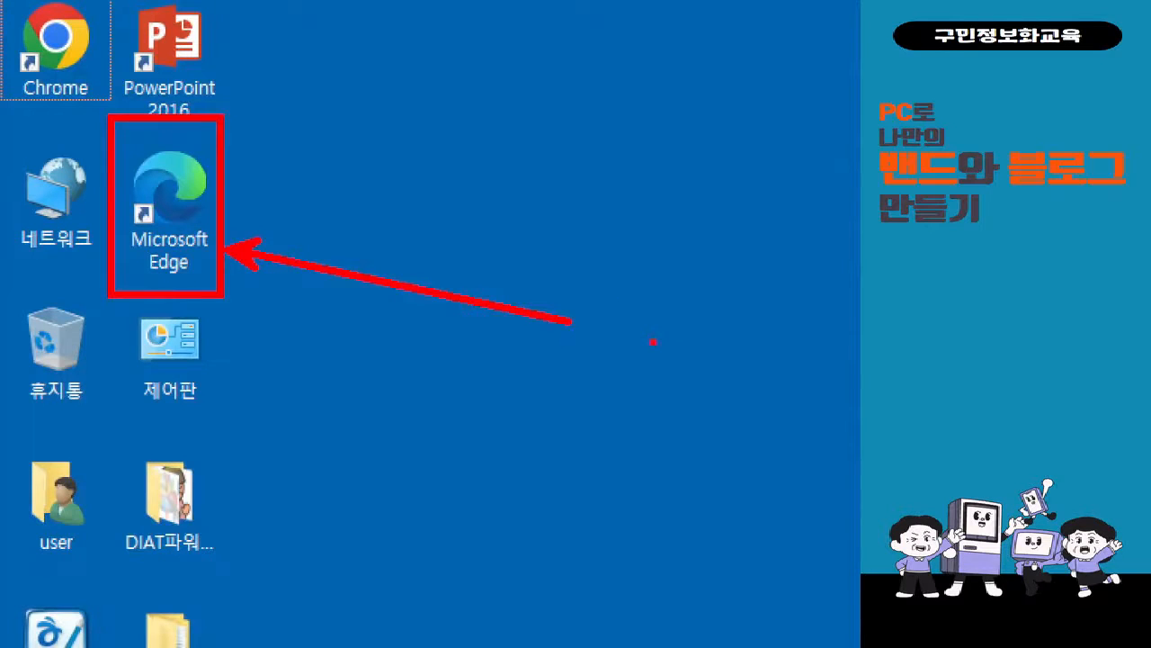
Launch the Microsoft Edge browser from the desktop.
double_click(207, 215)
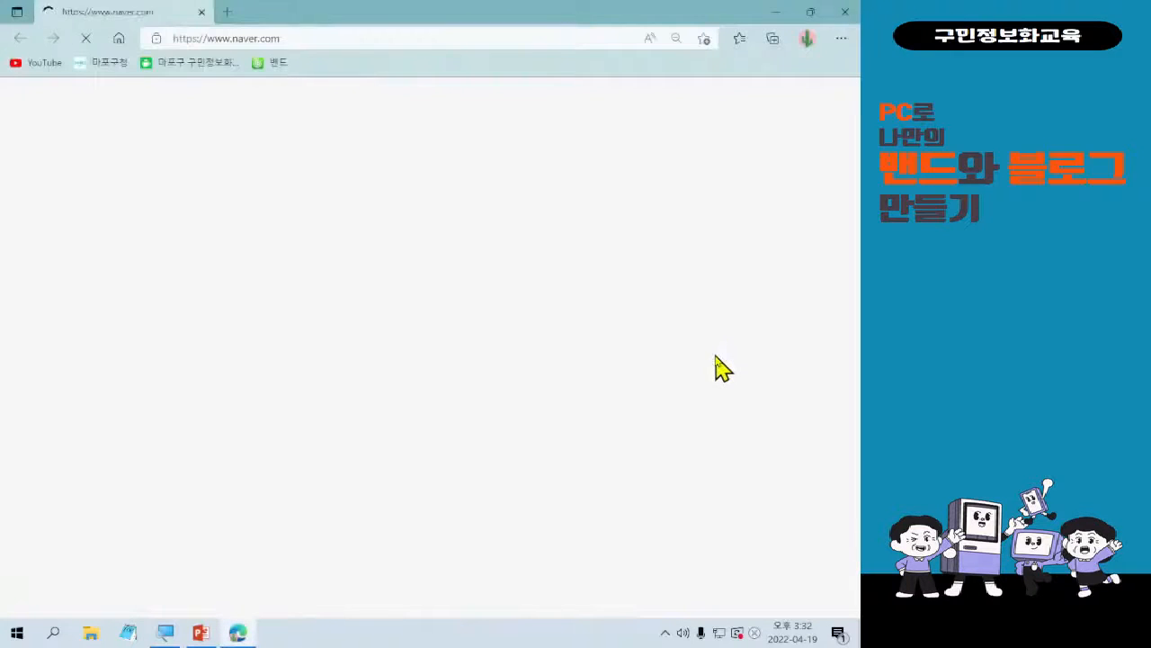
View the pending Windows Update status page, then return to the browser.
left_click(739, 634)
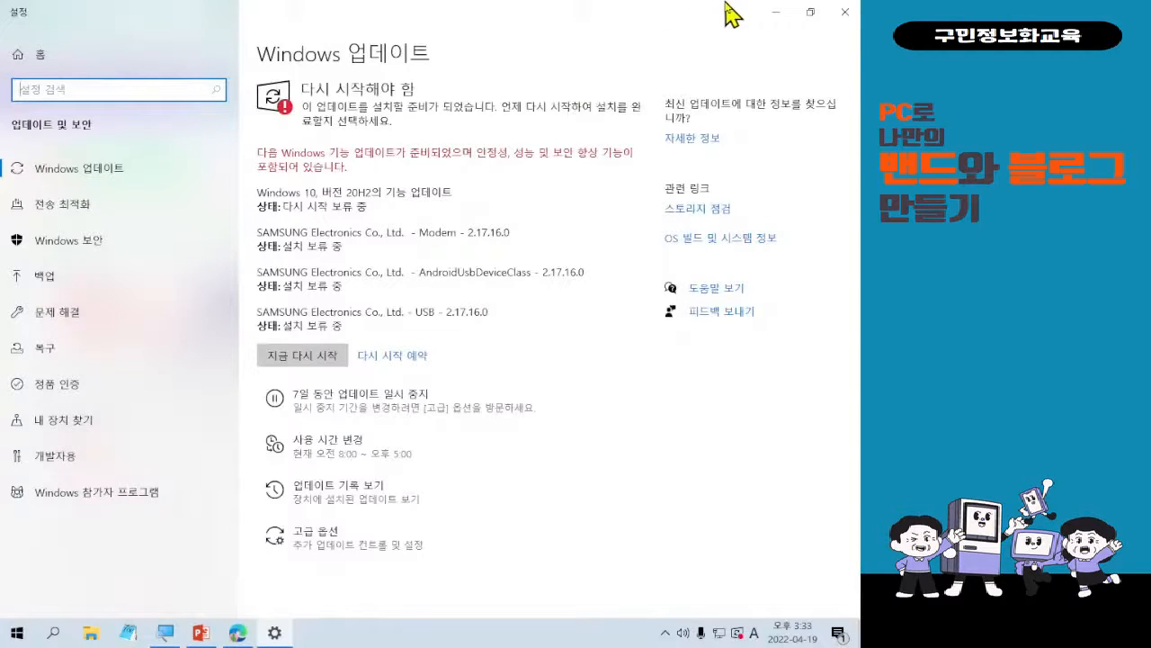
left_click(777, 15)
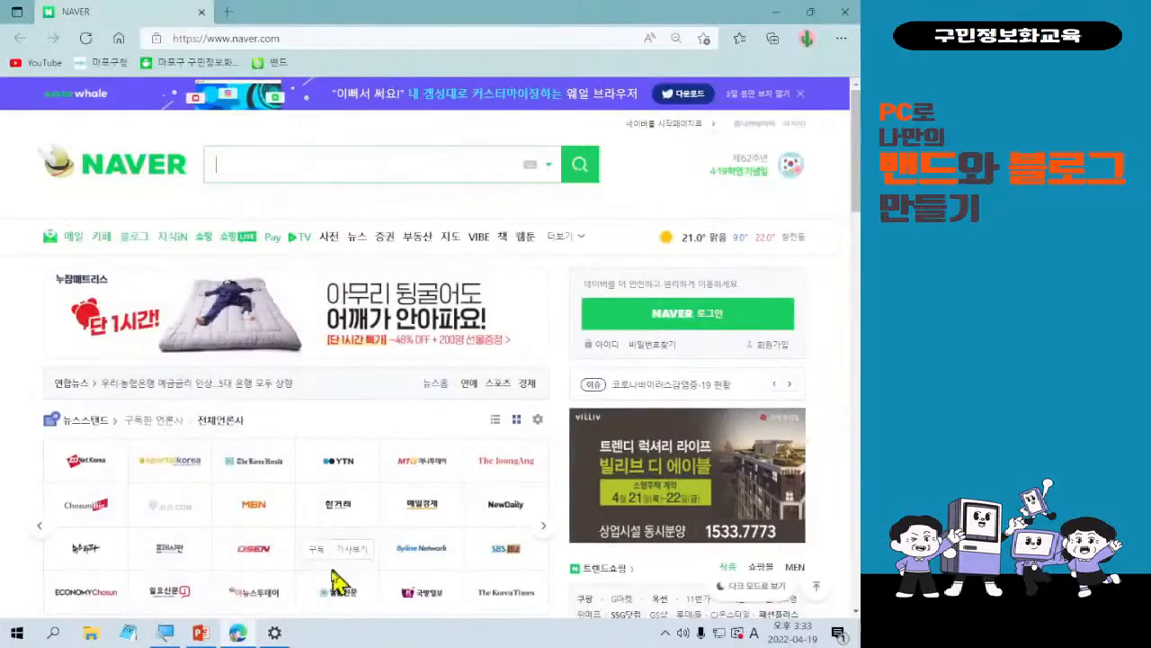
left_click(274, 633)
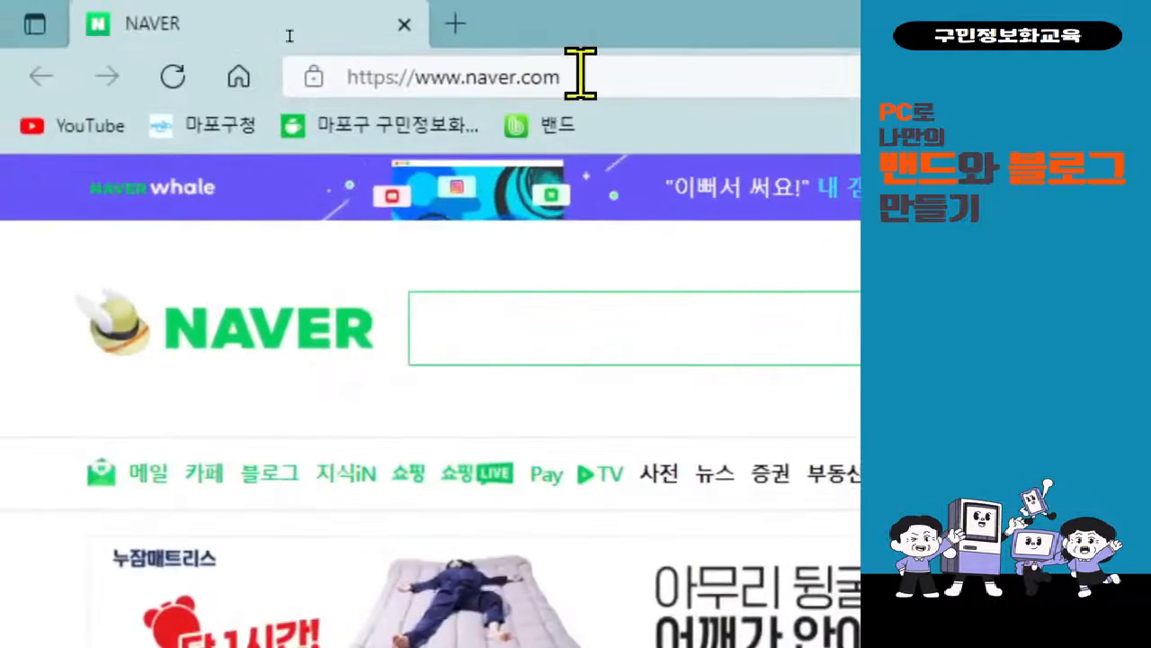
left_click(398, 59)
key("BackSpace")
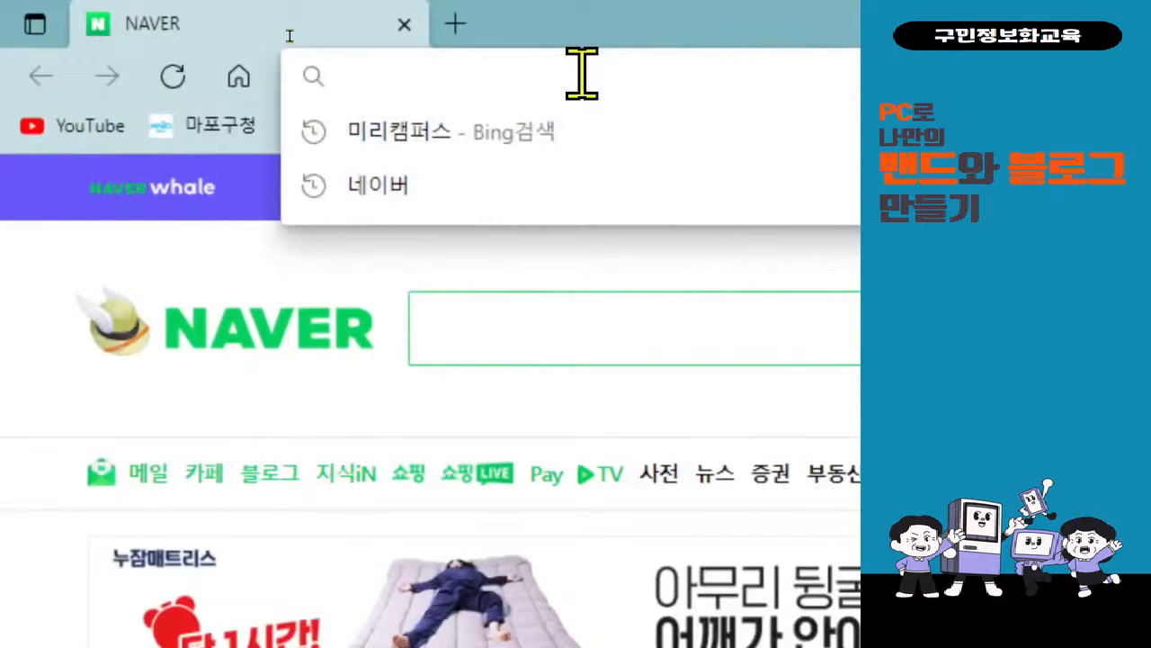
type("www")
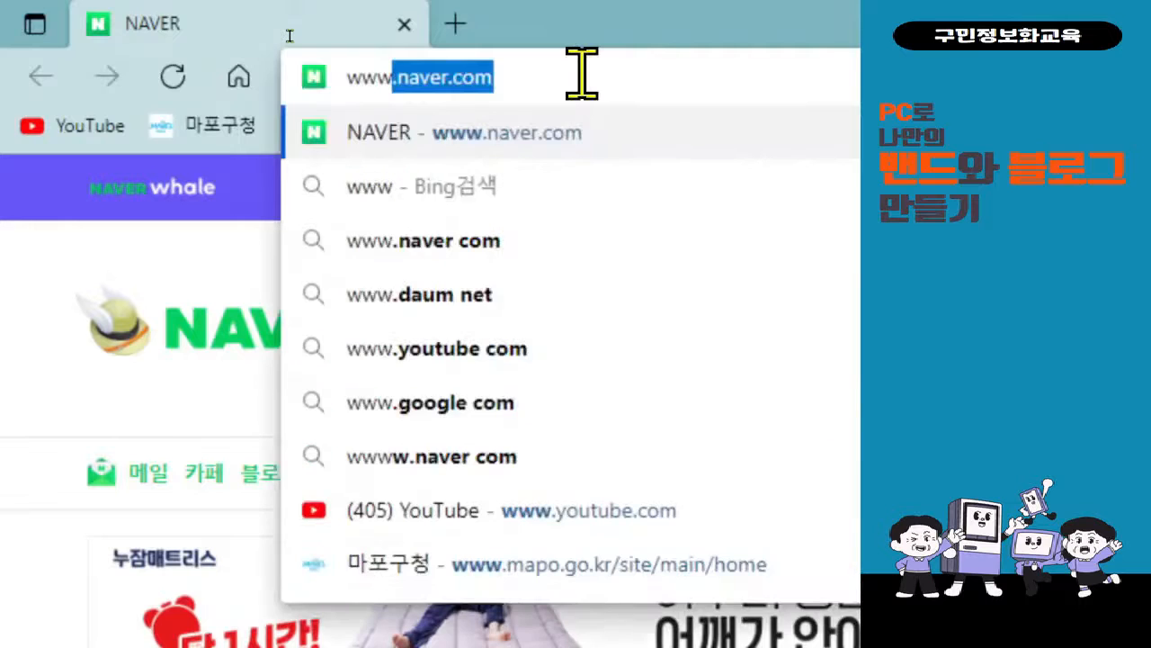
type(".naver.com")
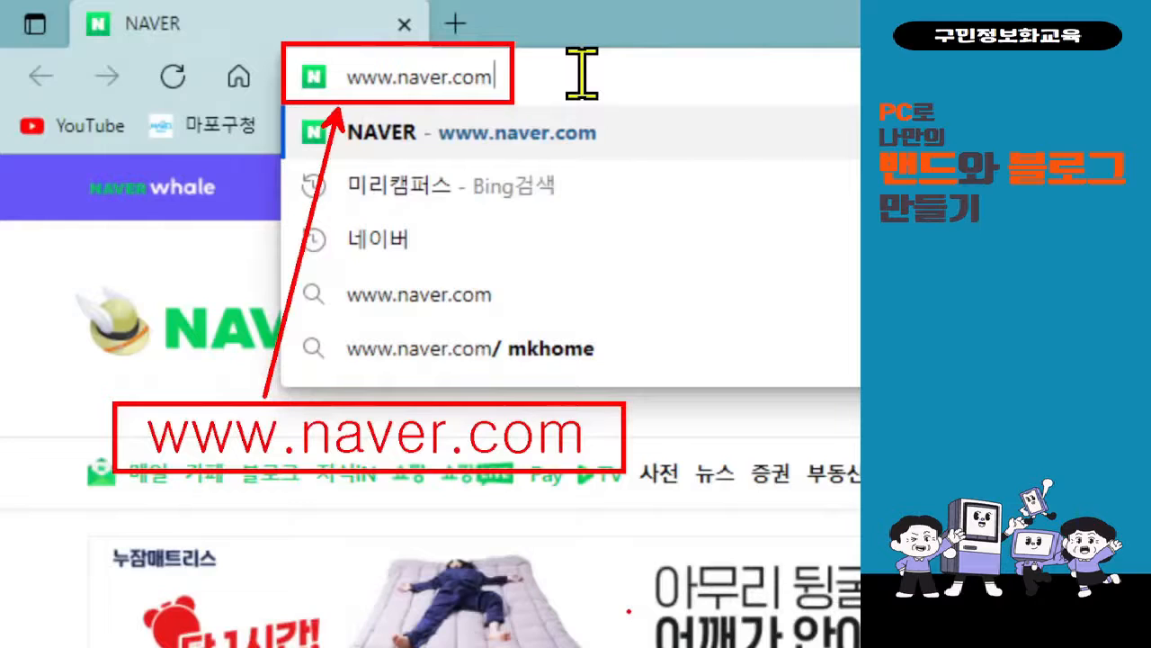
key("Return")
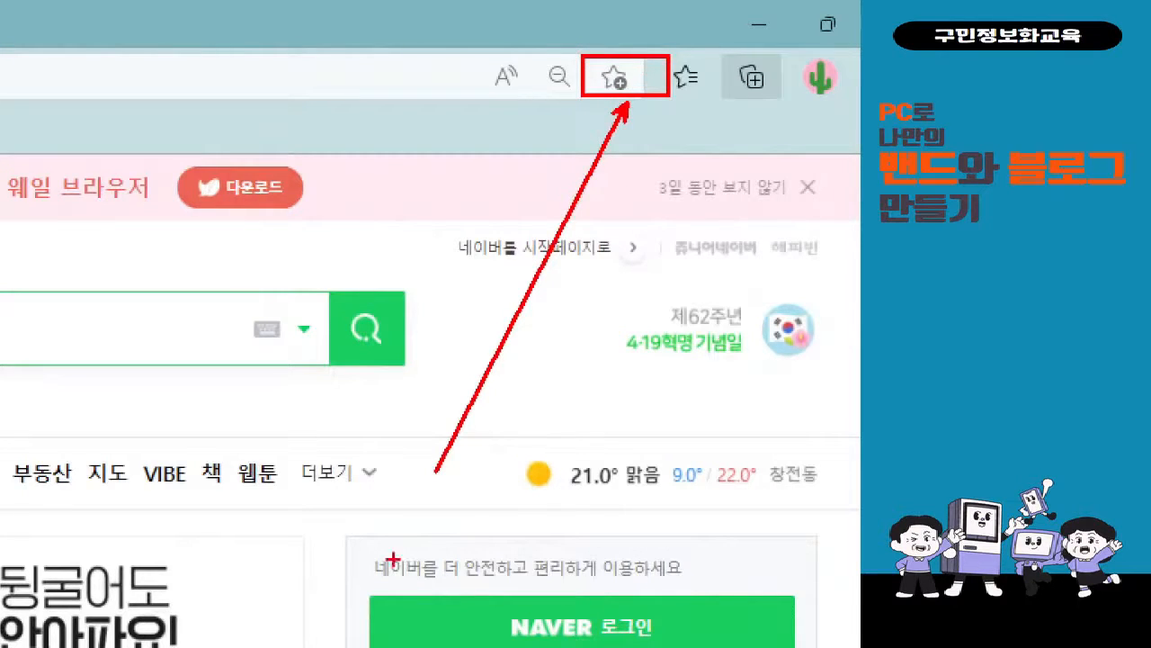
mouse_move(306, 407)
left_mouse_down()
mouse_move(326, 480)
mouse_move(384, 510)
left_mouse_up()
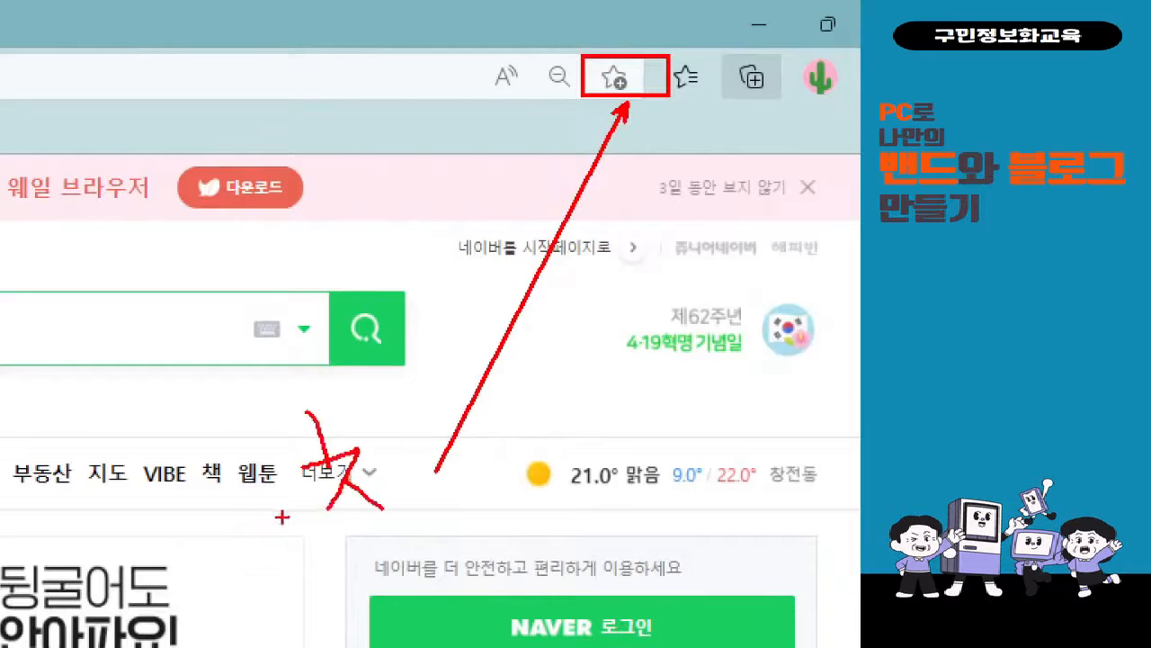
left_click_drag(279, 517, 385, 518)
left_click_drag(369, 522, 371, 563)
mouse_move(374, 470)
left_mouse_down()
mouse_move(389, 469)
mouse_move(409, 520)
left_mouse_up()
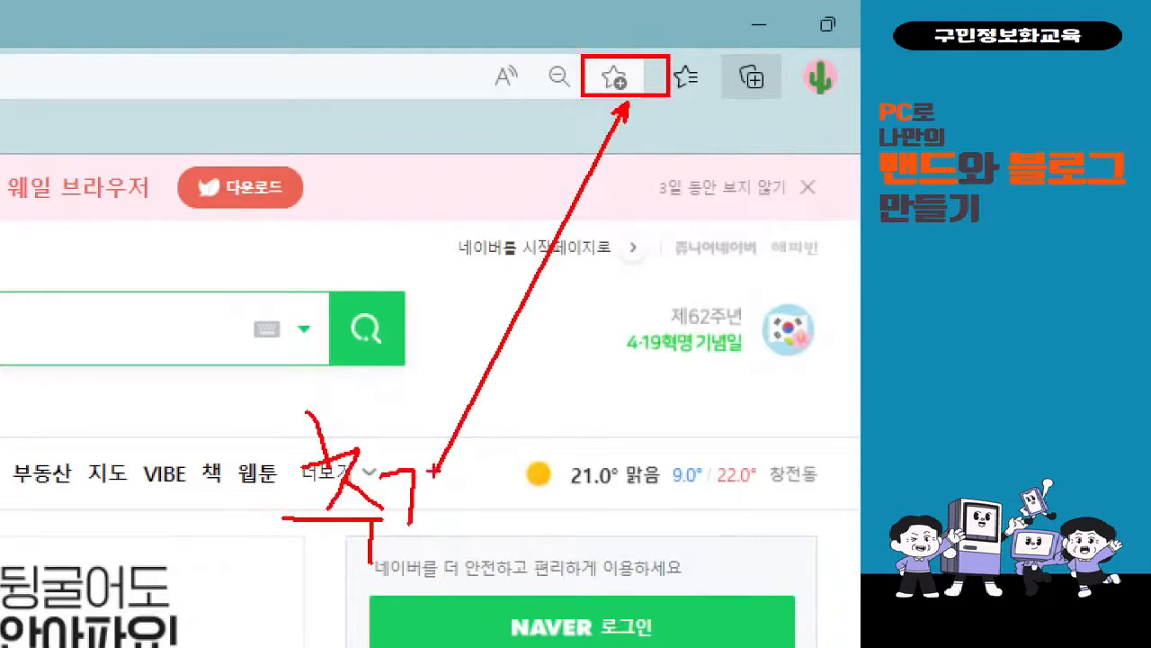
mouse_move(432, 468)
left_mouse_down()
mouse_move(432, 525)
mouse_move(483, 487)
left_mouse_up()
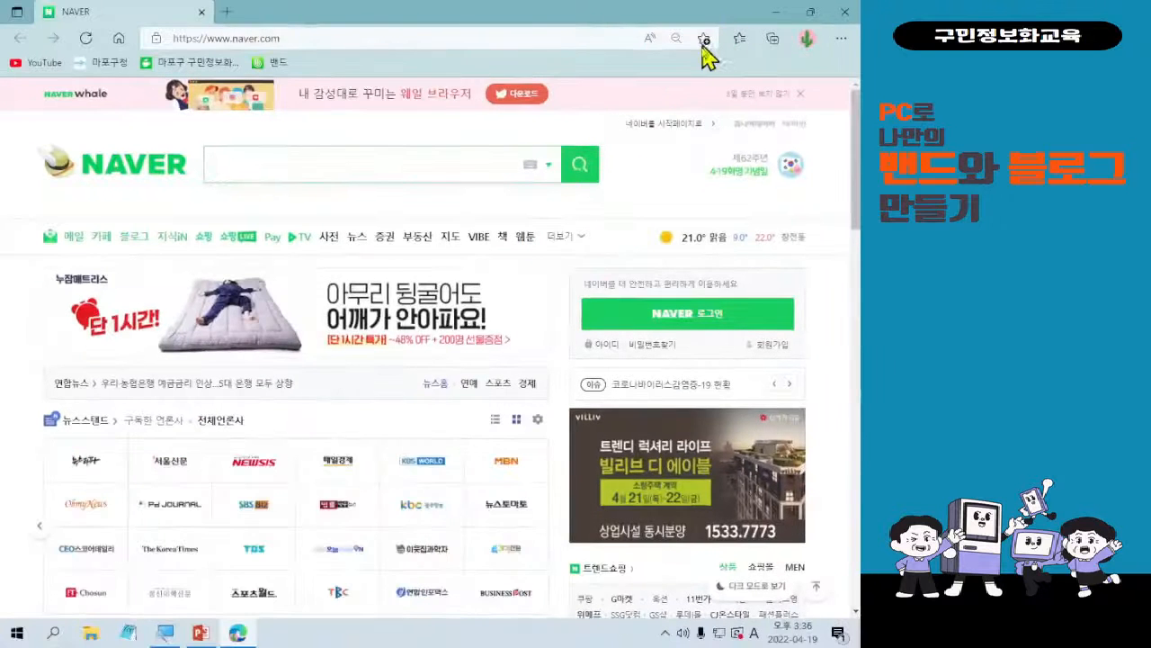
Add the current page to favorites as NAVER in the 즐겨찾기 모음 folder.
left_click(614, 77)
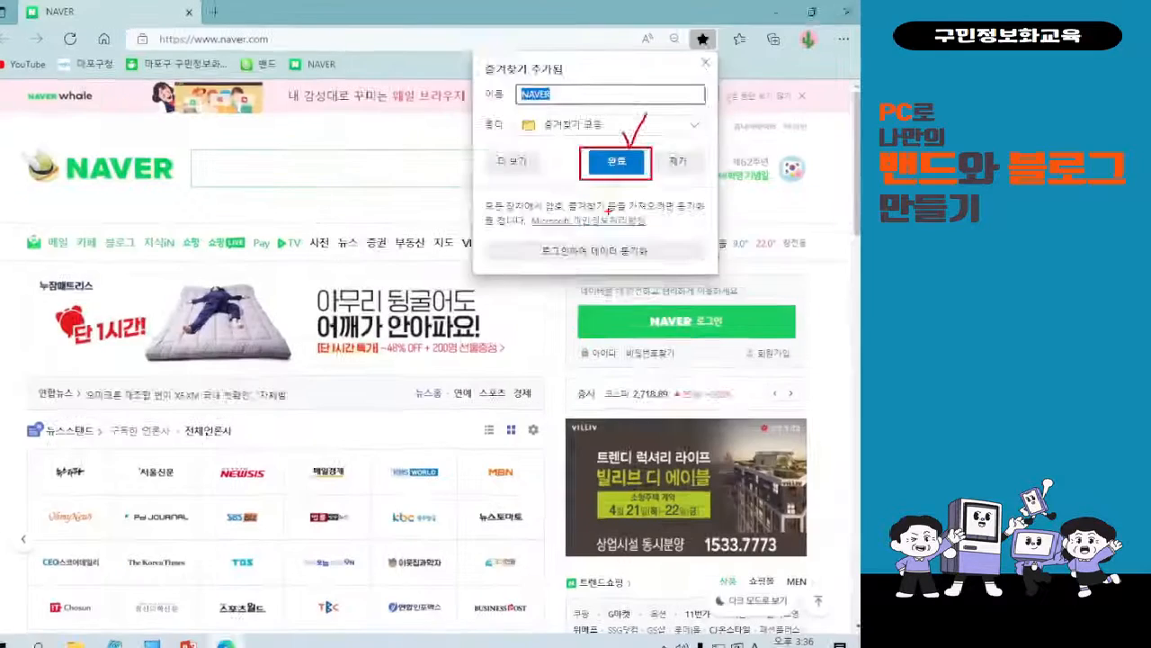
left_click(535, 310)
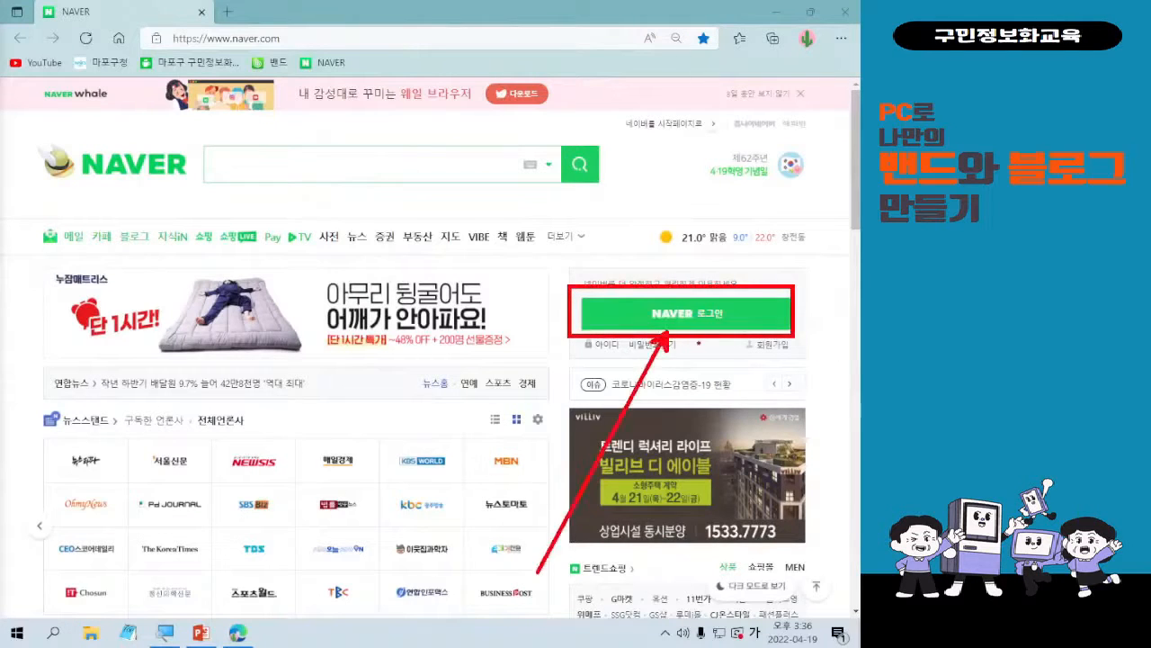
left_click(710, 325)
key("ctrl")
key("ctrl")
key("ctrl")
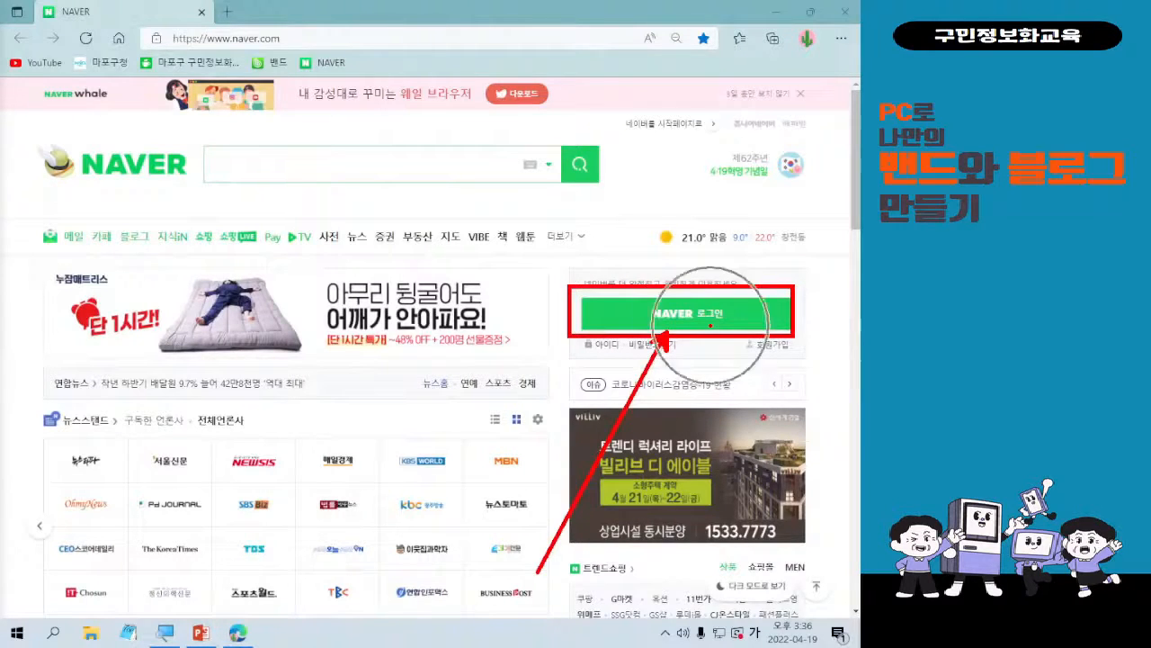
key("ctrl")
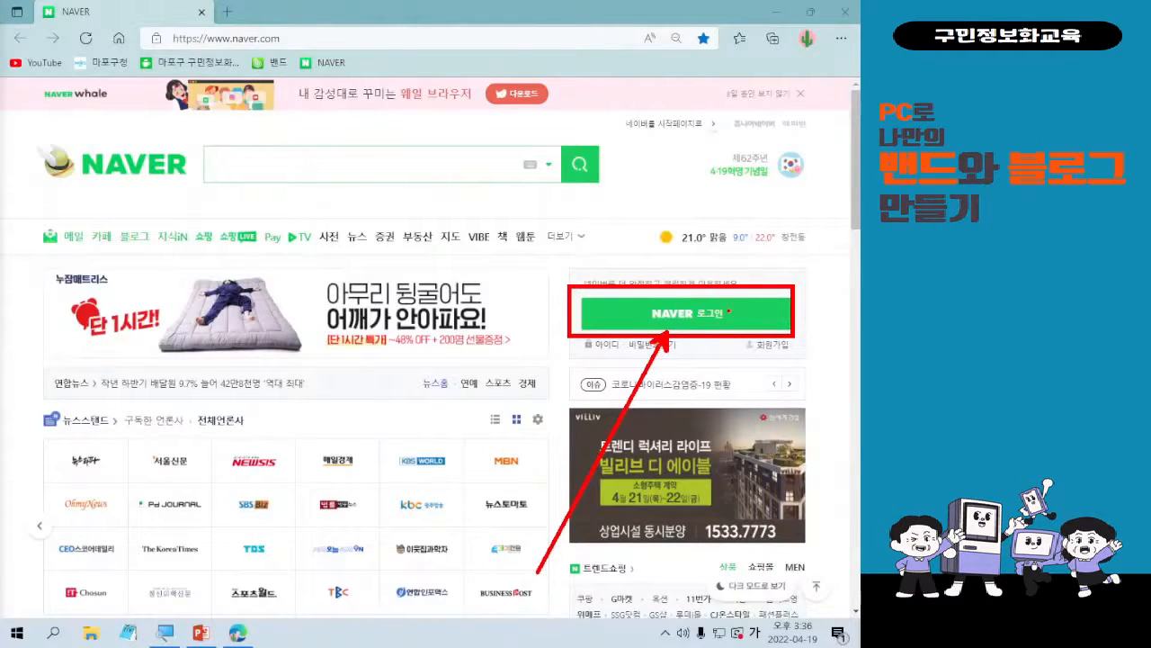
key("ctrl")
key("ctrl")
Open Naver's login page and sign in with the account ID and the account password.
left_click(730, 315)
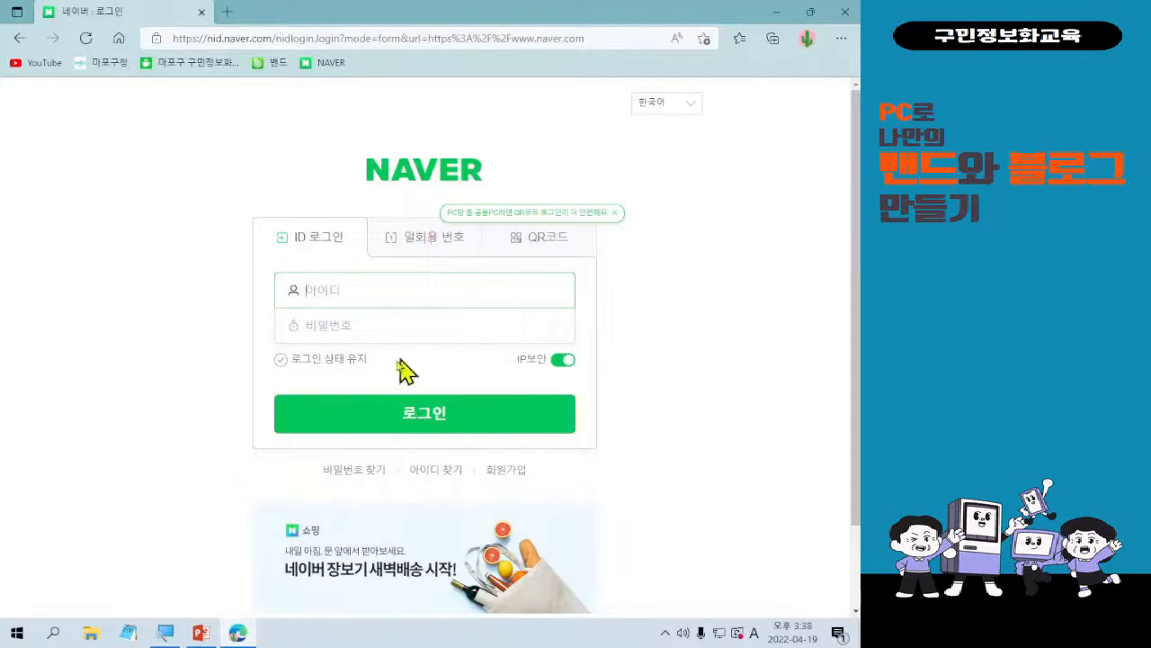
type("hane")
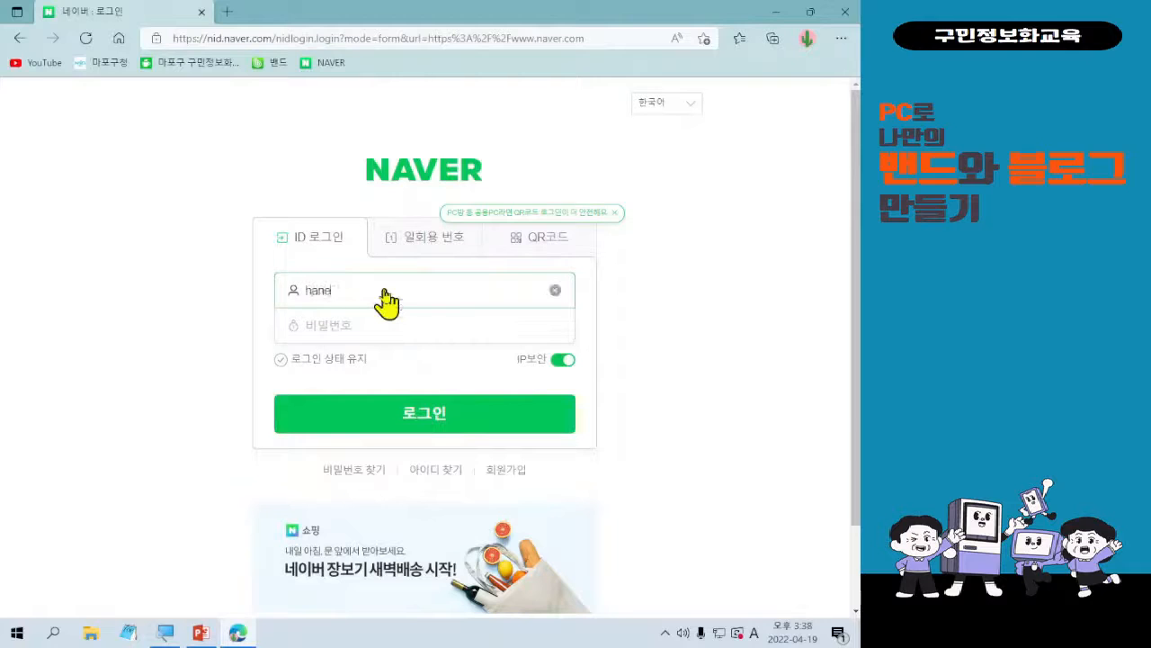
type("995")
key("Tab")
type("*****")
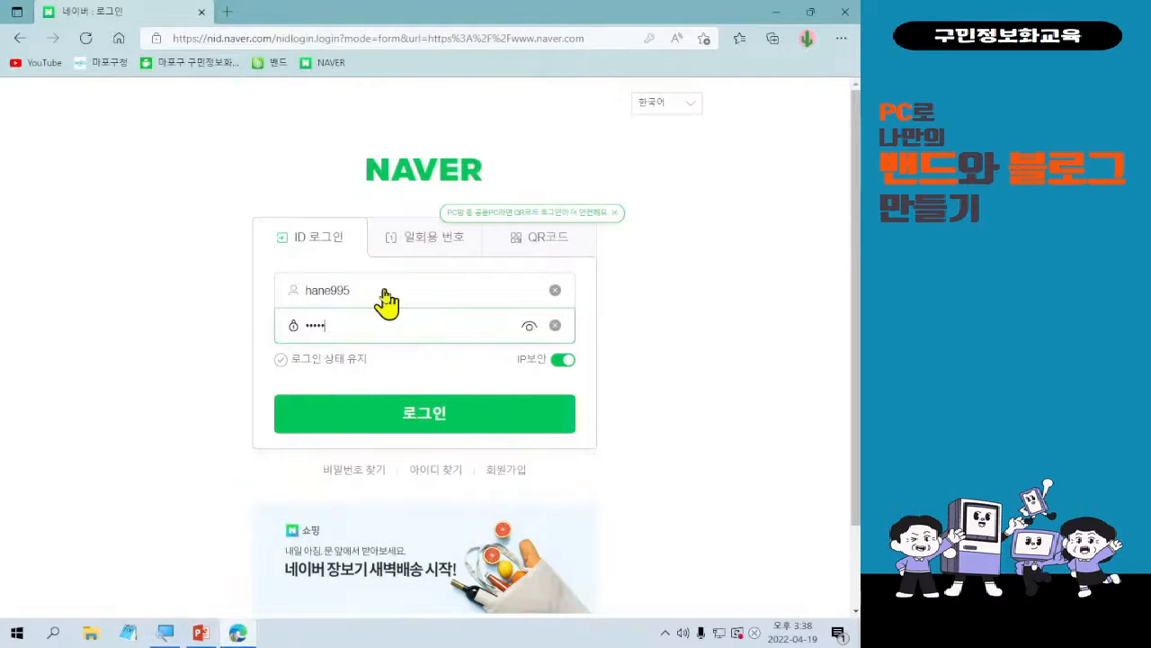
type("*****")
left_click(377, 415)
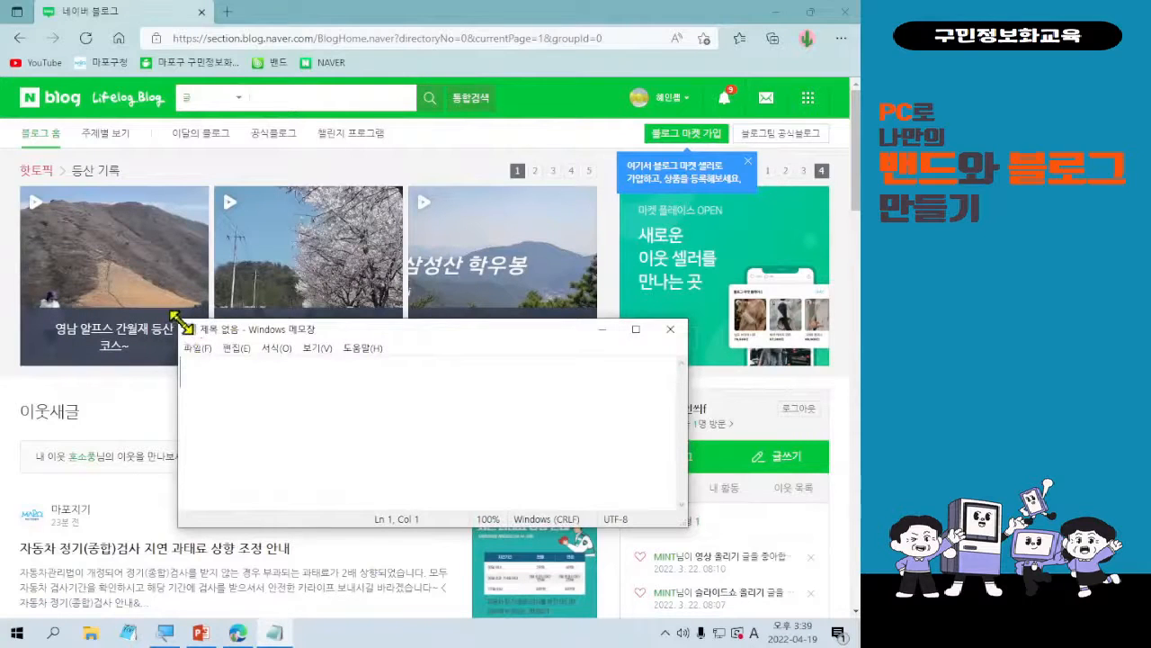
Enlarge the empty Notepad window and write "아이디 당 1개 블로그 개설" in it.
left_click_drag(183, 325, 118, 79)
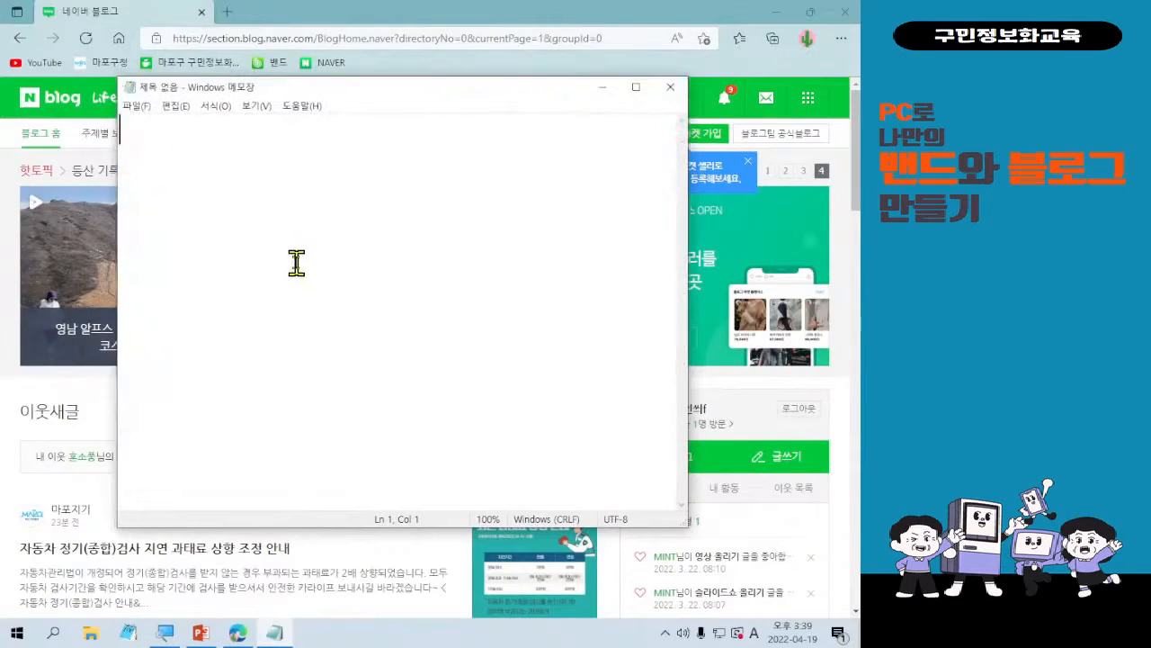
scroll(297, 258, "up", 3, "ctrl")
type("d,")
key("BackSpace")
key("BackSpace")
key("Hangul")
type("아이")
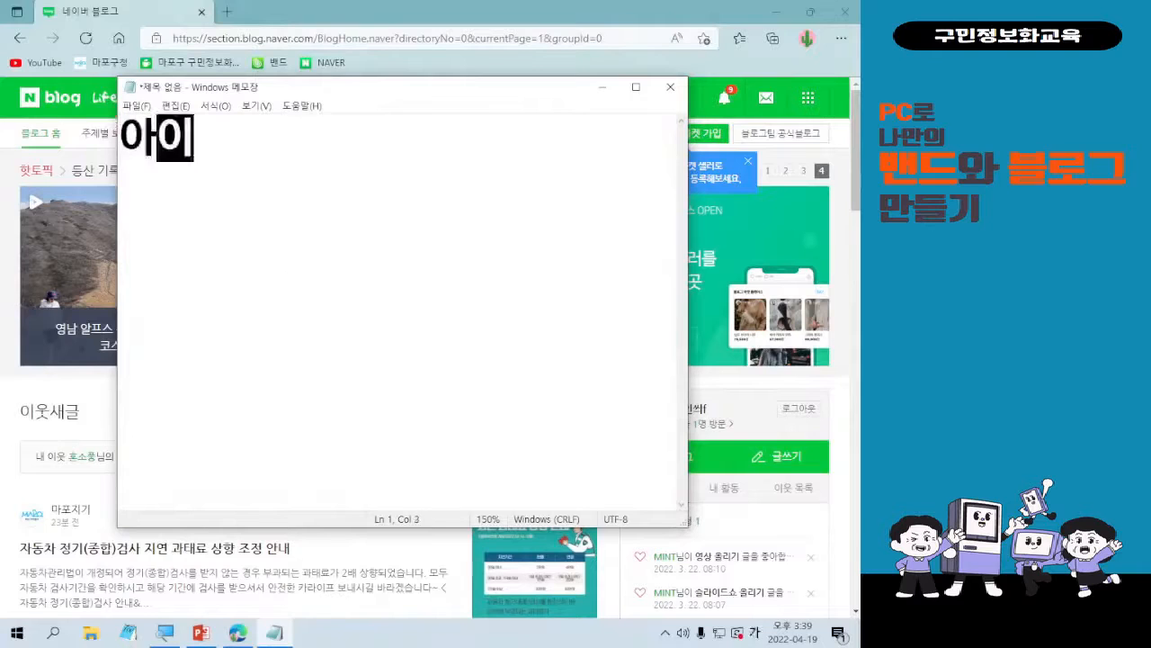
type("디 당 1")
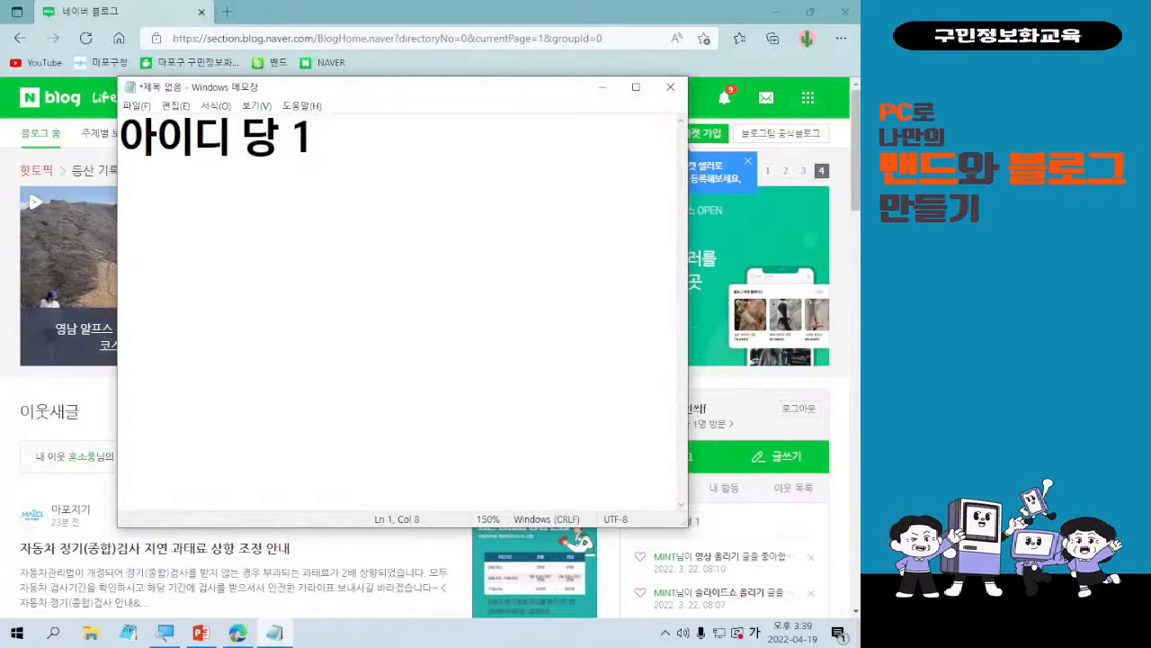
type("개 블로그 개")
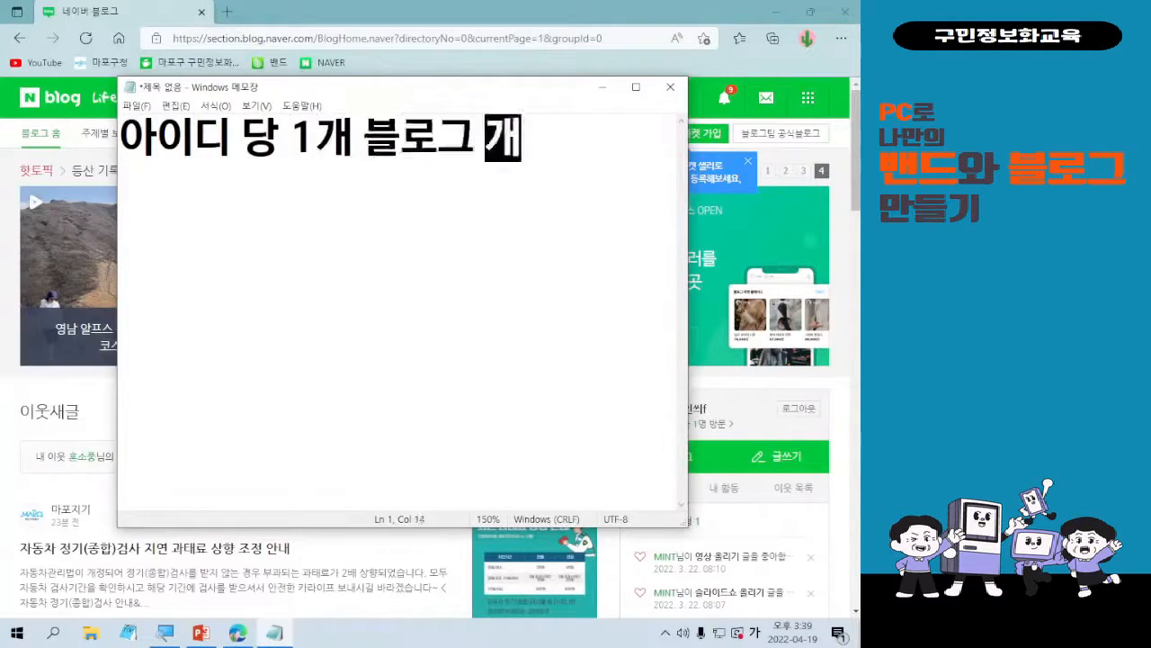
type("설")
Insert the line "1인당 2개의 아이디 가입 가능" above the existing note, separated by a blank line.
key("Home")
key("Return")
key("Return")
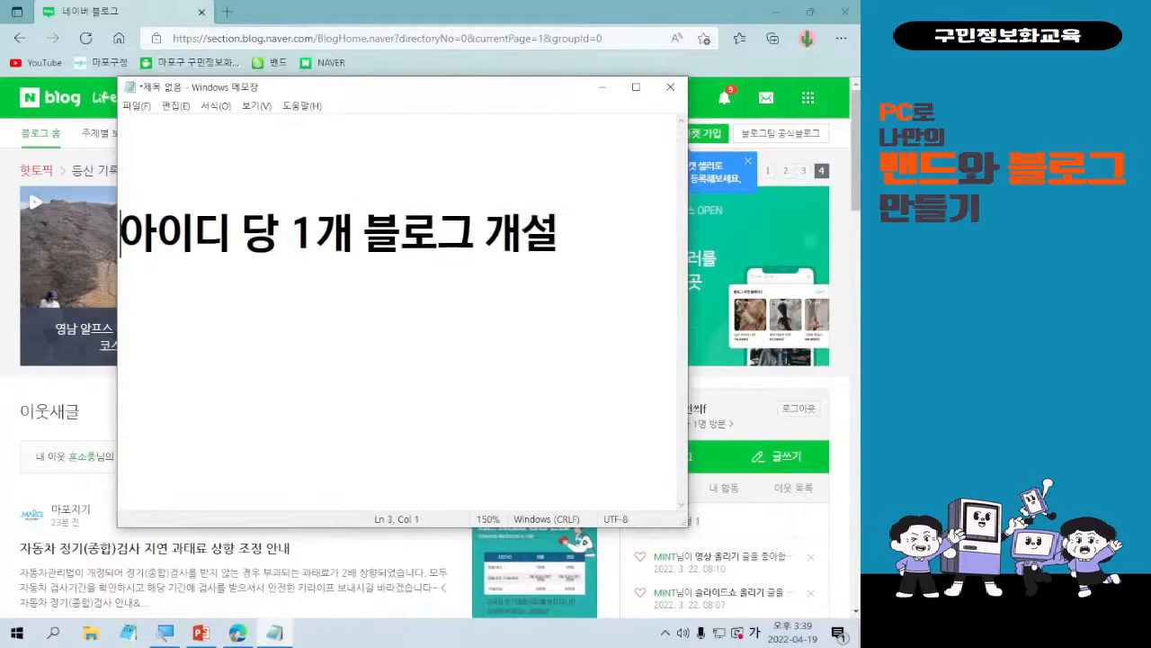
key("Up")
key("Up")
type("1인당 2개")
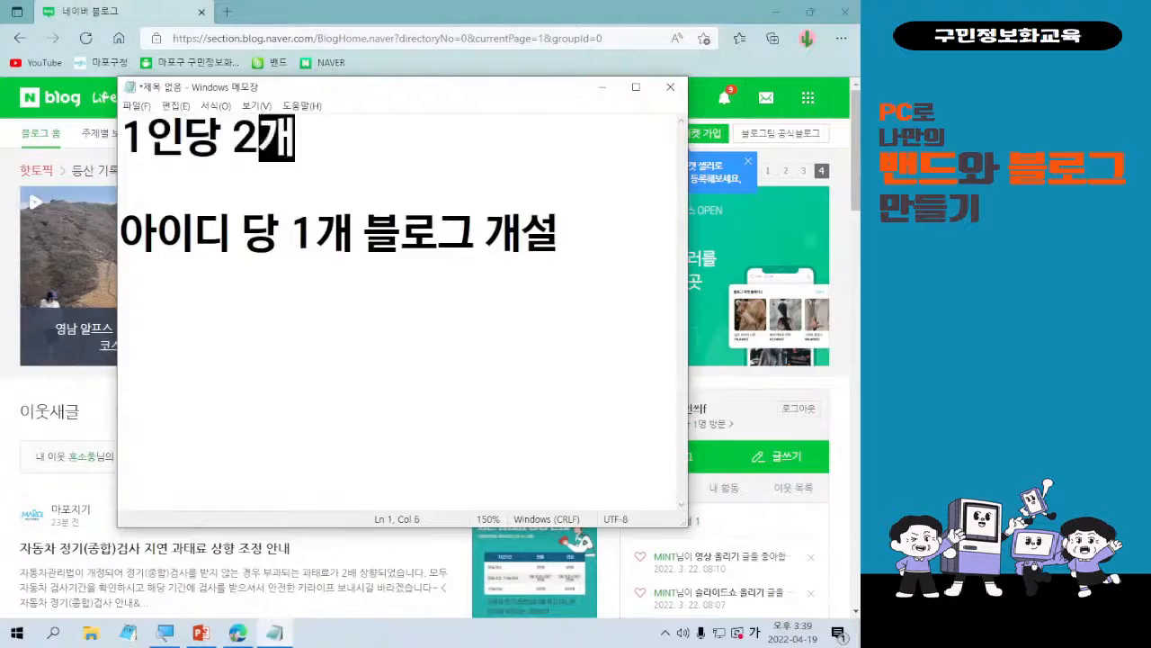
type("의 아이디 가")
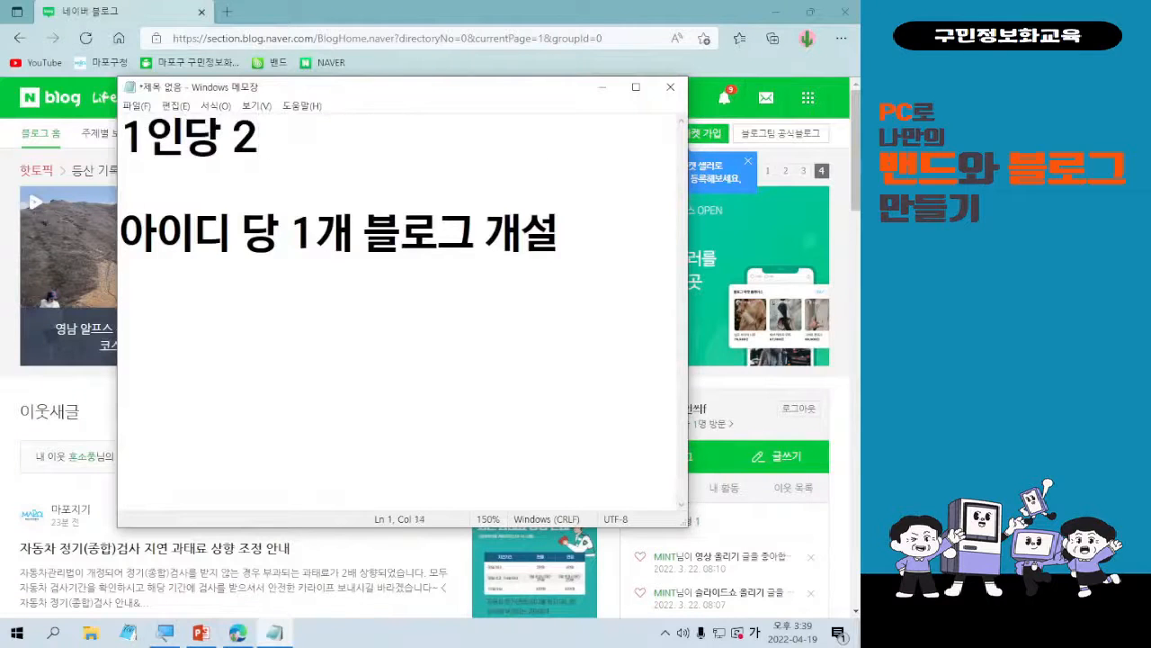
type("입 가능")
key("Down")
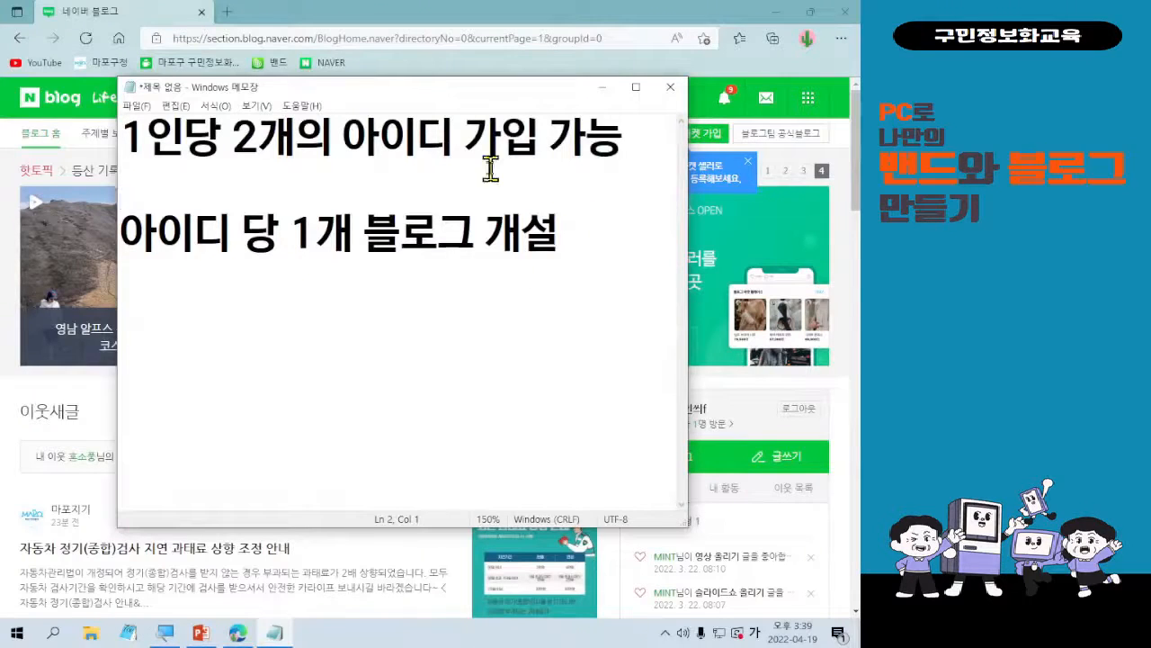
Put a hyphen at the start of both note lines.
key("Up")
type("-")
key("Down")
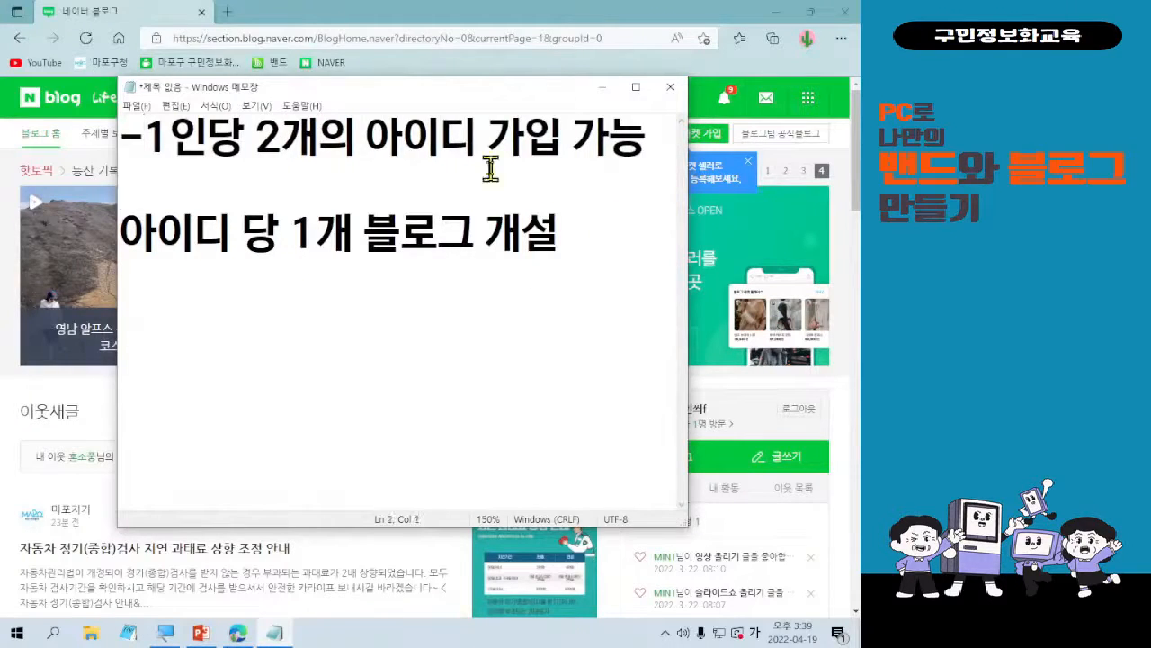
key("Down")
type("-")
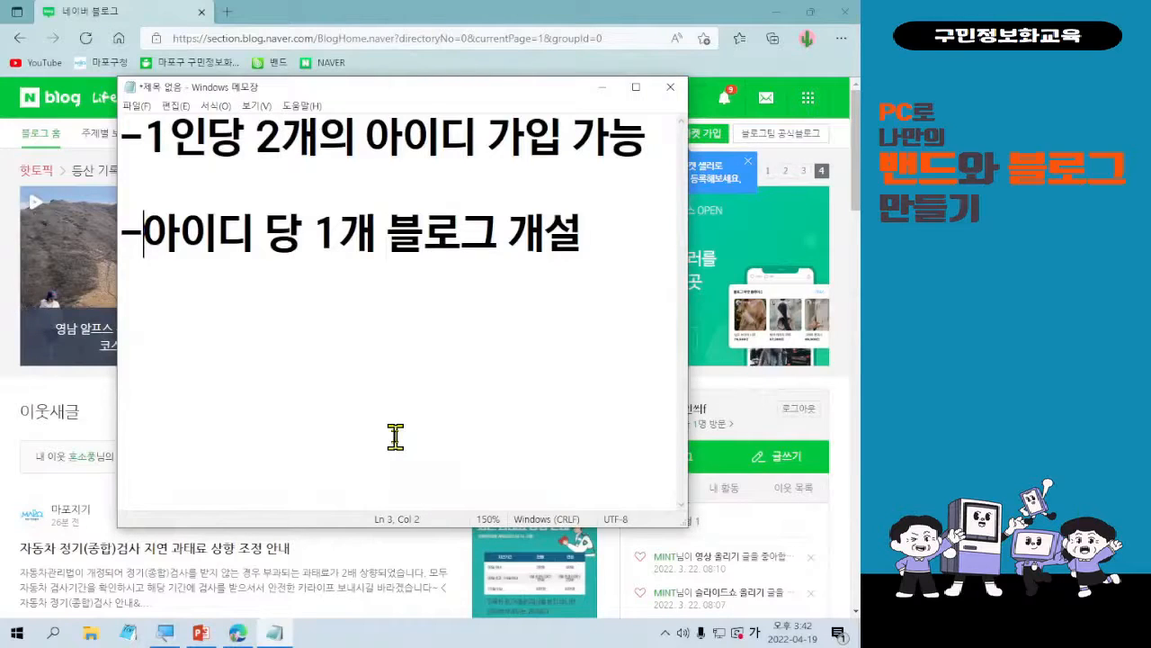
Add the line "-자료 이전/백업/양도 불가능" below the two existing notes in Notepad.
left_click(603, 88)
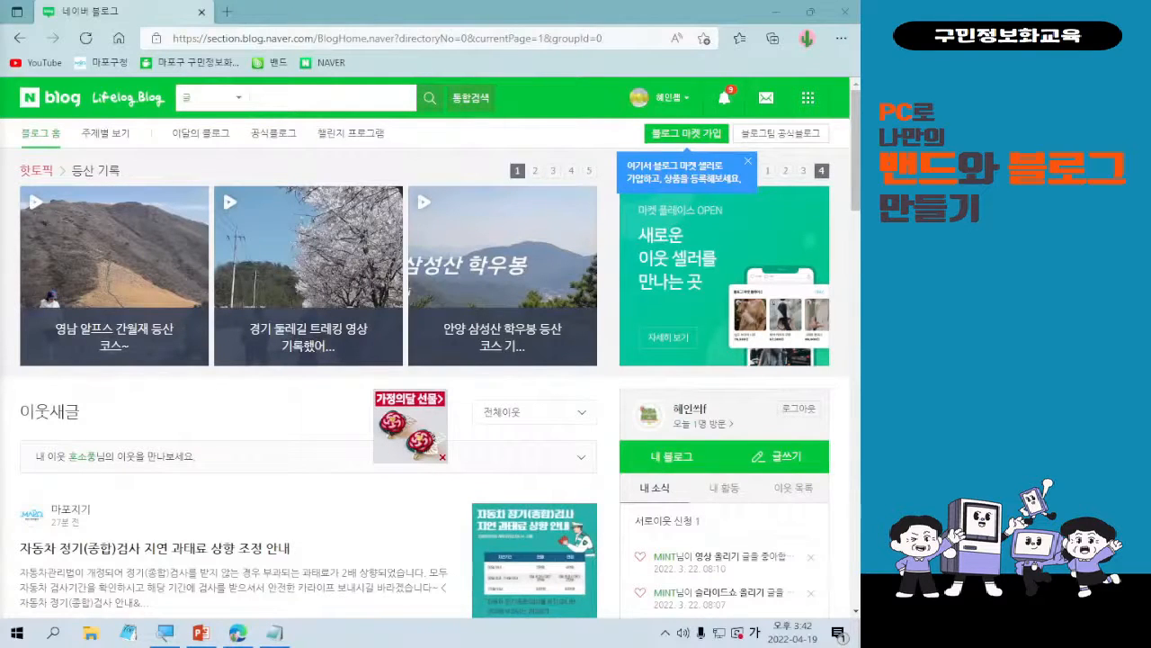
left_click(274, 633)
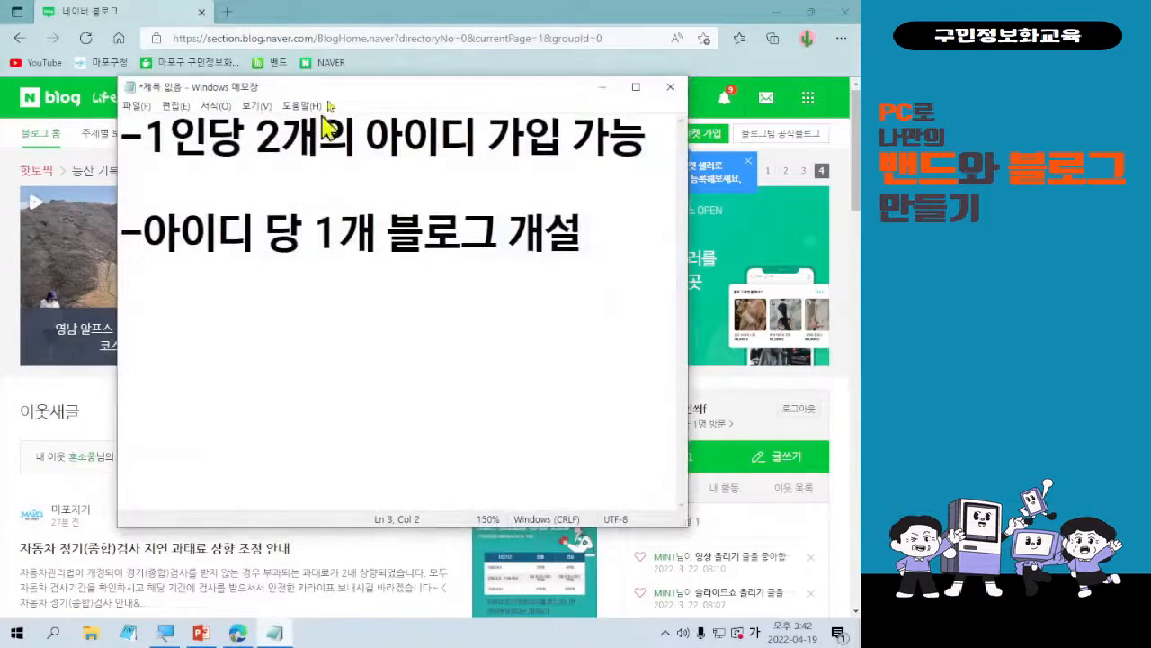
left_click(598, 272)
key("Return")
type("-")
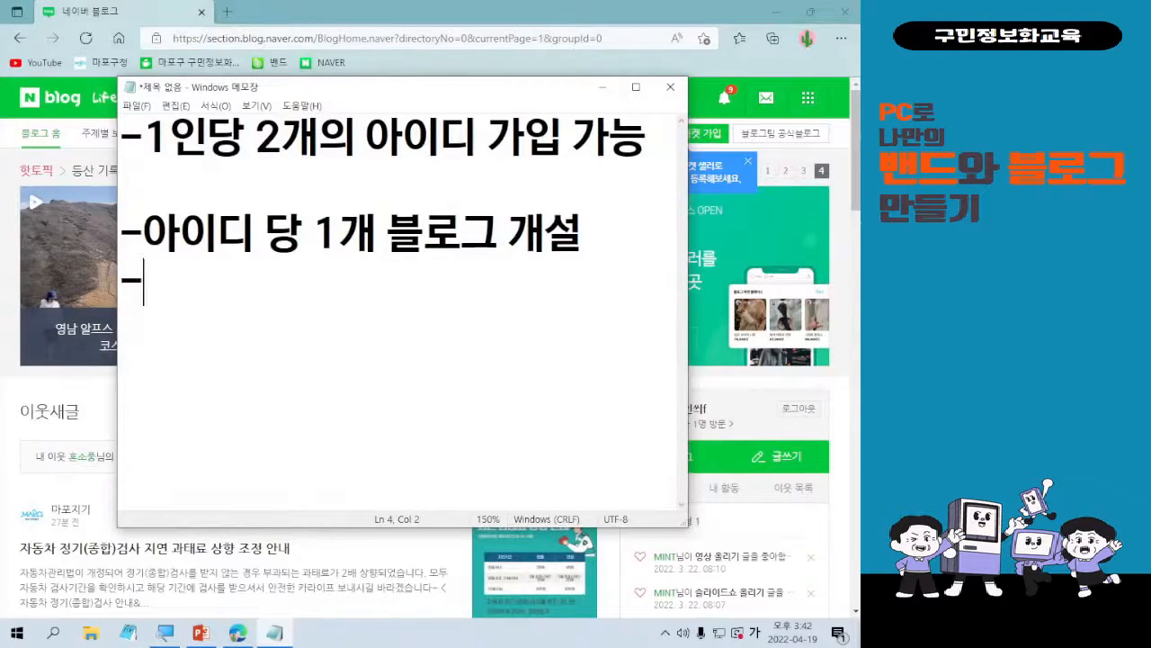
type("자료 잊")
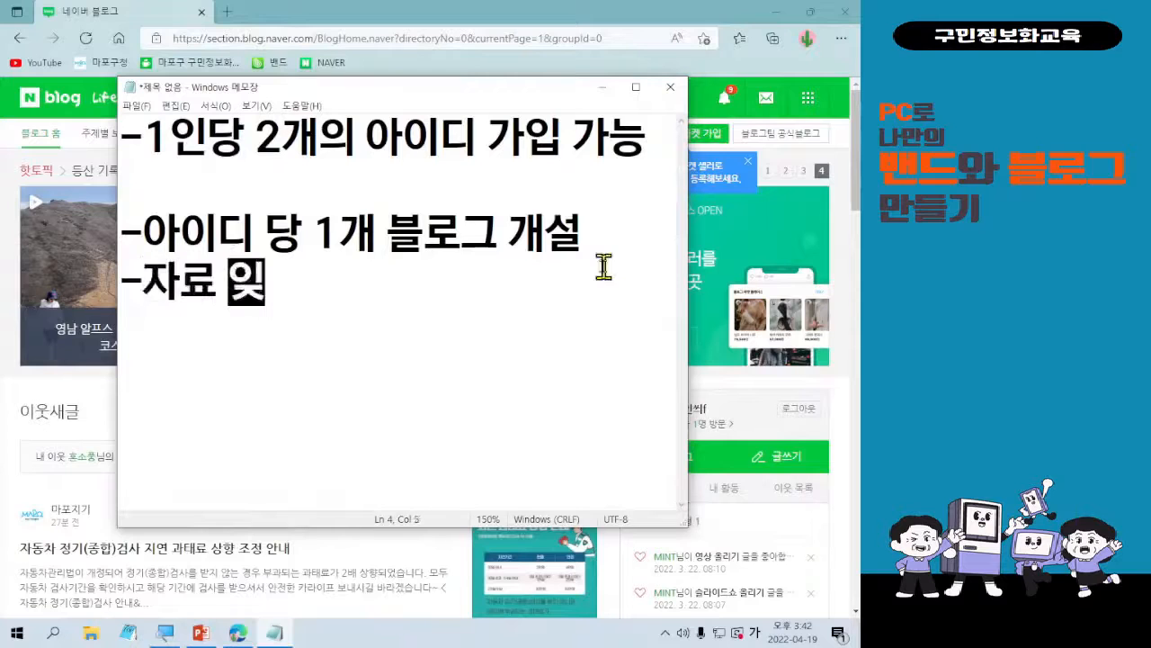
type("전/")
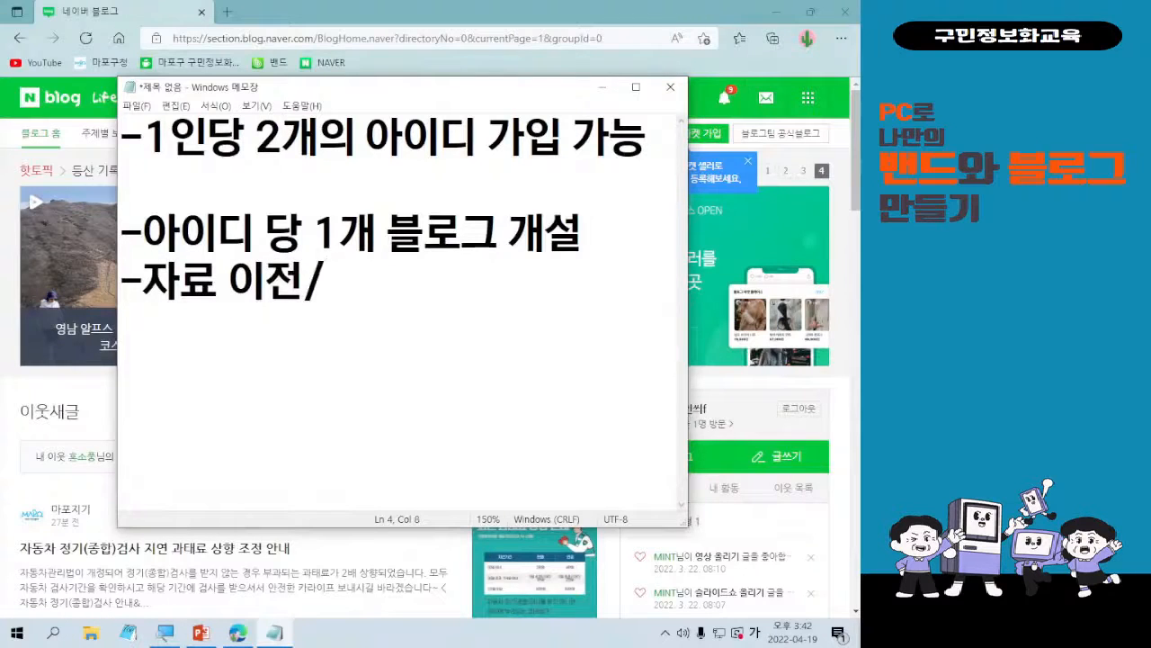
type("백업/")
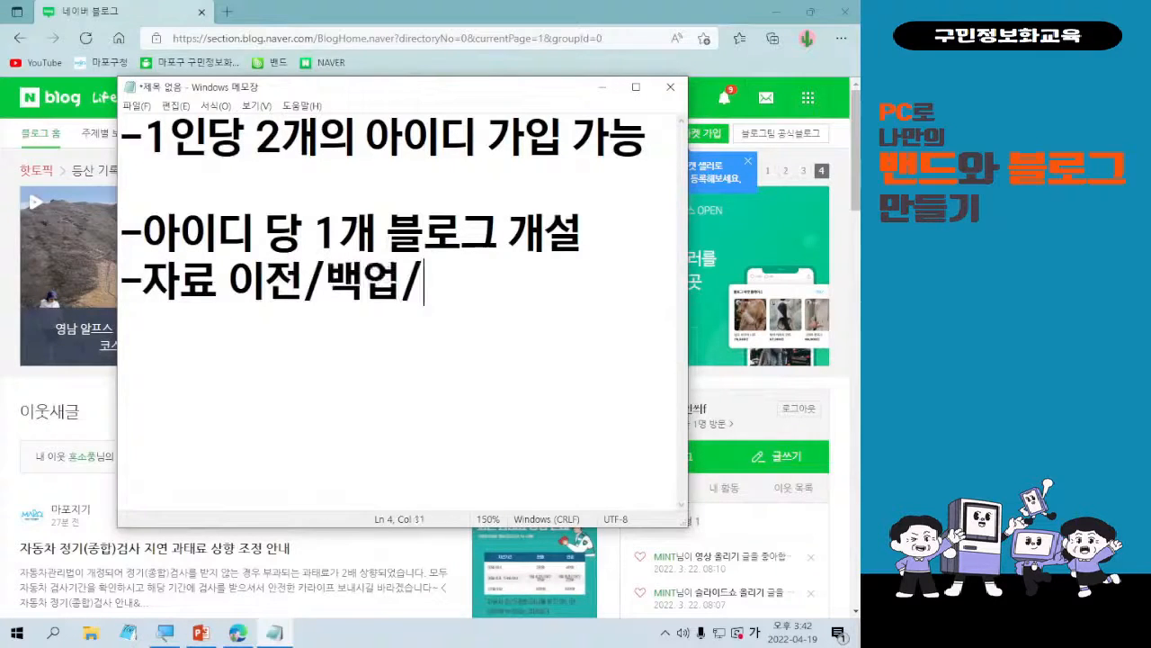
type("앵도")
key("BackSpace")
key("BackSpace")
key("BackSpace")
type("양")
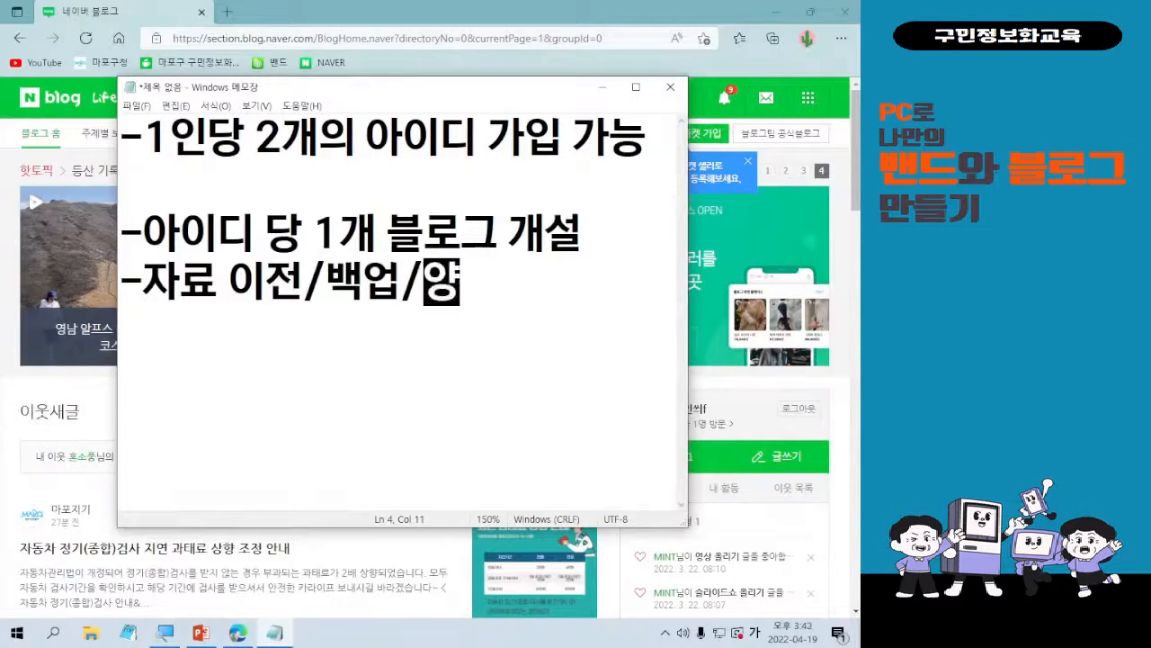
type("도 불가능")
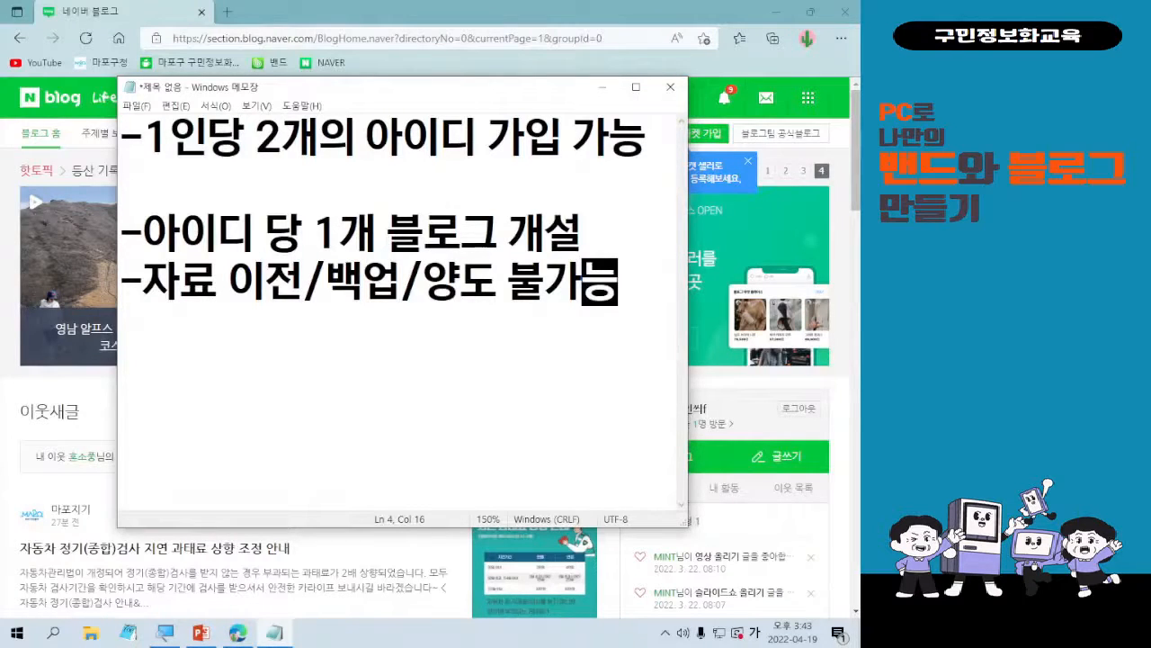
Enlarge the Notepad window, put it away and open the account's own blog from the Naver blog home.
left_click_drag(686, 525, 719, 616)
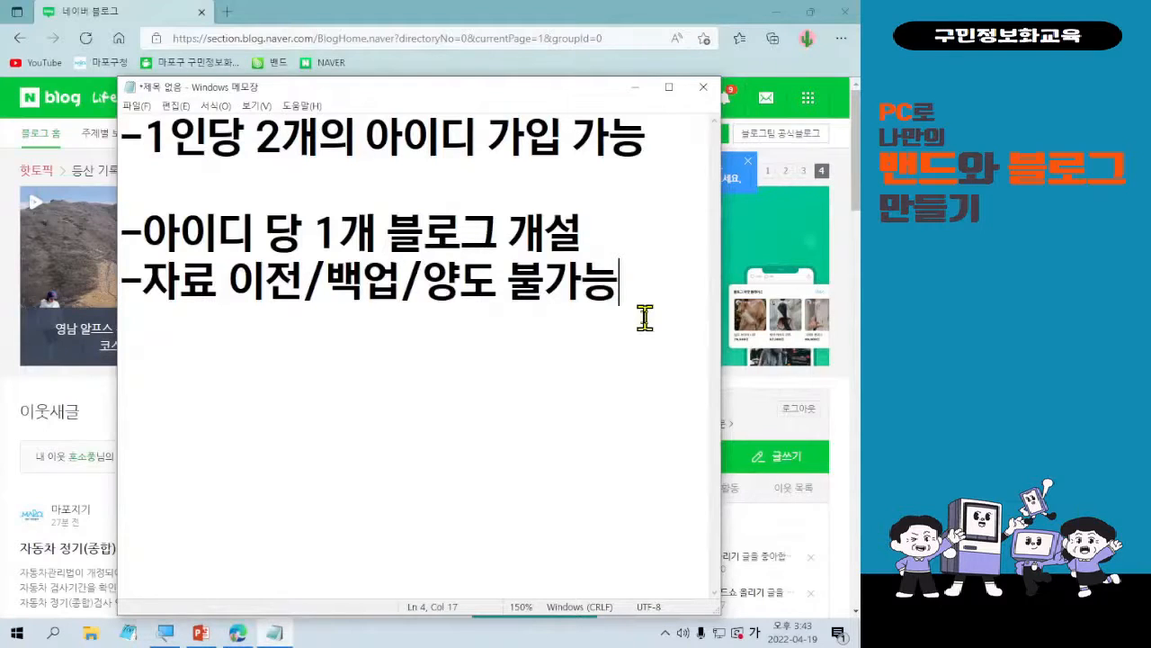
left_click(635, 87)
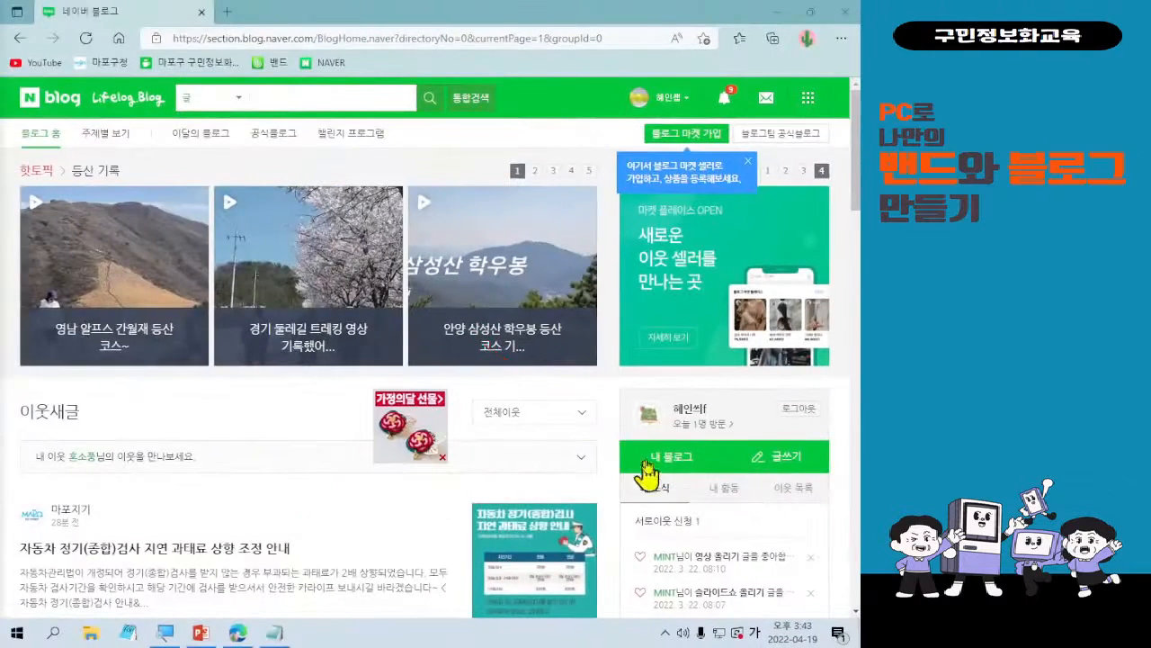
left_click(652, 459)
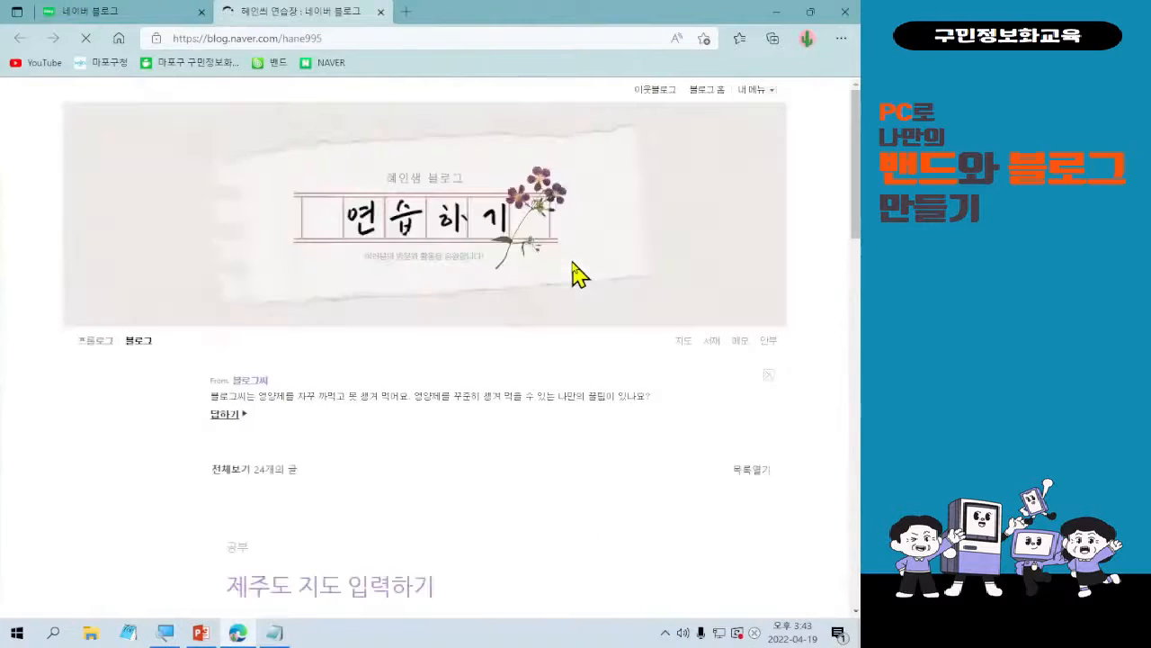
Look through the blog from its header image and profile to the "제주도 지도 입력하기" and "슬라이드쇼 올리기" posts.
scroll(573, 262, "down", 4)
scroll(609, 363, "up", 4)
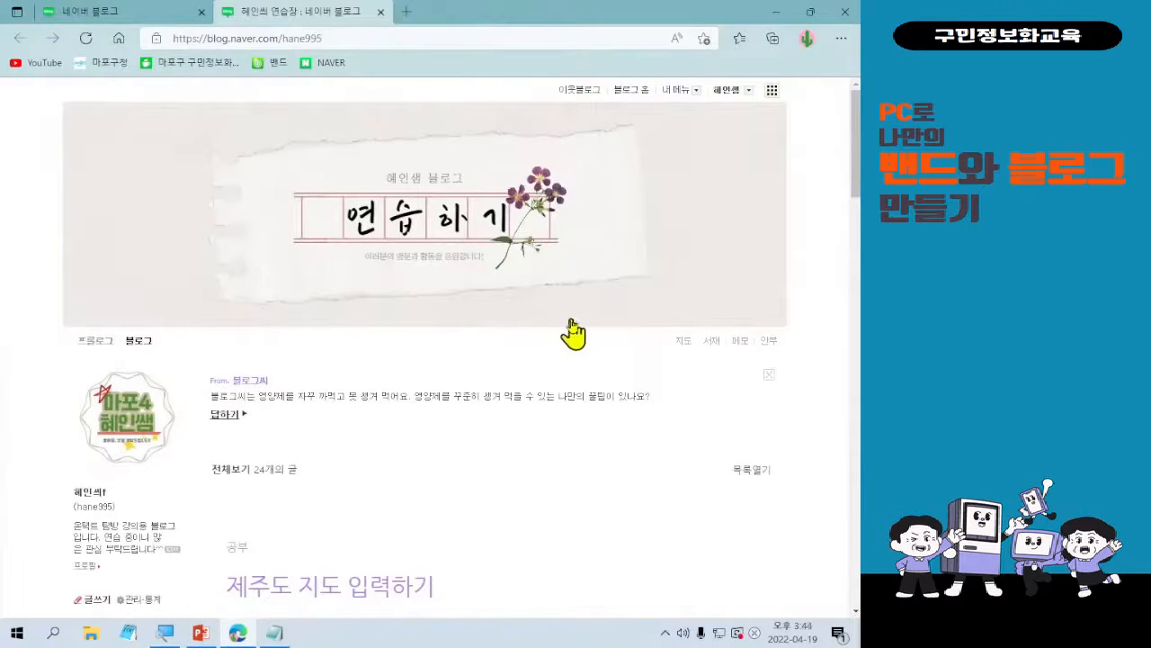
scroll(580, 340, "down", 2)
scroll(591, 351, "down", 5)
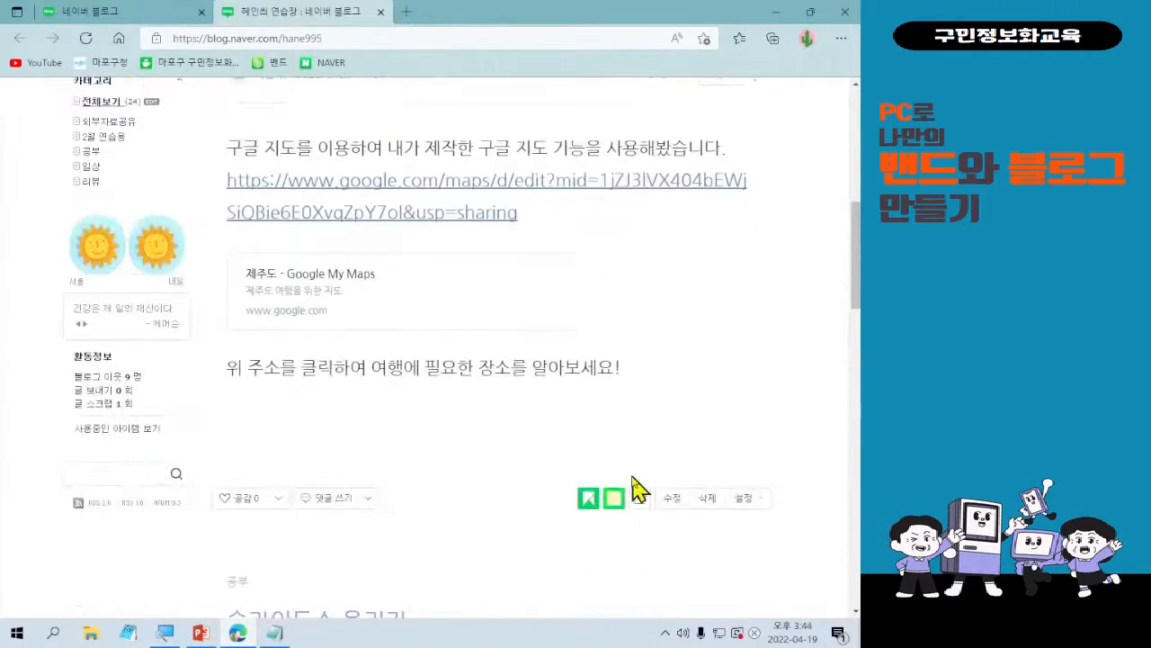
scroll(632, 488, "up", 8)
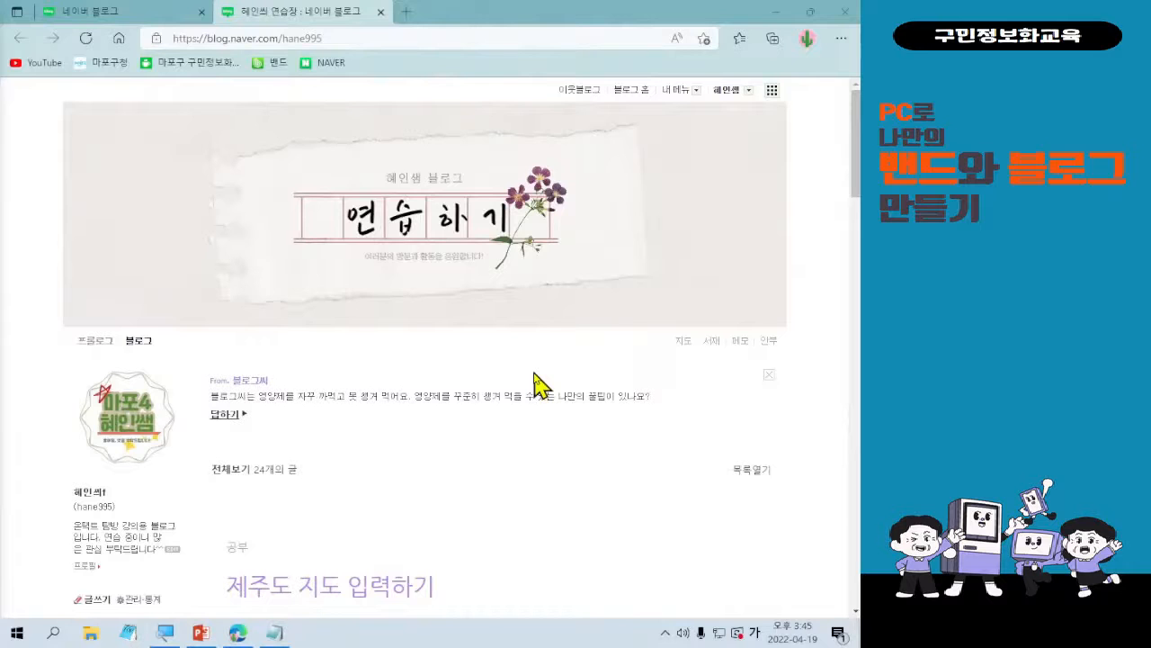
scroll(533, 385, "down", 3)
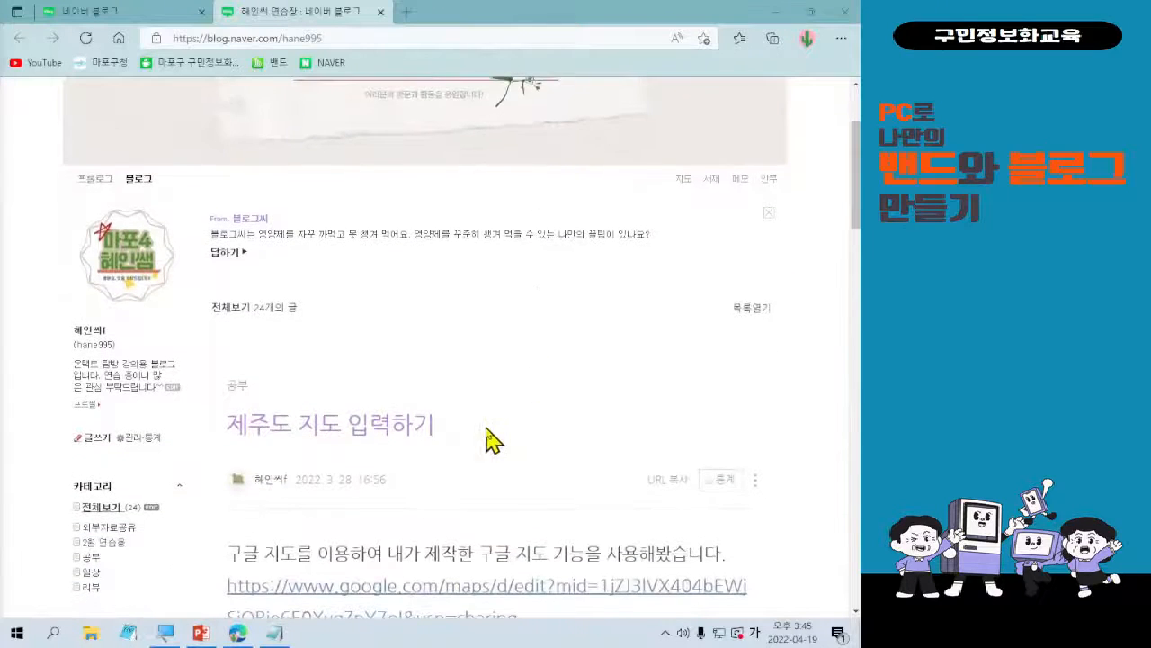
scroll(548, 423, "down", 1)
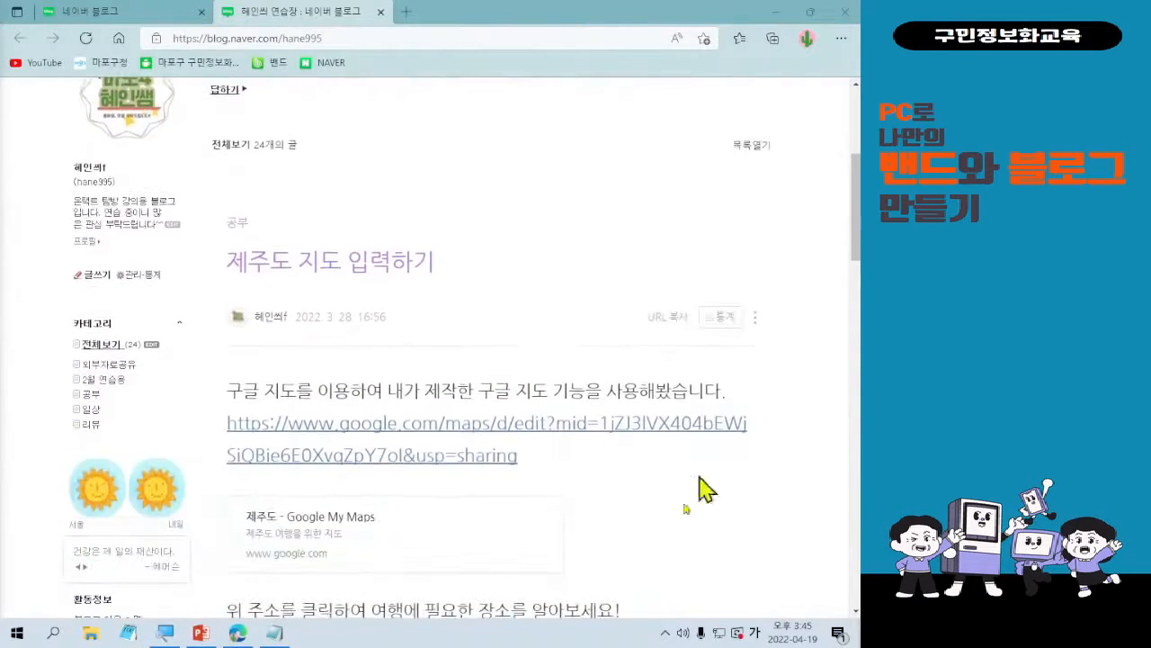
scroll(531, 526, "down", 1)
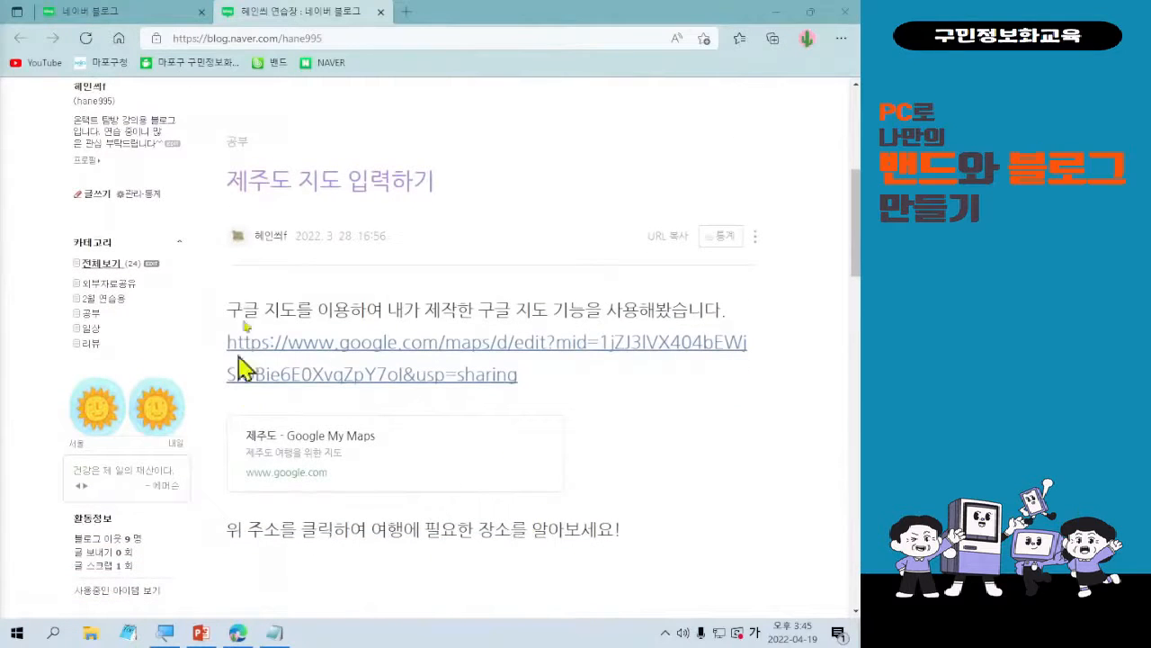
scroll(549, 311, "down", 7)
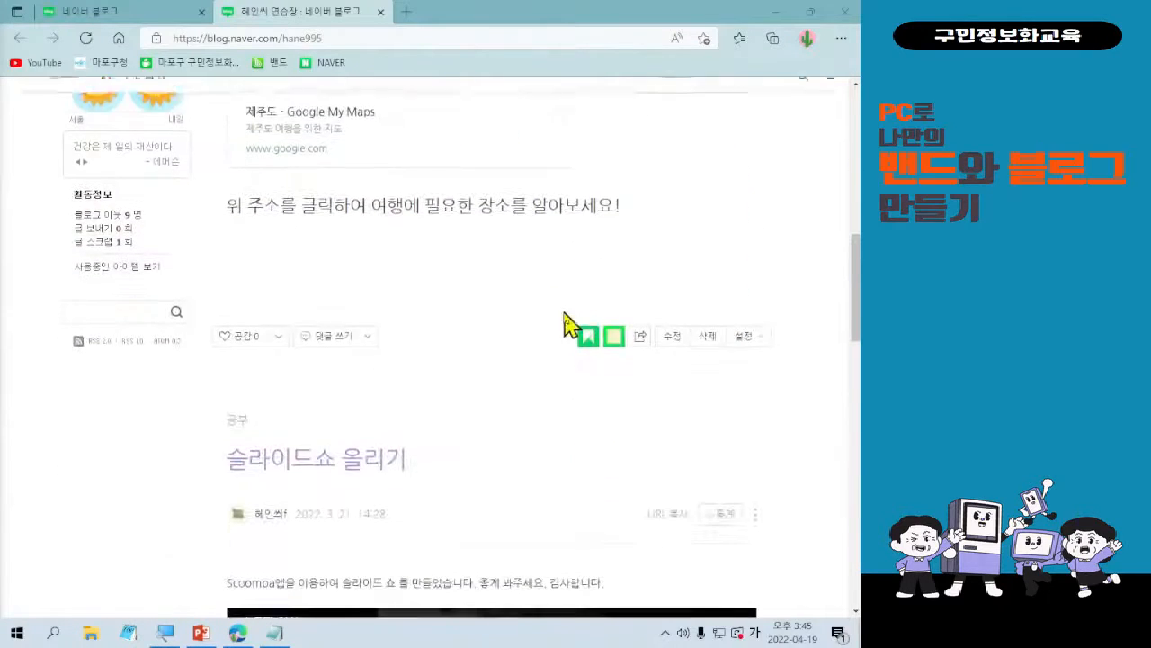
scroll(593, 359, "down", 1)
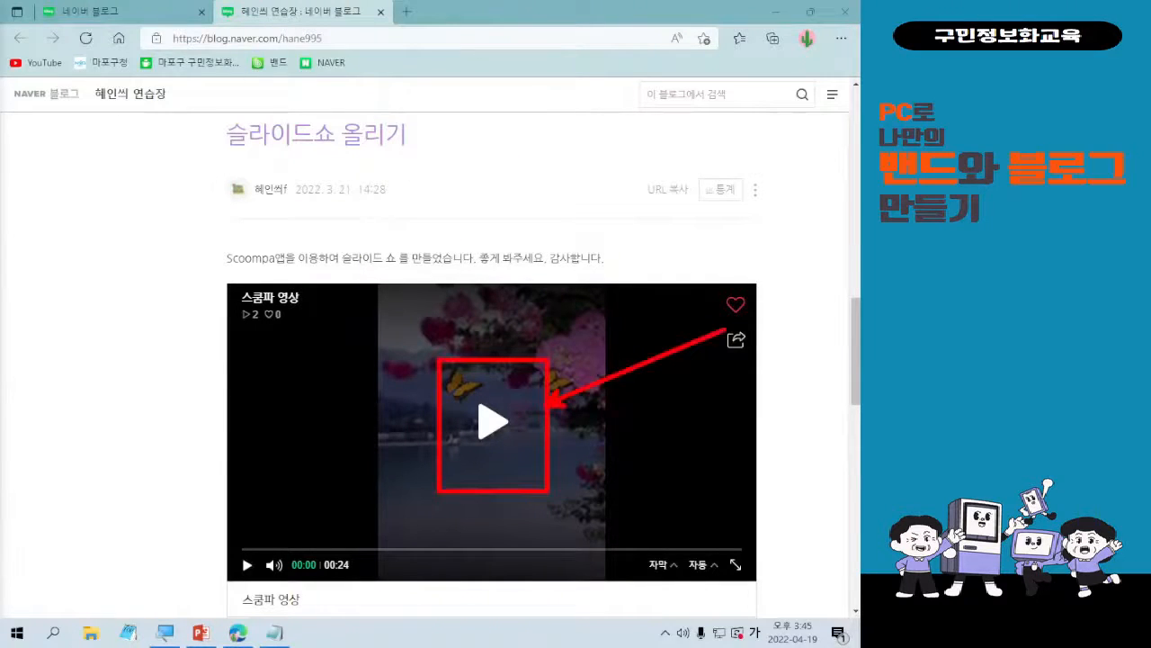
Play the video in the "슬라이드쇼 올리기" post and look over the remaining posts on the page.
left_click(486, 430)
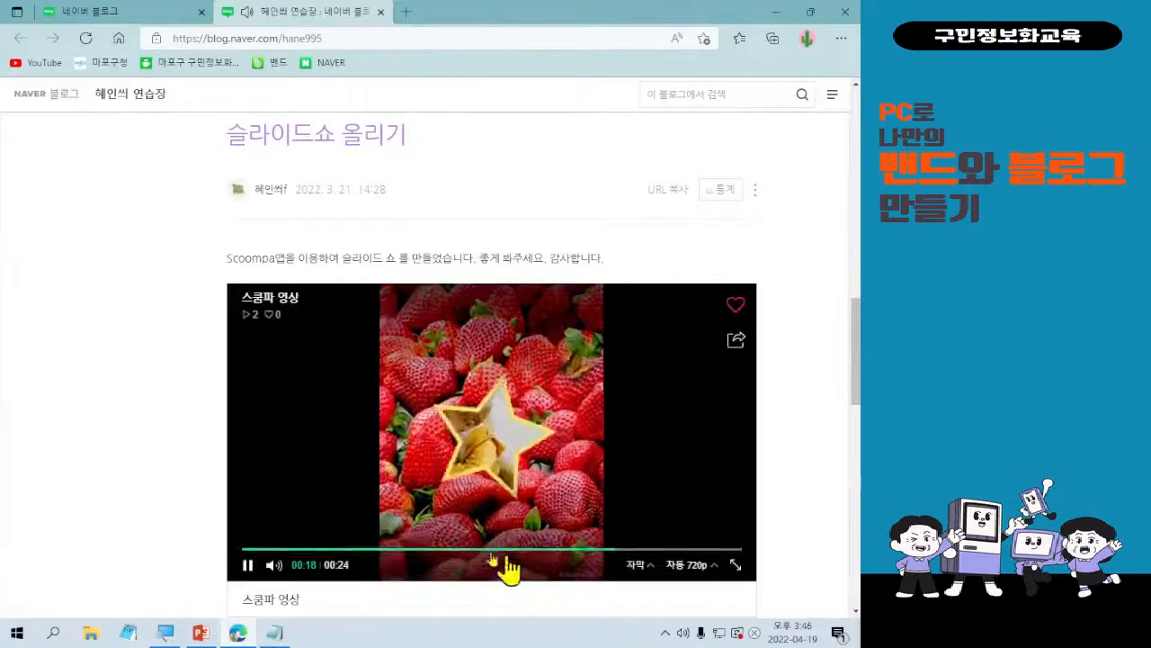
scroll(522, 452, "down", 1)
scroll(522, 453, "down", 8)
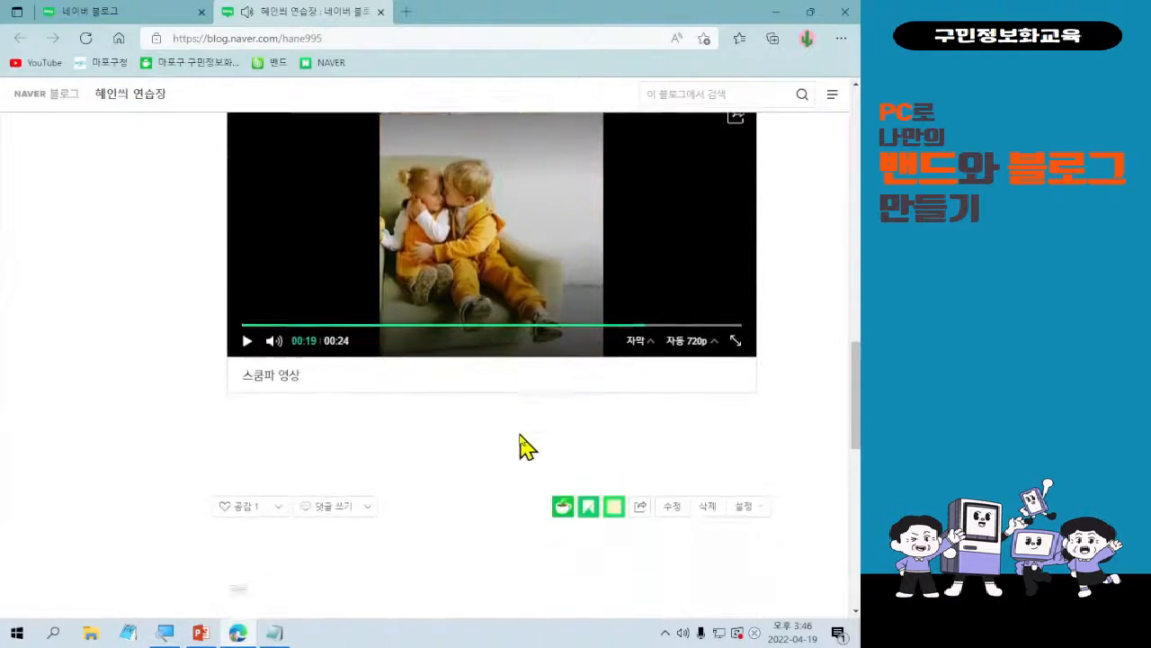
scroll(526, 434, "down", 3)
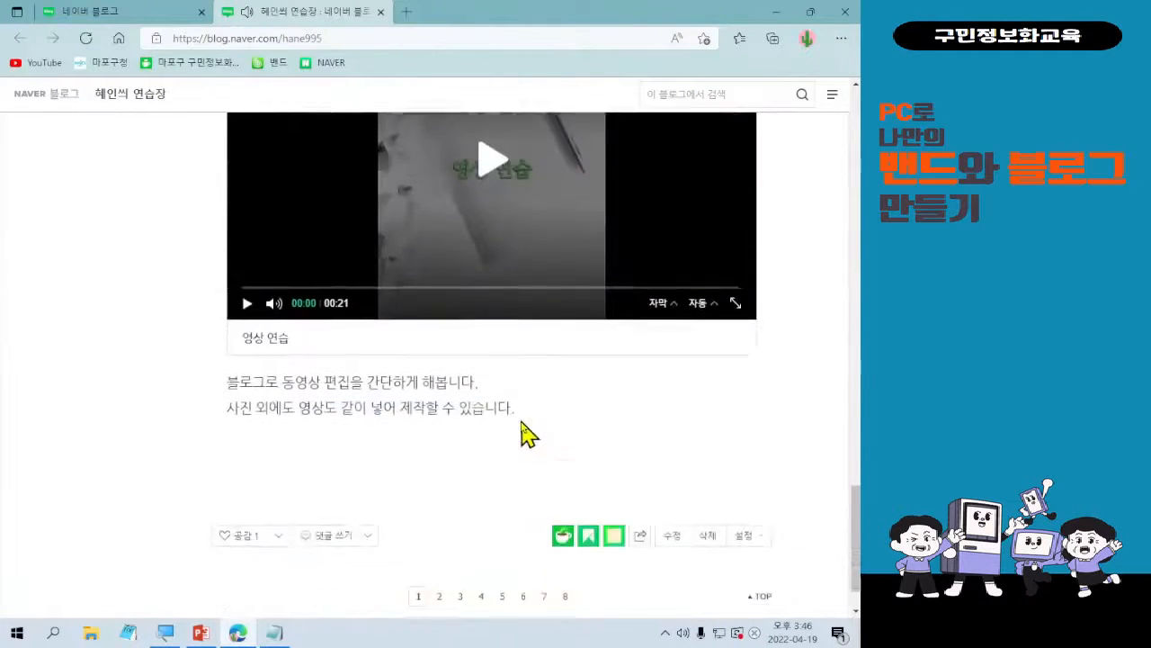
scroll(458, 547, "up", 4)
scroll(458, 544, "up", 12)
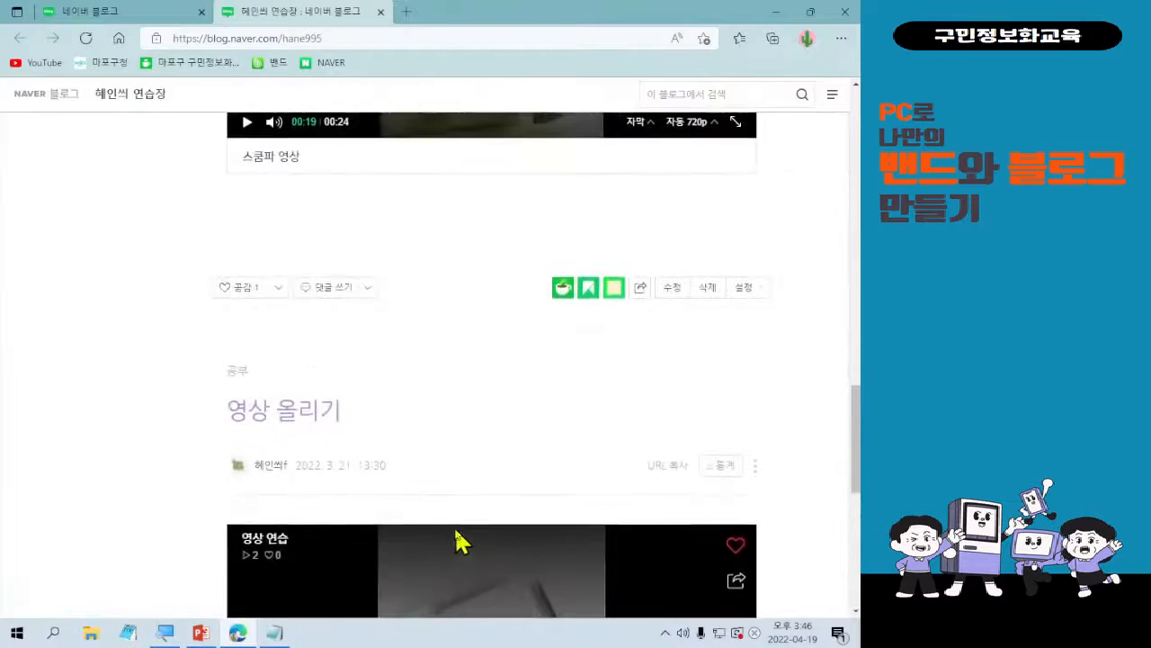
scroll(483, 537, "up", 4)
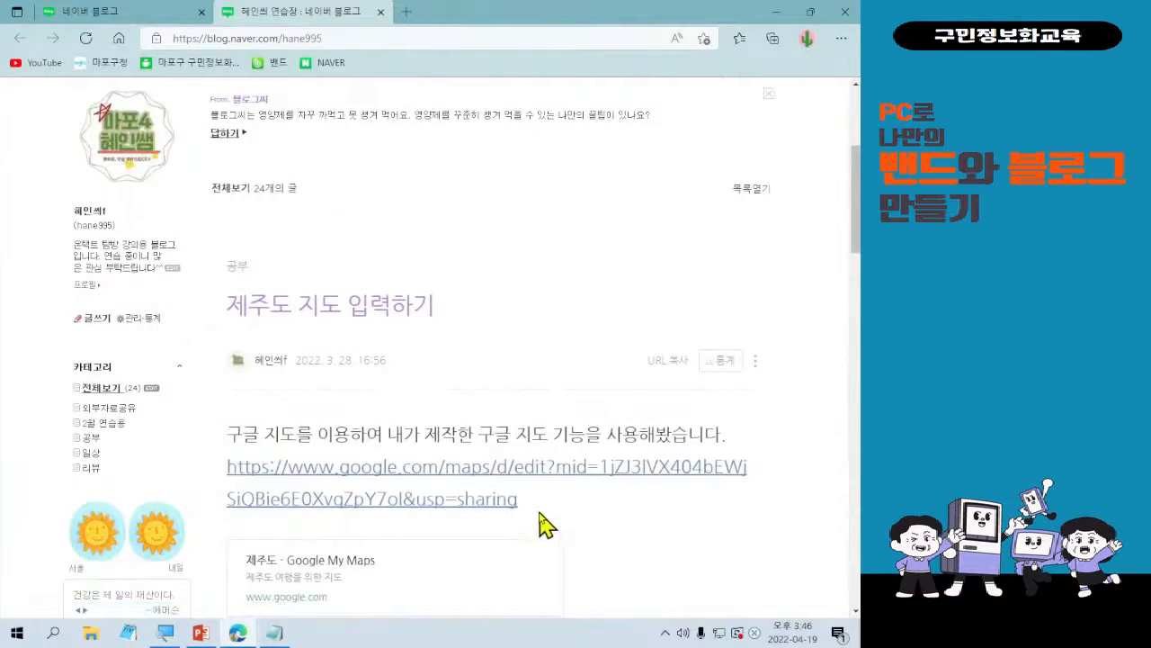
scroll(540, 524, "up", 3)
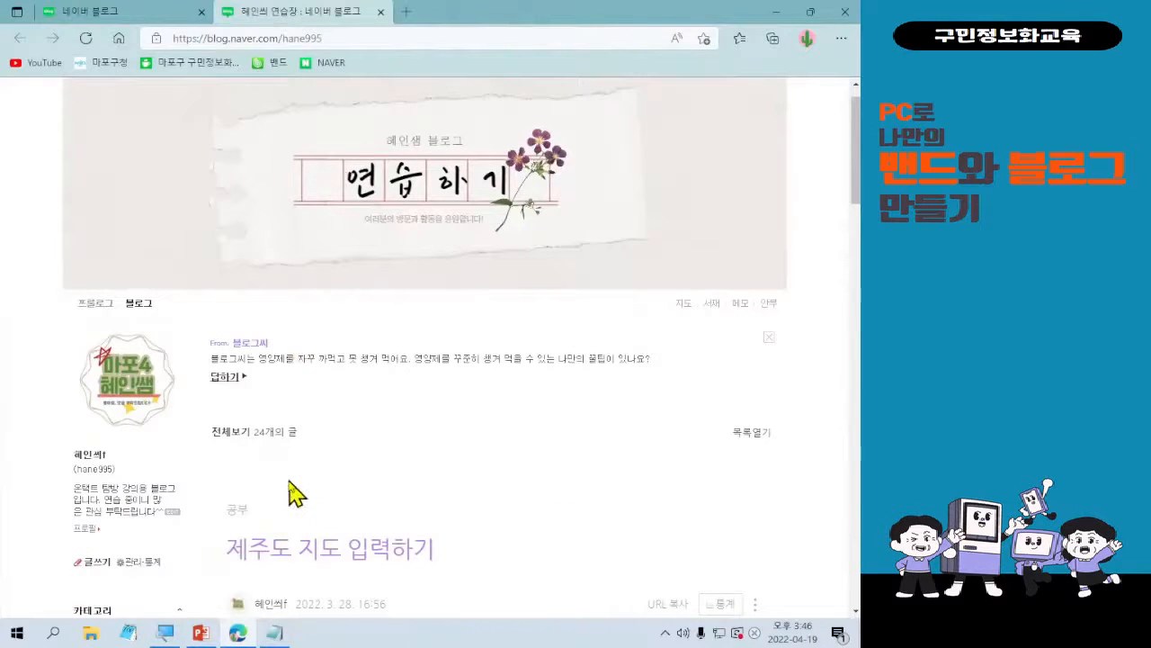
Magnify the blog's sidebar and frame the 카테고리 list with a red rectangle to examine it.
scroll(302, 474, "down", 1)
scroll(301, 474, "down", 3)
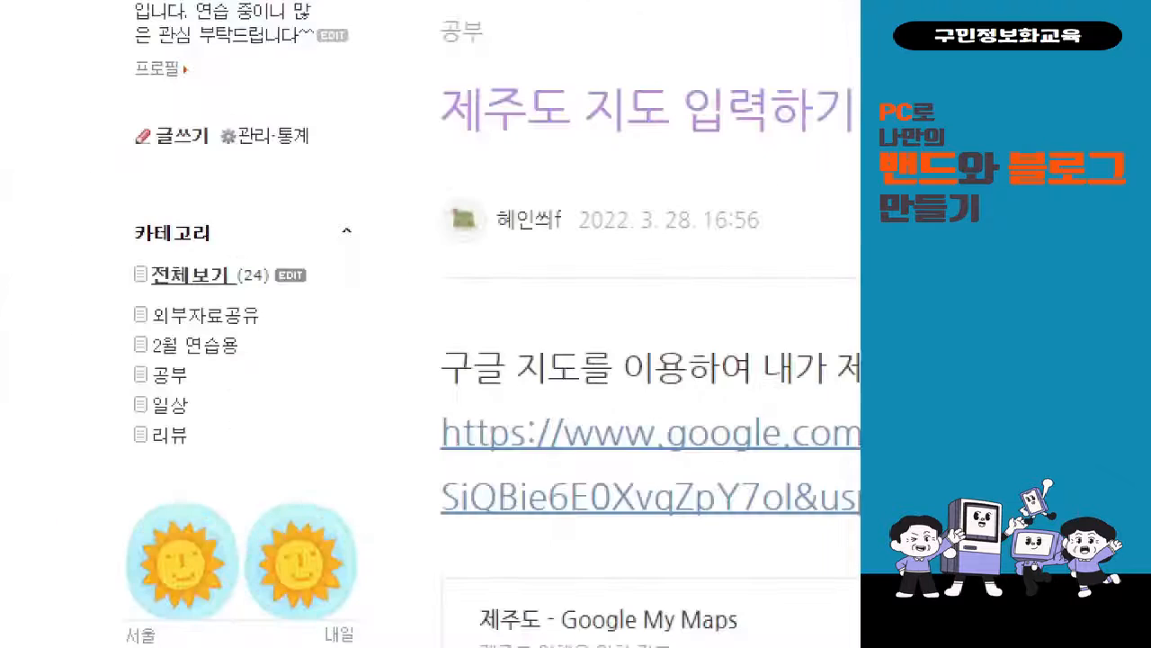
left_click_drag(67, 216, 388, 456)
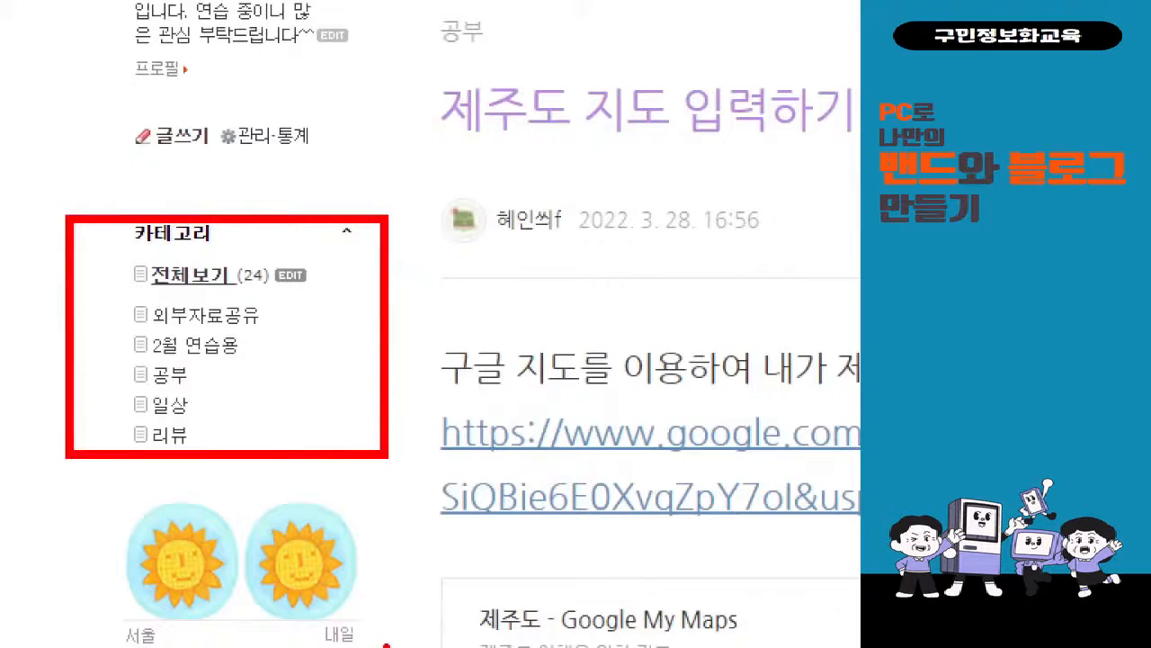
key("Escape")
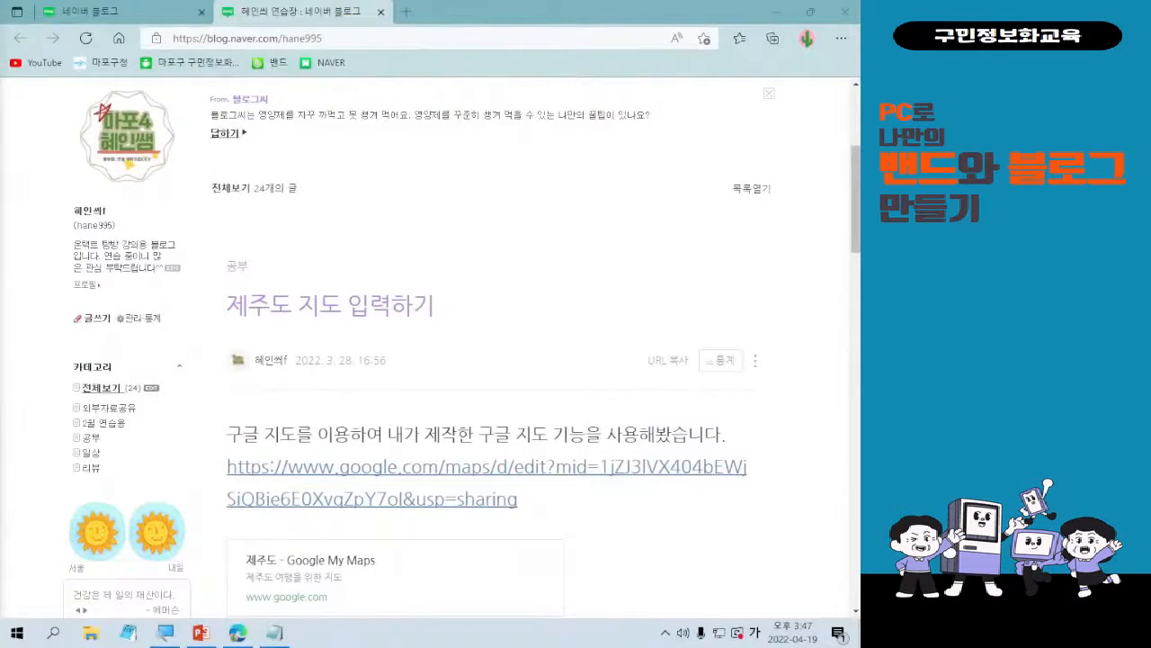
key("Hangul")
key("Hangul")
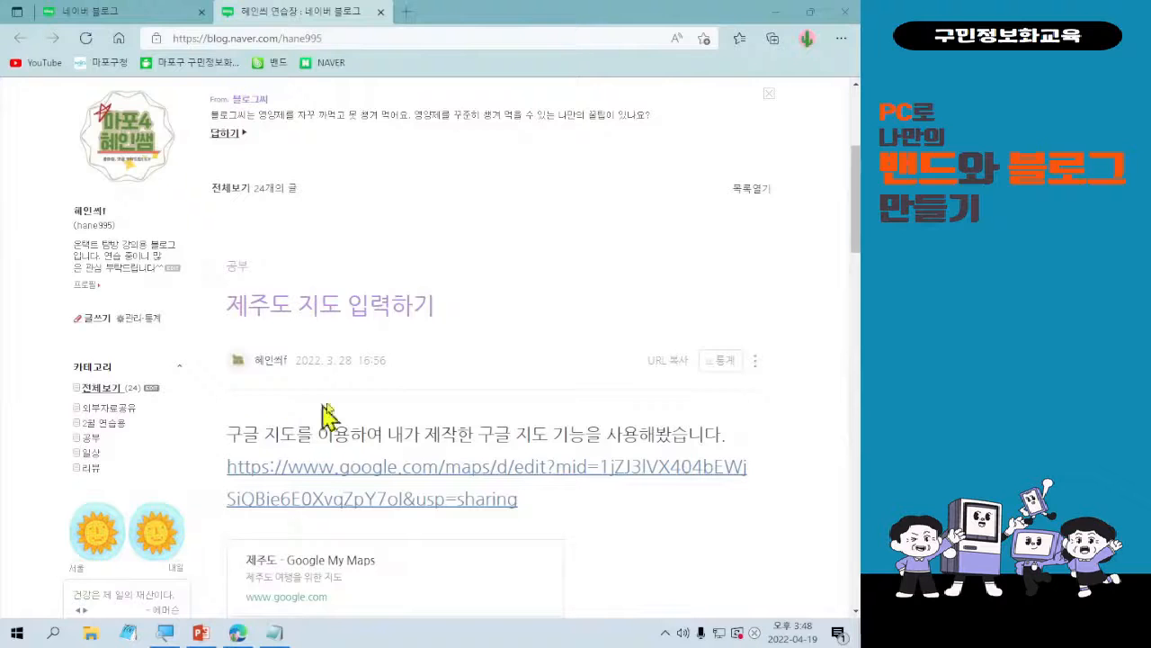
scroll(387, 477, "up", 3)
scroll(409, 490, "down", 1)
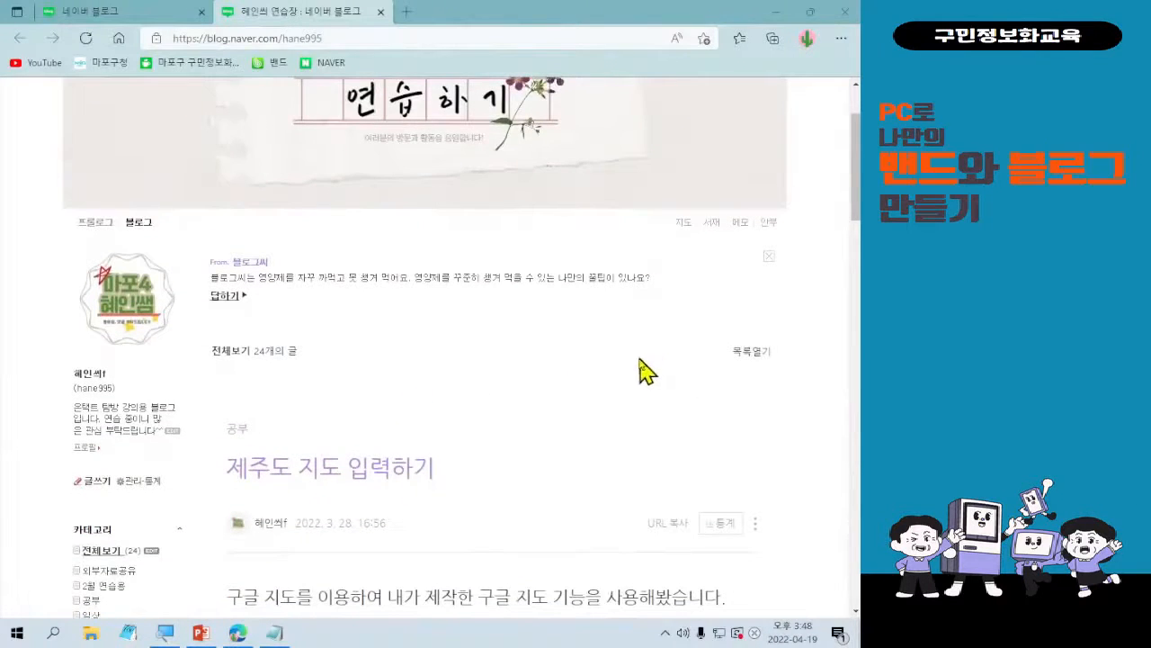
scroll(625, 427, "up", 1)
scroll(627, 430, "up", 1)
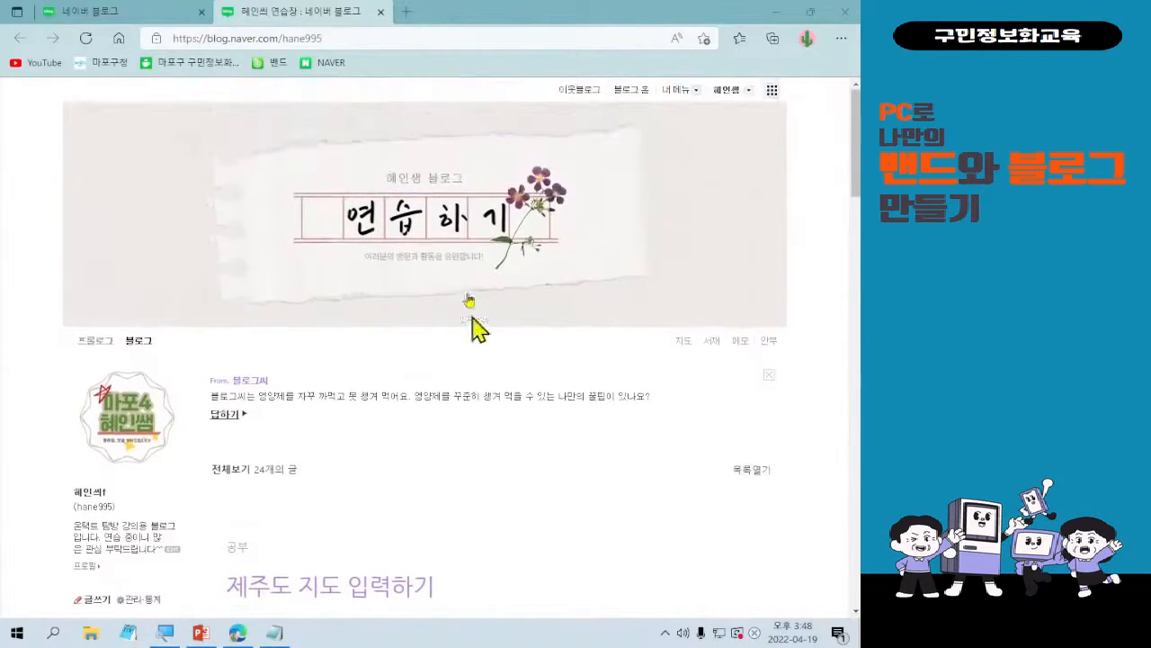
Magnify the blog's profile area and mark the 관리·통계 link with a red rectangle and an arrow.
scroll(576, 432, "down", 1)
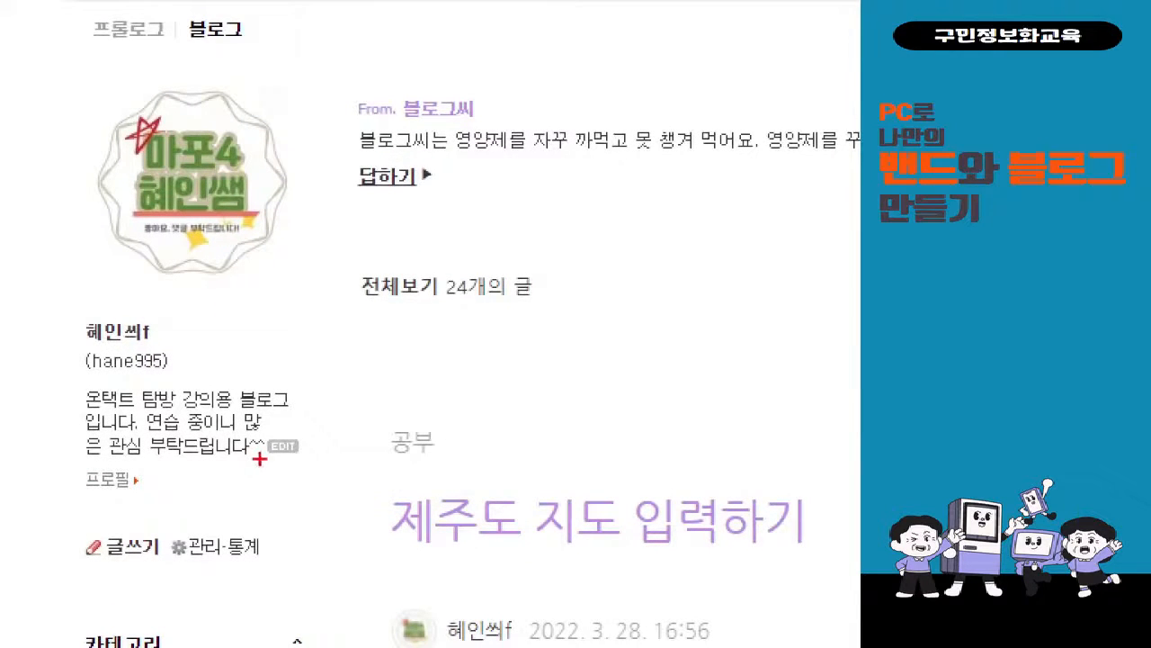
mouse_move(162, 517)
left_mouse_down()
mouse_move(219, 564)
mouse_move(281, 567)
left_mouse_up()
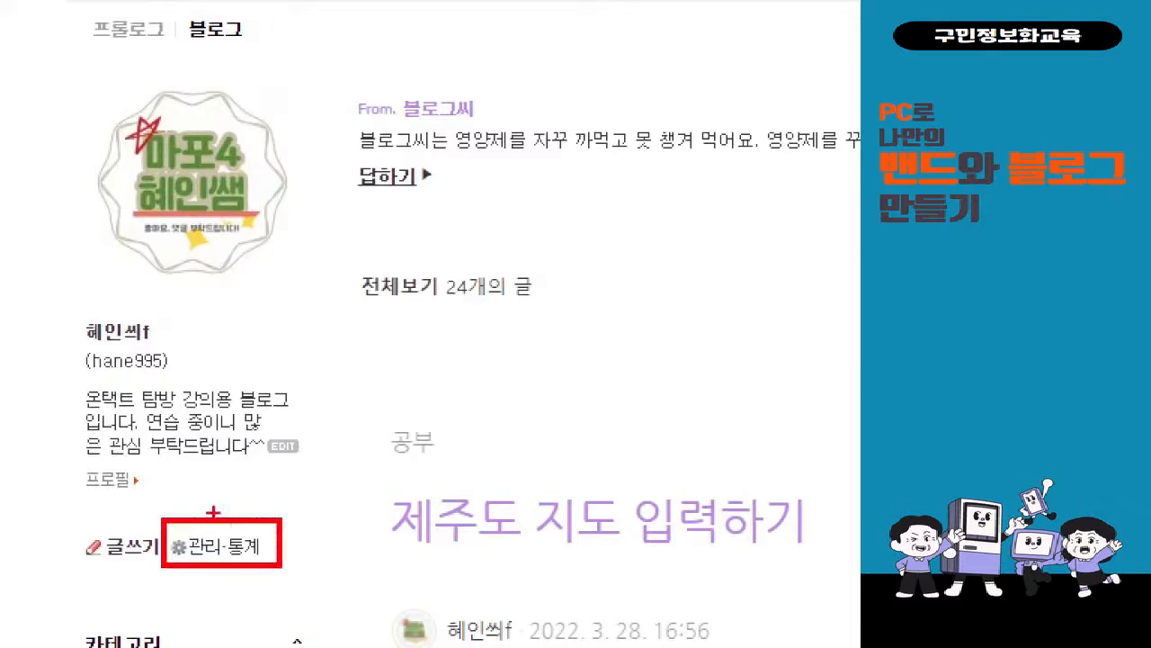
left_click_drag(214, 276, 215, 515)
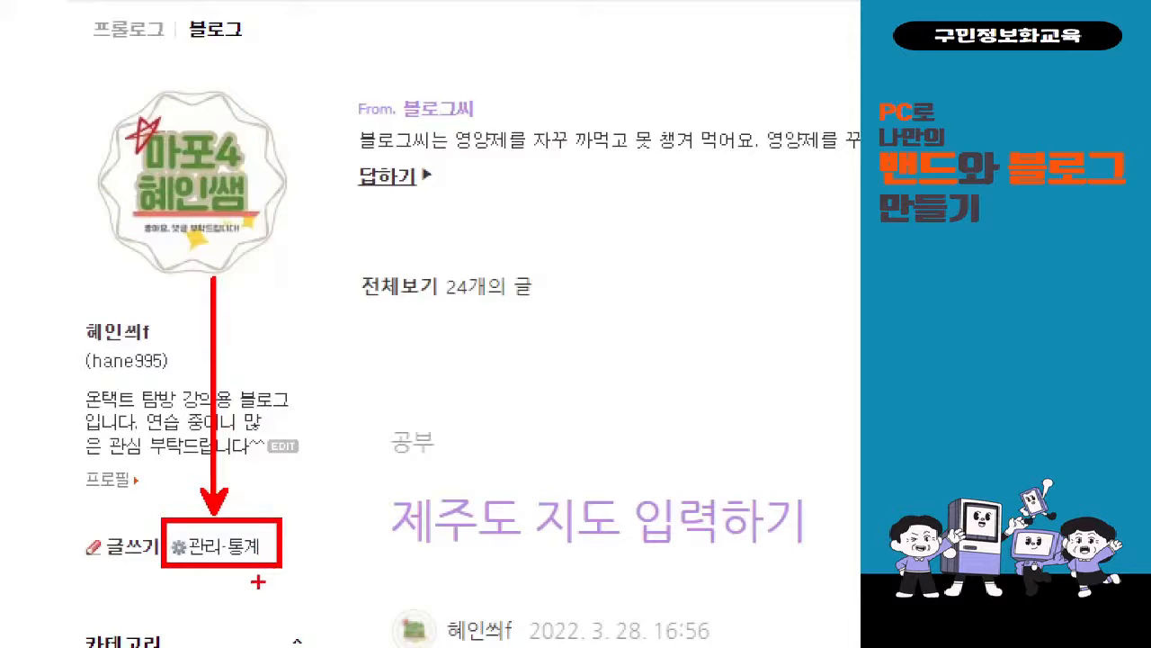
key("Escape")
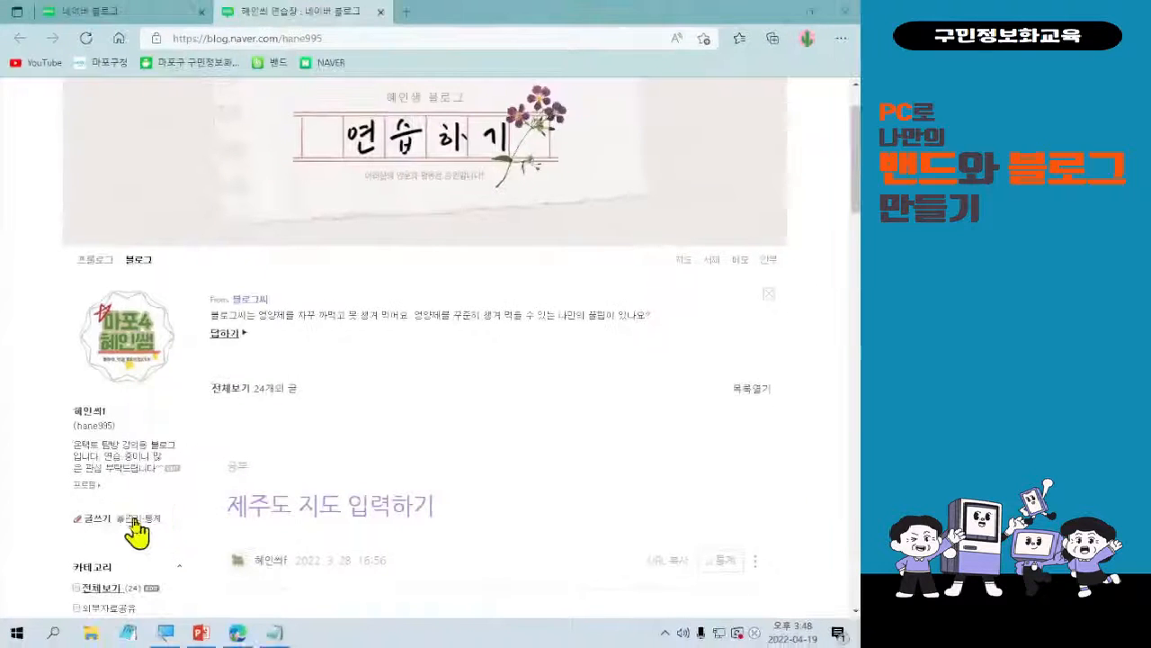
Open the blog's 관리 page and examine the magnified 기본 설정 area, marking part of it with an annotation.
left_click(134, 522)
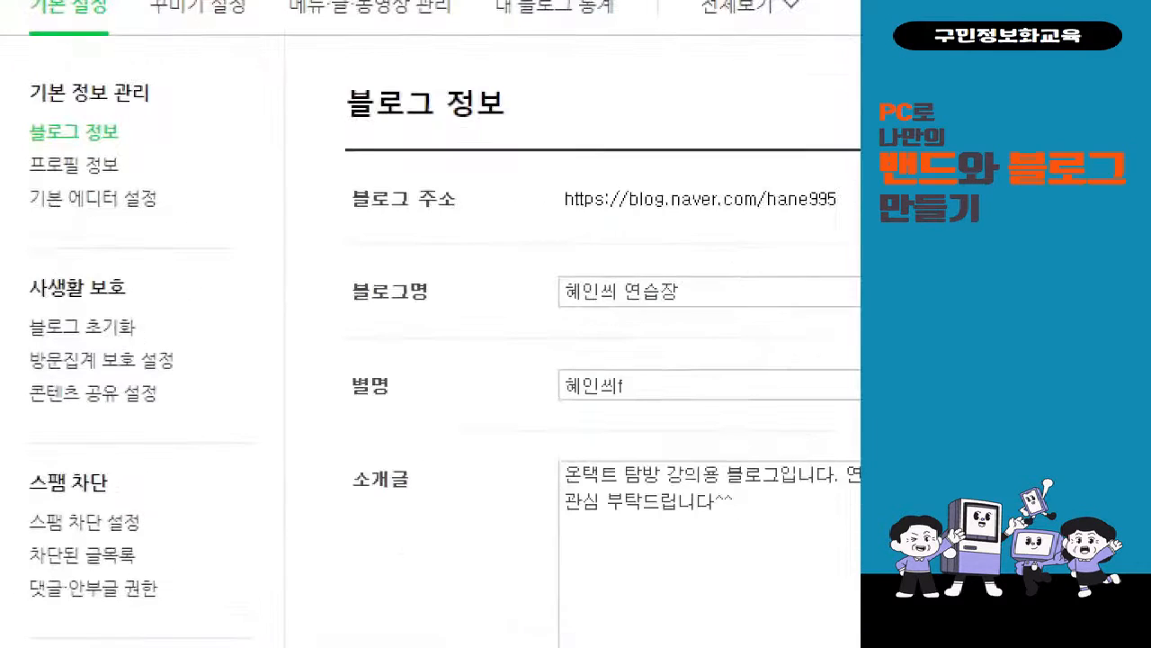
scroll(13, 180, "up", 1)
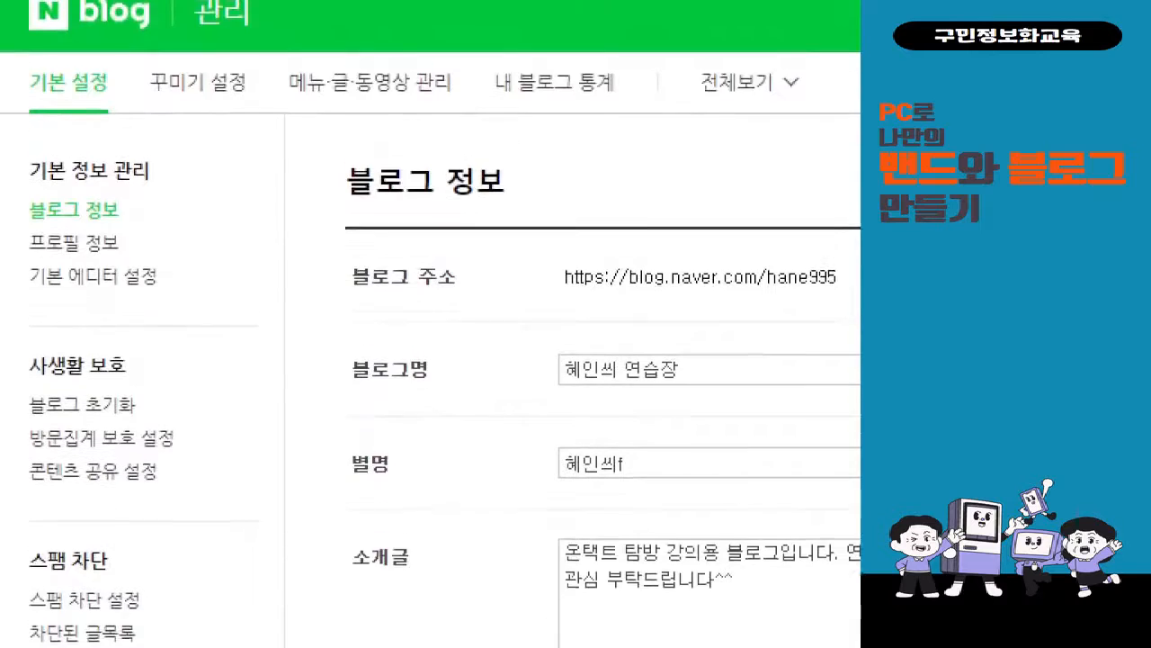
mouse_move(9, 290)
left_mouse_down()
mouse_move(213, 334)
mouse_move(454, 316)
mouse_move(457, 328)
left_mouse_up()
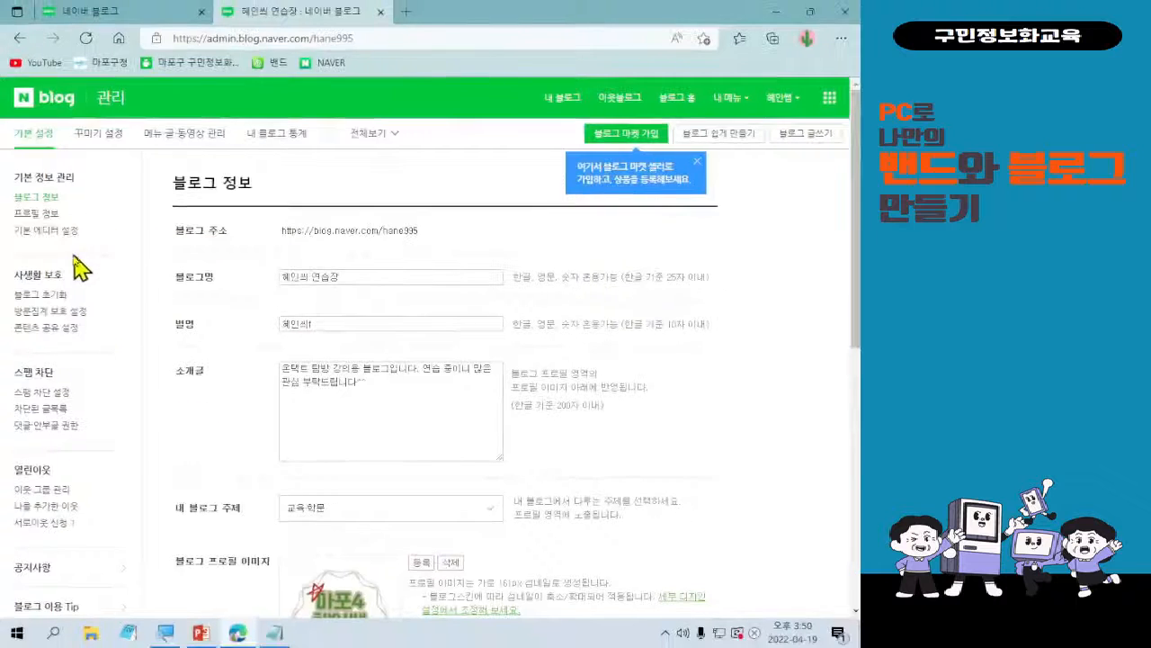
In 기본 에디터 설정, mark the 기본 서체 설정 row, set the default font size to 19 and save the setting.
left_click(40, 231)
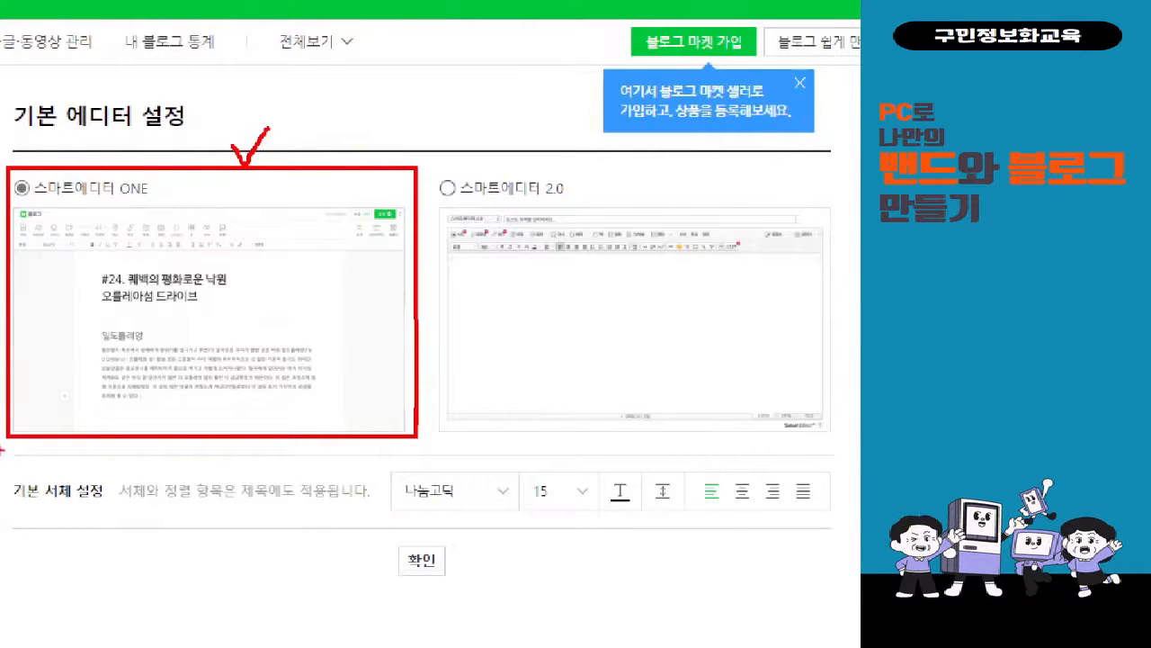
mouse_move(3, 461)
left_mouse_down()
mouse_move(135, 511)
mouse_move(710, 543)
mouse_move(849, 538)
left_mouse_up()
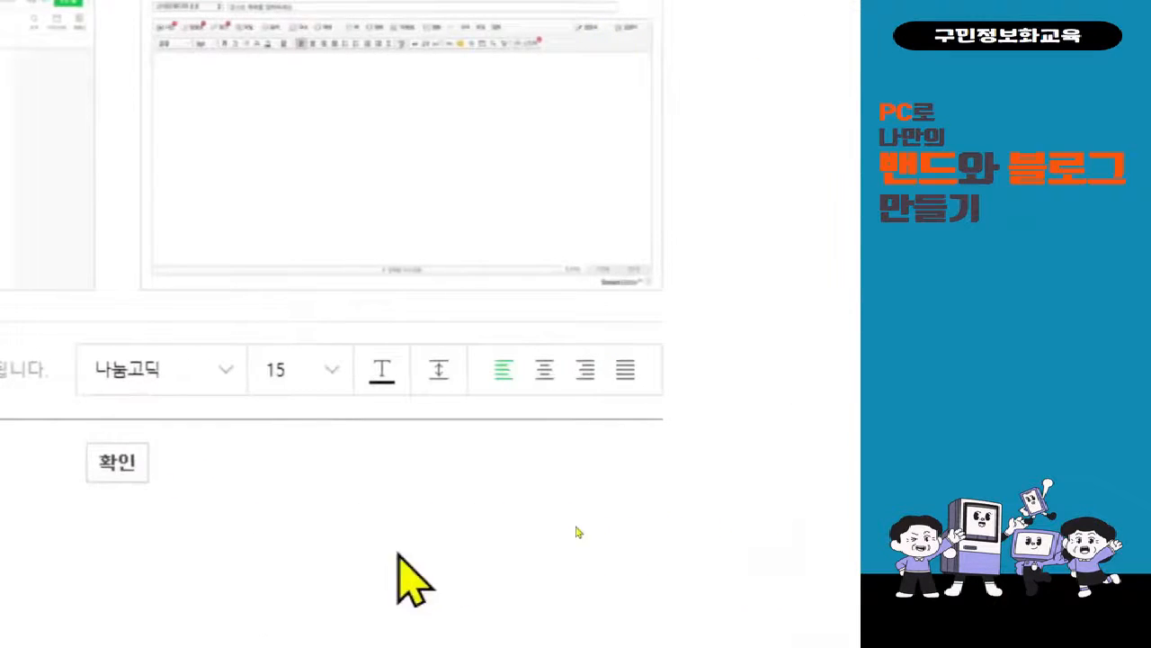
left_click(331, 322)
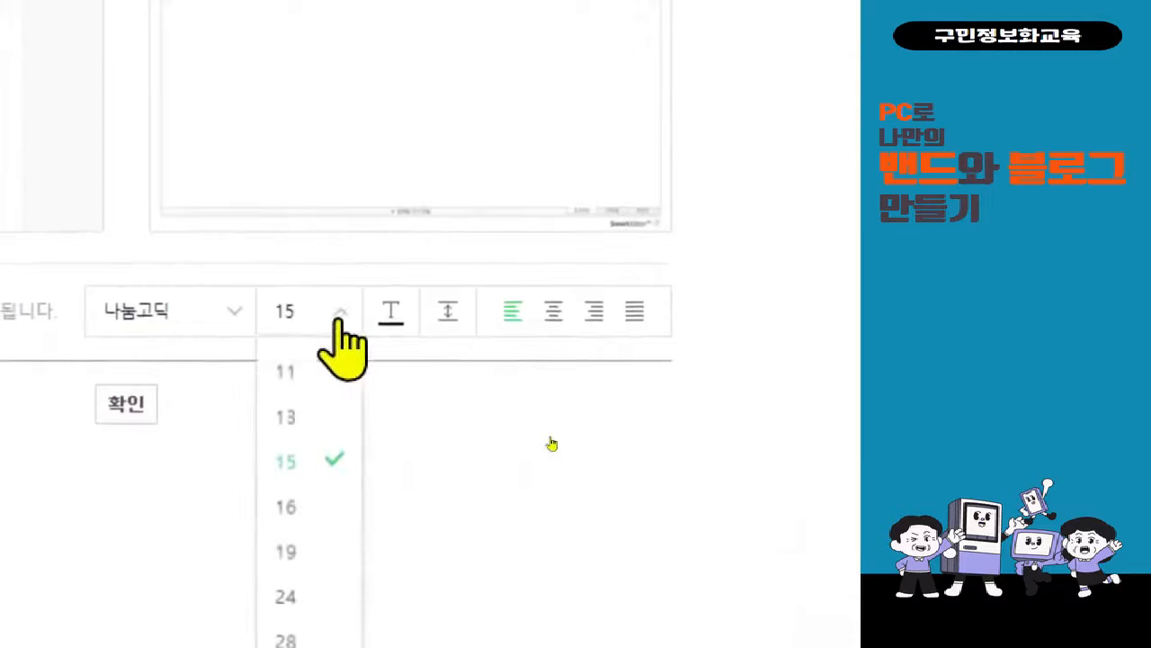
left_click(326, 551)
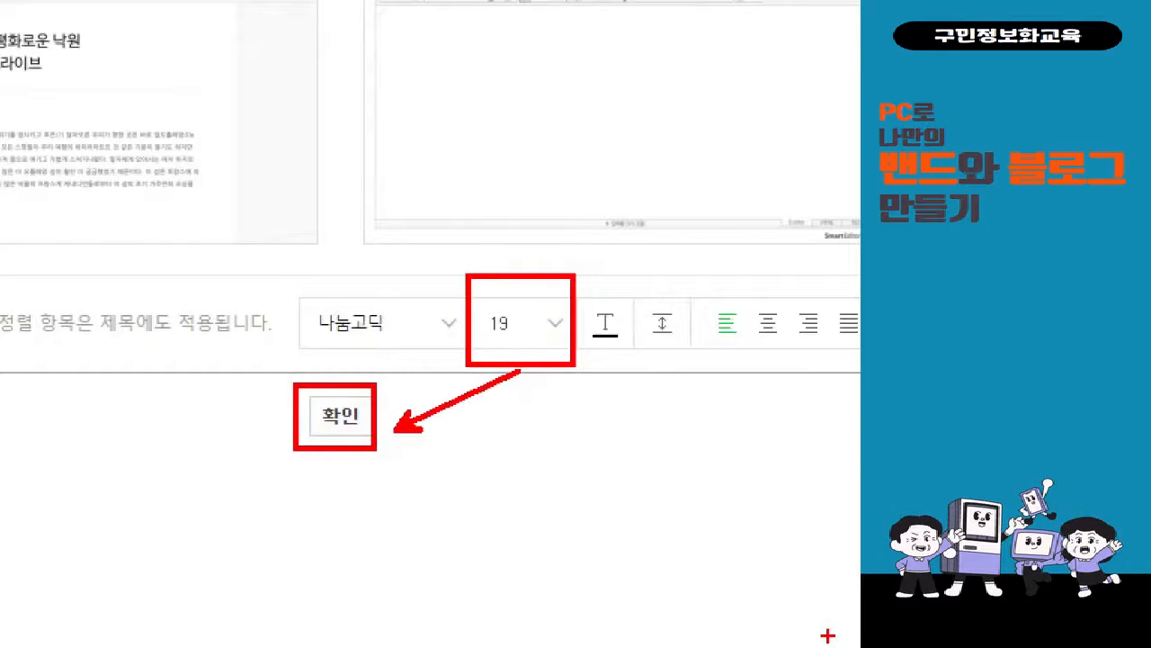
left_click(326, 408)
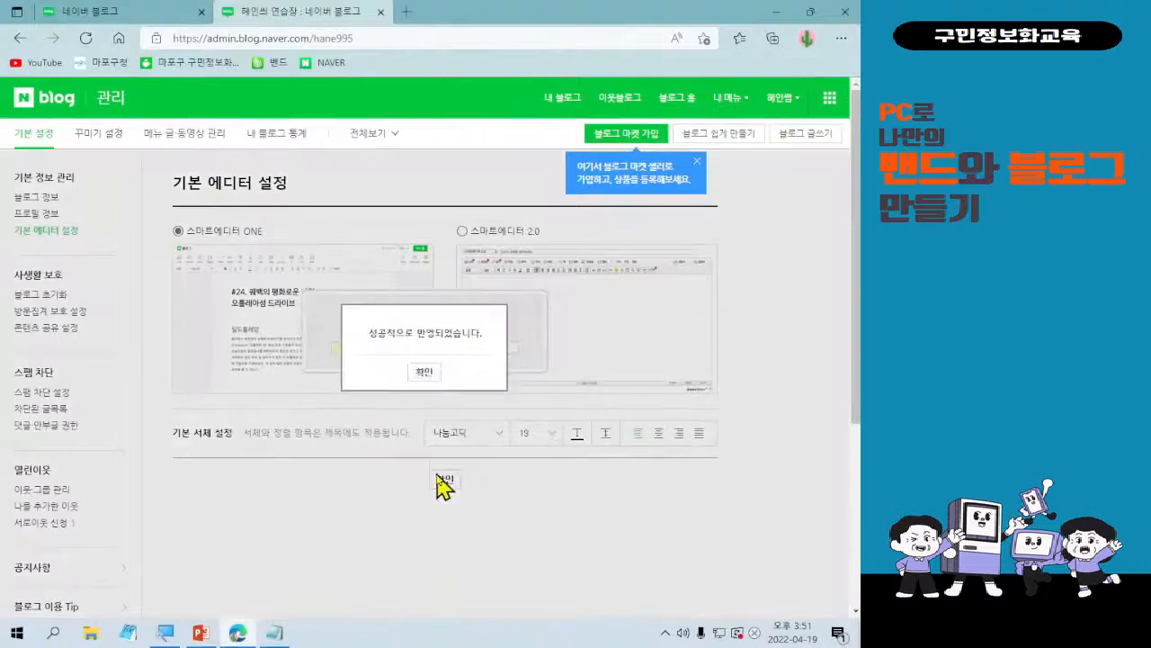
left_click(423, 372)
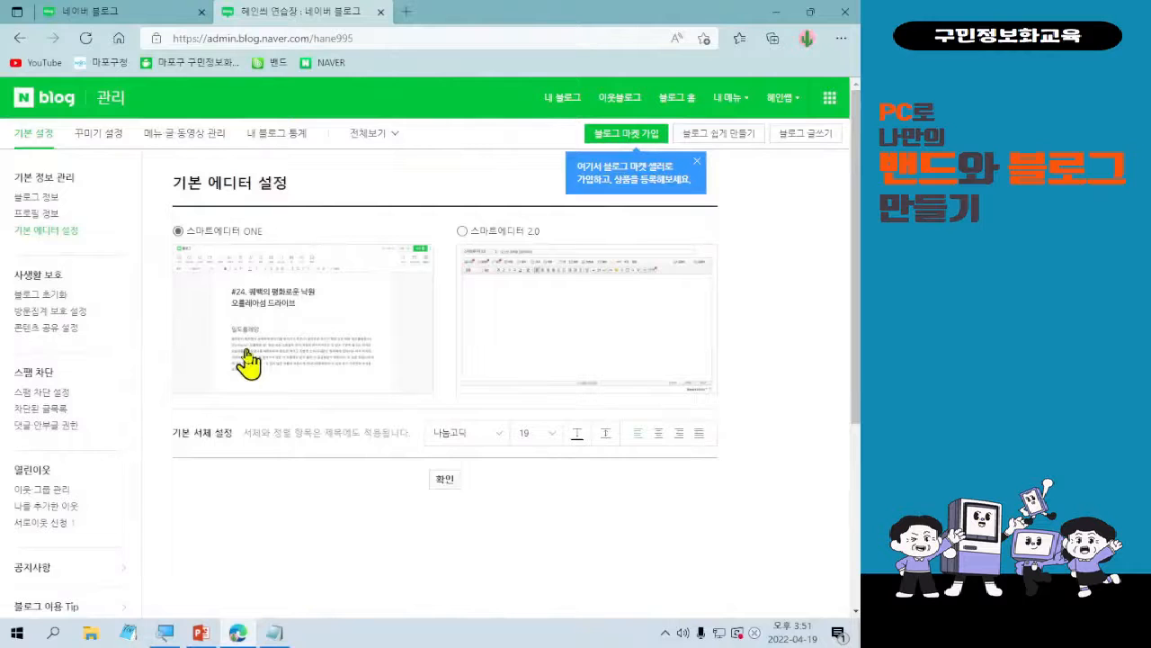
Open 블로그 정보 and look through its fields, from the blog name and introduction to the profile and mobile cover images.
left_click(43, 197)
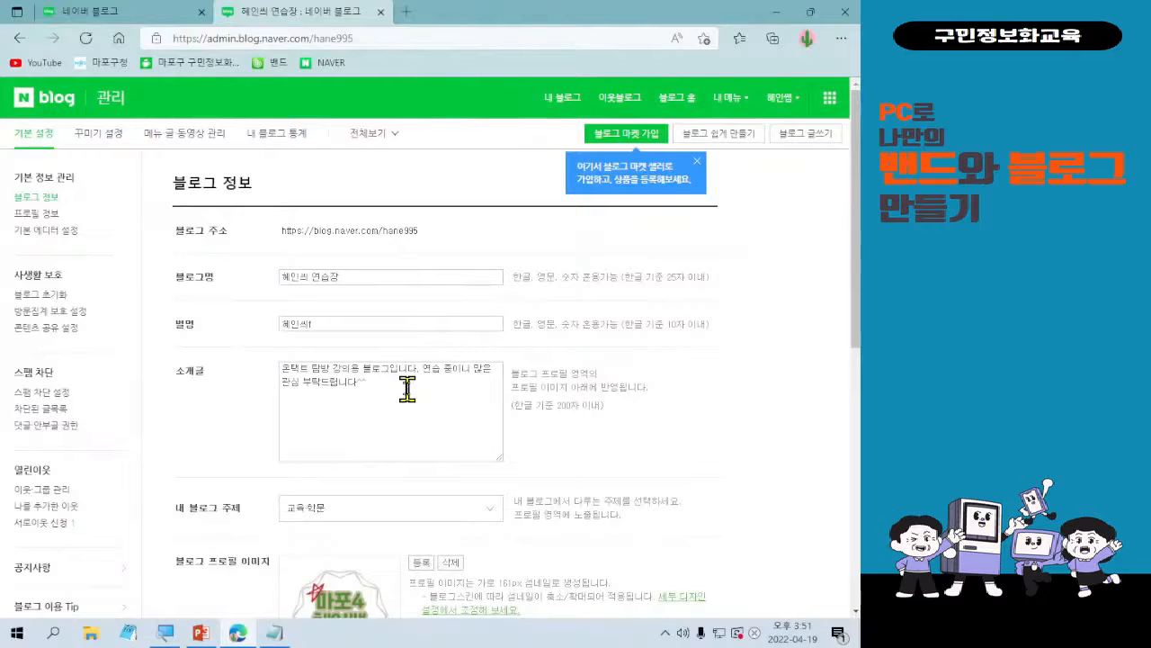
scroll(408, 395, "down", 3)
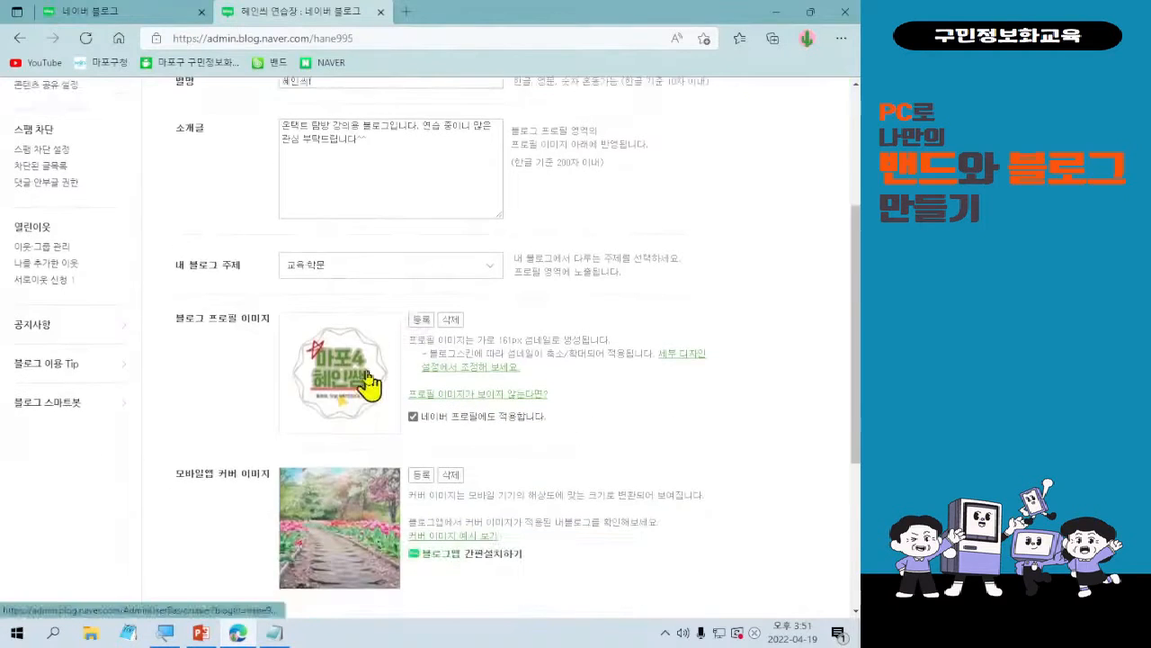
scroll(374, 400, "down", 2)
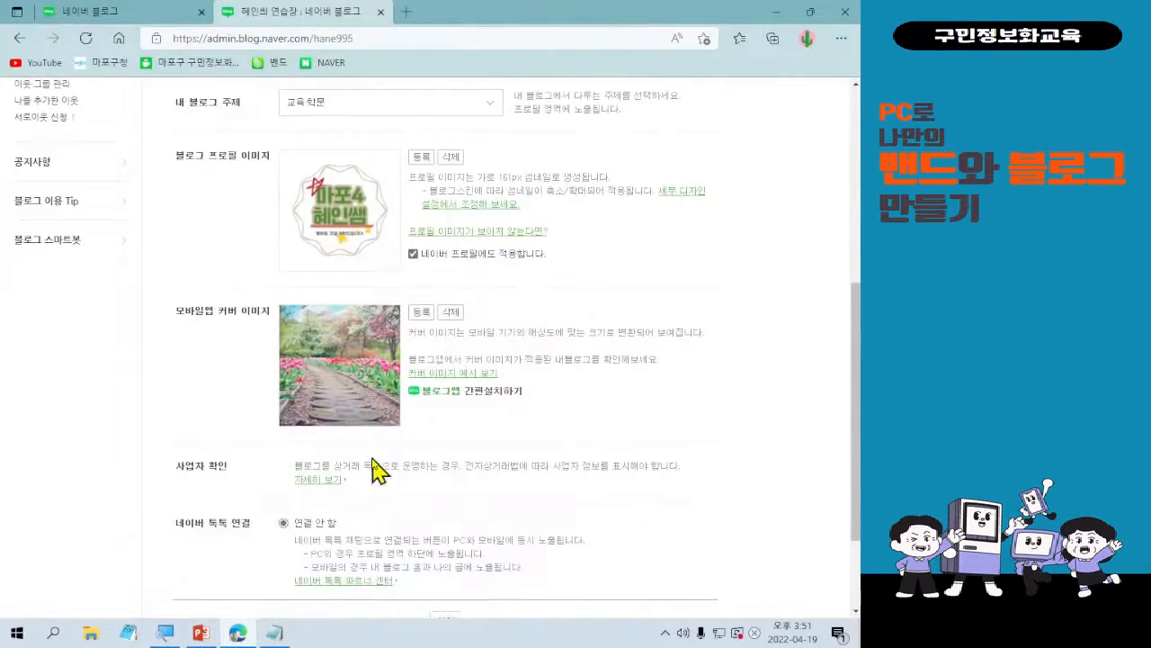
scroll(380, 470, "down", 1)
scroll(380, 473, "up", 6)
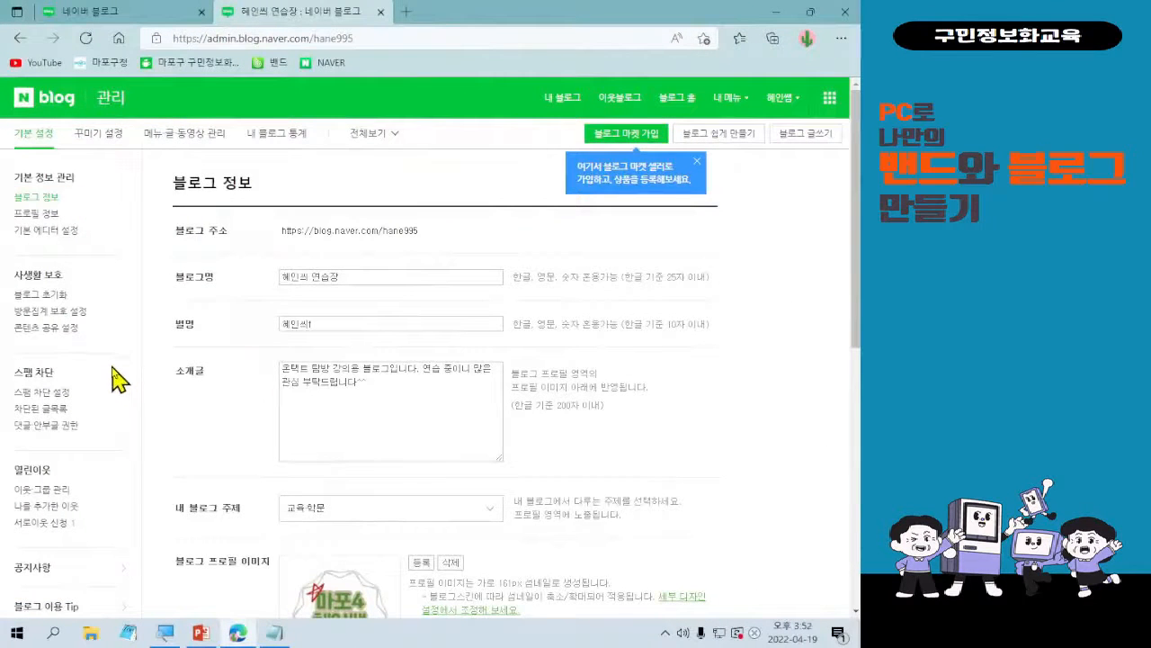
scroll(356, 425, "down", 1)
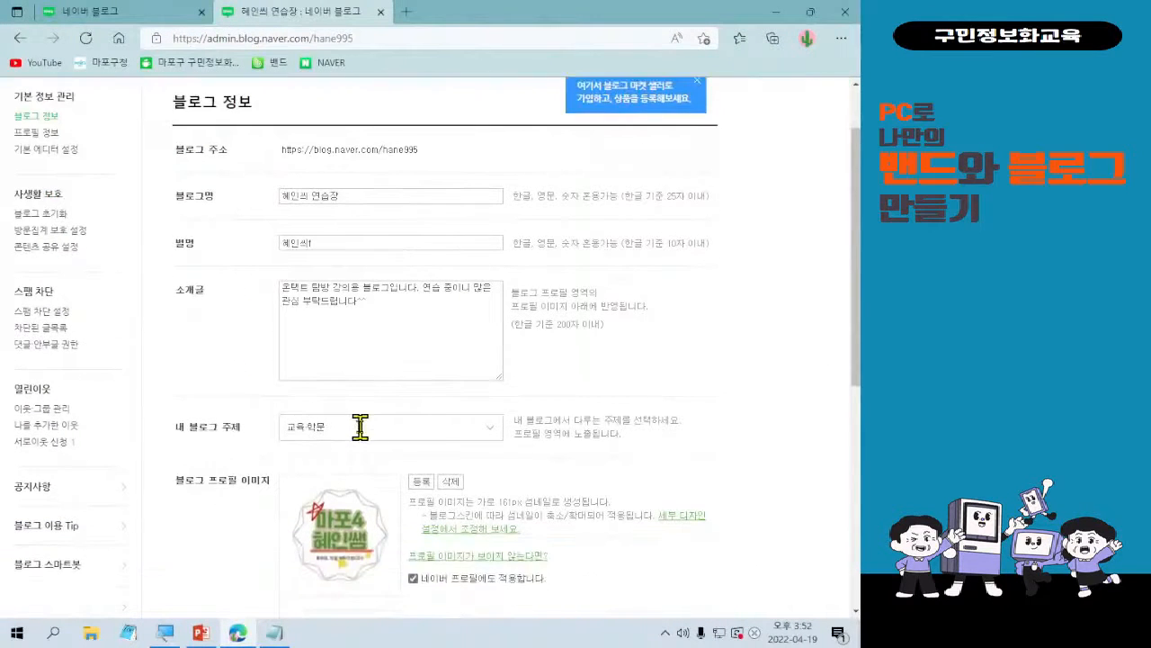
scroll(360, 427, "down", 1)
scroll(435, 472, "down", 1)
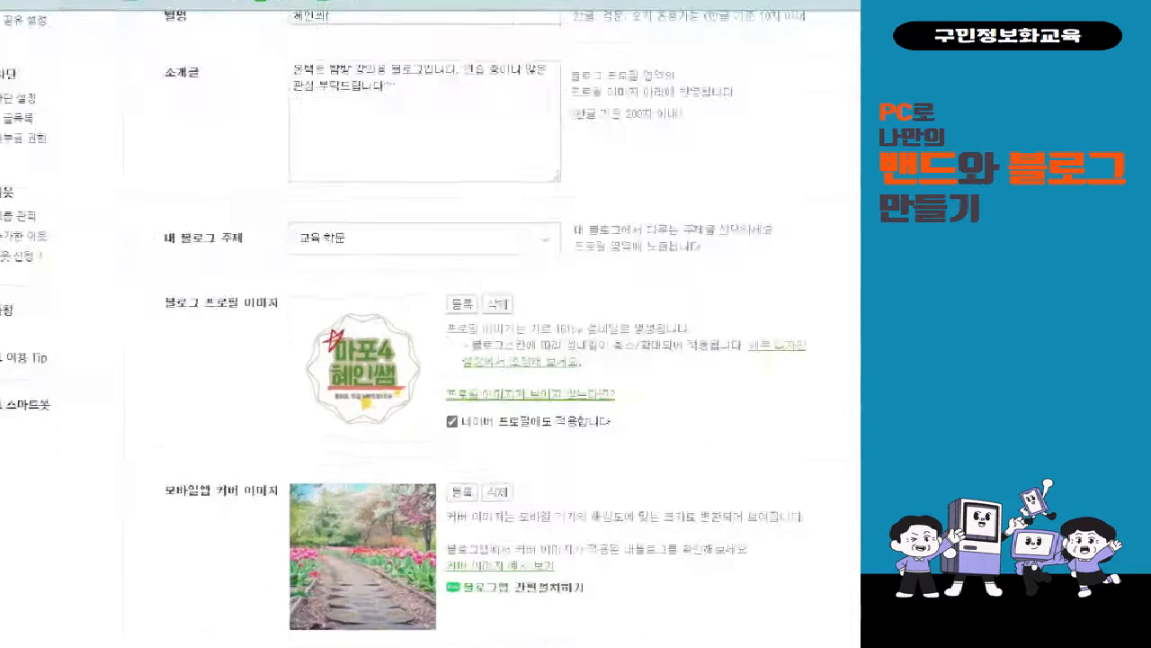
Frame the magnified 블로그 프로필 이미지 with a rectangle and review the surrounding 블로그 정보 fields again.
left_click_drag(327, 224, 579, 483)
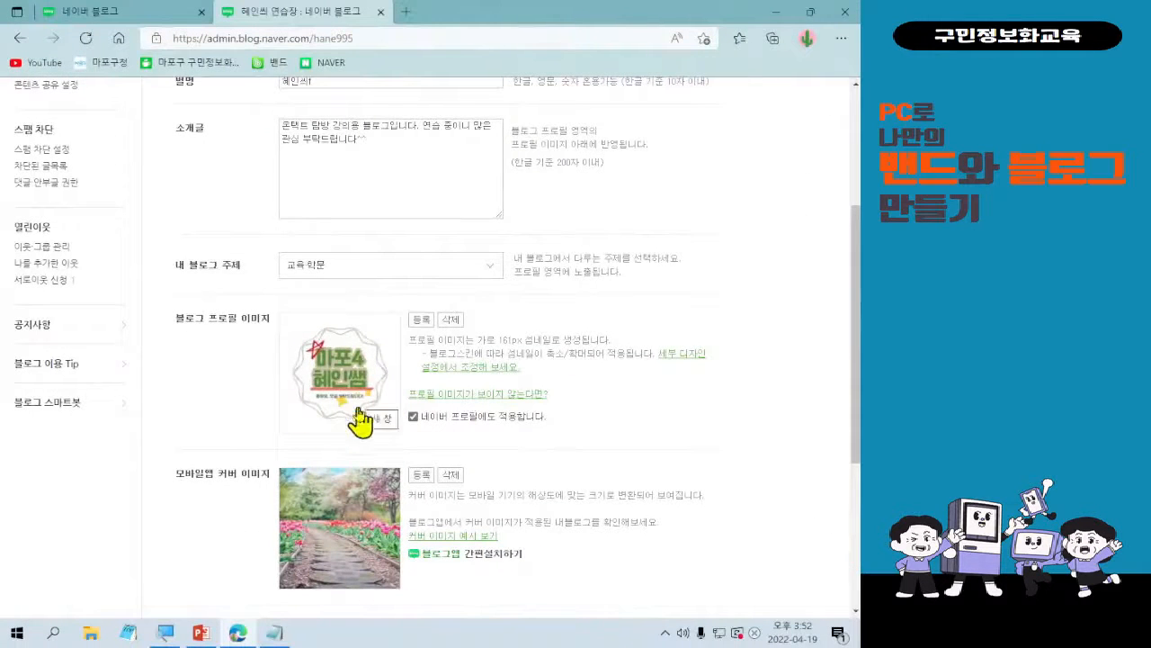
scroll(404, 422, "up", 3)
scroll(527, 459, "down", 4)
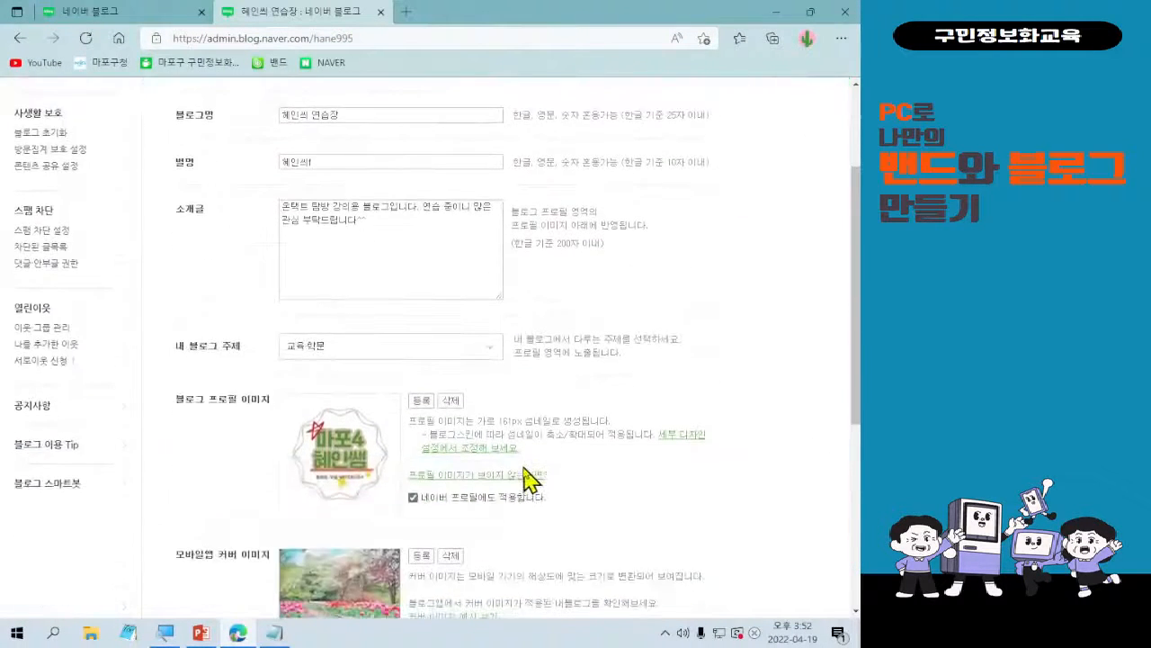
scroll(524, 530, "up", 3)
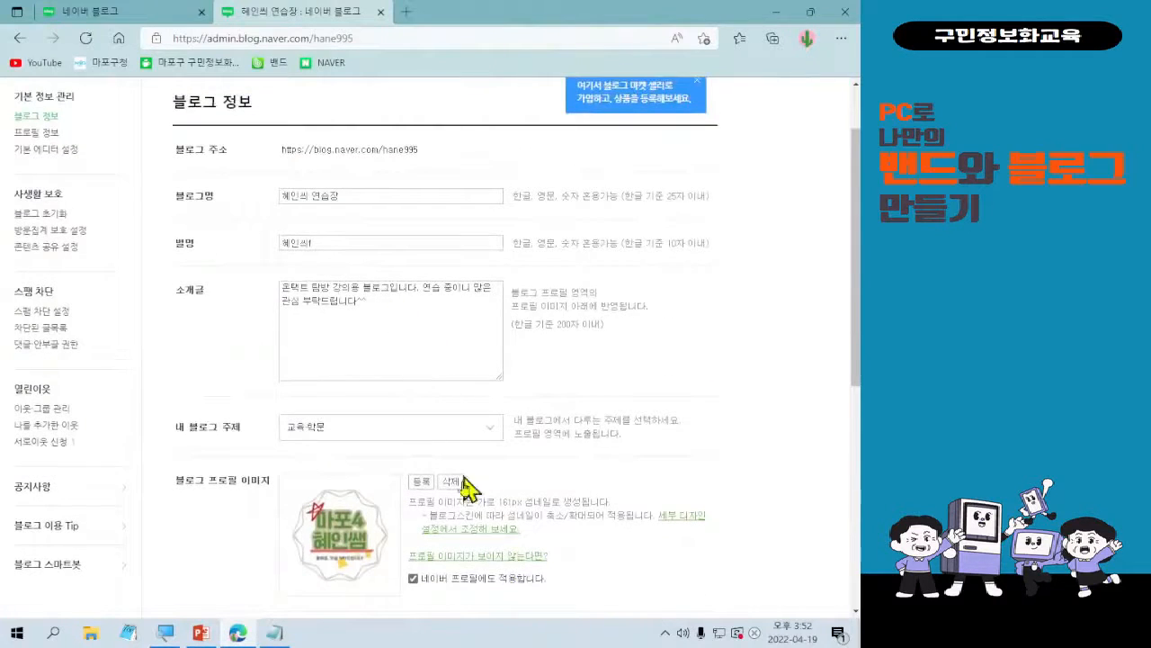
scroll(468, 490, "down", 1)
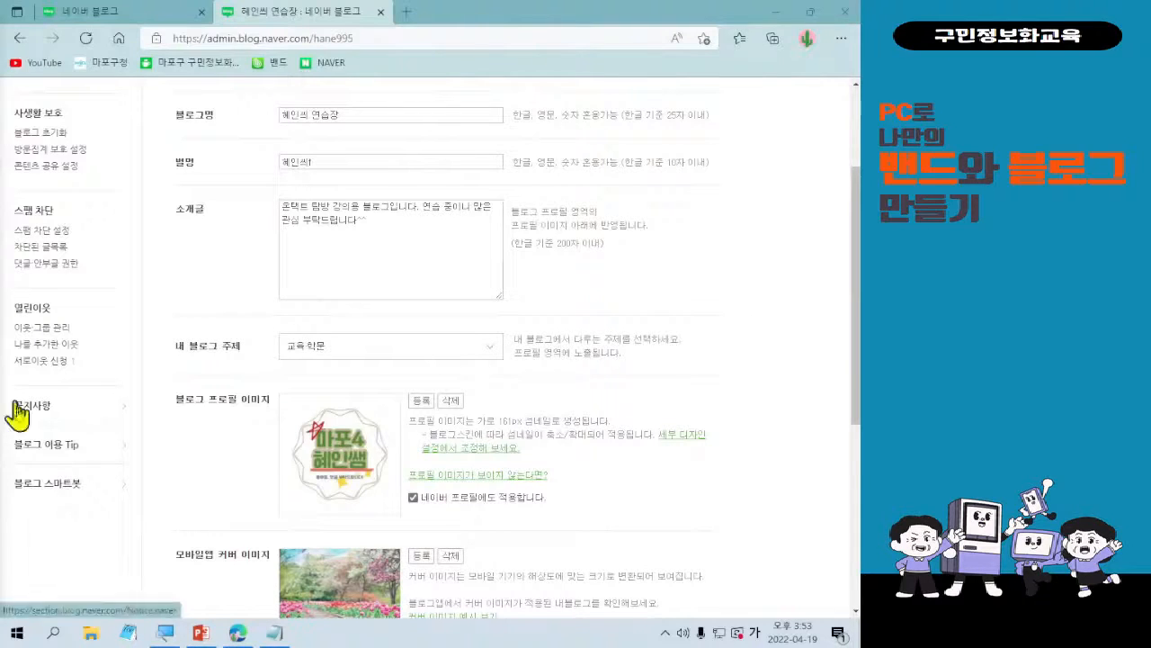
scroll(445, 281, "up", 2)
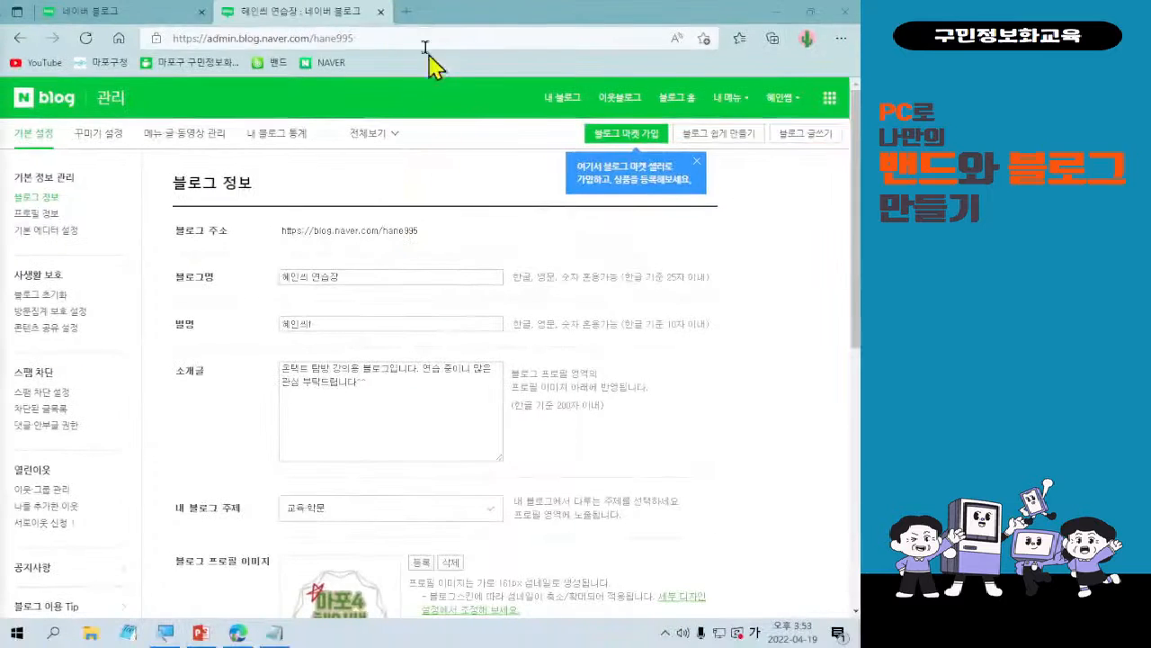
Search the web for "미리캔버스" in a new browser tab.
left_click(381, 24)
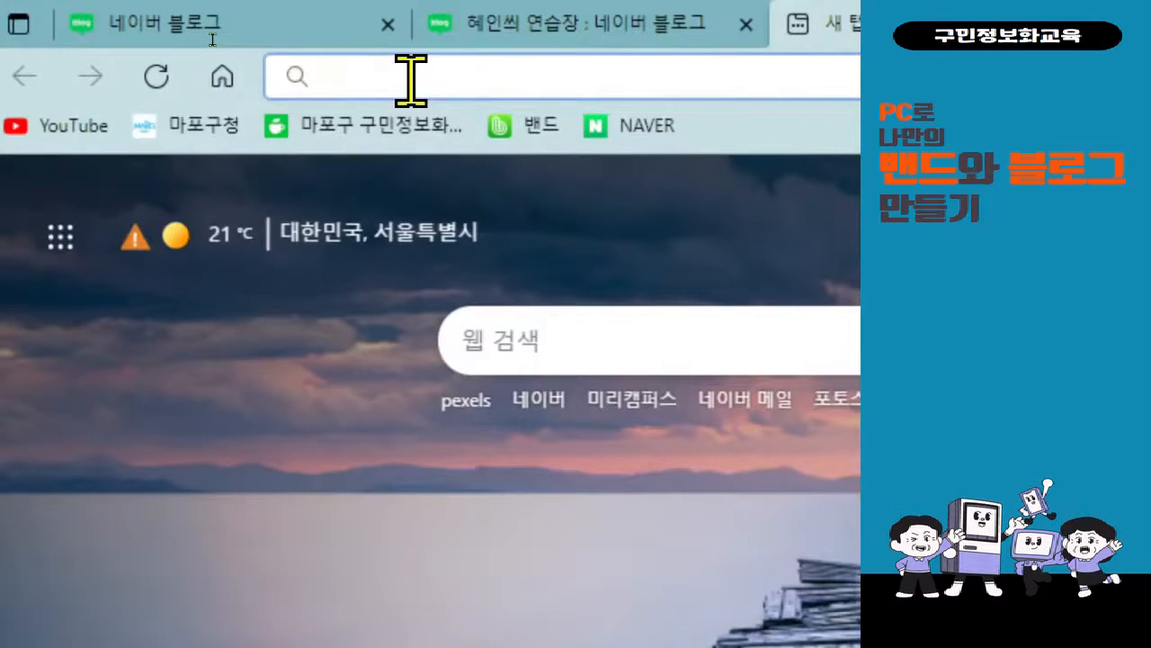
type("alfl")
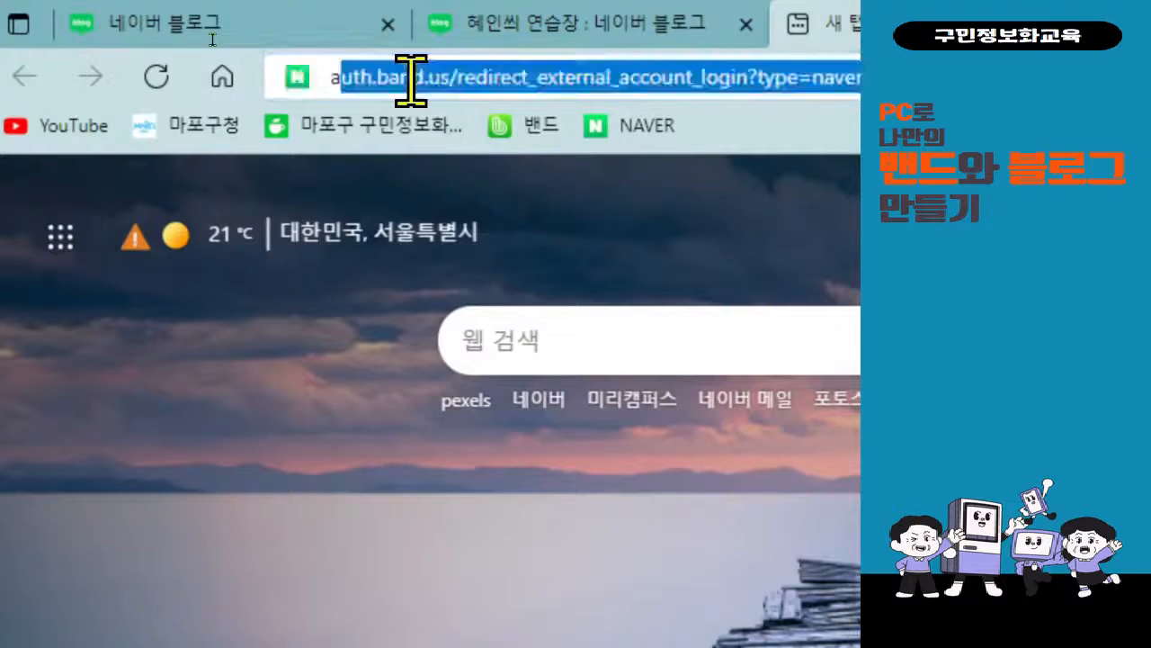
key("BackSpace")
key("BackSpace")
key("BackSpace")
key("BackSpace")
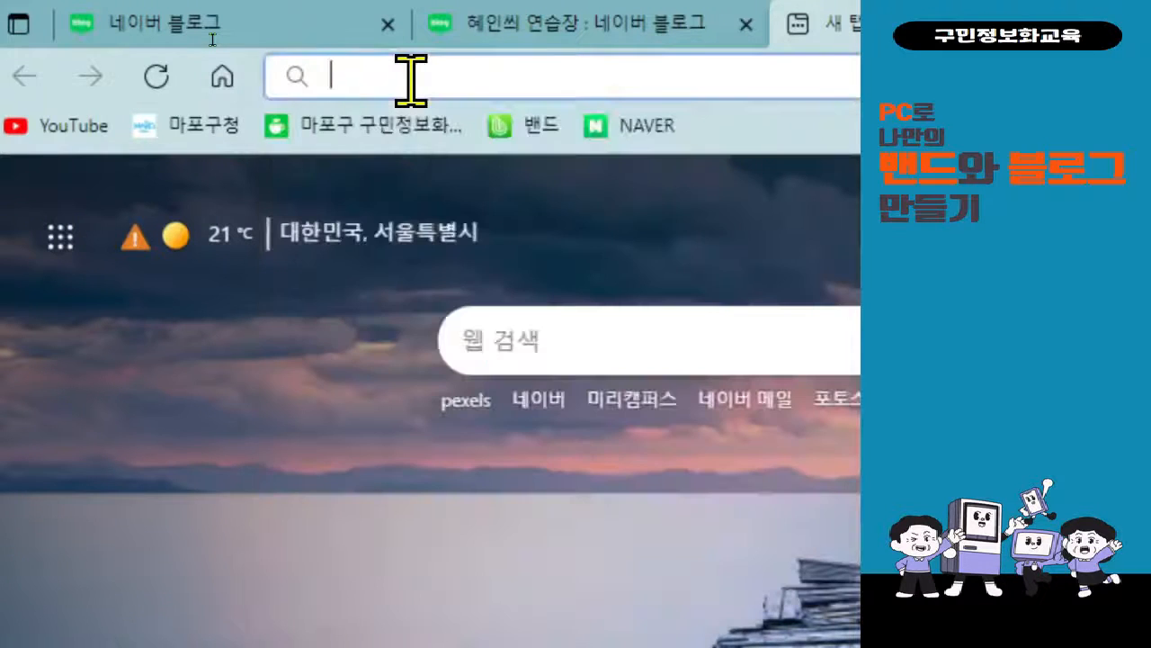
type("미리")
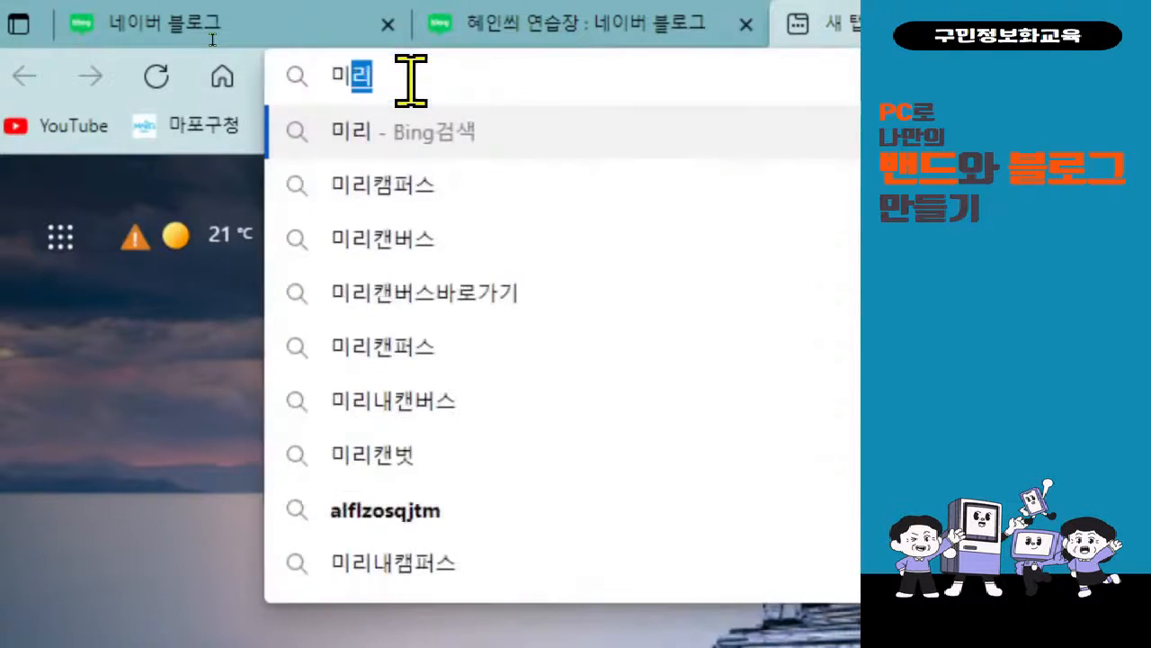
type("ㄱ")
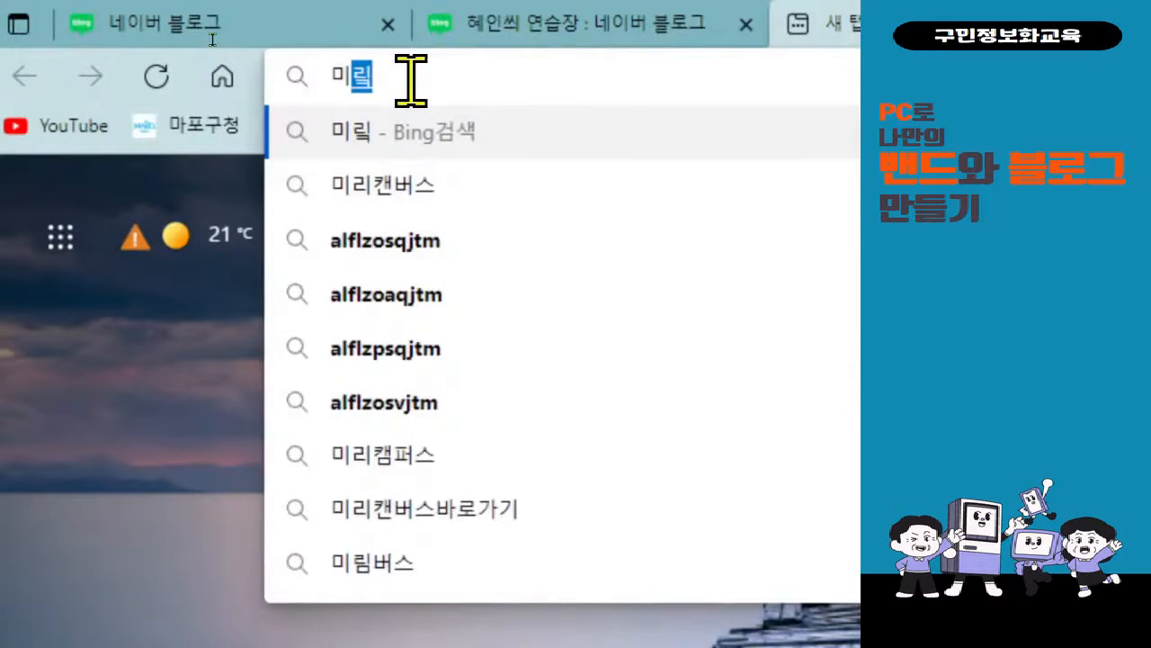
key("BackSpace")
key("BackSpace")
key("BackSpace")
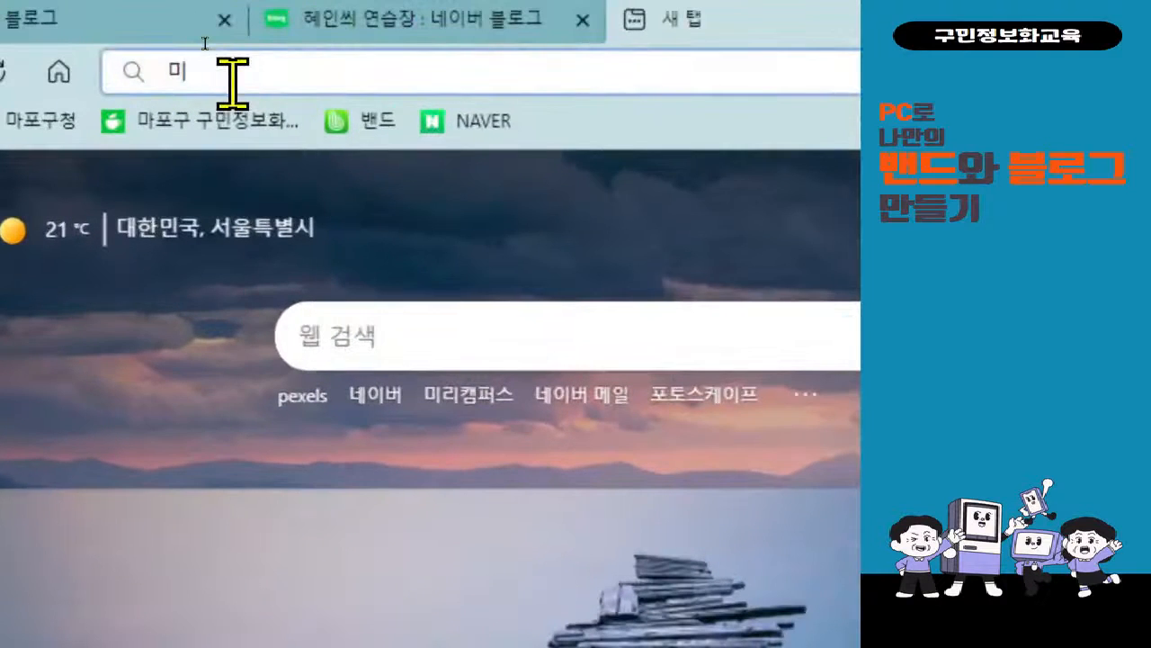
type("리캔버스")
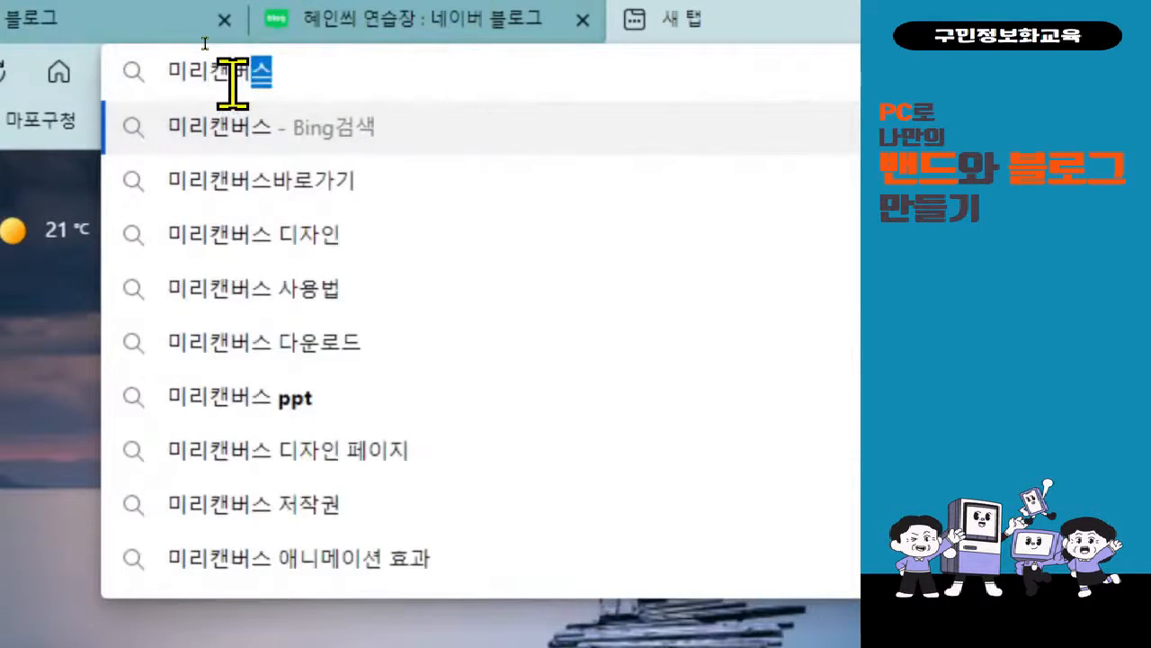
key("Right")
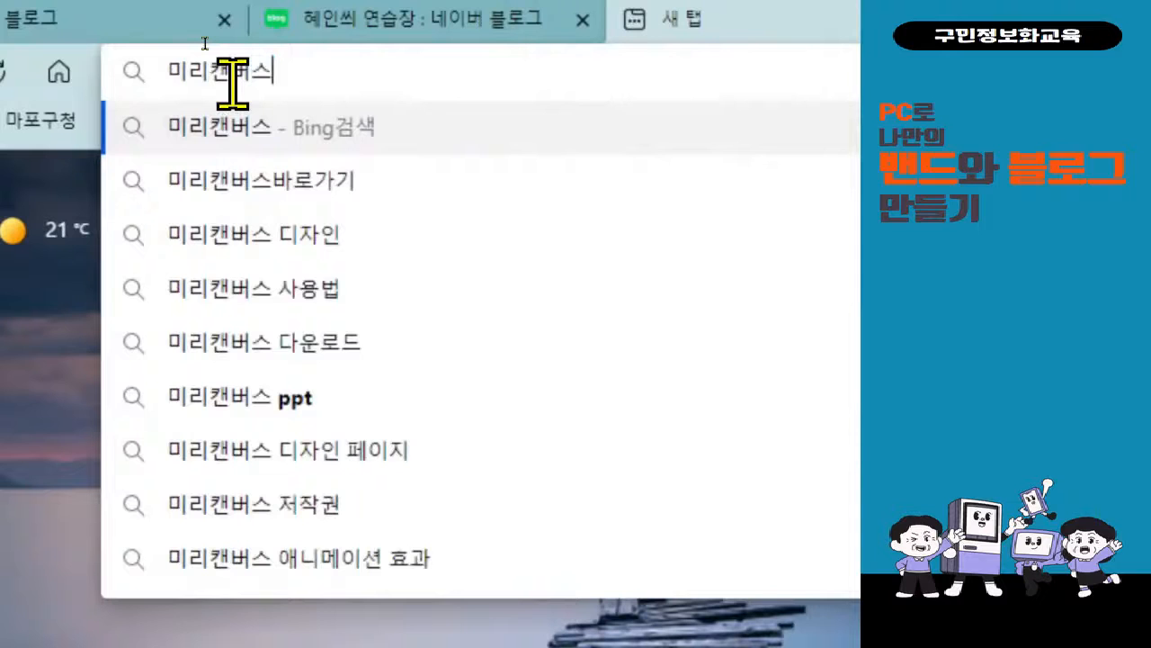
key("Return")
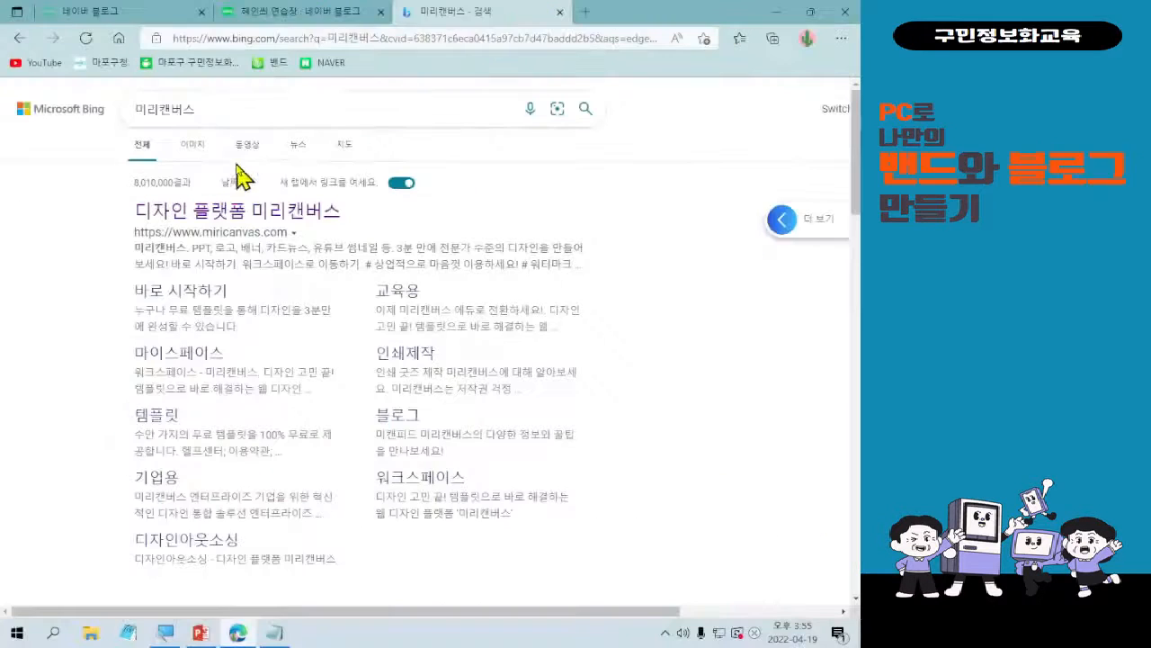
Open the 미리캔버스 site's design editor from the search results and hide the Chrome recommendation for a week.
left_click(207, 214)
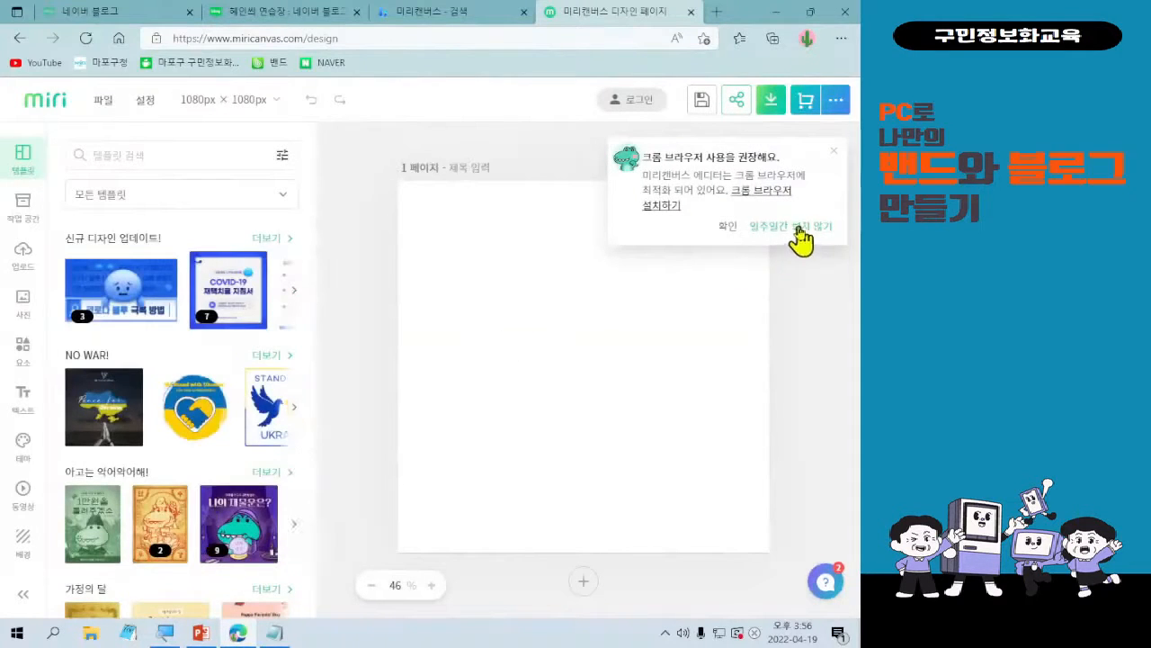
left_click(795, 227)
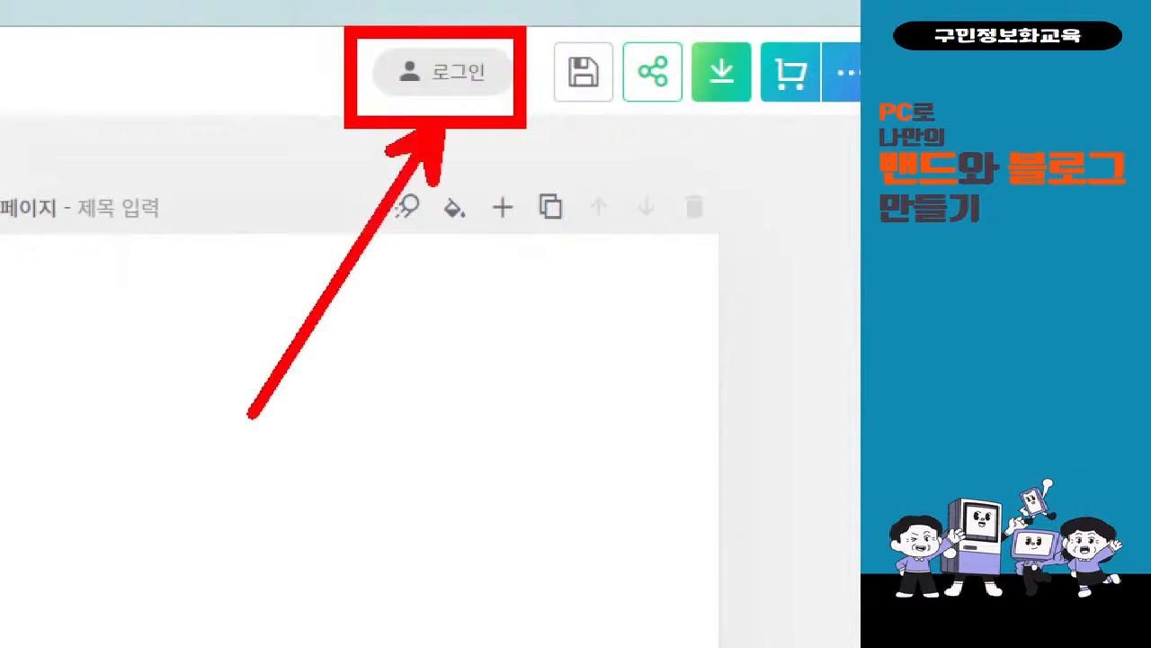
key("Escape")
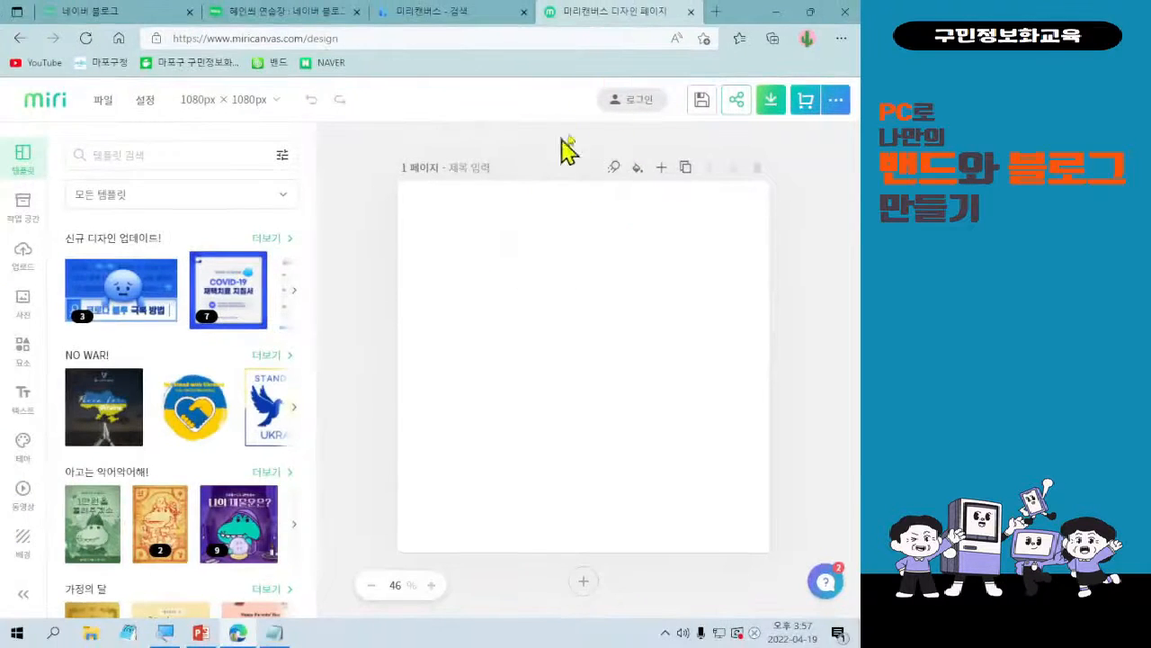
Open the 미리캔버스 login, mark the Naver option with a rectangle and an arrow, and log in with the Naver account.
left_click(626, 106)
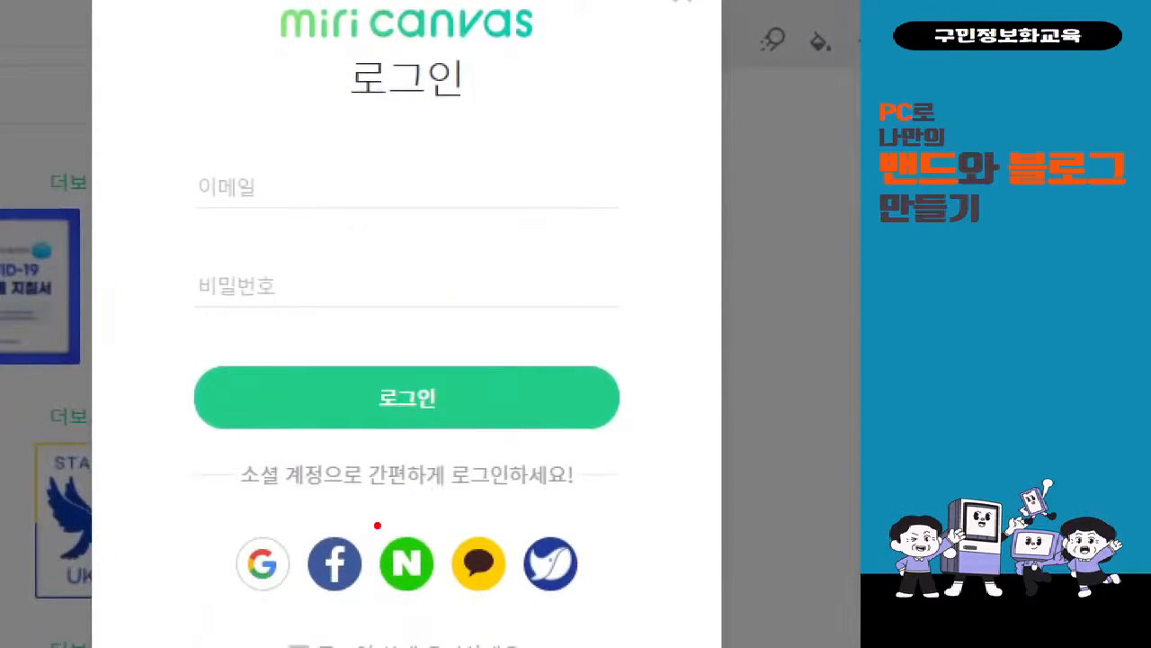
left_click_drag(374, 521, 444, 604)
left_click_drag(423, 81, 423, 520)
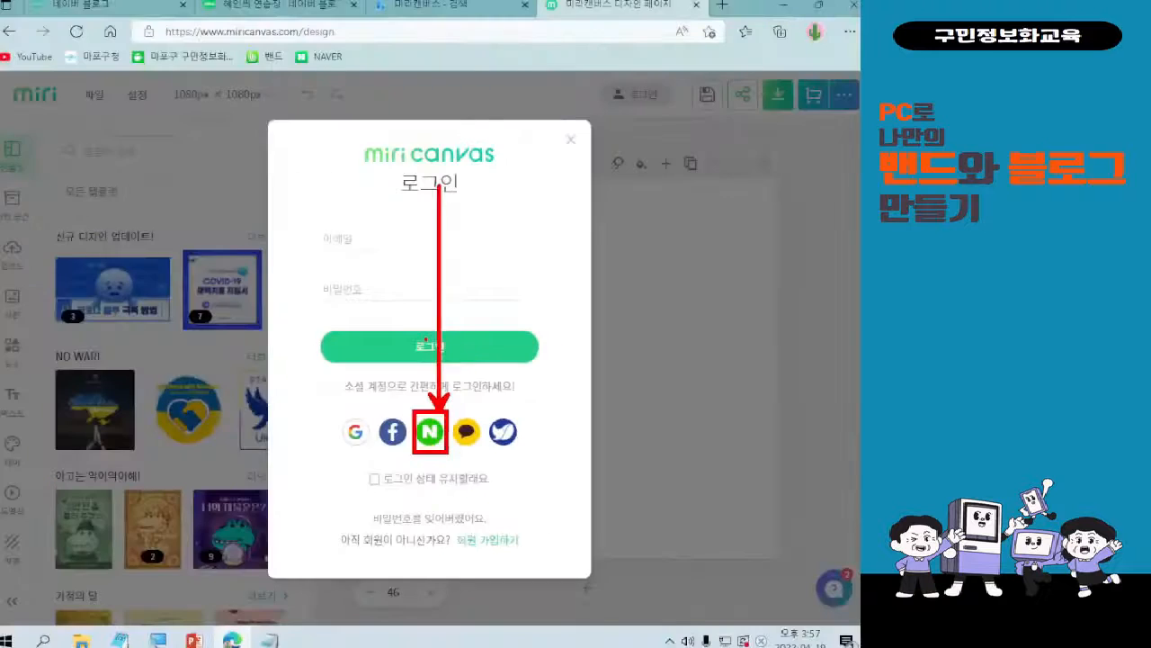
left_click(408, 564)
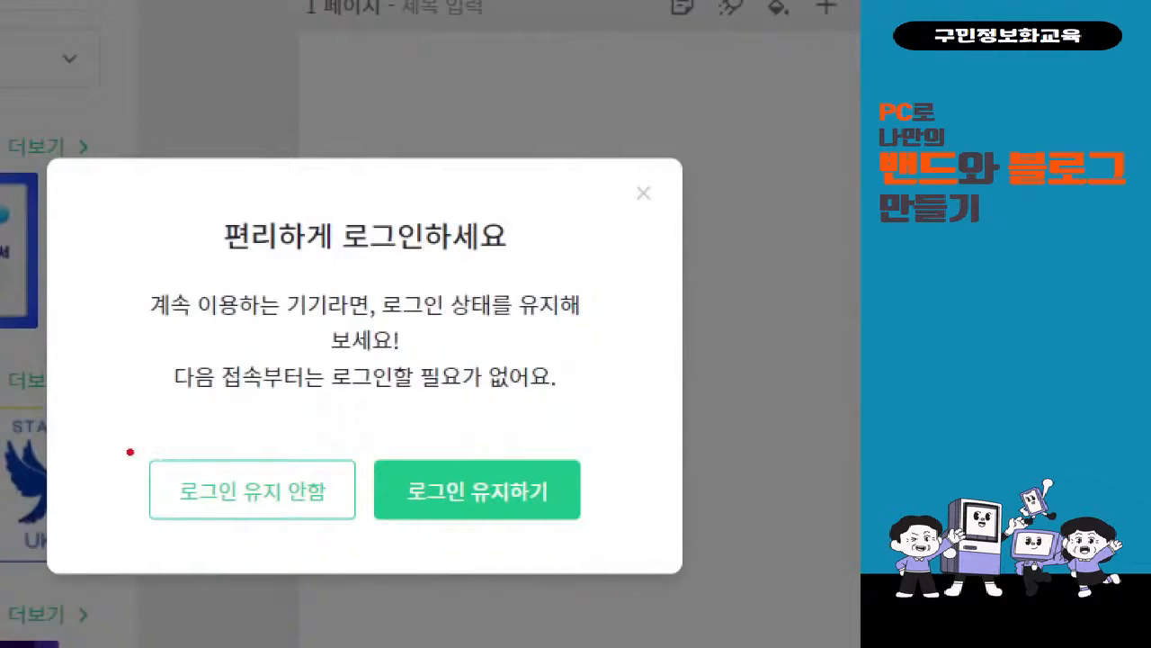
Mark the login prompt's options with freehand strokes and decline staying logged in with 로그인 유지 안함.
mouse_move(233, 432)
left_mouse_down()
mouse_move(343, 310)
mouse_move(427, 416)
left_mouse_up()
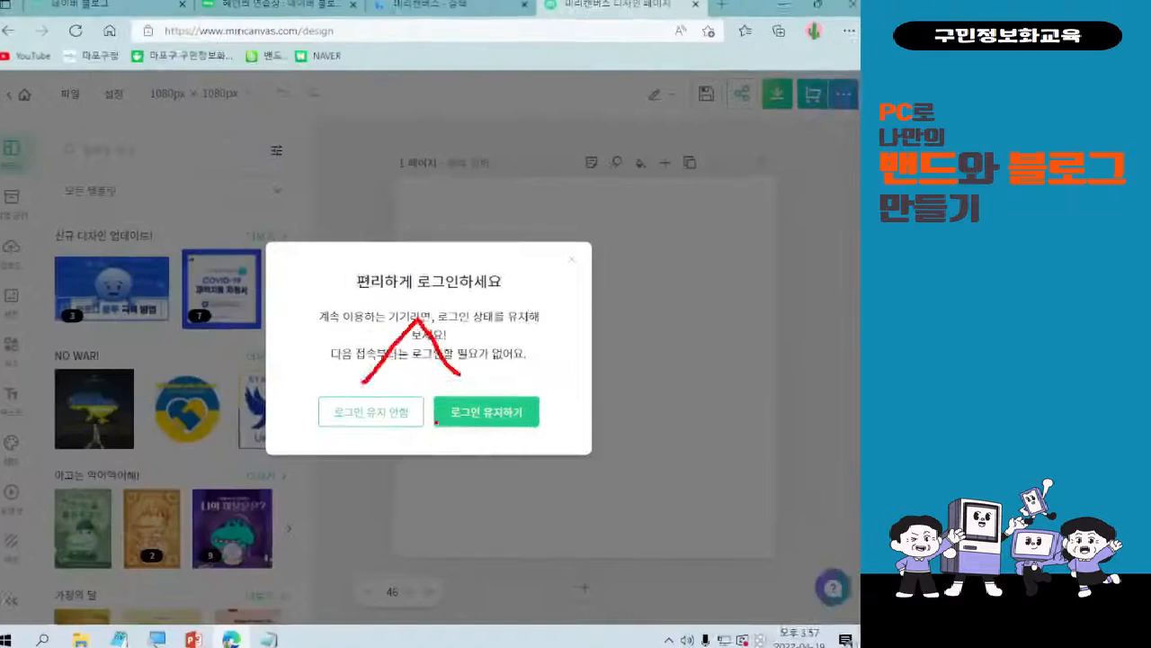
left_click(306, 508)
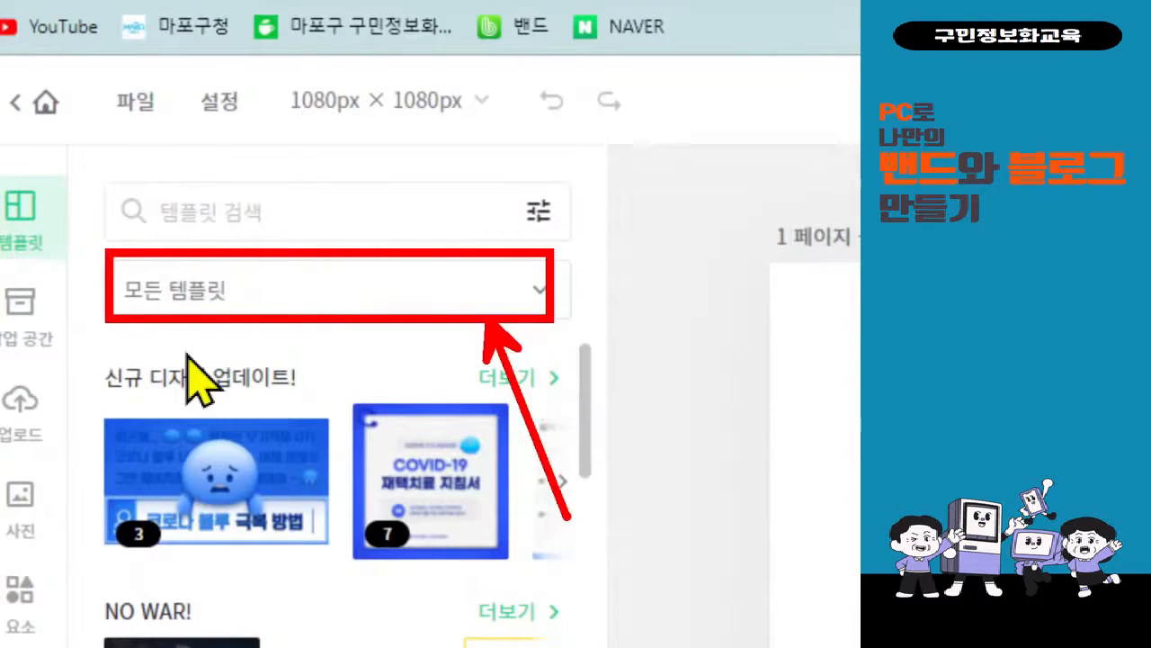
Filter the template library from 모든 템플릿 to the 로고/프로필 category.
left_click(465, 305)
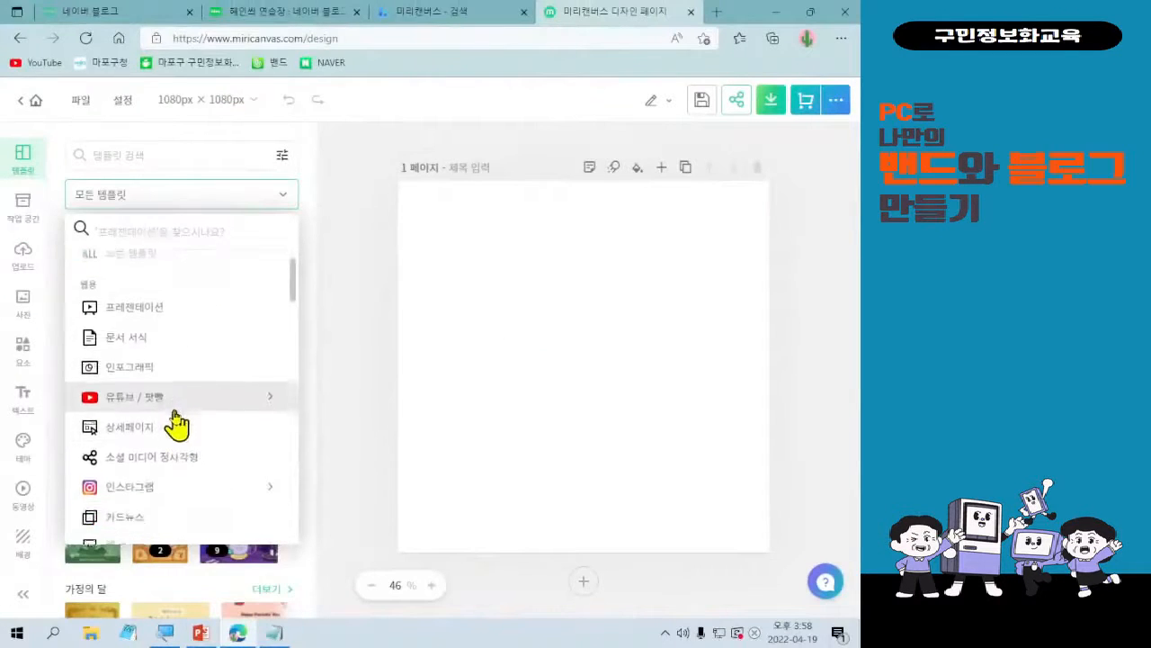
scroll(175, 429, "down", 3)
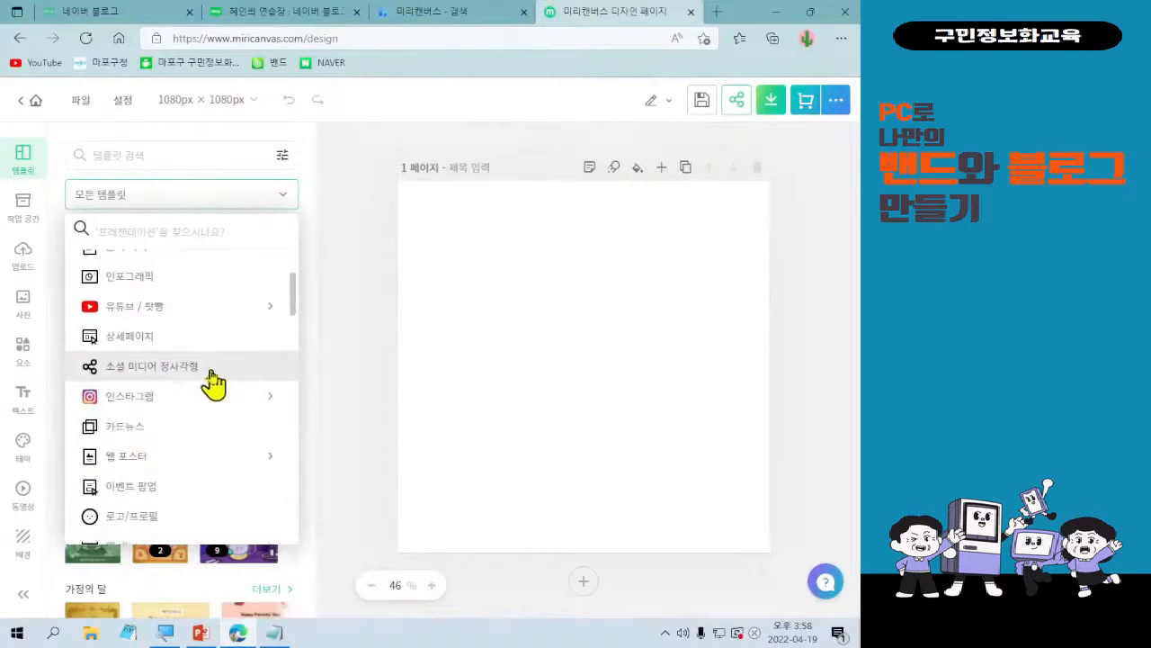
scroll(209, 385, "down", 2)
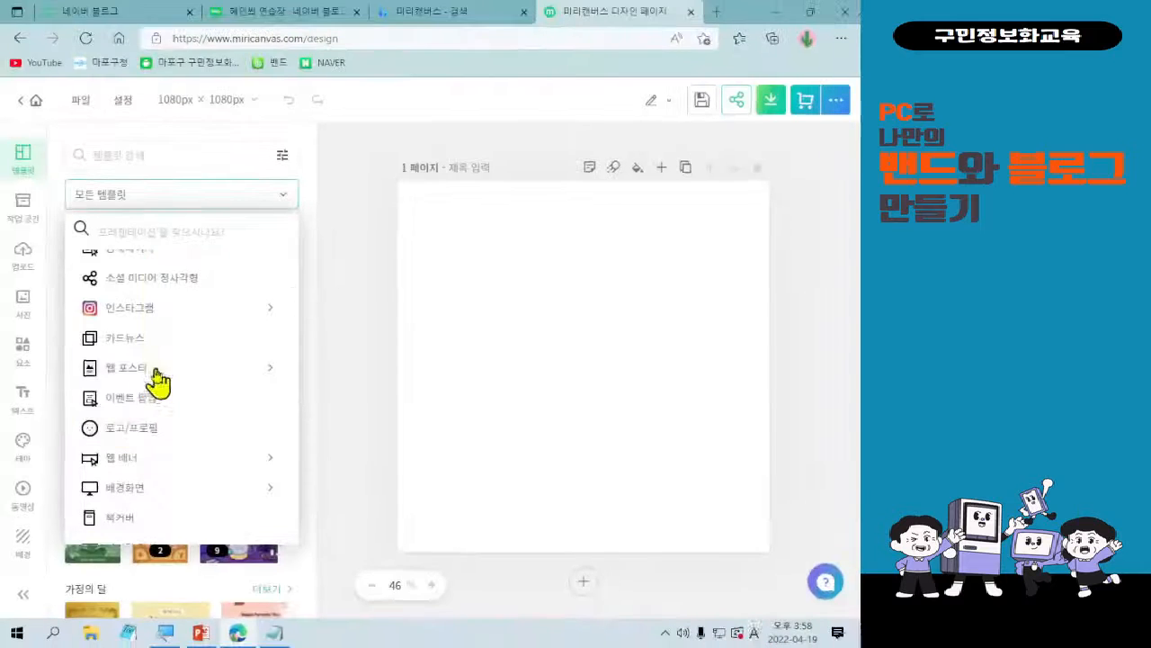
left_click(133, 430)
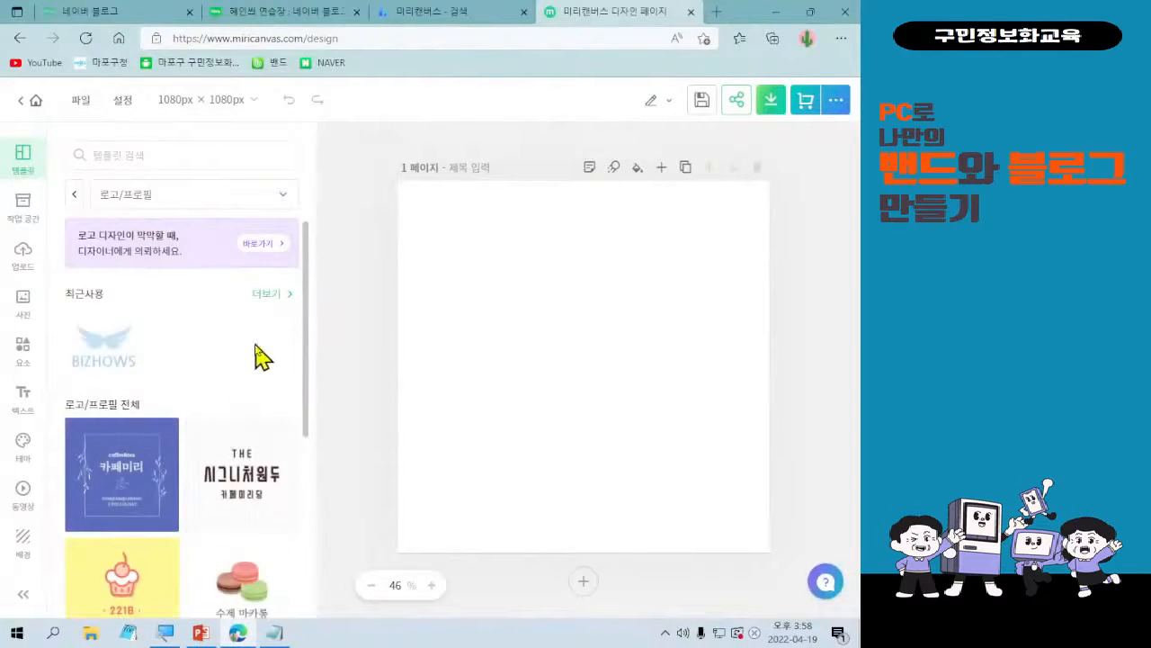
Browse the 로고/프로필 templates and apply the curly-haired face logo captioned "철수야 밥묵자" to the blank page.
scroll(258, 356, "down", 1)
scroll(258, 356, "down", 1)
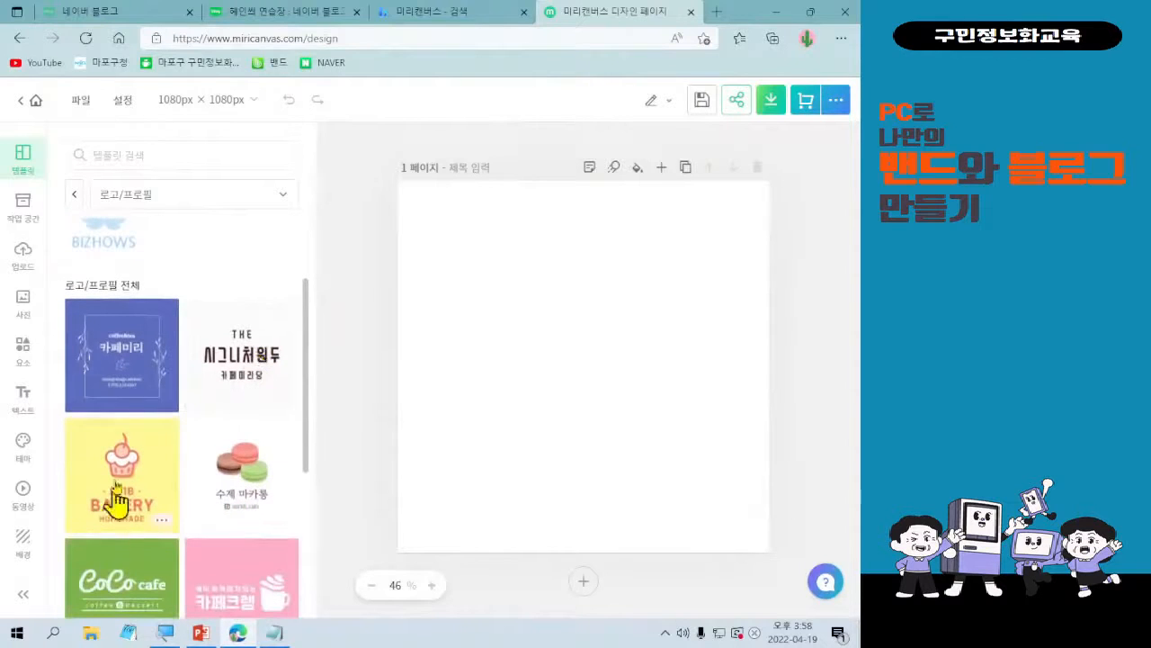
scroll(239, 467, "down", 2)
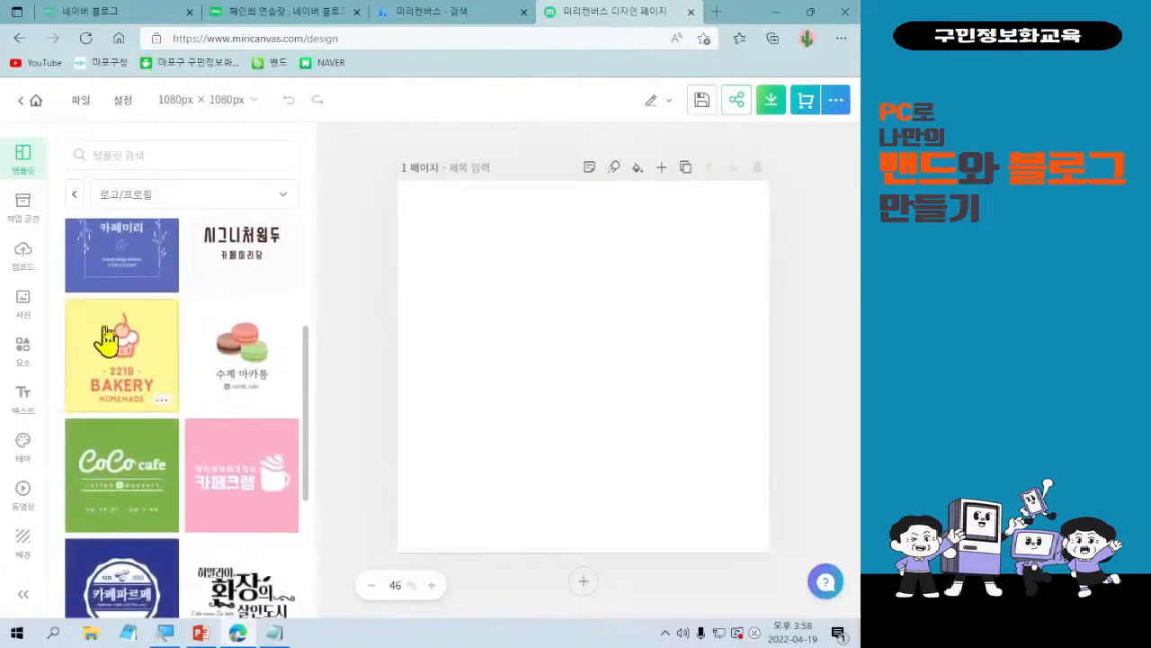
scroll(238, 422, "down", 2)
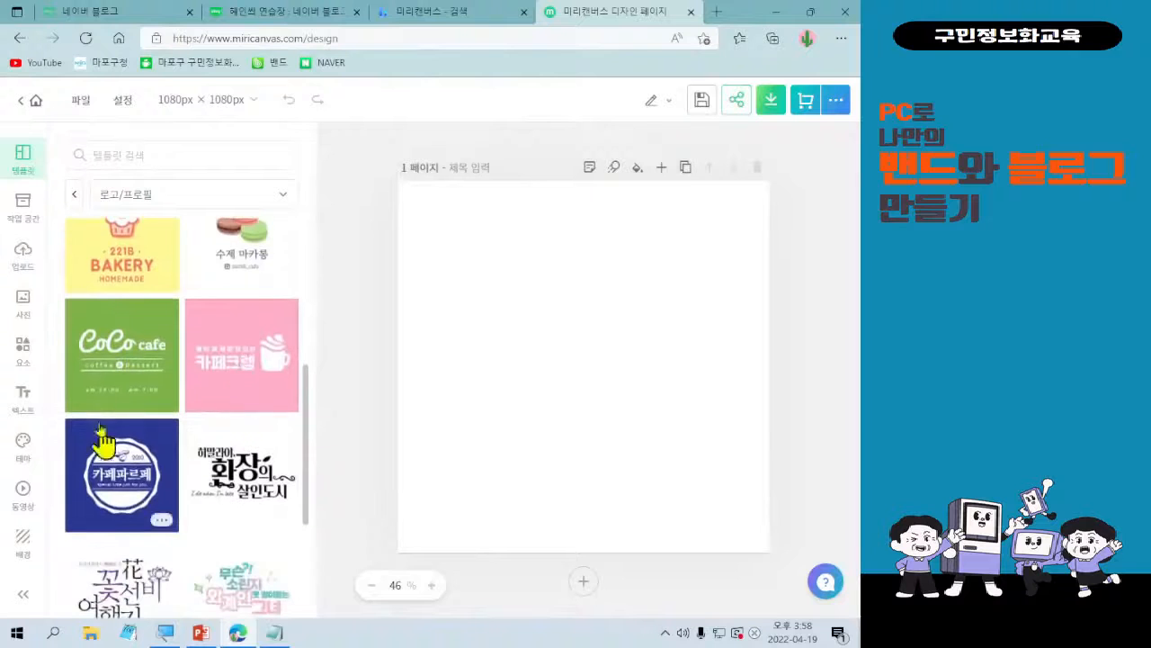
scroll(216, 509, "down", 1)
scroll(193, 504, "down", 2)
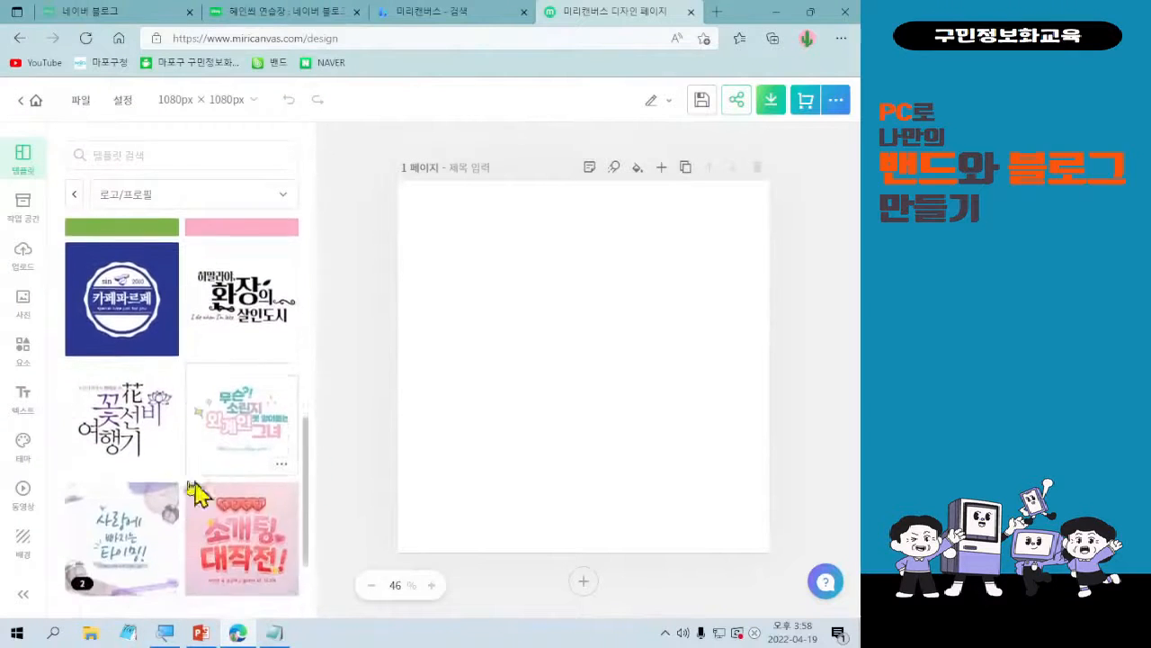
scroll(194, 423, "down", 1)
scroll(188, 393, "down", 2)
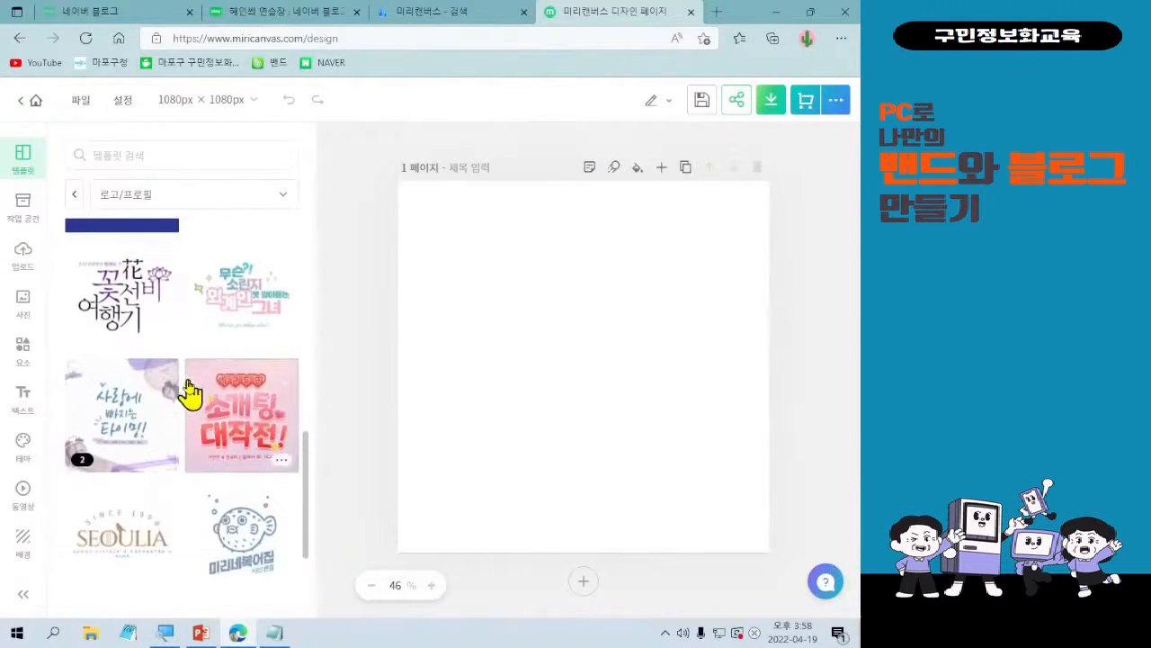
scroll(188, 467, "down", 3)
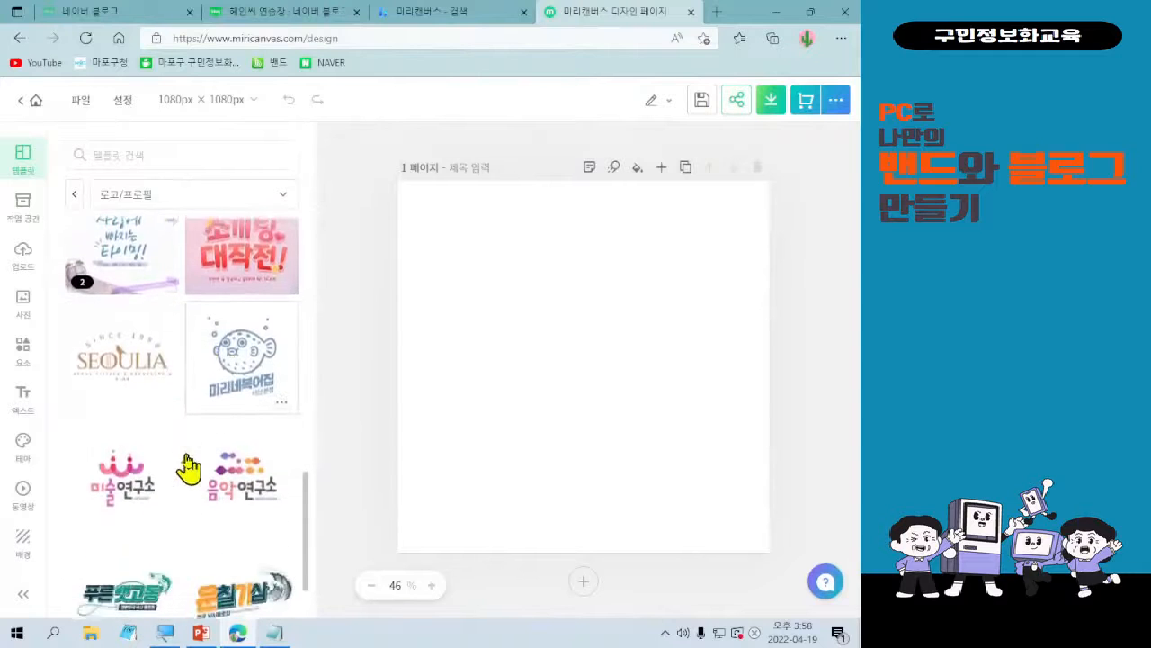
scroll(191, 463, "down", 3)
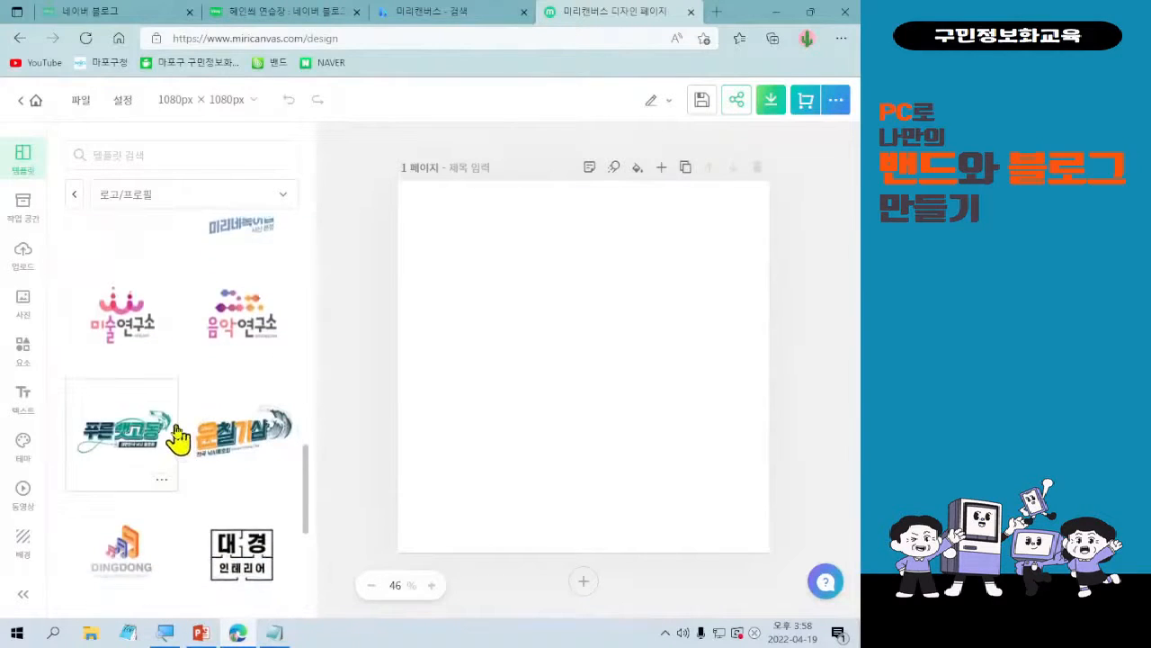
scroll(189, 463, "down", 1)
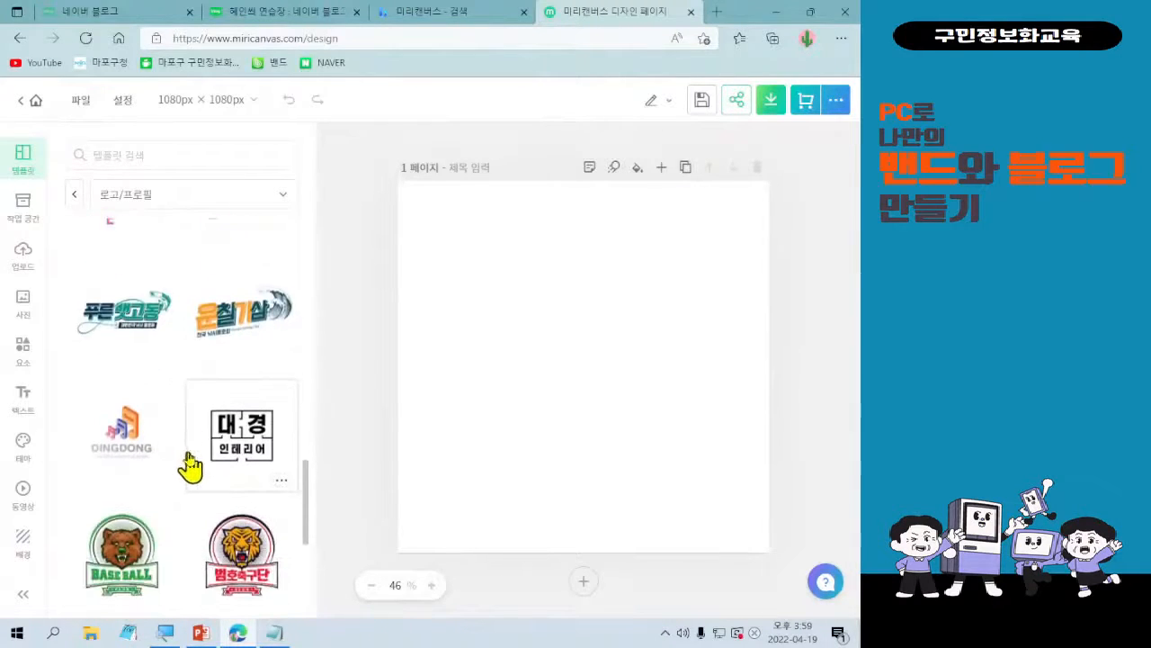
scroll(203, 466, "down", 2)
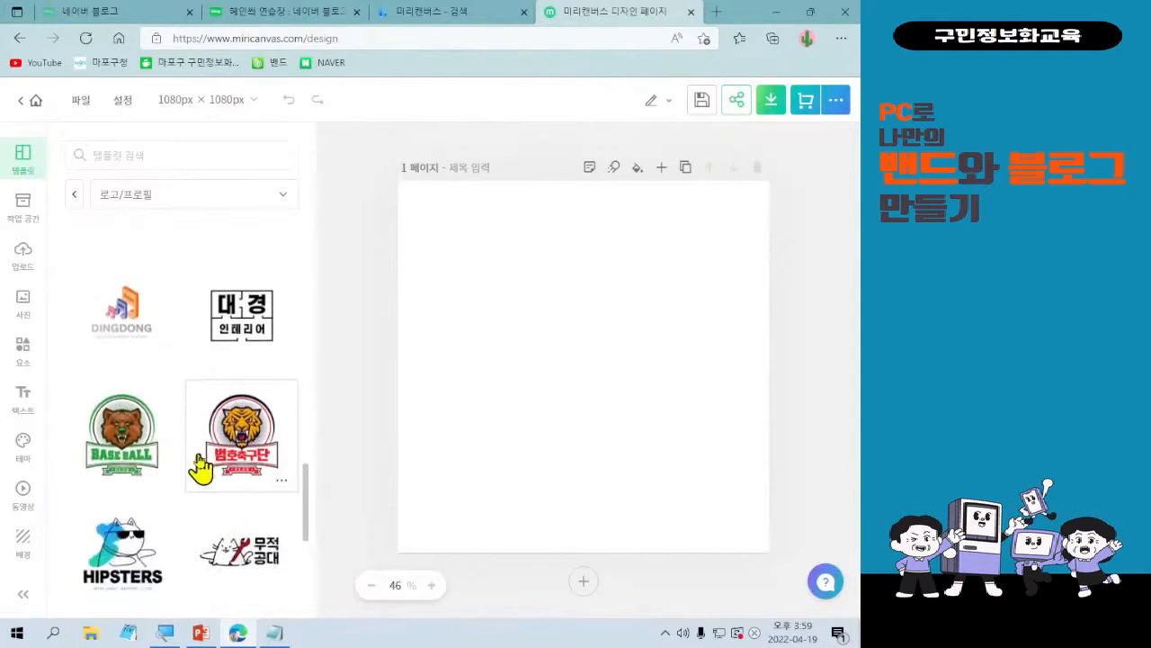
scroll(199, 466, "down", 3)
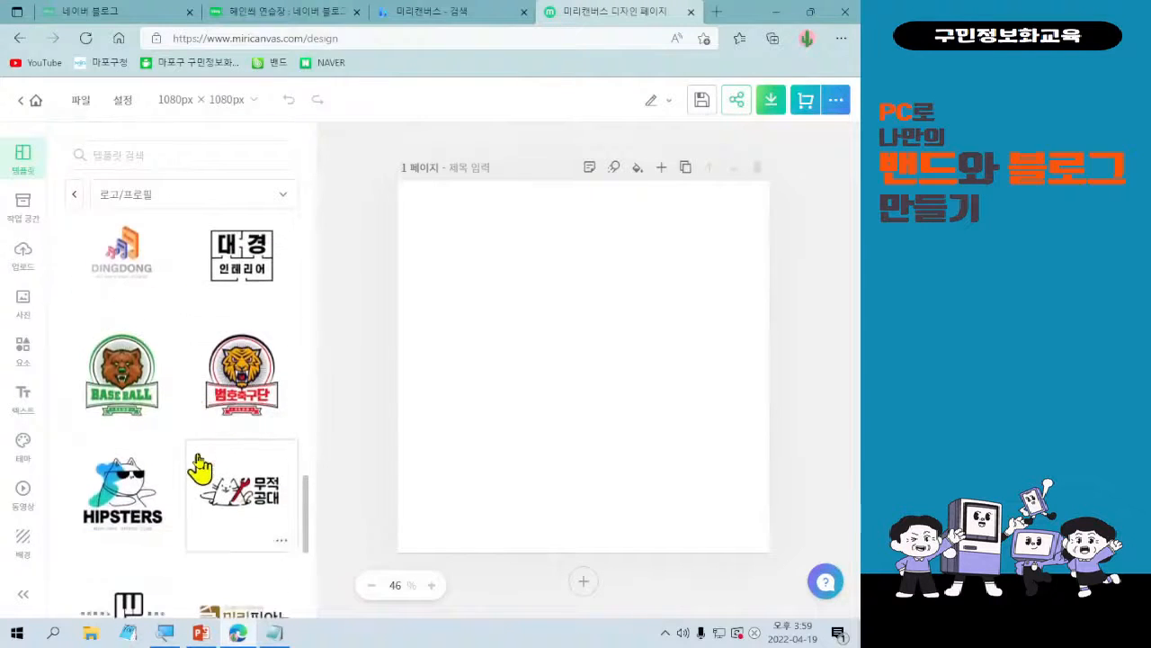
scroll(150, 457, "down", 4)
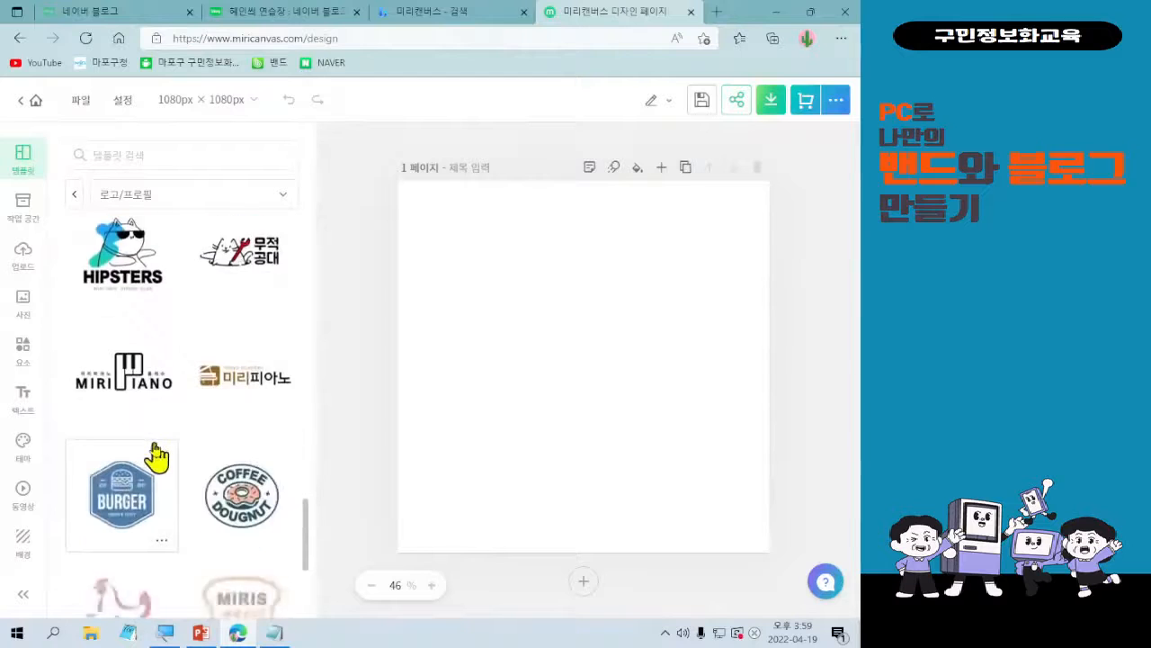
scroll(164, 548, "down", 2)
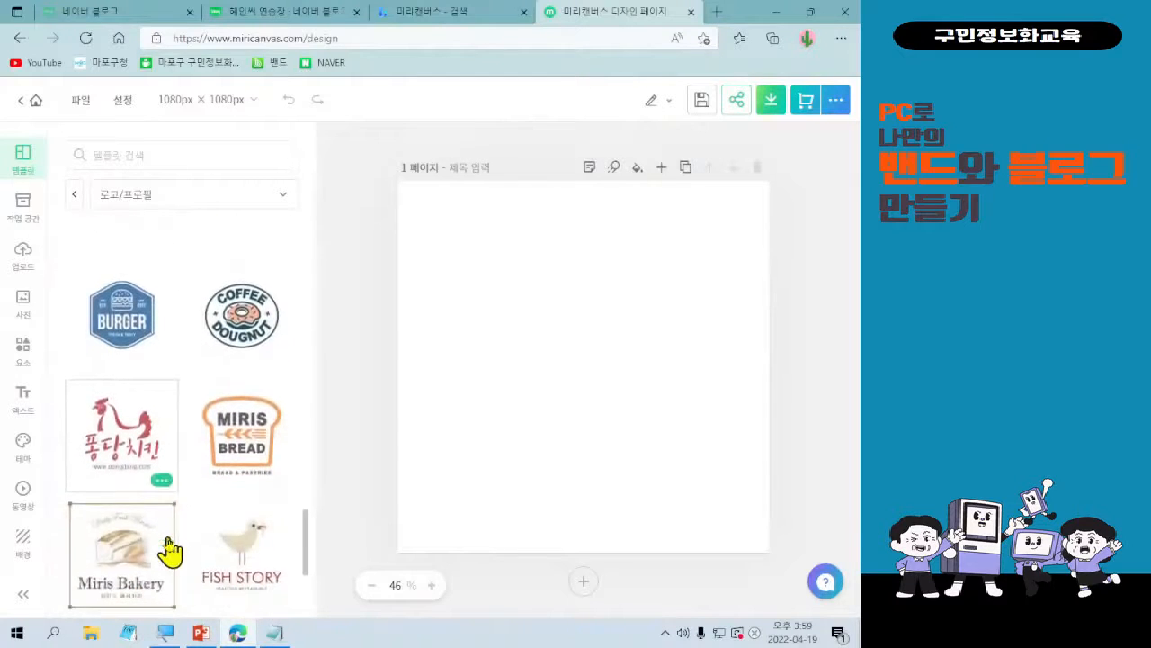
scroll(164, 468, "down", 2)
scroll(164, 468, "down", 2)
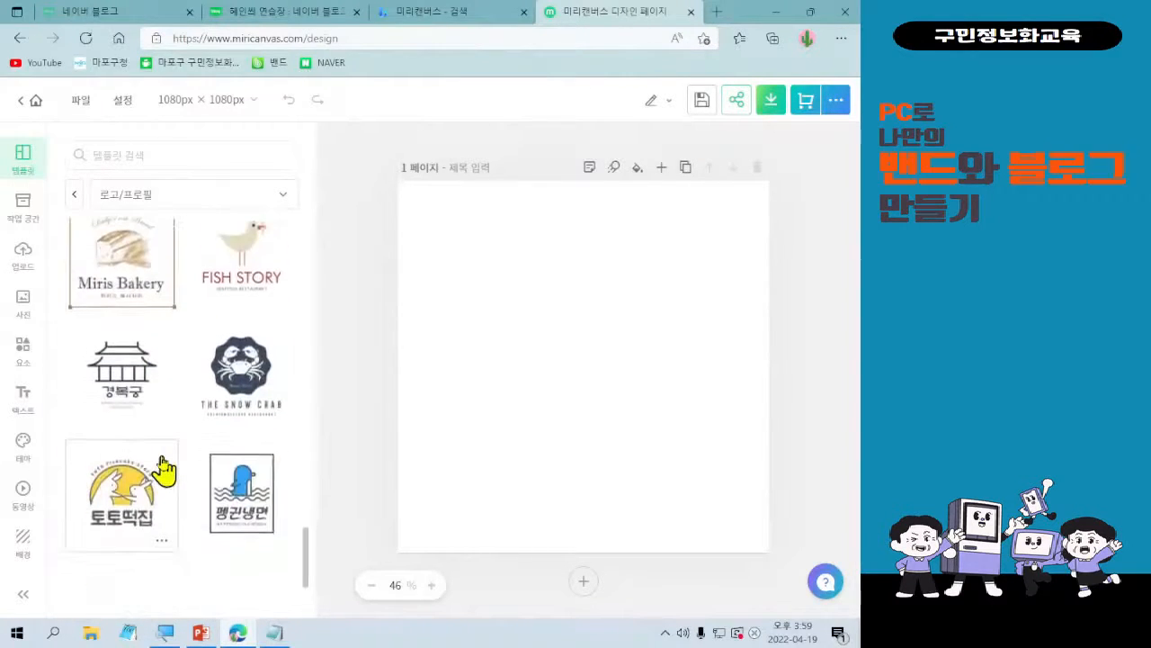
scroll(163, 468, "down", 3)
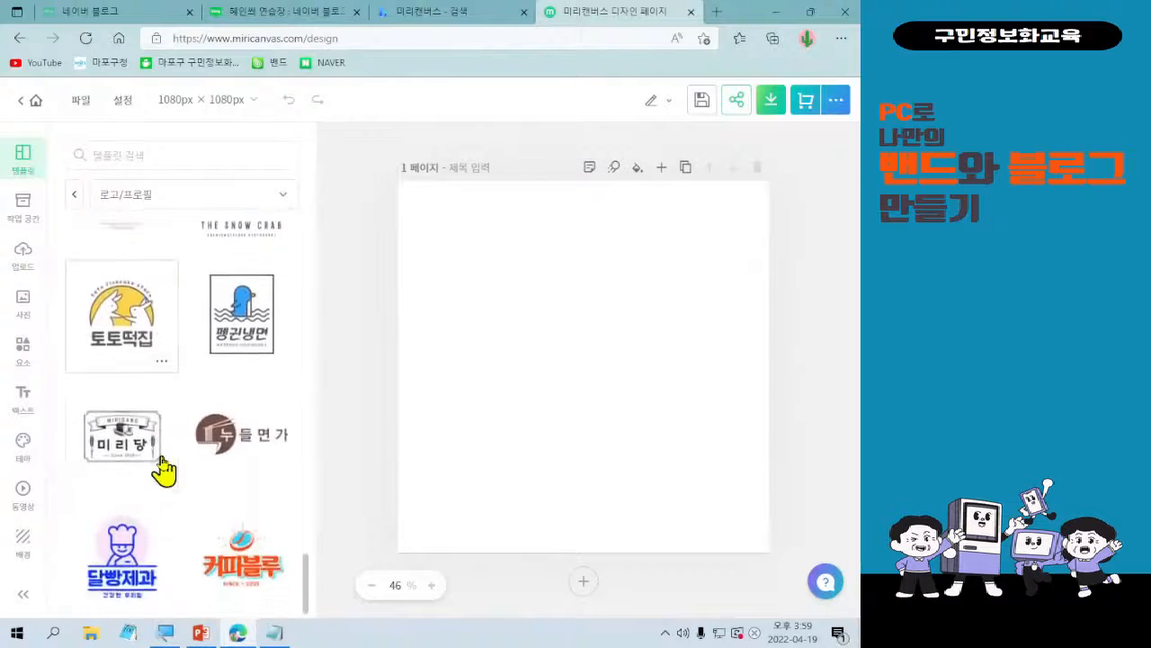
scroll(164, 468, "down", 3)
scroll(159, 471, "down", 2)
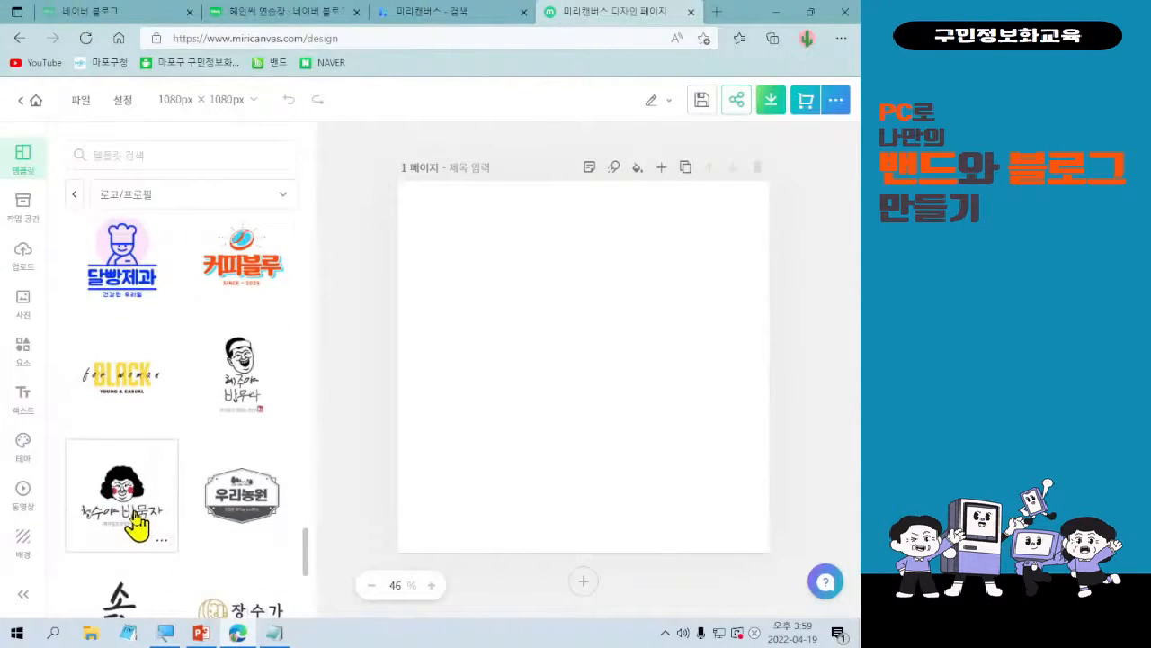
left_click(140, 529)
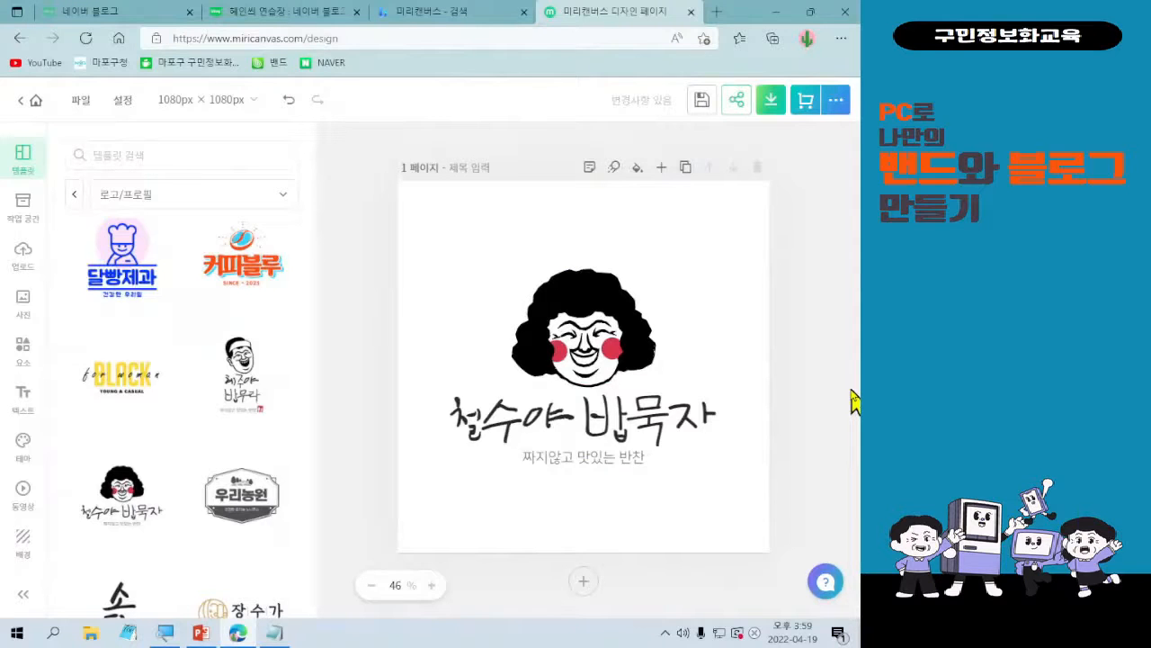
Select the logo group on the page, mark its delete option with a rectangle and an arrow, and clear the markings.
left_click(722, 411)
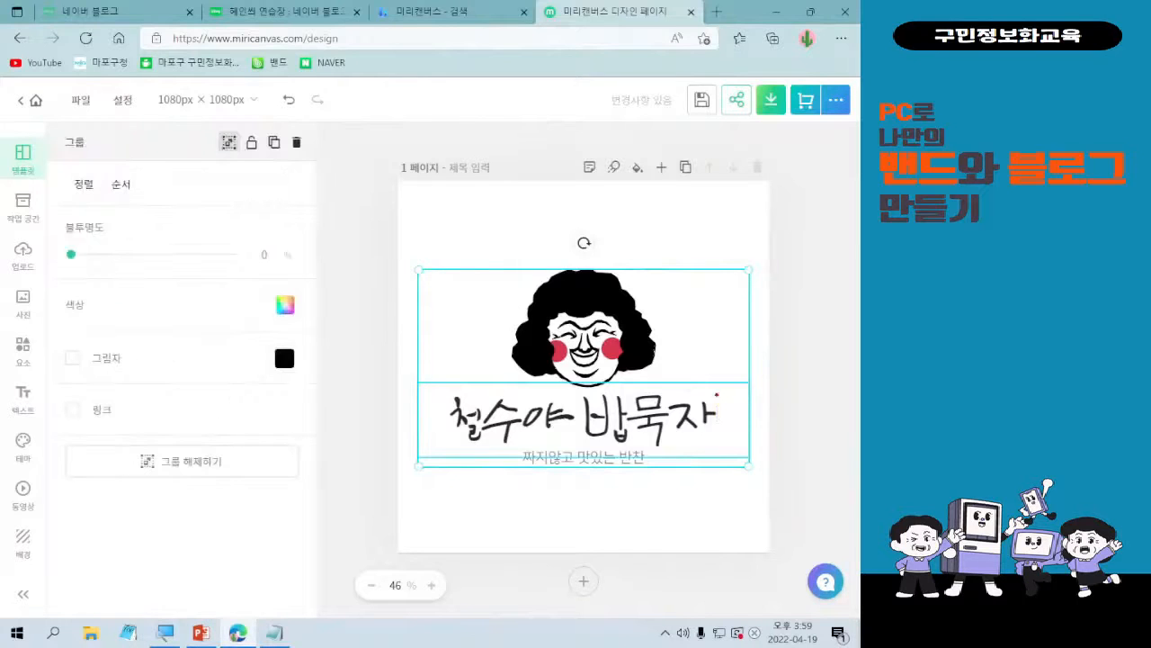
mouse_move(273, 118)
left_mouse_down()
mouse_move(278, 140)
mouse_move(311, 160)
mouse_move(306, 178)
mouse_move(437, 409)
mouse_move(439, 391)
left_mouse_up()
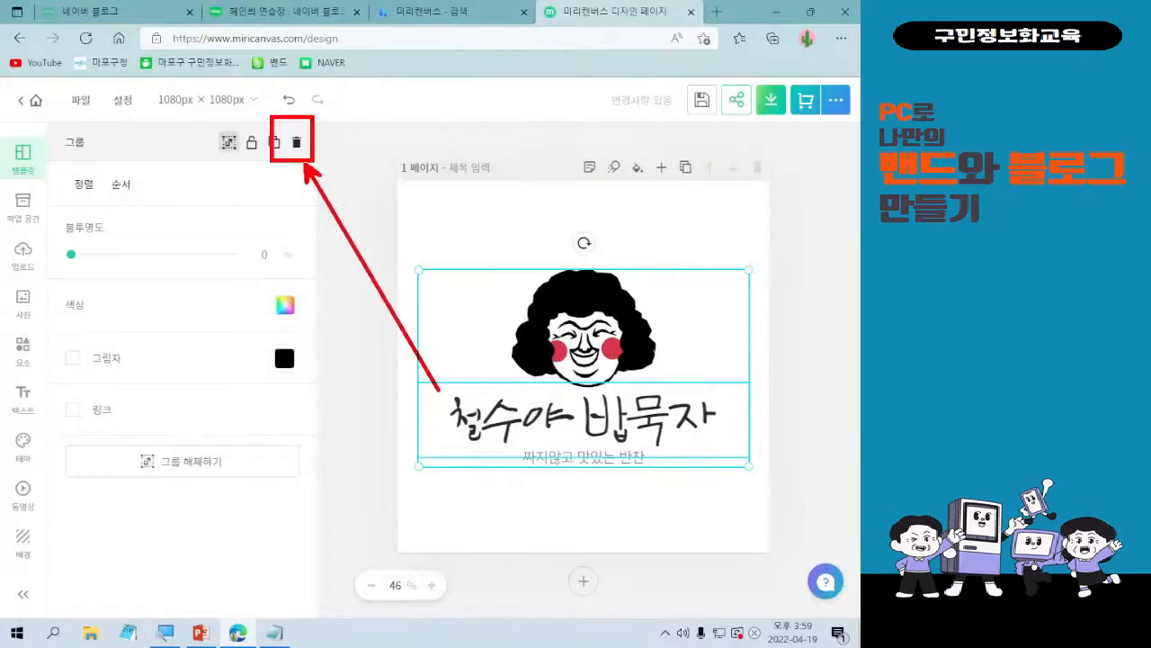
mouse_move(586, 410)
left_mouse_down()
mouse_move(594, 434)
mouse_move(615, 390)
left_mouse_up()
key("Escape")
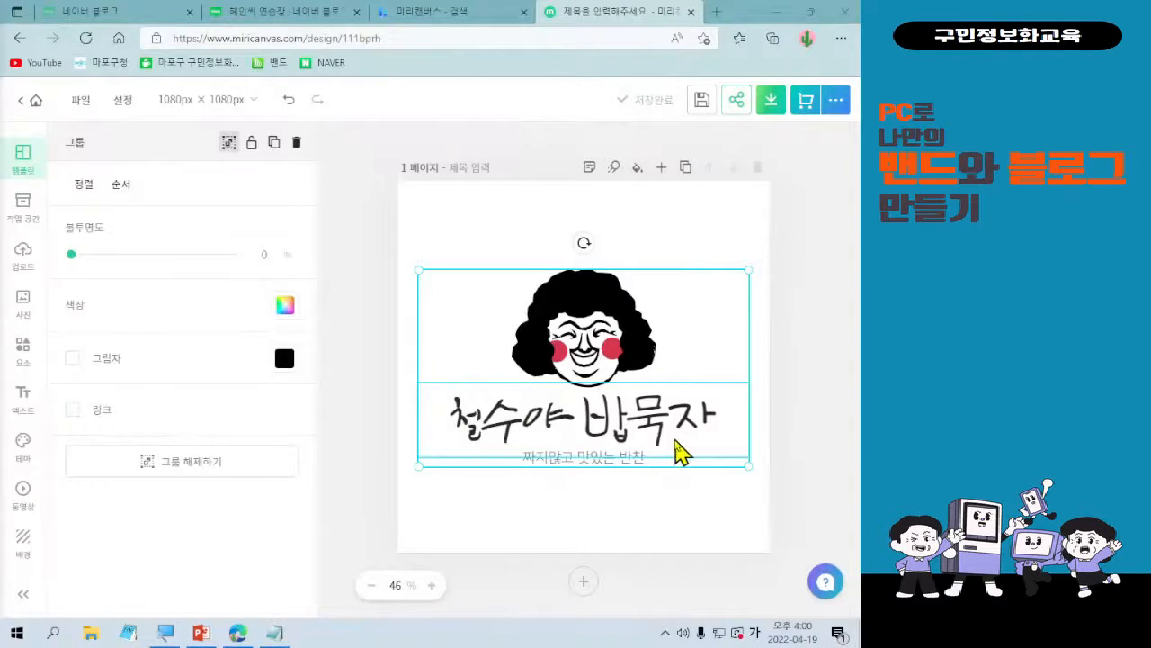
Replace the logo's large handwritten caption with the blog owner's first name followed by "씨 블로그".
double_click(625, 428)
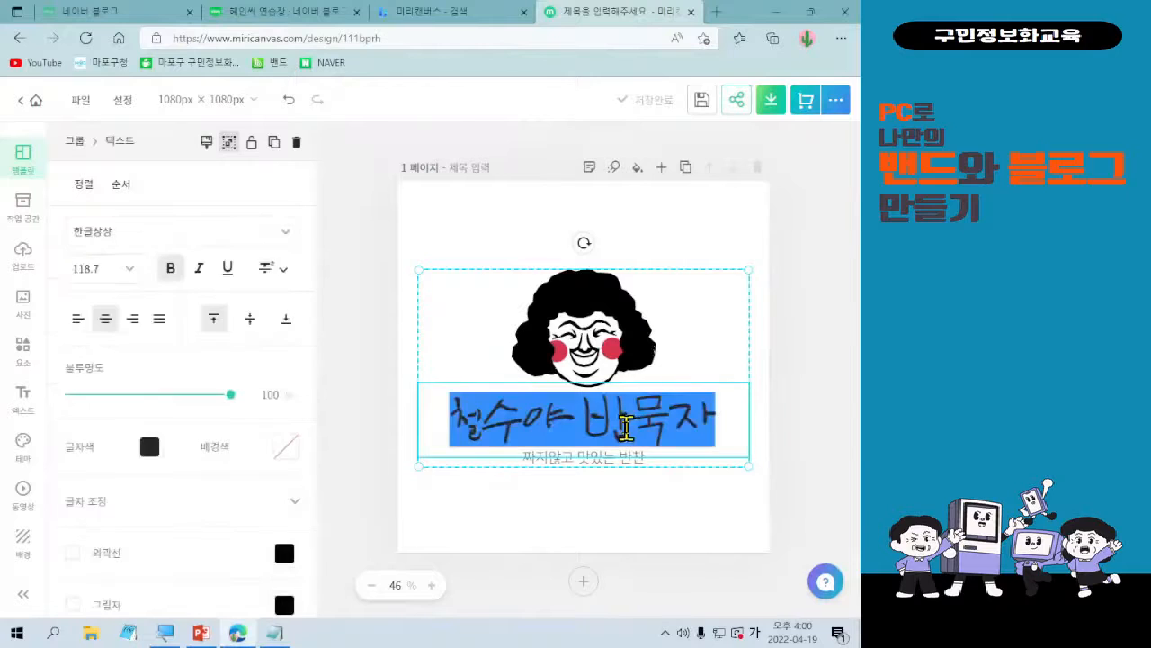
type("혜흐")
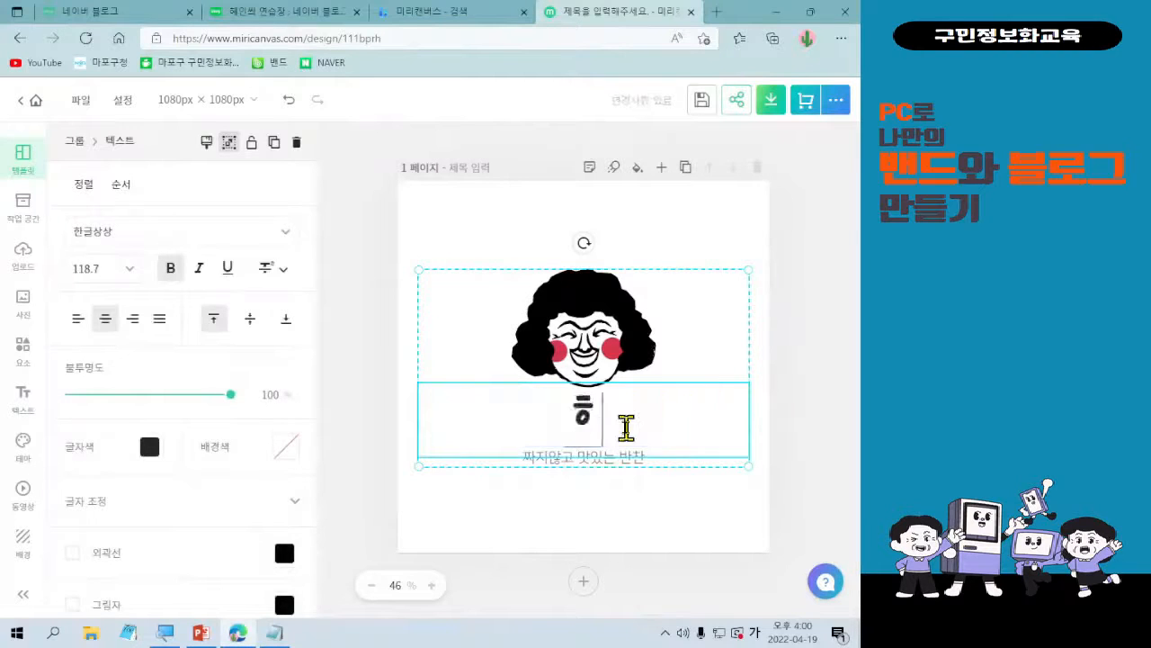
type("민씨")
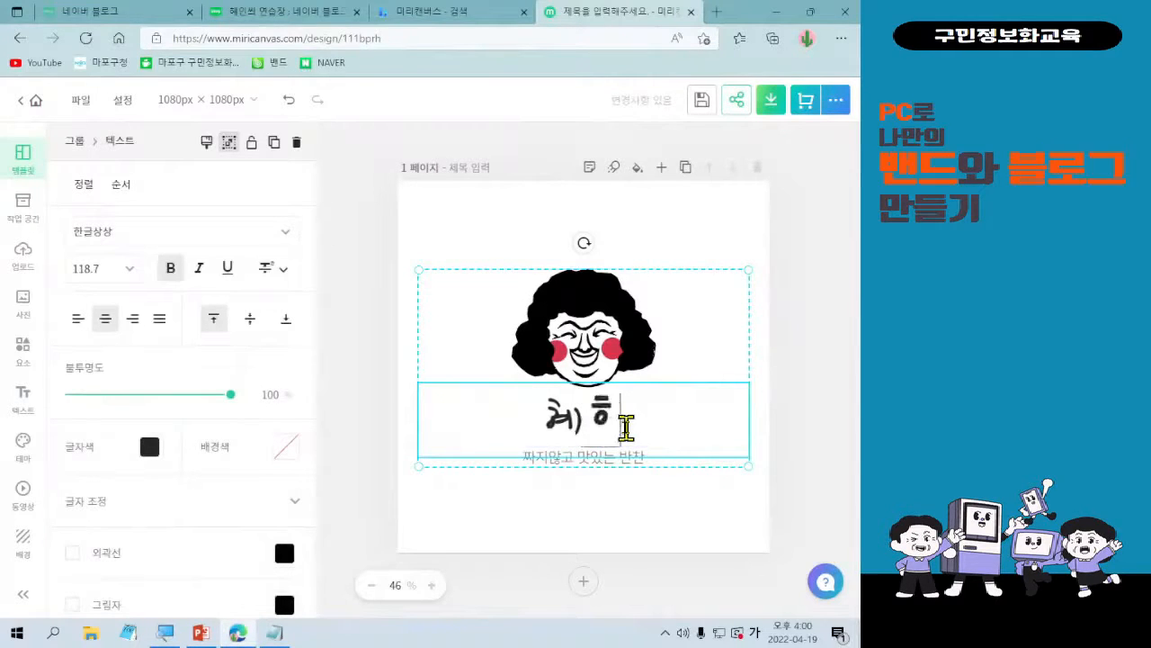
type(" 블로그")
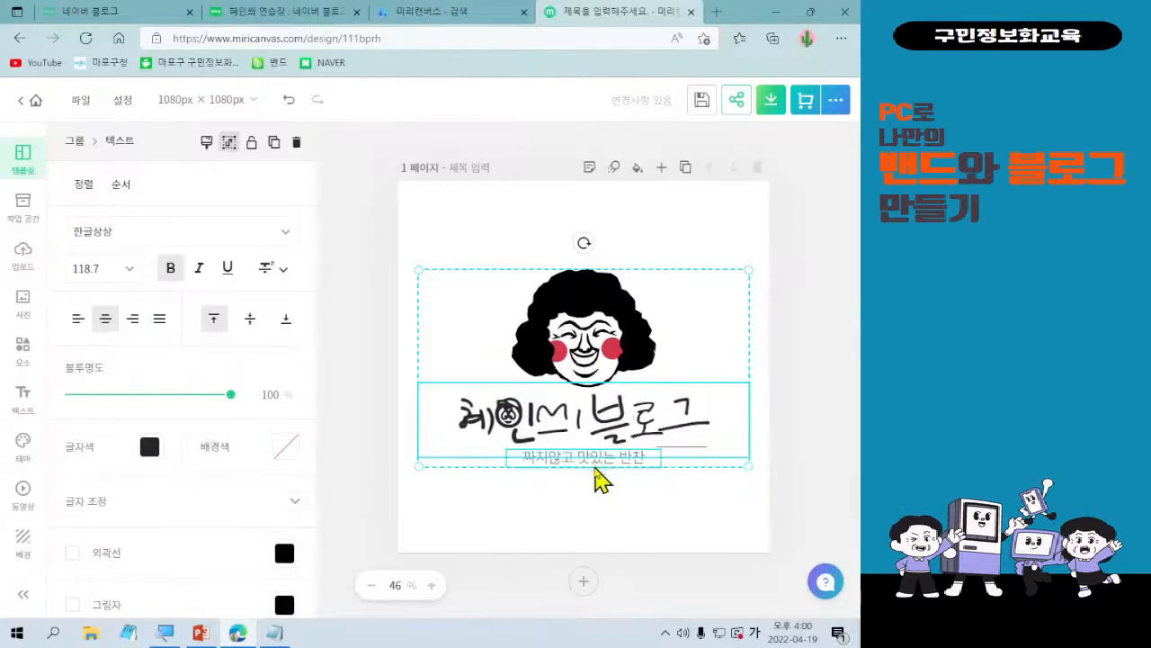
Replace the small tagline under the logo's caption with "일상 공유와 좋은 글쓰기".
double_click(595, 458)
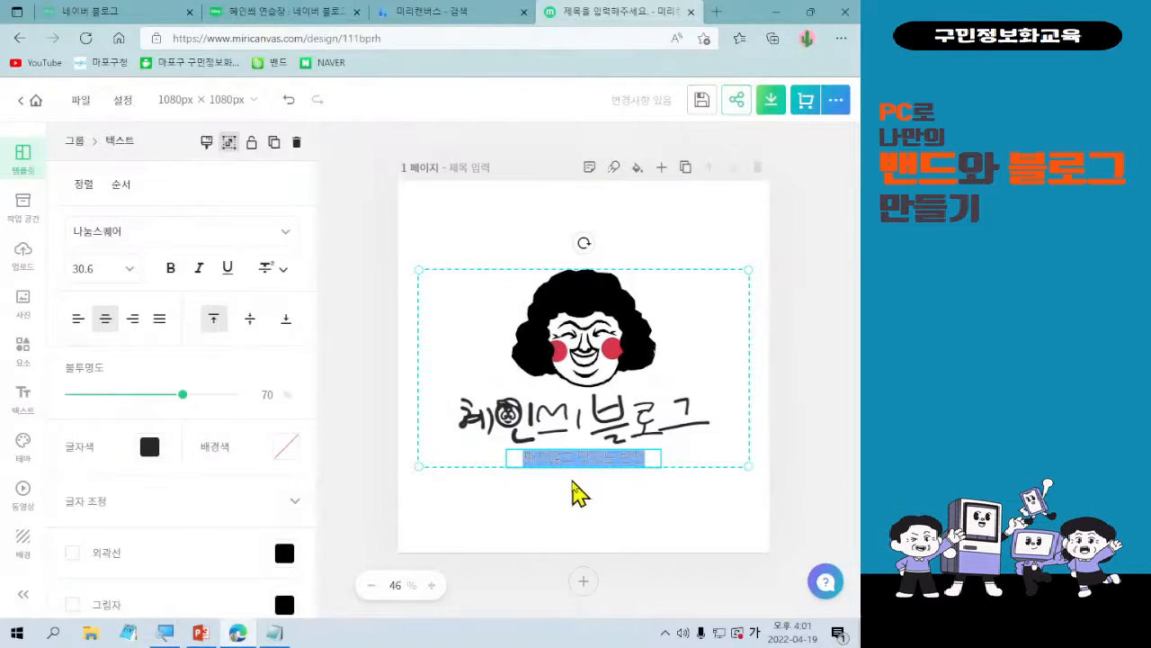
type("일상생활 공")
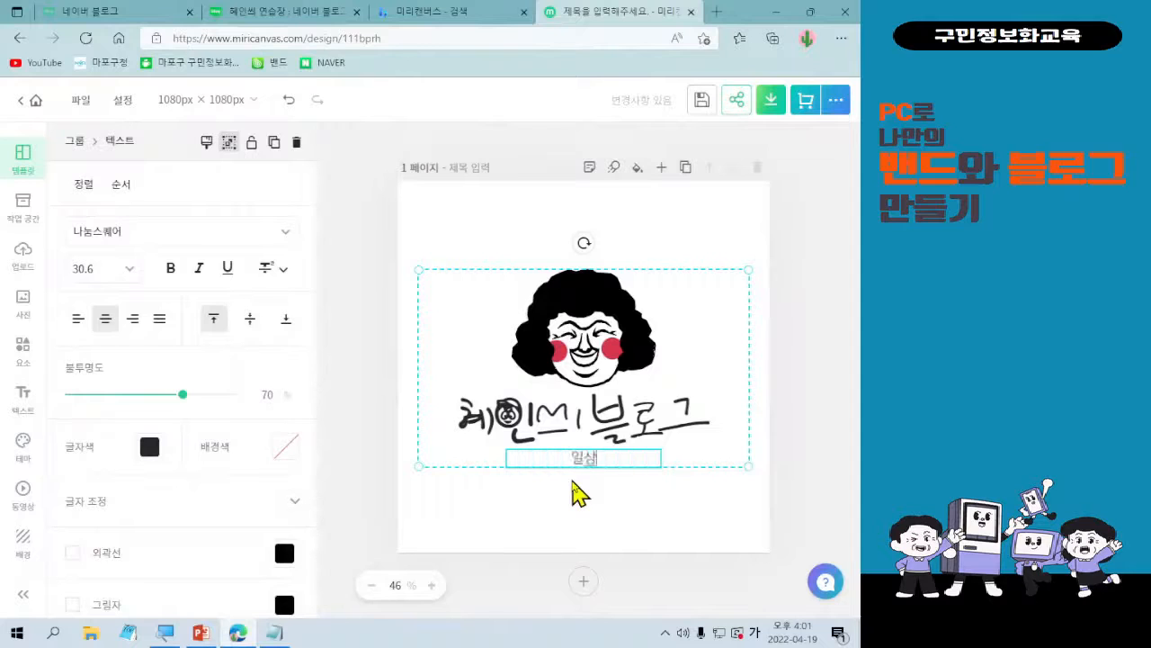
key("BackSpace")
key("BackSpace")
key("BackSpace")
key("BackSpace")
key("BackSpace")
type("상 공유와 초")
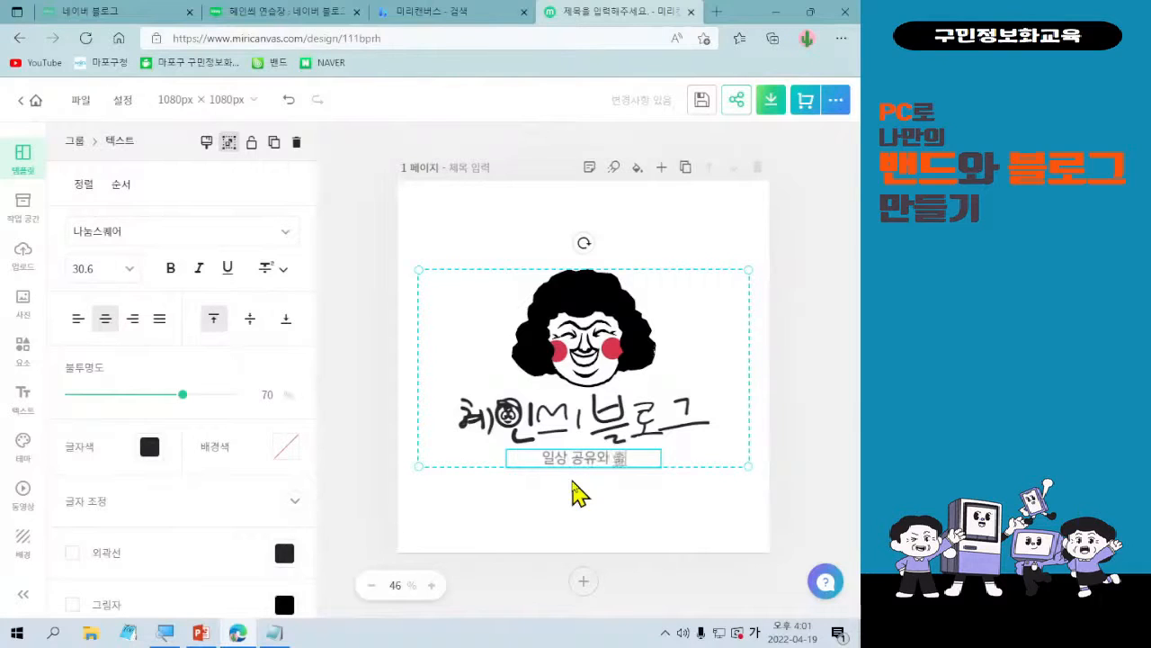
type("은")
key("BackSpace")
key("BackSpace")
type("저좋은글 쓰기")
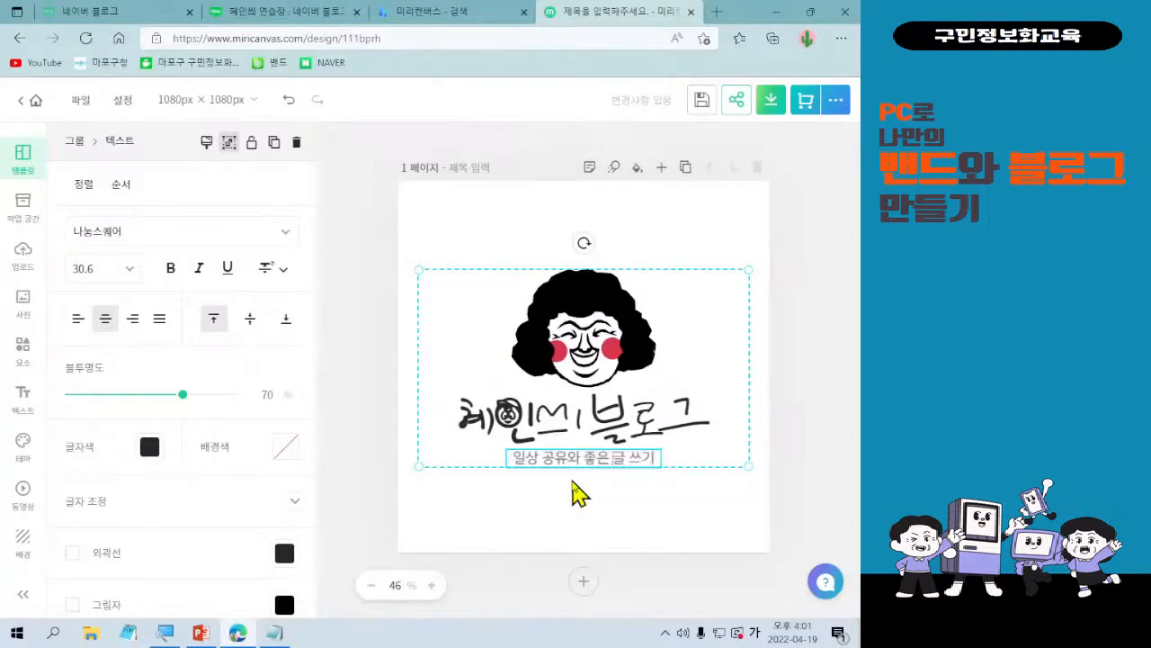
key("Delete")
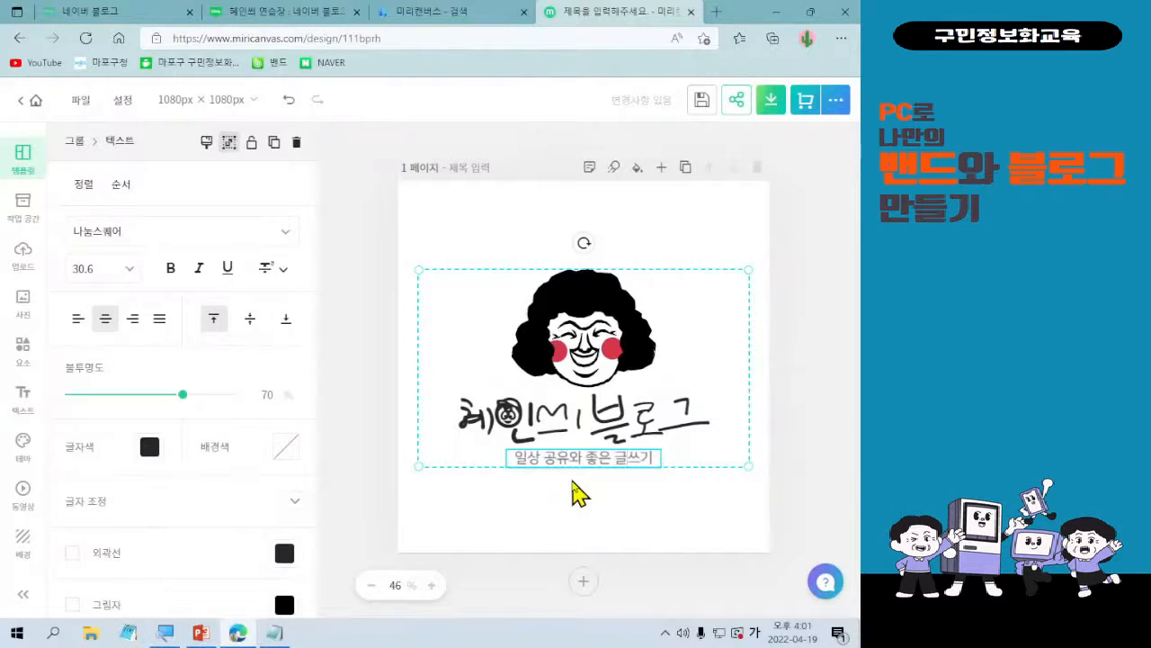
left_click(550, 452)
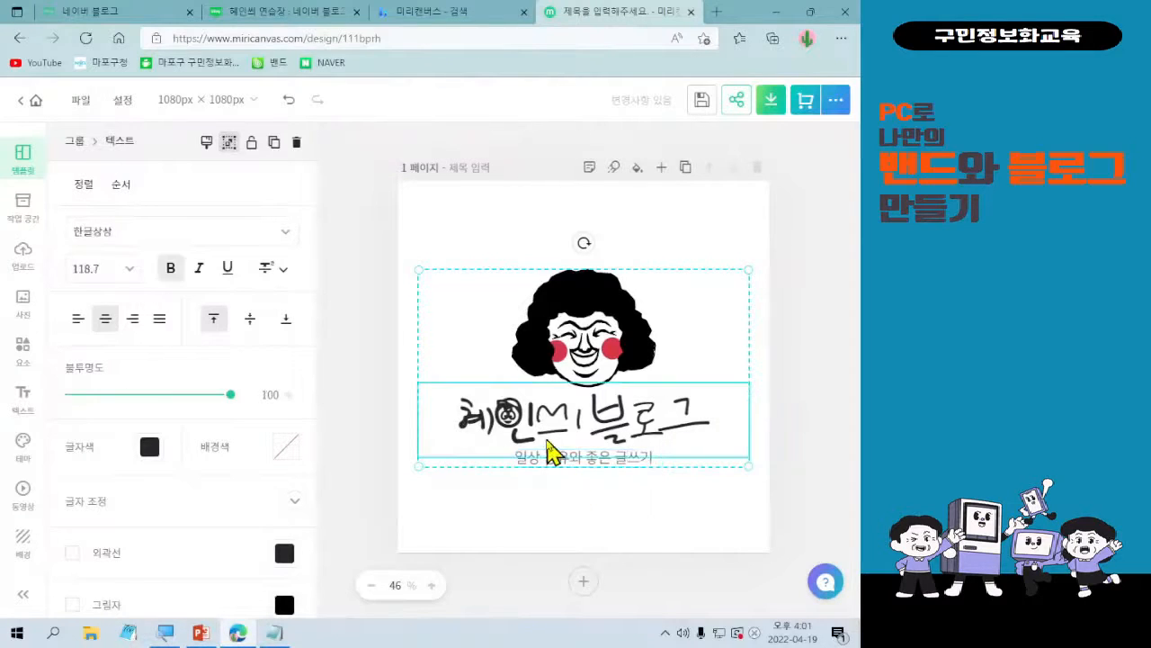
Try HS봄바람체 3.0 Regular and THE싱글즈EB on the logo's large caption, settling on the handwriting font THE왼손잡이.
left_click(286, 232)
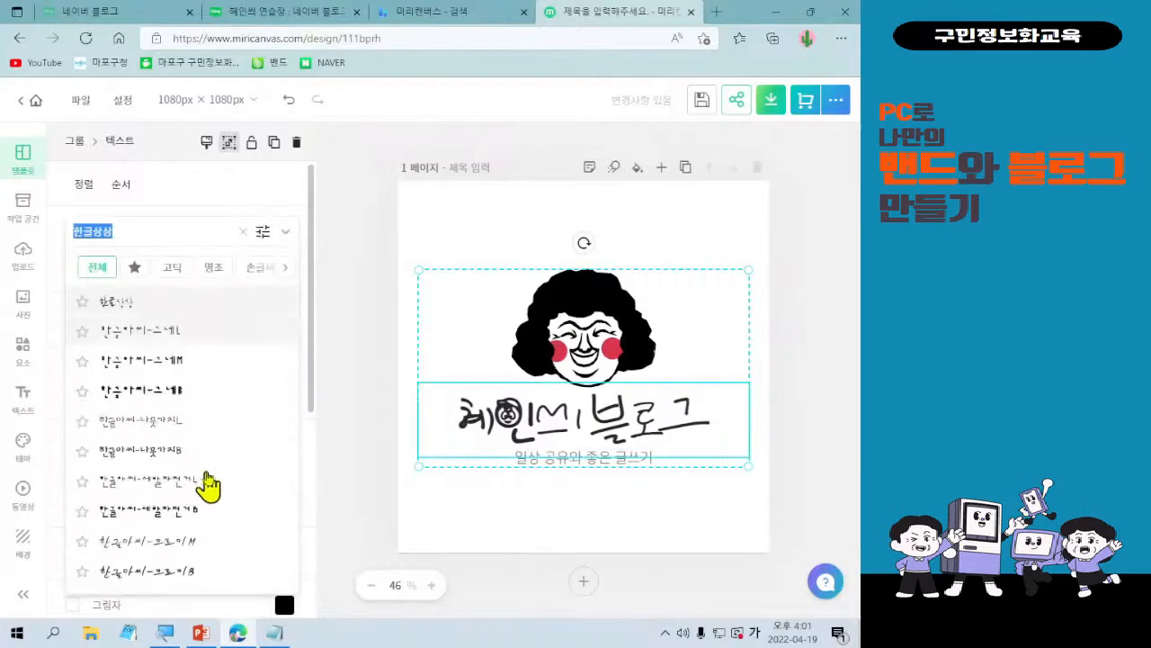
scroll(207, 481, "down", 3)
scroll(207, 477, "up", 3)
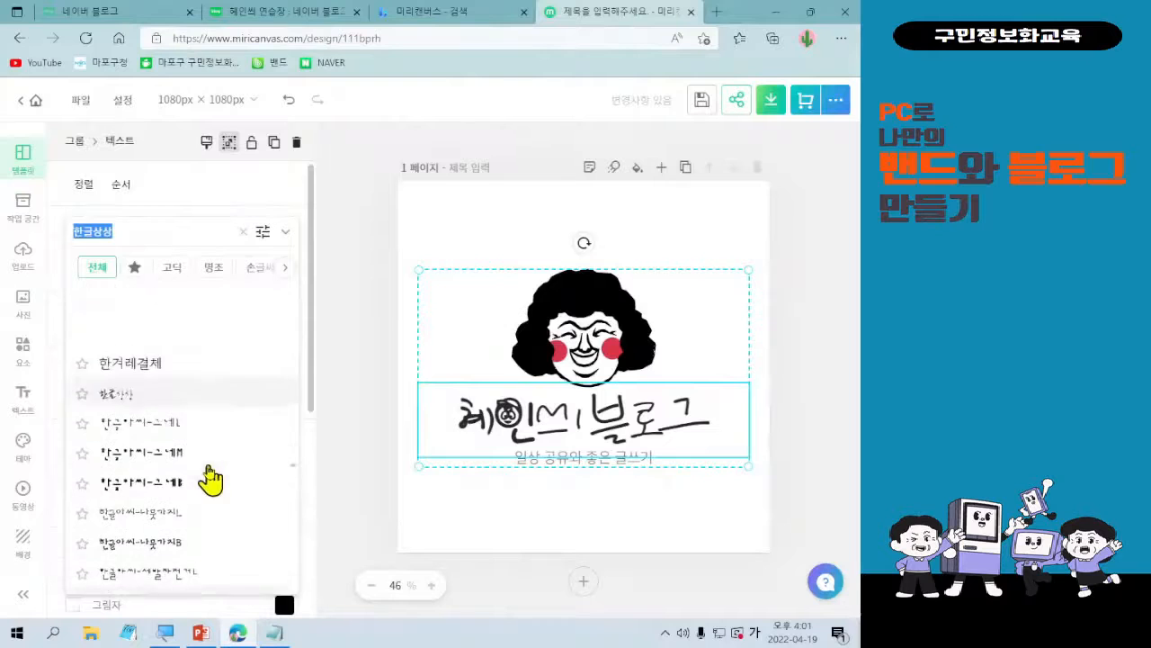
left_click(244, 268)
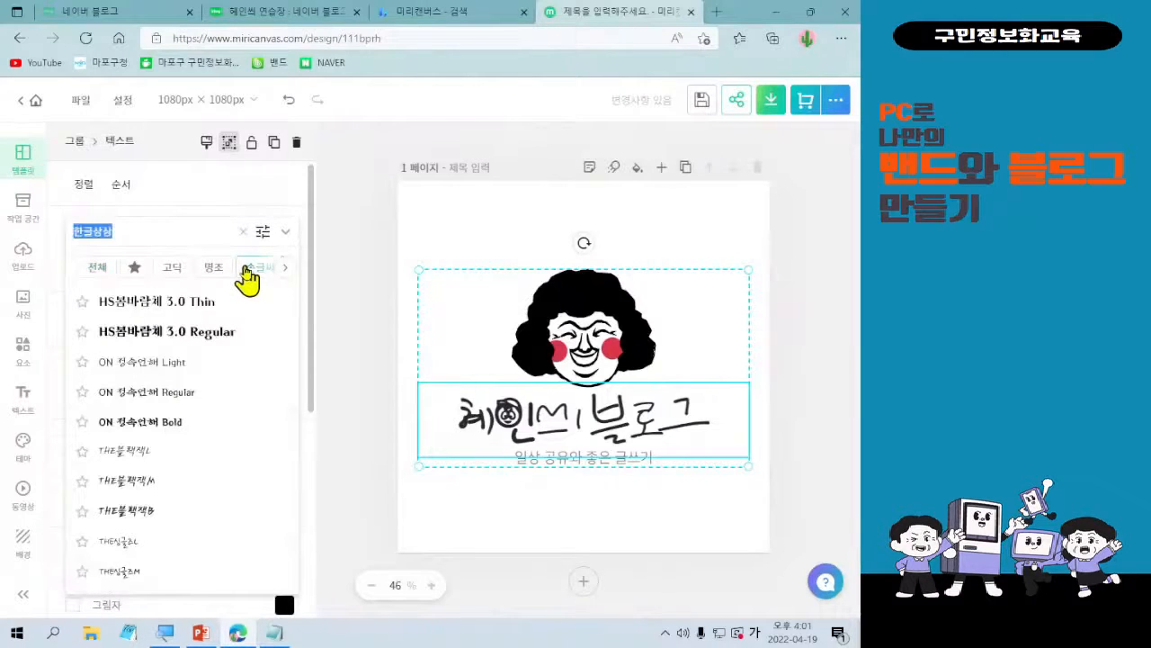
left_click(213, 335)
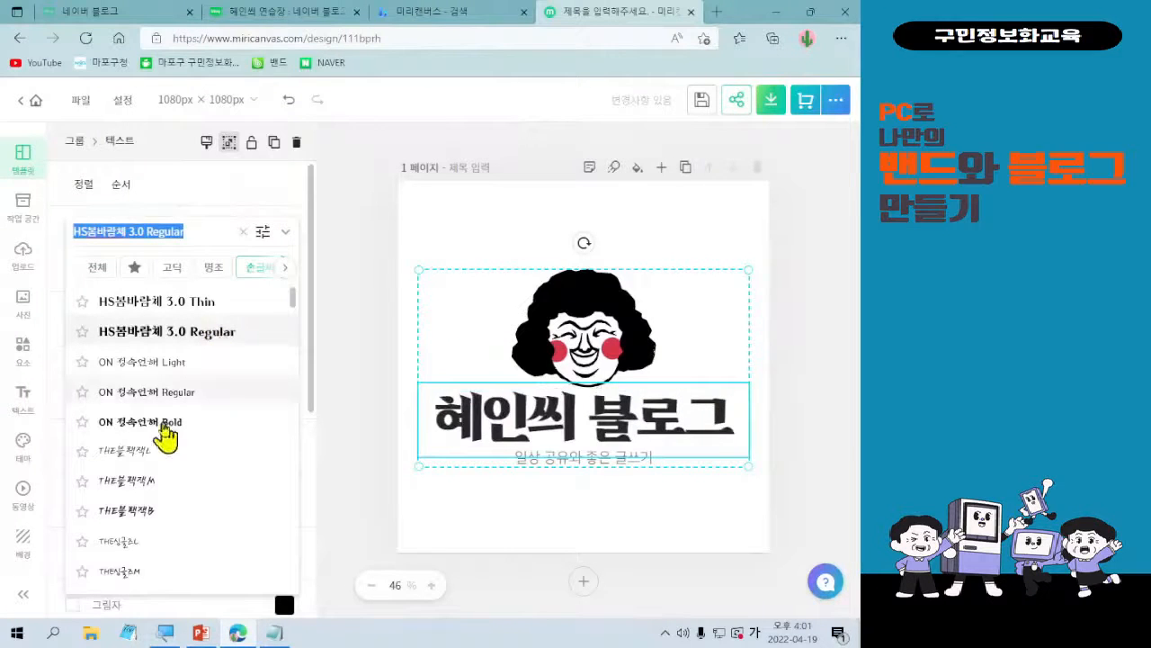
scroll(160, 439, "down", 1)
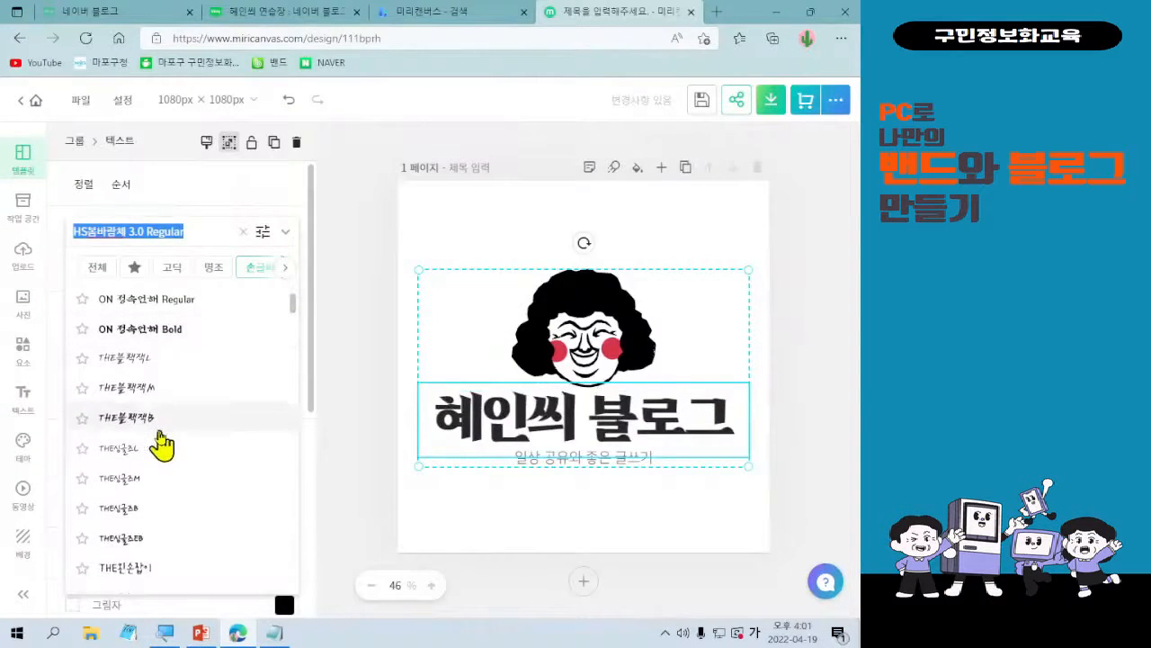
left_click(144, 543)
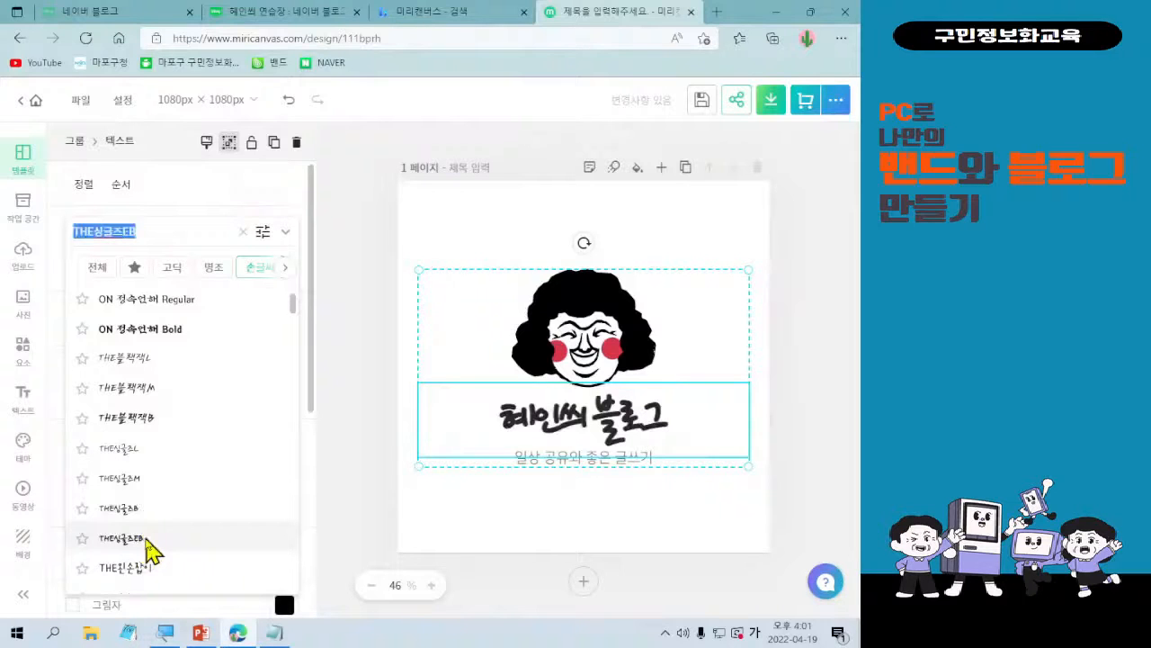
left_click(144, 569)
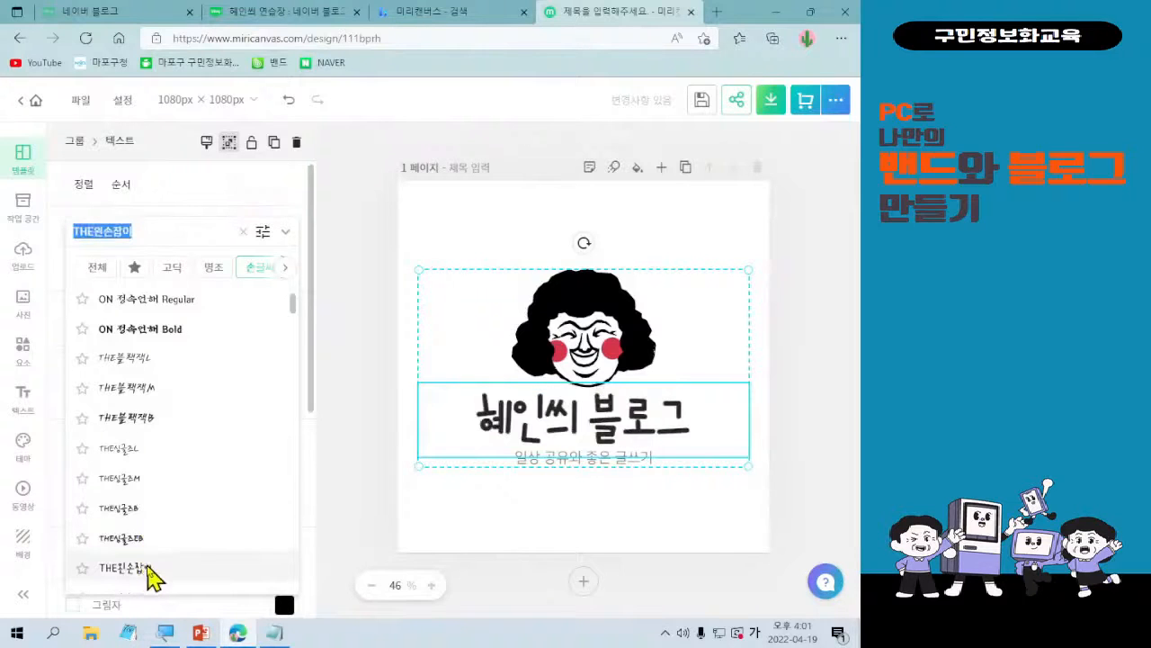
left_click(599, 470)
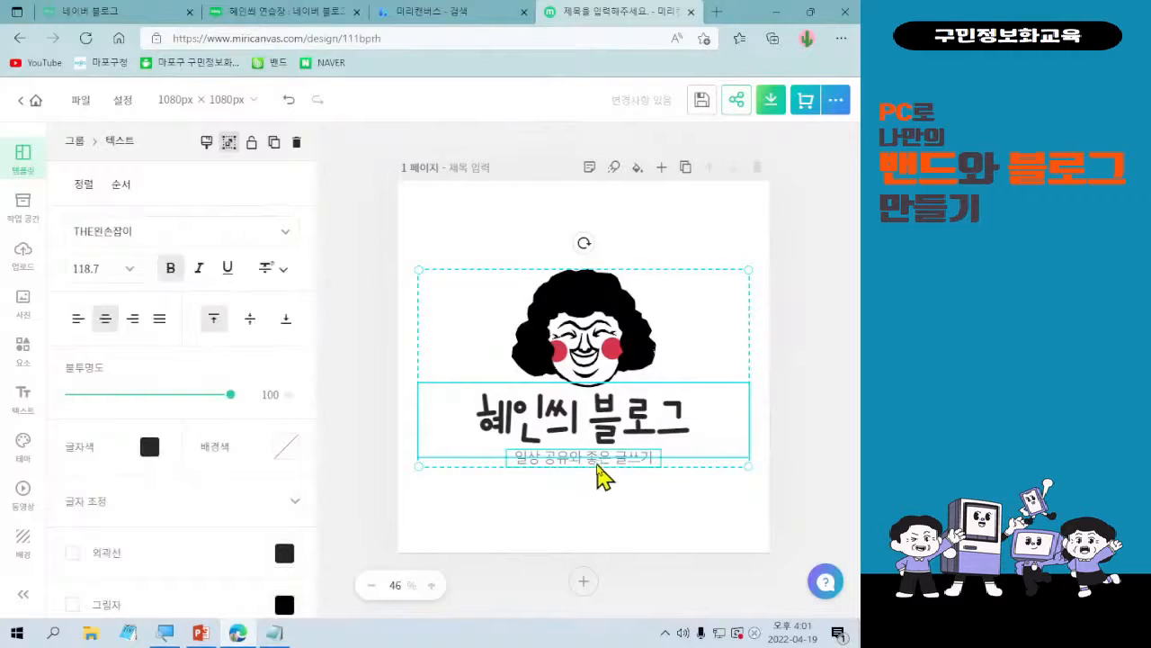
Try 남양주 고딕 M and 넥센타이어 R on the small tagline, settling on the 넥슨 Lv1 고딕 font.
left_click(598, 467)
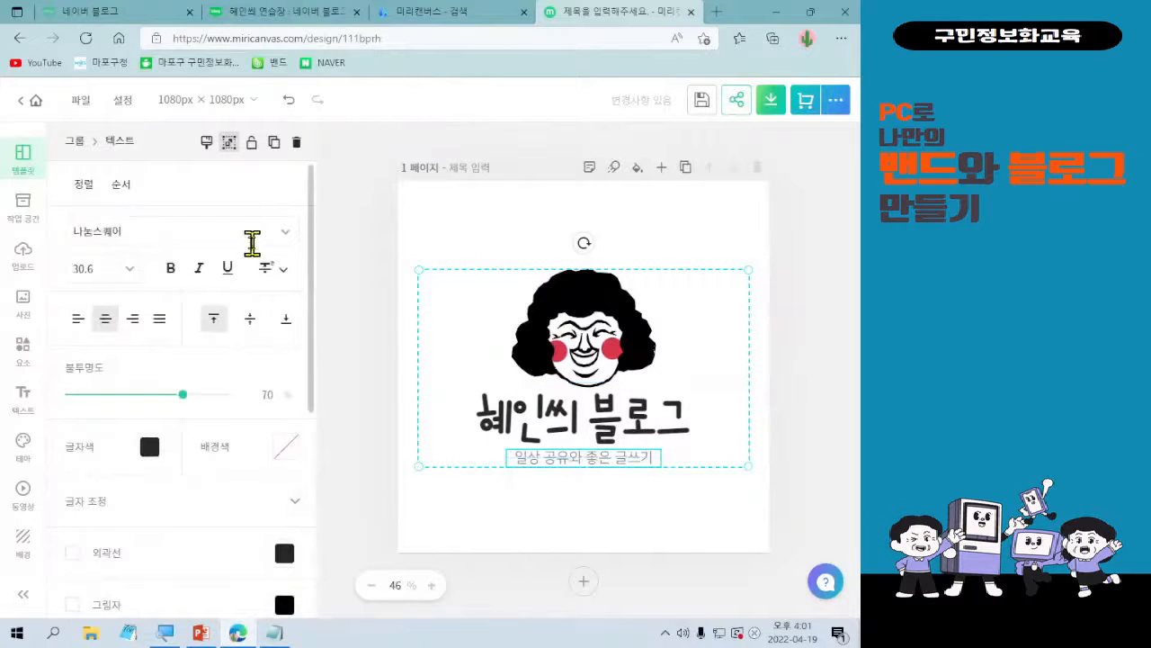
left_click(273, 236)
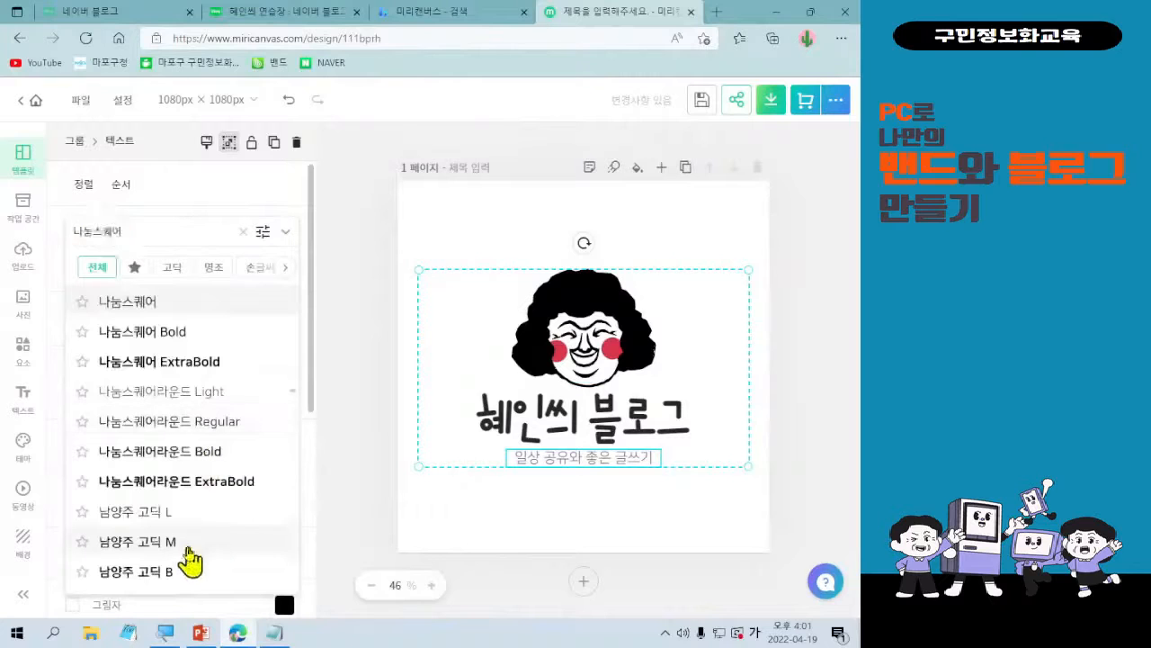
left_click(187, 546)
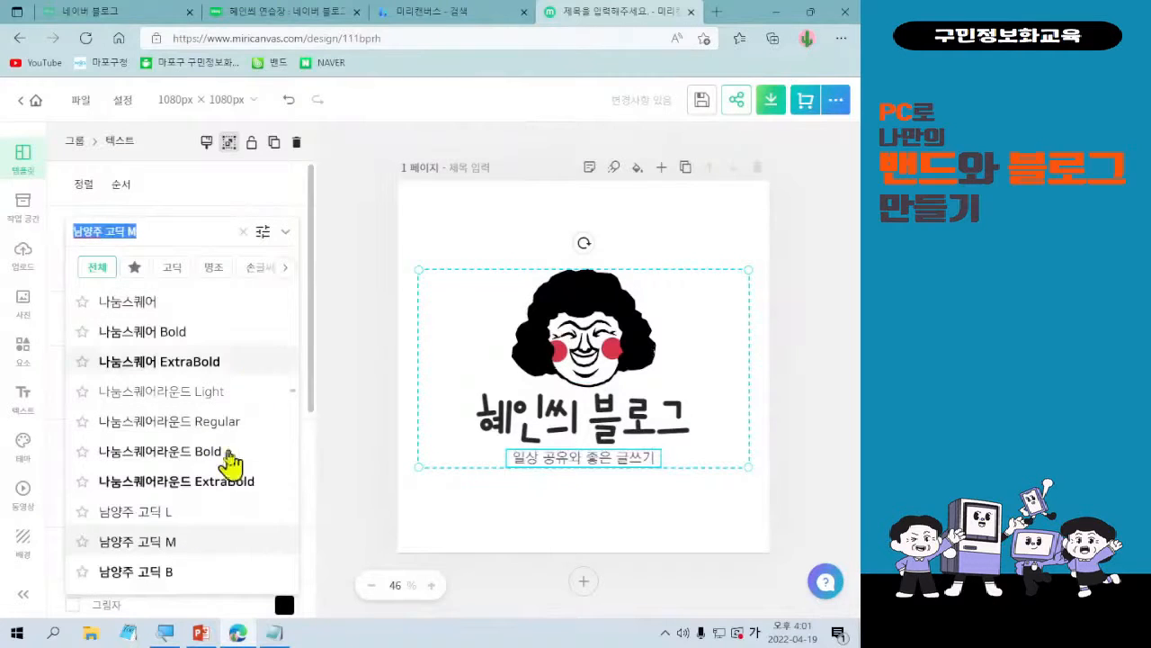
scroll(226, 463, "down", 5)
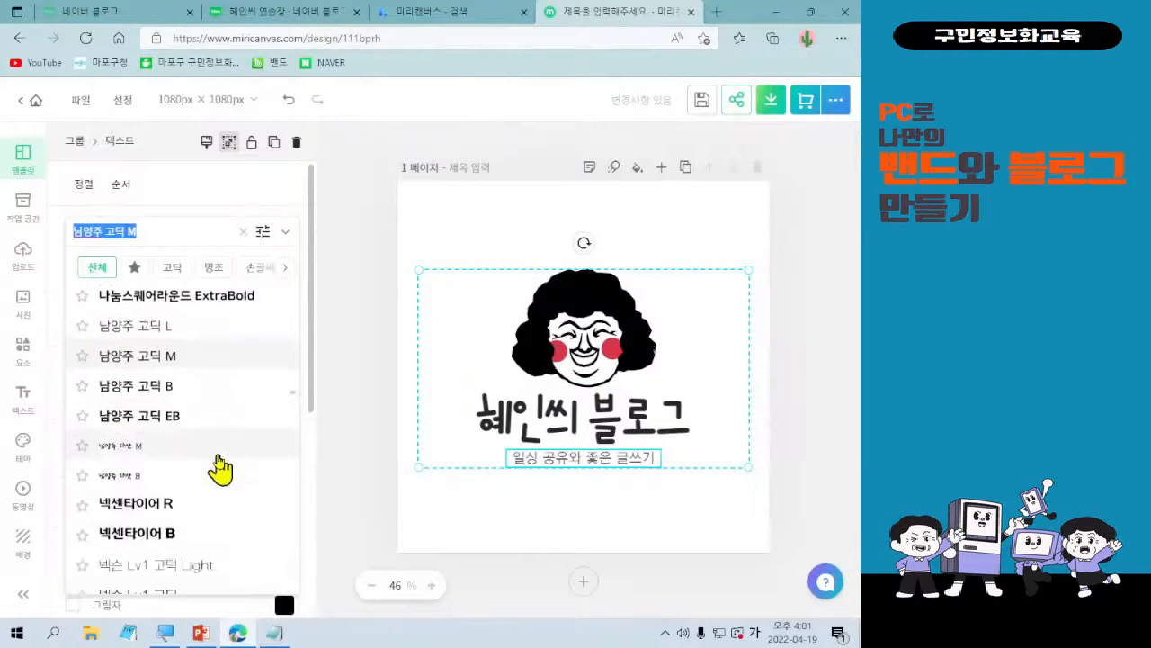
left_click(192, 507)
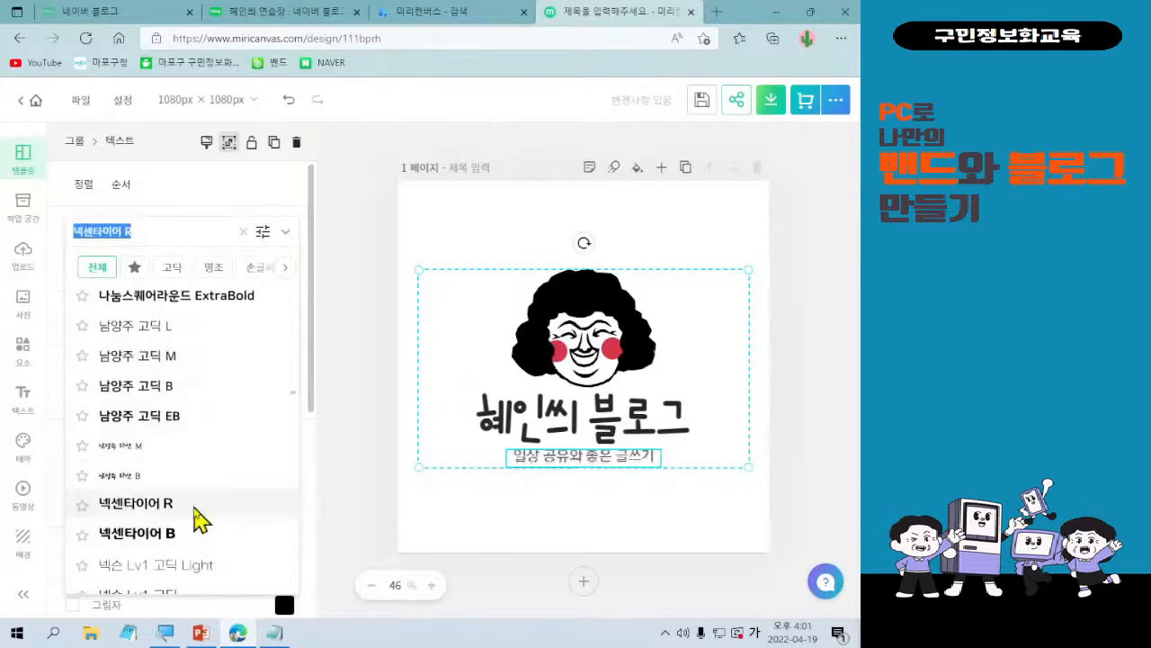
left_click(243, 231)
scroll(202, 450, "down", 2)
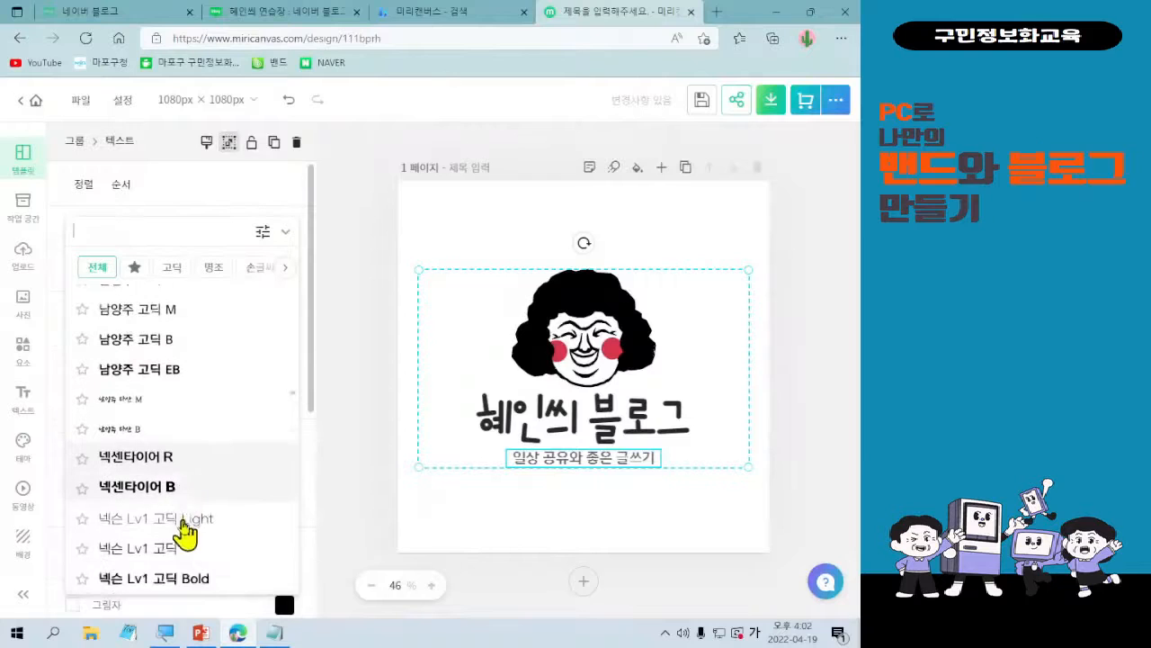
left_click(192, 556)
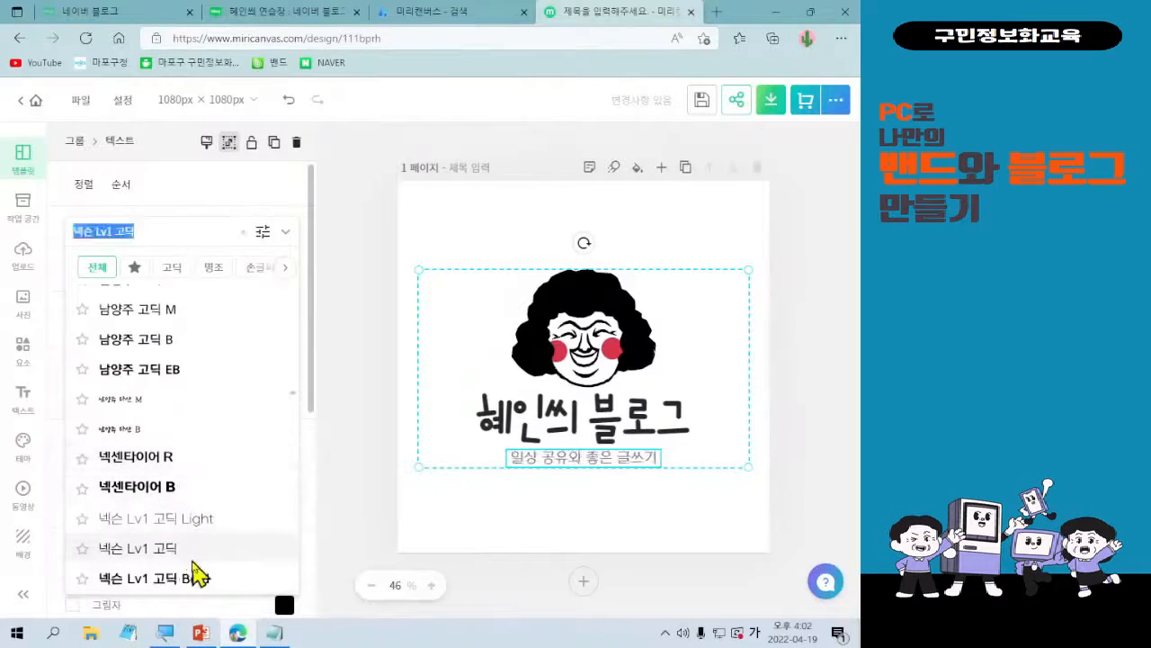
left_click(284, 236)
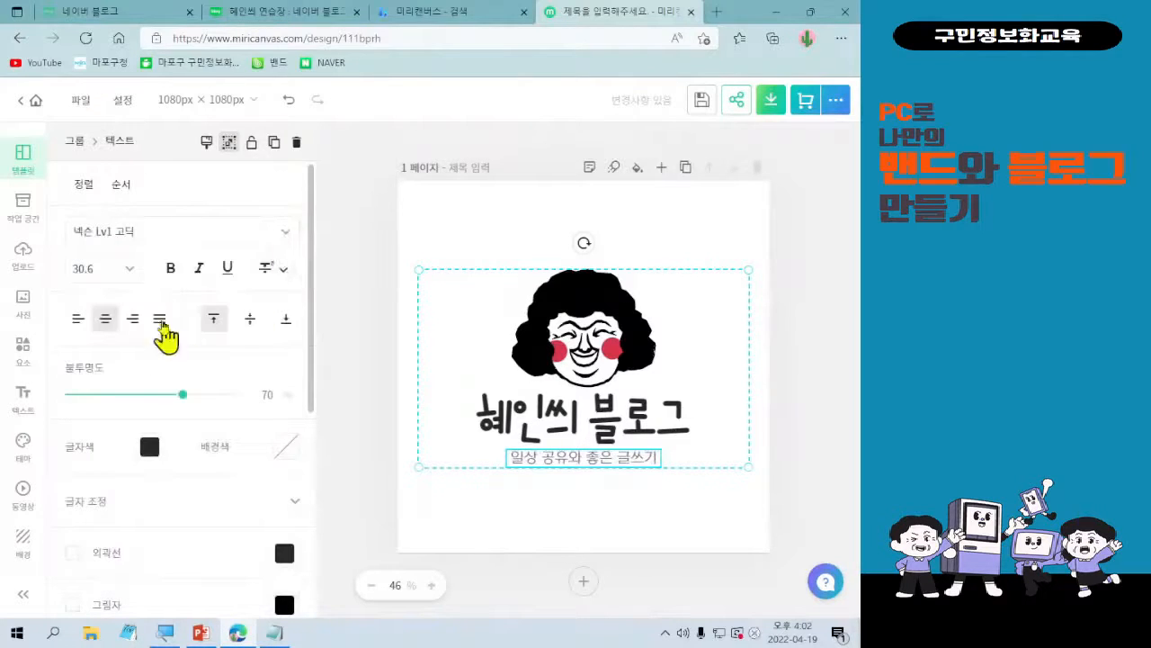
Try font sizes 24 and 36 on the tagline, settling on size 30.
left_click(131, 272)
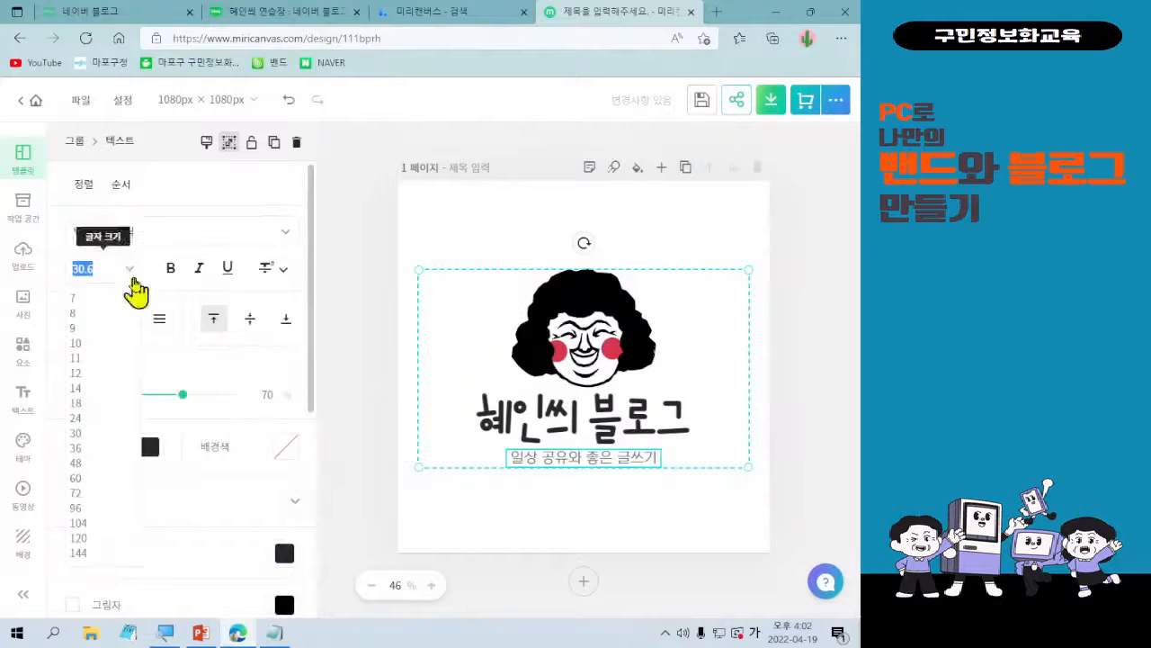
left_click(102, 419)
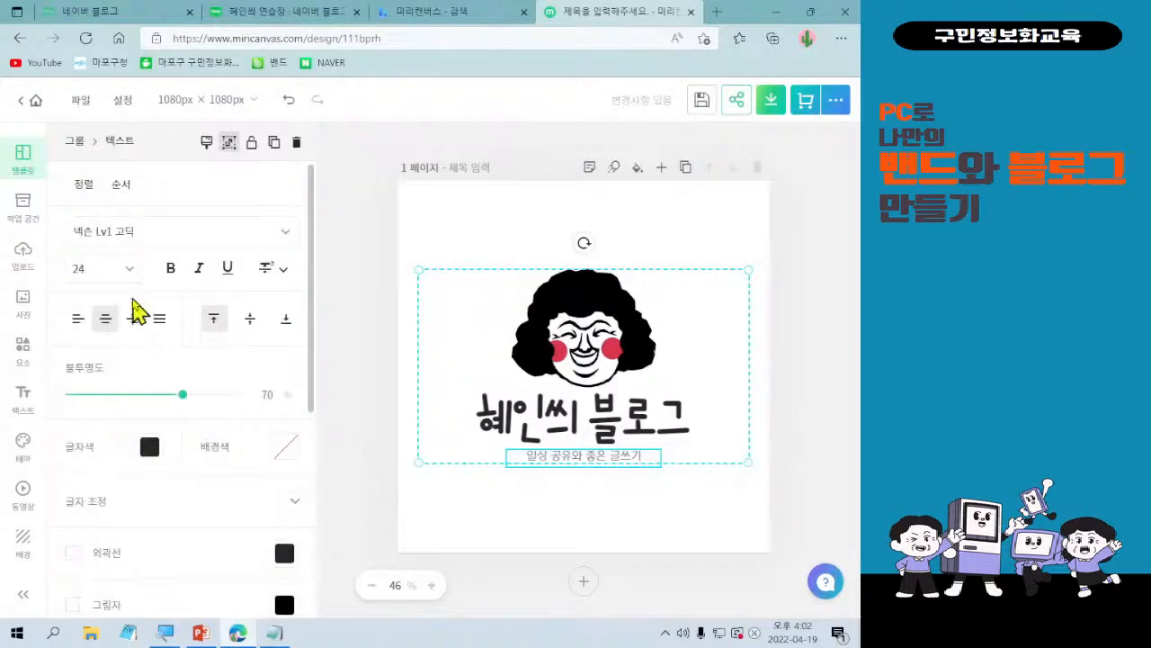
left_click(131, 270)
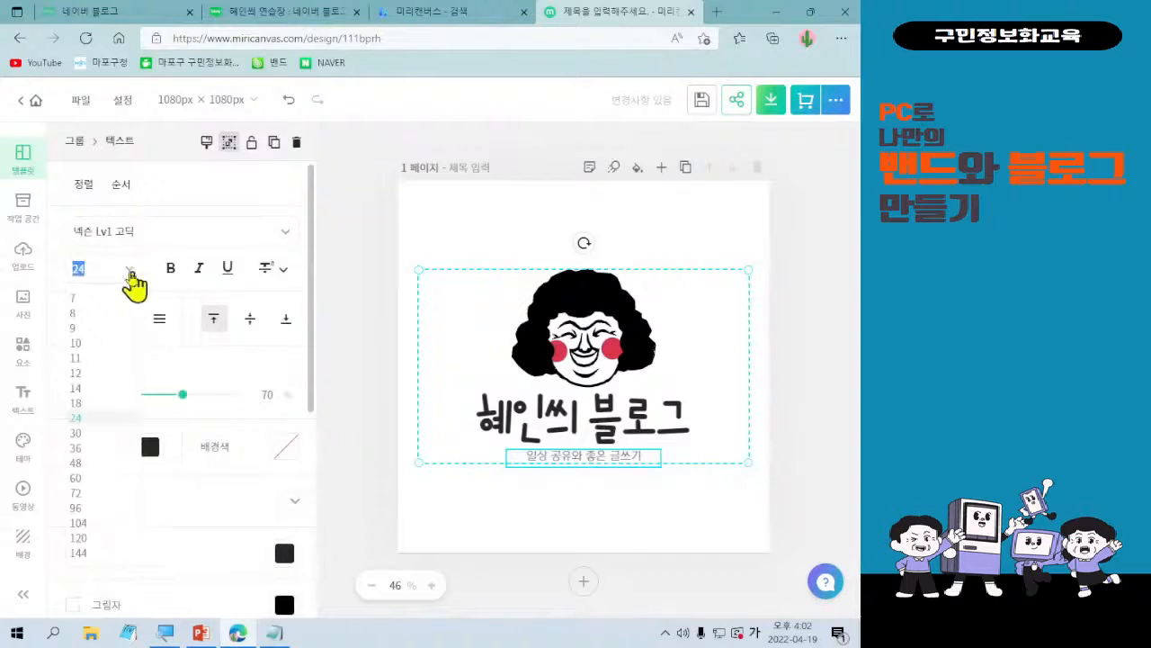
left_click(106, 447)
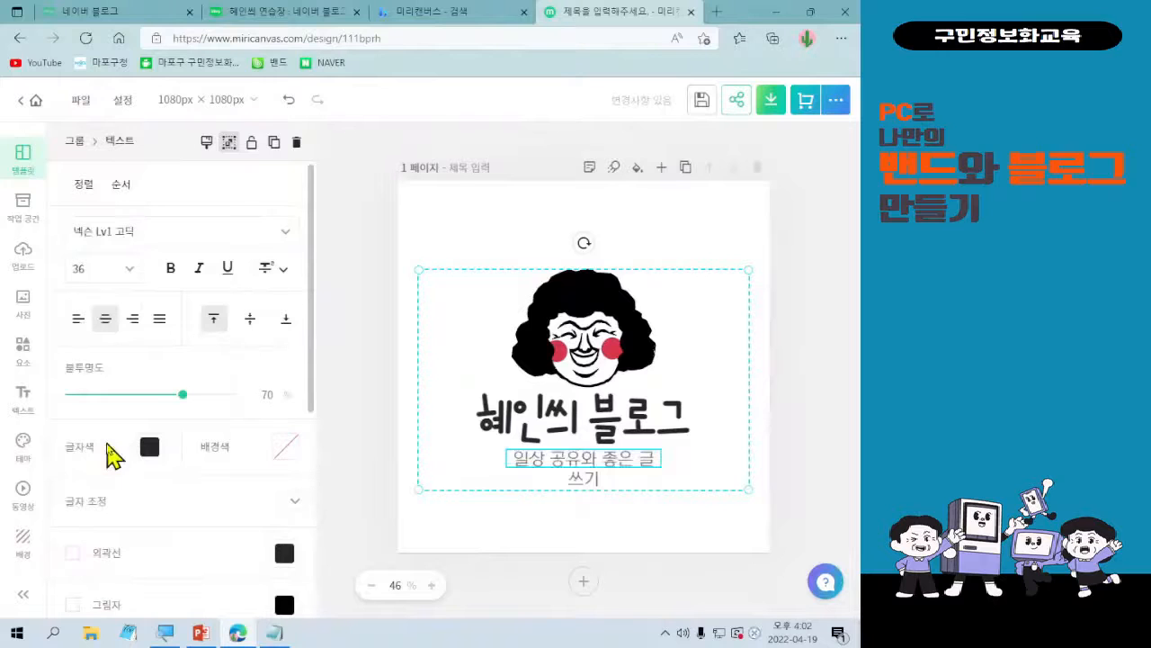
double_click(516, 471)
left_click(508, 471)
left_click(545, 479)
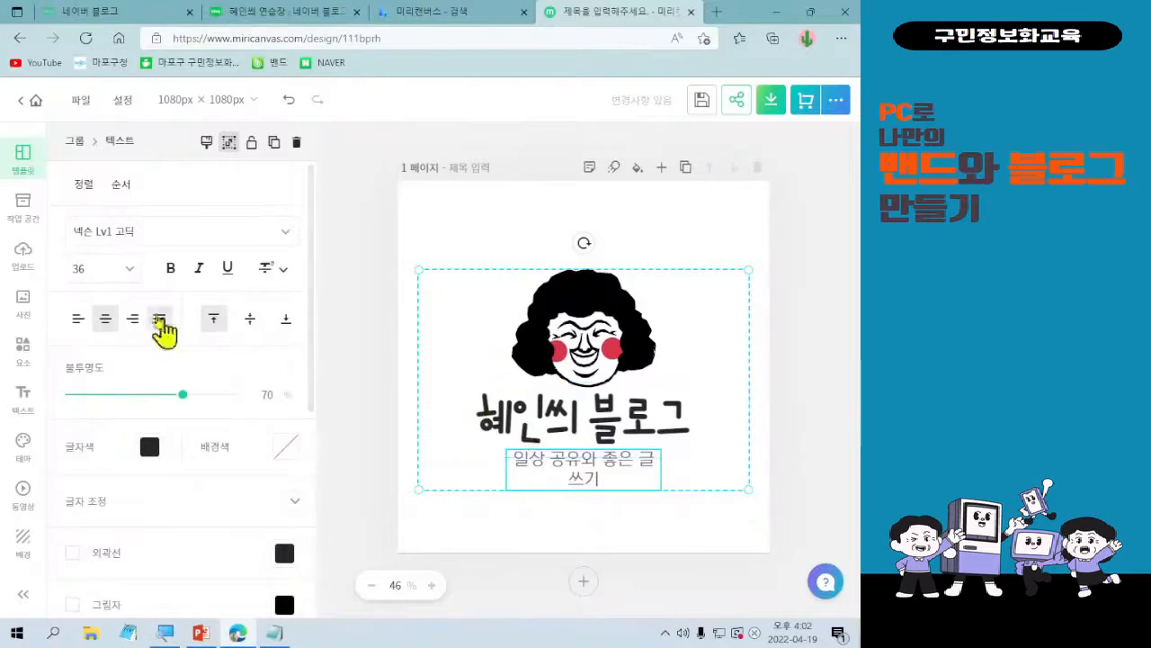
left_click(126, 269)
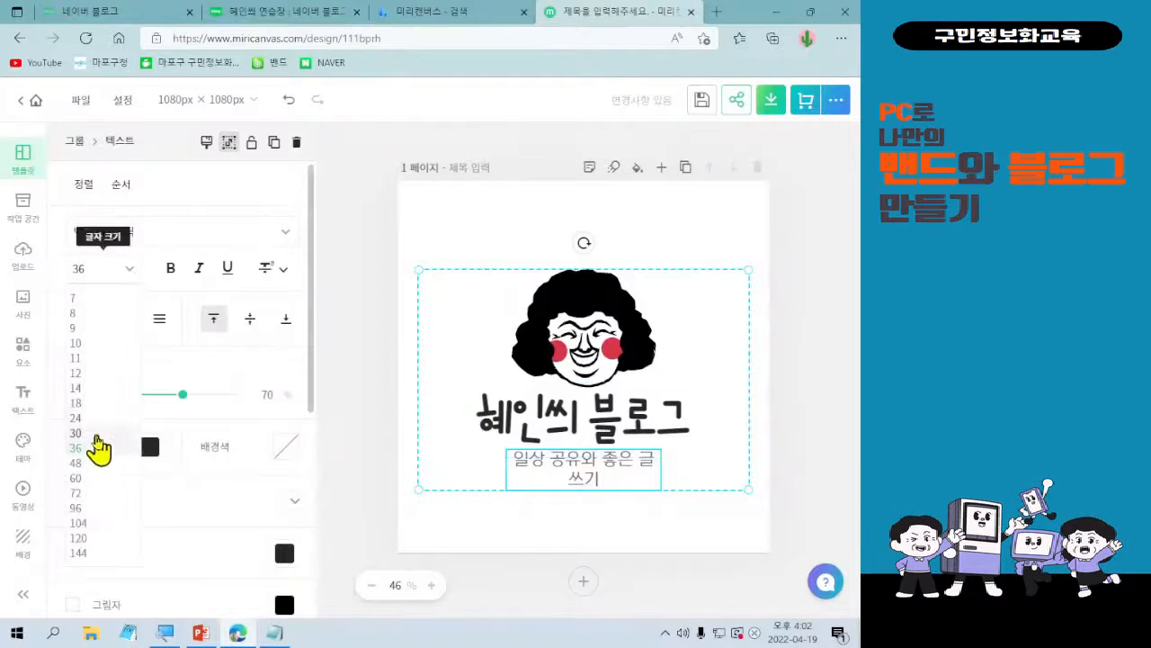
left_click(97, 434)
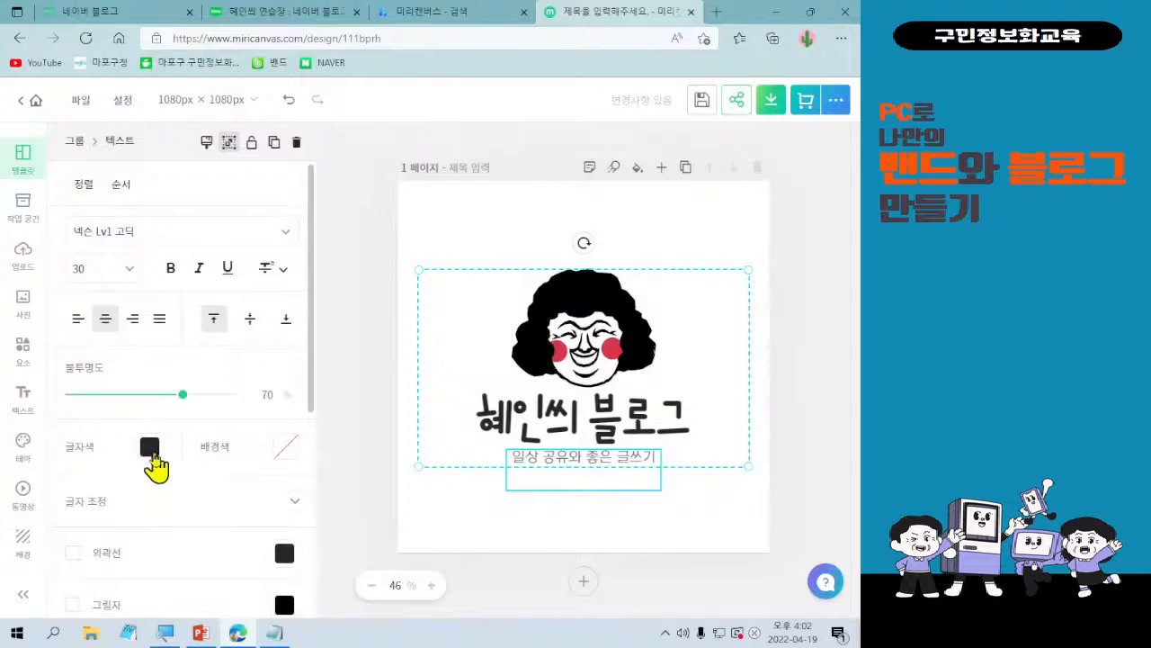
key("ctrl")
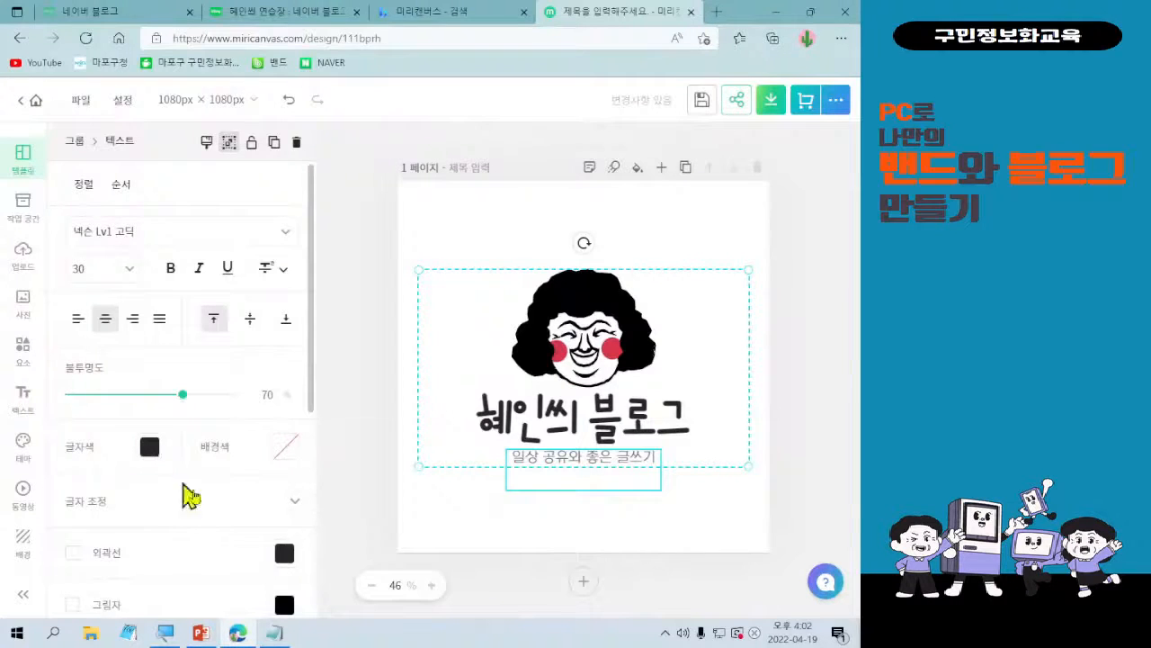
Enable the 그라데이션 effect on the tagline and try several gradient presets, settling on the purple-to-light-blue one.
scroll(171, 522, "down", 2)
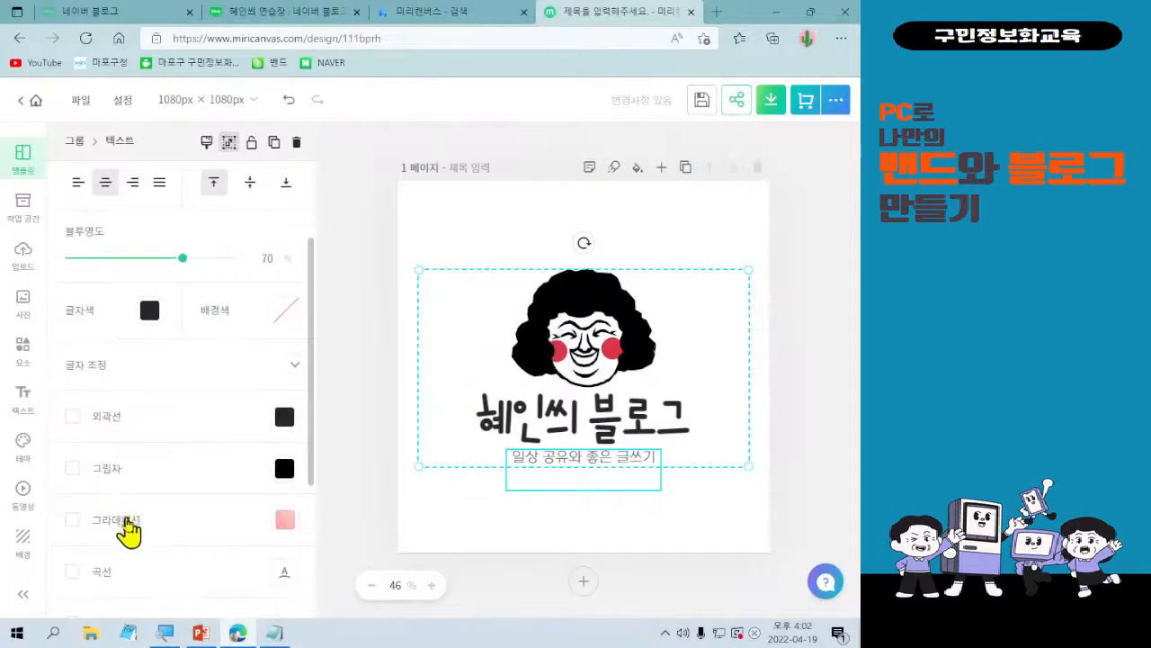
scroll(128, 540, "down", 1)
scroll(128, 544, "down", 1)
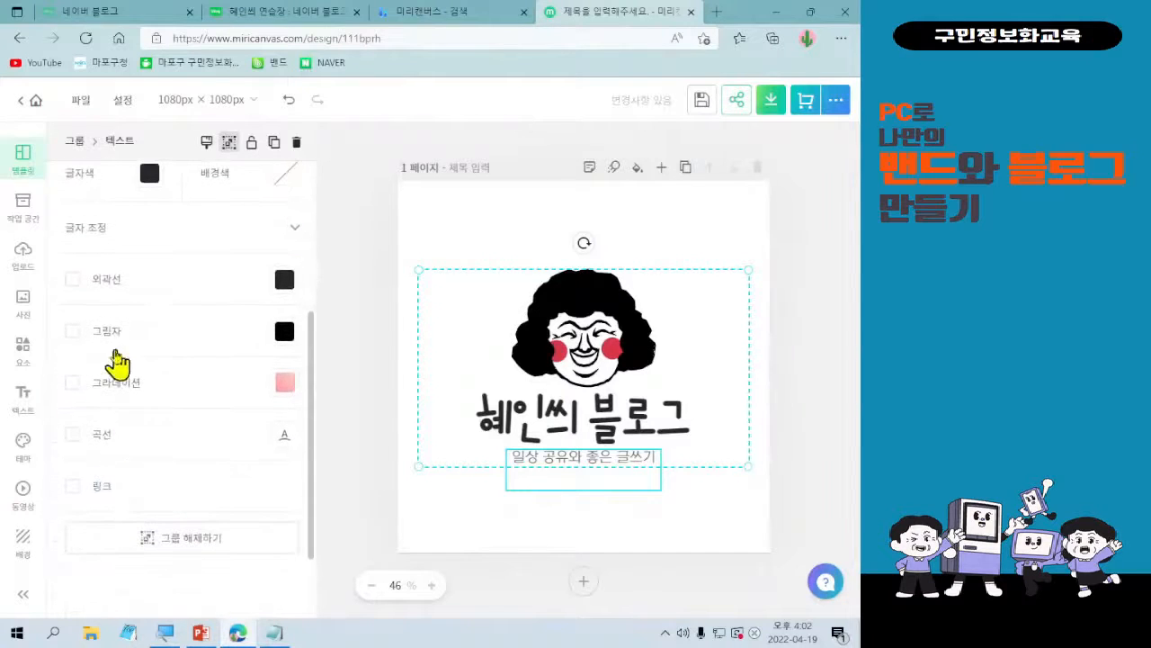
scroll(111, 381, "up", 4)
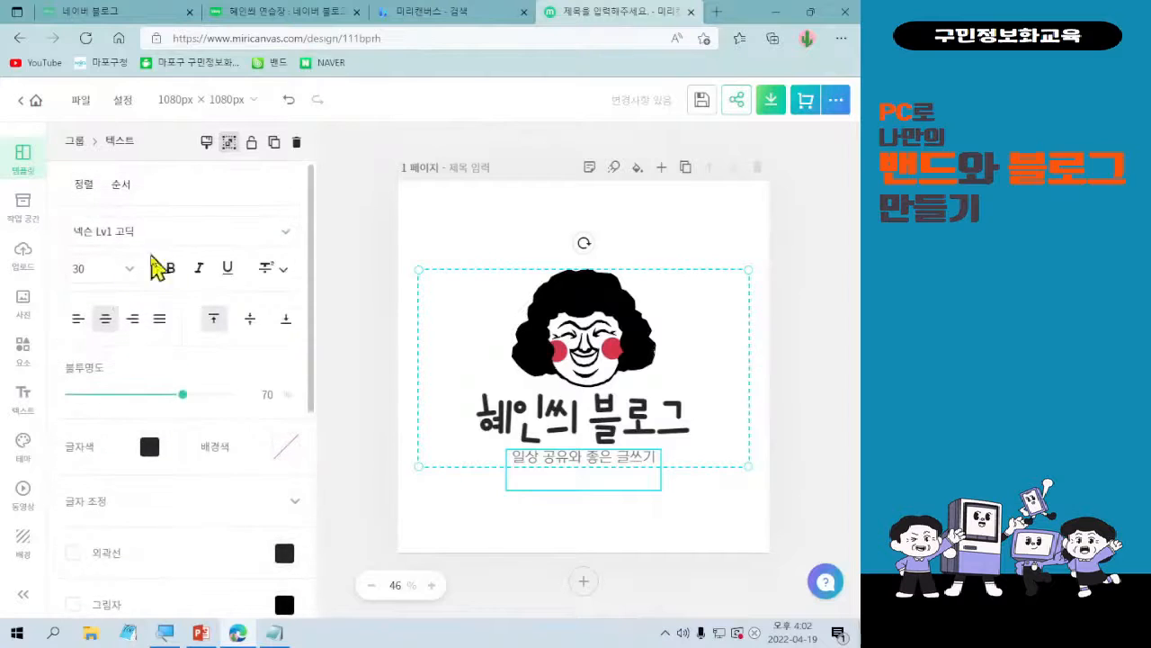
scroll(210, 470, "down", 3)
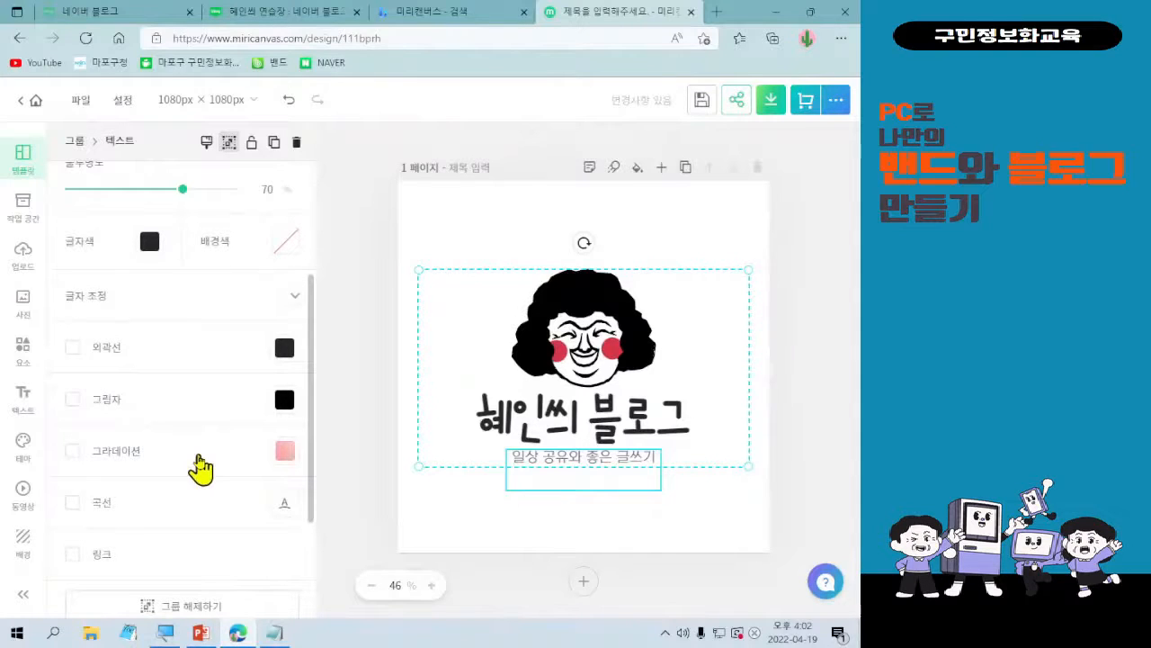
left_click(76, 452)
left_click(284, 452)
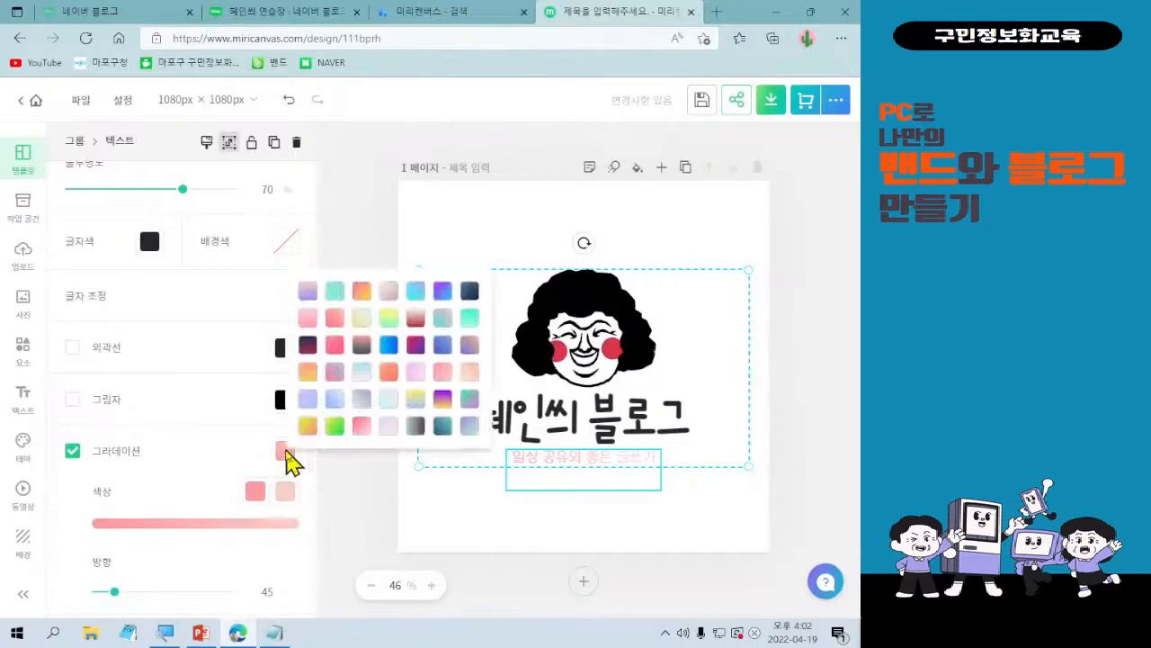
left_click(332, 430)
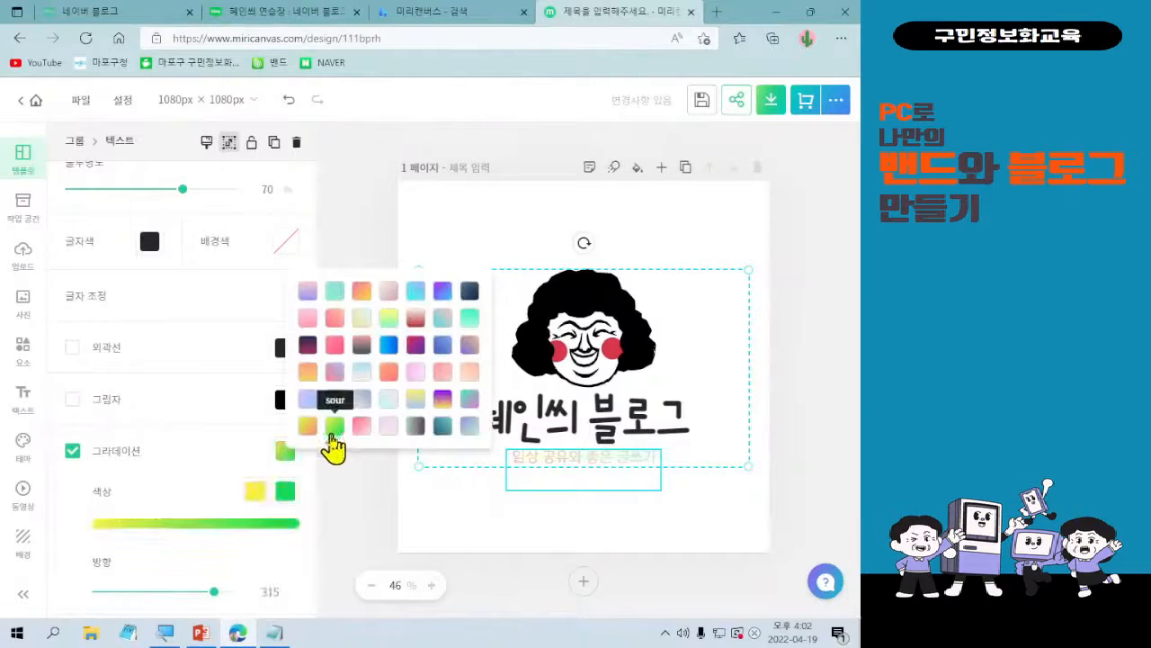
left_click(468, 320)
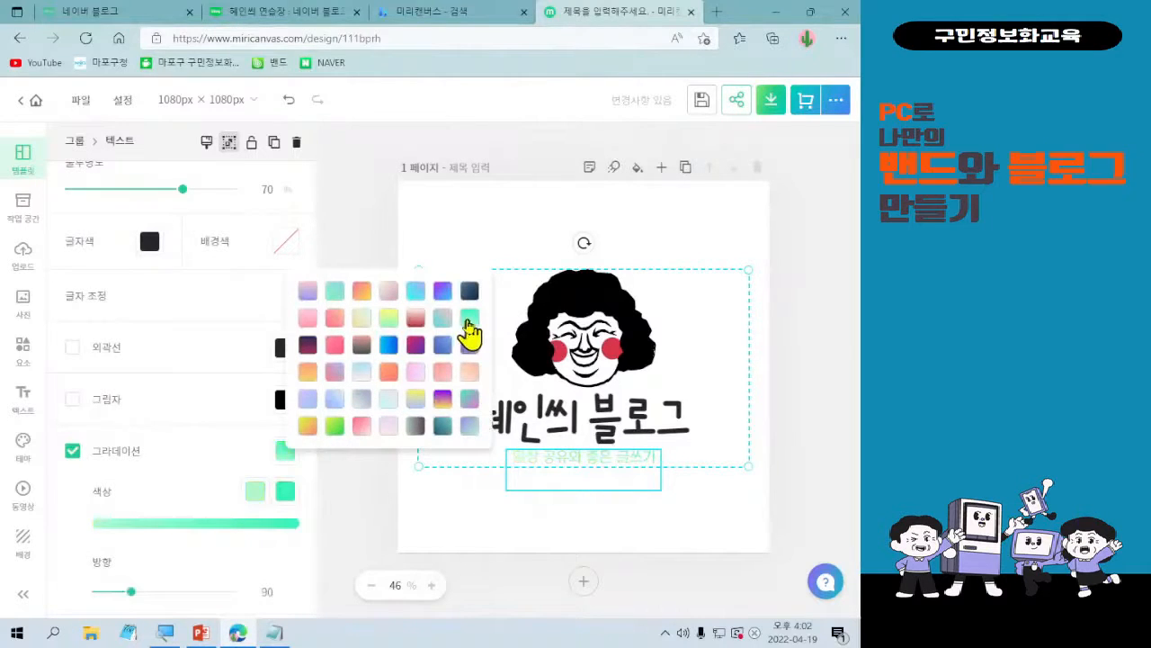
left_click(416, 295)
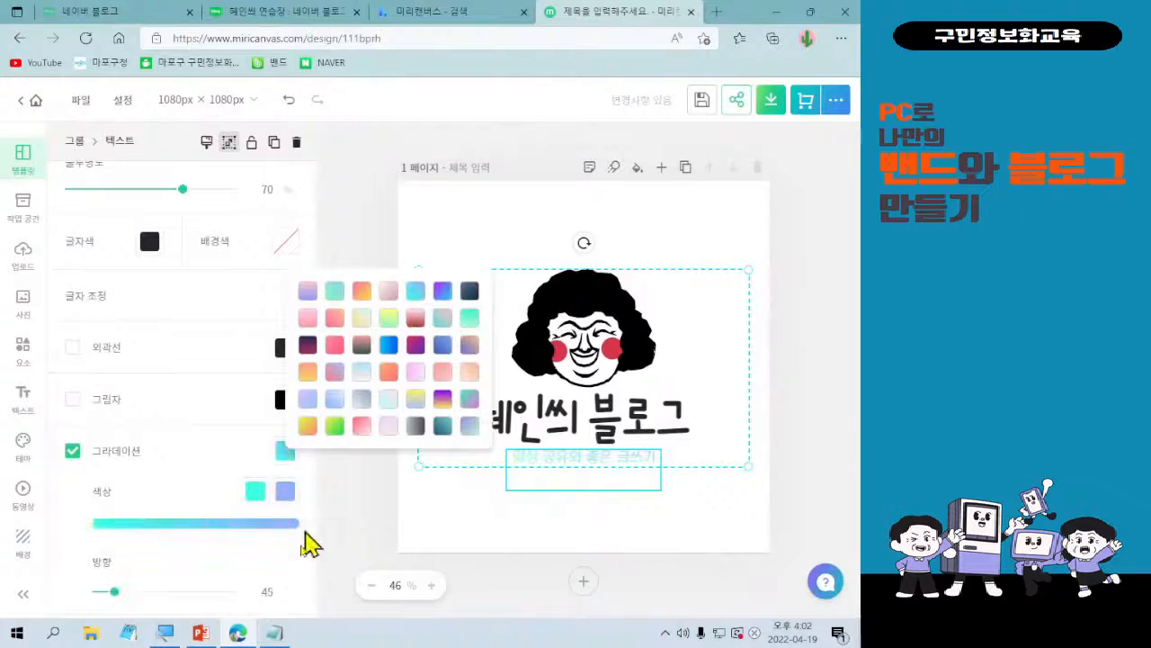
left_click(446, 290)
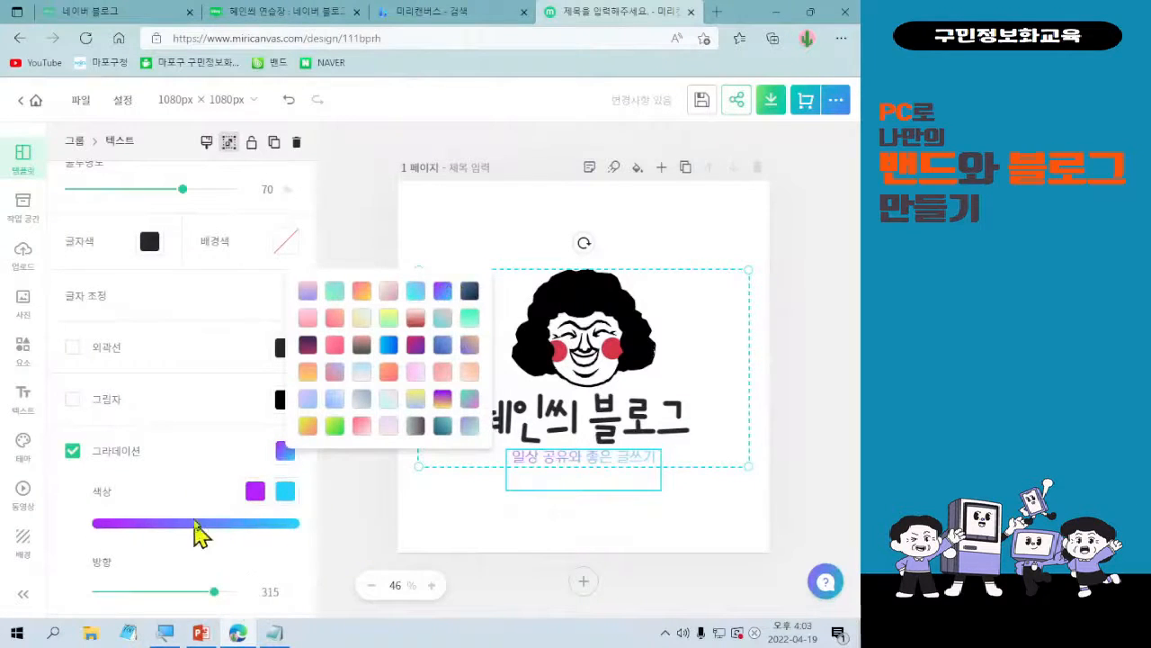
Set the tagline gradient's direction to 92 and deselect the logo.
left_click(214, 594)
left_click_drag(214, 593, 131, 593)
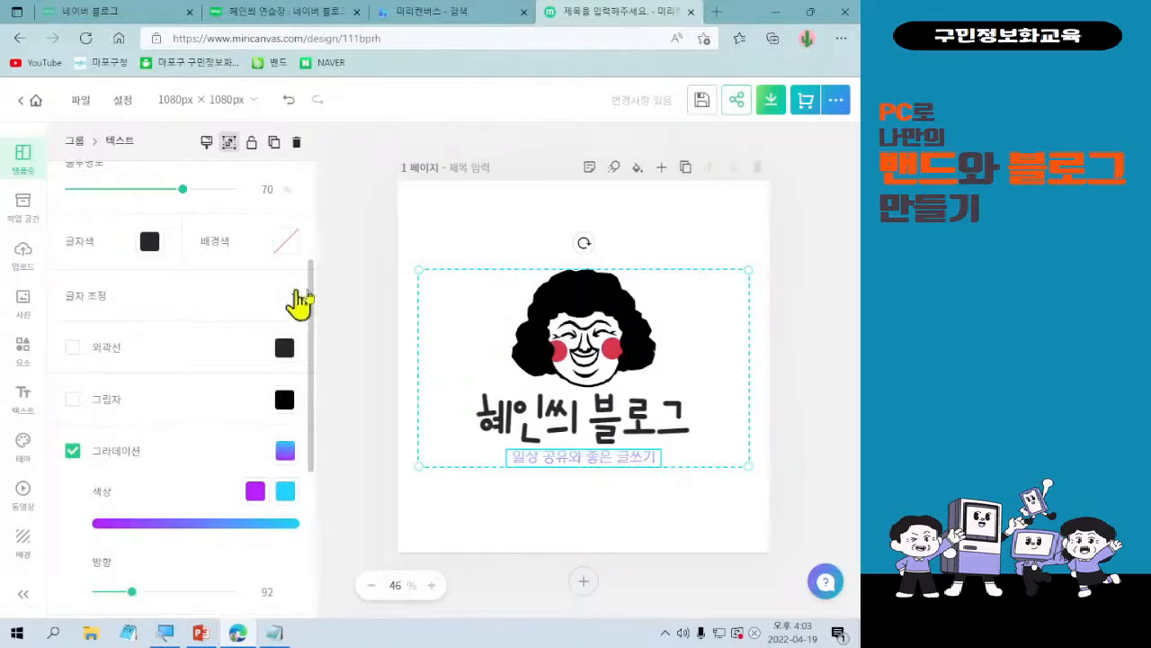
left_click(331, 234)
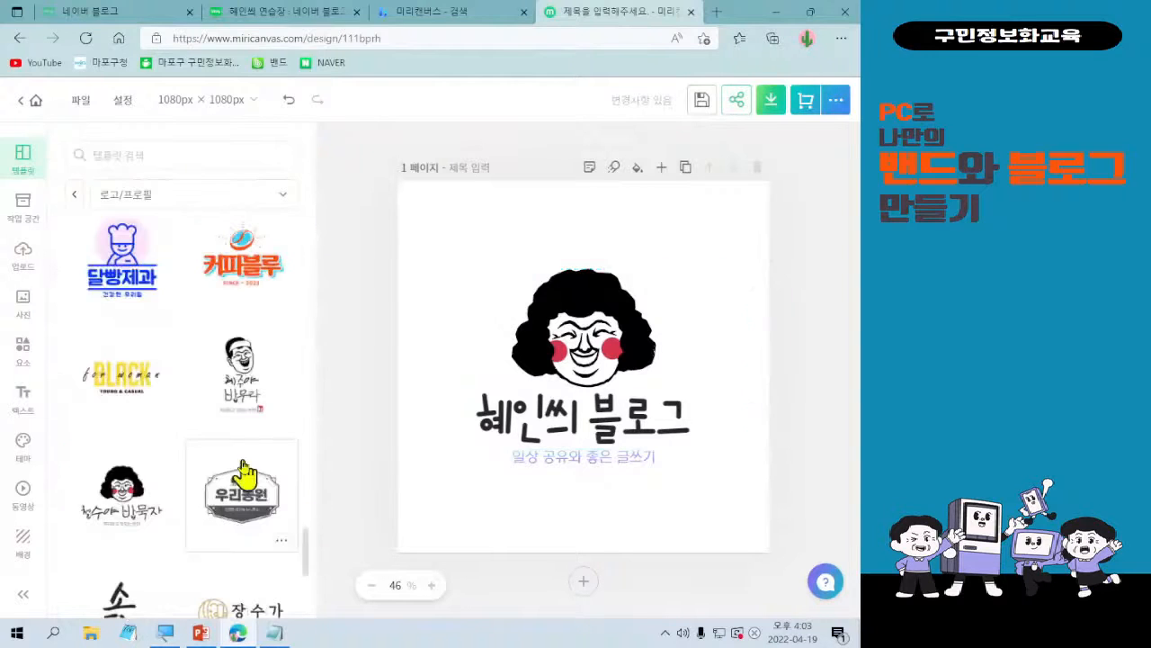
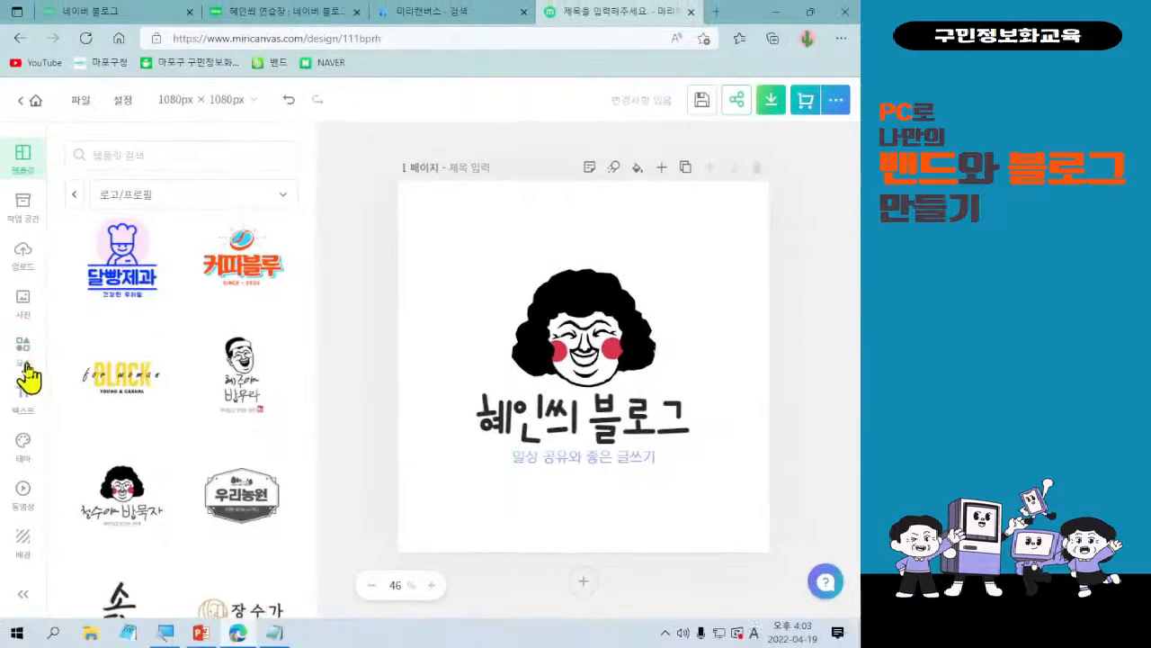
Open the element library (요소) and browse its categories as far as 아바타 만들기 and 사람.
left_click(46, 497)
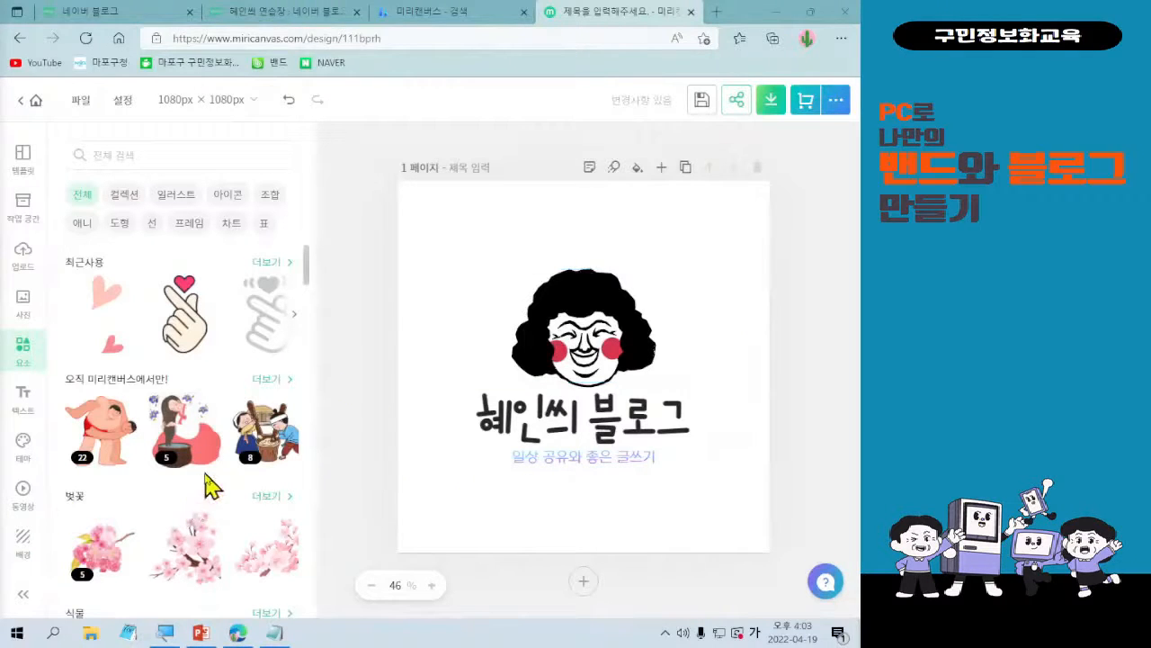
scroll(194, 515, "down", 5)
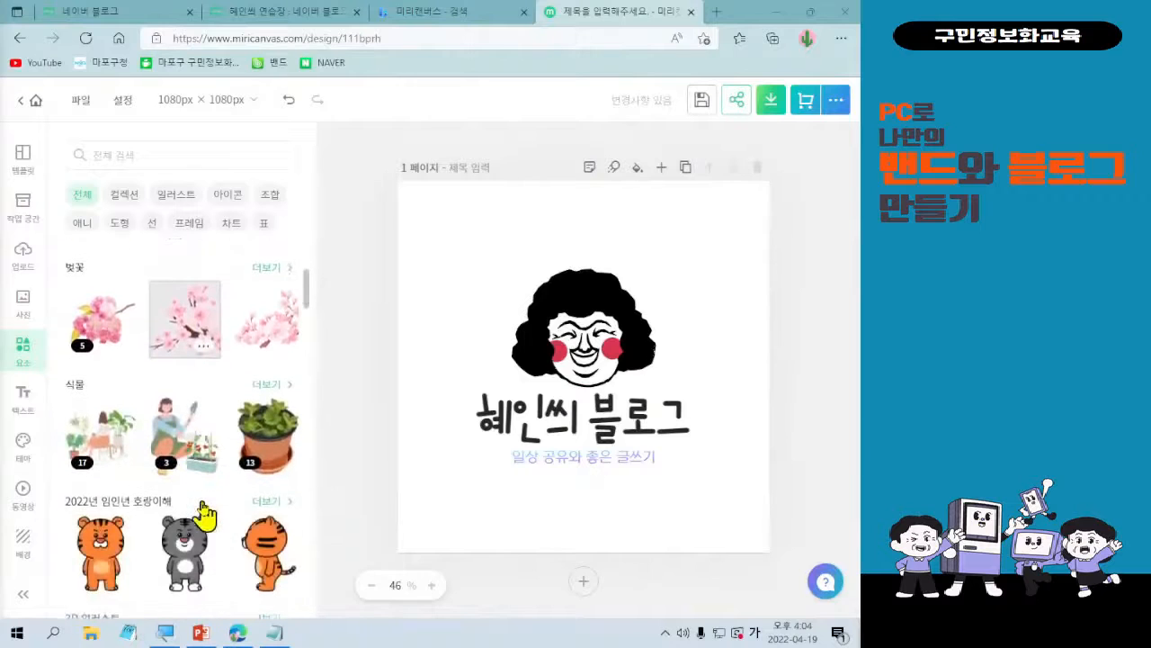
scroll(203, 513, "down", 7)
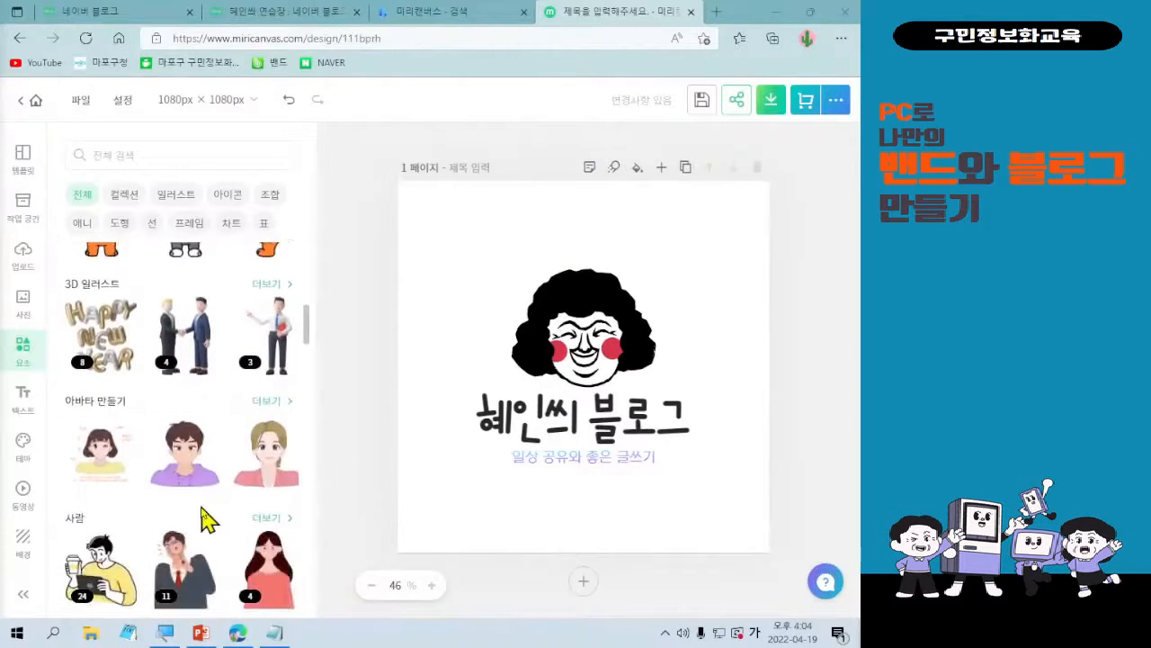
left_click(532, 337)
left_click(300, 144)
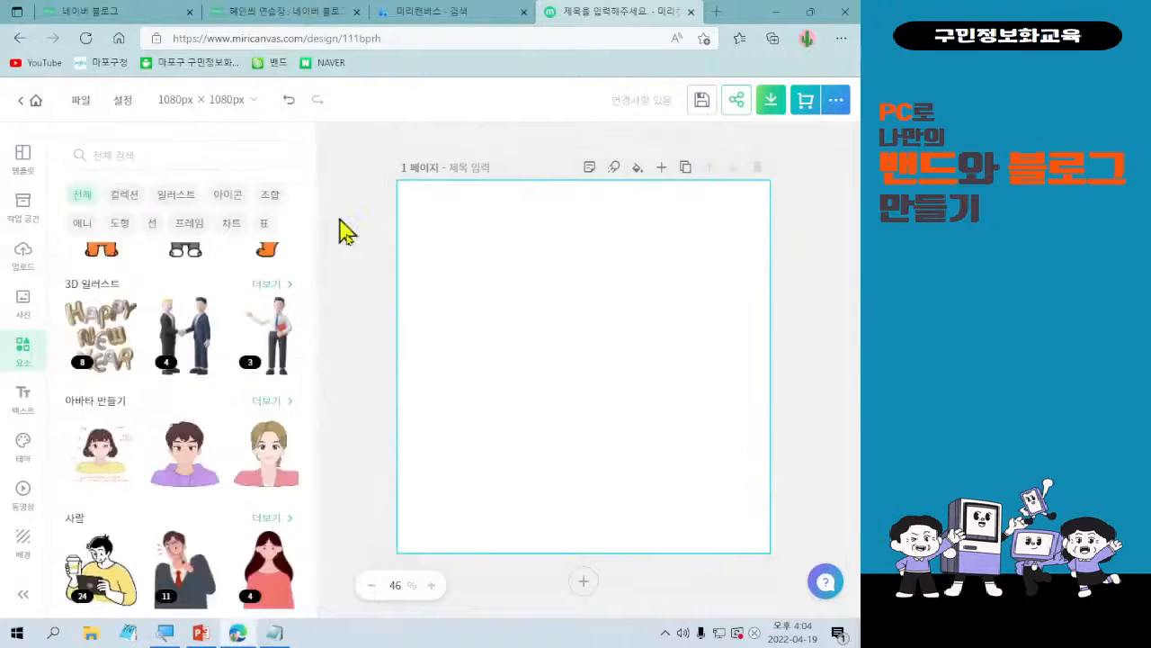
left_click(289, 100)
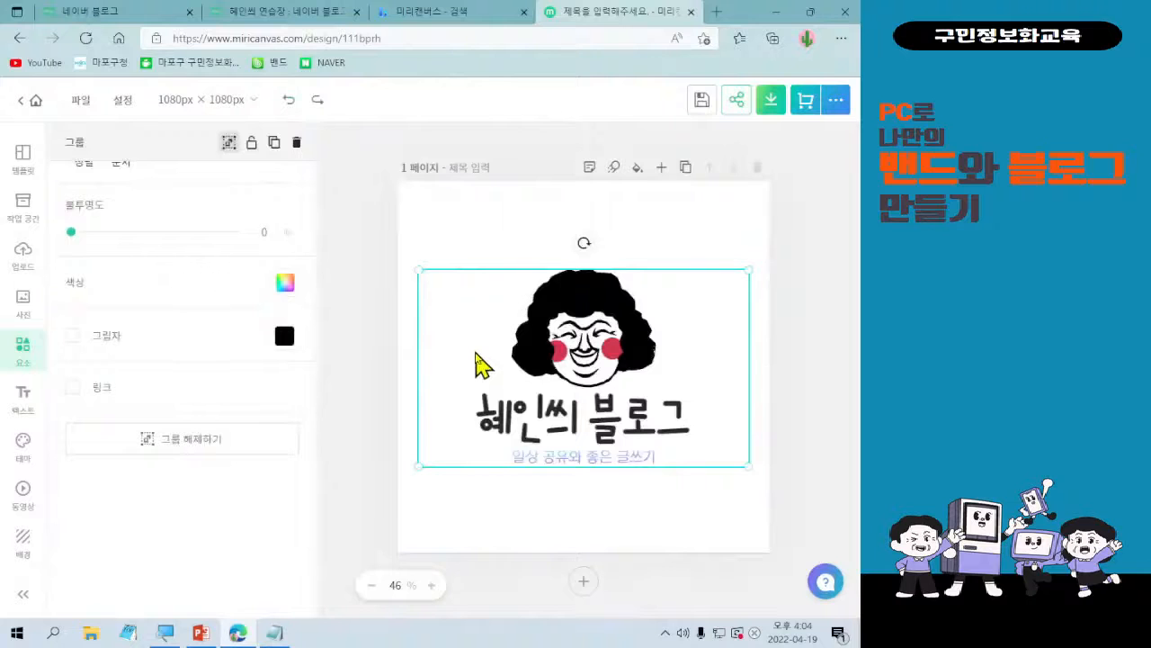
Delete only the curly-haired face illustration from the logo group, keeping the title and tagline.
left_click(540, 365)
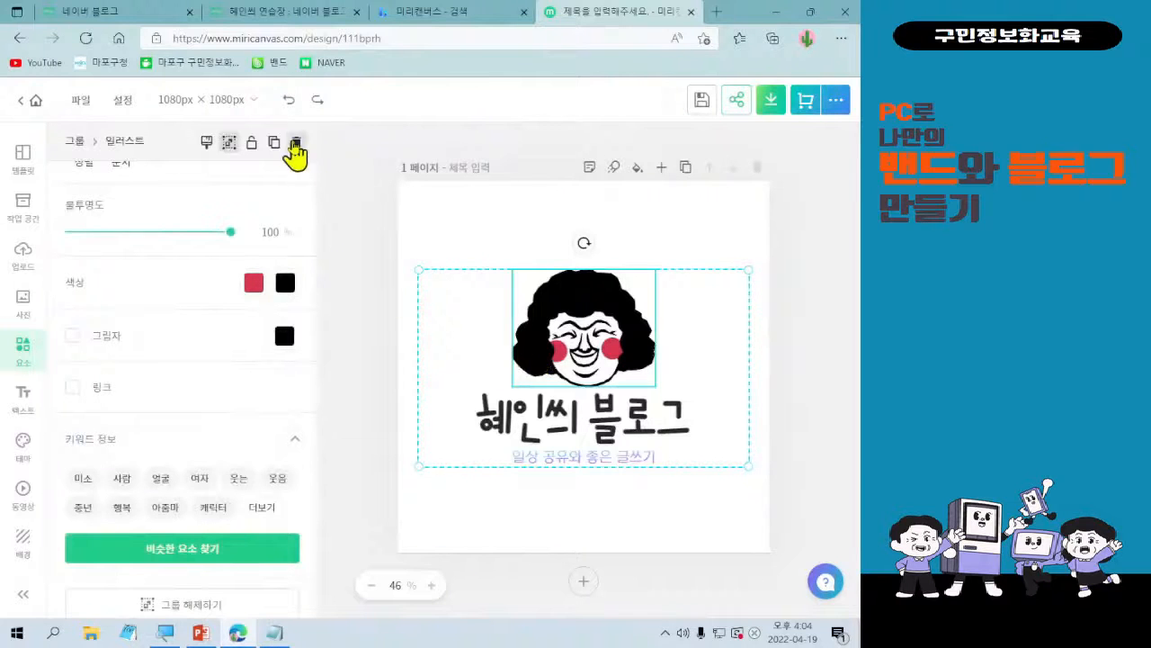
left_click(296, 144)
left_click(507, 341)
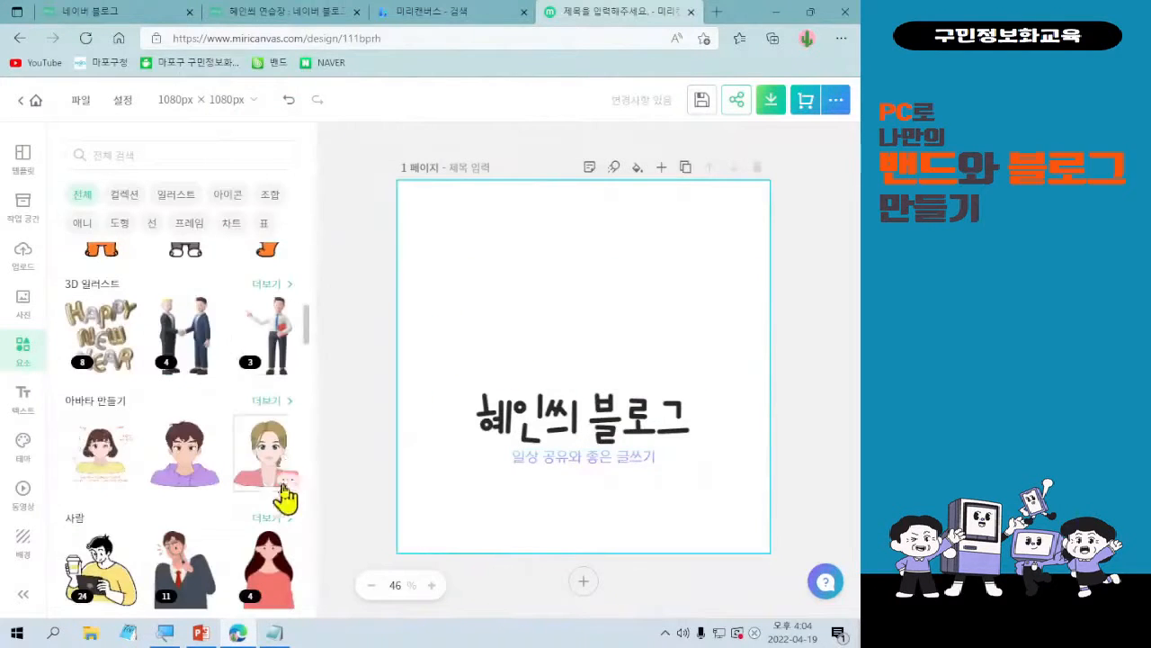
Look through the full set of 아바타 만들기 elements and return to the element overview.
left_click(282, 403)
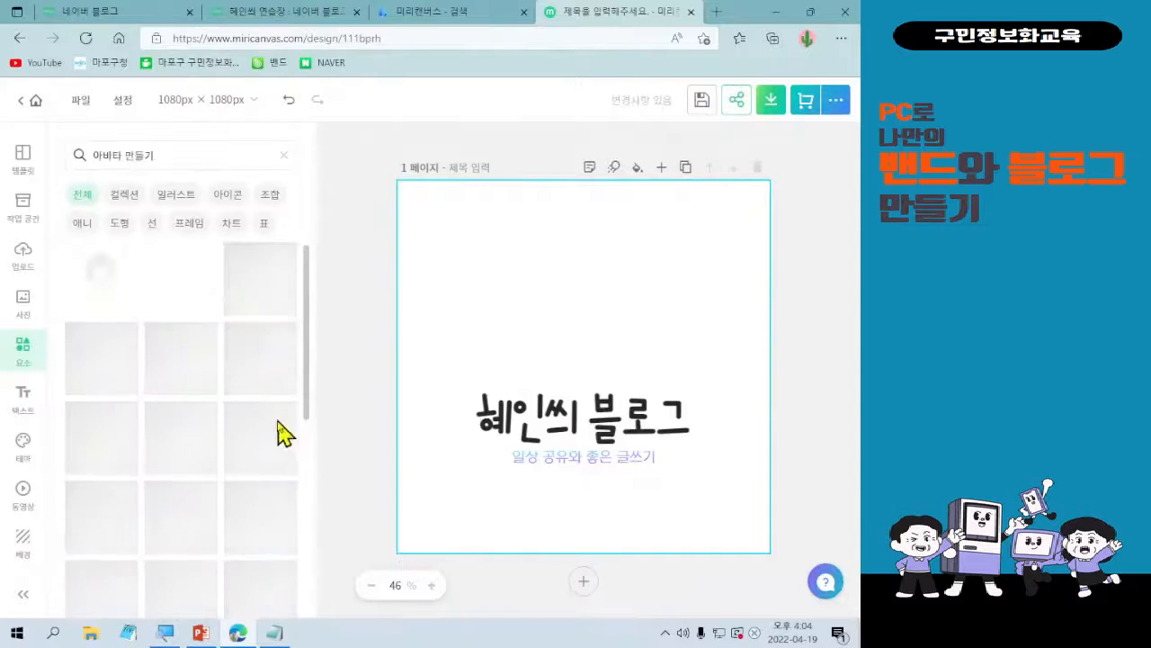
scroll(249, 568, "down", 1)
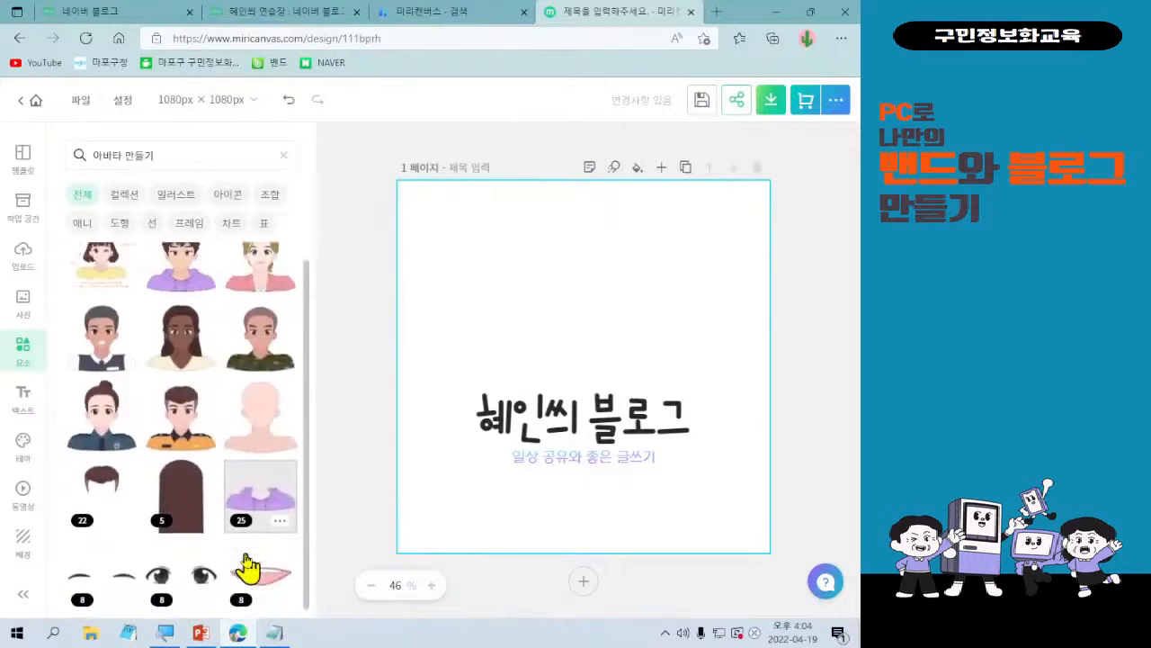
scroll(146, 532, "up", 1)
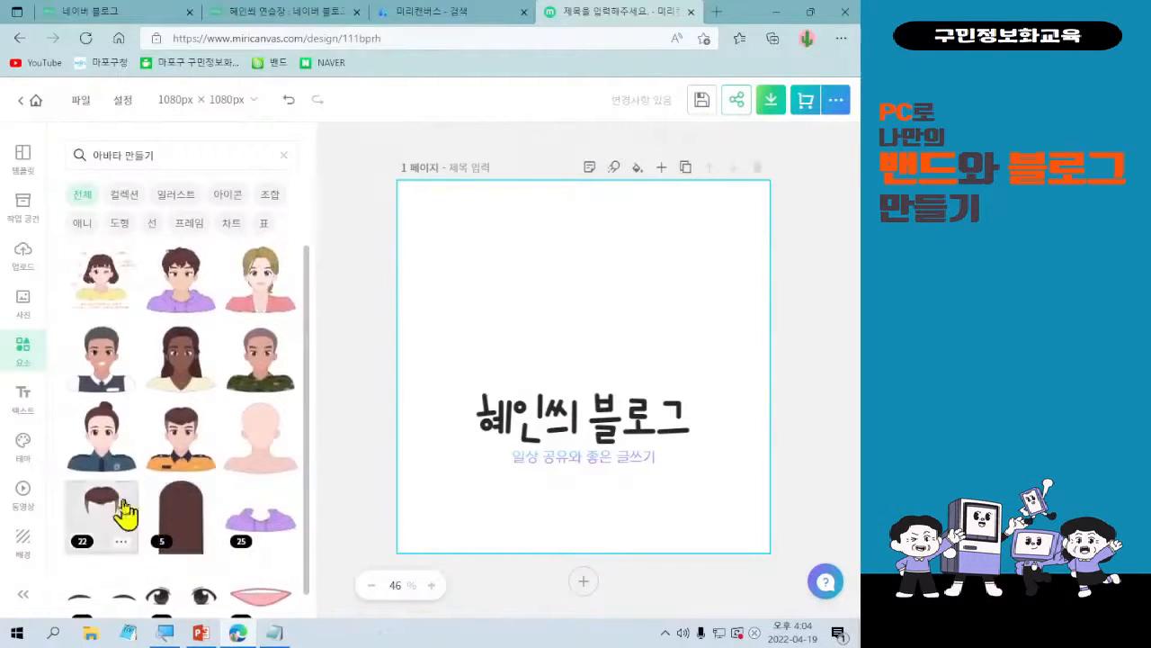
left_click(287, 168)
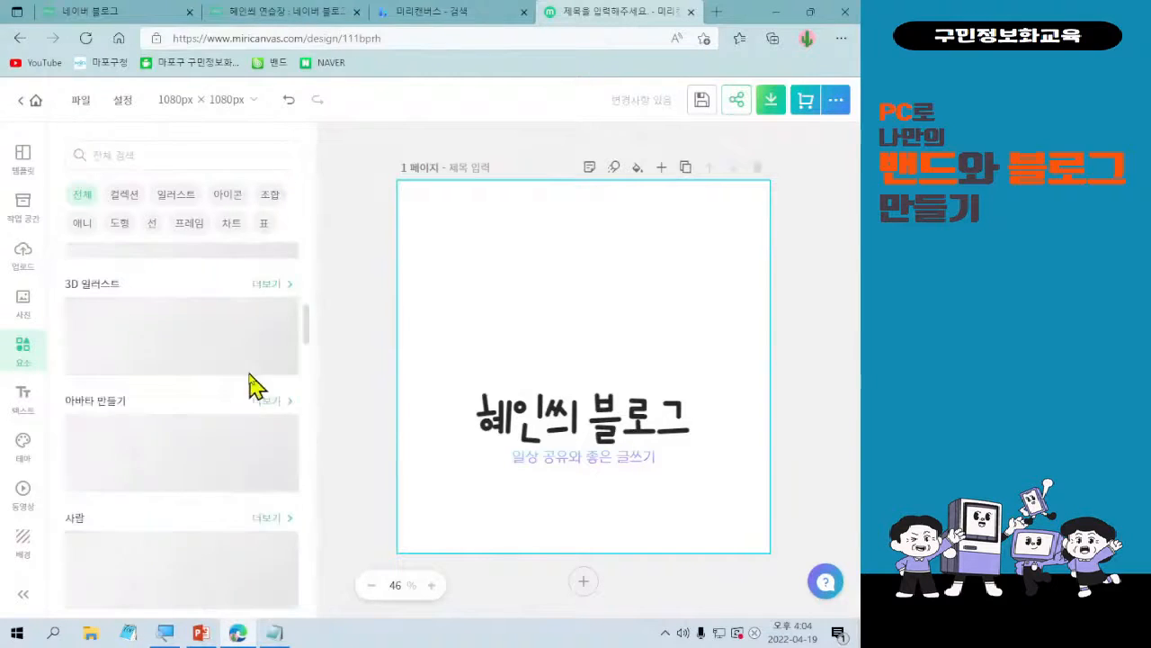
Add the woman in a red top from the 사람 collection 남녀노소 다양한 사람들 and shrink her to sit above the title.
left_click(275, 519)
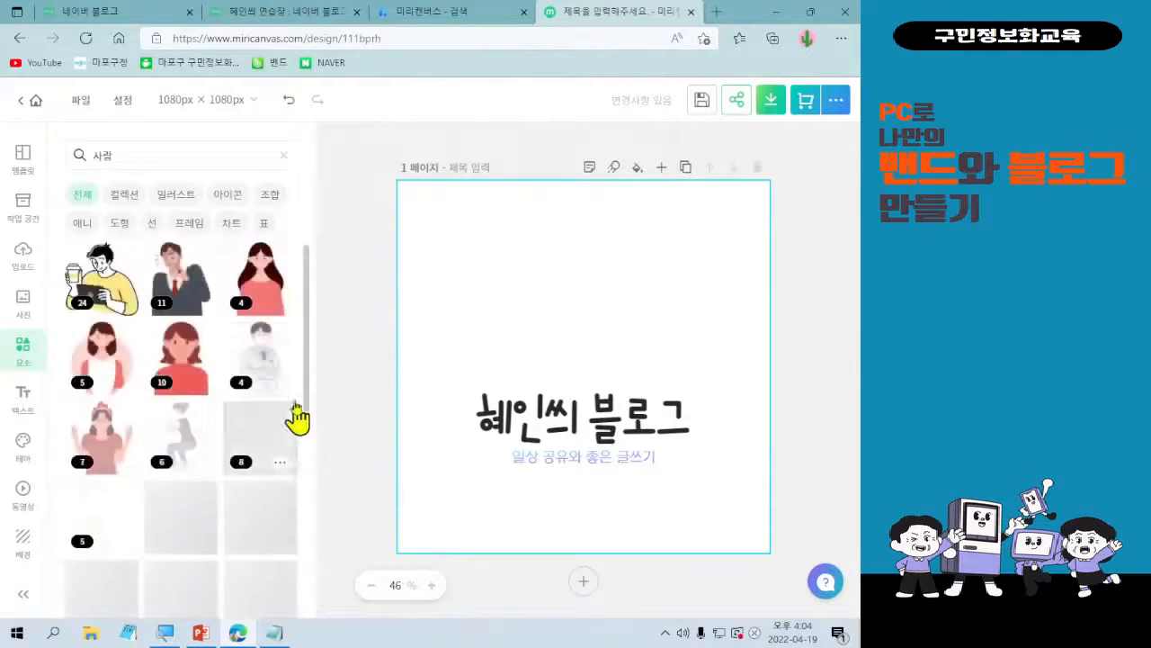
left_click(205, 360)
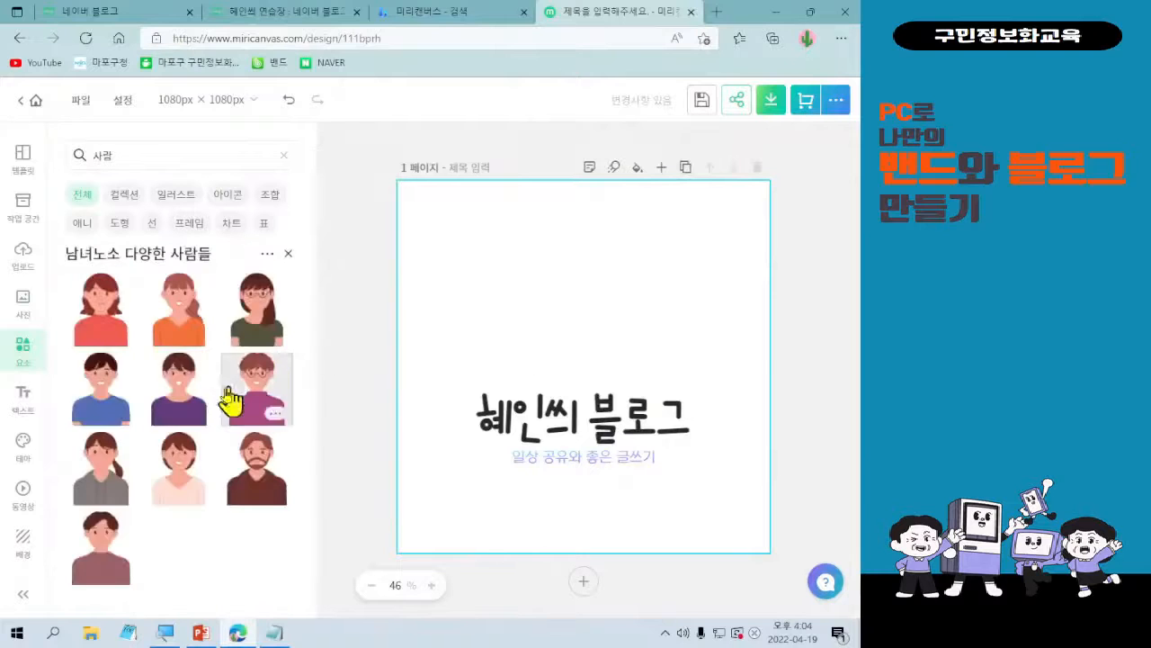
left_click(85, 330)
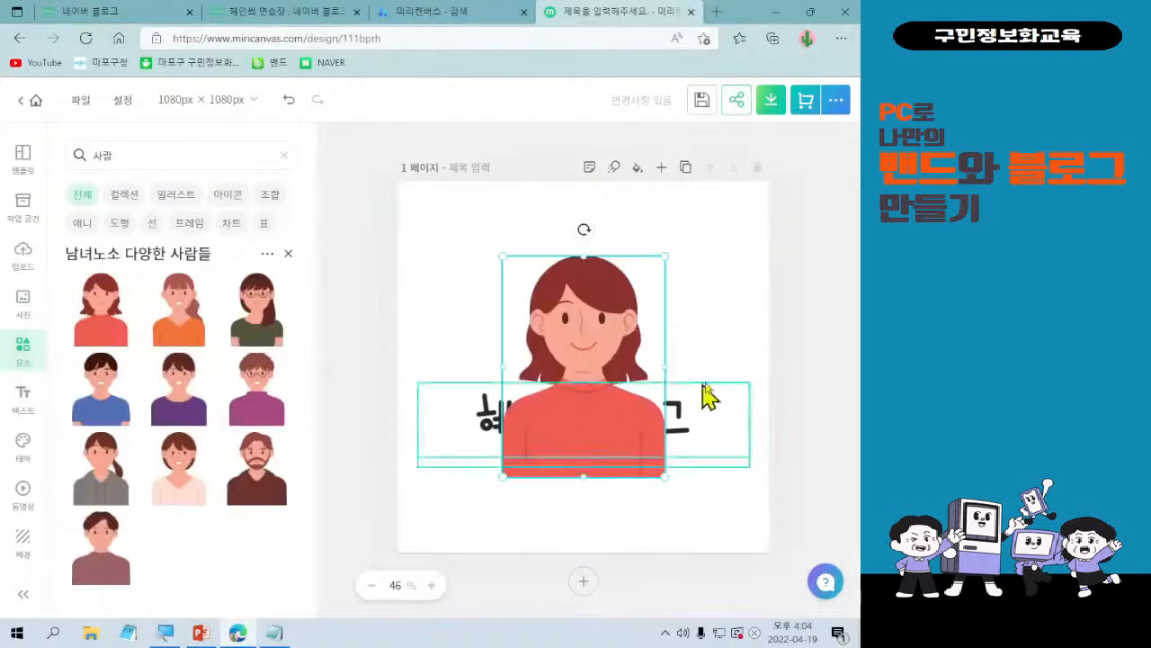
left_click_drag(657, 470, 596, 371)
Move the title and tagline group up over the woman's torso and bring it to the very front.
left_click(650, 433)
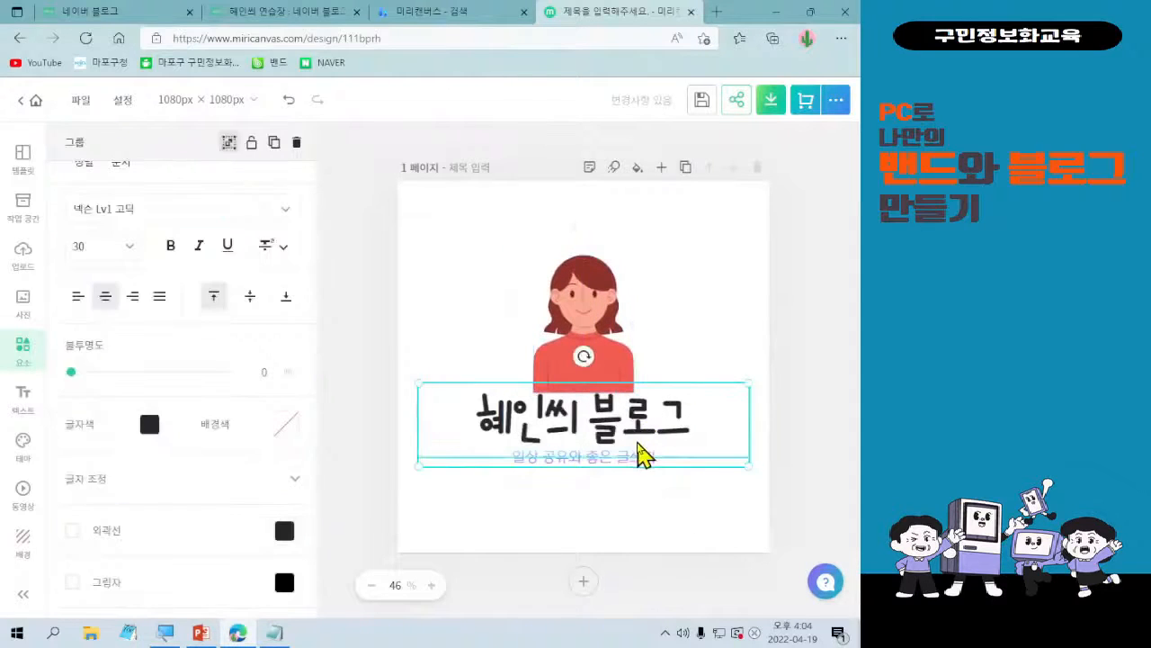
left_click_drag(639, 452, 642, 434)
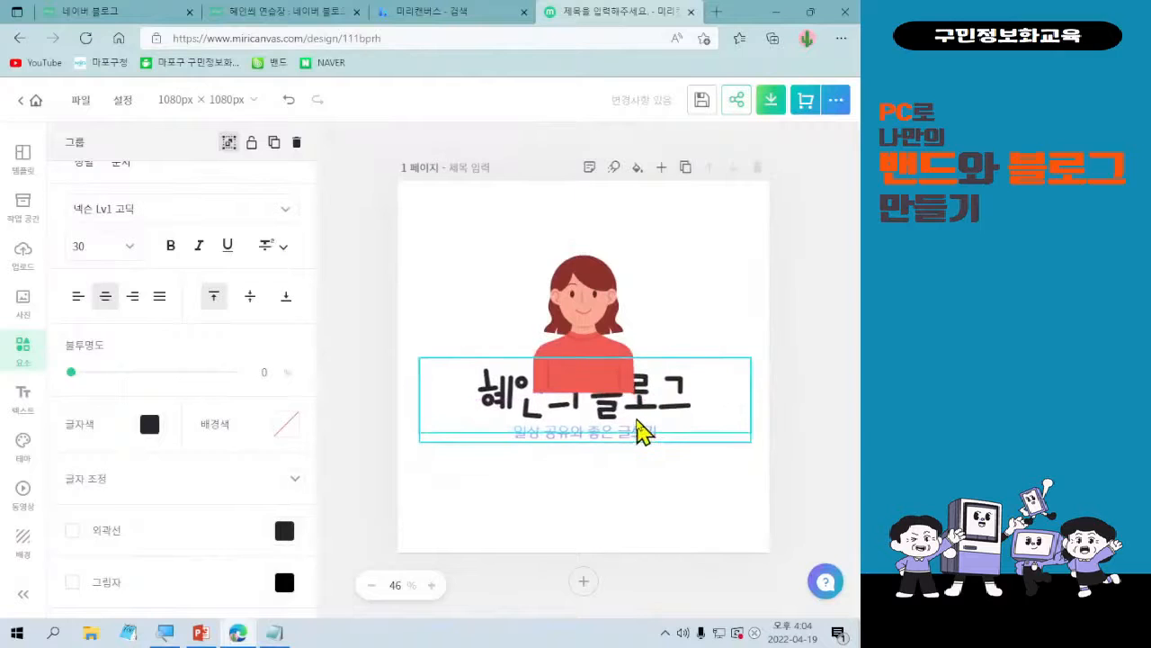
left_click(275, 144)
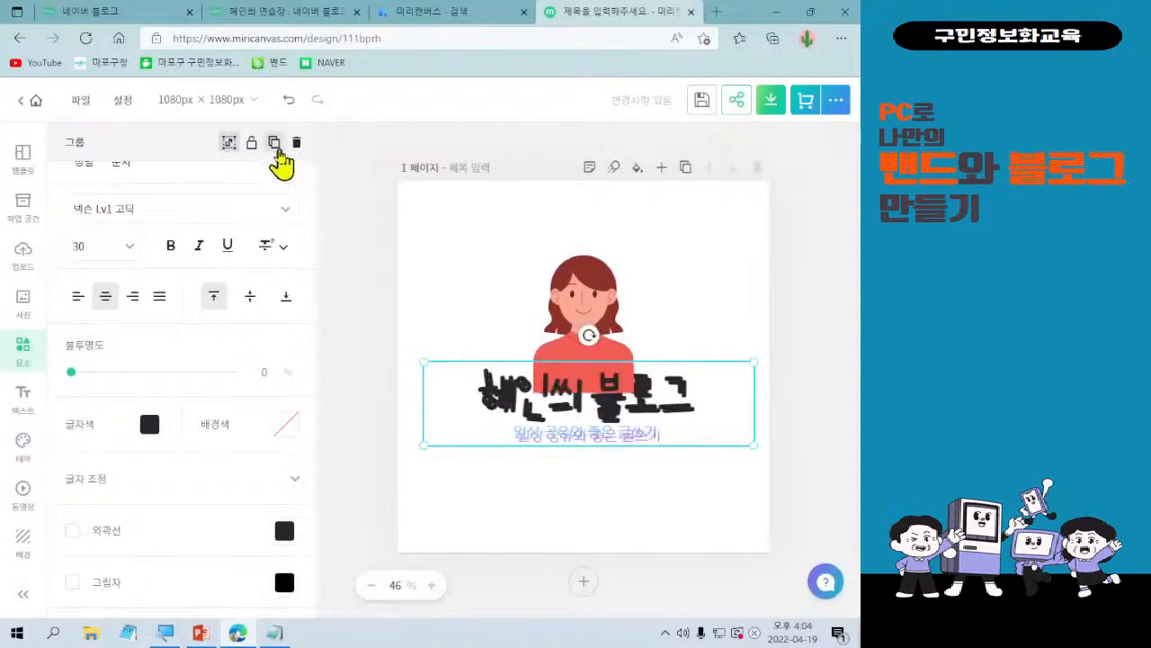
left_click(297, 143)
left_click(507, 406)
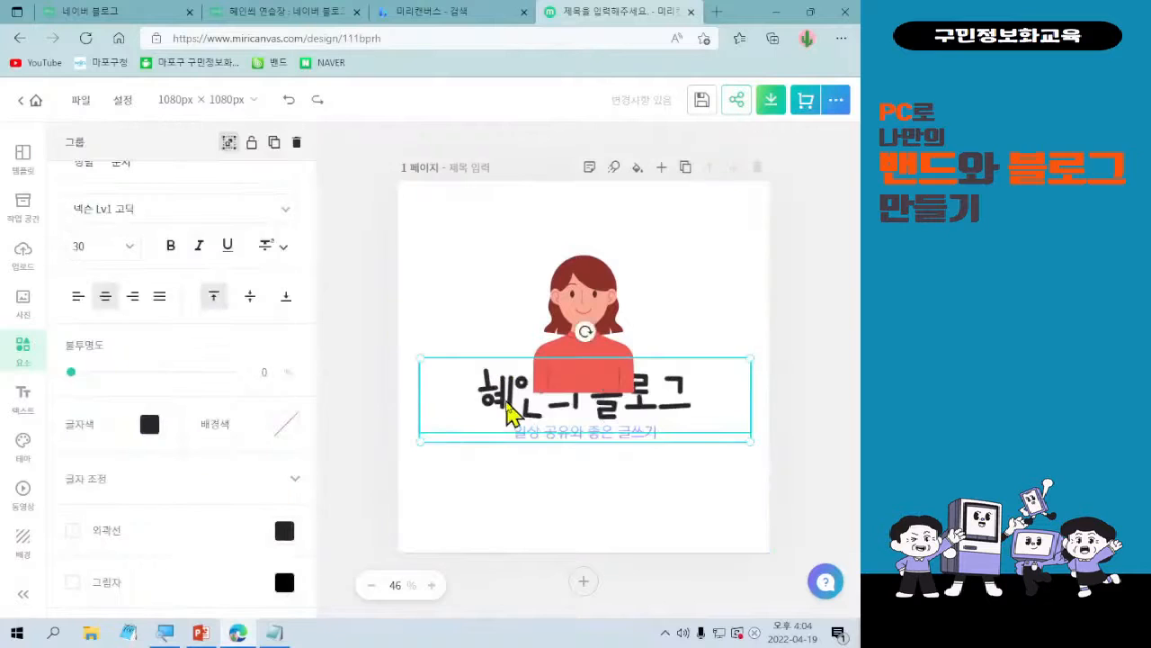
right_click(480, 416)
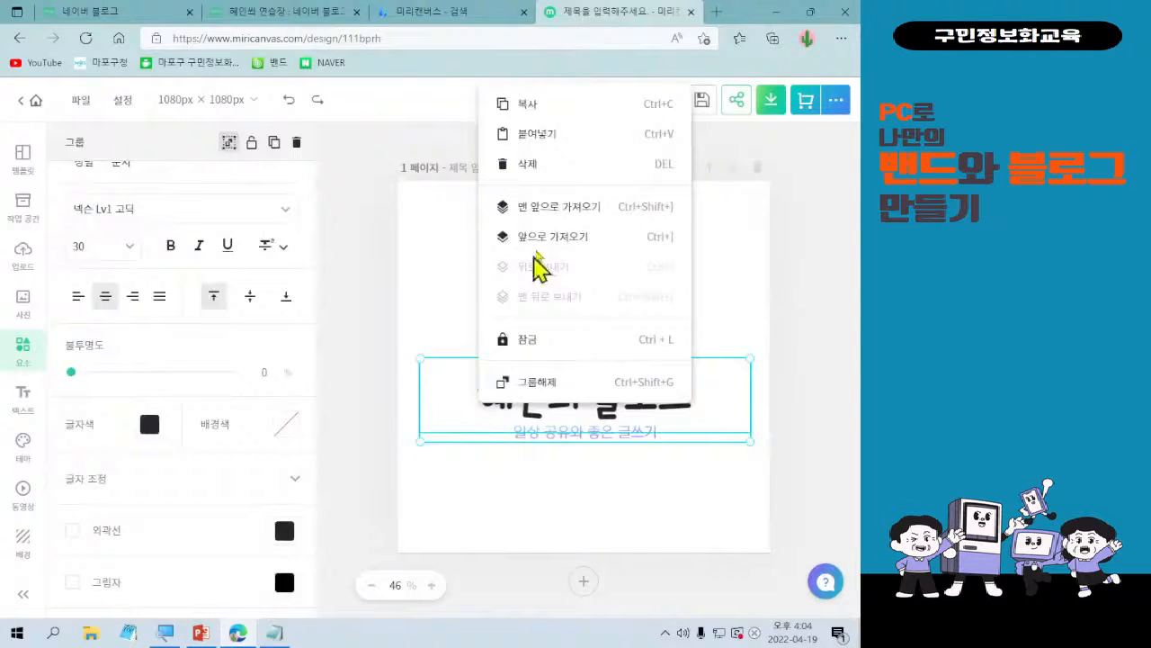
left_click(550, 209)
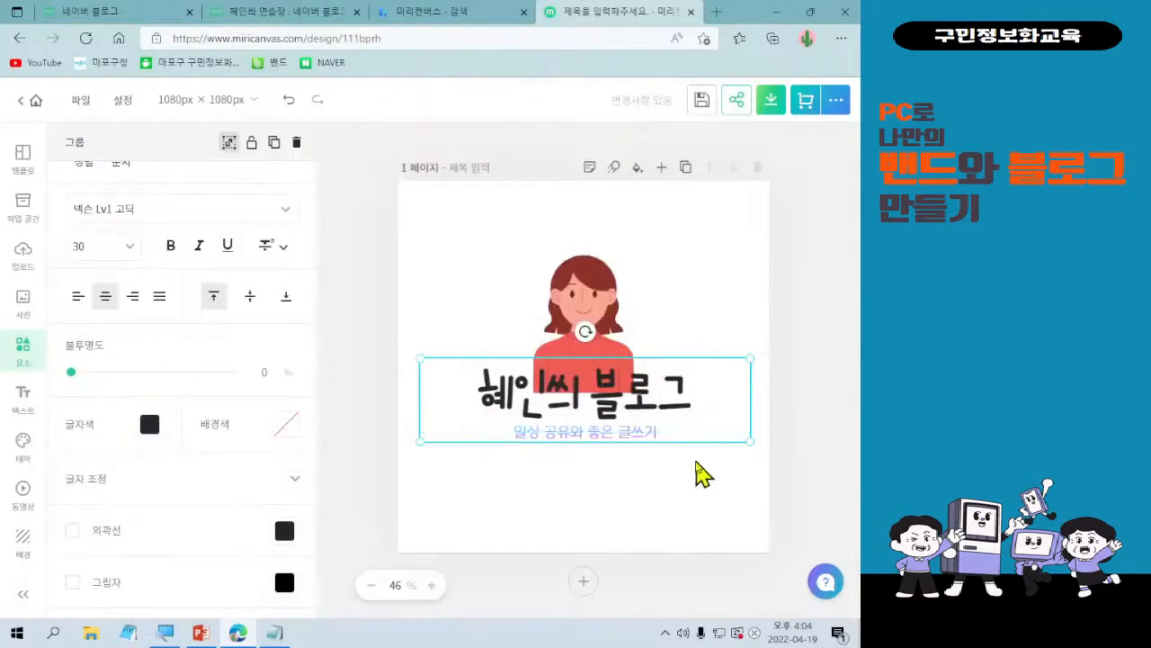
Give the blog title text an outline (외곽선) in pale yellow #FEEBB6.
left_click(668, 412)
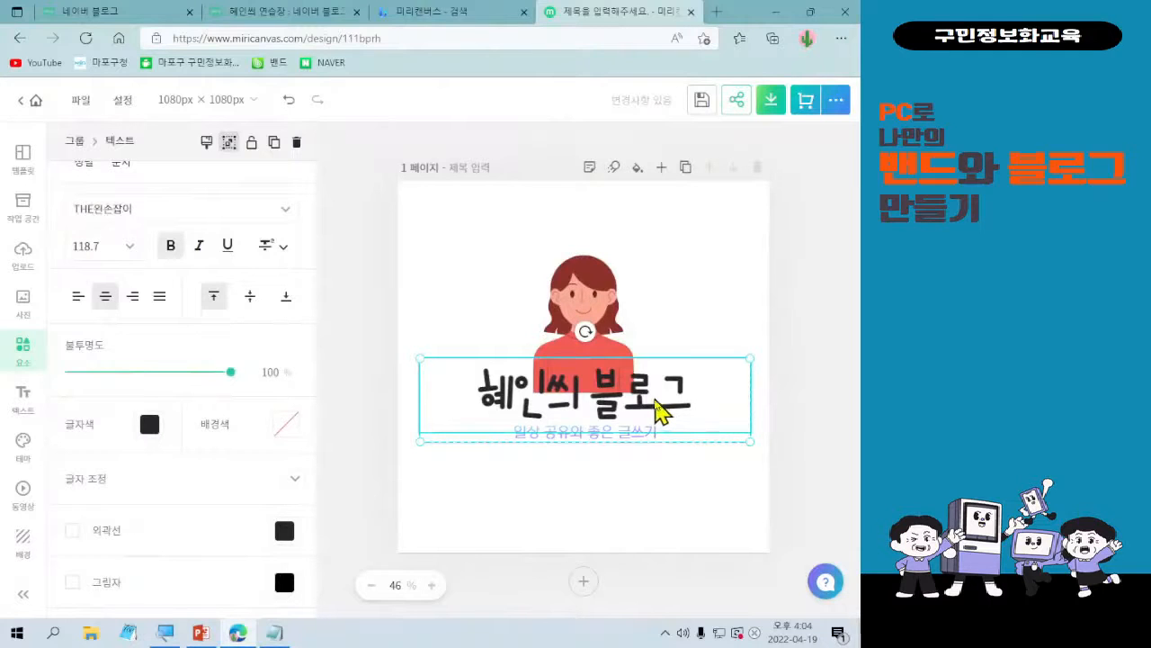
left_click(73, 532)
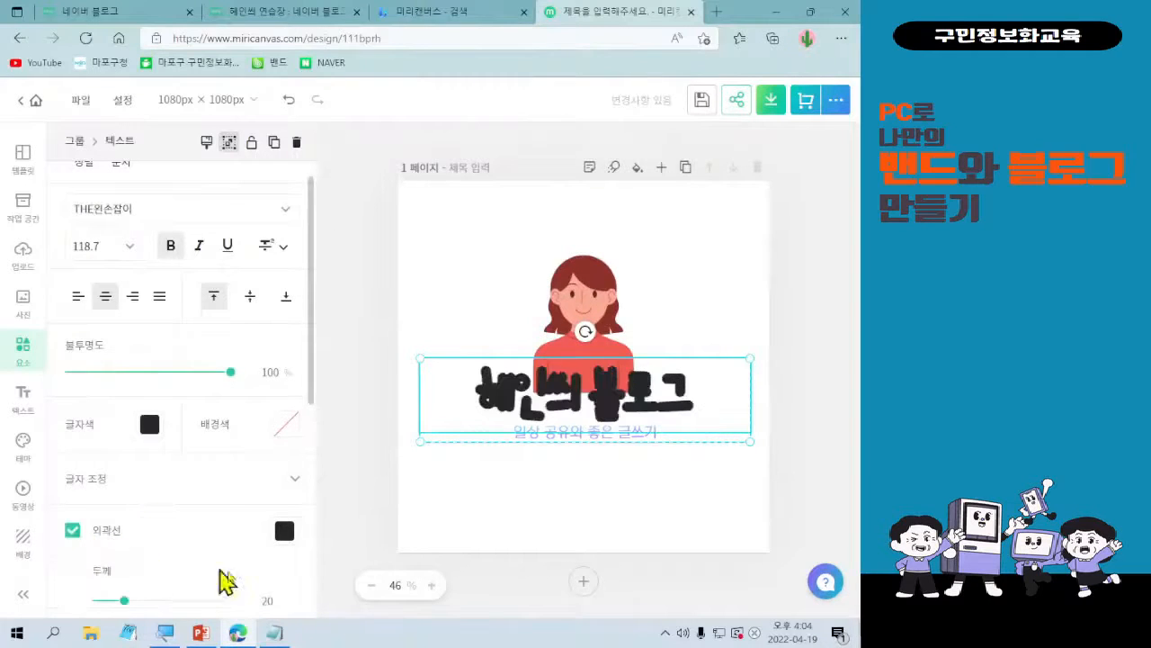
left_click(284, 536)
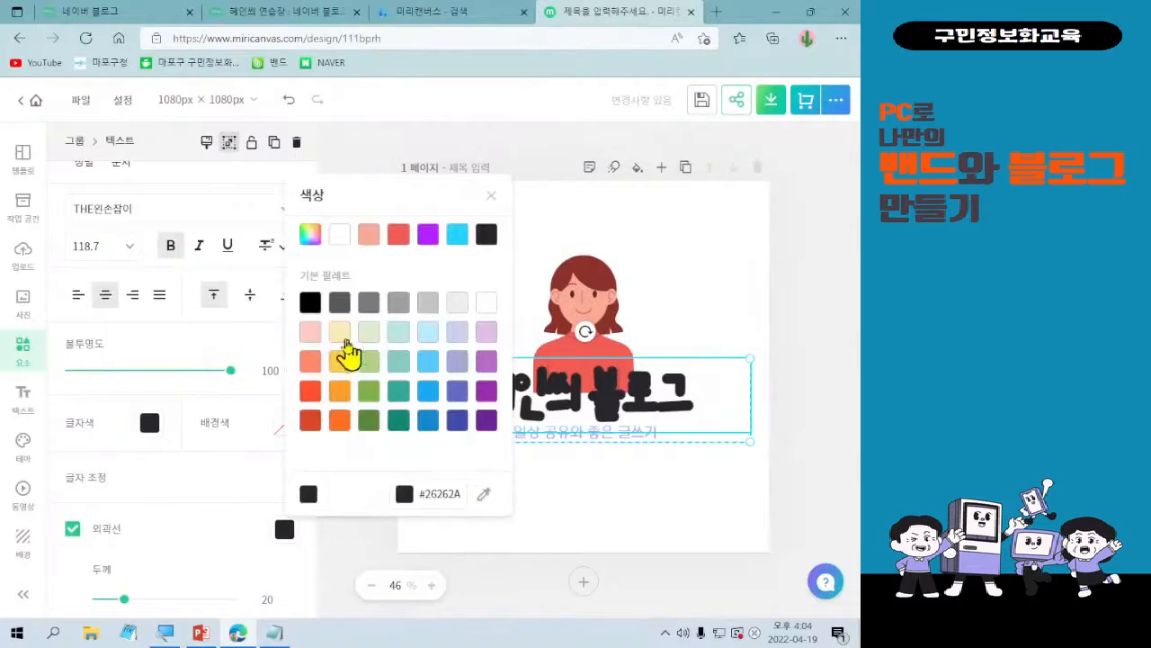
left_click(342, 336)
left_click(644, 514)
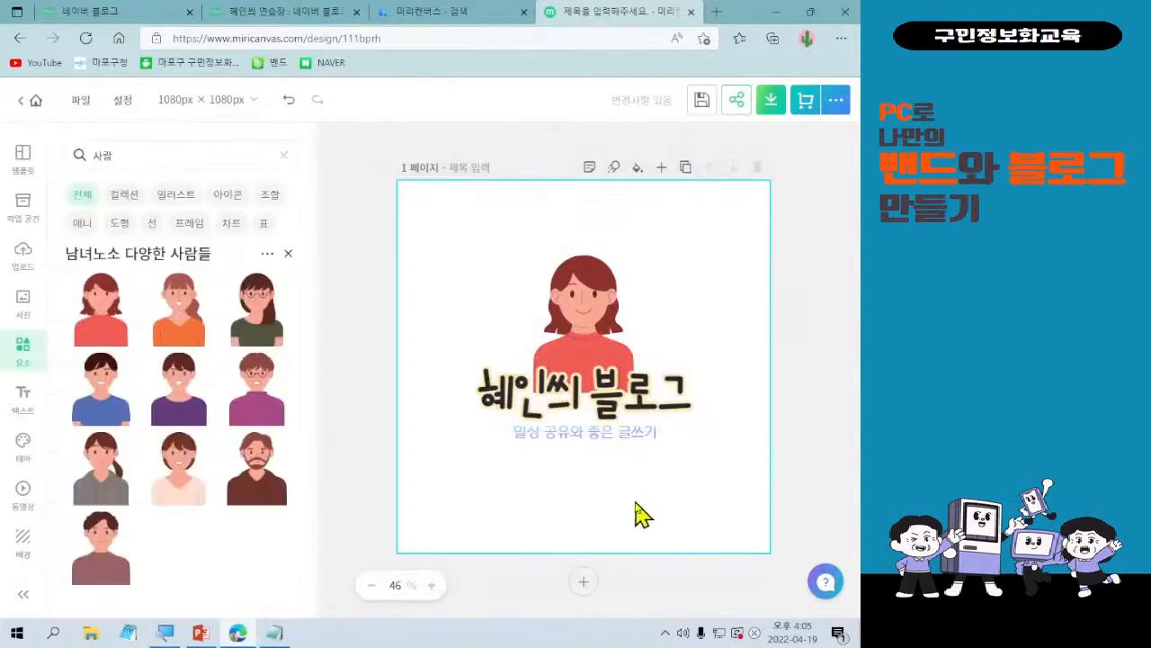
Try the Hurricane and teal gradient presets on the tagline, settling on the yellow-green sour preset with direction 81.
left_click(551, 441)
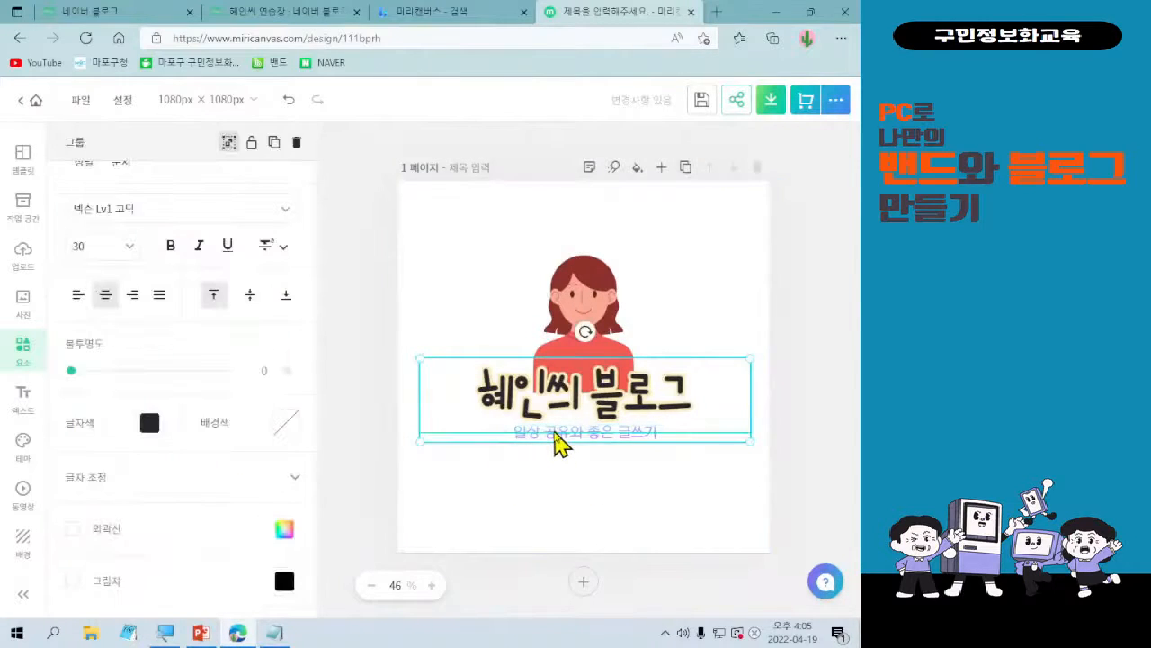
left_click(555, 439)
scroll(226, 576, "down", 3)
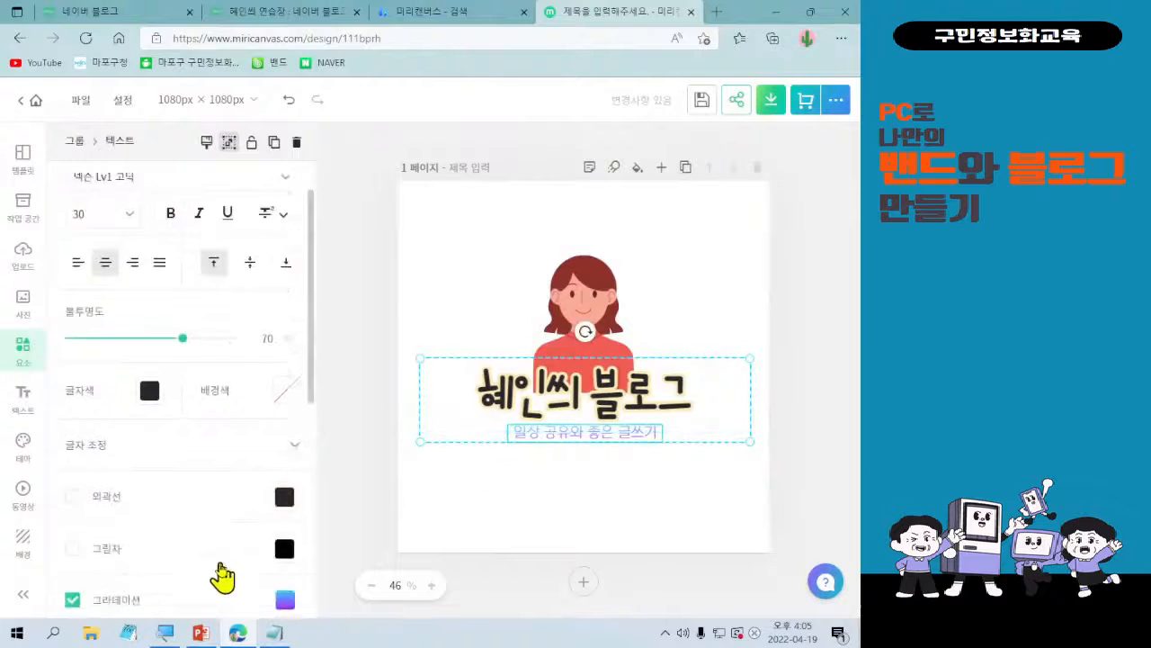
left_click(286, 430)
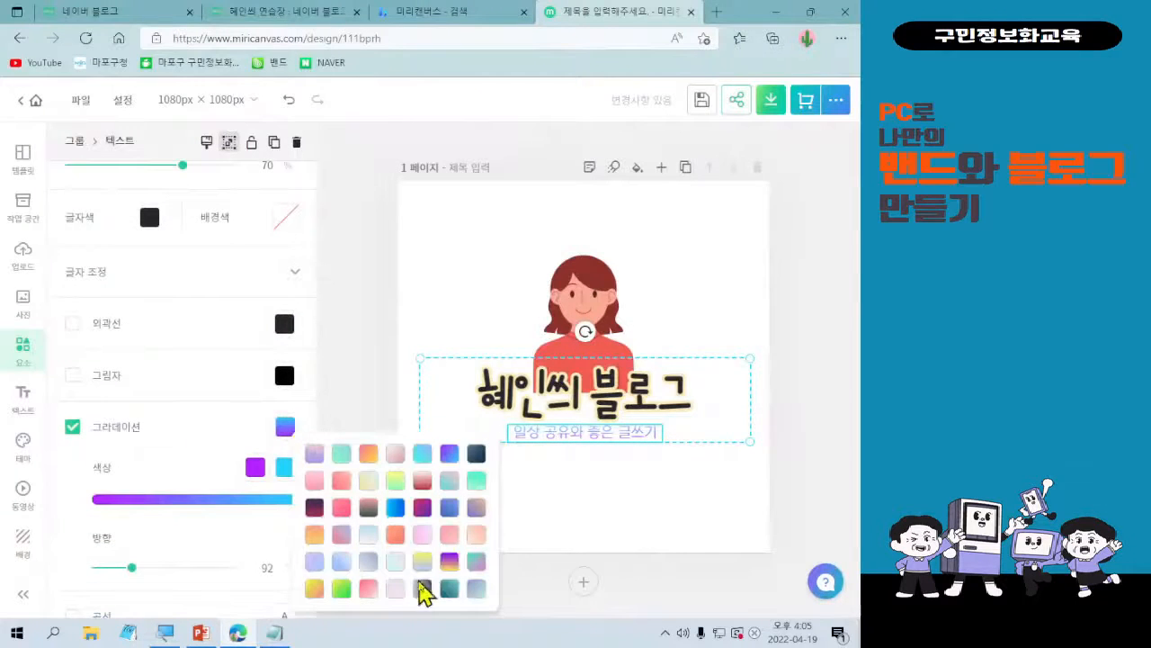
left_click(476, 456)
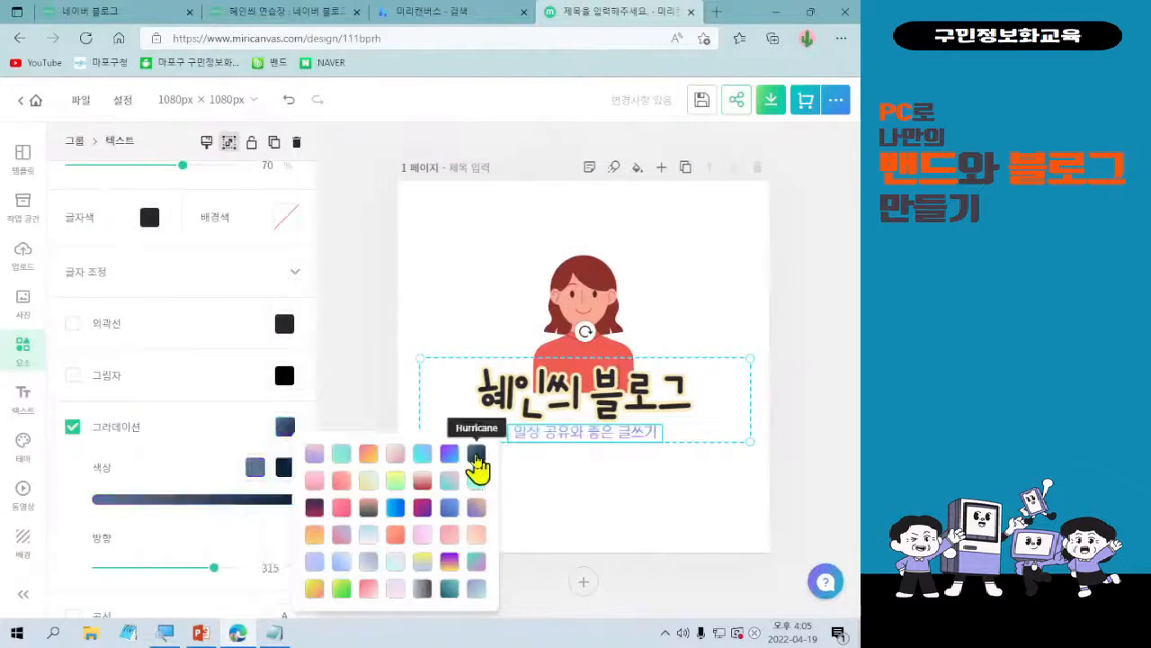
left_click(450, 592)
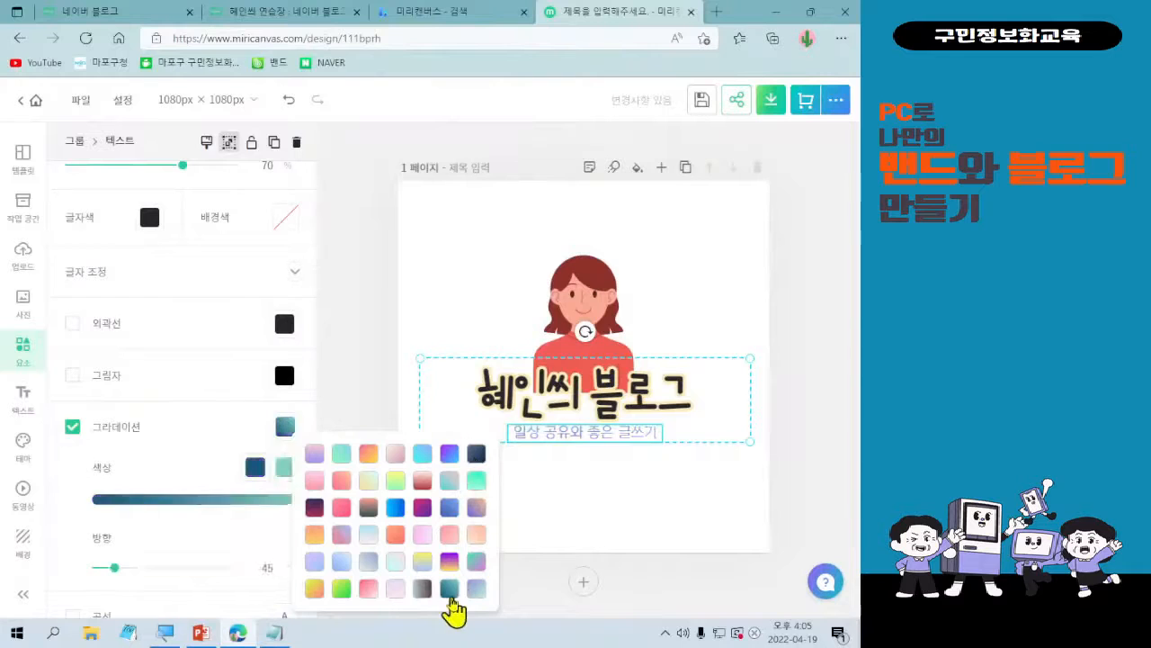
left_click(341, 592)
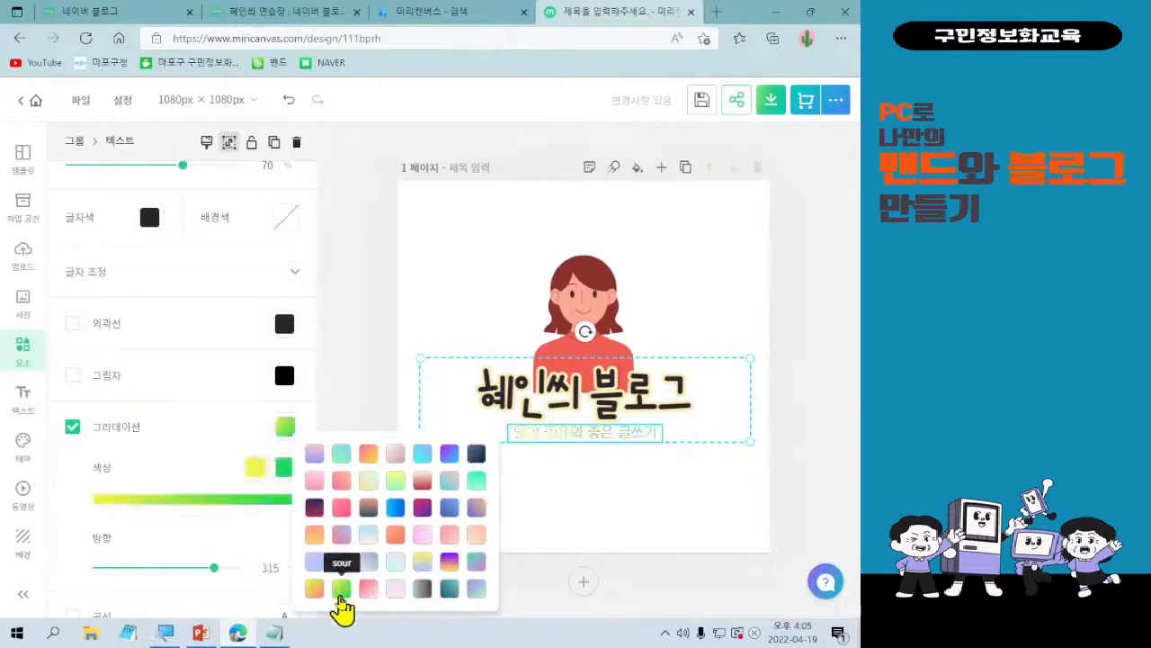
left_click(181, 461)
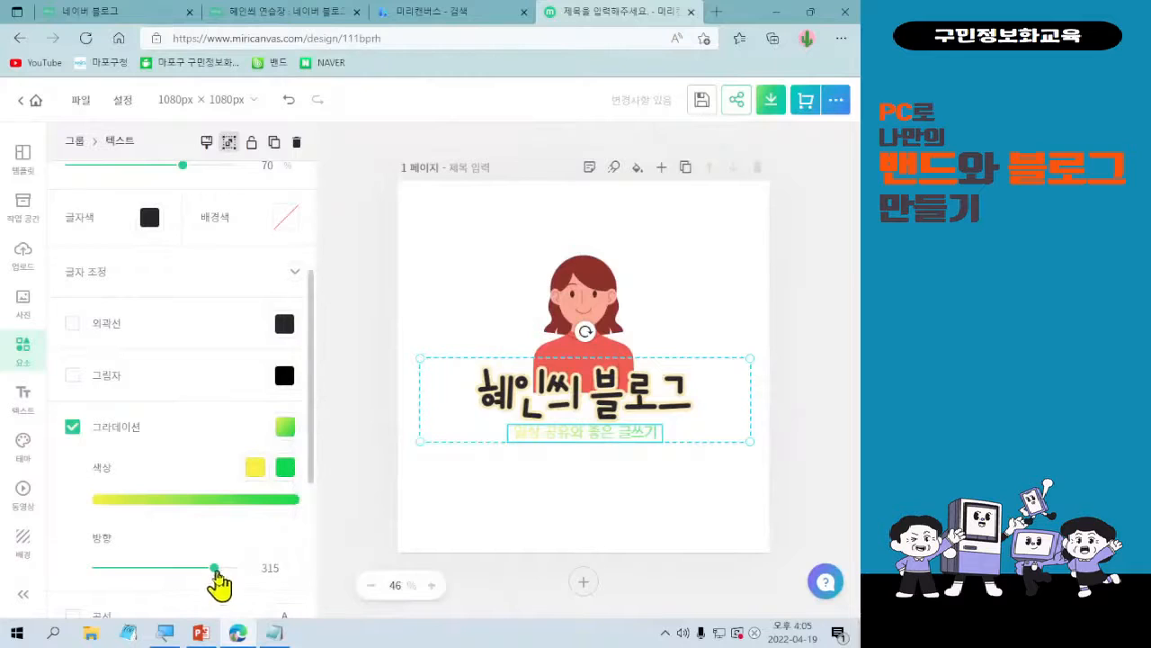
left_click_drag(218, 574, 131, 591)
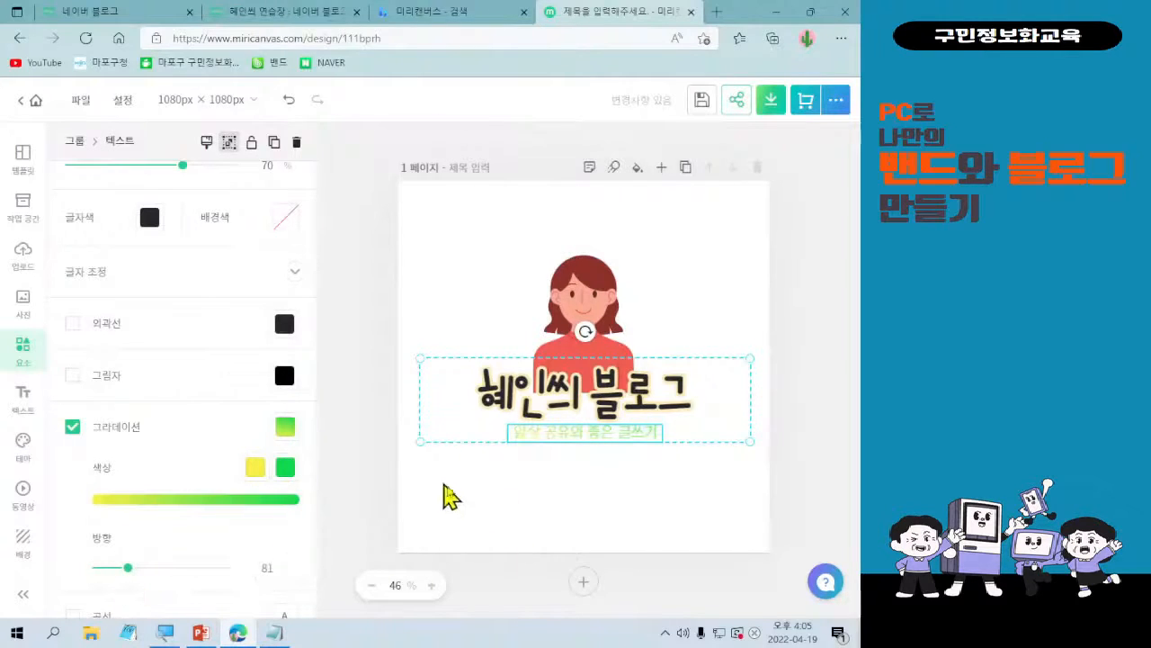
Change the blog title's outline colour to light green #AFD485.
left_click(513, 405)
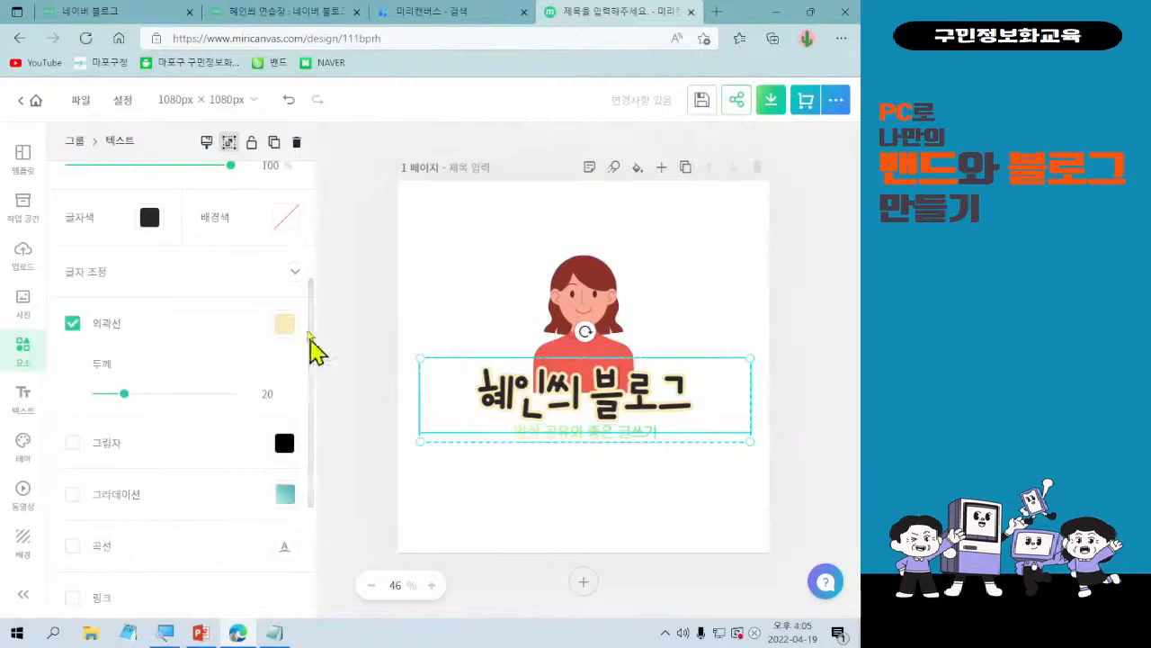
left_click(284, 326)
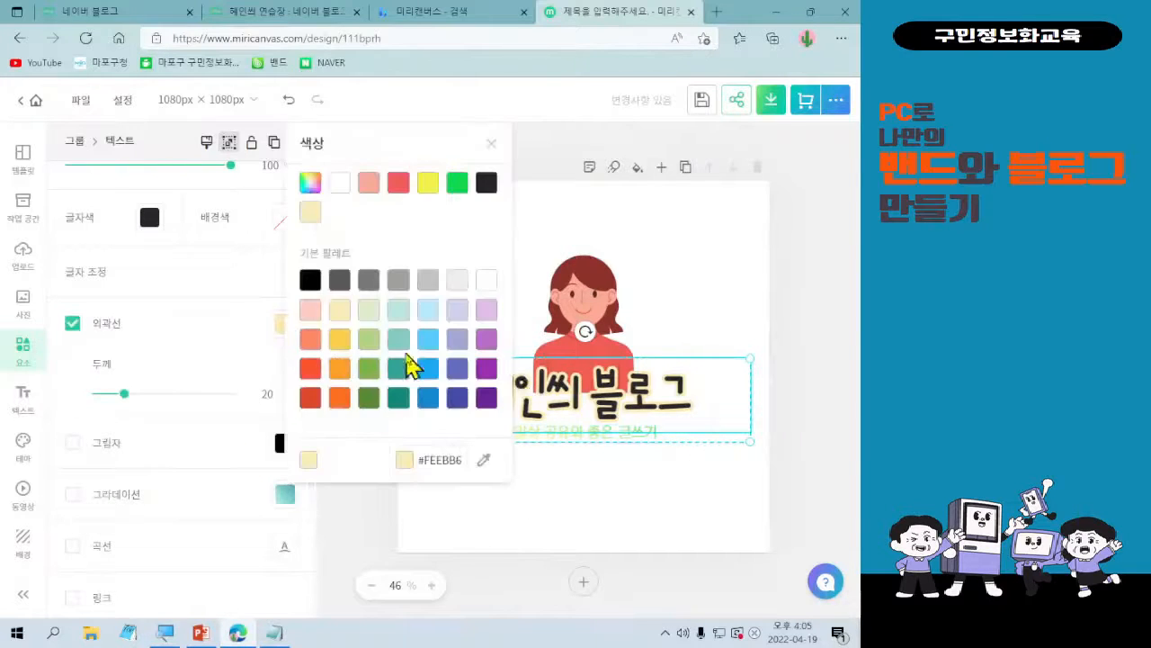
left_click(366, 363)
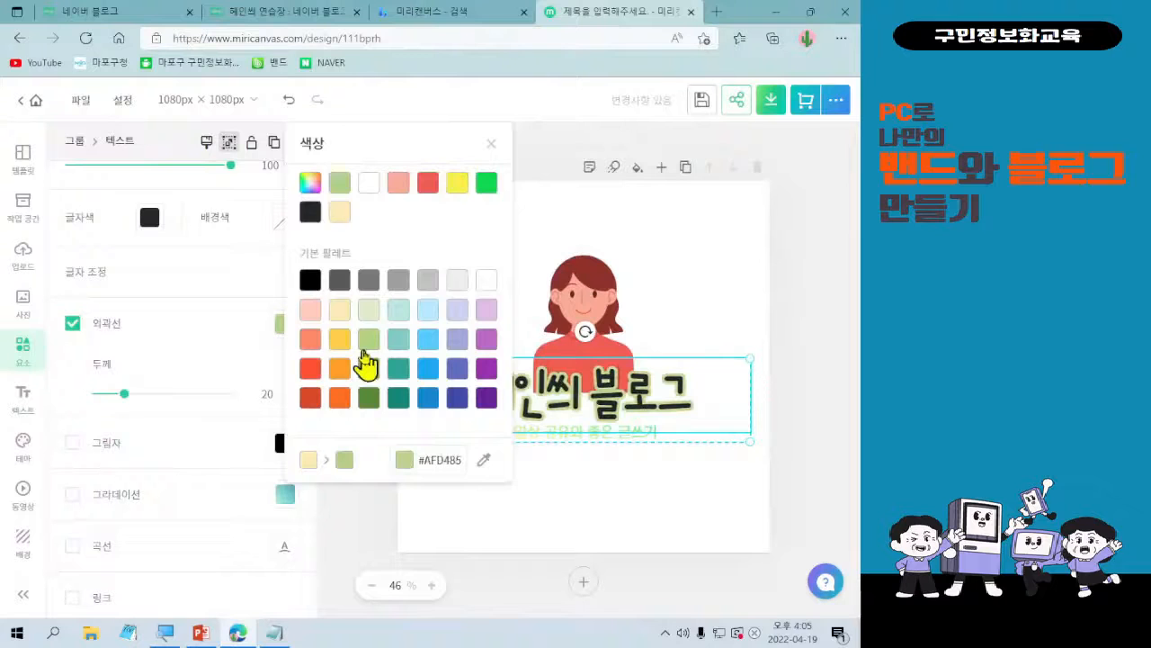
Try dark green #568A35 and pale green #DDECCA for the blog title's outline, returning to light green #AFD485.
left_click(369, 398)
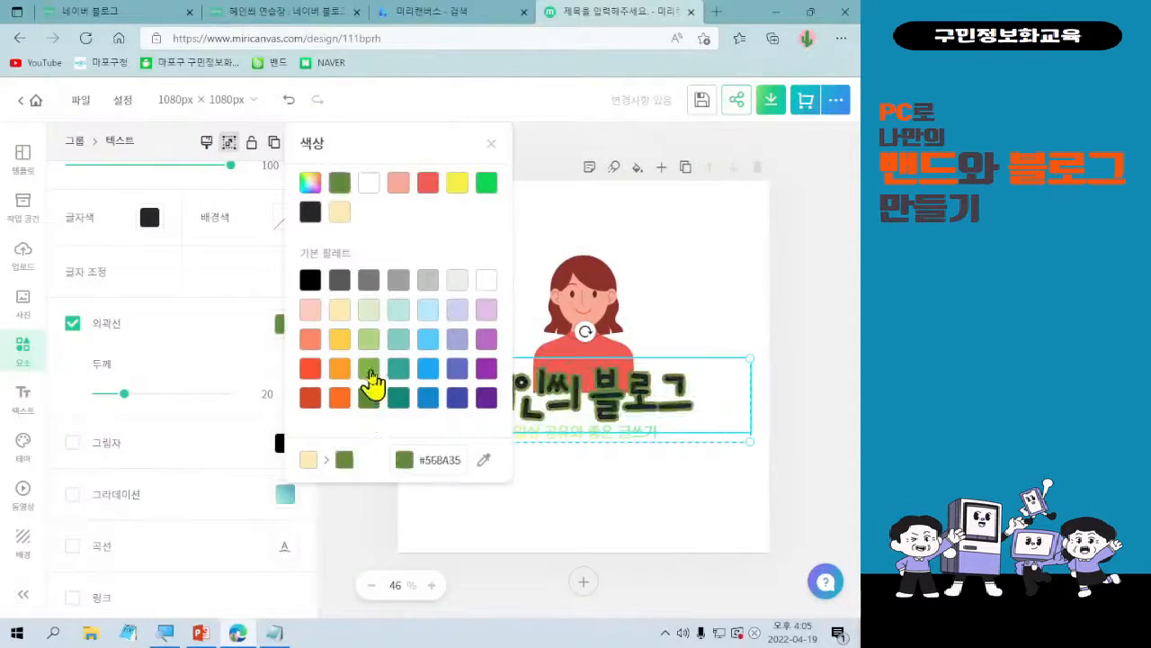
left_click(368, 315)
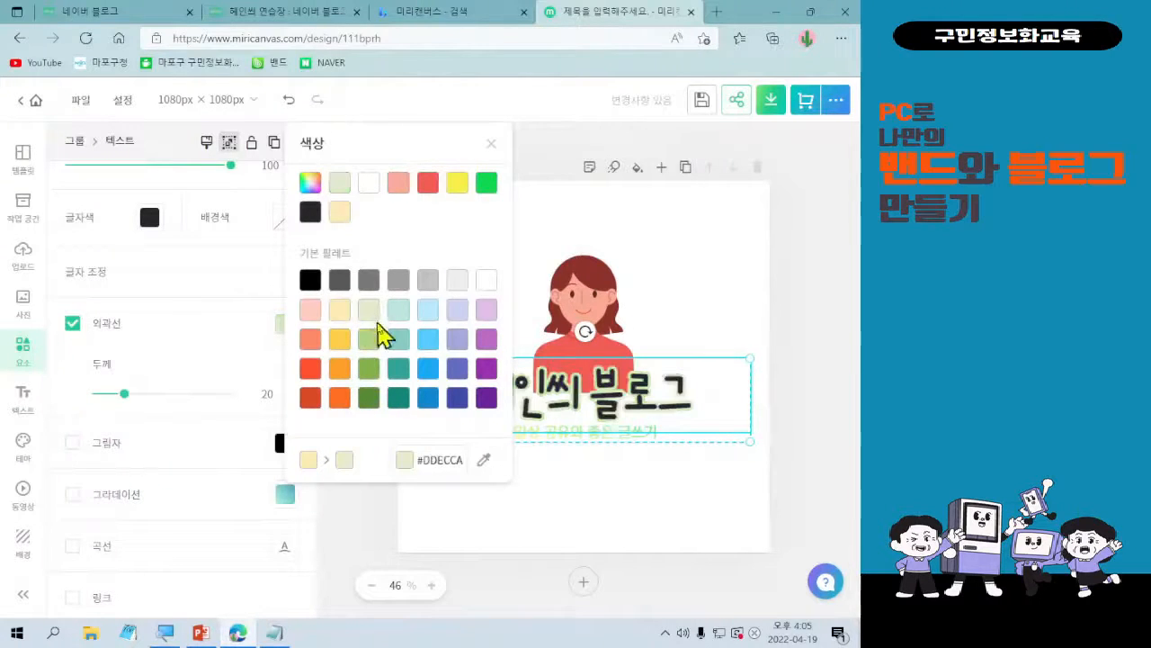
left_click(369, 346)
left_click(576, 565)
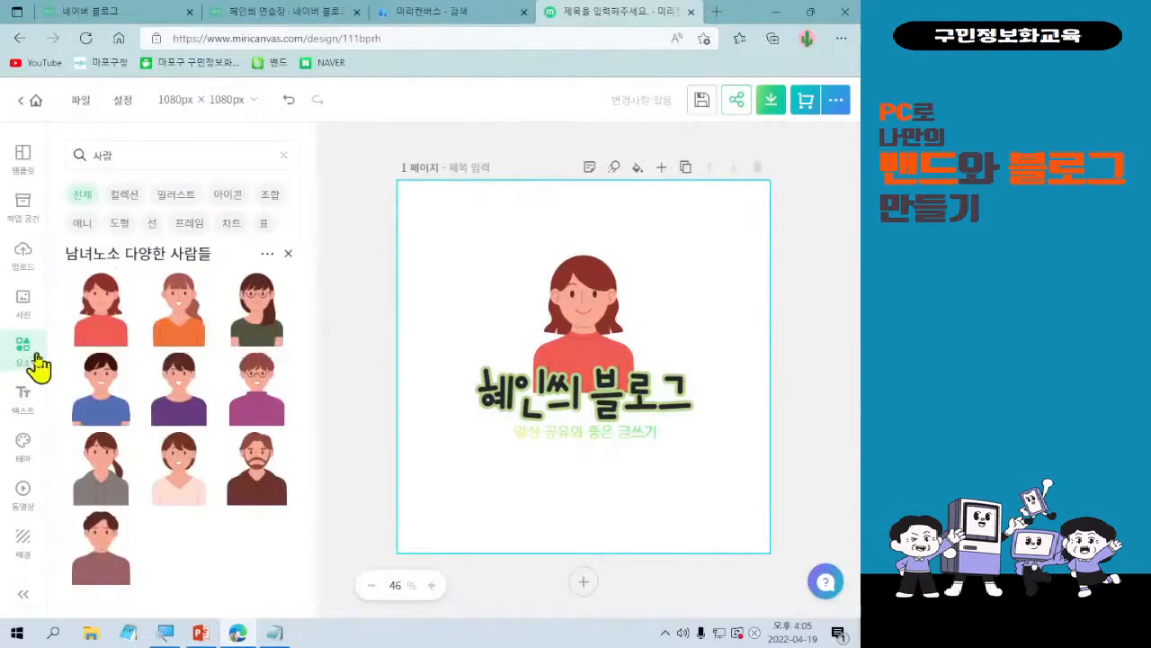
Clear the element search, try the uploaded Christmas tree picture moved and enlarged on the canvas, and delete it.
left_click(286, 159)
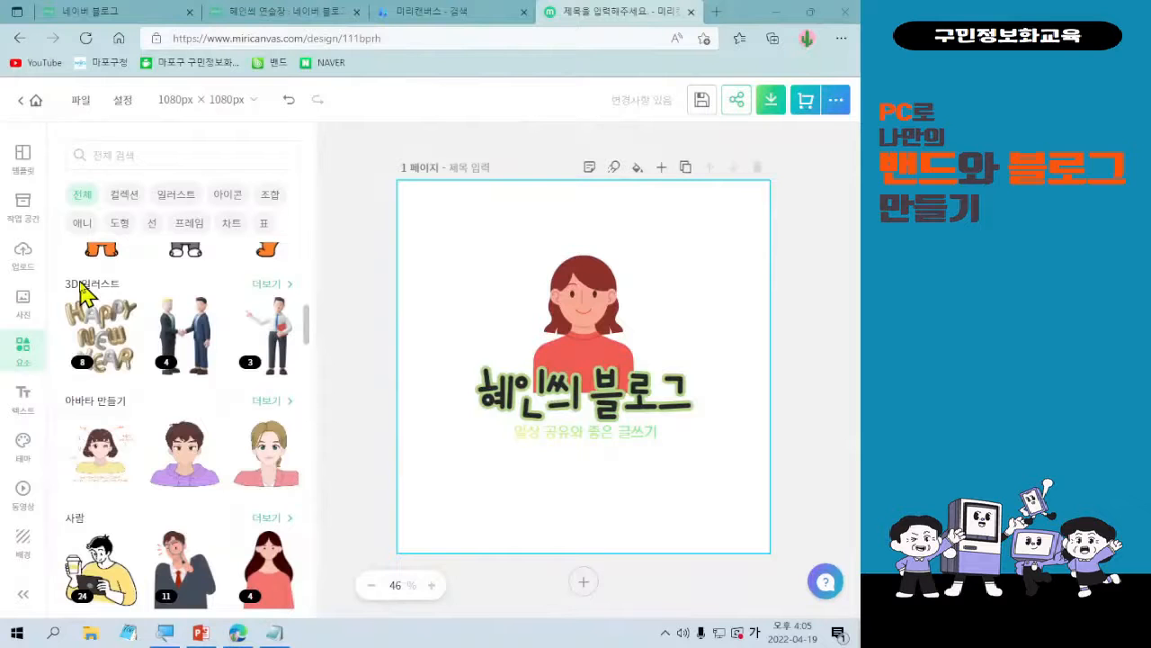
left_click(29, 257)
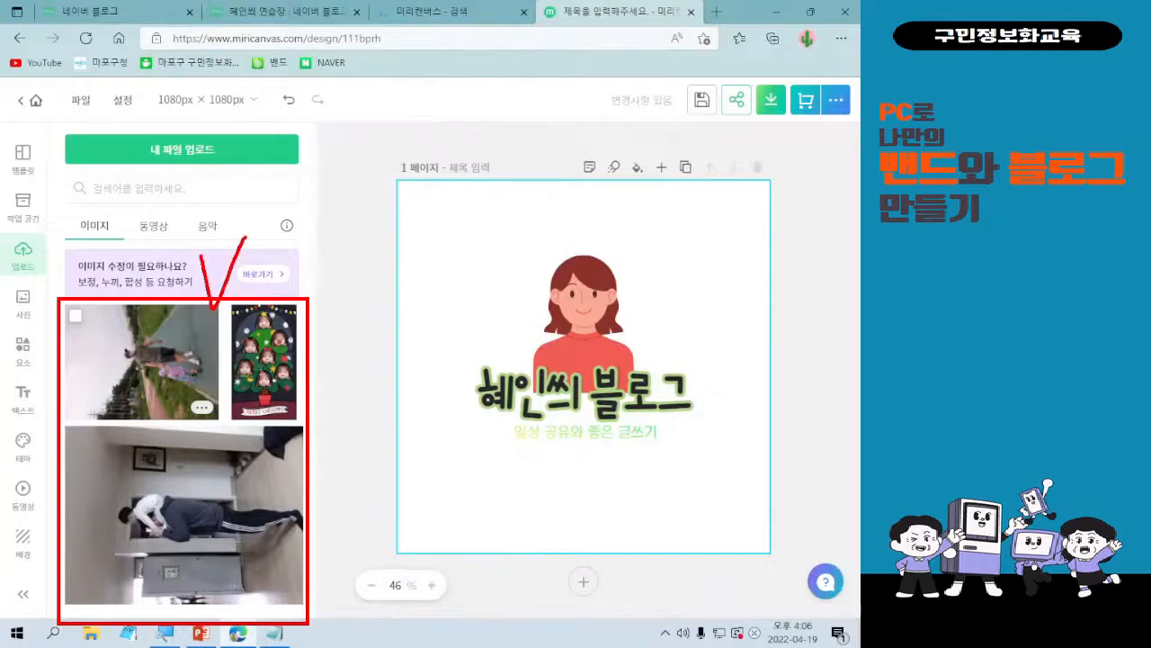
left_click(260, 378)
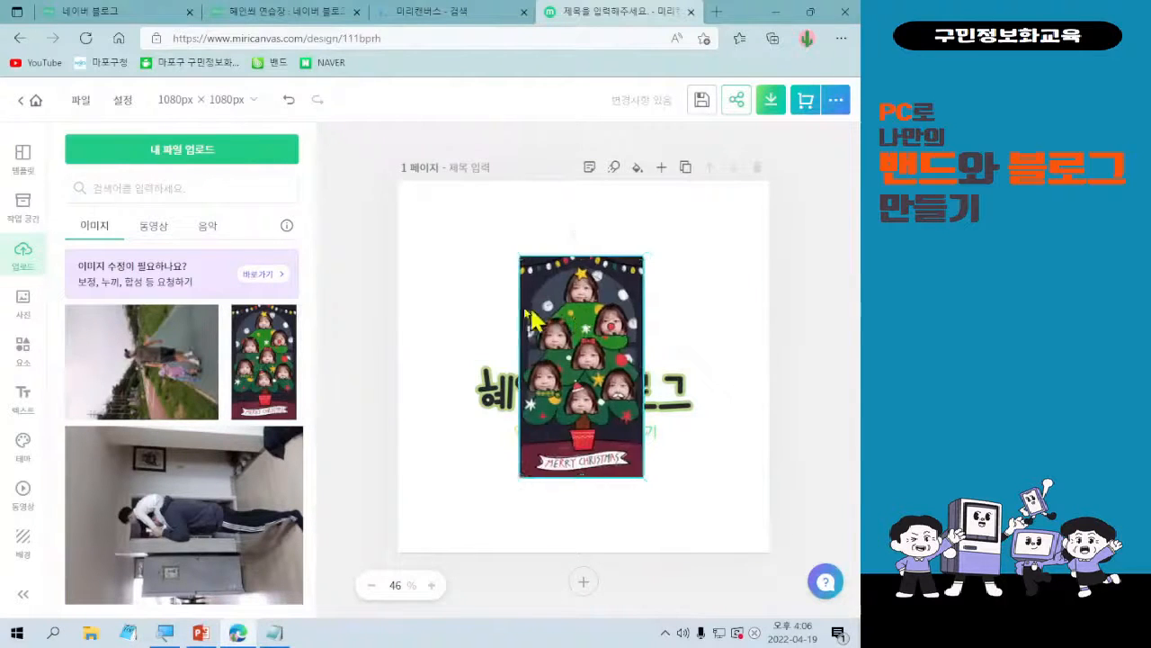
left_click_drag(592, 324, 472, 301)
left_click_drag(538, 454, 671, 577)
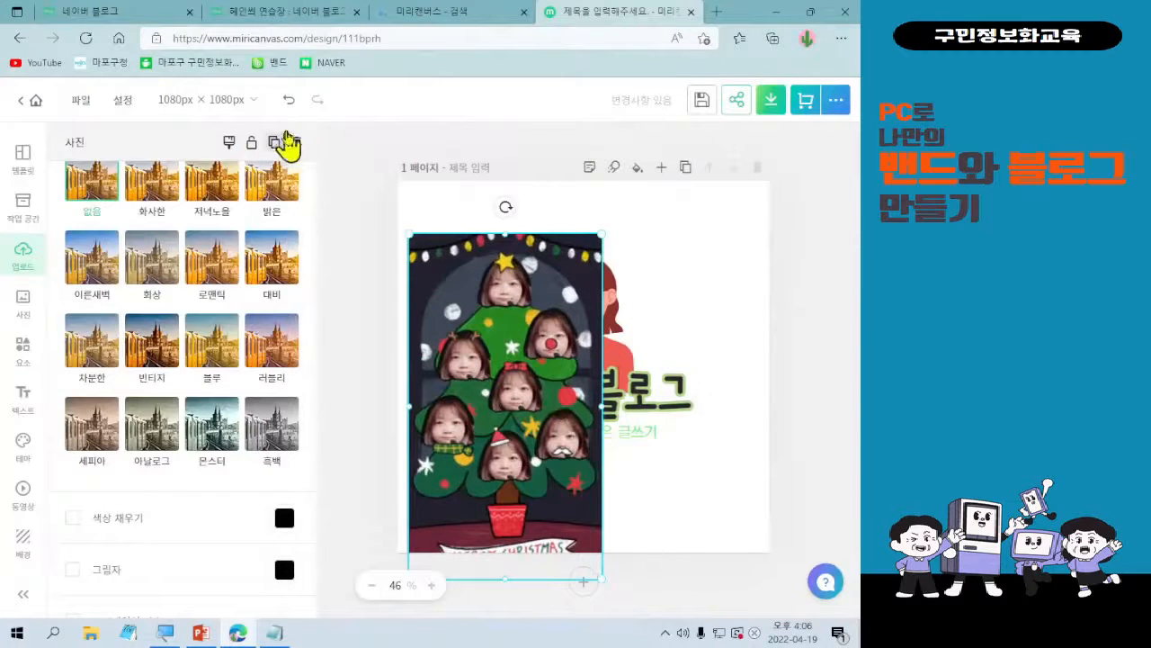
left_click(298, 143)
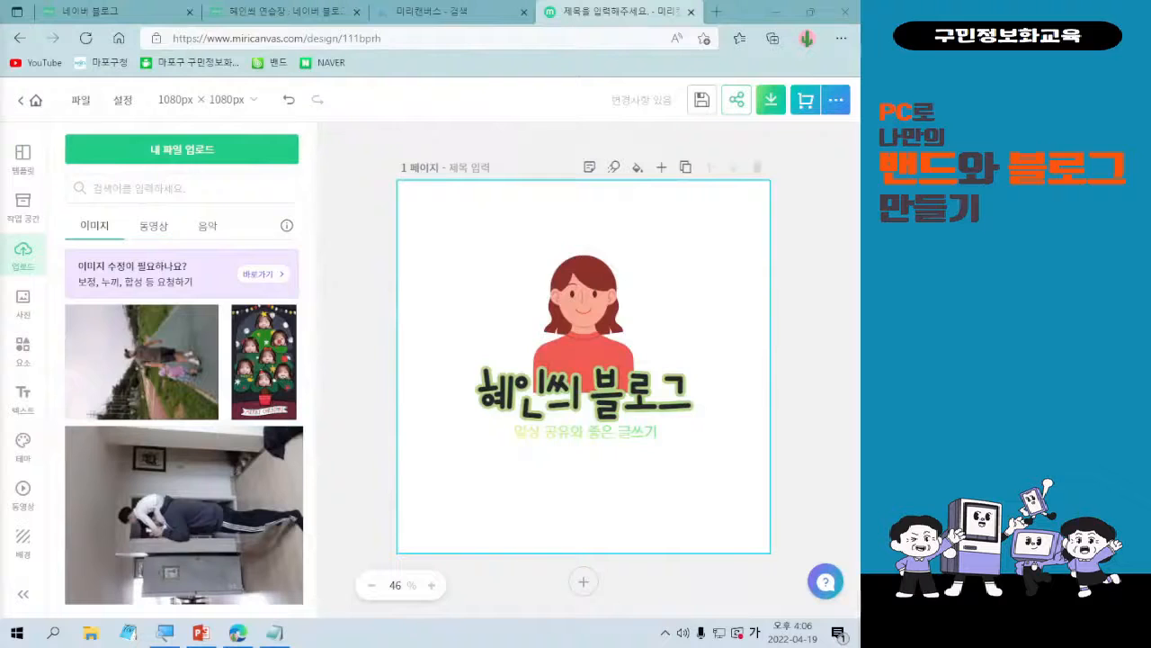
Add the recently used pink hearts element, shrink it and place it beside the woman's head.
left_click(25, 355)
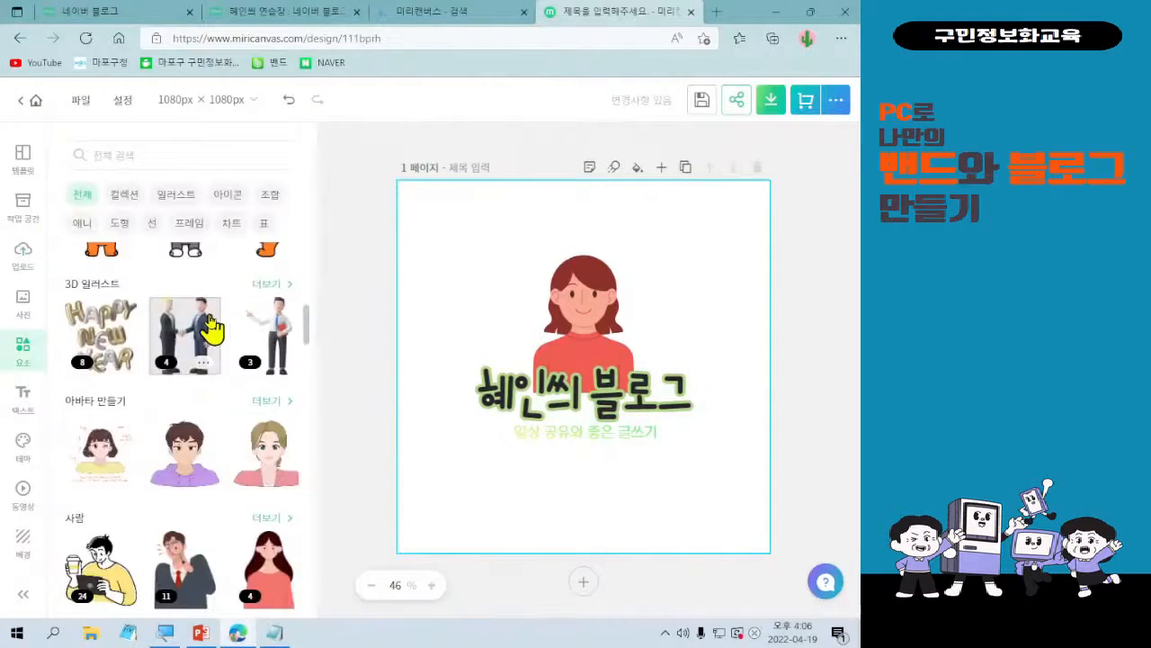
scroll(207, 334, "down", 1)
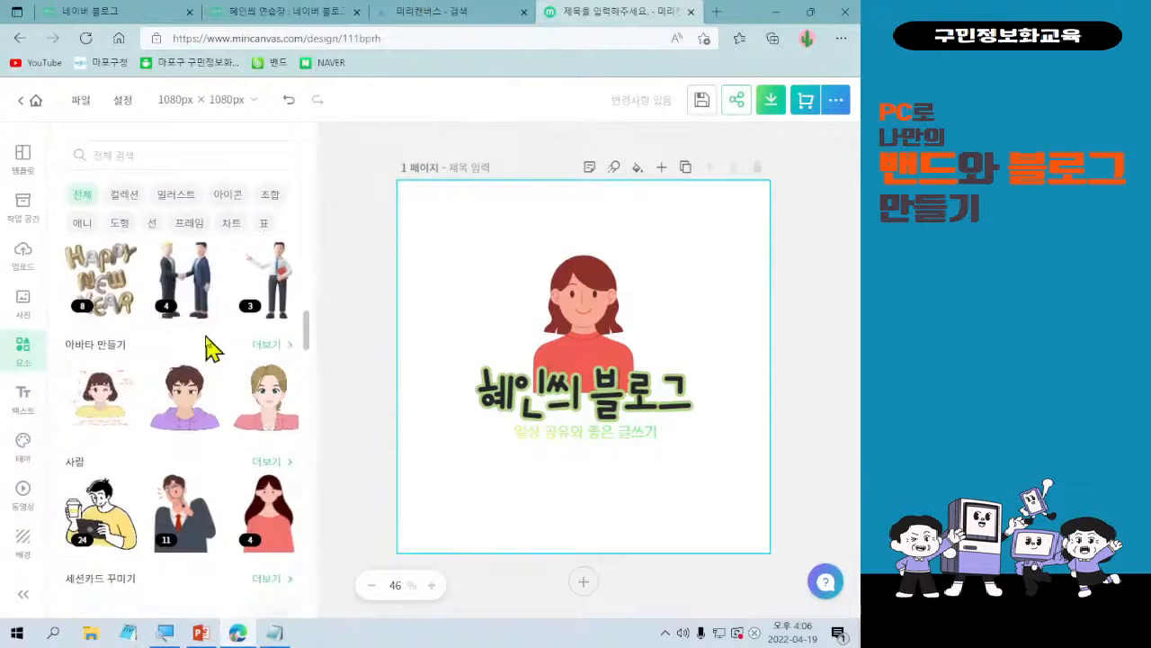
scroll(214, 347, "up", 4)
scroll(209, 347, "up", 1)
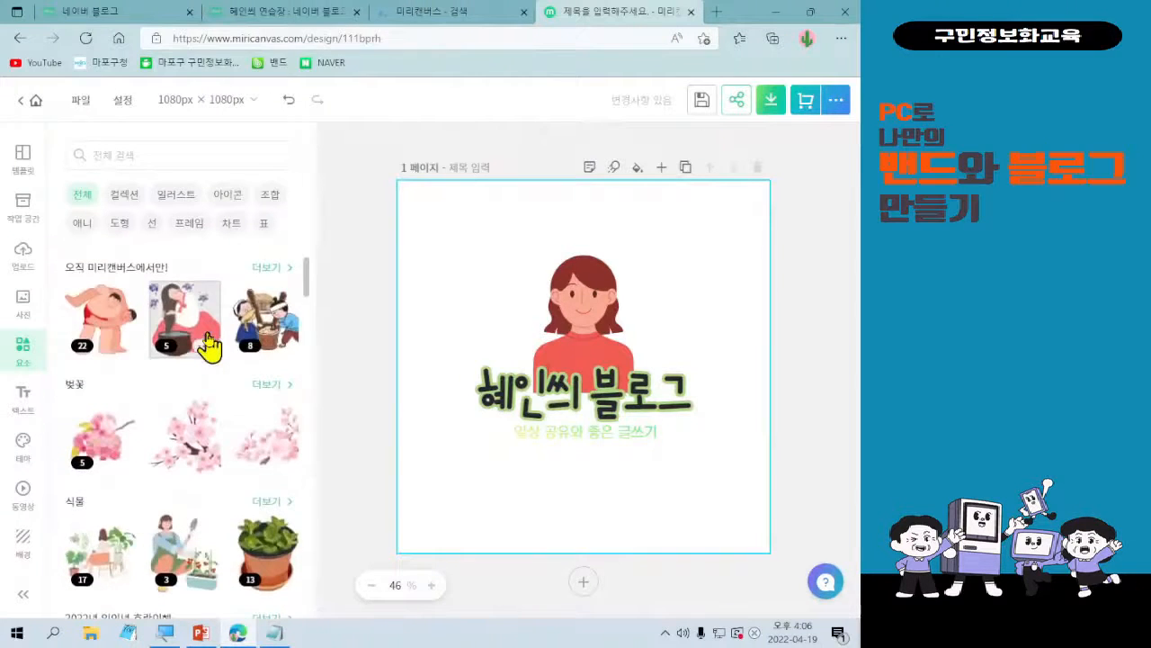
scroll(210, 344, "up", 1)
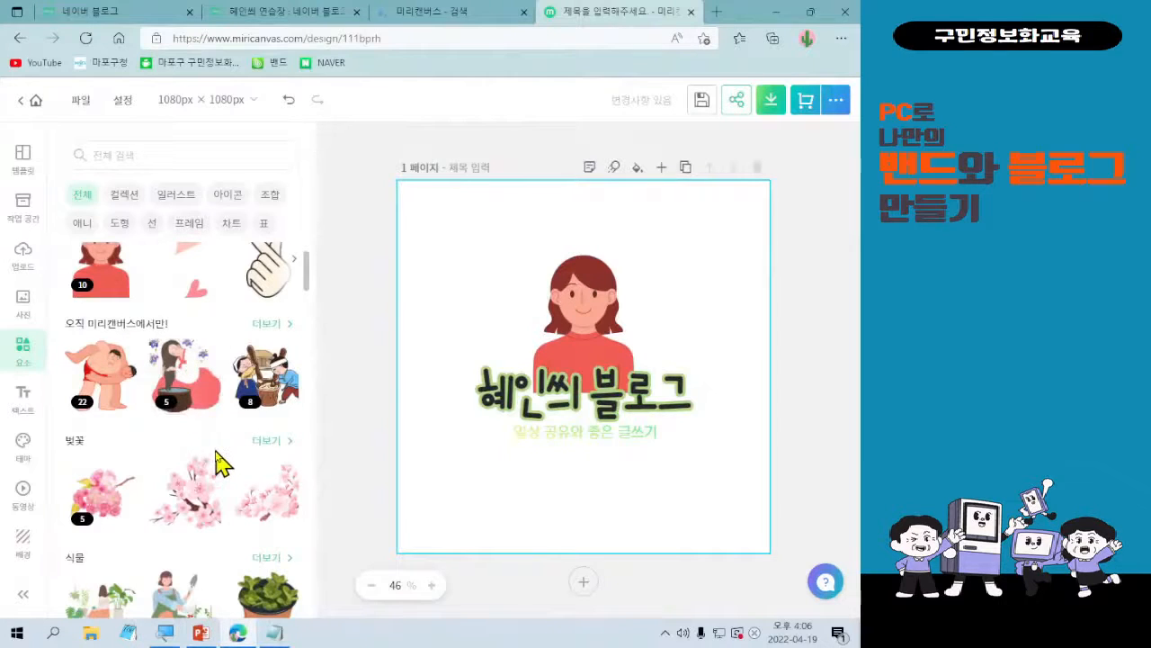
scroll(216, 458, "up", 1)
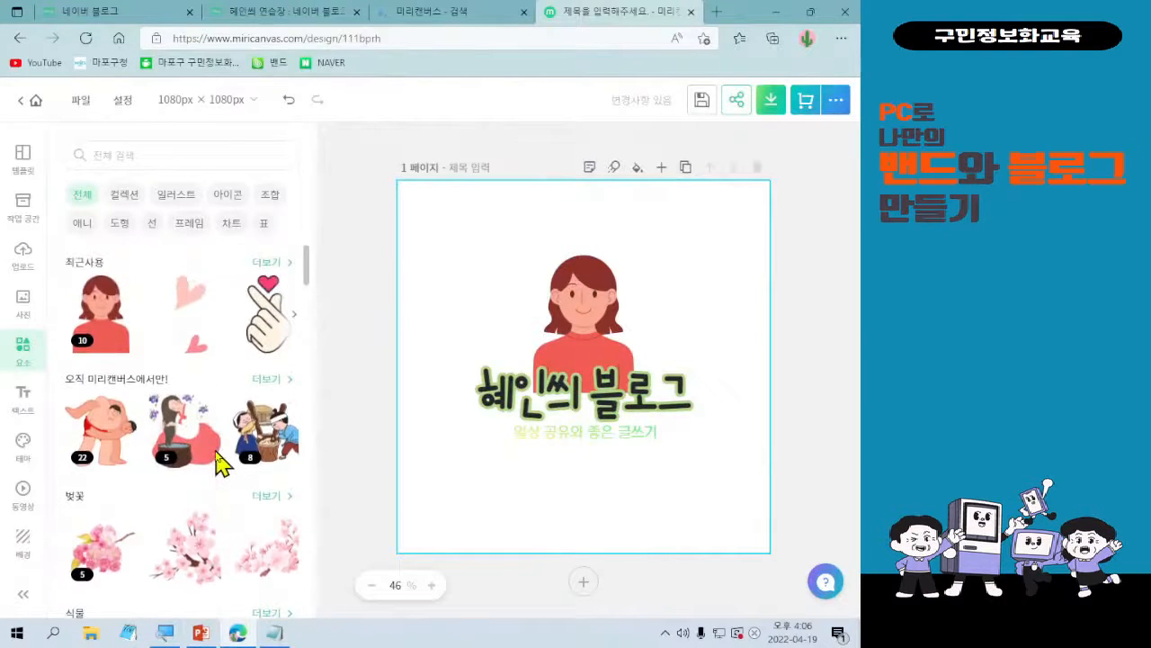
left_click(193, 316)
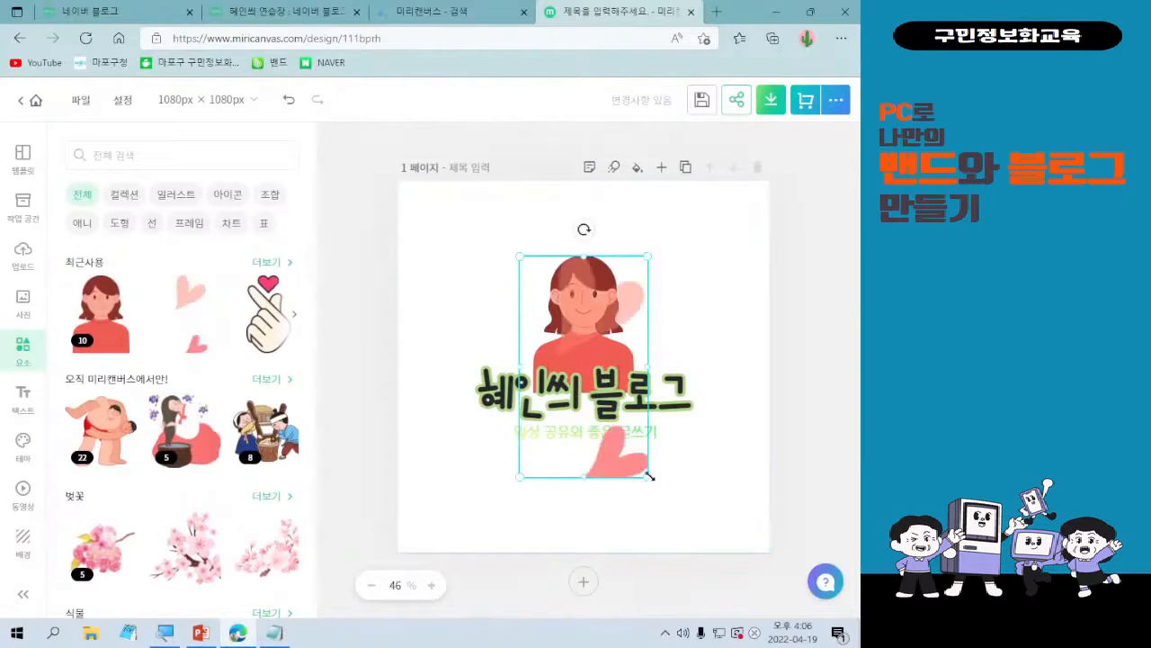
left_click_drag(647, 476, 540, 348)
left_click_drag(540, 288, 637, 282)
left_click(752, 308)
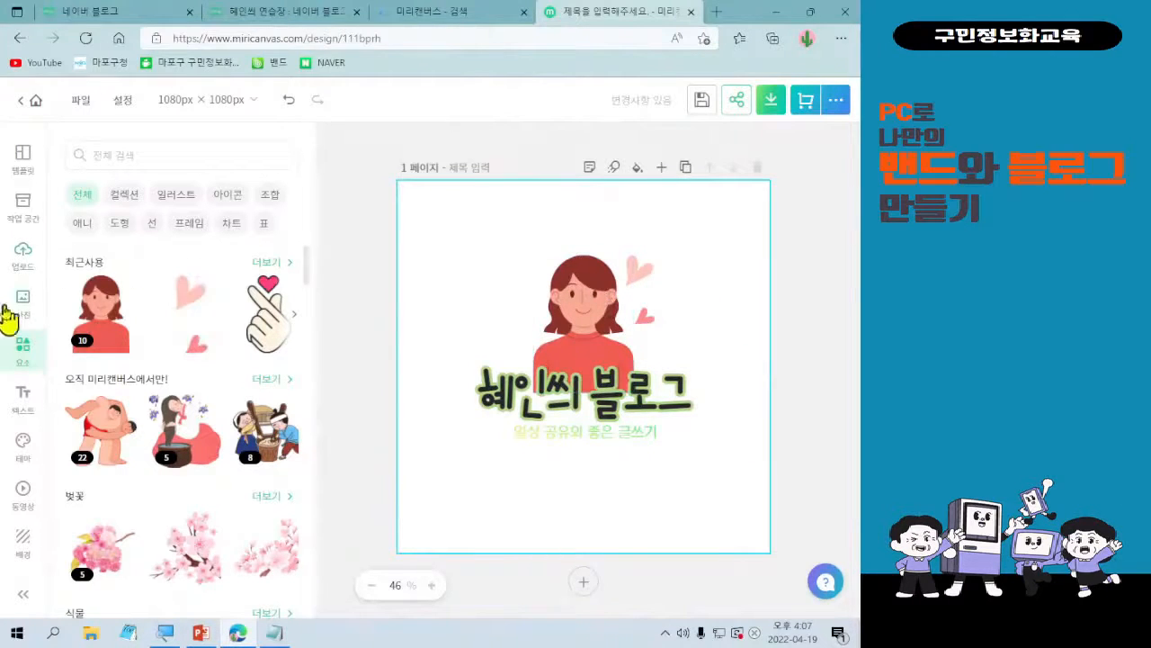
Upload the heart-shaped daisies photo from the 다운로드 folder to the image library and check its file options.
left_click(23, 261)
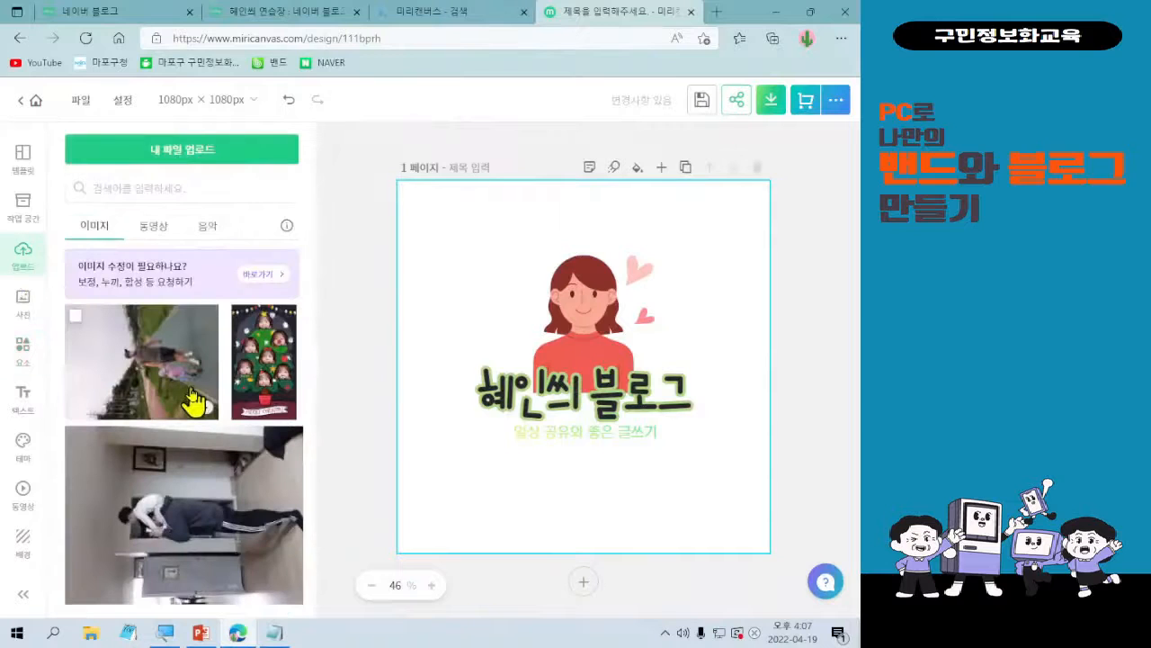
left_click(264, 278)
left_click(62, 185)
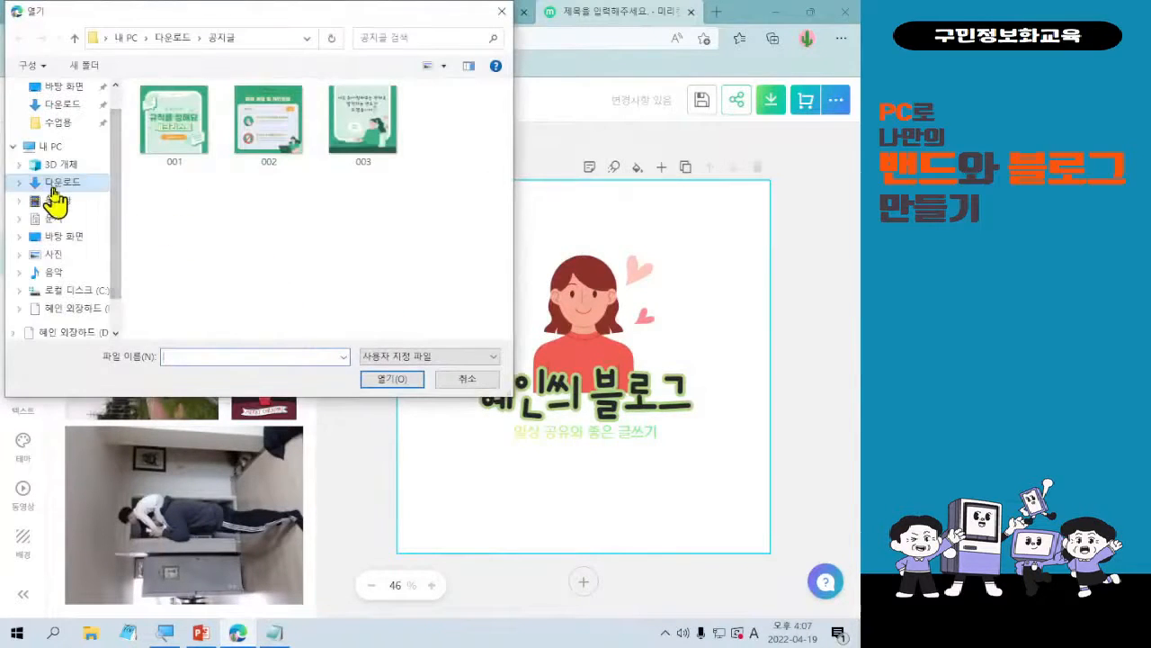
left_click(266, 212)
double_click(266, 212)
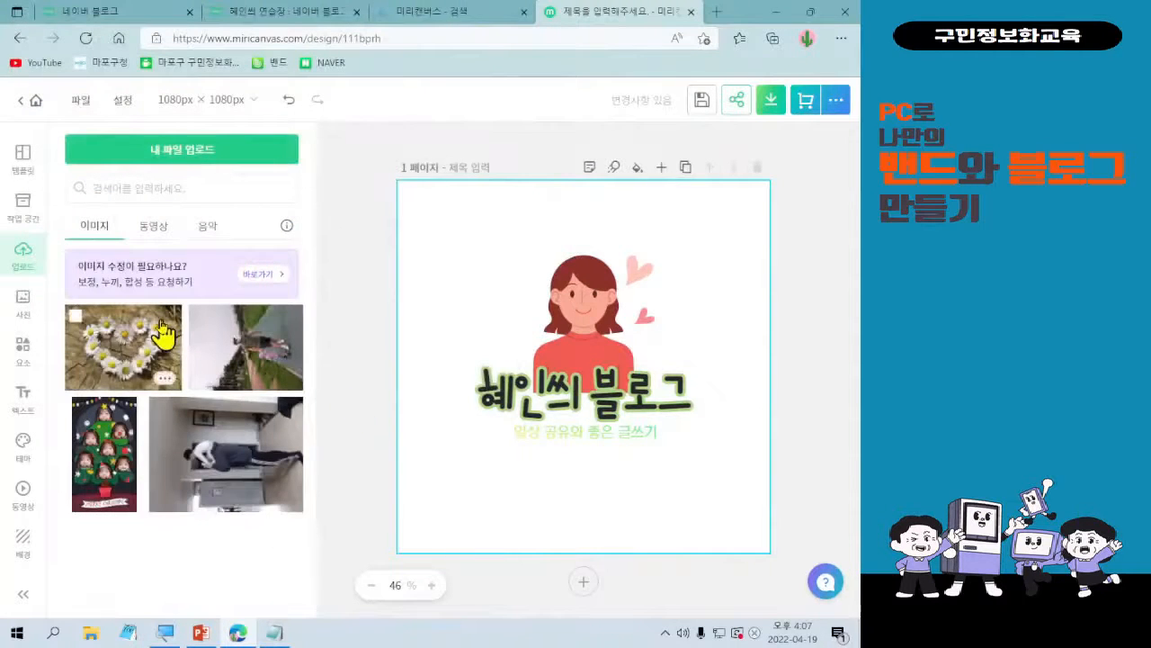
left_click(165, 385)
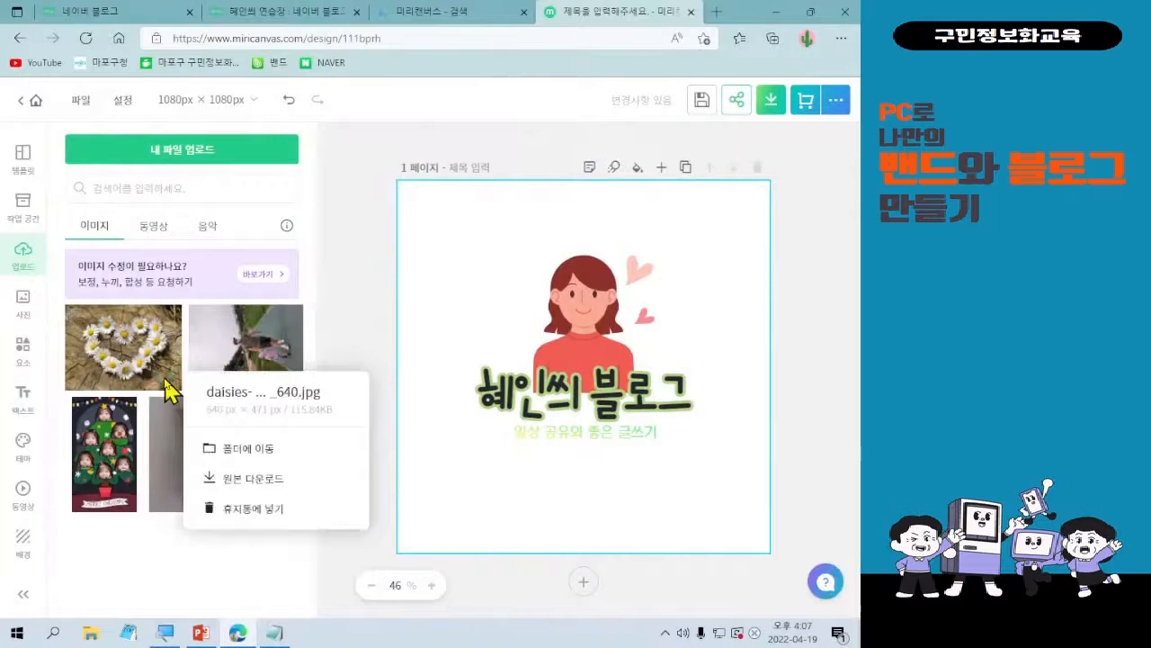
left_click(171, 558)
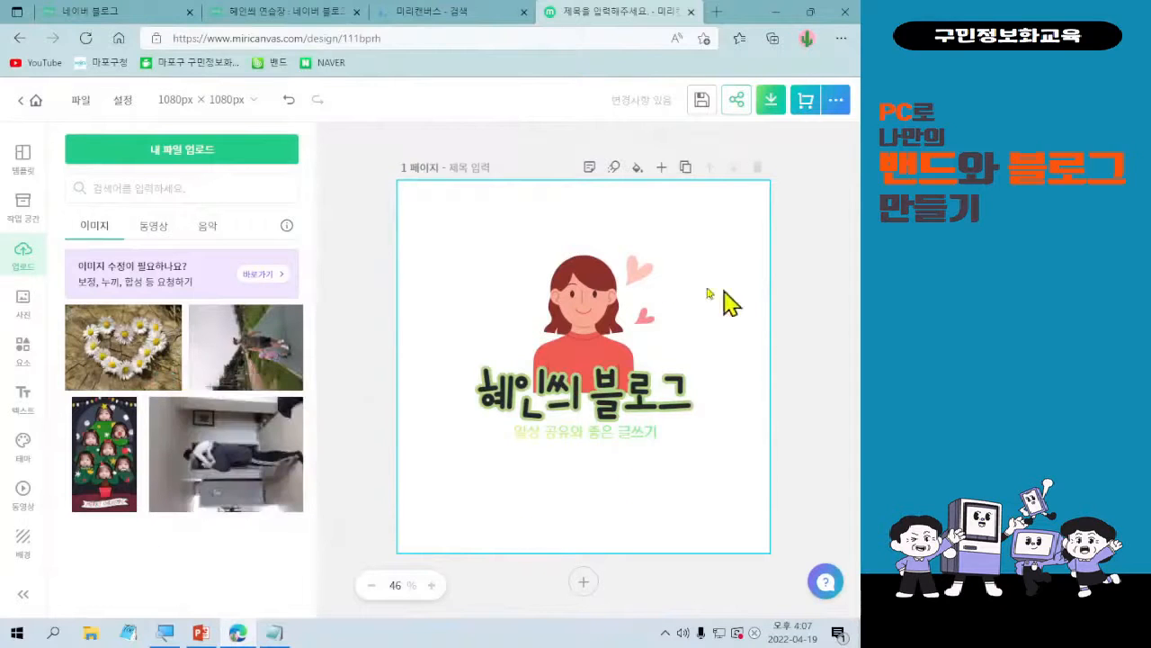
right_click(608, 304)
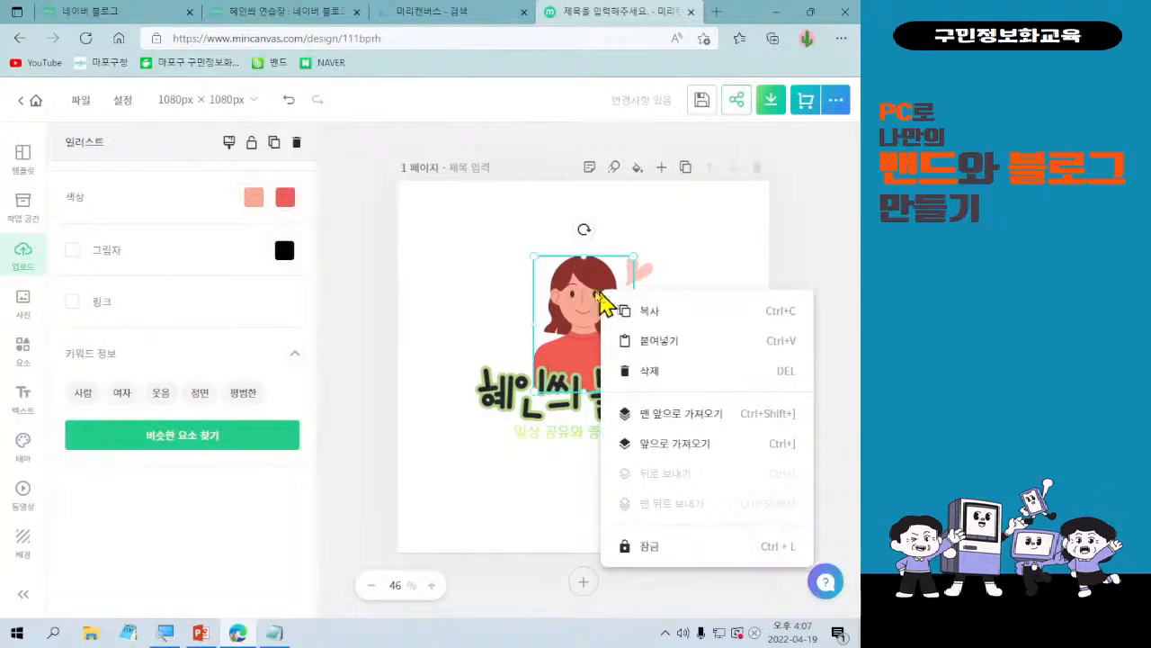
left_click(459, 286)
left_click(505, 396)
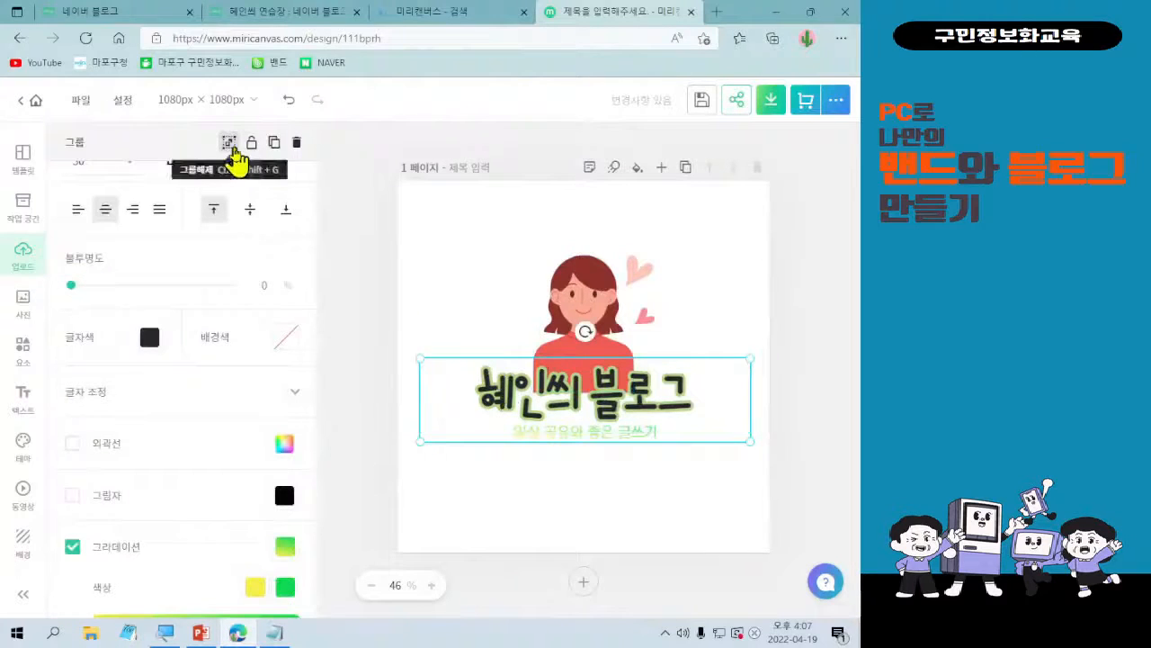
left_click(585, 292)
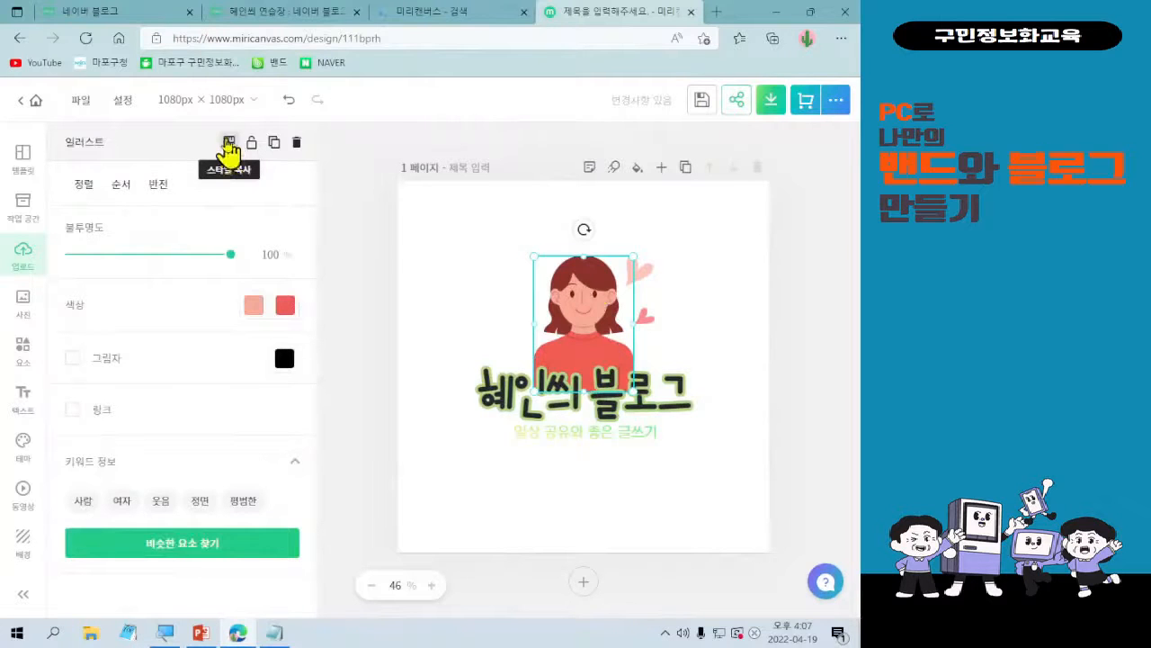
left_click(474, 273)
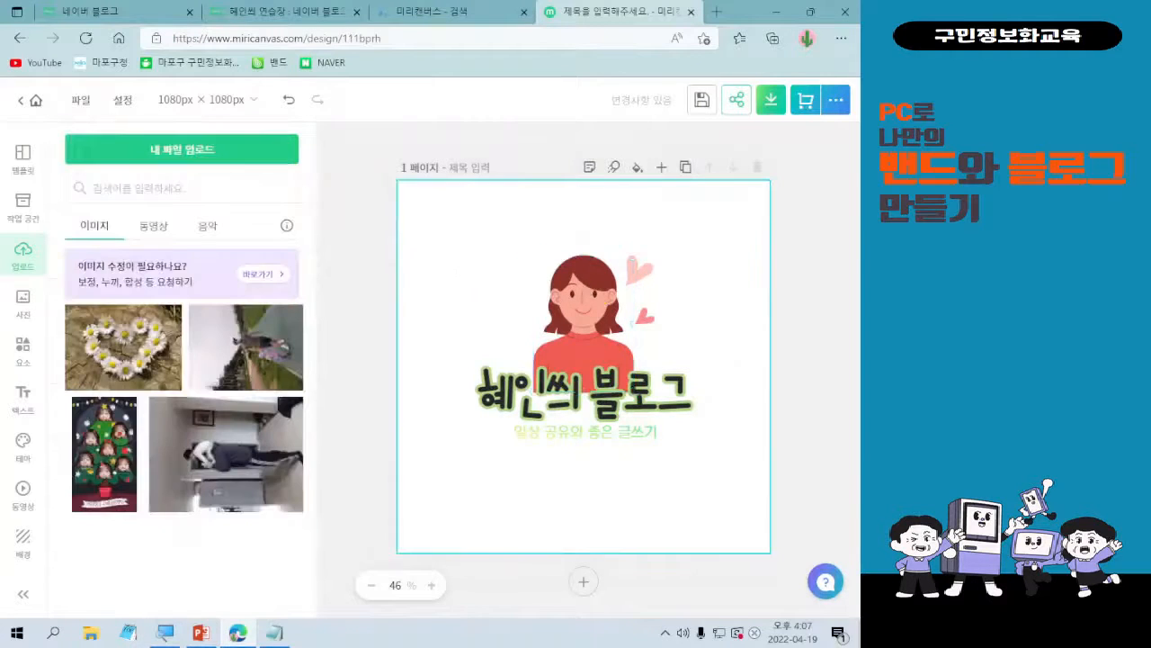
Try the uploaded daisies photo on the canvas and delete it from the design.
left_click(167, 362)
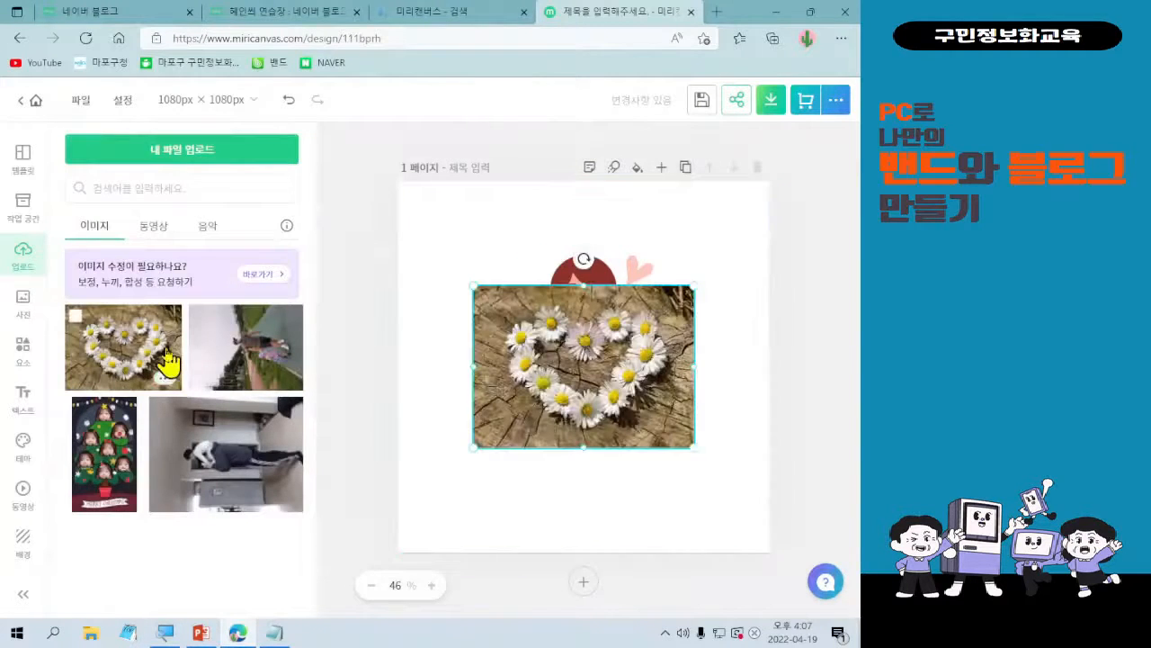
left_click(551, 333)
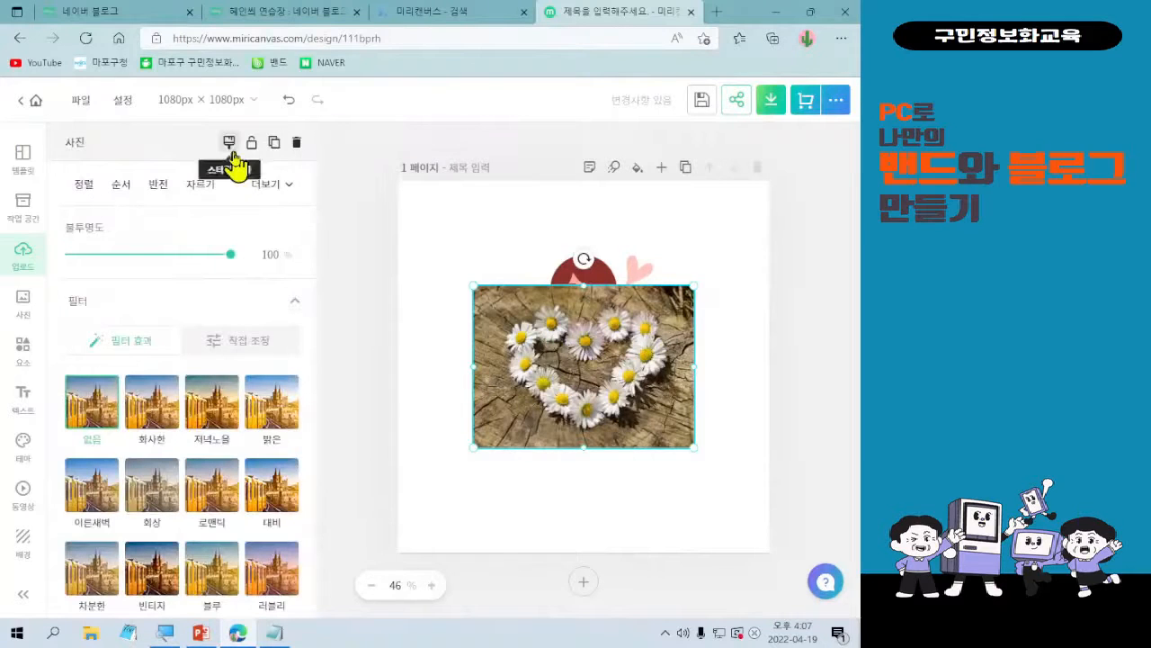
left_click(297, 142)
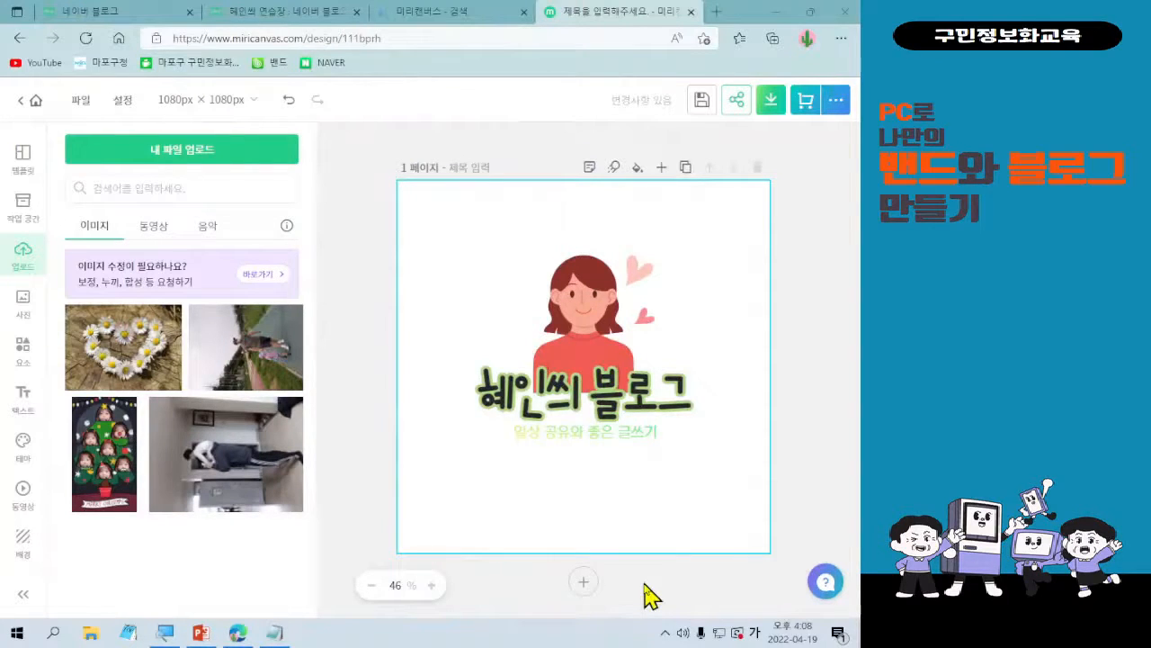
Select the woman, hearts and text together and move them slightly down towards the middle of the page.
left_click_drag(454, 216, 787, 558)
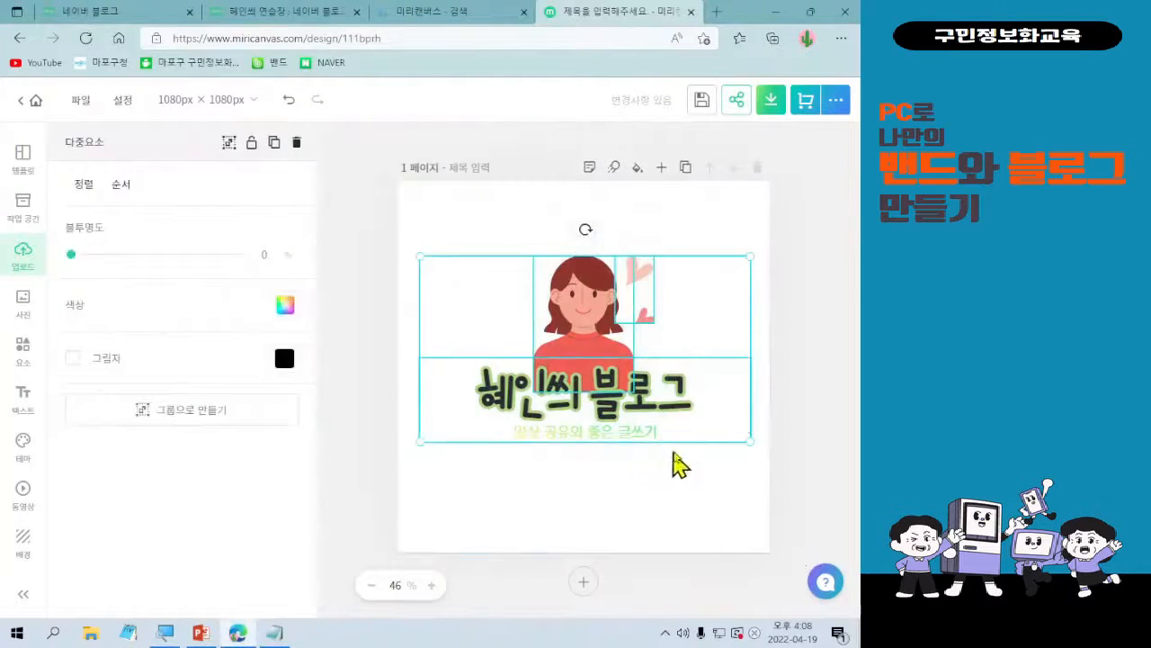
left_click_drag(686, 443, 687, 461)
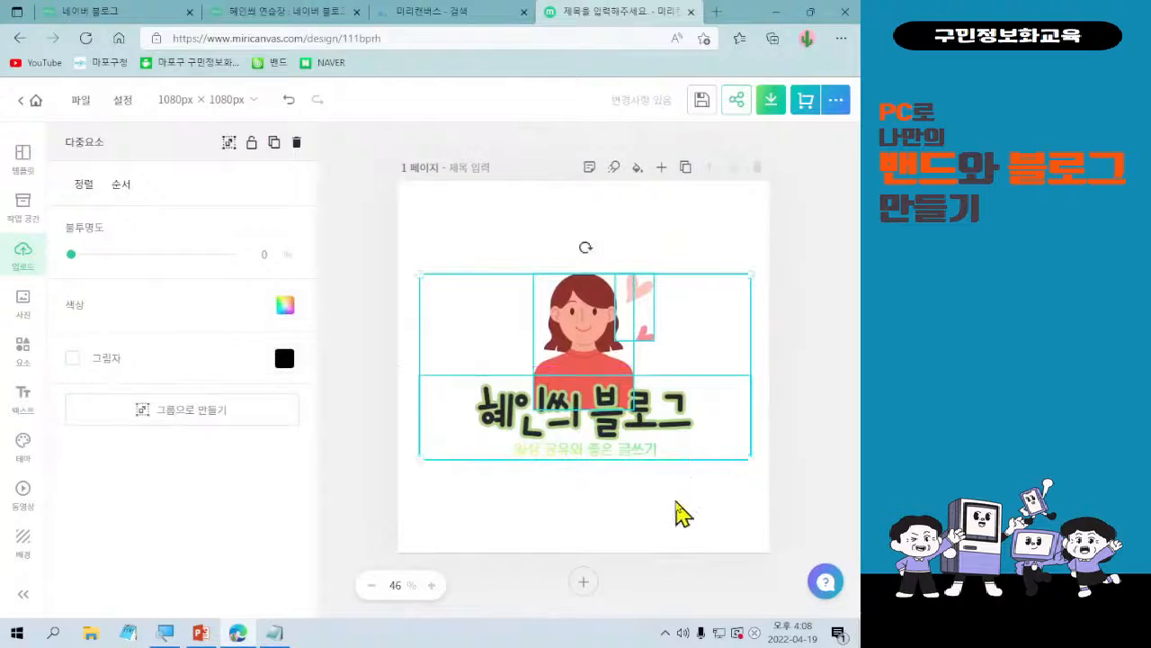
left_click(668, 533)
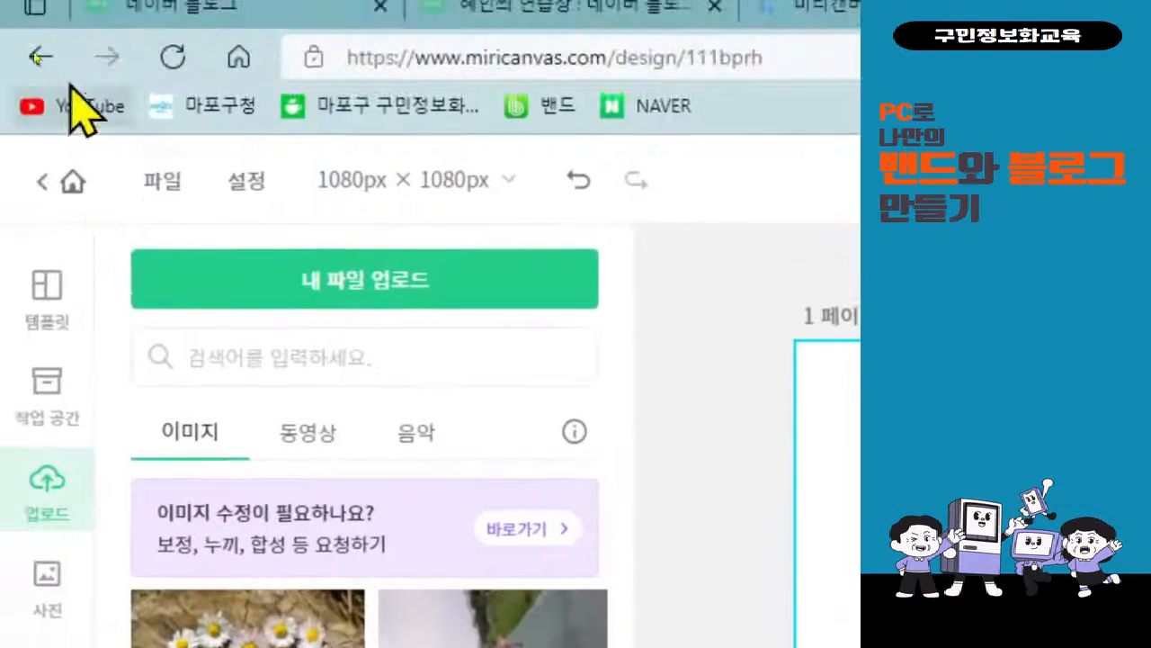
Title the design 프로필 이미지 and save it.
left_click(162, 185)
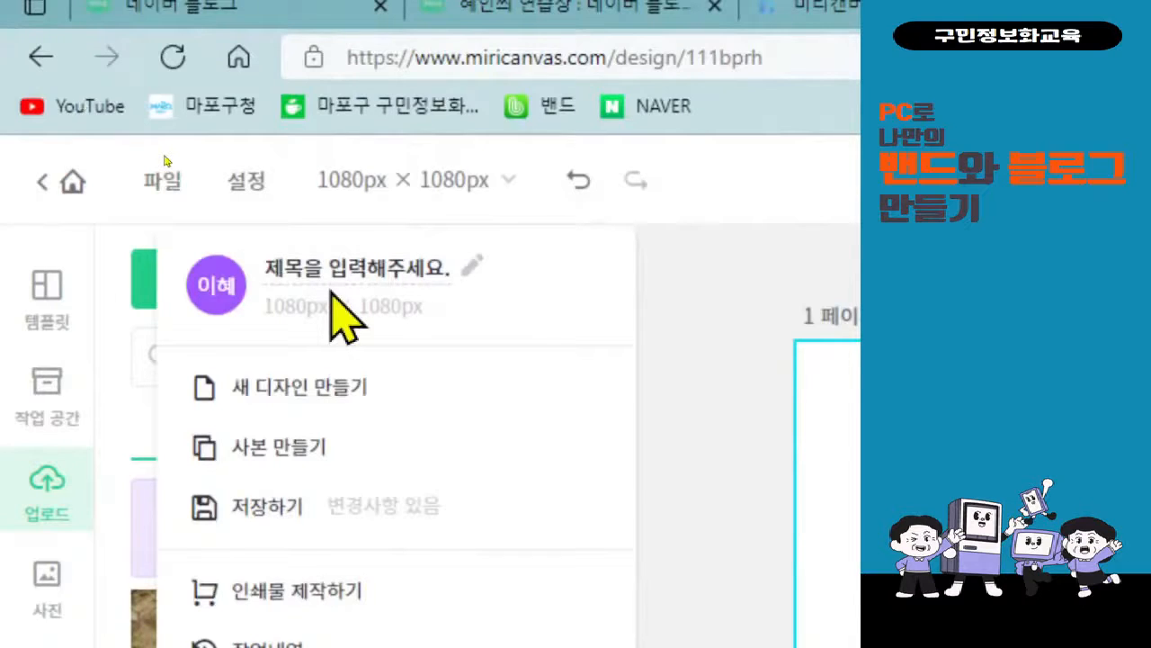
left_click(164, 156)
left_click_drag(128, 152, 201, 206)
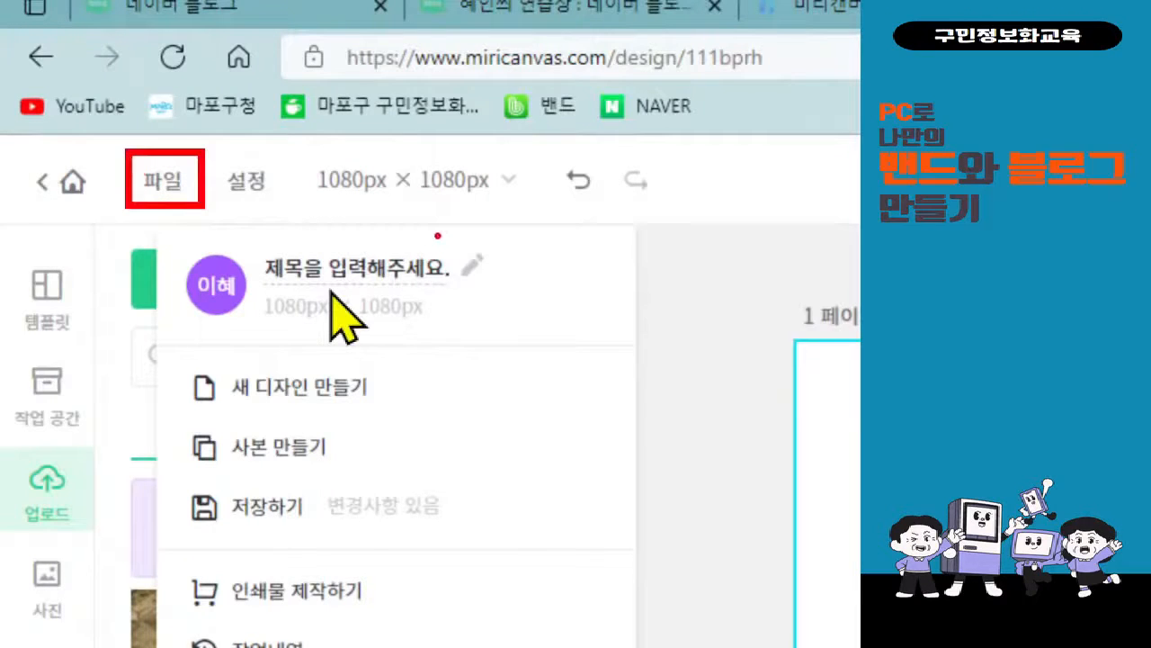
left_click_drag(434, 232, 503, 292)
left_click_drag(421, 247, 209, 196)
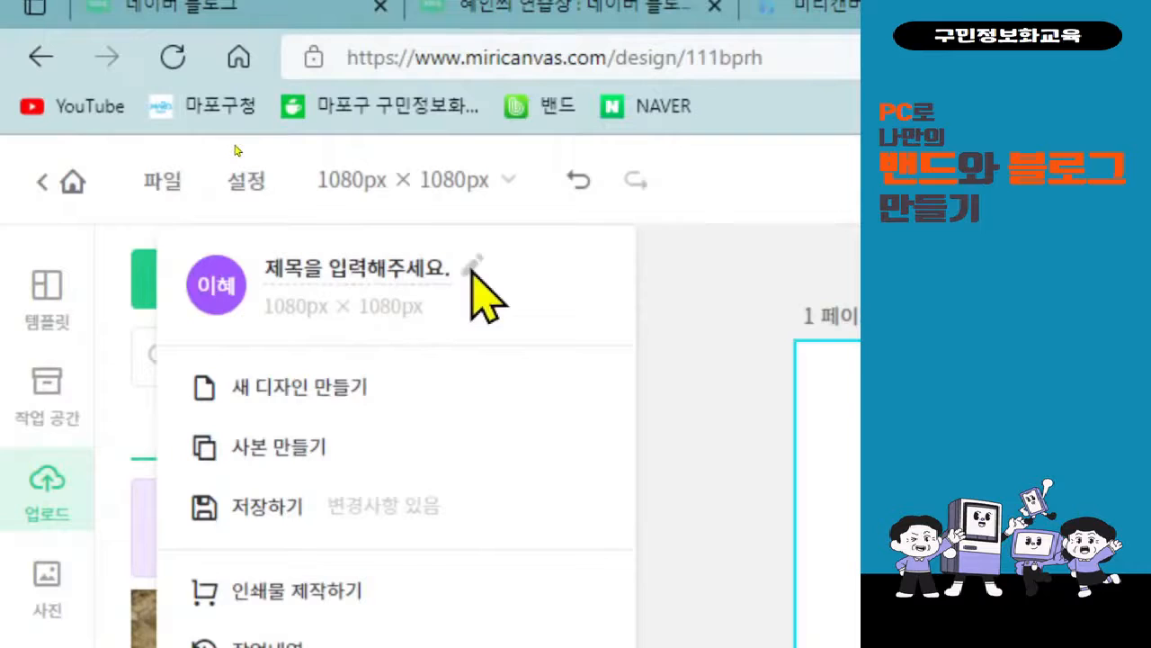
left_click(416, 268)
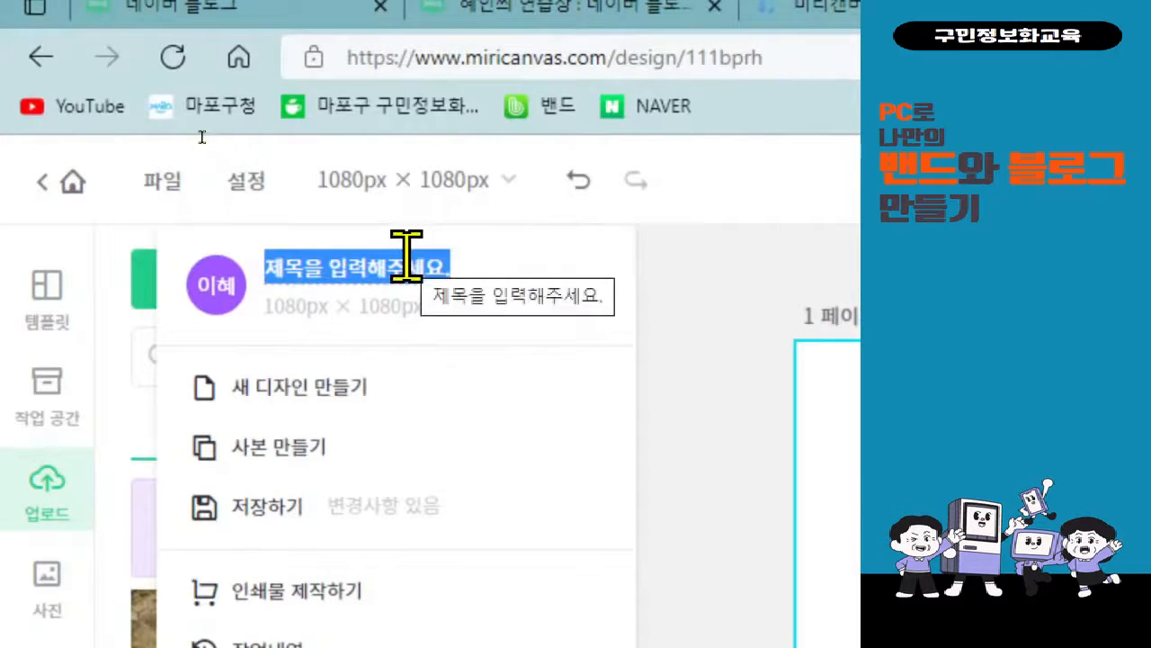
type("프로필 이밎")
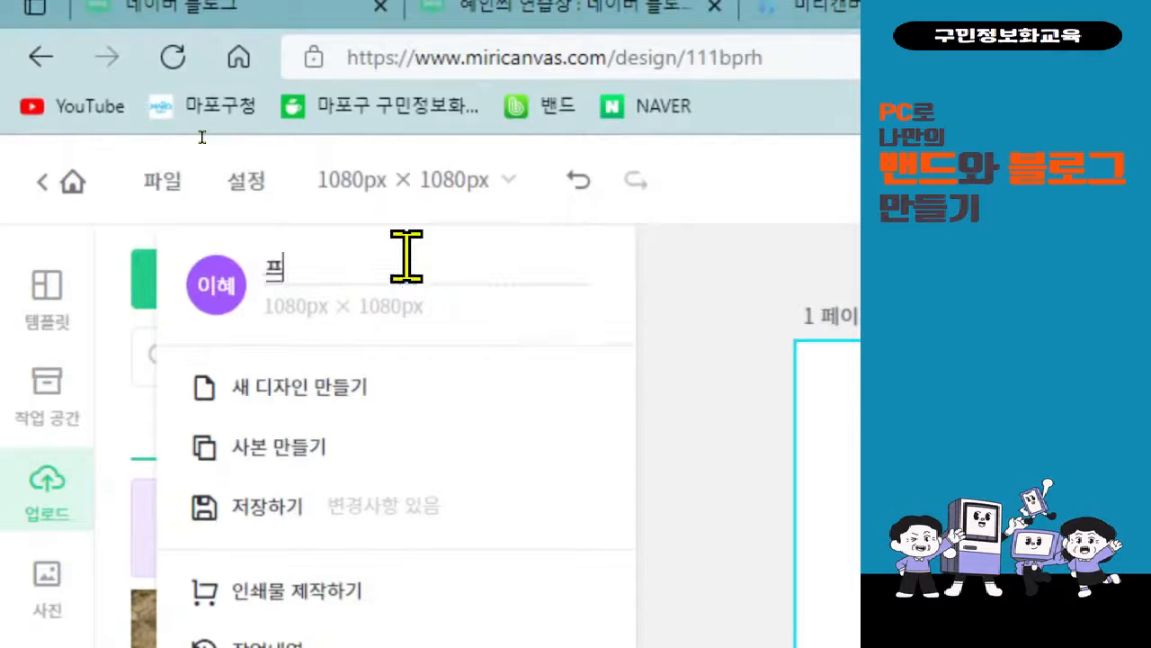
type("지")
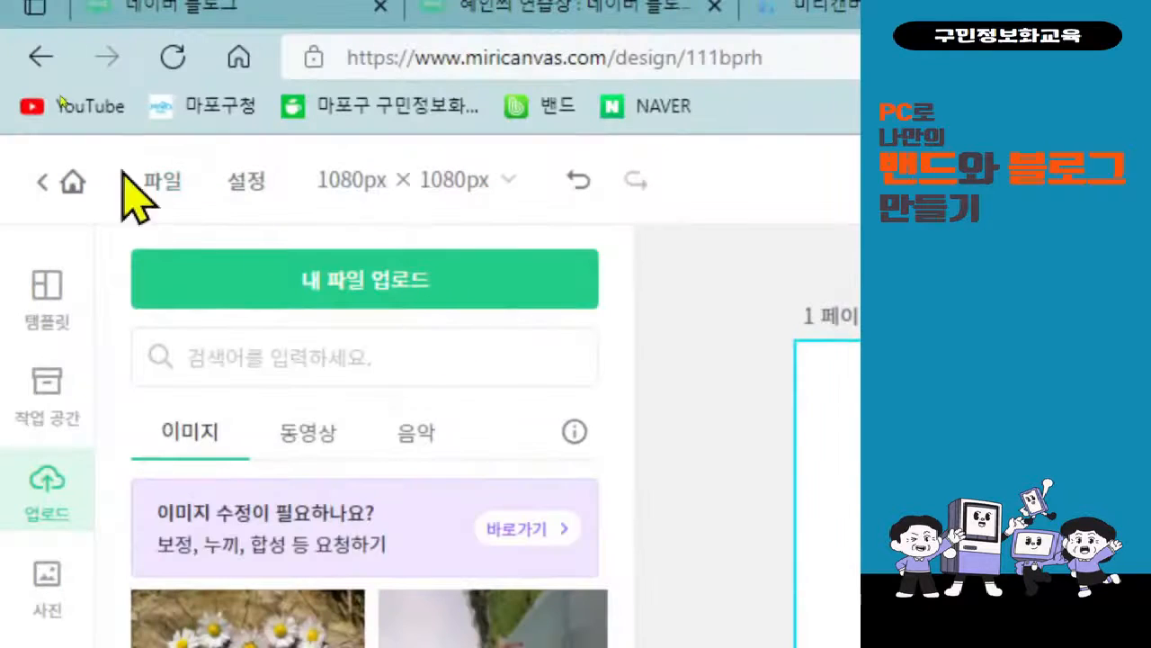
left_click(154, 180)
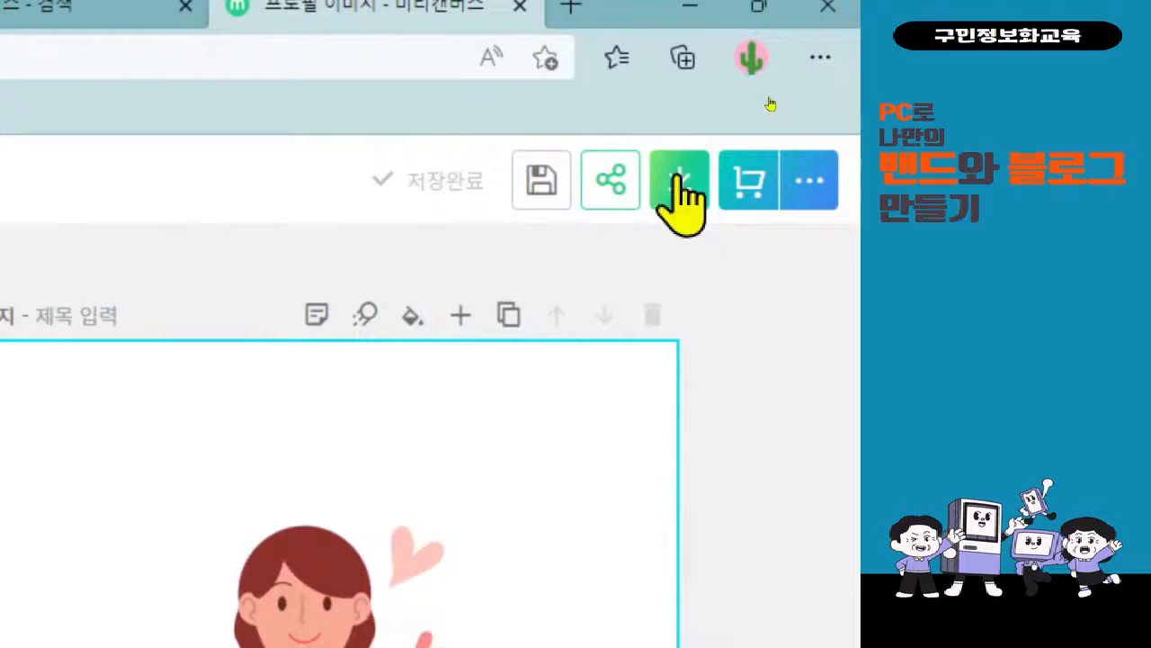
Download the design as a PNG image with the quick download option.
left_click(677, 177)
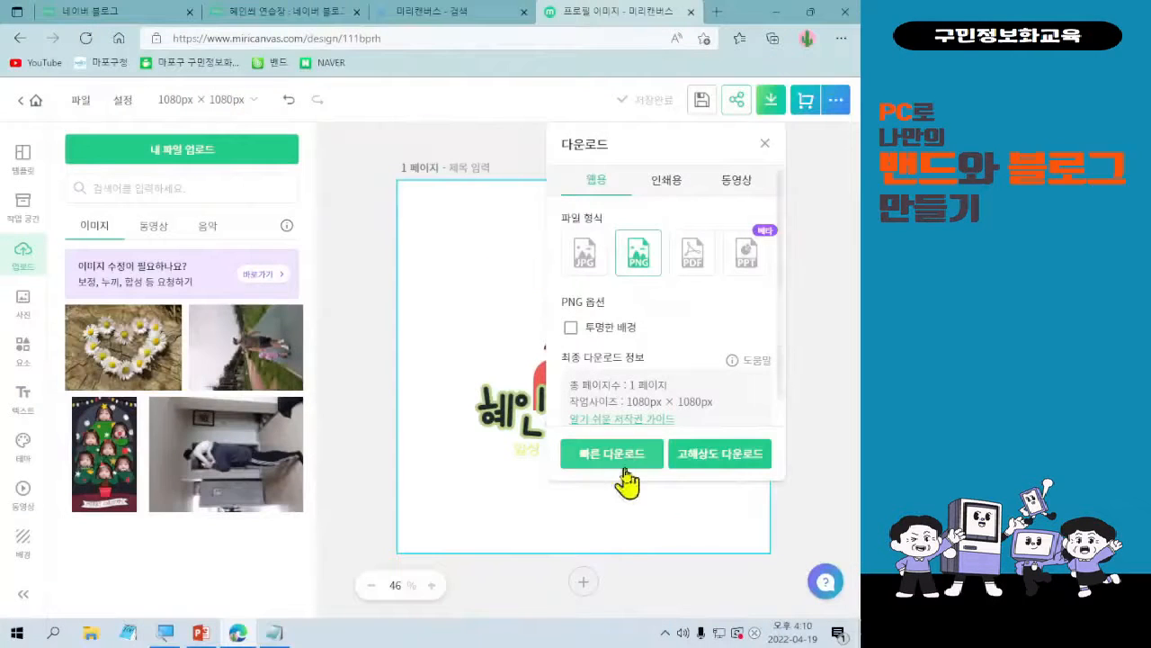
left_click(627, 465)
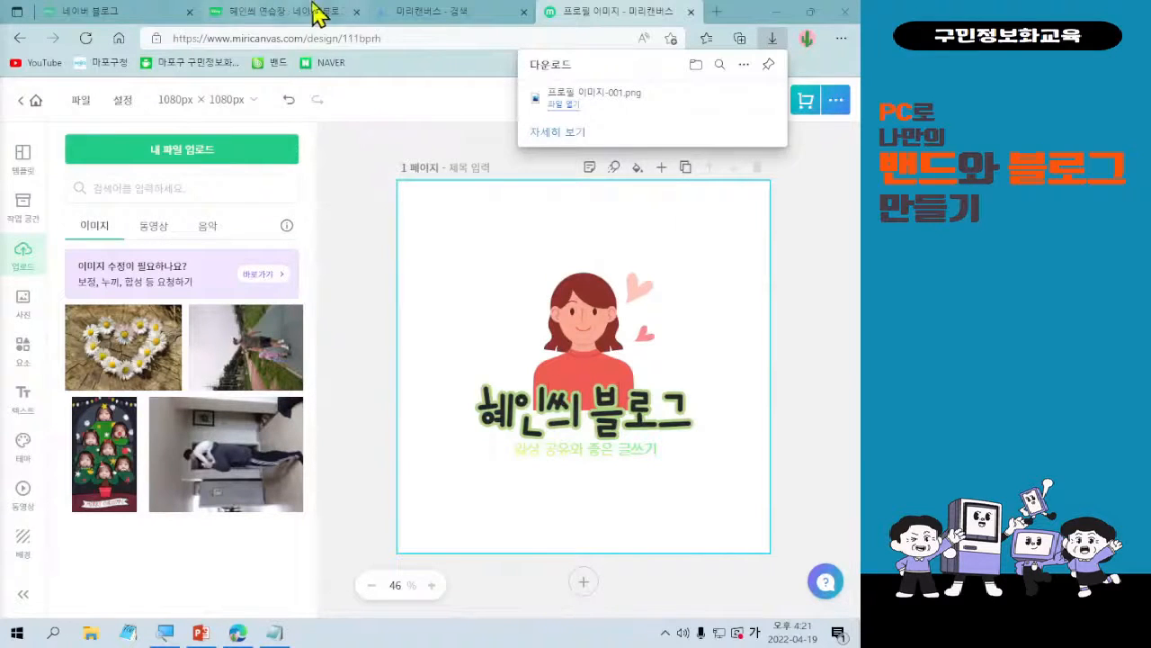
Switch to the Naver blog management page and set the blog name to the owner's nickname followed by 블로그.
left_click(275, 12)
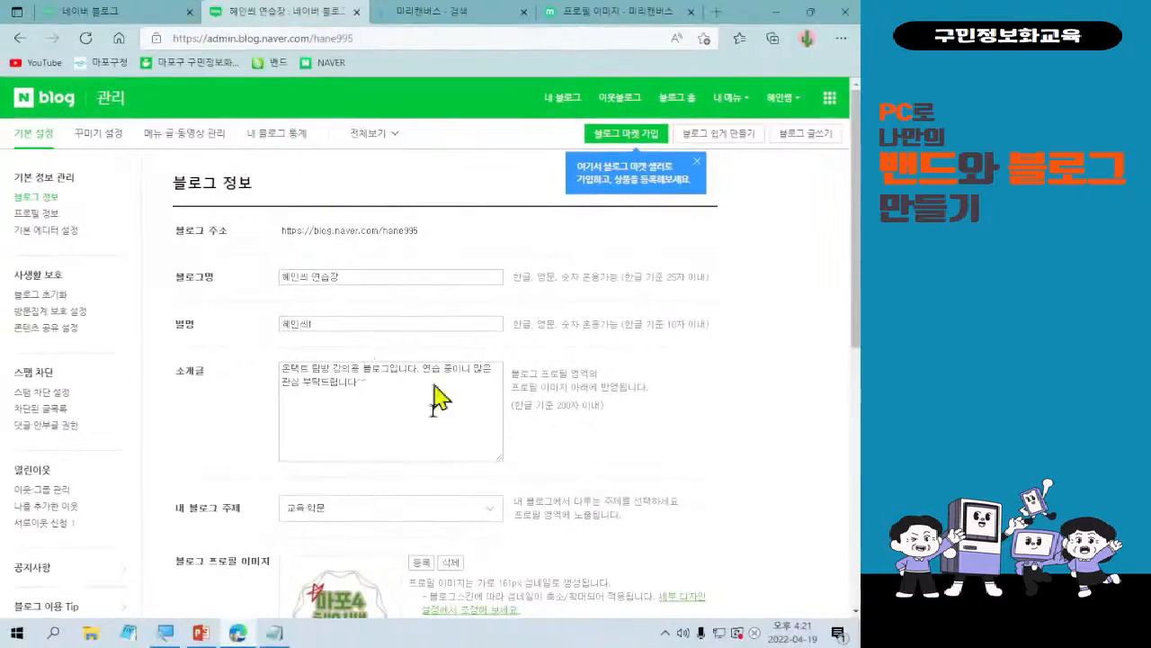
scroll(432, 346, "down", 1)
scroll(454, 353, "up", 1)
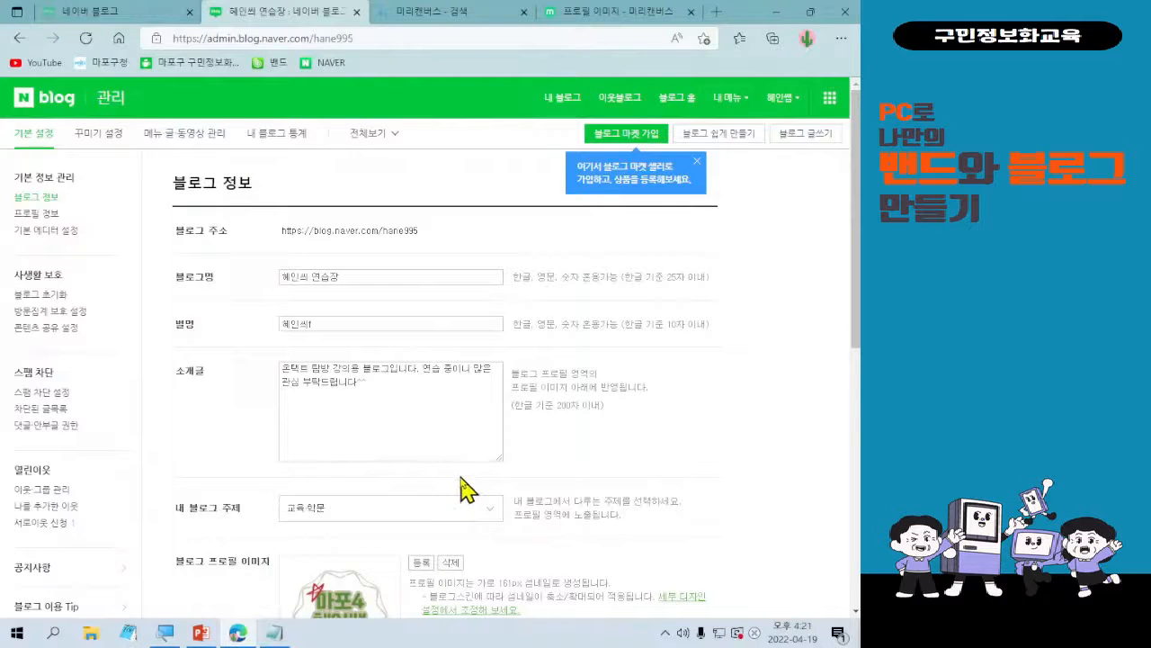
scroll(460, 477, "down", 1)
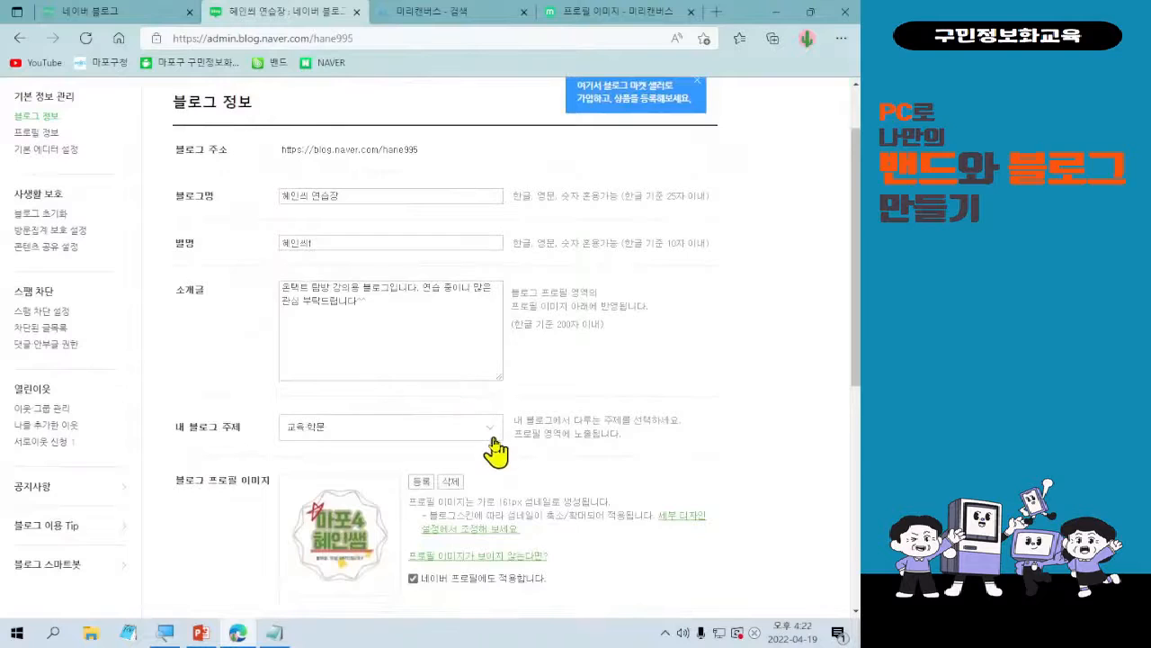
scroll(489, 450, "down", 1)
scroll(472, 476, "down", 1)
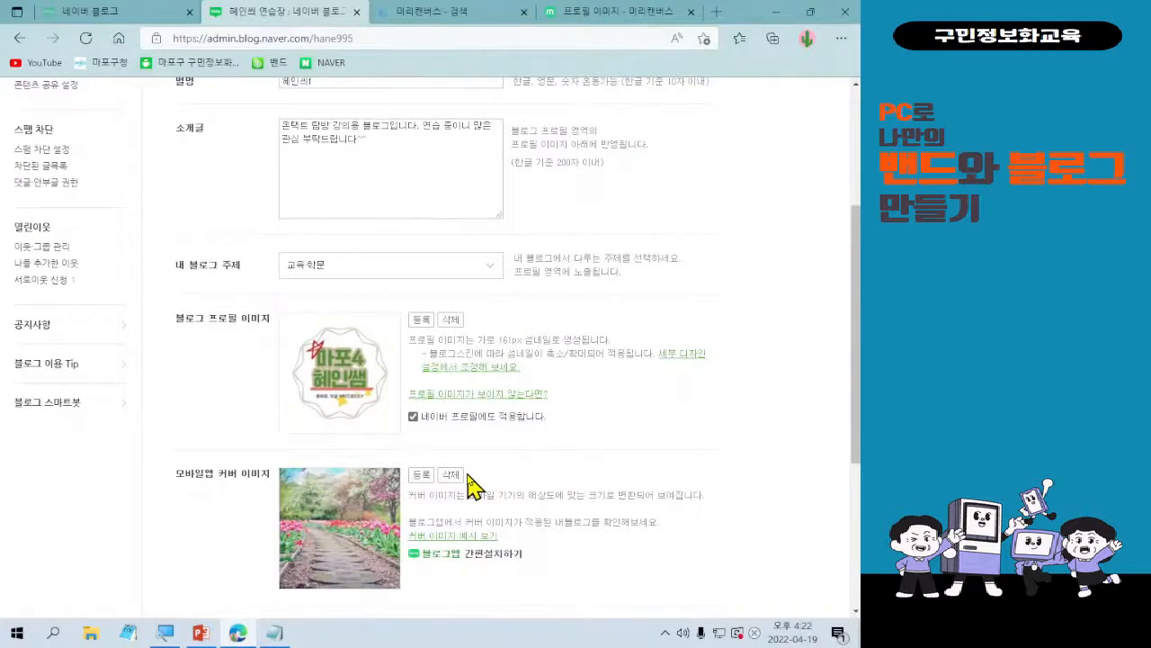
scroll(476, 490, "up", 3)
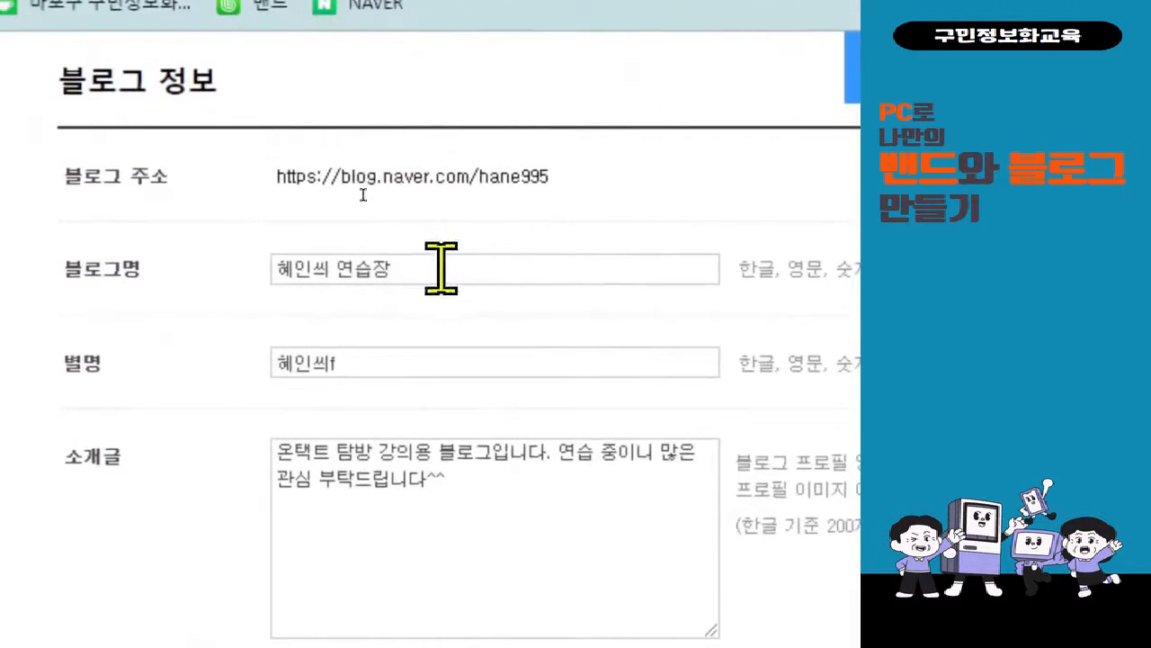
left_click(405, 269)
triple_click(441, 268)
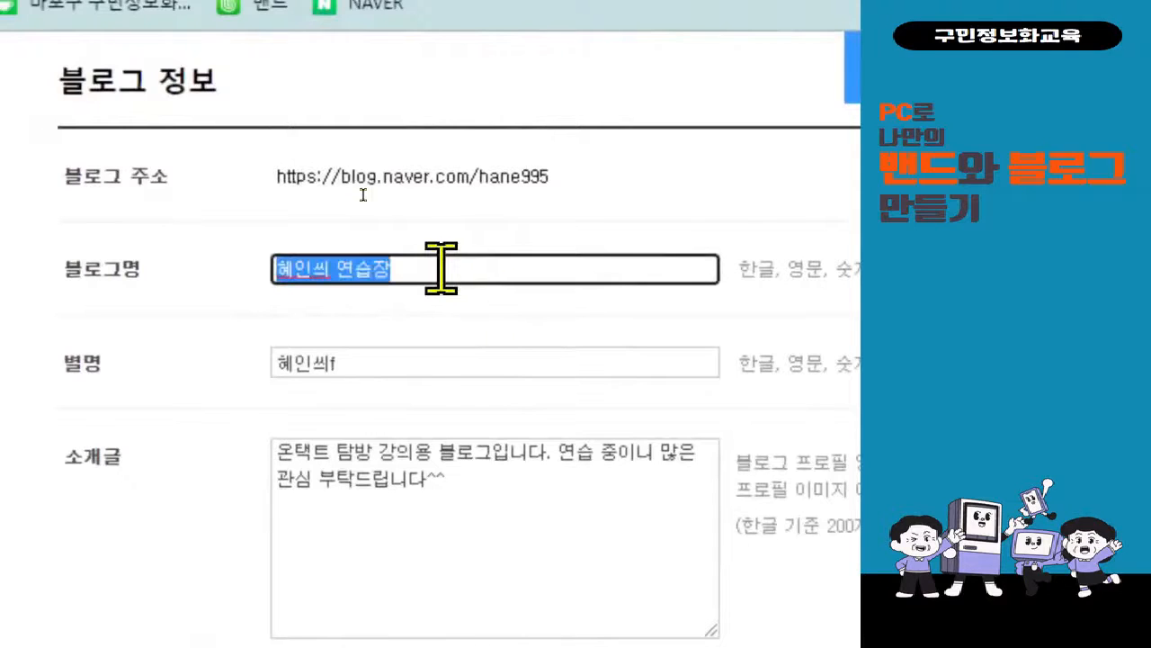
type("혜인씨")
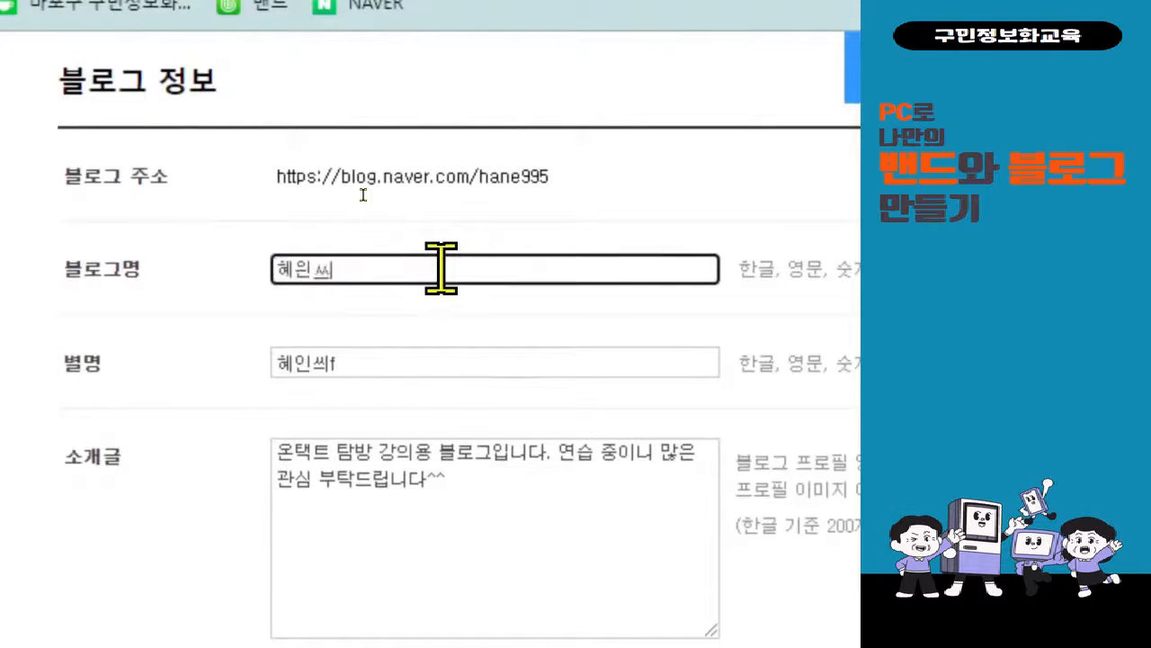
key("BackSpace")
key("BackSpace")
key("BackSpace")
type("혜인씨 비")
type("로그")
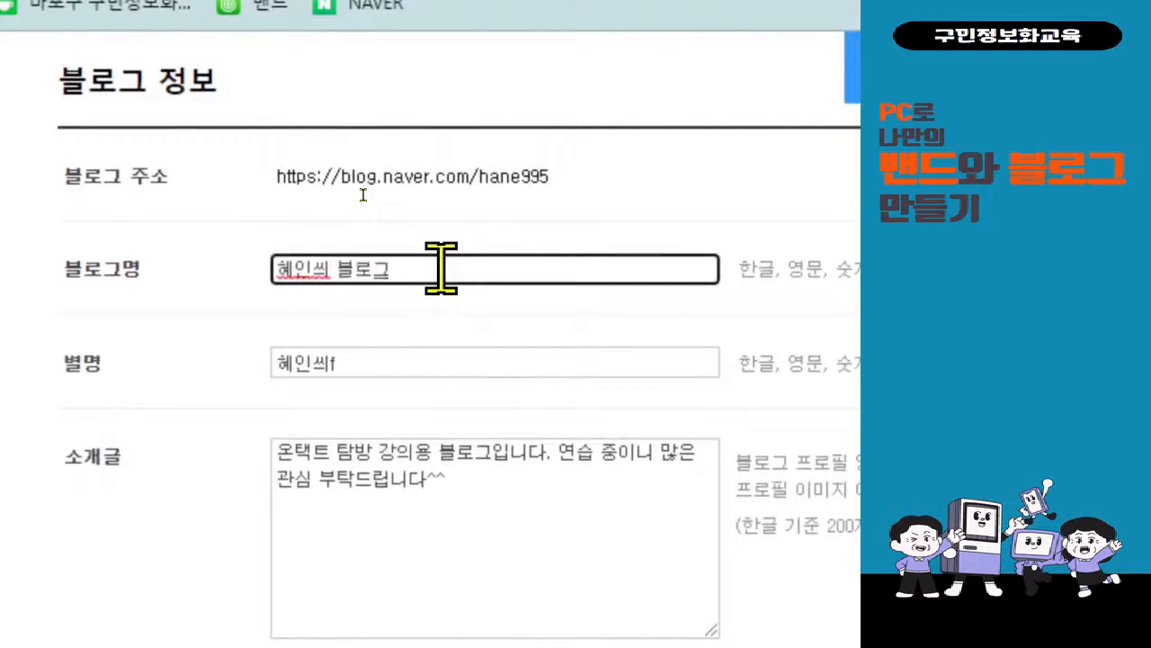
Replace the blog nickname with the owner's nickname, without the stray letter at its end.
left_click(360, 364)
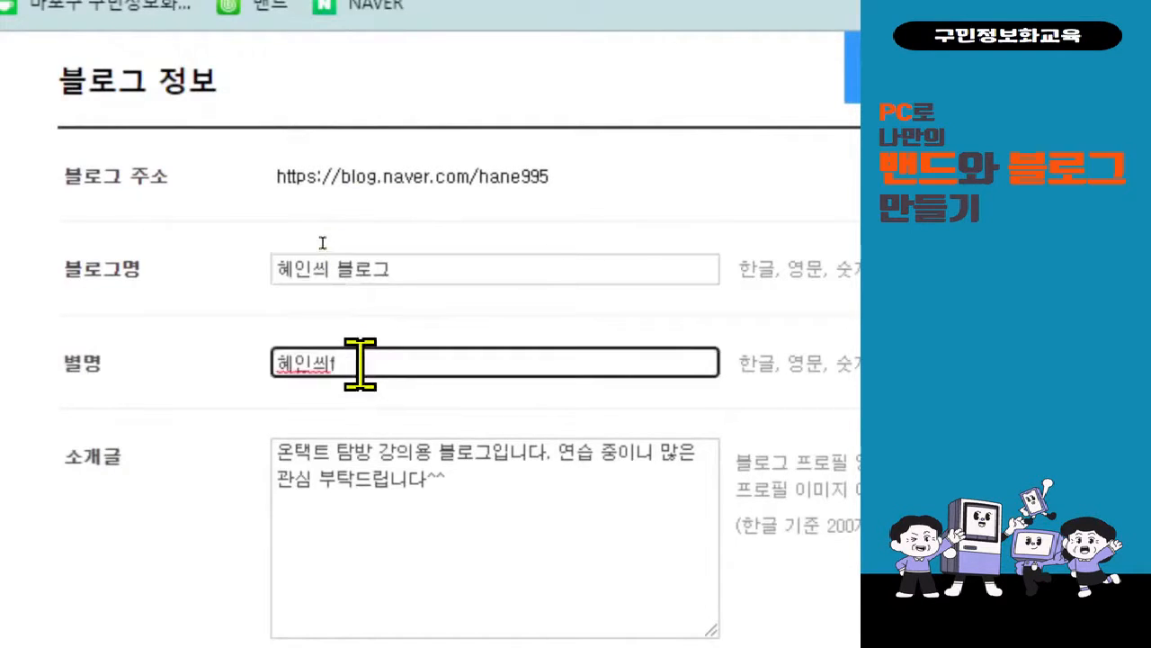
double_click(360, 364)
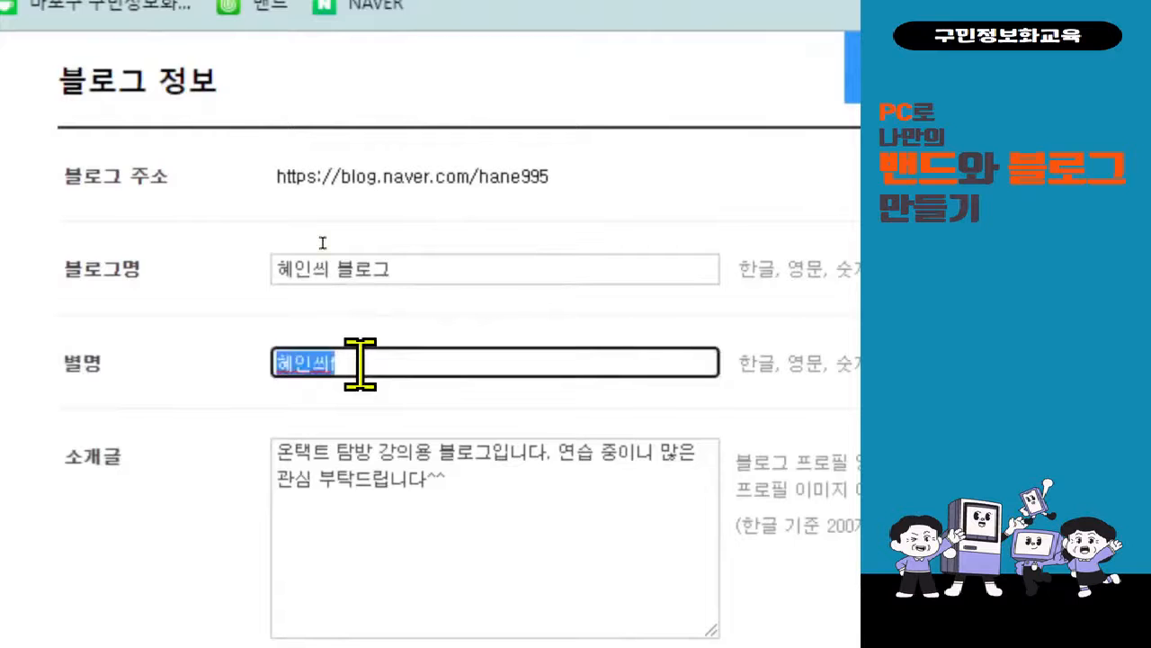
type("혜인씨")
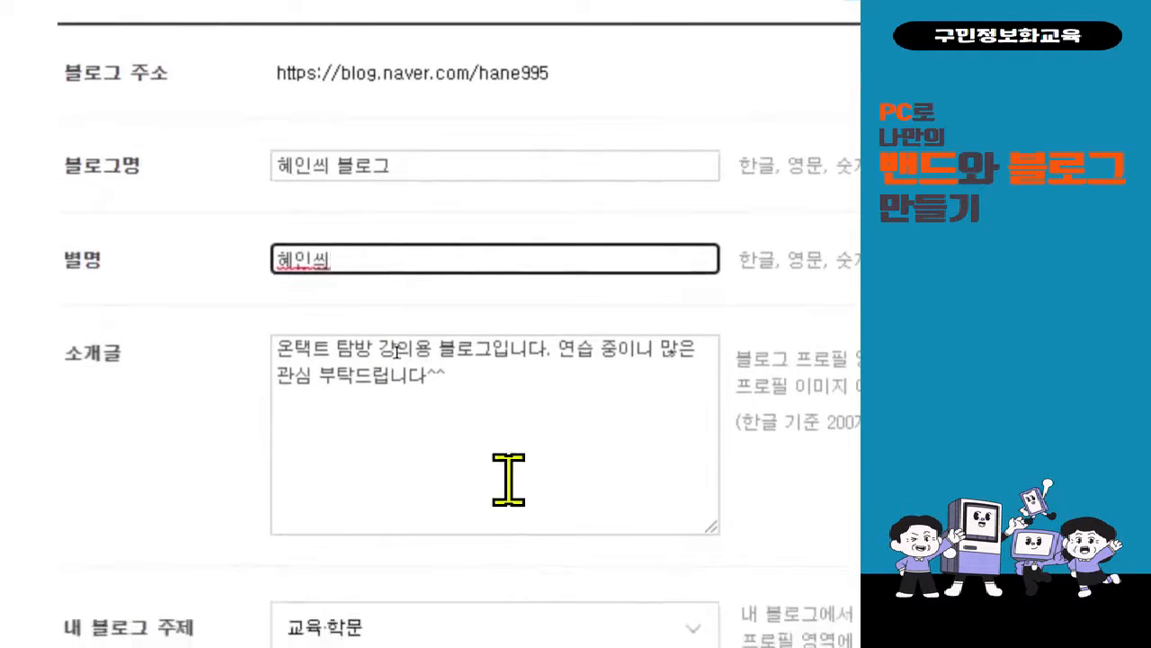
Replace the blog introduction with "블로그 수업용 입니다. 다양한 글과 이미지, 영상 등을 공유할 예정이니 많은 공감과 관심 부탁 드립니다.".
left_click(508, 479)
key("ctrl+a")
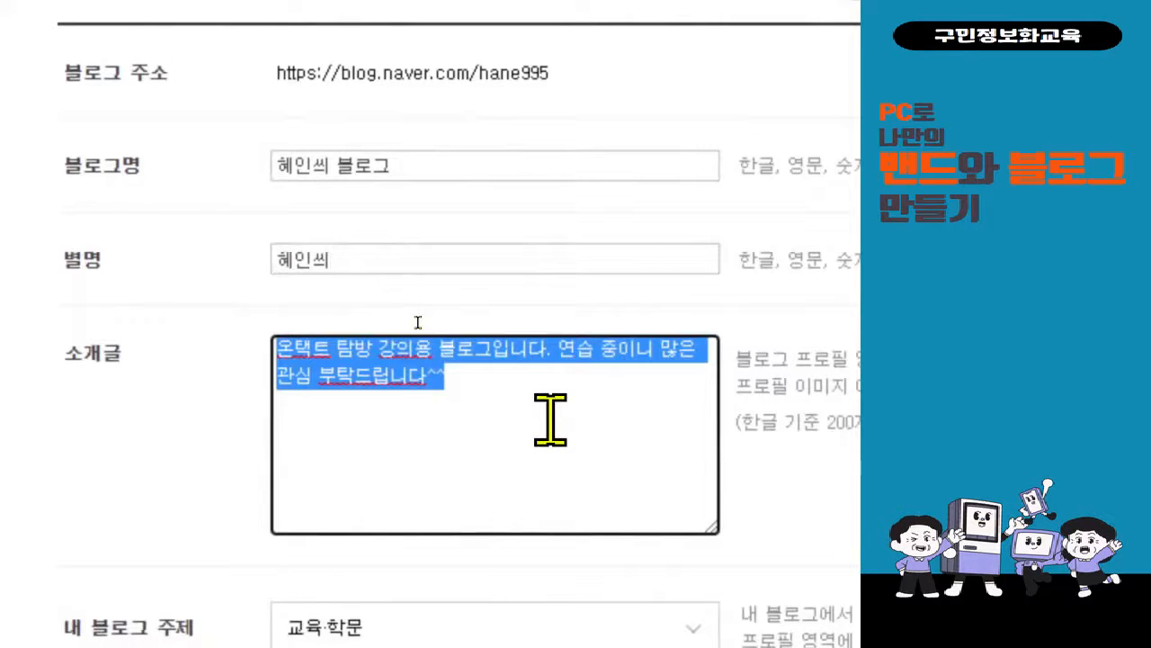
key("BackSpace")
type("블로그 수업쥐")
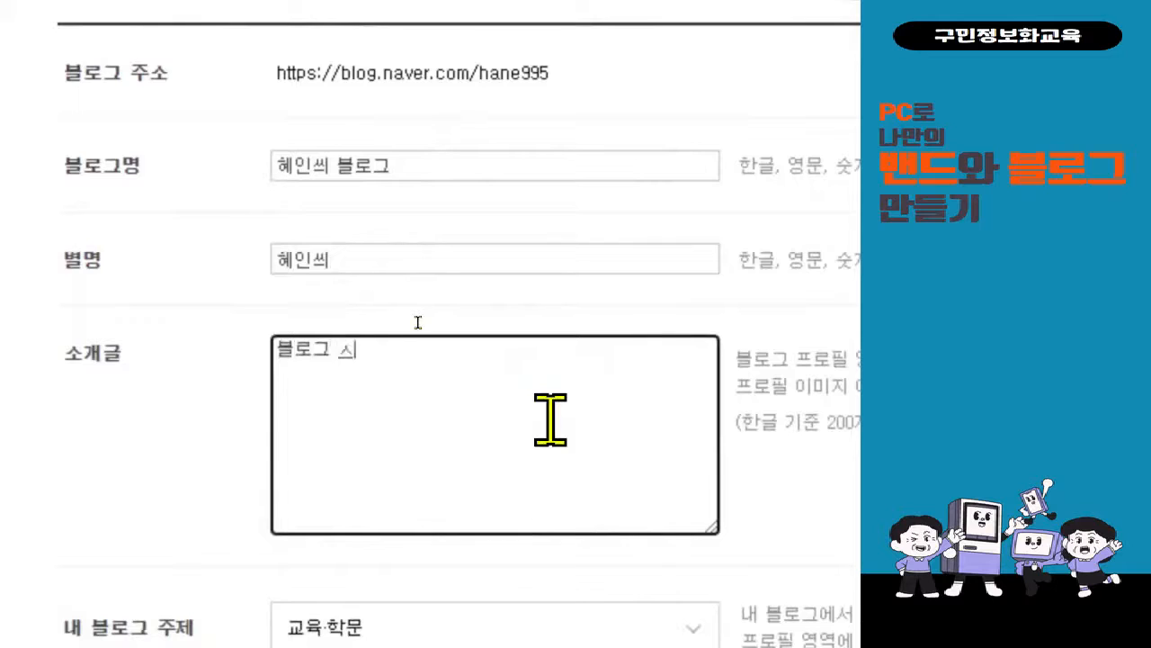
key("BackSpace")
type("용 ")
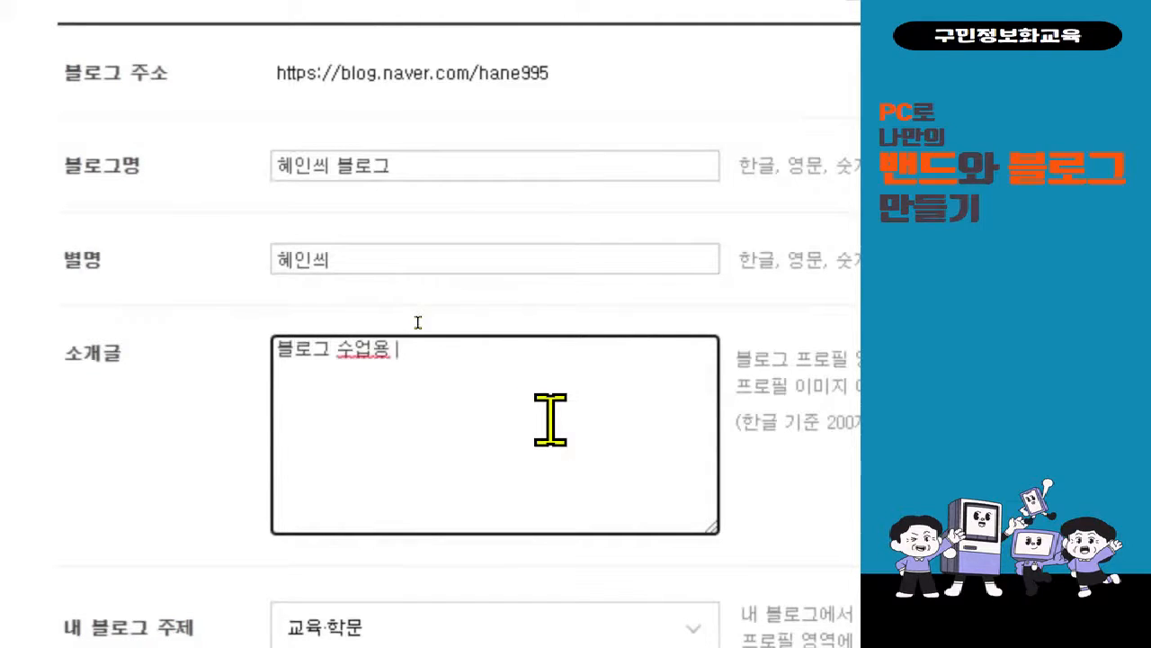
type("입니대")
key("BackSpace")
type("다. 다양한 지")
key("BackSpace")
key("BackSpace")
type("글과")
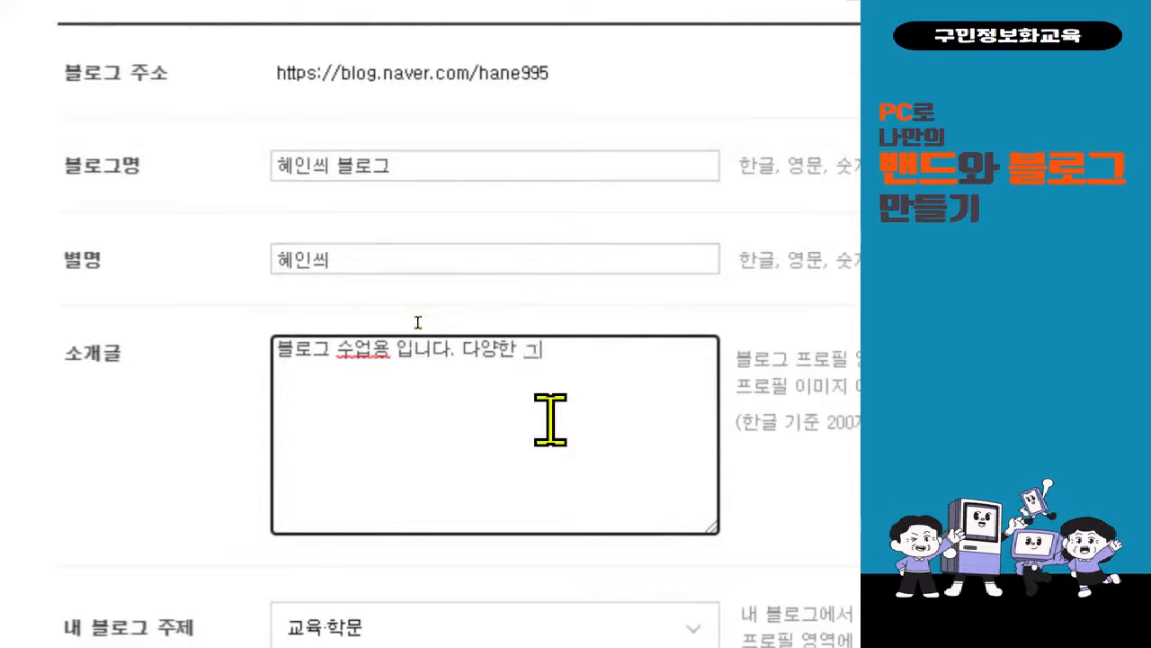
type(" 이미지")
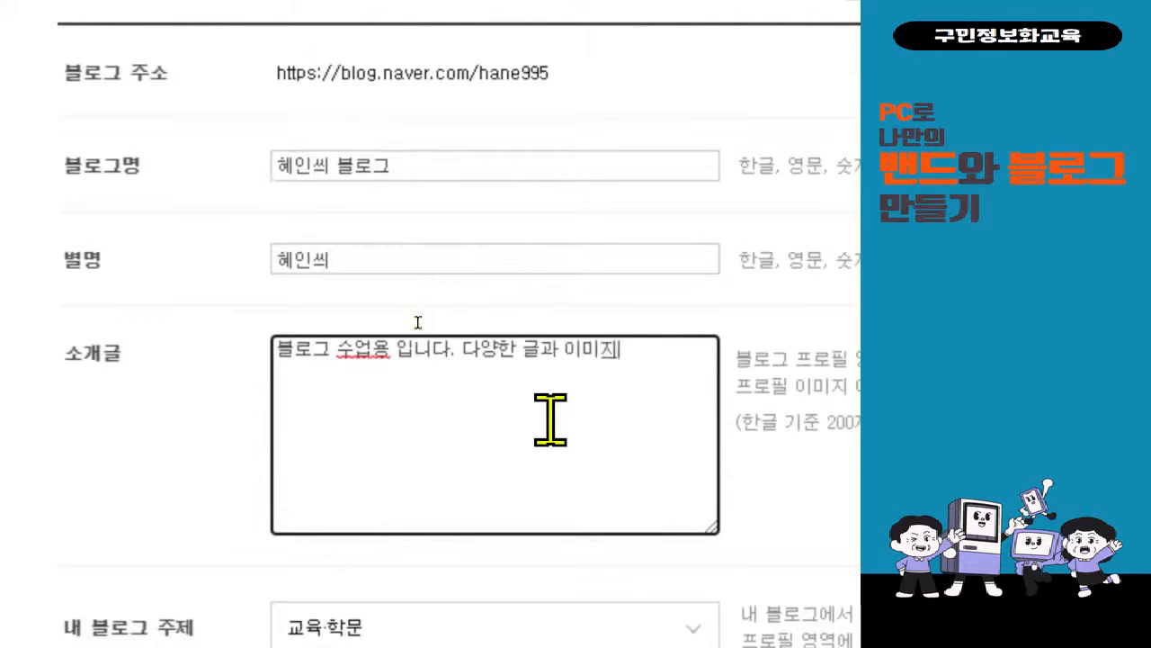
type(", 영상 등을 공의")
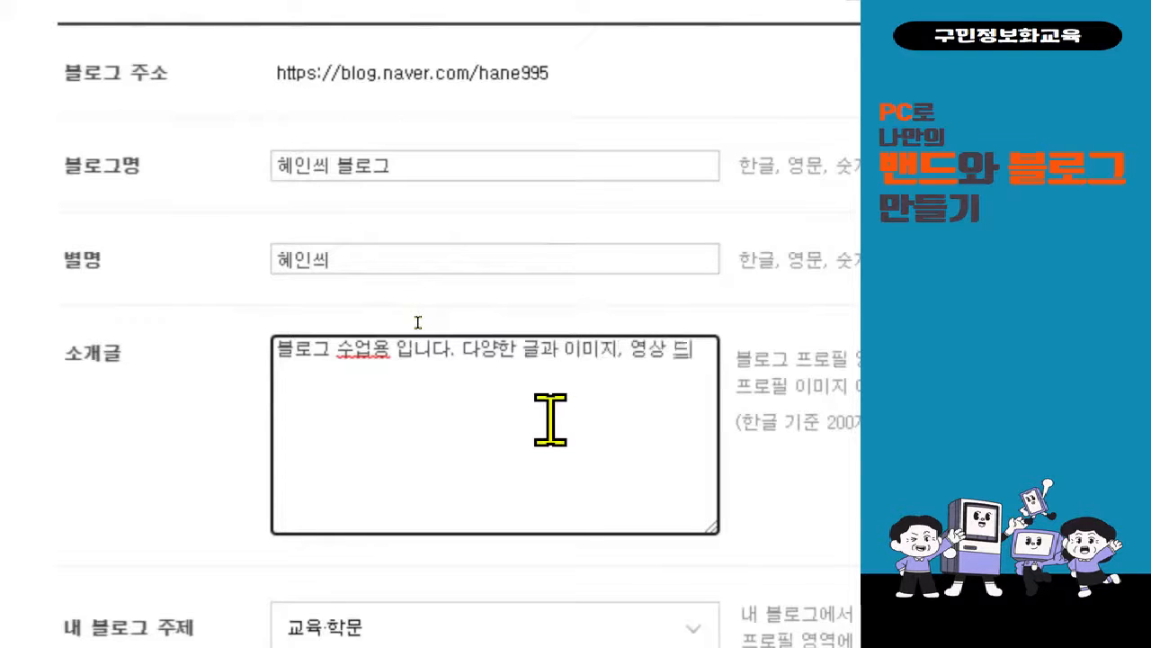
type("할 예정이니")
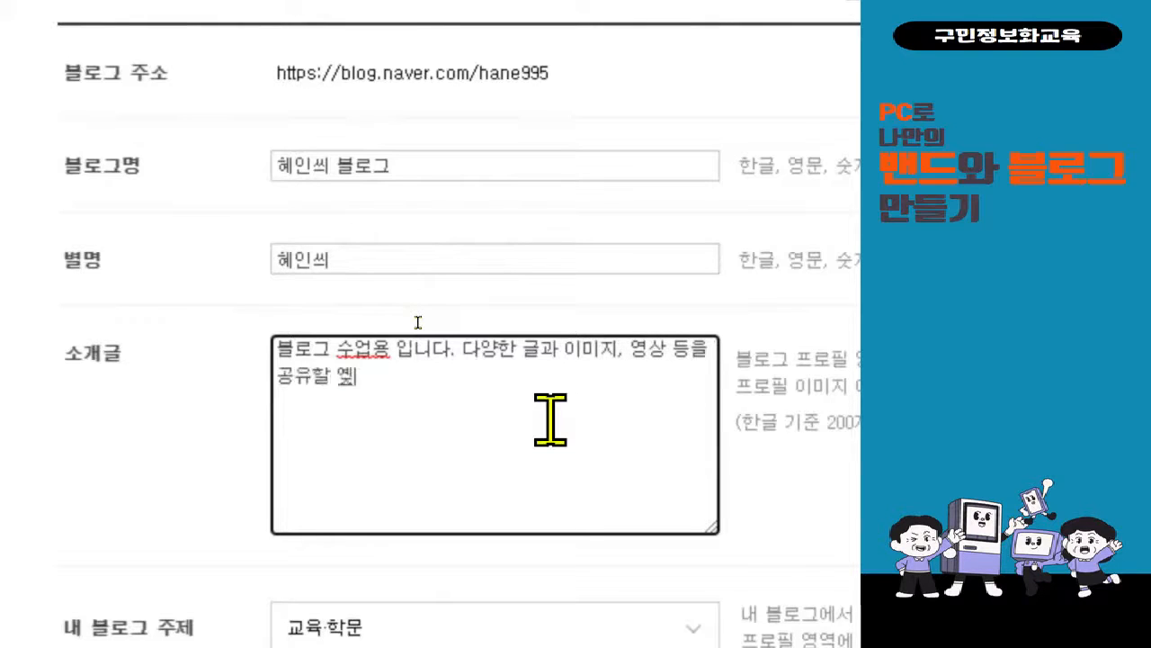
type(" 만흥 니")
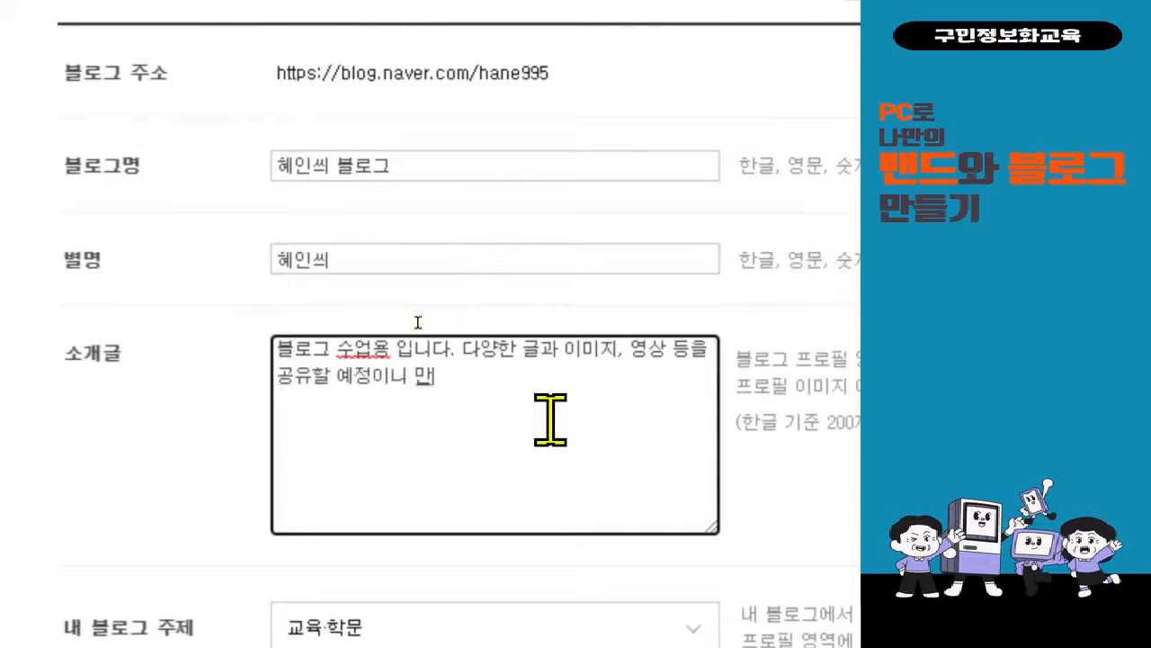
key("BackSpace")
key("BackSpace")
key("BackSpace")
key("BackSpace")
type("많은 공개")
key("BackSpace")
type("감과")
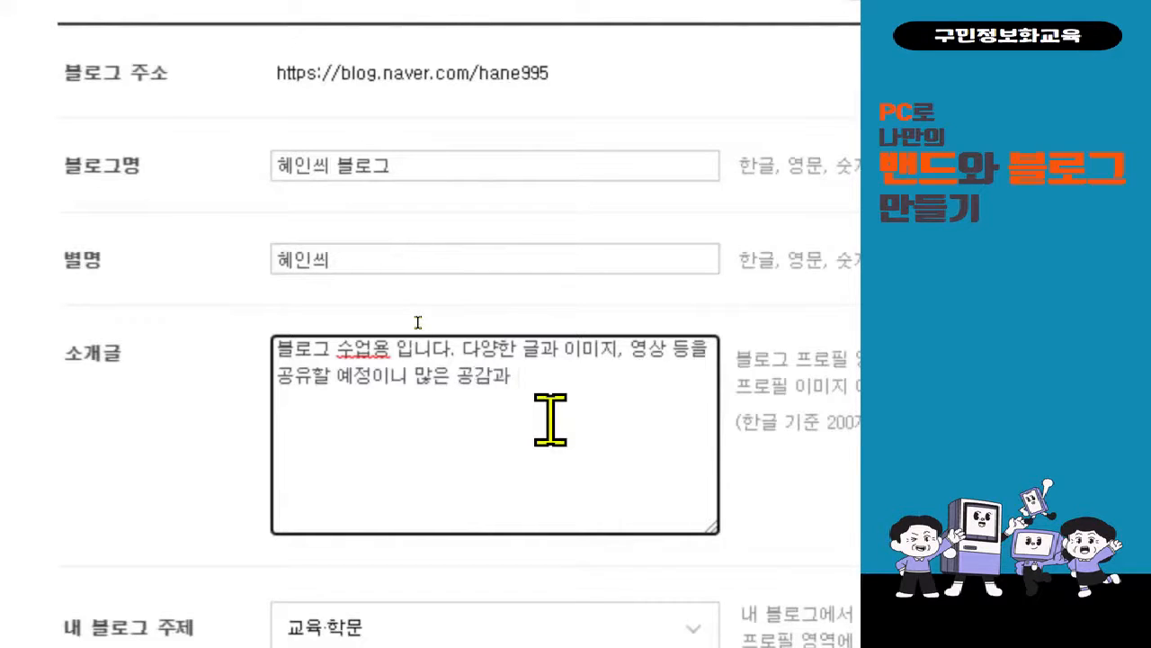
type(" 관심 부")
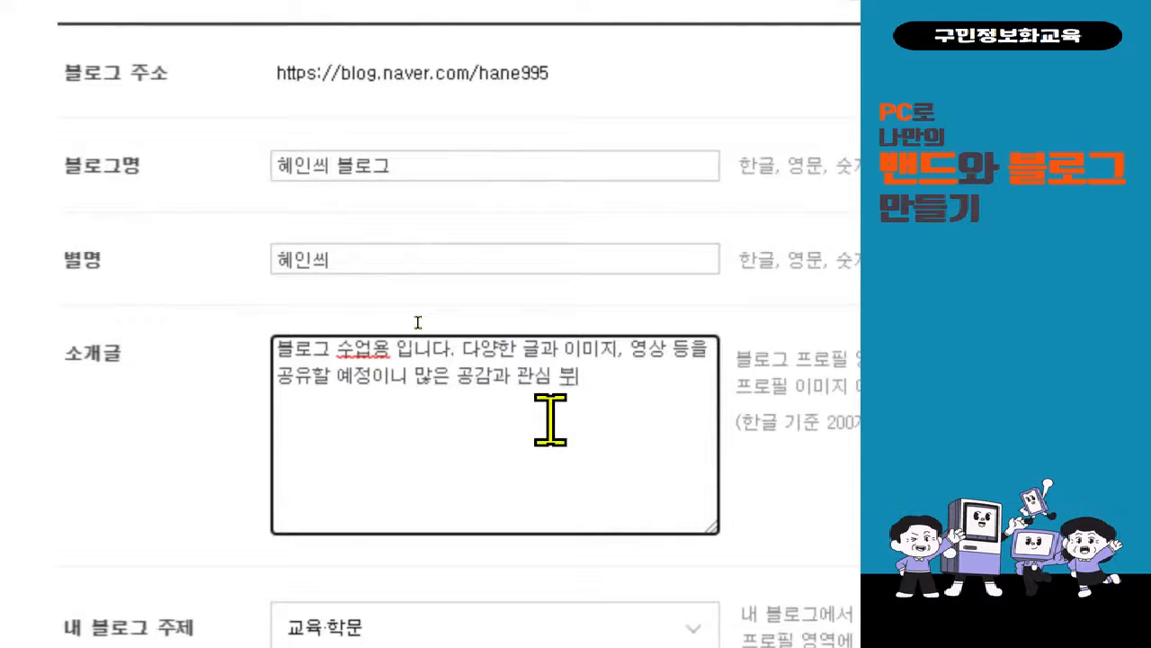
type("탁드립니다.")
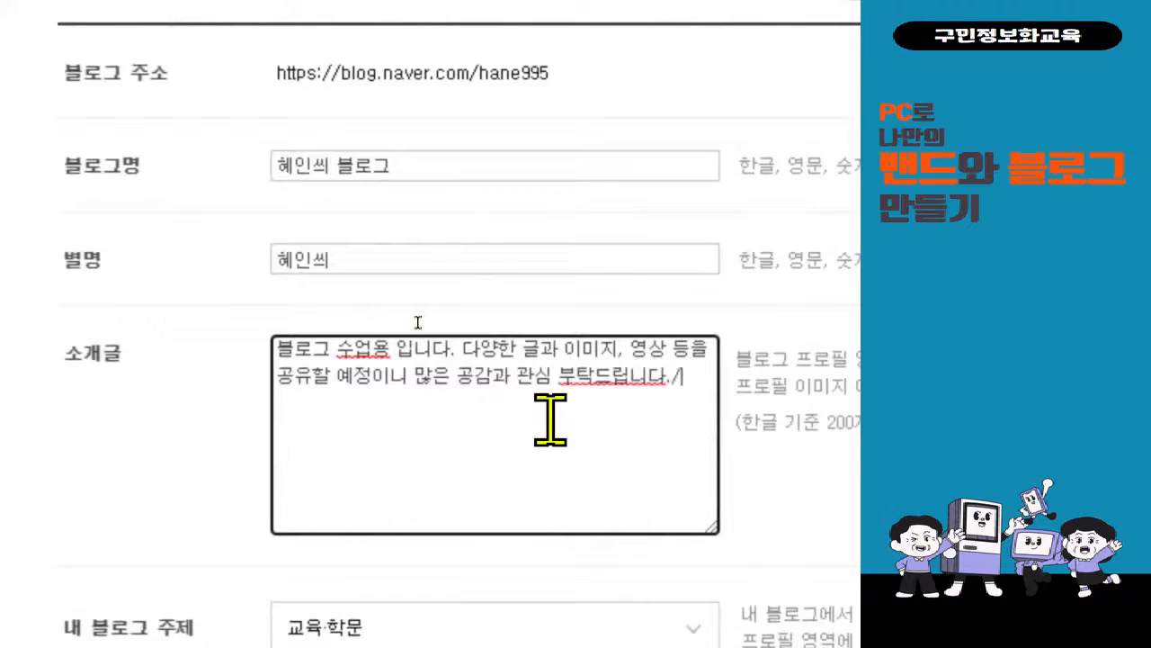
left_click(595, 378)
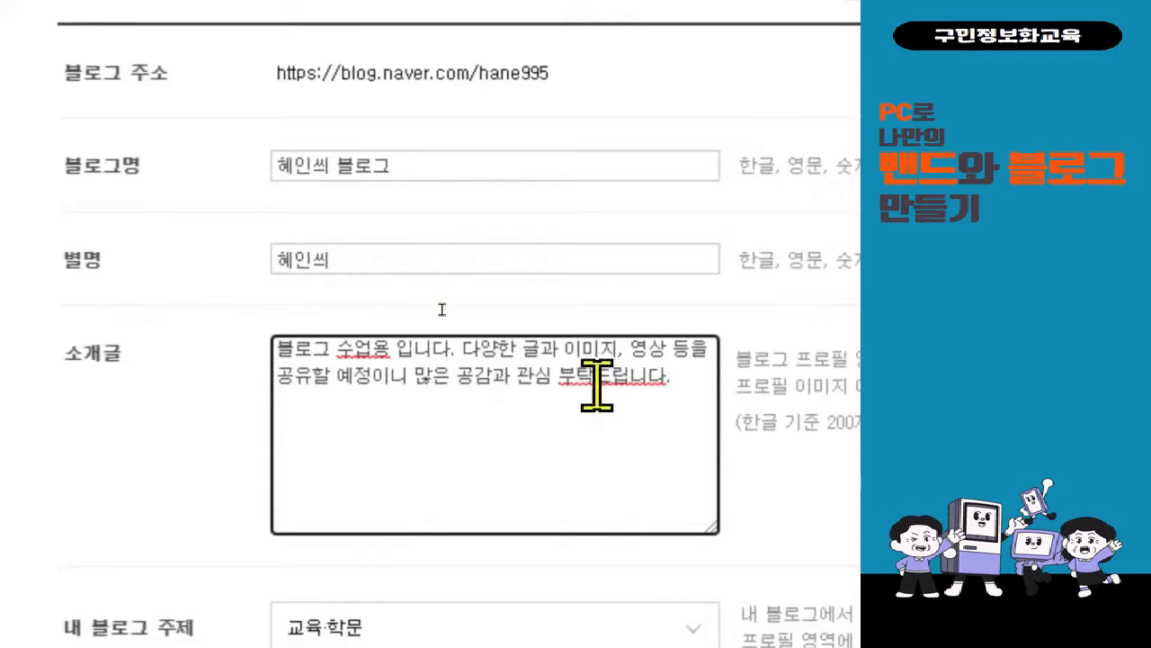
left_click(682, 474)
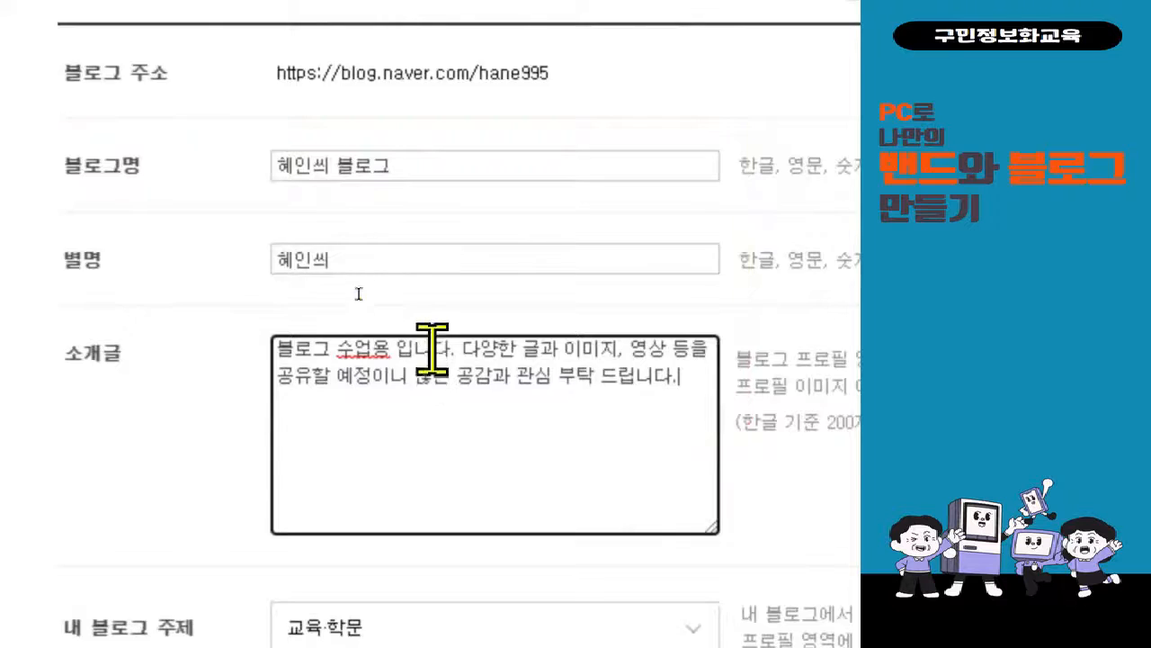
Set the blog topic (내 블로그 주제) to 일상·생각.
scroll(431, 503, "down", 2)
scroll(432, 513, "down", 3)
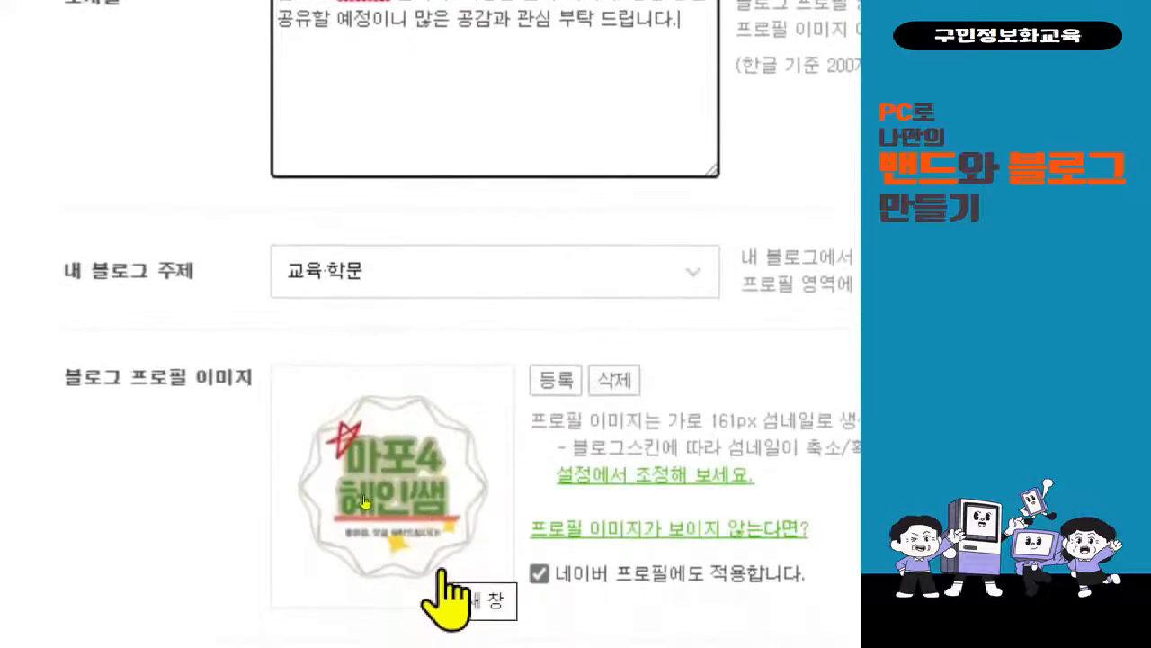
left_click(533, 286)
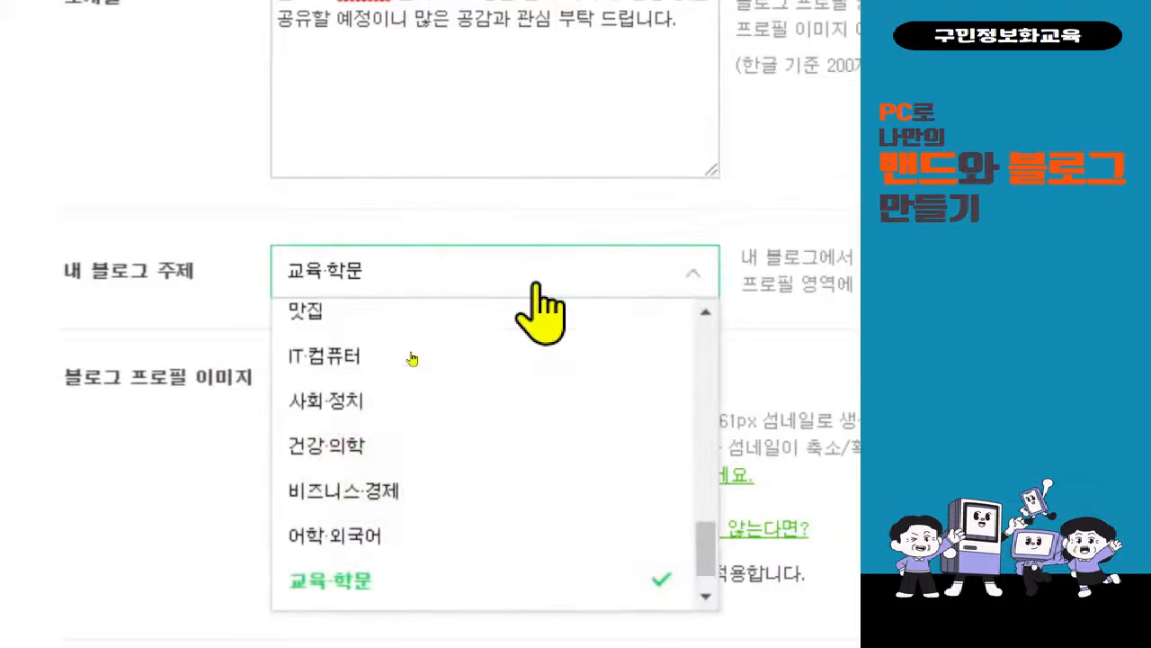
scroll(412, 410, "up", 2)
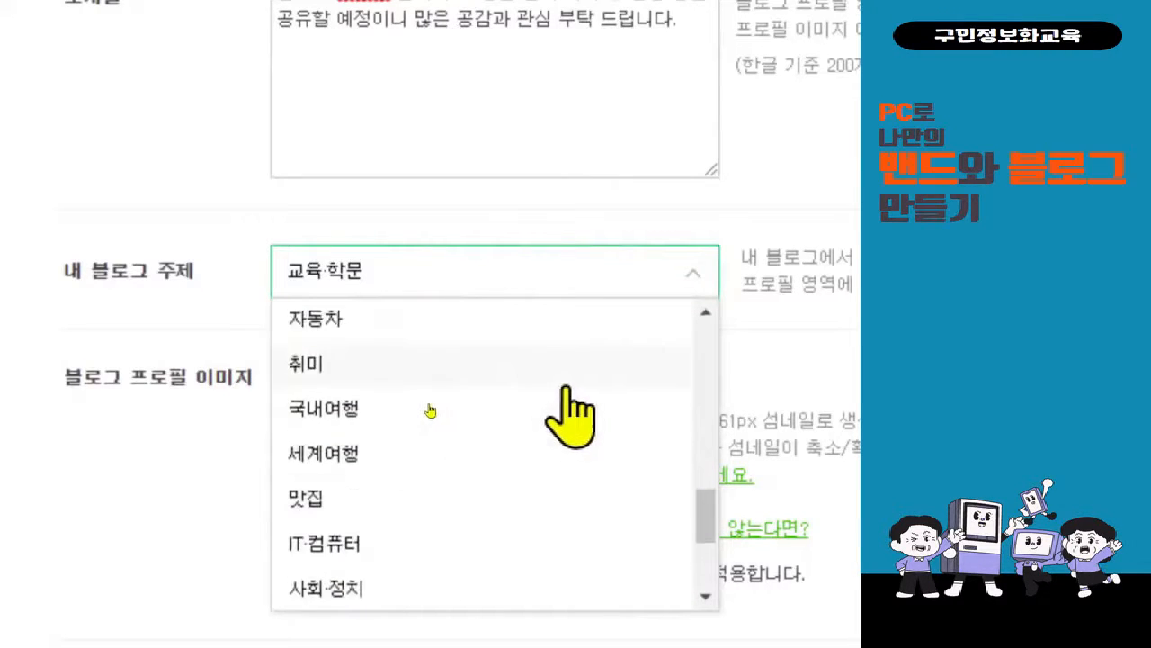
scroll(432, 408, "down", 2)
scroll(432, 410, "down", 1)
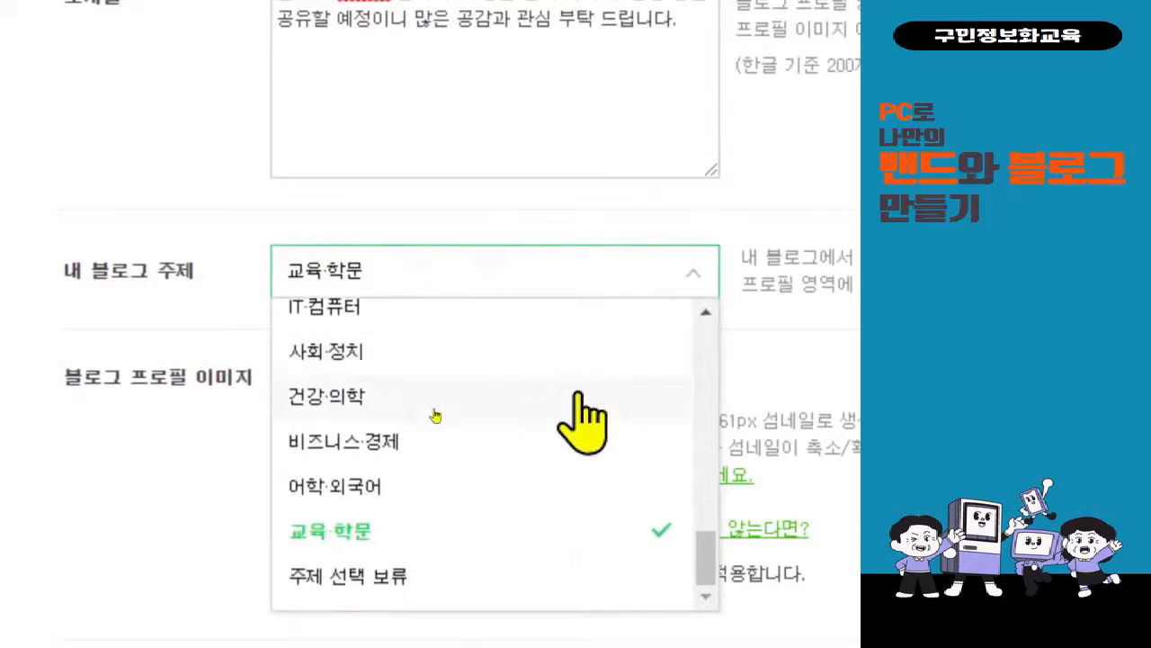
scroll(433, 412, "up", 3)
scroll(435, 414, "up", 6)
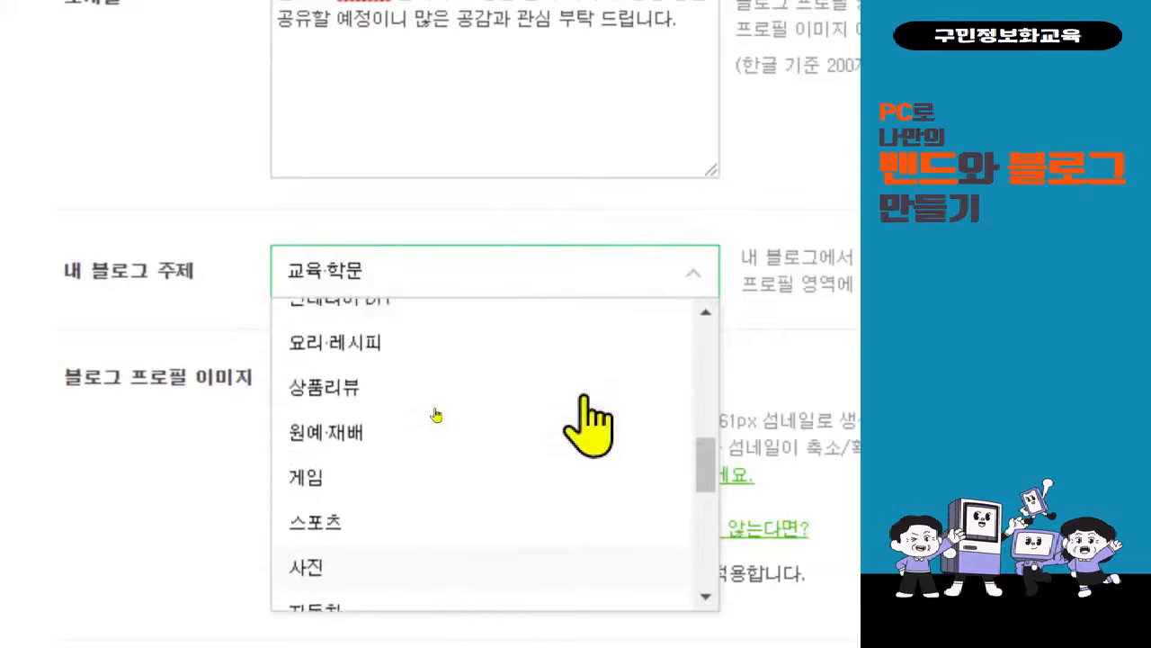
scroll(435, 415, "up", 4)
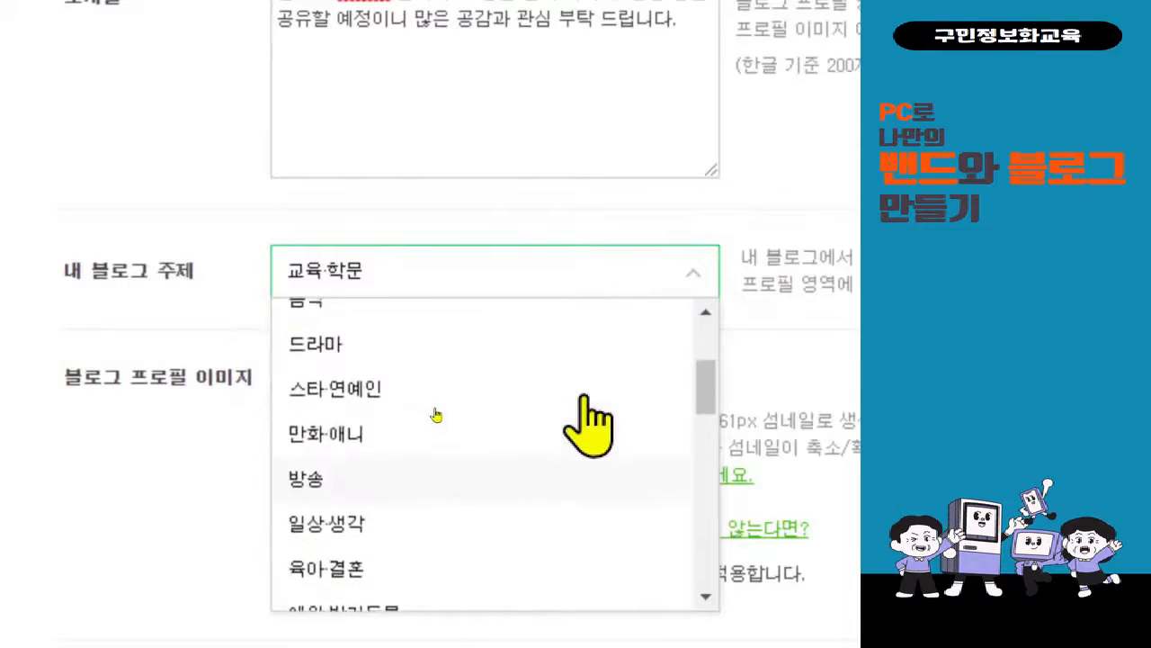
scroll(436, 415, "down", 3)
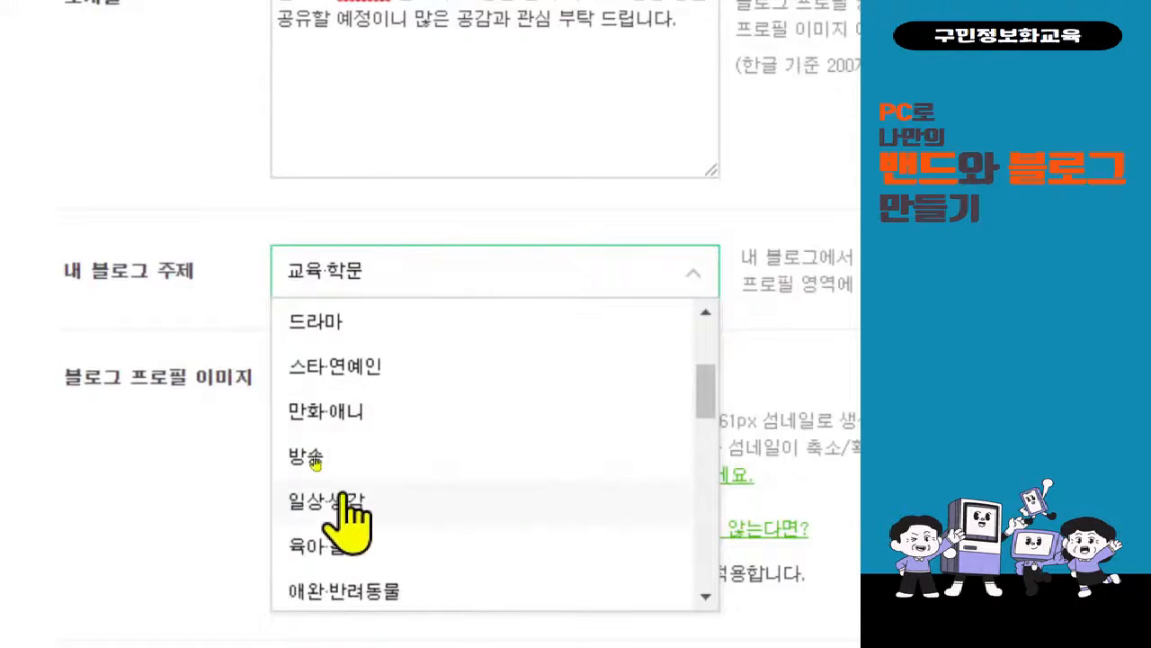
left_click(348, 500)
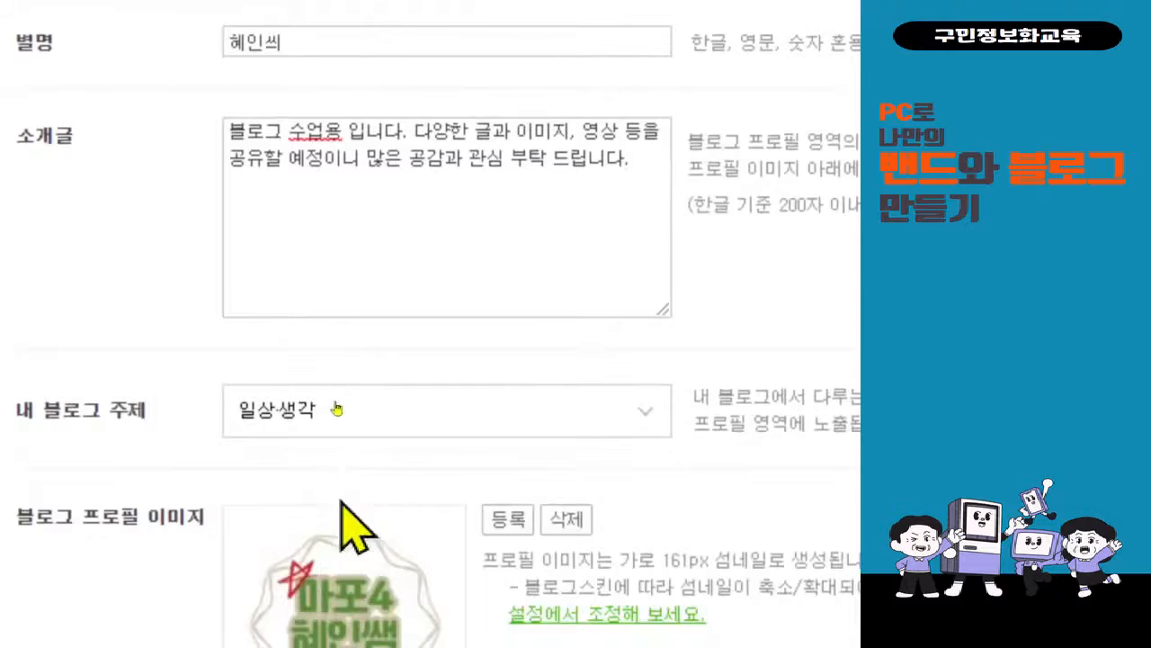
Register 프로필 이미지-001.png from the 다운로드 folder as the blog profile image.
scroll(334, 539, "down", 3)
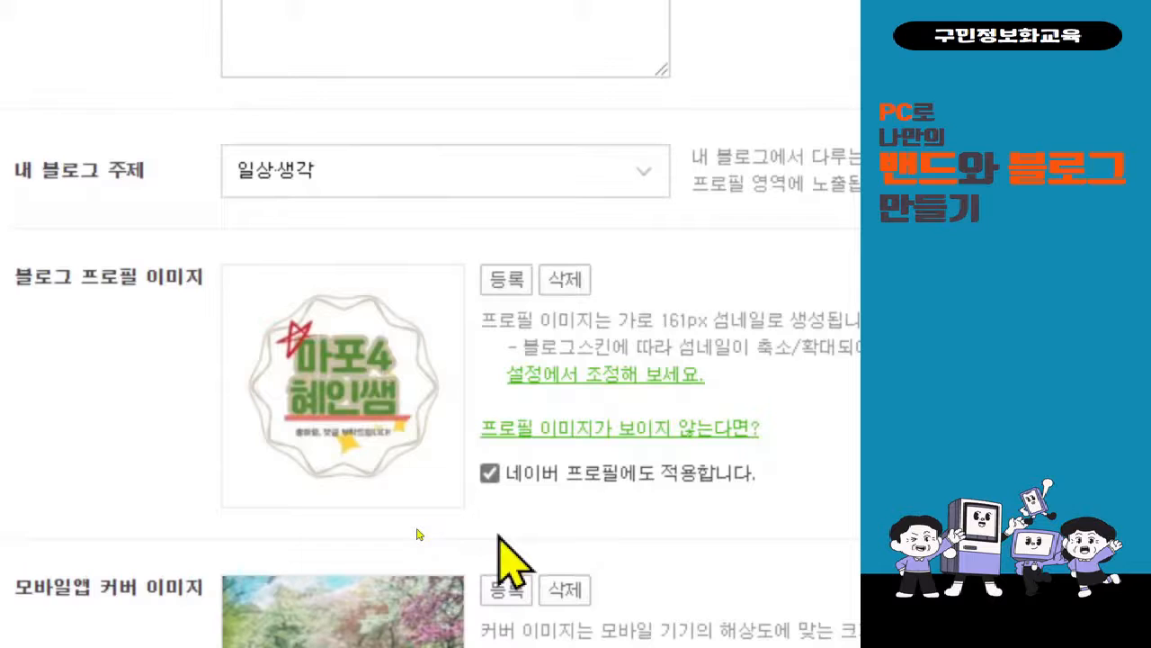
left_click_drag(464, 435, 760, 497)
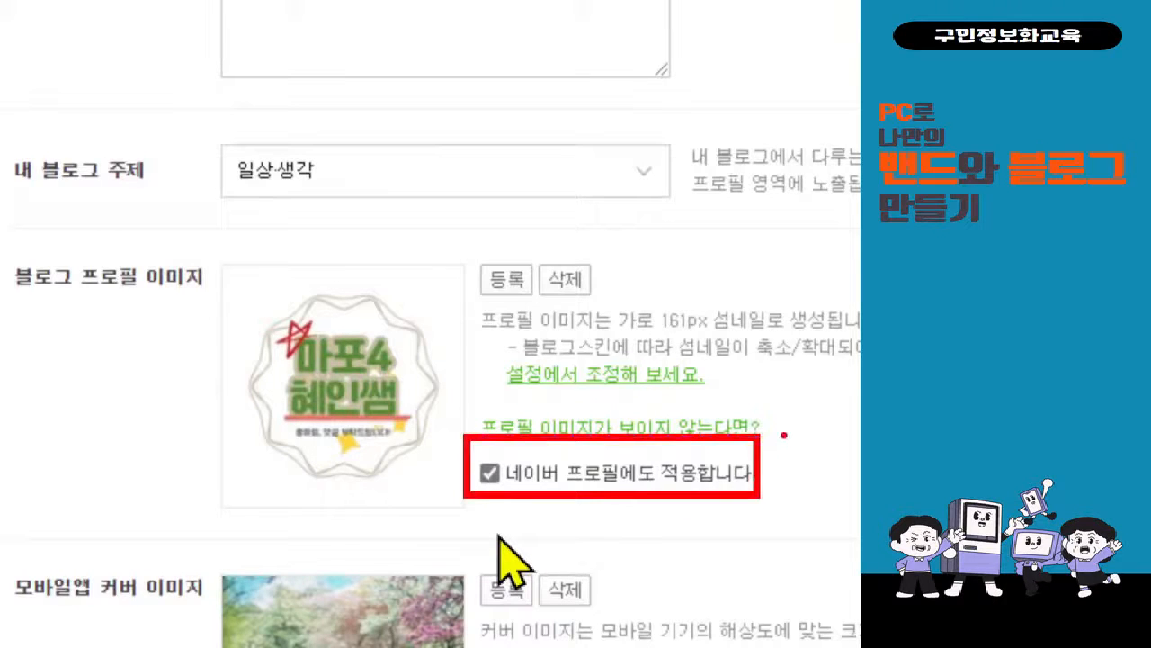
left_click_drag(784, 435, 835, 429)
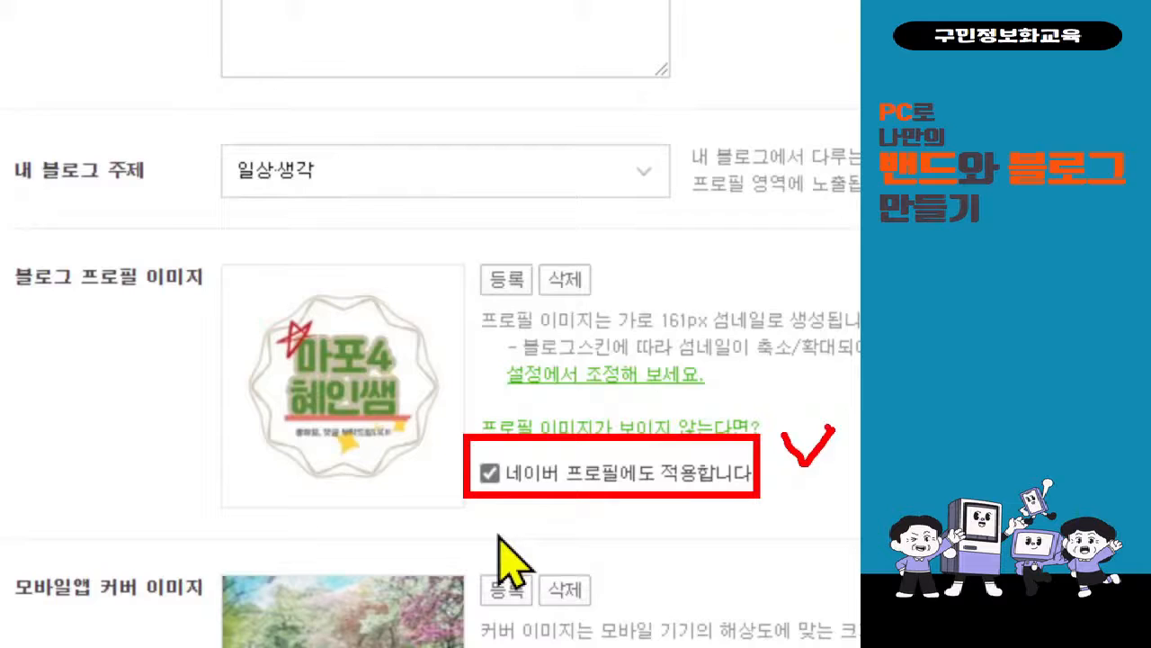
left_click(504, 306)
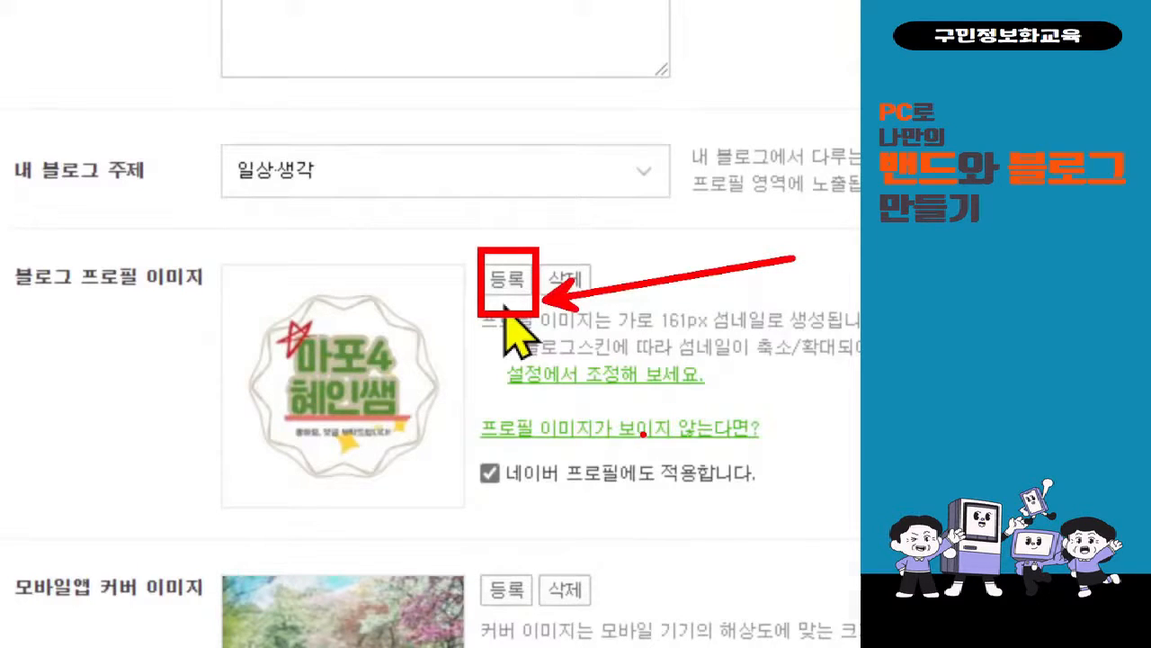
left_click(506, 280)
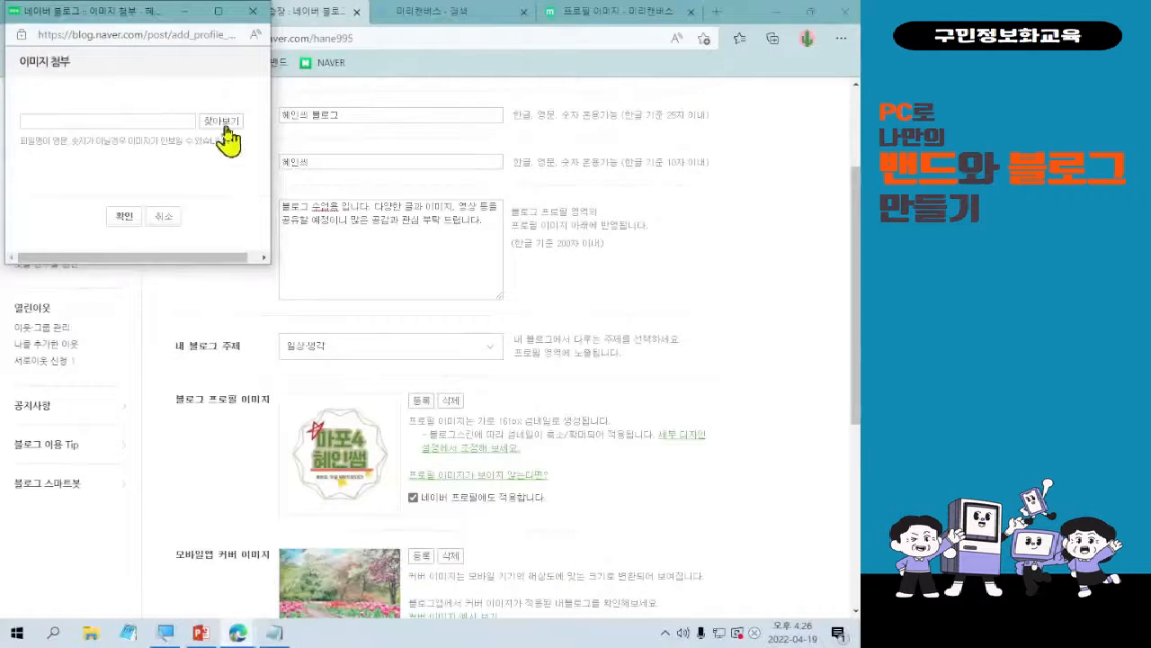
left_click(228, 135)
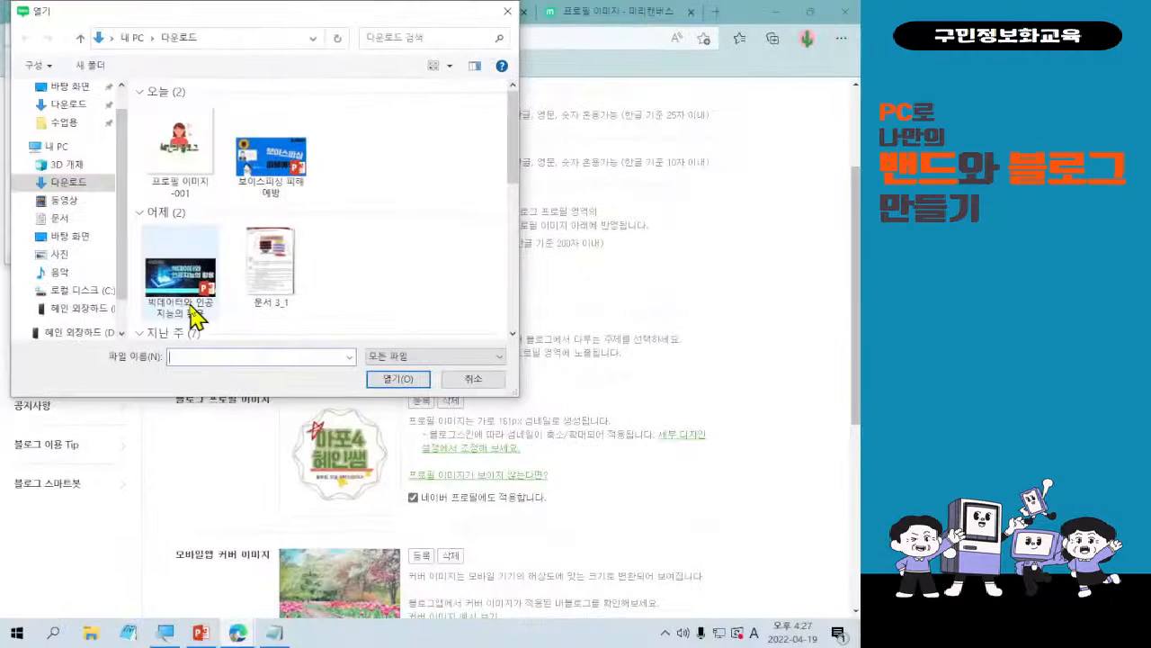
double_click(172, 193)
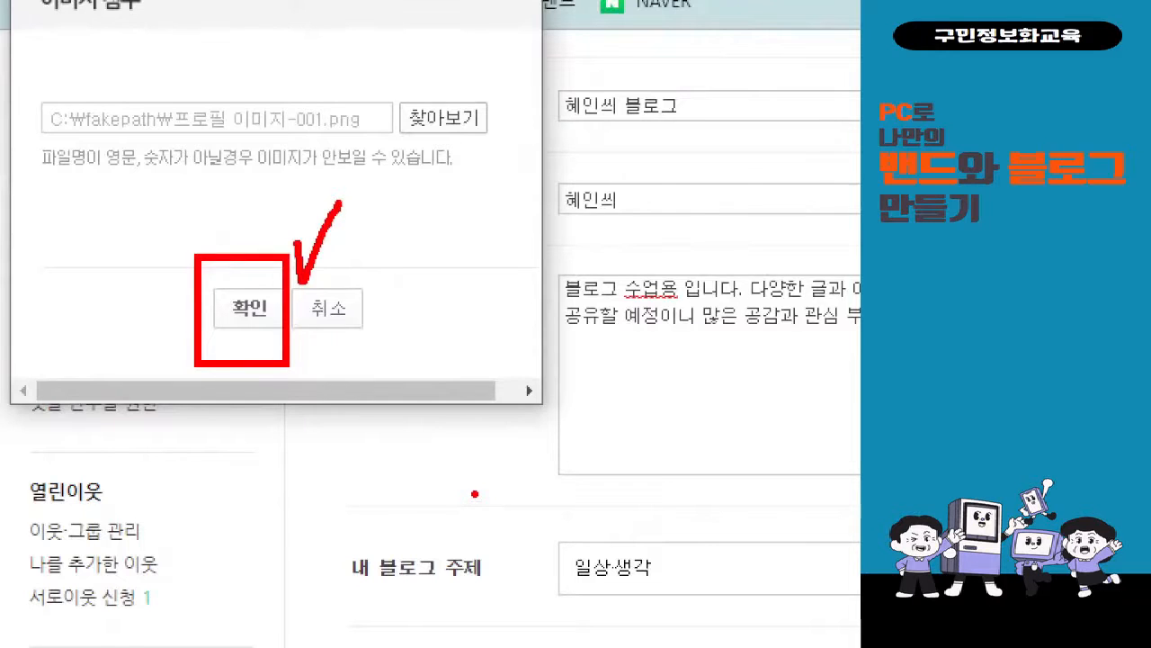
left_click(250, 307)
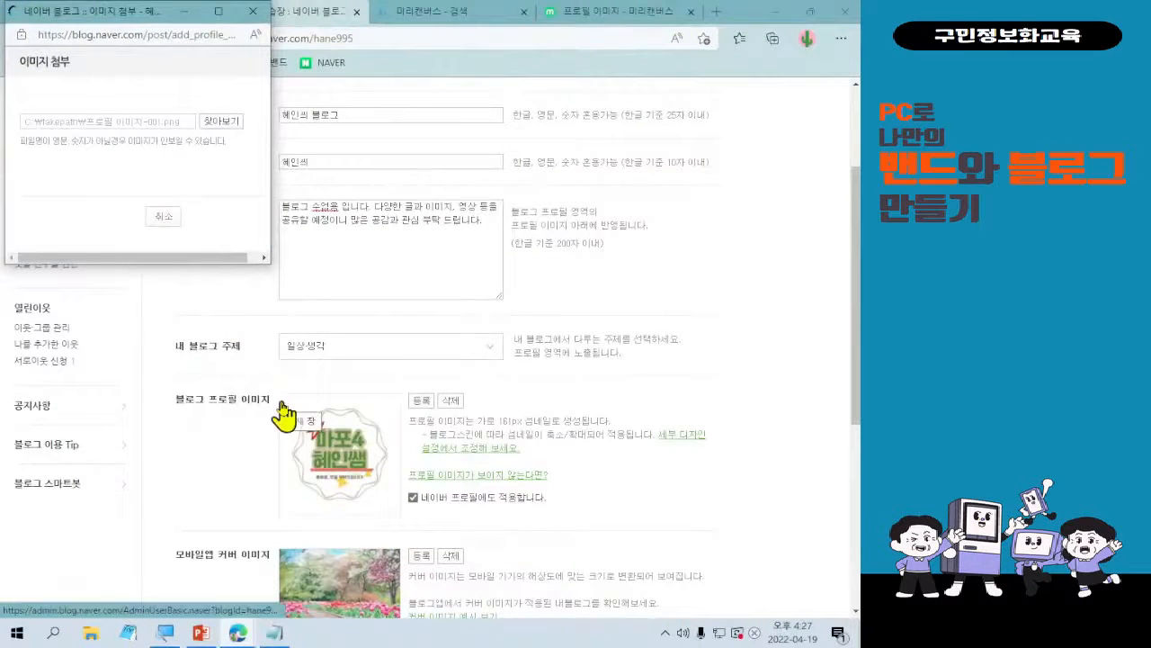
Examine the remaining blog information settings: mobile app cover image, business verification, 네이버 톡톡 connection, and the blog market sign-up option.
scroll(255, 479, "down", 1)
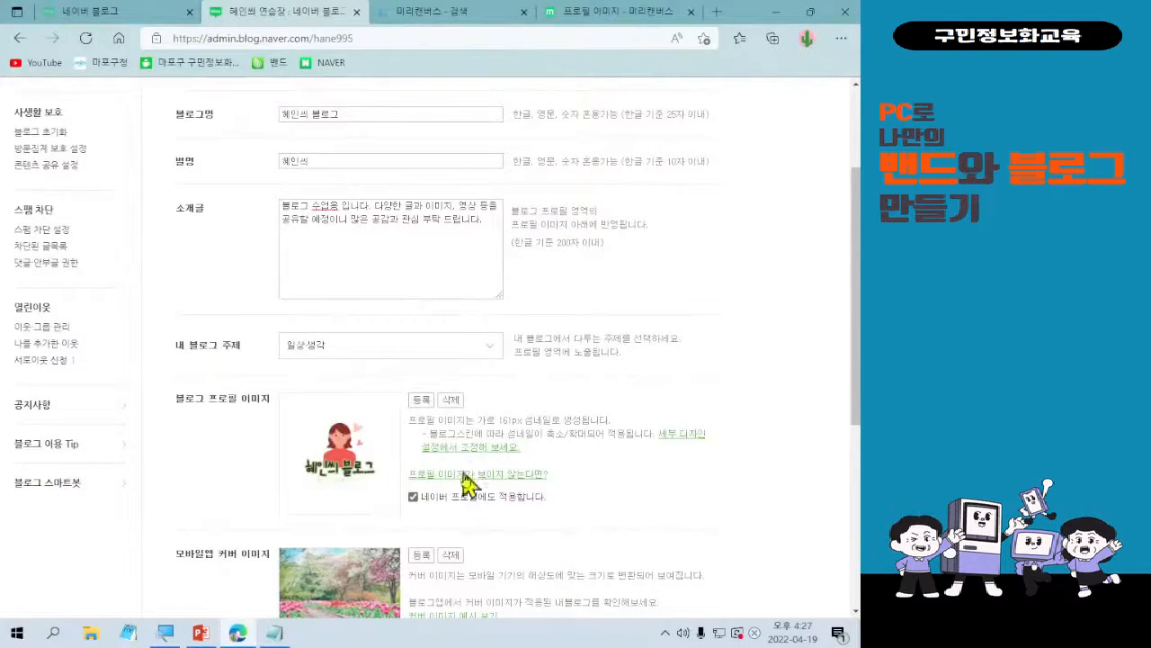
scroll(448, 436, "down", 3)
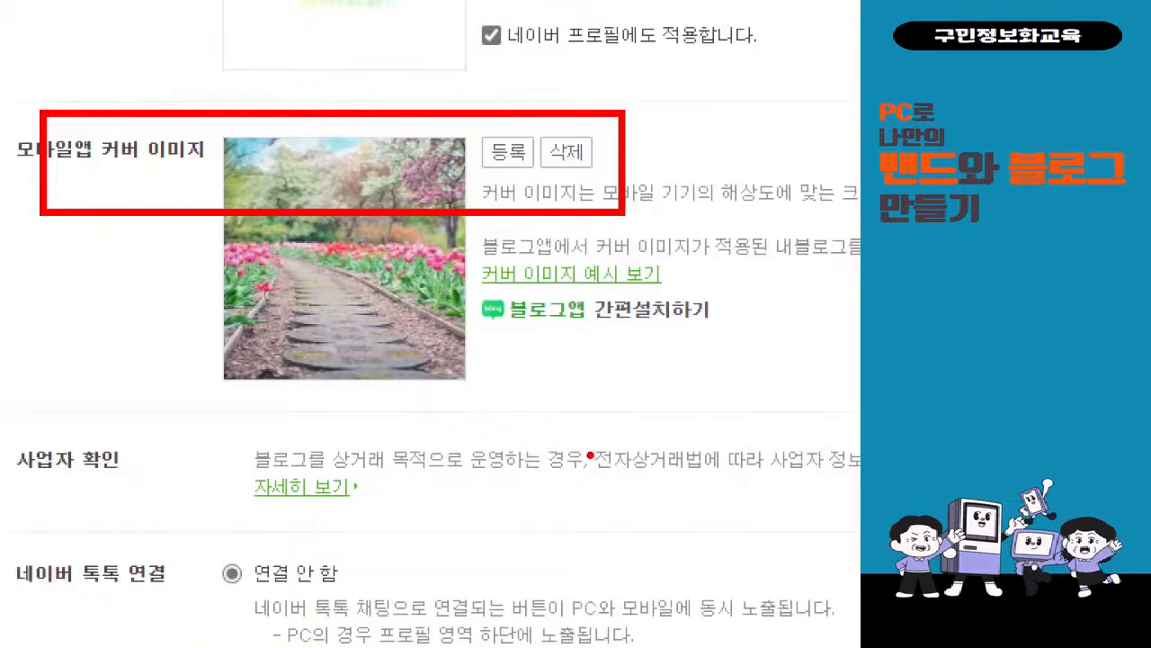
scroll(342, 531, "down", 1)
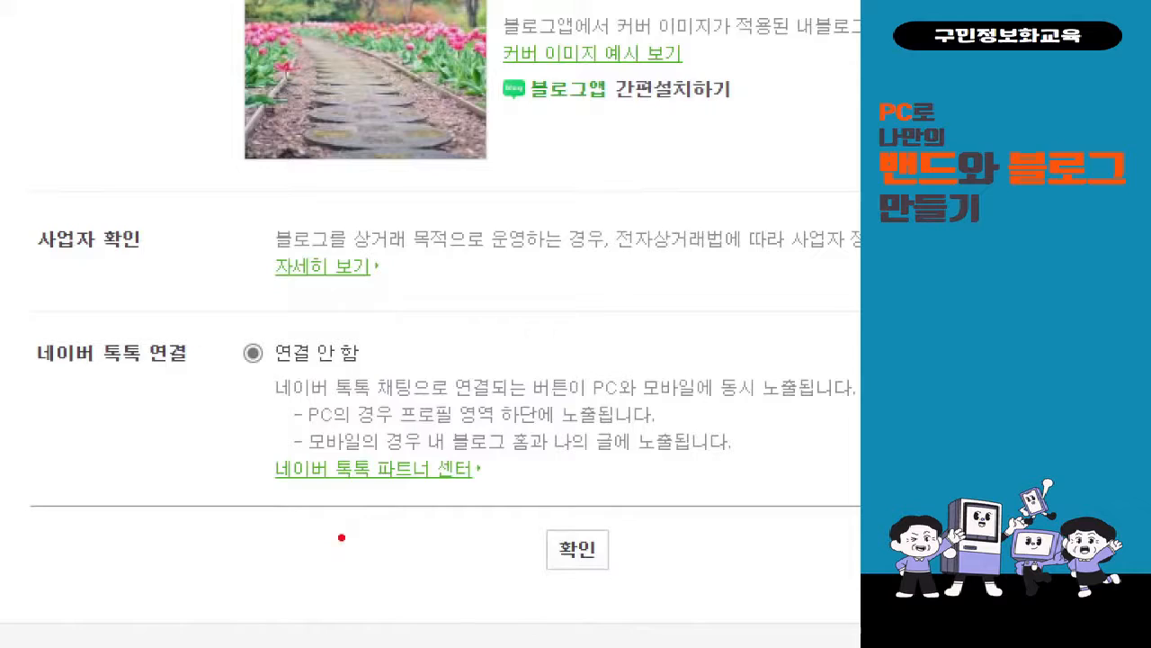
scroll(417, 526, "up", 3)
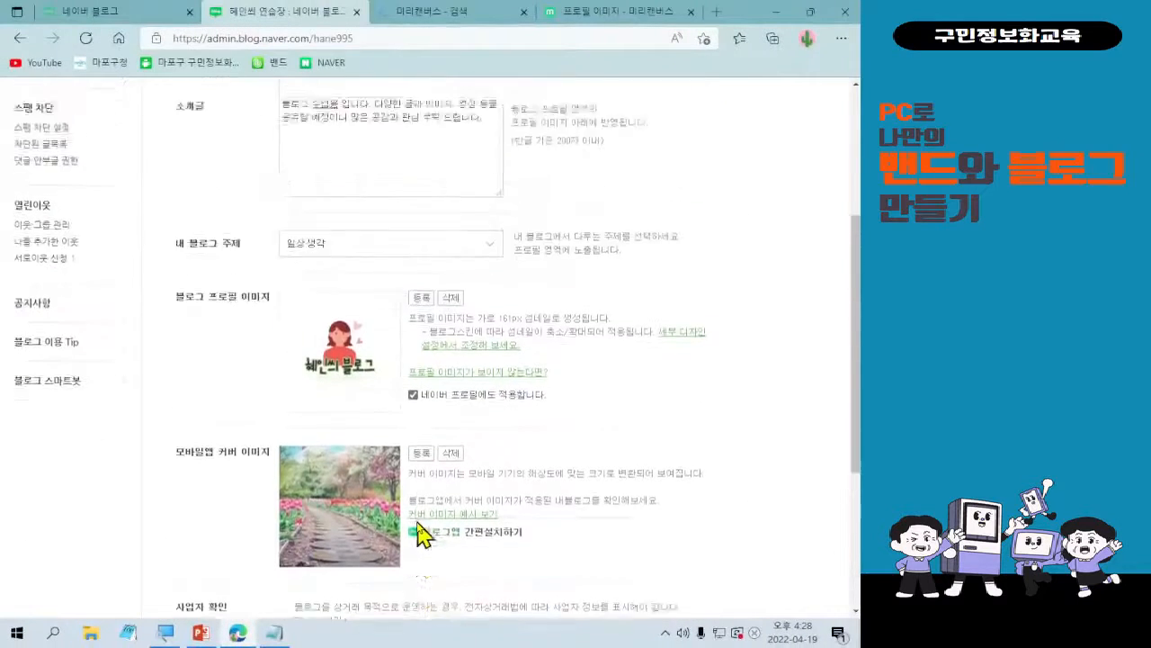
scroll(417, 531, "up", 3)
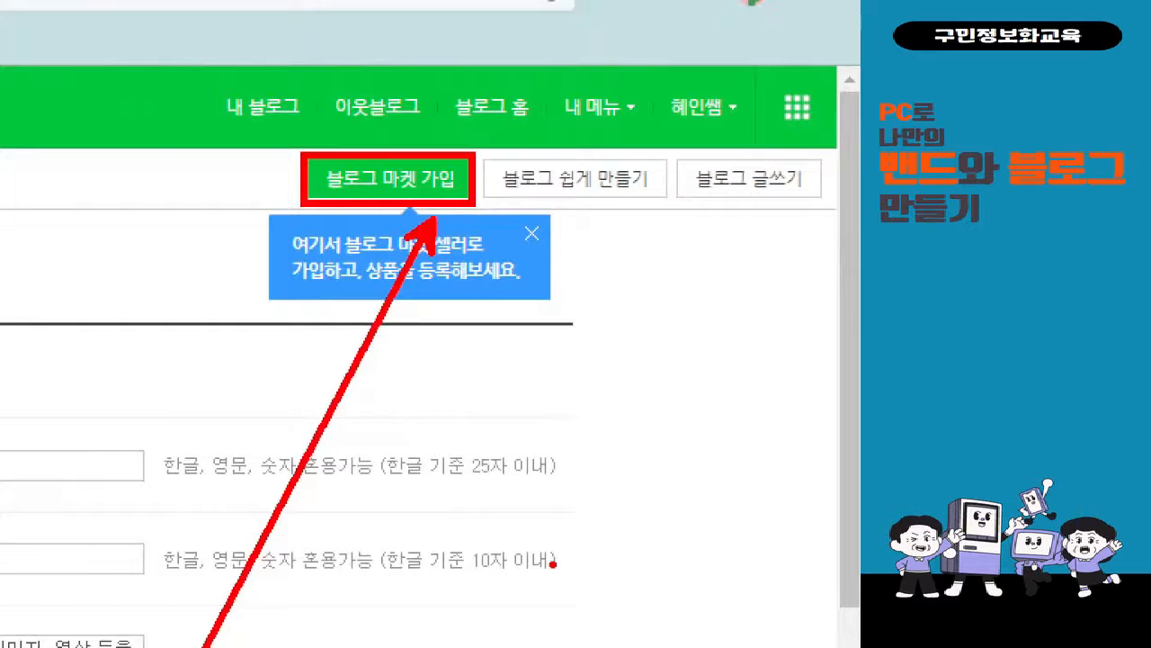
scroll(741, 423, "down", 10)
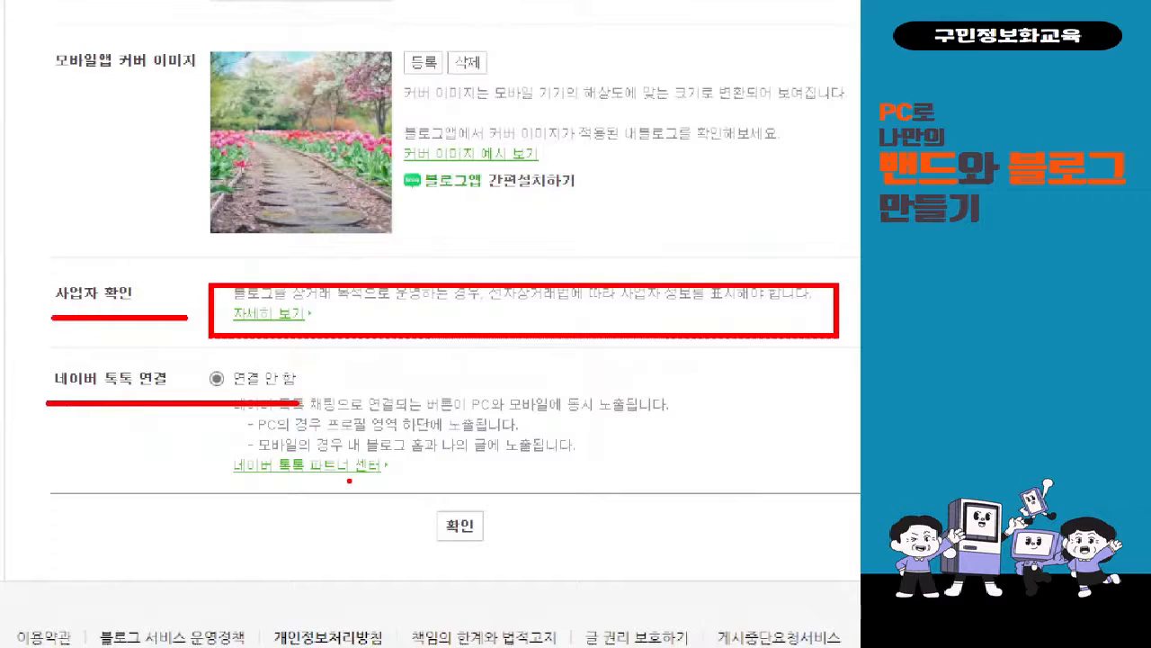
left_click_drag(202, 284, 374, 496)
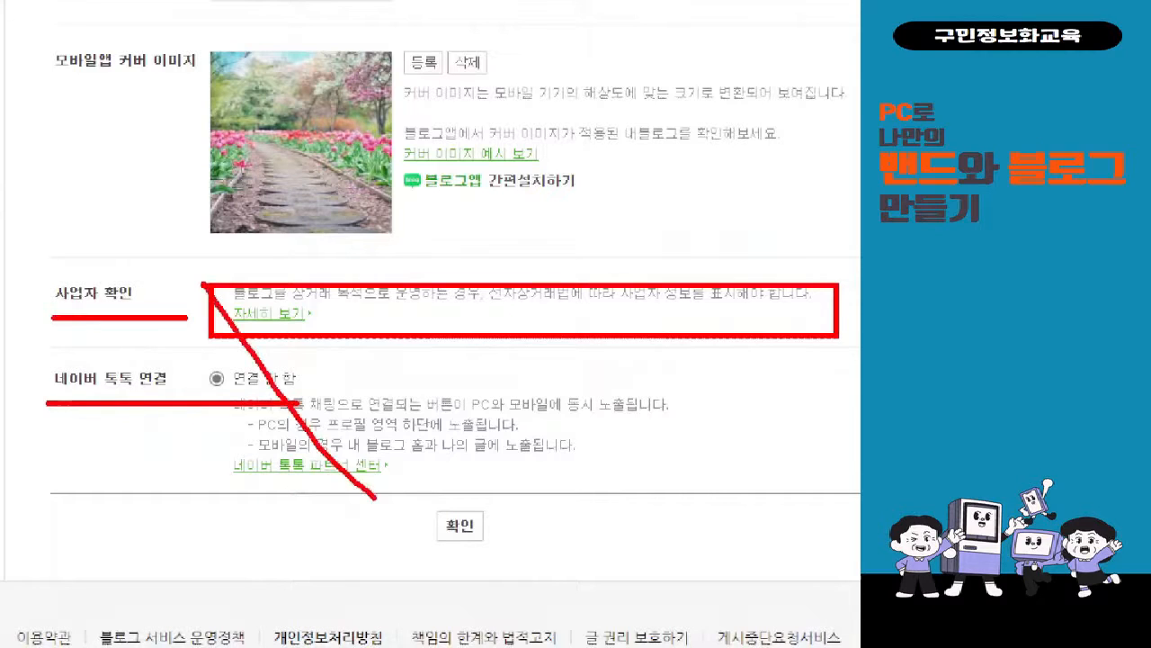
left_click_drag(417, 260, 195, 517)
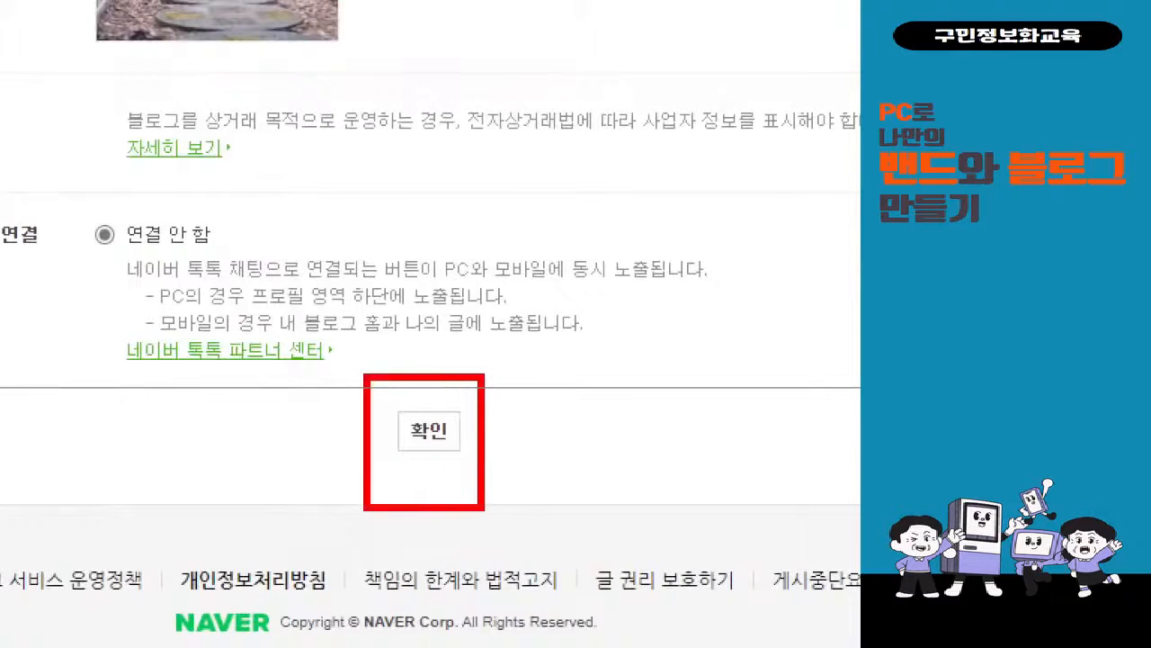
left_click_drag(510, 383, 581, 353)
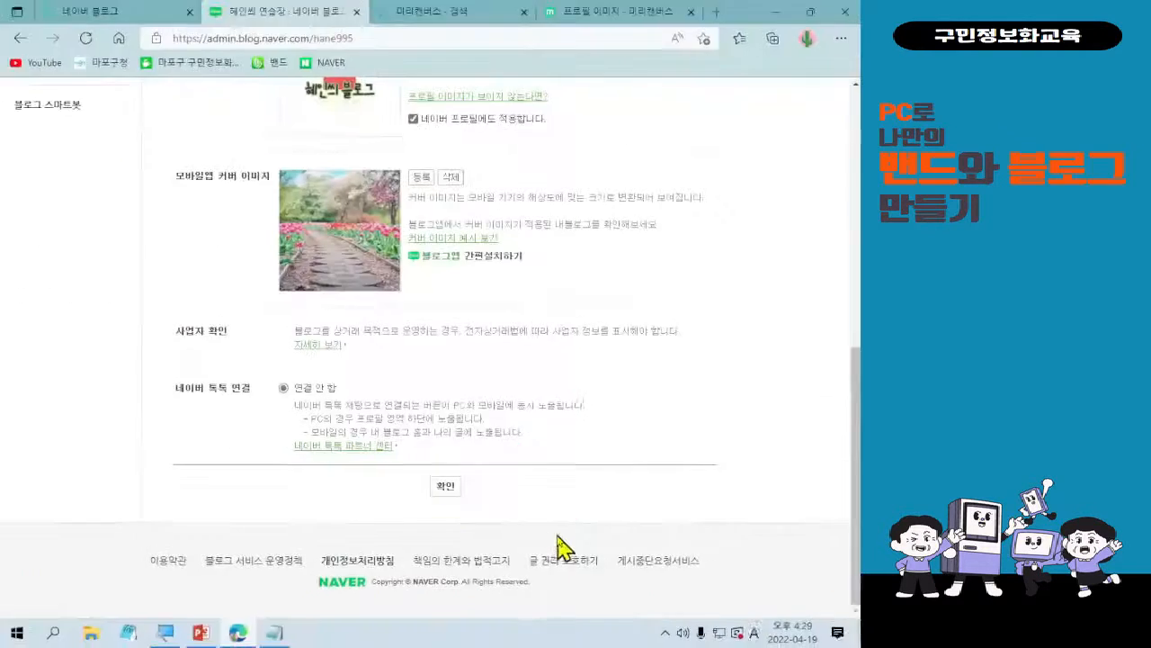
Save the updated blog information and acknowledge the confirmation message.
left_click(429, 431)
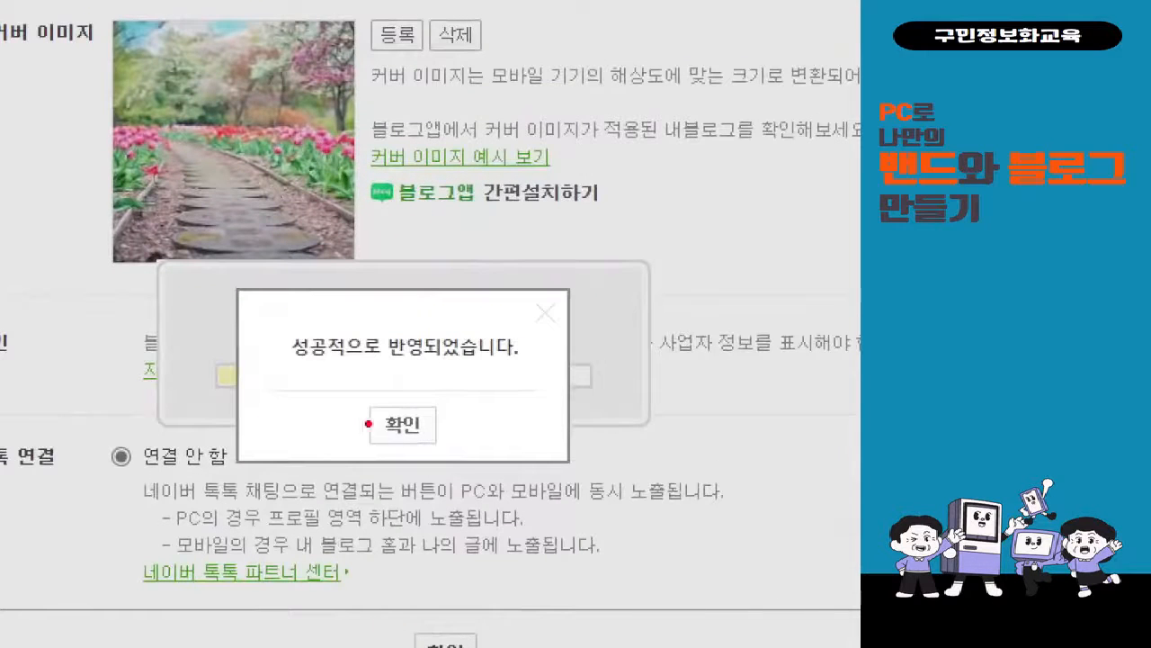
left_click_drag(365, 401, 456, 465)
left_click_drag(472, 415, 837, 565)
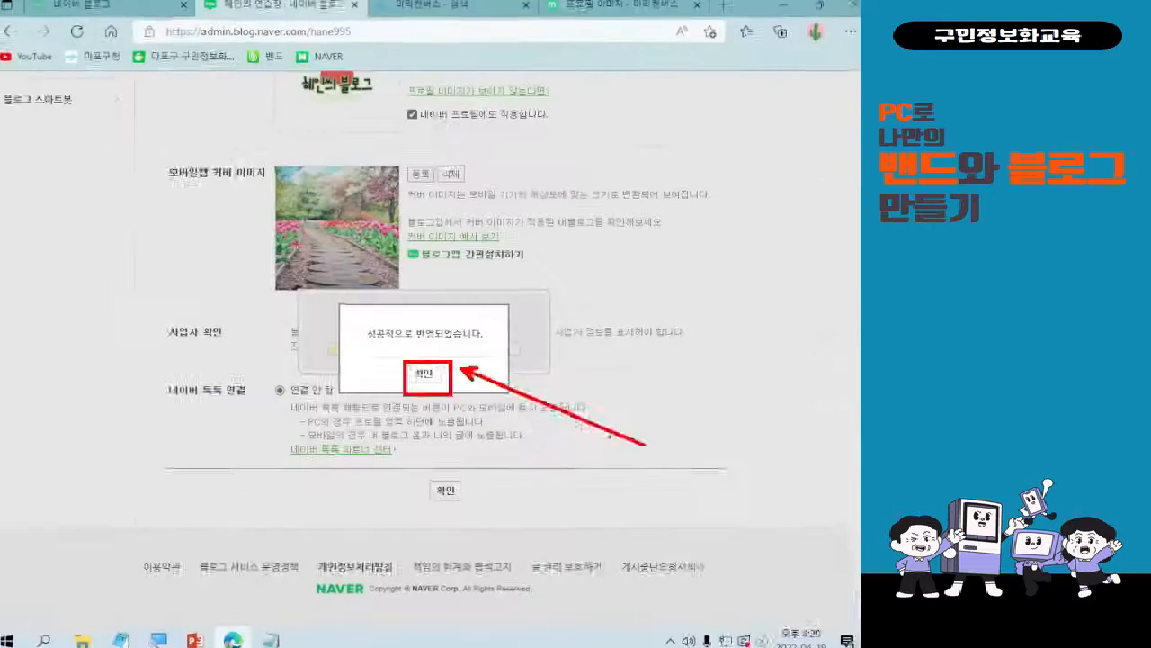
key("Escape")
left_click(429, 433)
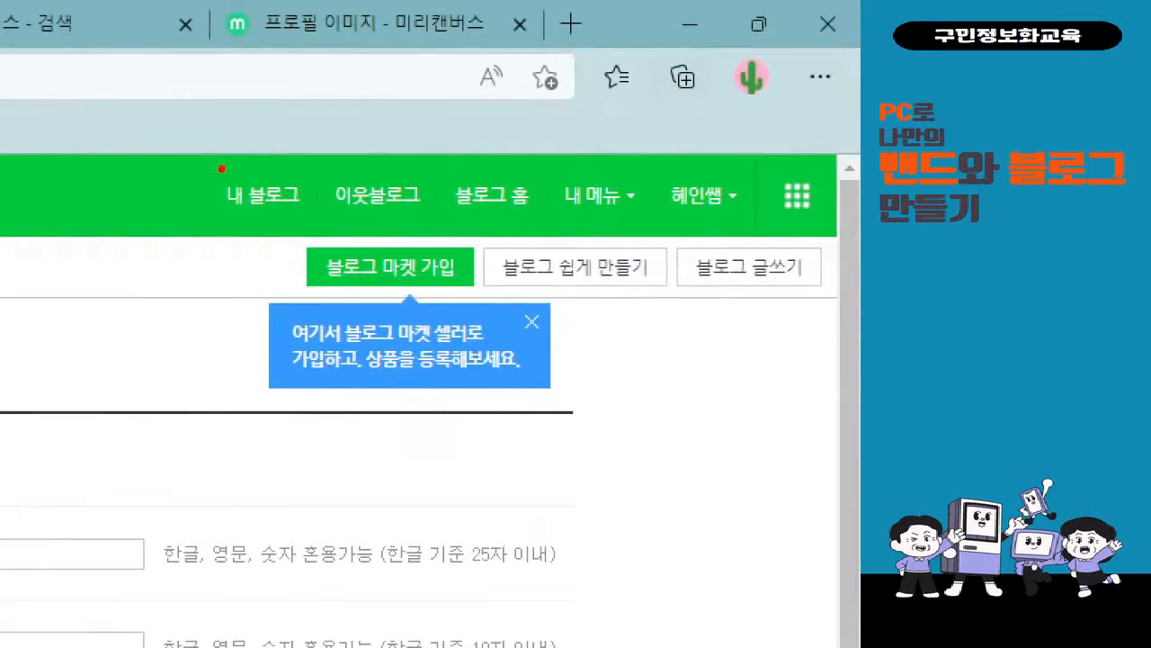
Open the own blog's main page and check its profile image, nickname and introduction.
left_click_drag(250, 141, 338, 235)
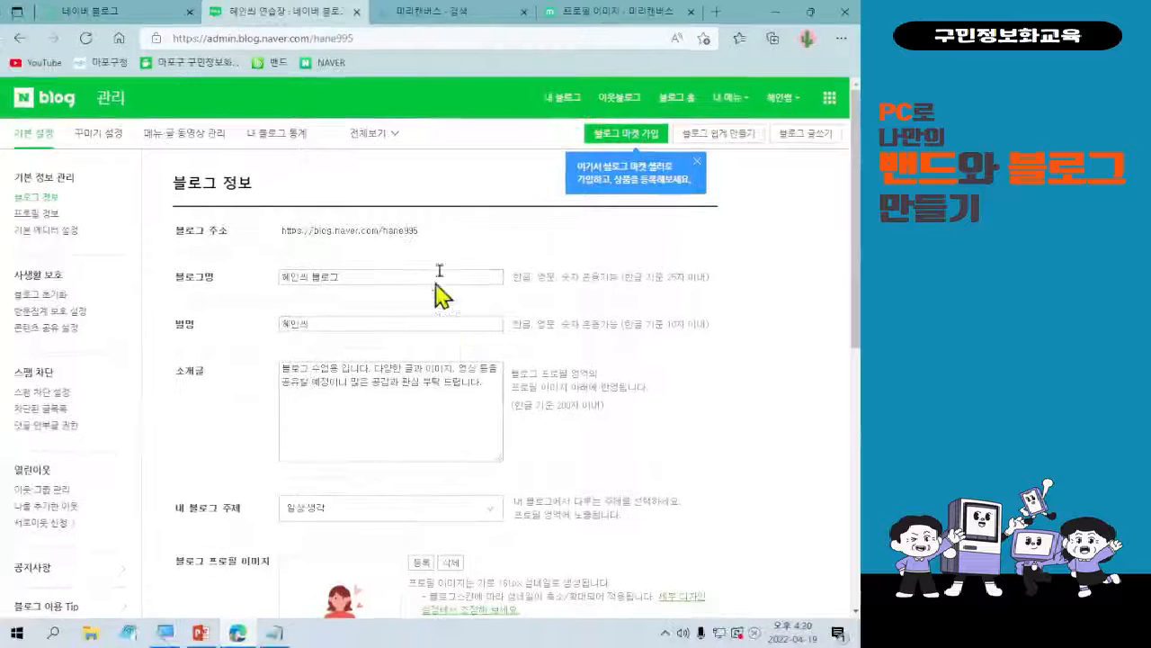
key("ctrl")
key("ctrl")
key("ctrl")
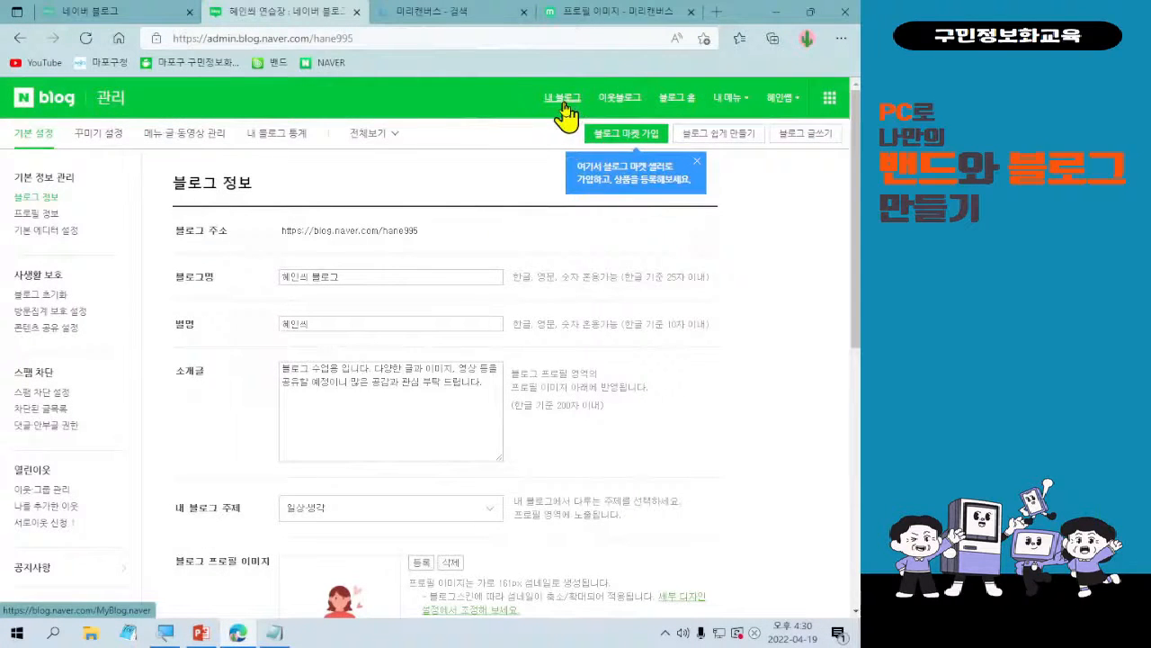
left_click(564, 104)
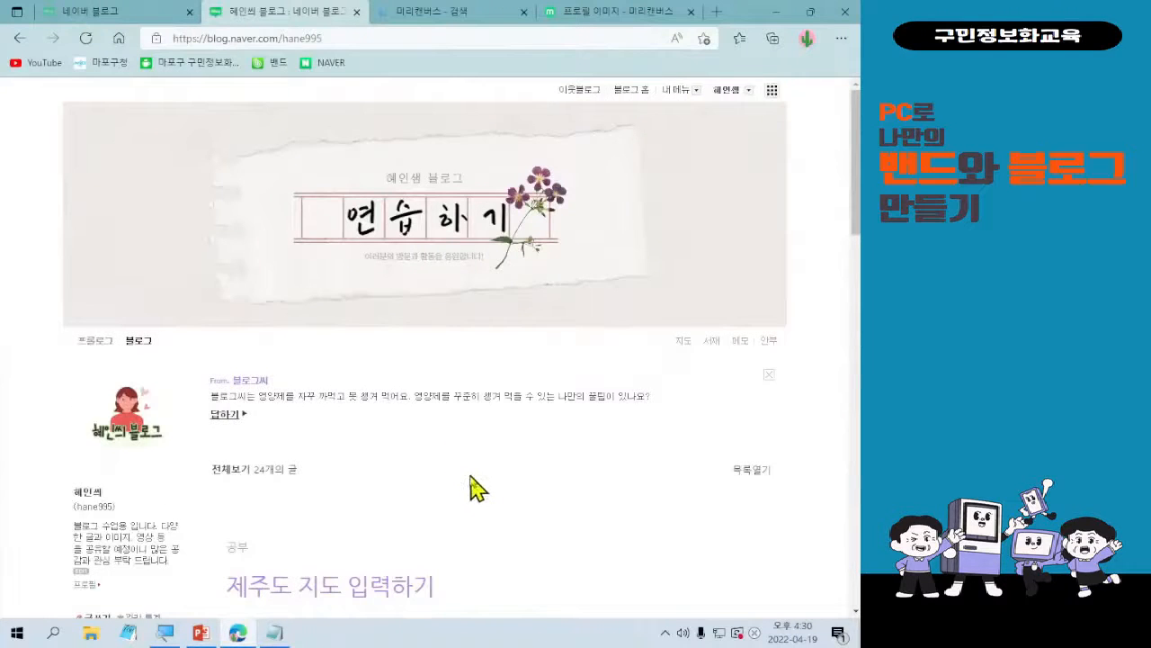
scroll(475, 499, "down", 2)
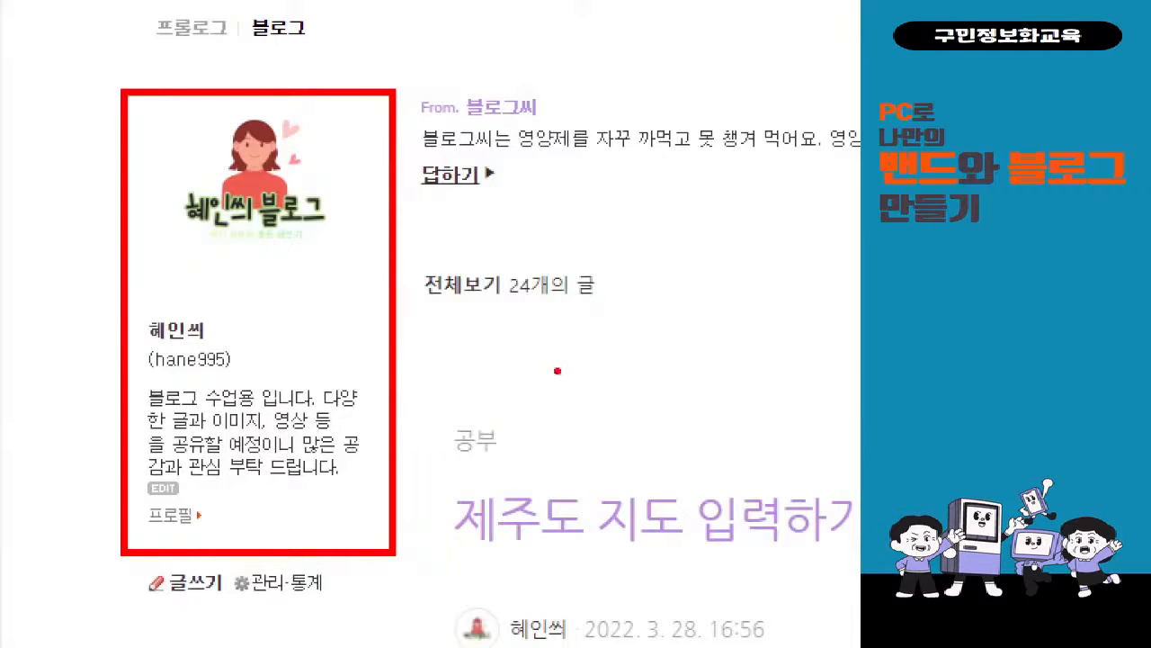
mouse_move(381, 336)
left_mouse_down()
mouse_move(416, 336)
mouse_move(417, 381)
mouse_move(439, 412)
mouse_move(480, 373)
left_mouse_up()
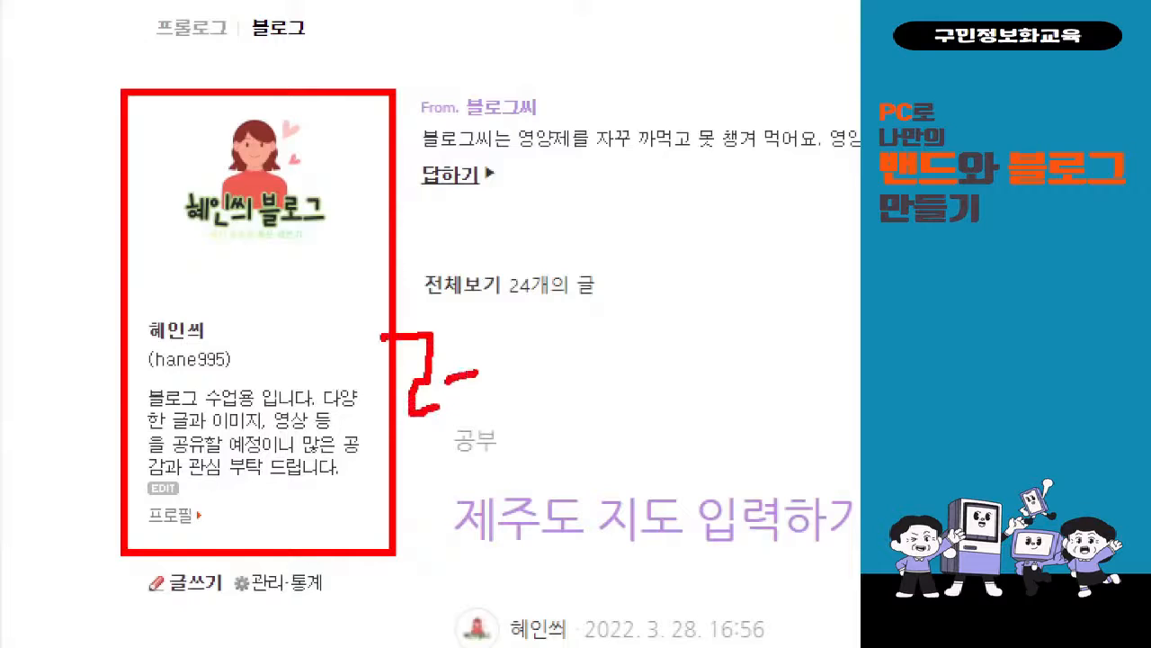
left_click_drag(484, 320, 485, 421)
left_click_drag(521, 315, 525, 415)
left_click_drag(533, 394, 539, 396)
mouse_move(551, 337)
left_mouse_down()
mouse_move(615, 387)
mouse_move(562, 337)
left_mouse_up()
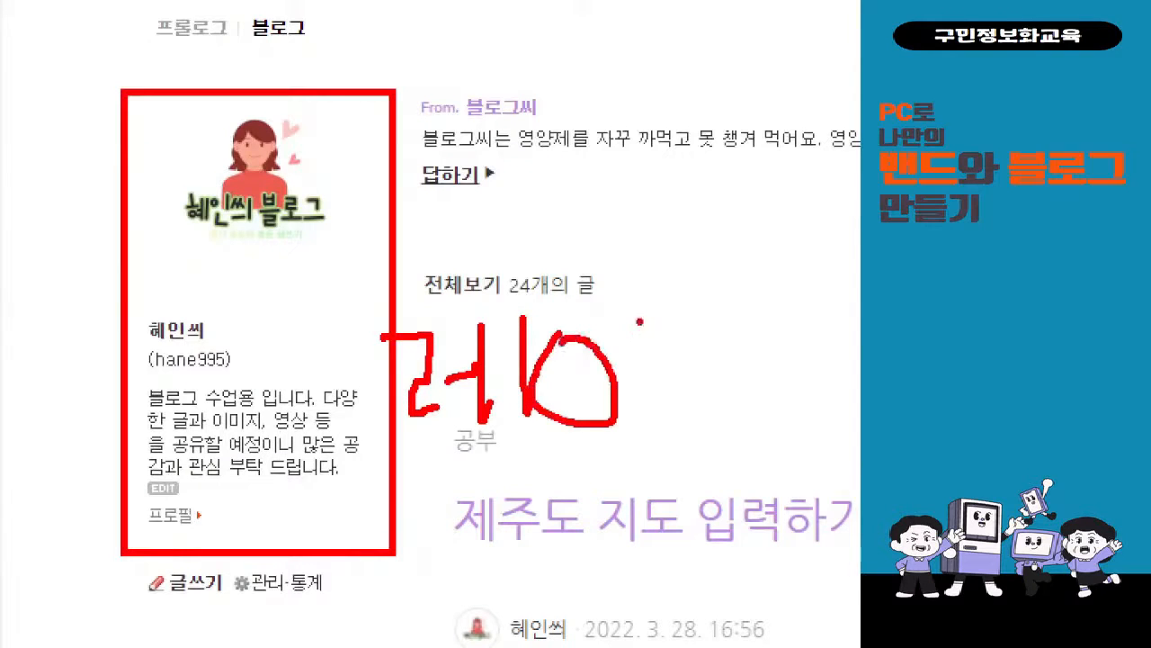
left_click_drag(642, 335, 647, 419)
left_click_drag(664, 340, 667, 352)
left_click_drag(736, 286, 739, 410)
left_click_drag(743, 367, 761, 365)
mouse_move(794, 315)
left_mouse_down()
mouse_move(779, 322)
mouse_move(795, 313)
left_mouse_up()
mouse_move(772, 385)
left_mouse_down()
mouse_move(801, 401)
mouse_move(757, 439)
mouse_move(830, 450)
left_mouse_up()
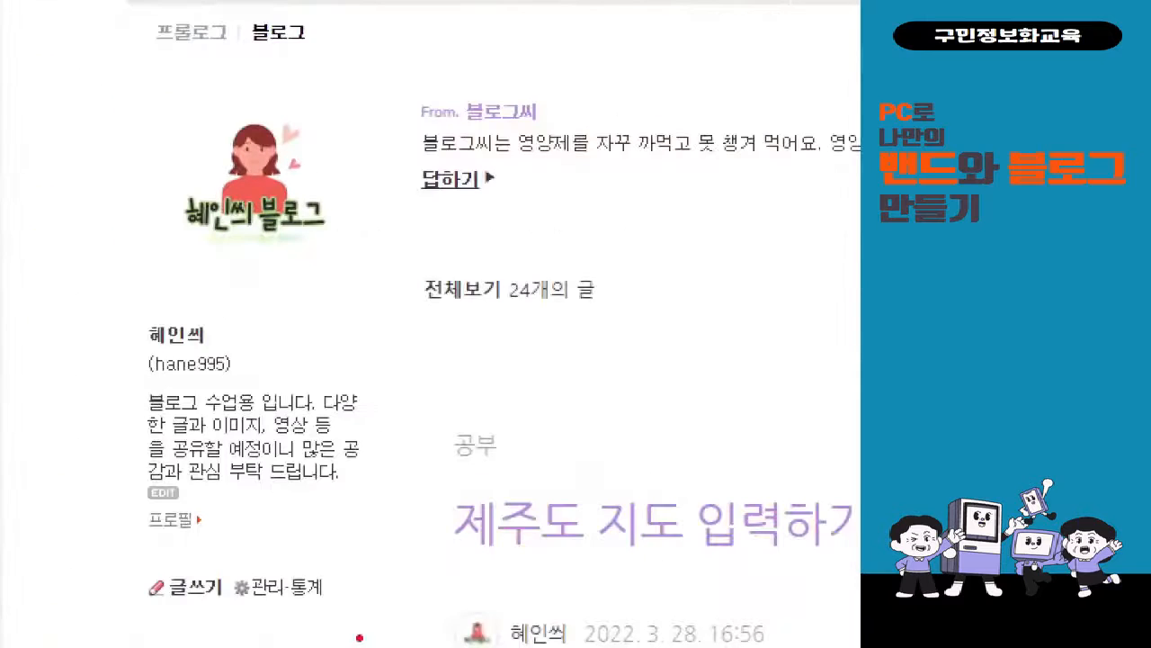
left_click_drag(223, 568, 330, 622)
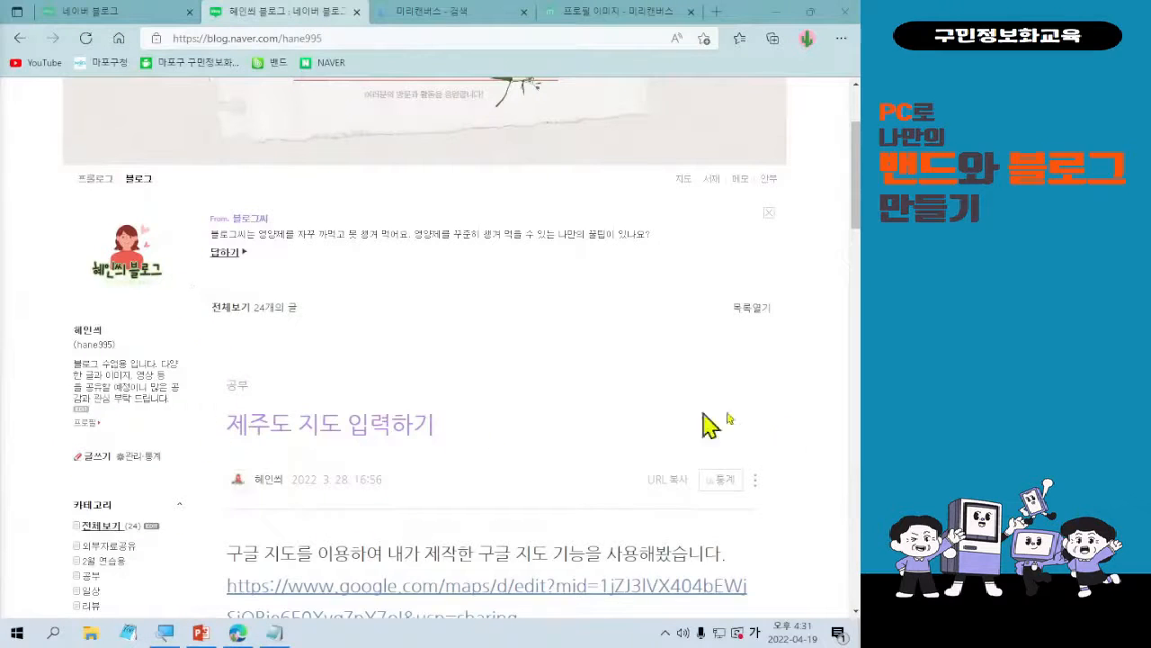
Examine the blog page's sidebar: category list, weather widget, quotation widget and activity information.
scroll(576, 281, "down", 2)
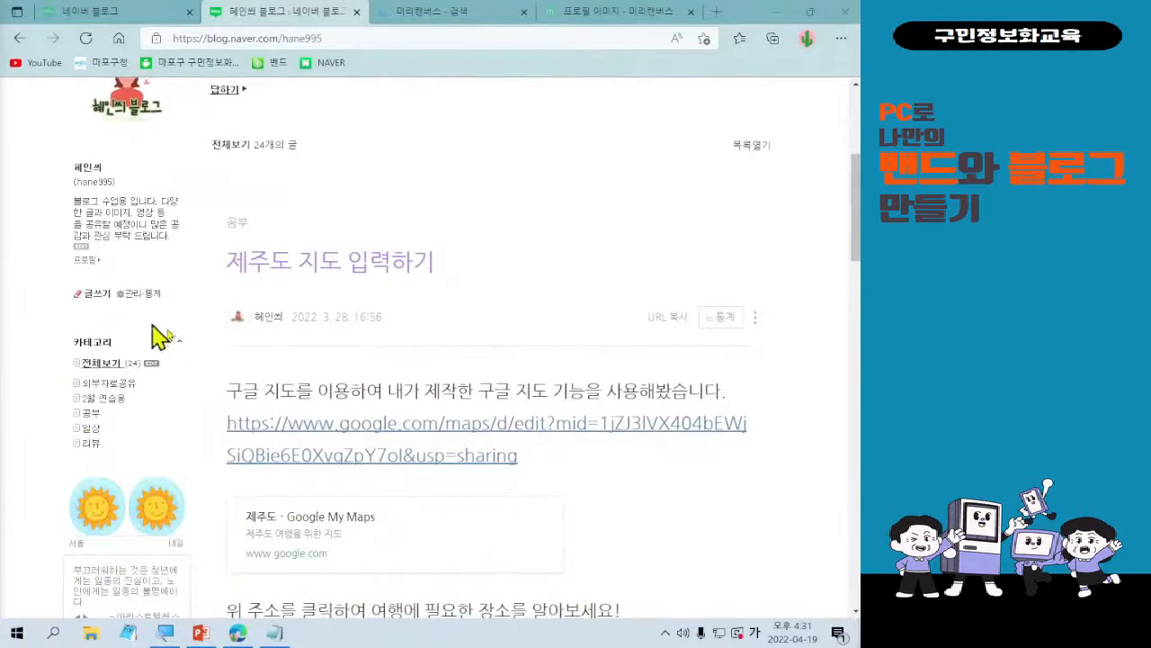
scroll(346, 423, "down", 3)
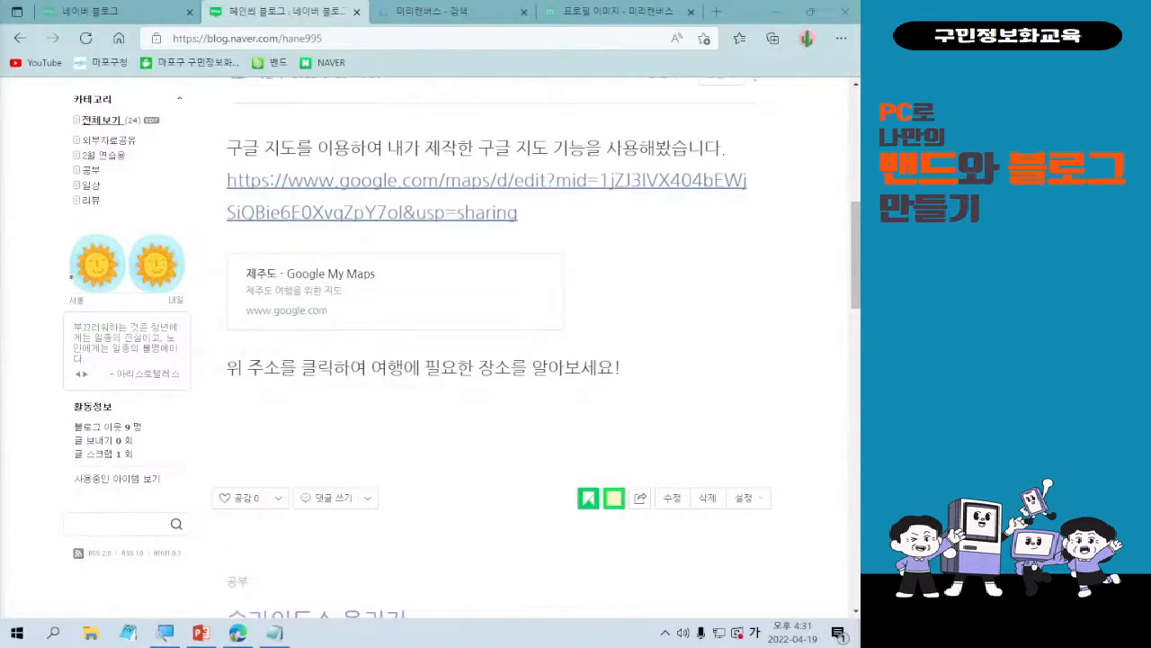
left_click_drag(56, 214, 188, 500)
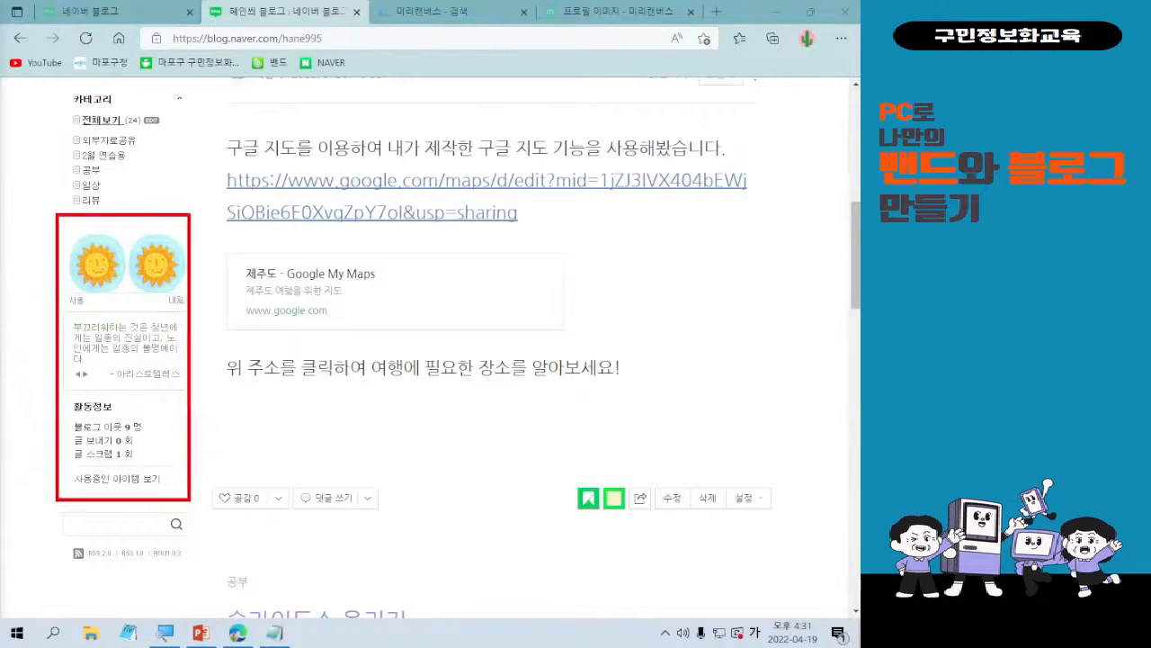
left_click_drag(205, 426, 402, 474)
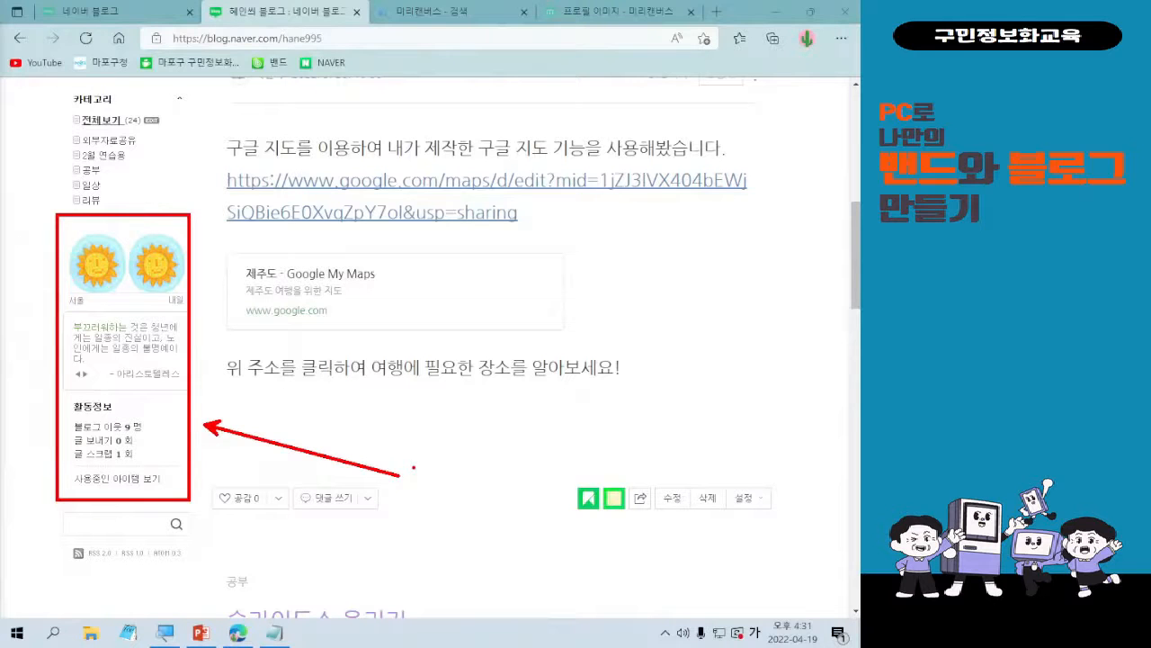
key("Escape")
scroll(405, 481, "up", 2)
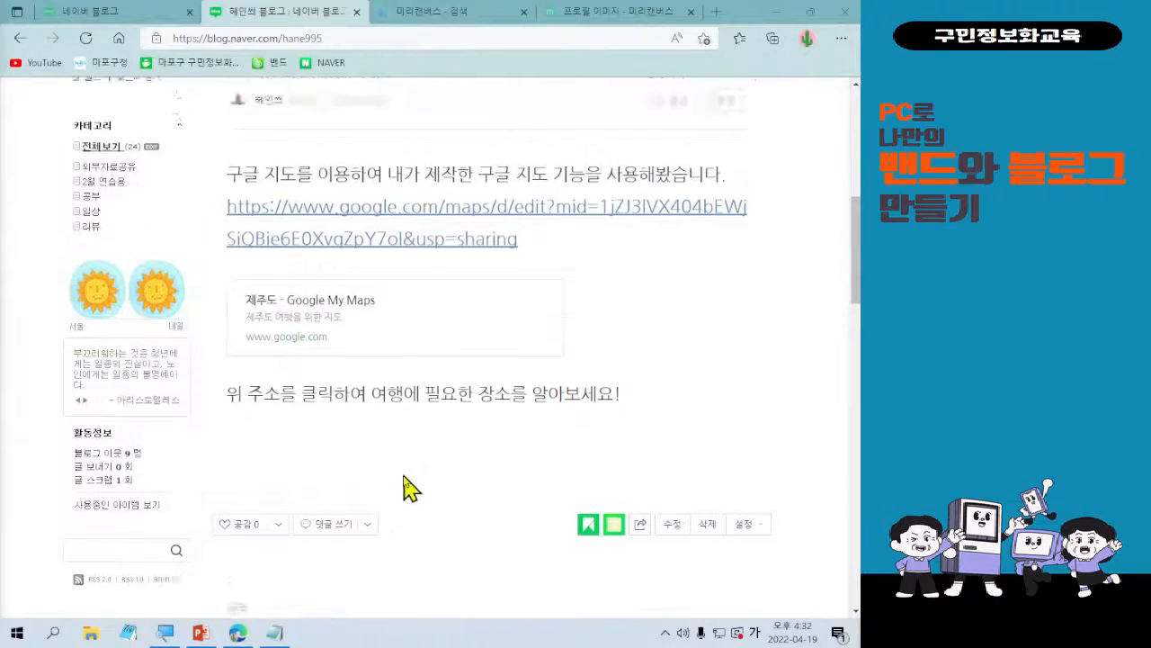
scroll(405, 481, "up", 2)
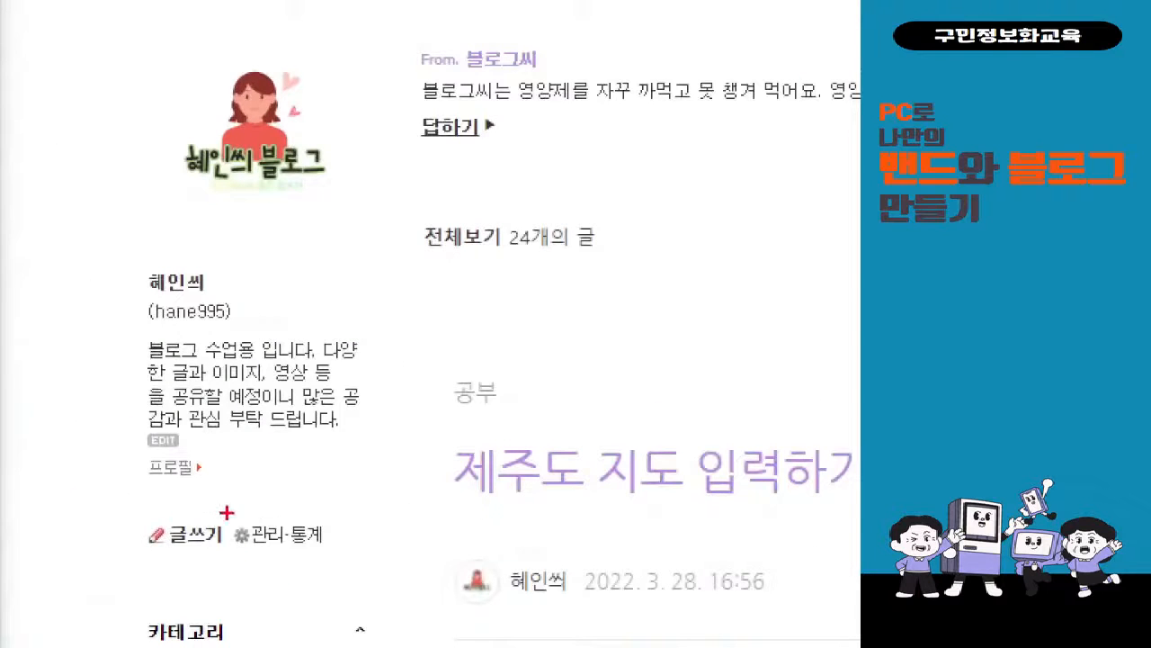
Open the blog's management (관리) page from the profile area of the blog.
left_click_drag(225, 511, 286, 551)
left_click_drag(286, 508, 463, 178)
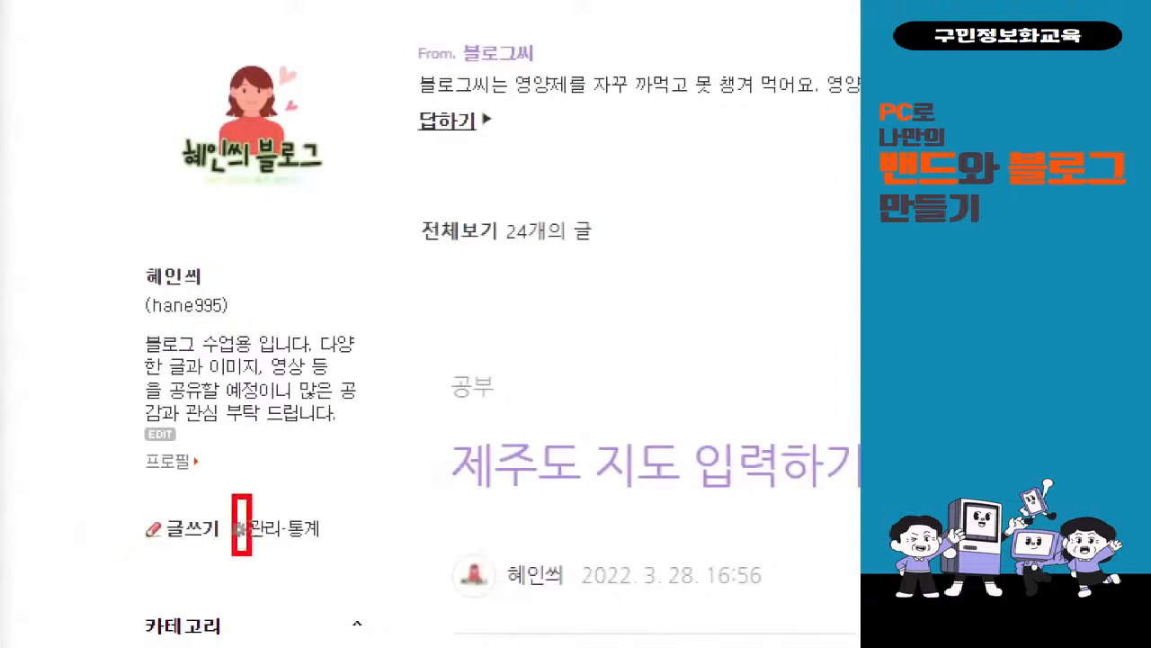
left_click_drag(250, 553, 285, 563)
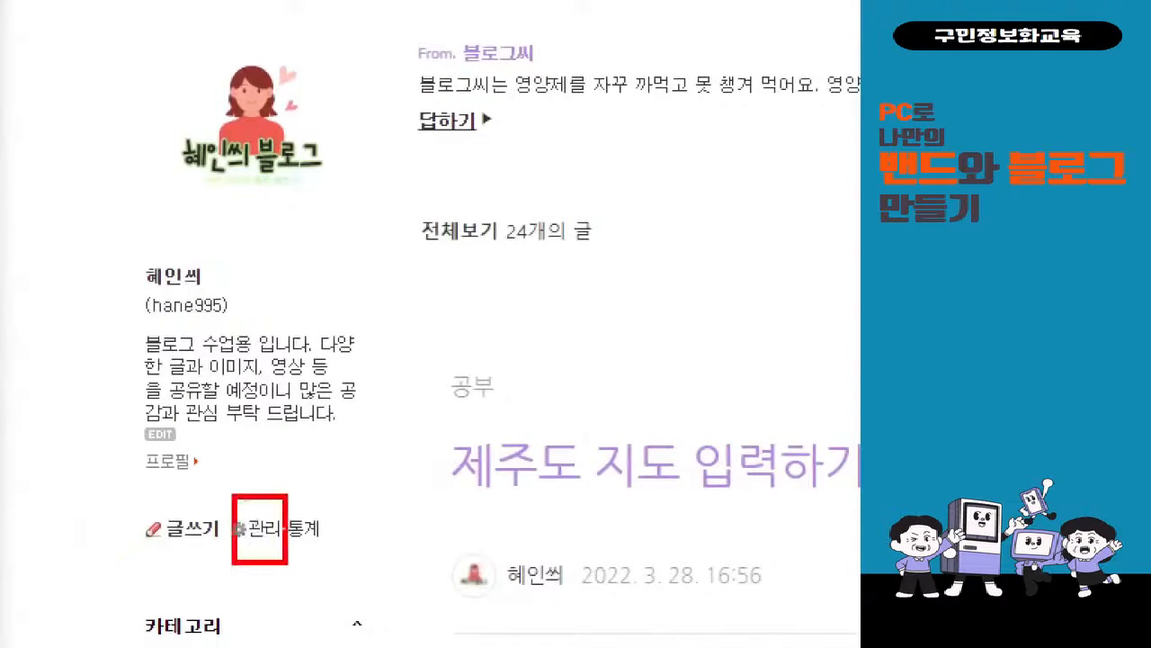
left_click_drag(279, 505, 404, 337)
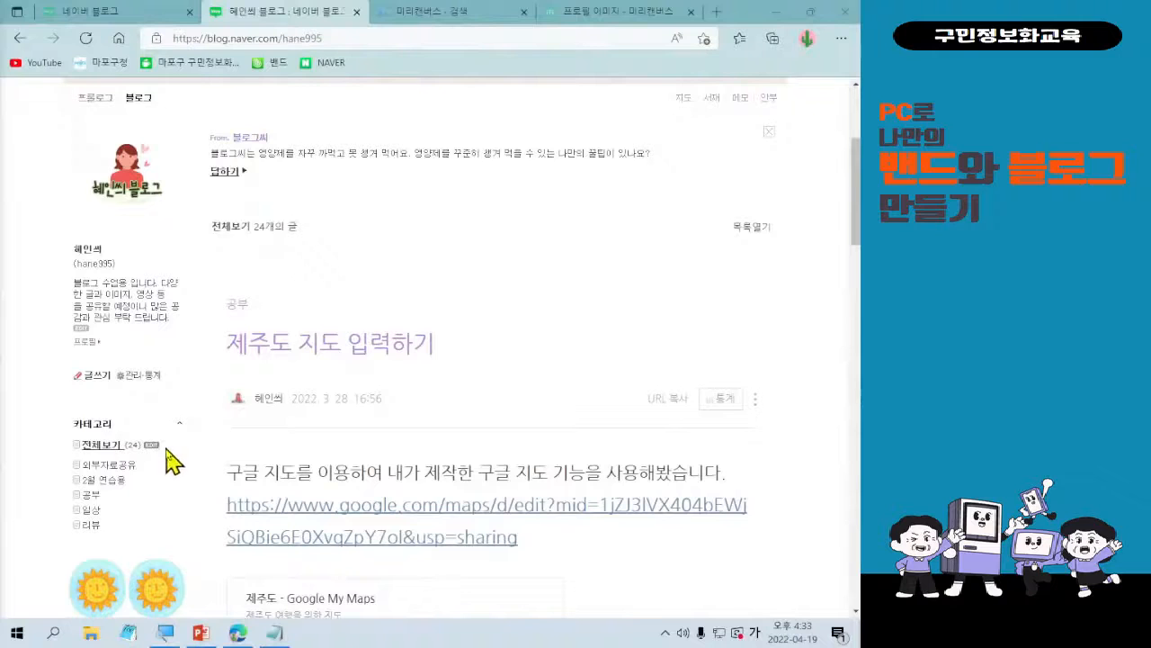
left_click(128, 376)
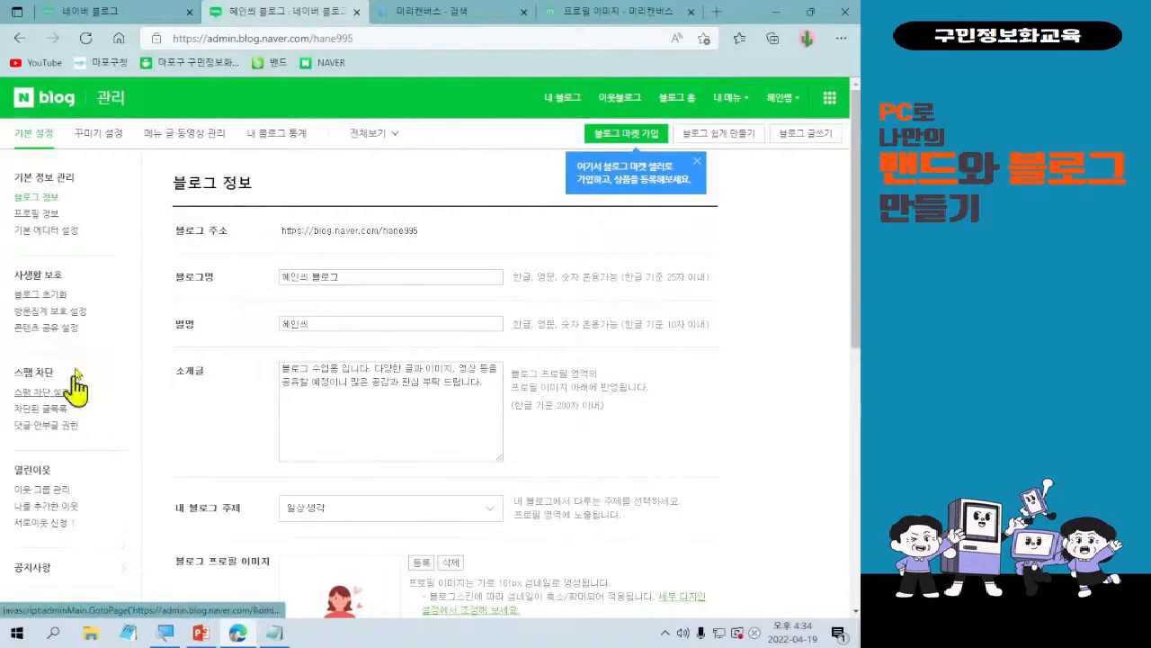
Examine the other basic settings: profile information, default editor, privacy protection, spam blocking and open neighbours.
mouse_move(1, 201)
left_mouse_down()
mouse_move(126, 397)
mouse_move(109, 541)
left_mouse_up()
left_click_drag(187, 355, 110, 382)
mouse_move(120, 344)
left_mouse_down()
mouse_move(112, 383)
mouse_move(140, 388)
left_mouse_up()
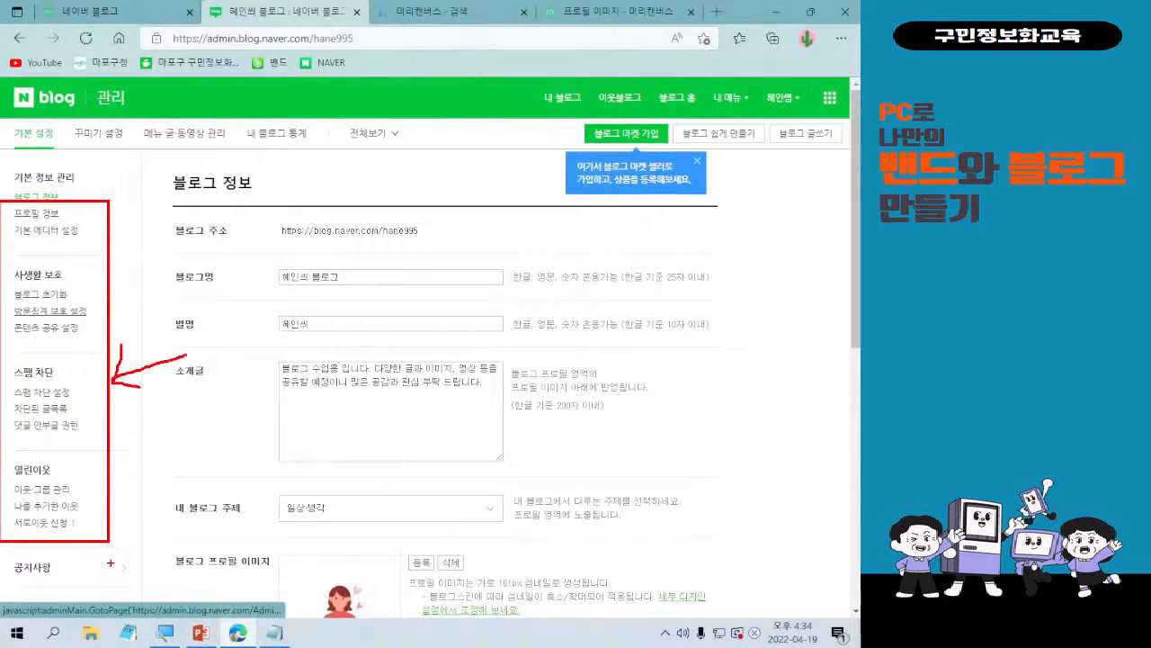
key("Escape")
Go to the blog's decoration settings (꾸미기 설정) to show the skin selection page.
key("ctrl+1")
left_click(65, 125)
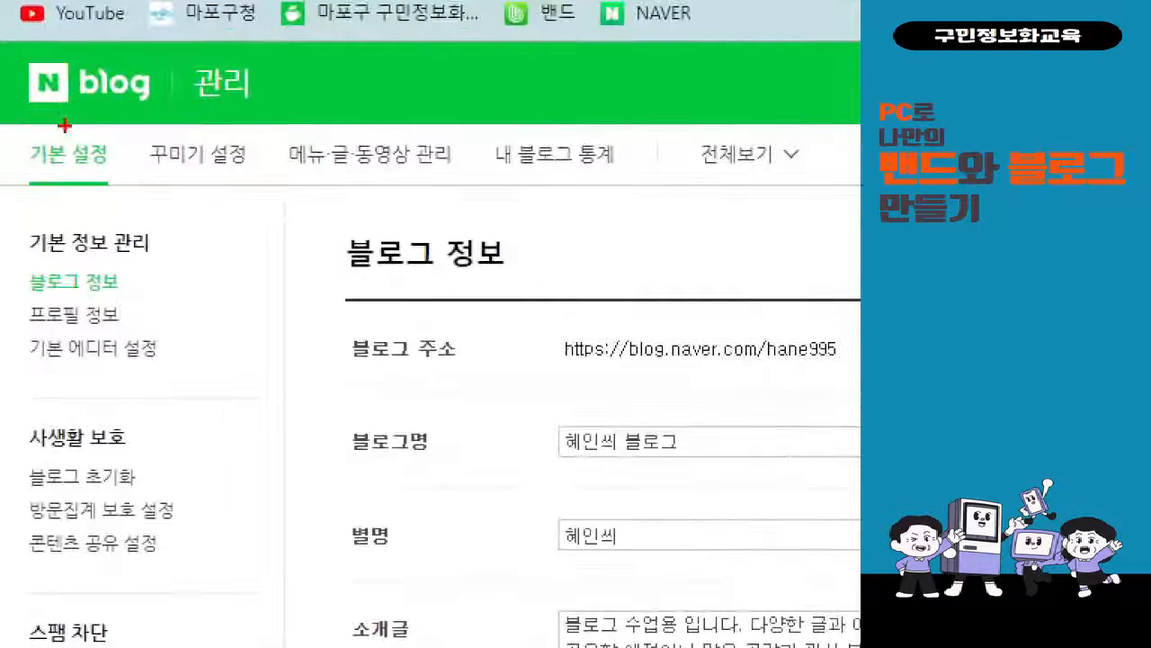
left_click_drag(126, 117, 279, 200)
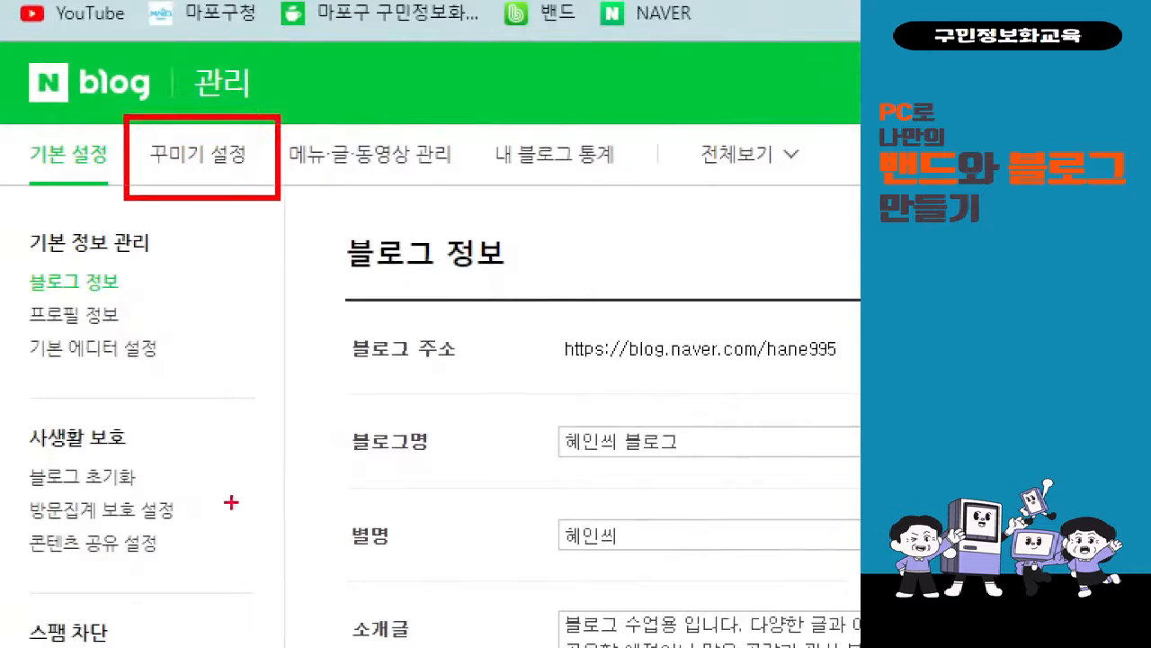
key("Escape")
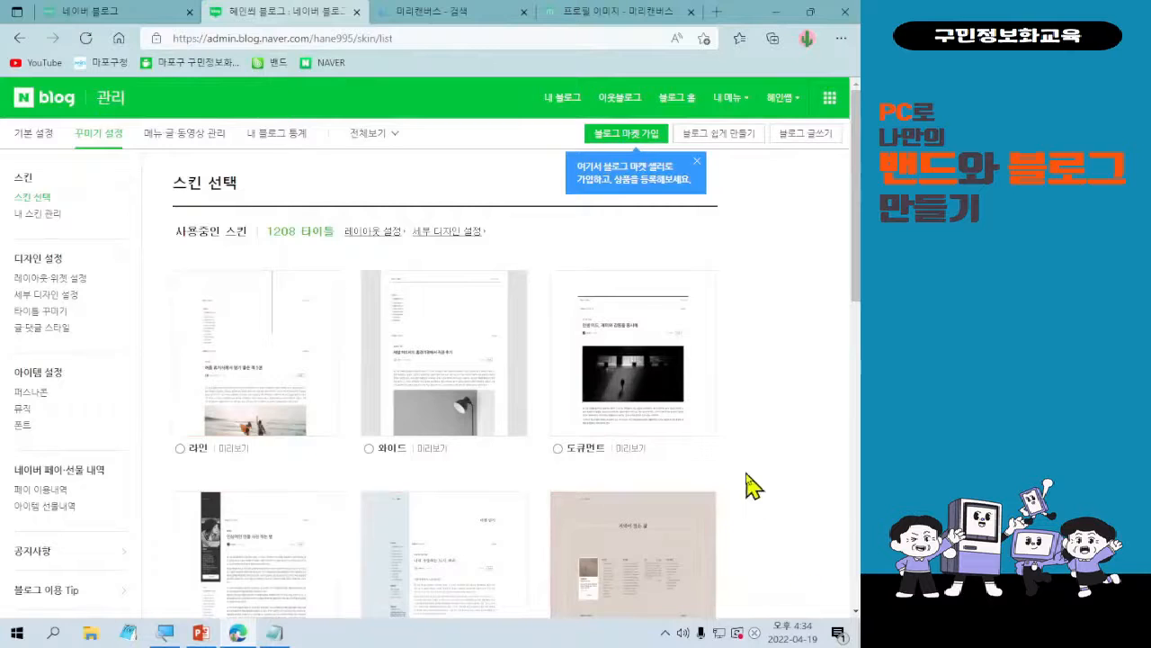
Browse the first page of available skins on the 스킨 선택 page.
scroll(747, 482, "down", 3)
scroll(751, 468, "down", 9)
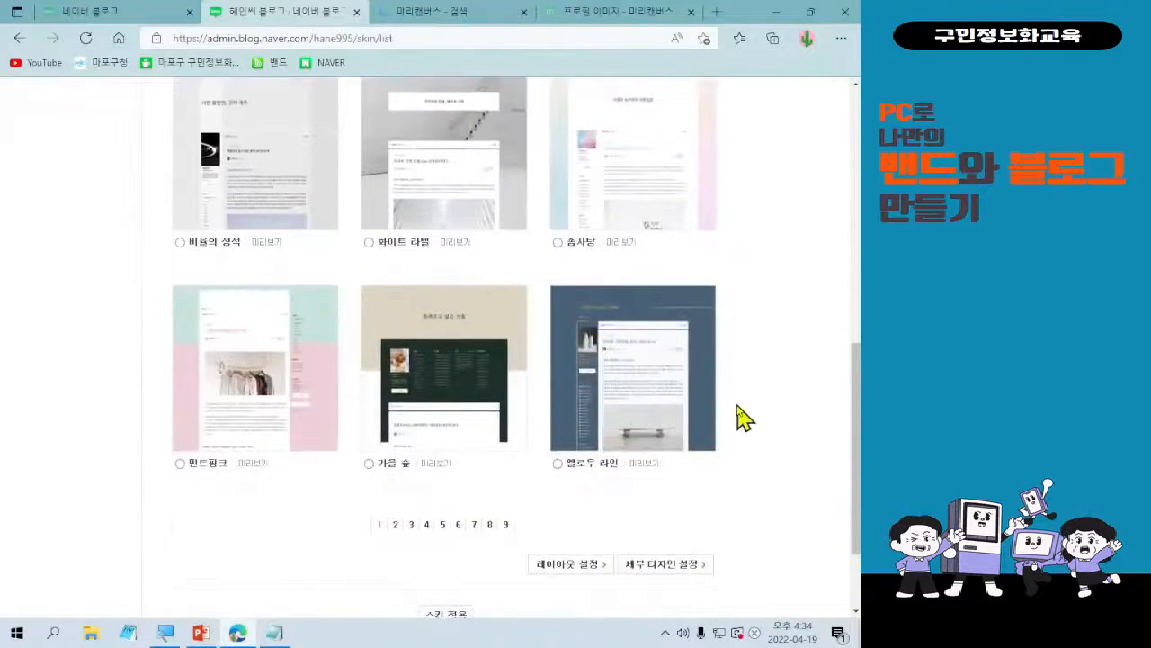
scroll(744, 416, "up", 12)
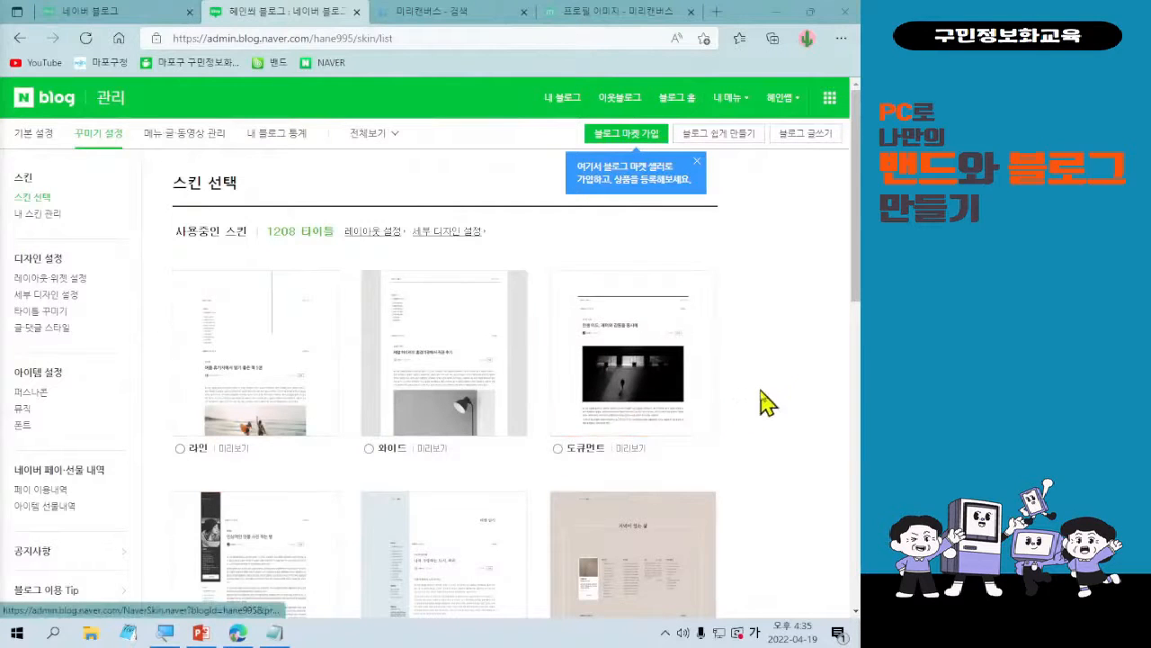
scroll(766, 396, "down", 3)
scroll(429, 353, "down", 3)
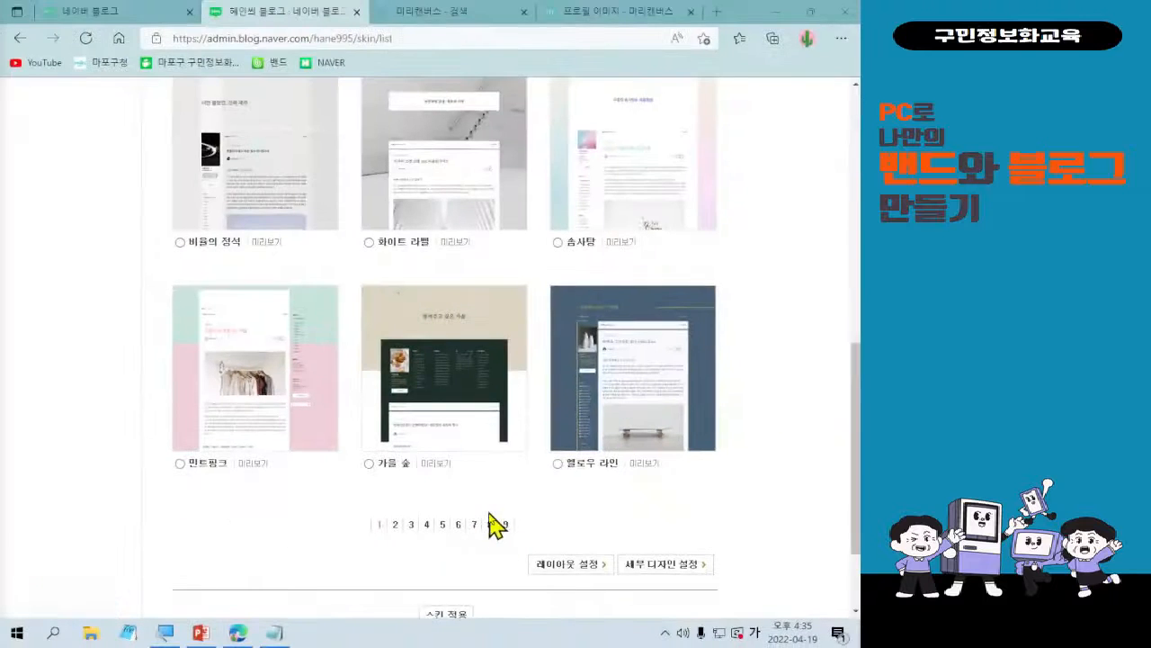
Preview the 비율의 정석 skin on the blog, look through its header, sidebar and posts, and close the preview.
scroll(446, 462, "up", 2)
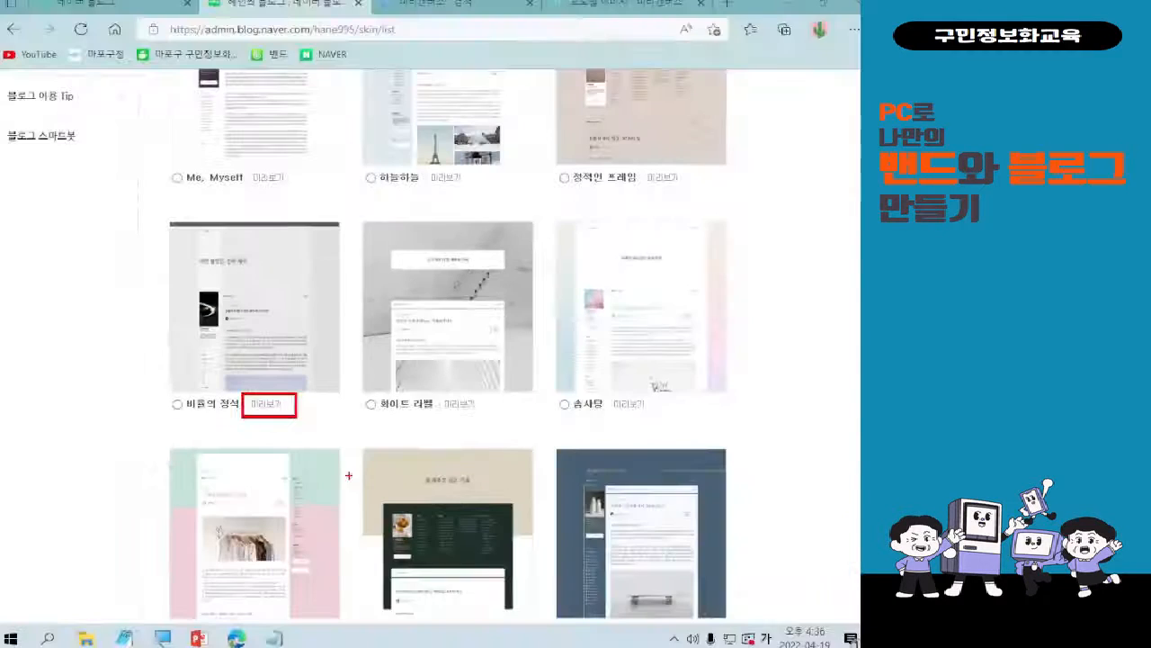
left_click(268, 403)
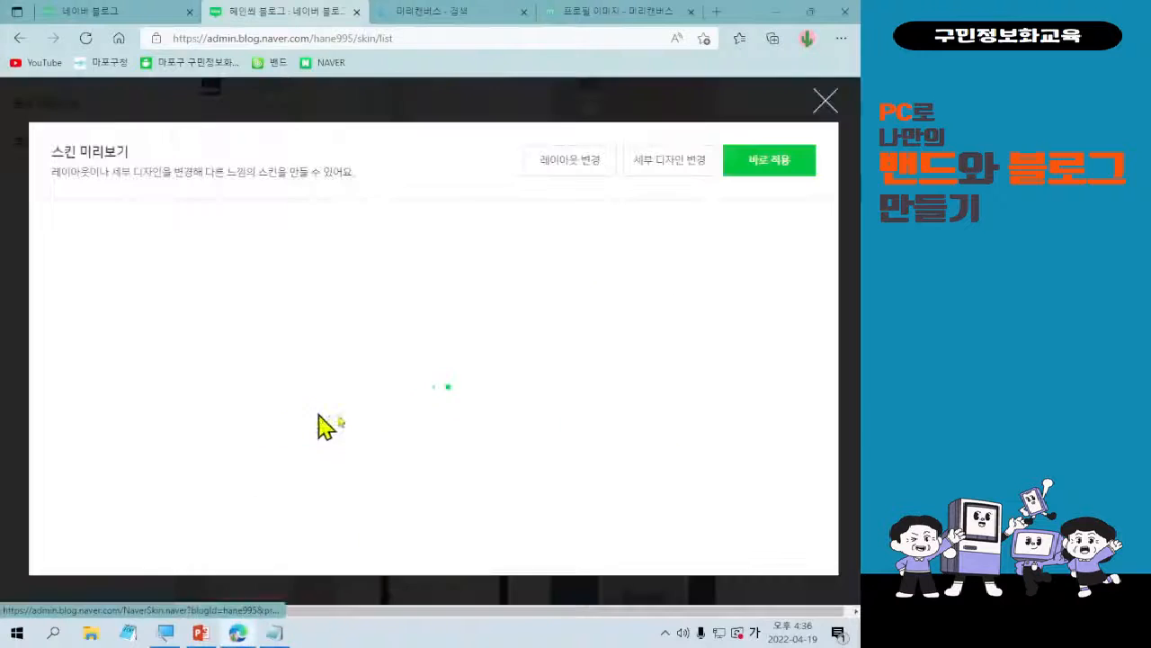
scroll(468, 429, "down", 5)
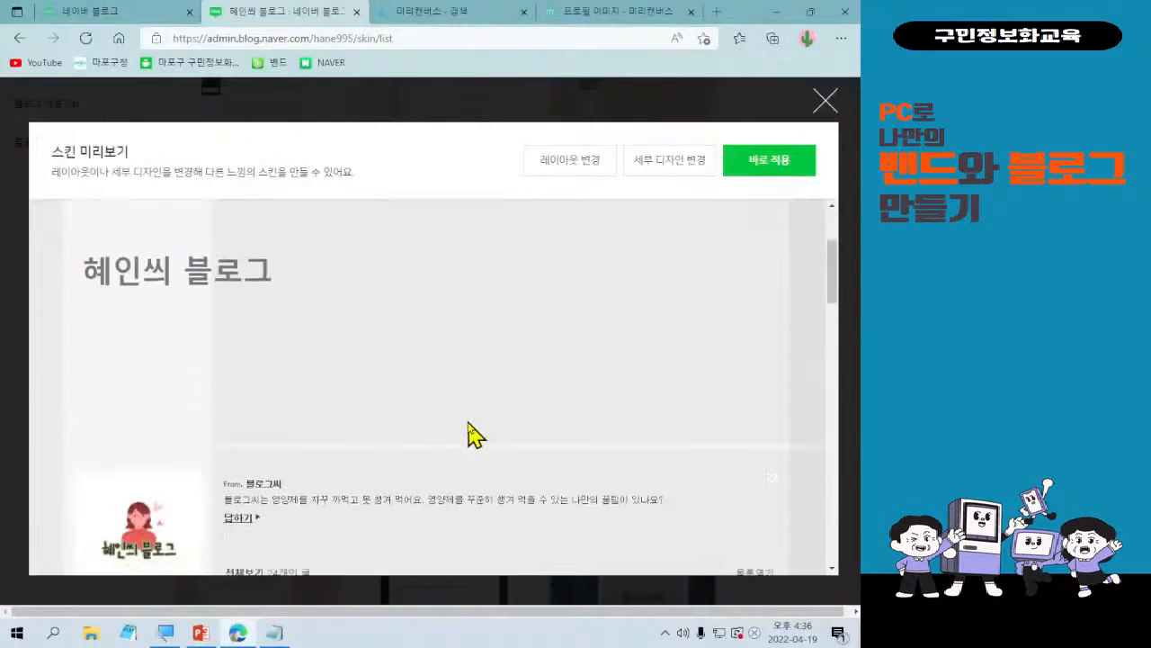
scroll(470, 439, "down", 6)
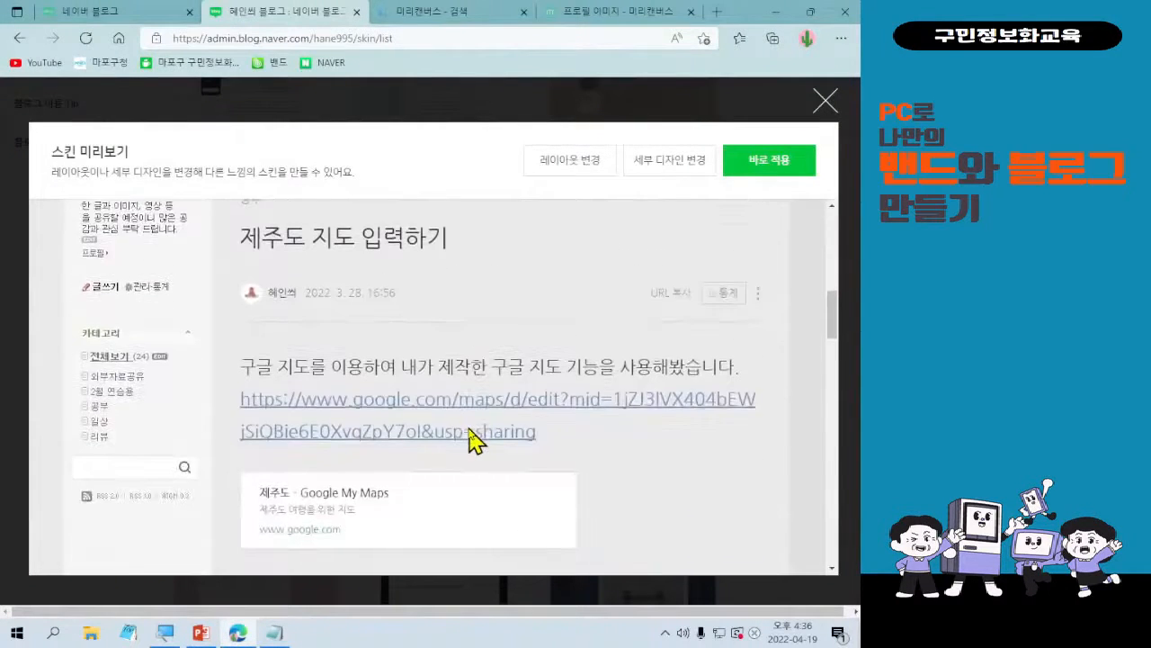
scroll(470, 432, "down", 5)
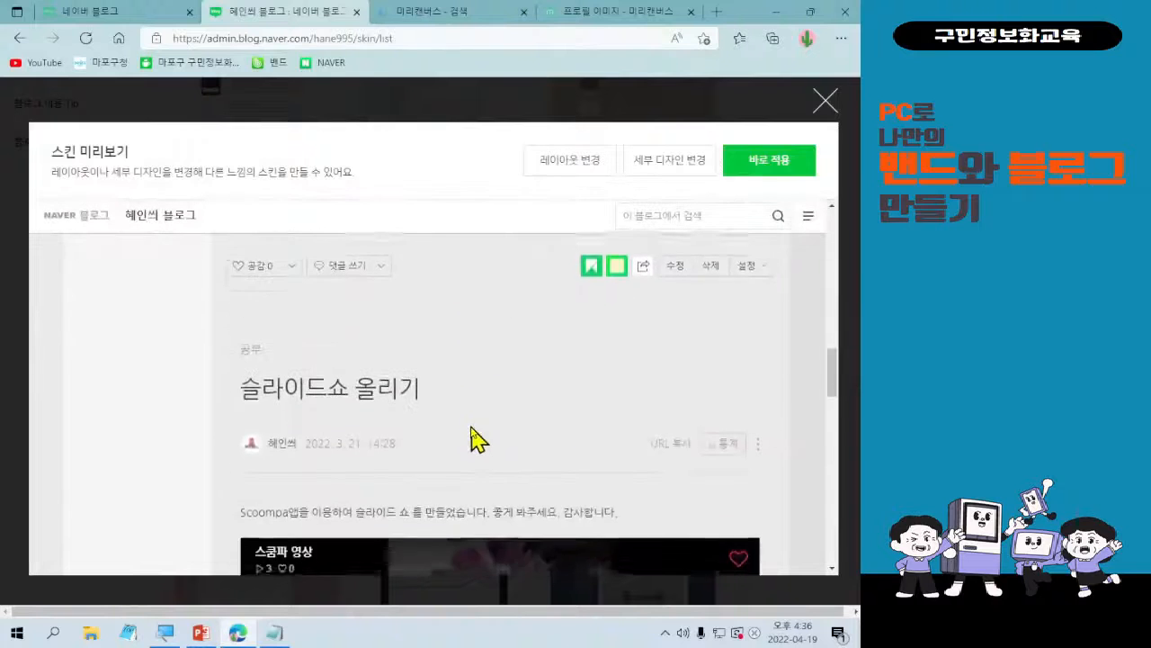
scroll(471, 430, "up", 4)
scroll(469, 439, "up", 10)
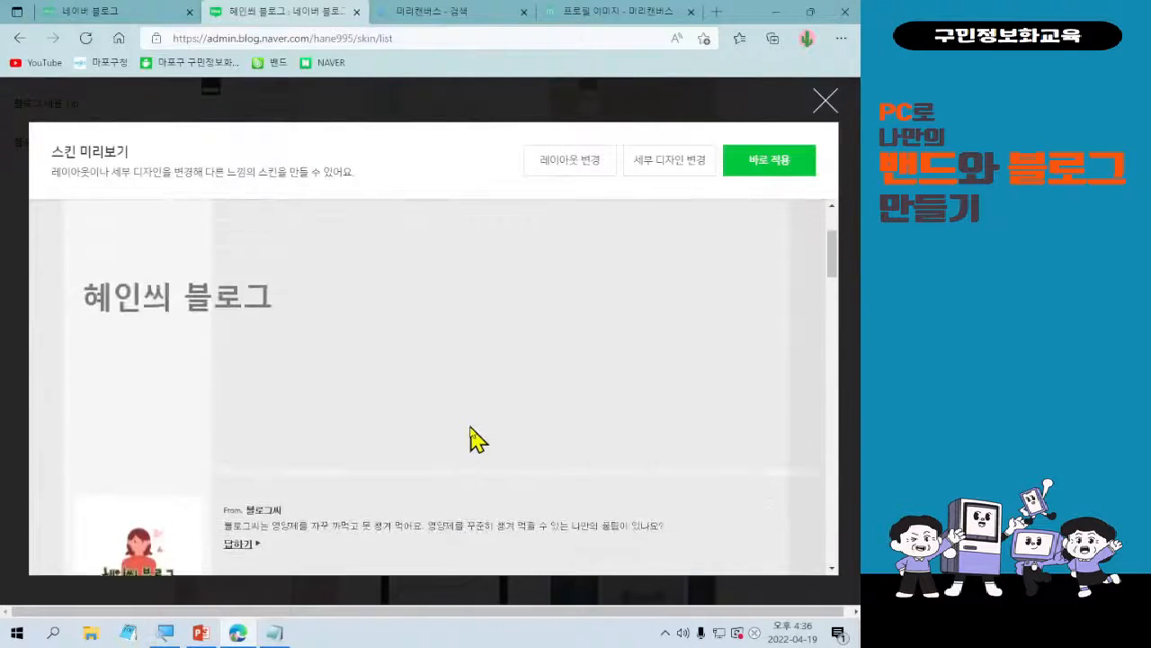
scroll(471, 439, "down", 5)
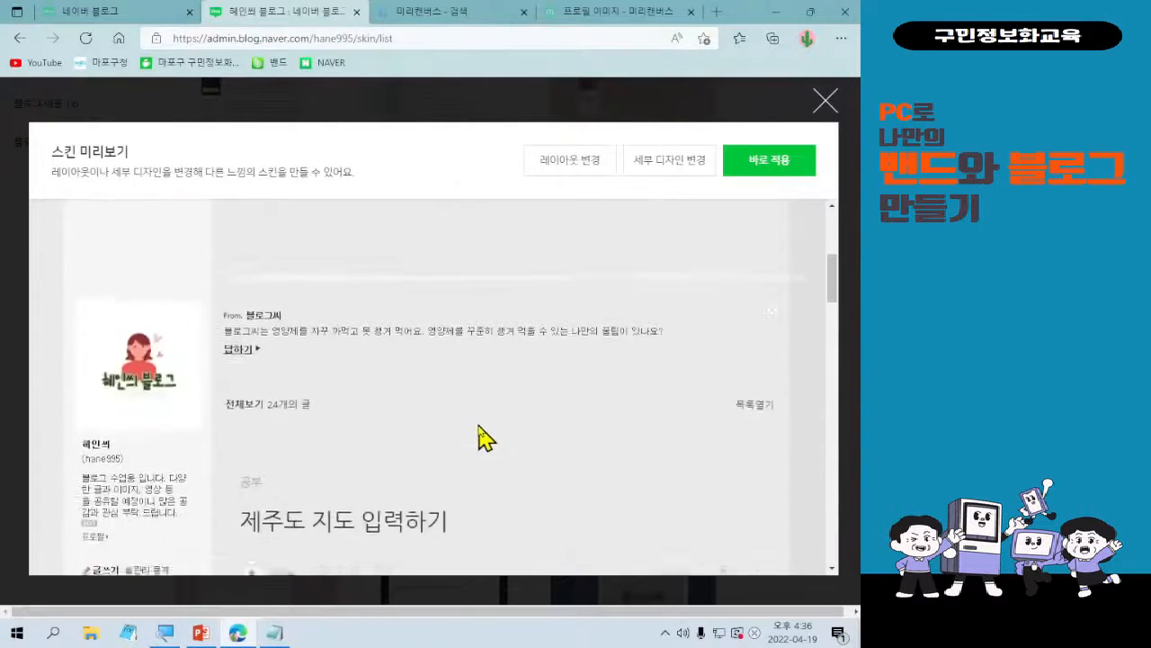
scroll(483, 438, "down", 6)
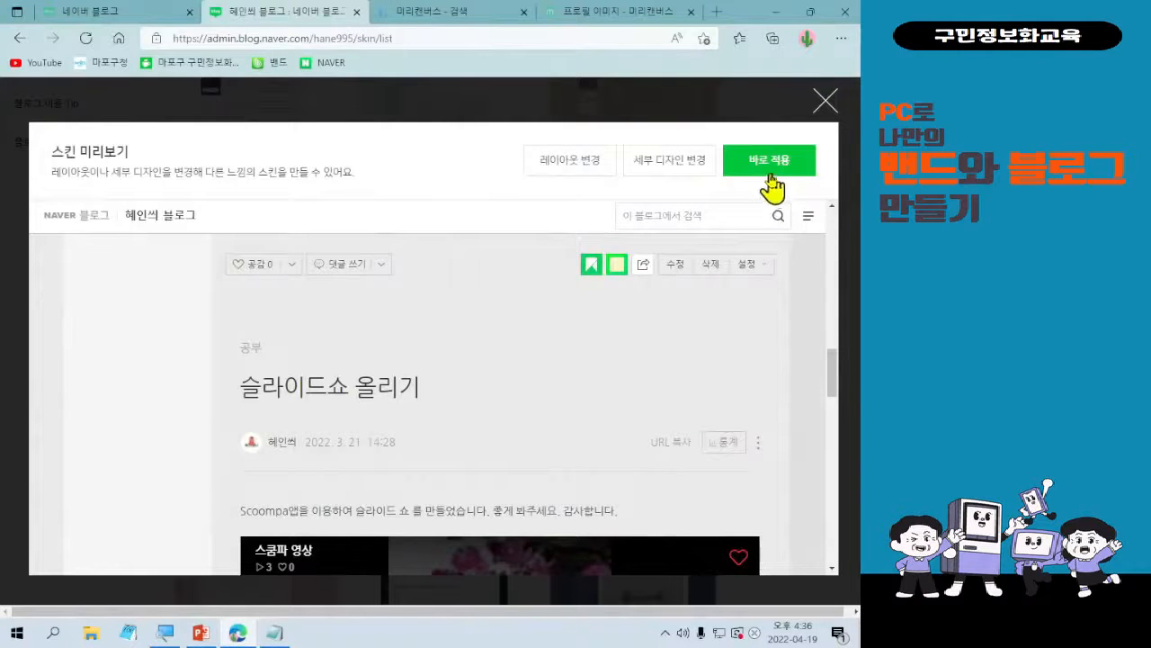
left_click(826, 101)
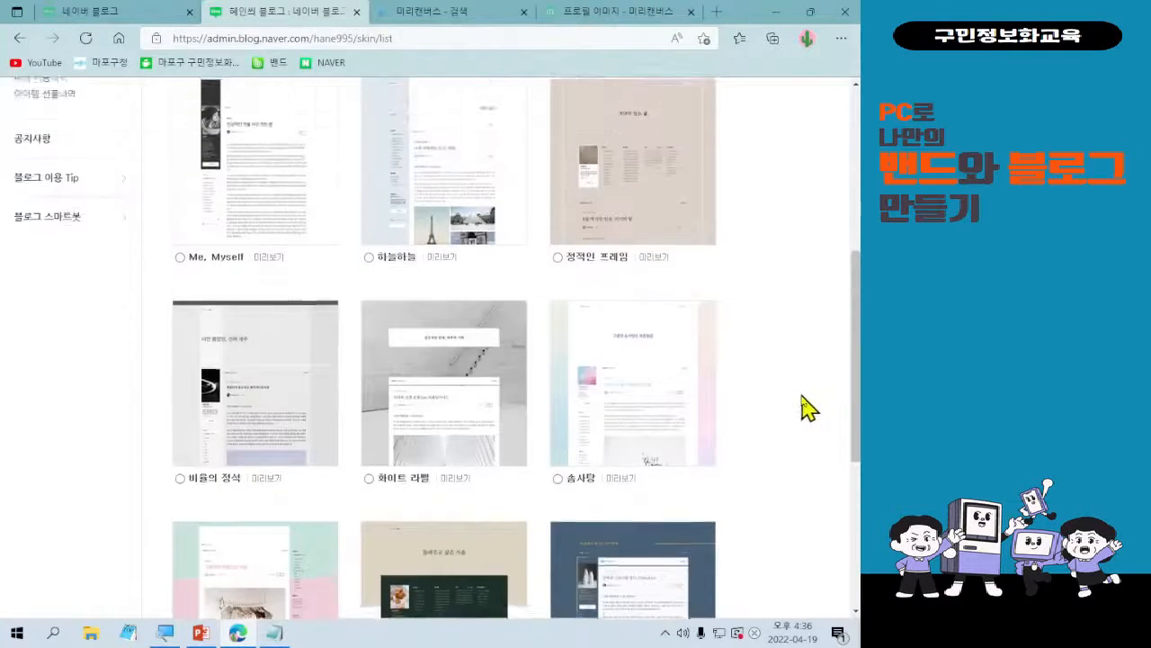
Preview the 하늘하늘 skin on the blog, look through its header, sidebar and first post, and close the preview.
scroll(799, 407, "up", 1)
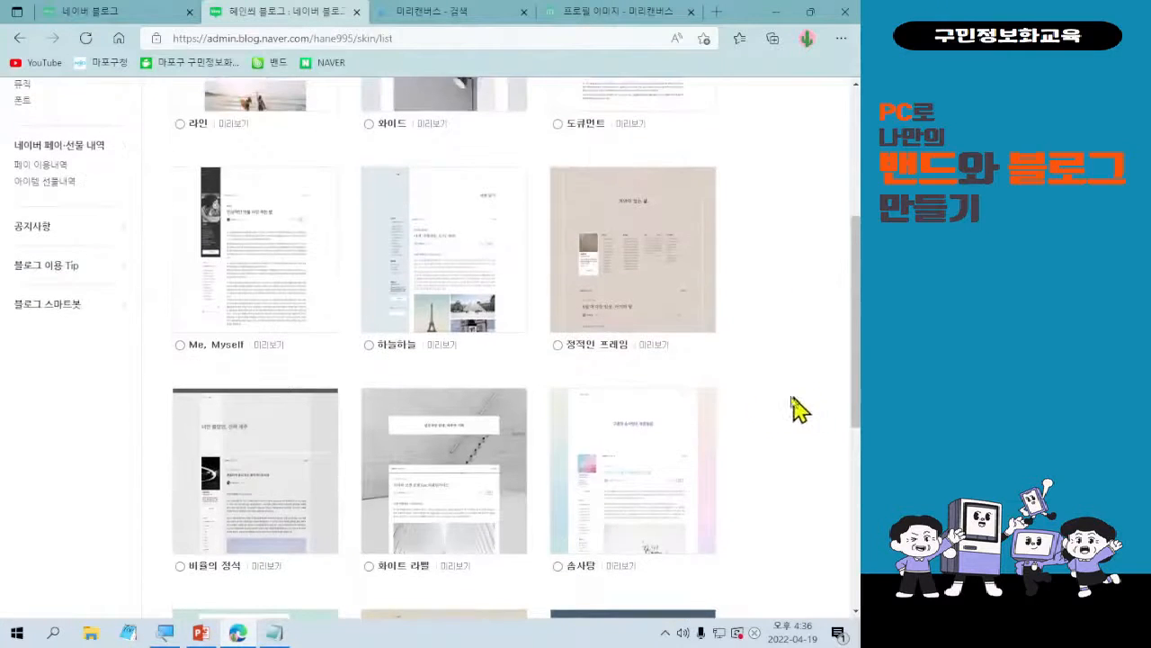
left_click(440, 351)
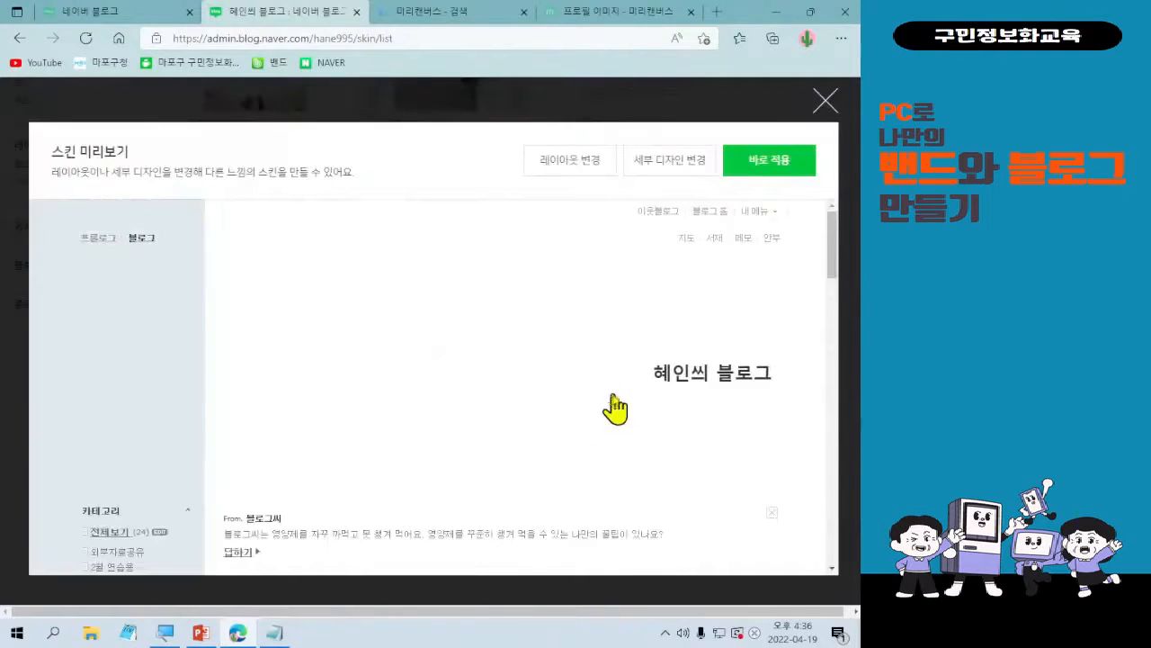
scroll(580, 421, "down", 1)
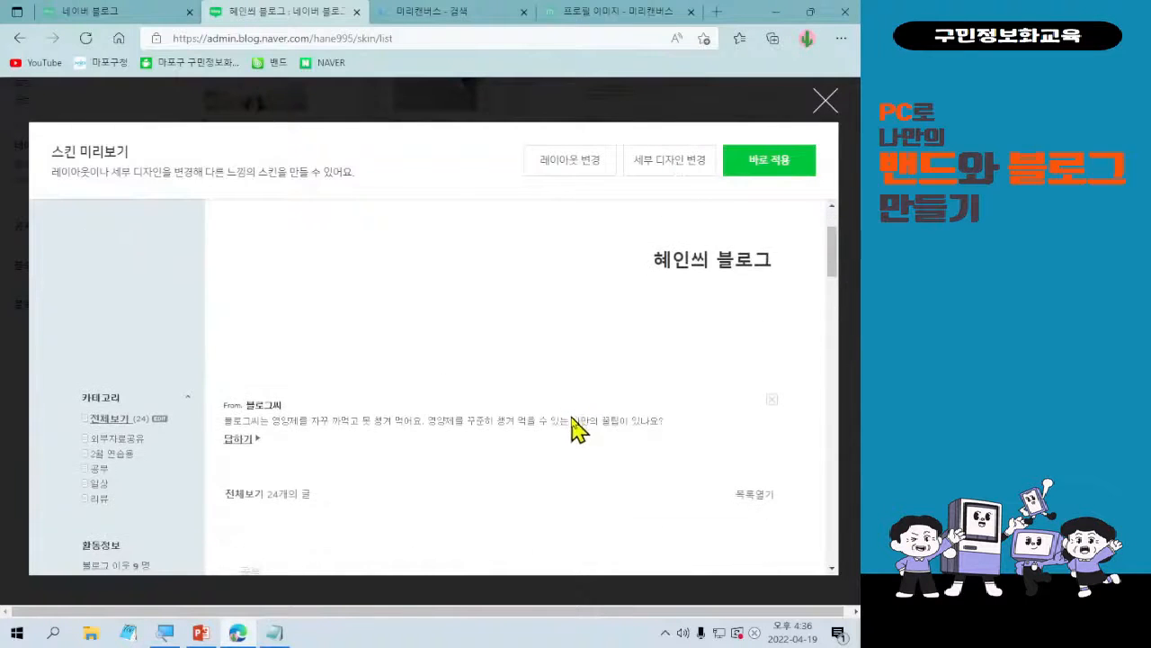
scroll(570, 431, "up", 1)
scroll(567, 436, "down", 3)
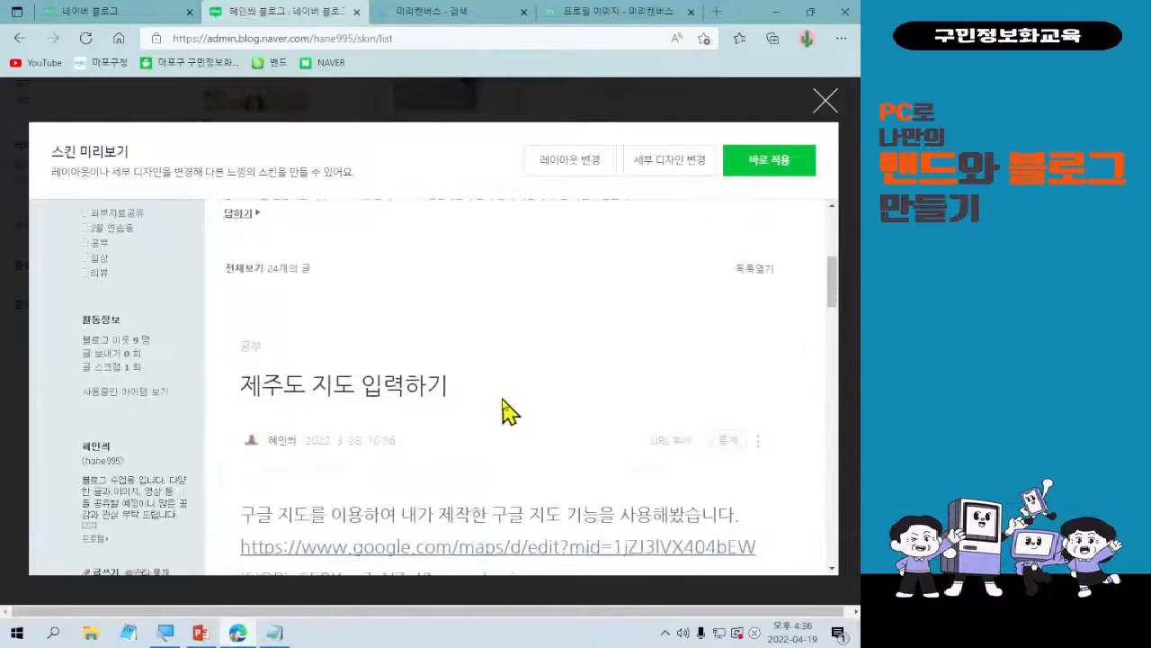
scroll(509, 411, "down", 3)
scroll(509, 410, "up", 4)
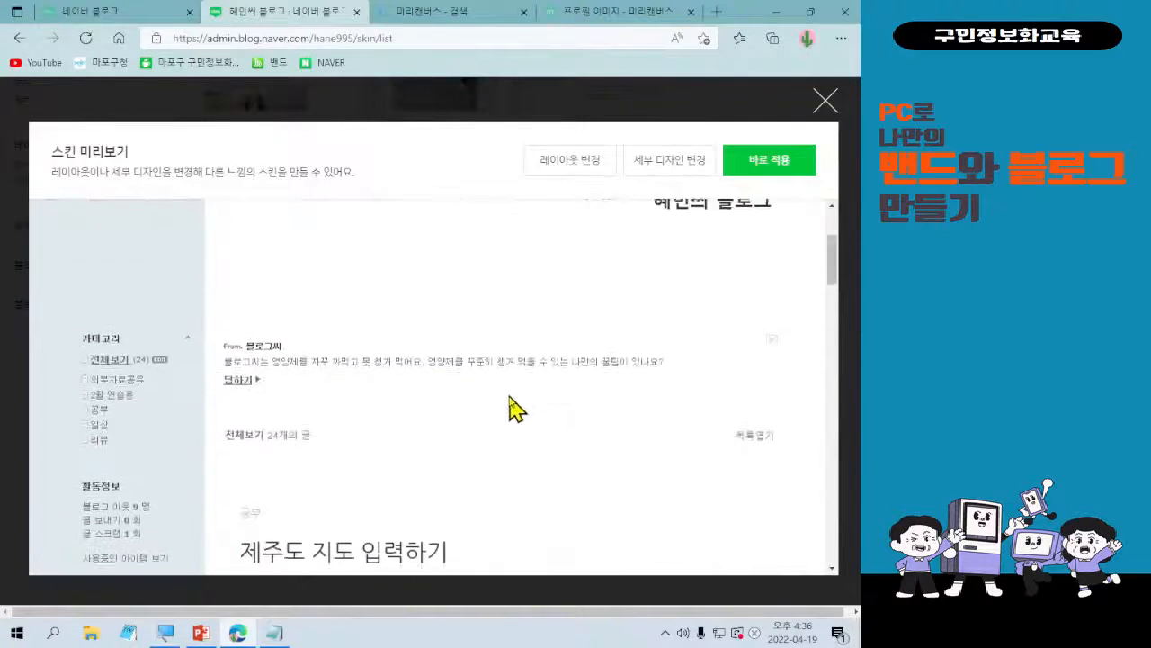
scroll(509, 410, "up", 1)
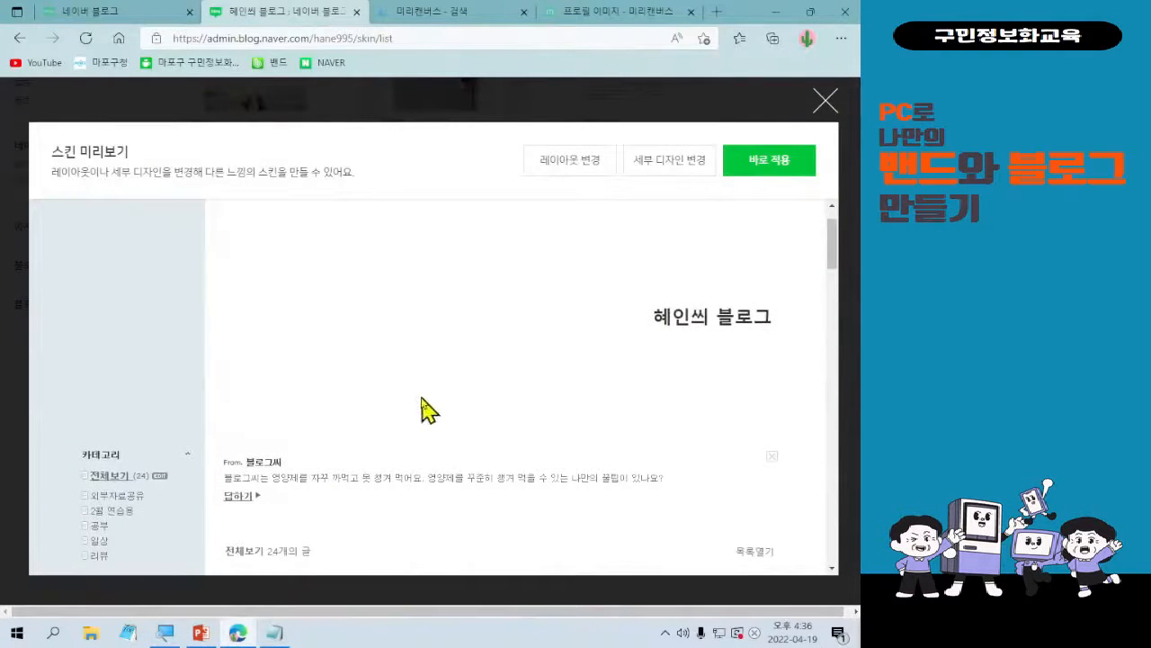
scroll(424, 410, "down", 1)
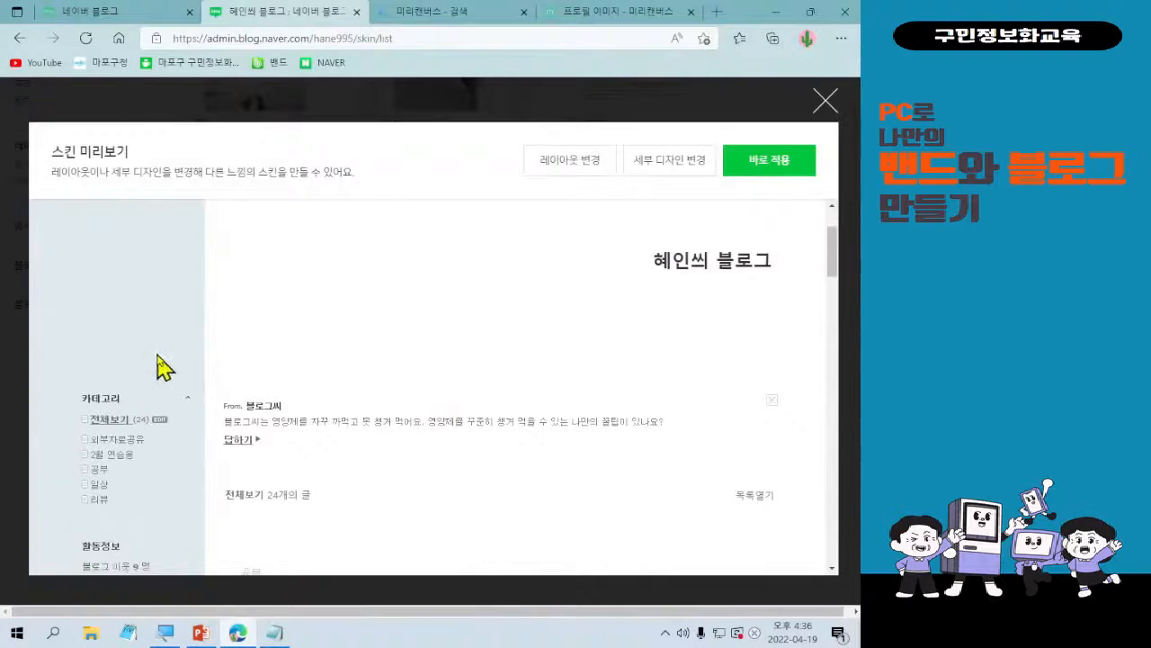
scroll(216, 381, "down", 3)
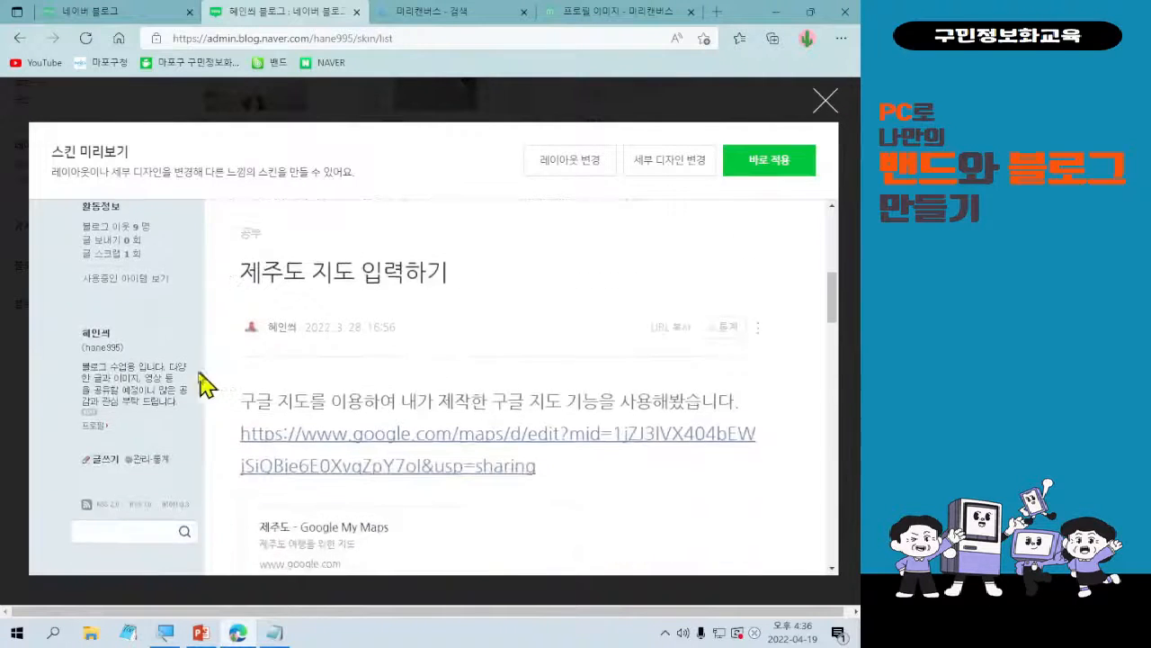
scroll(205, 385, "up", 1)
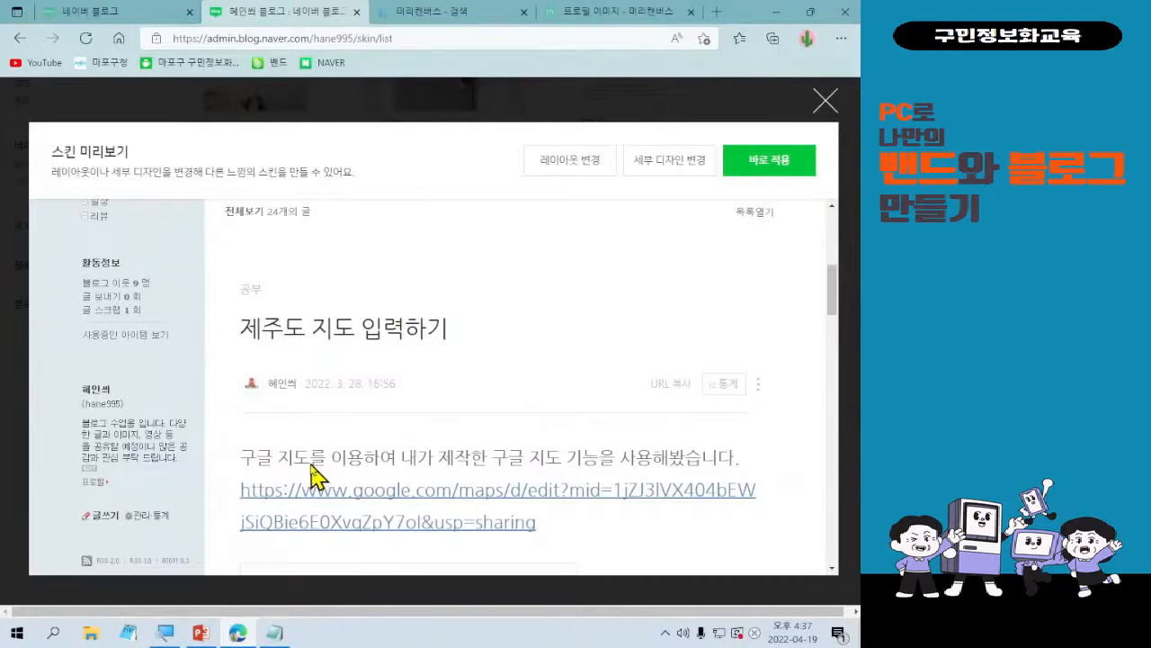
left_click(825, 101)
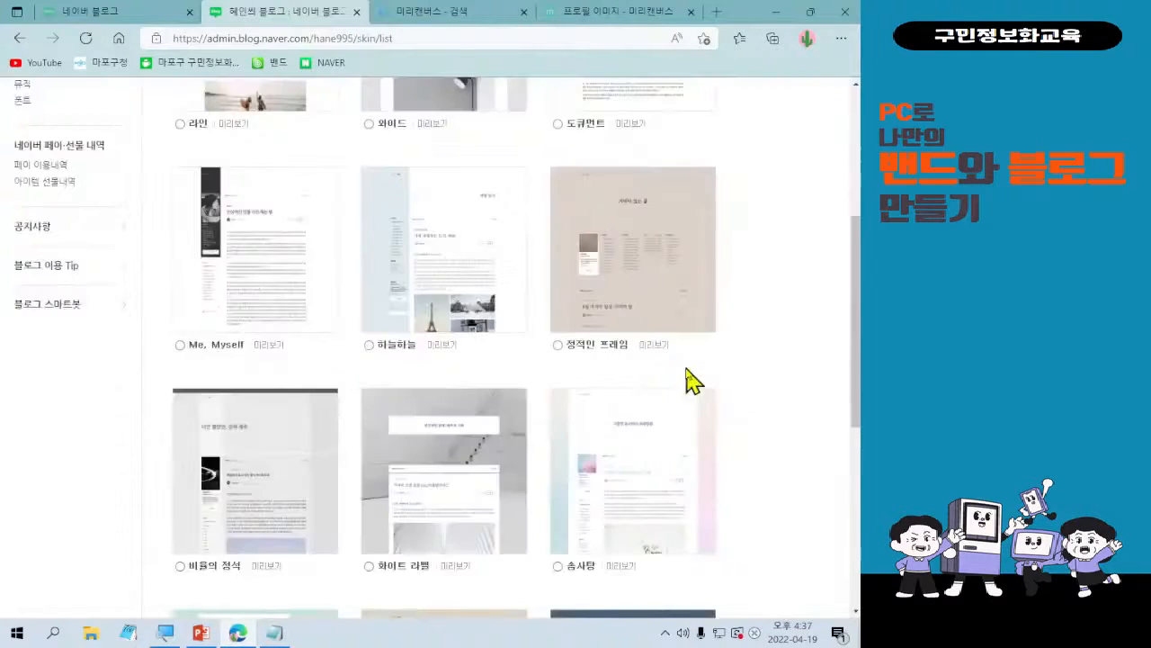
Preview the 정적인 프레임 skin on the blog, examine its title area, widget row and post layout, and close the preview.
scroll(697, 379, "down", 1)
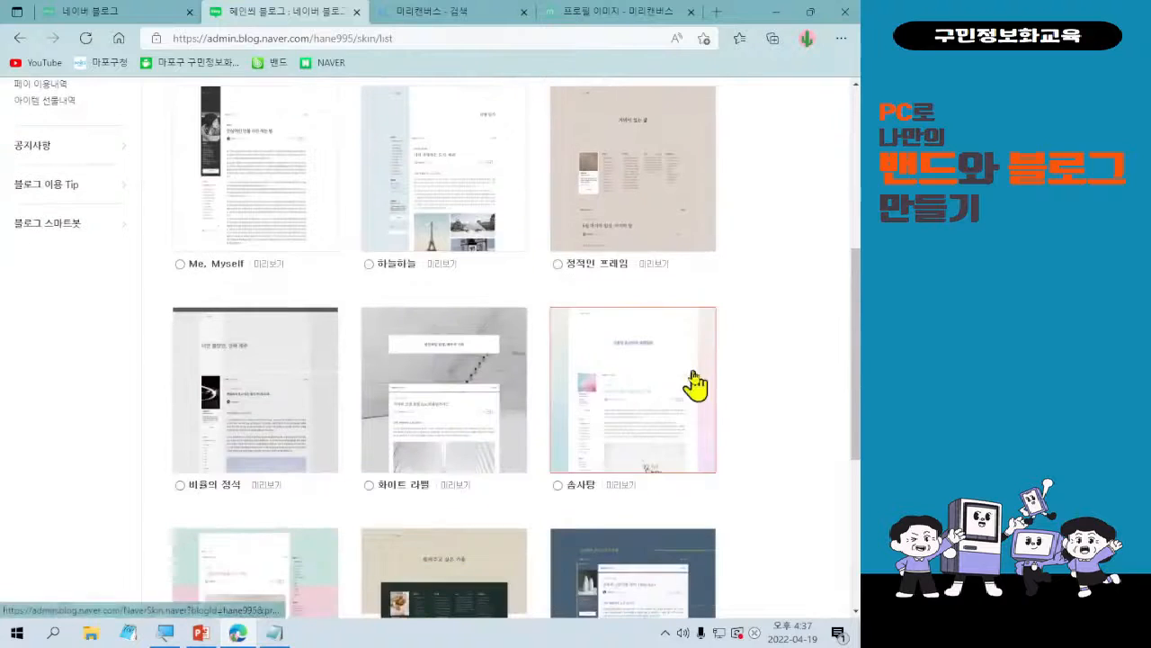
left_click(650, 263)
scroll(701, 510, "down", 2)
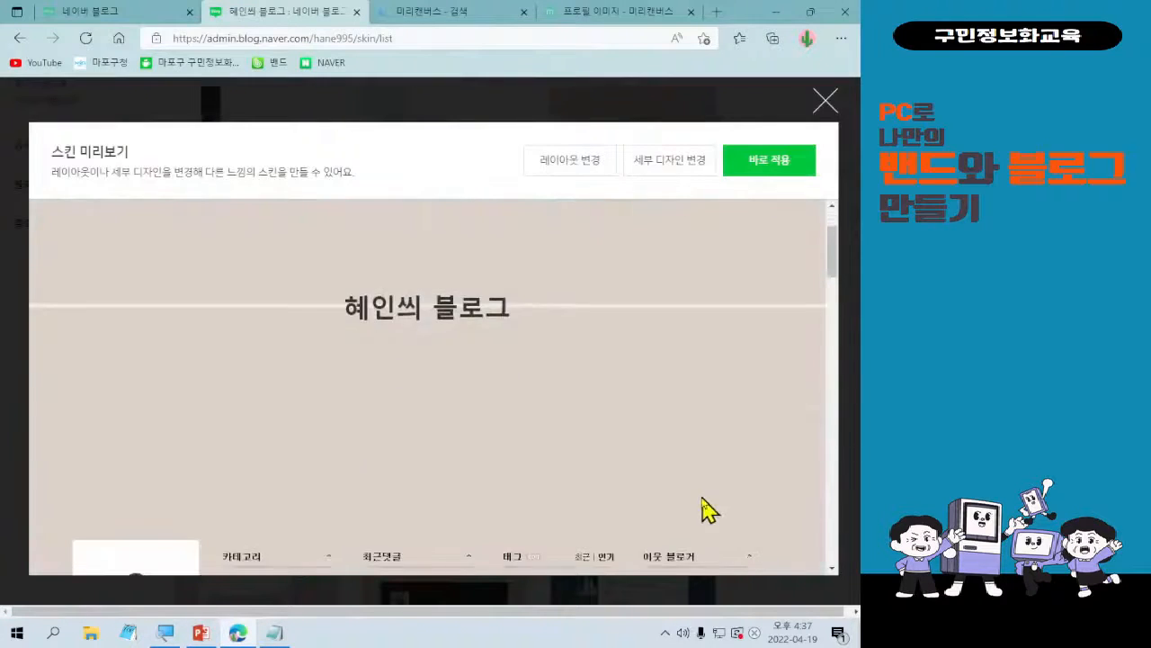
scroll(635, 399, "down", 3)
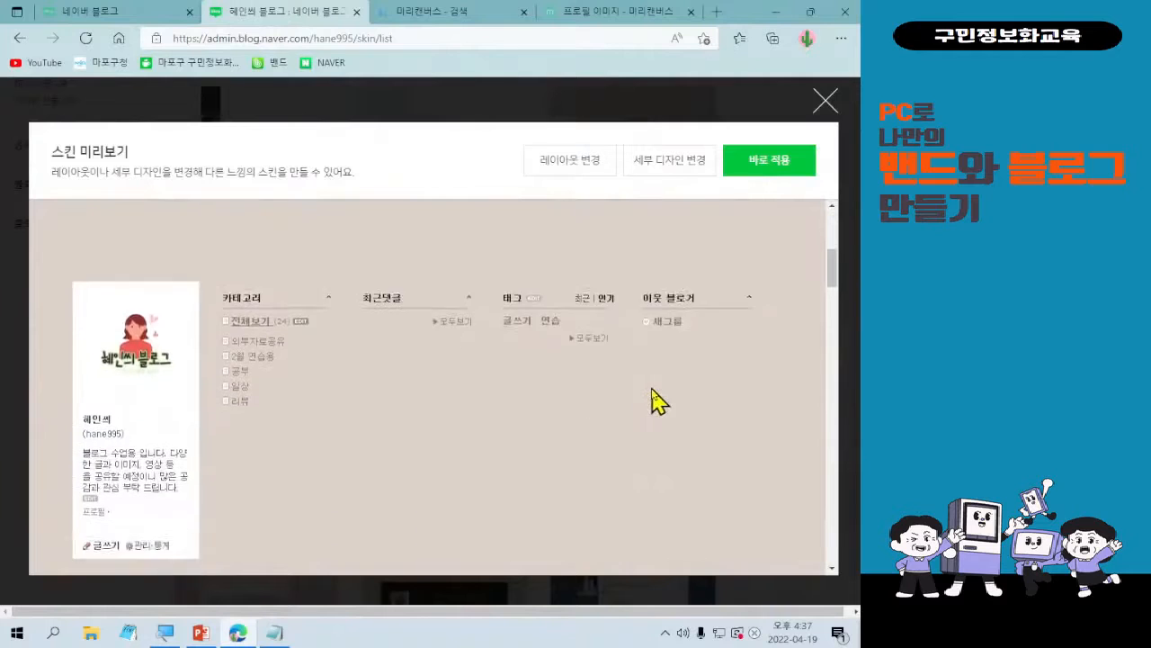
scroll(670, 405, "up", 2)
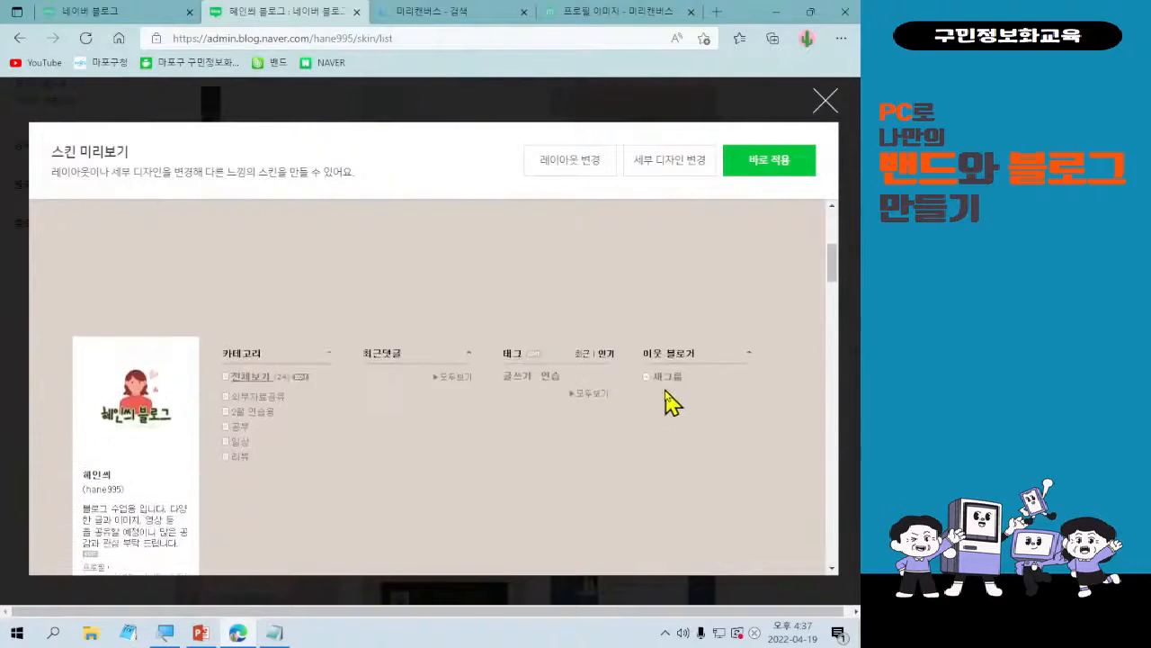
scroll(675, 403, "down", 1)
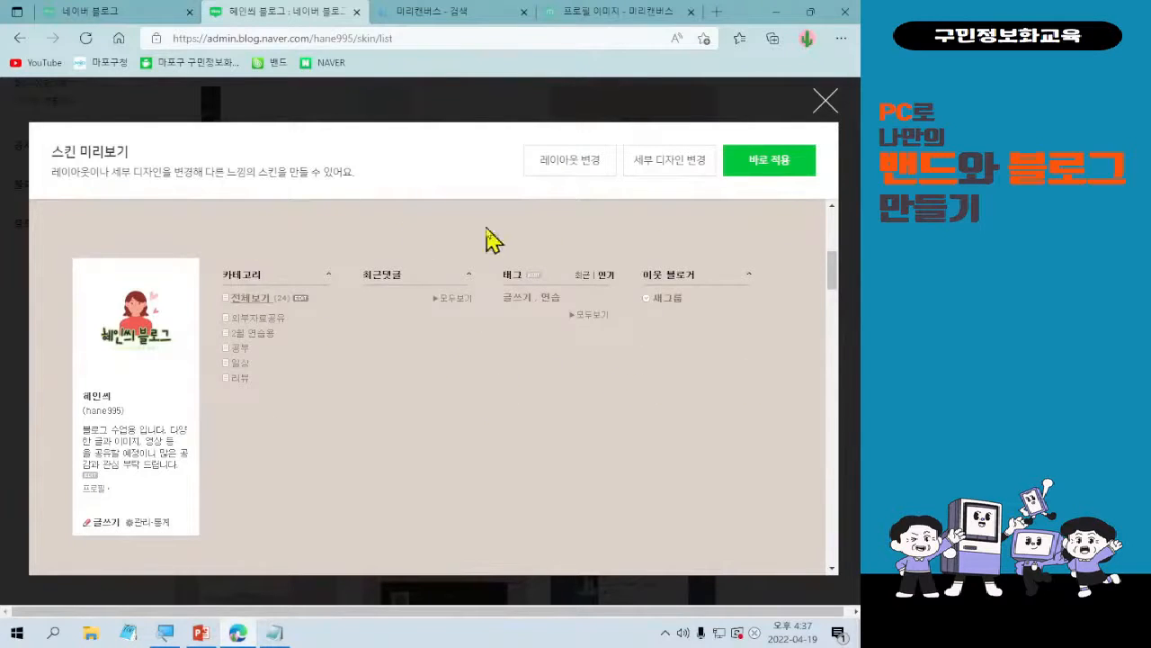
scroll(607, 385, "down", 8)
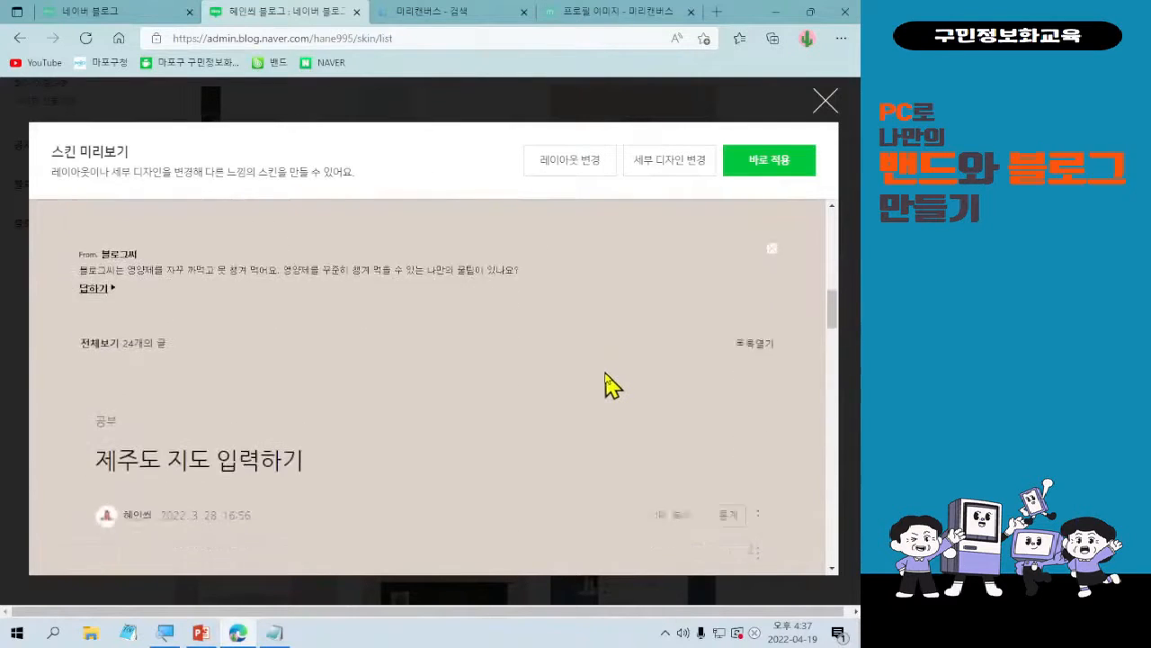
scroll(609, 532, "down", 2)
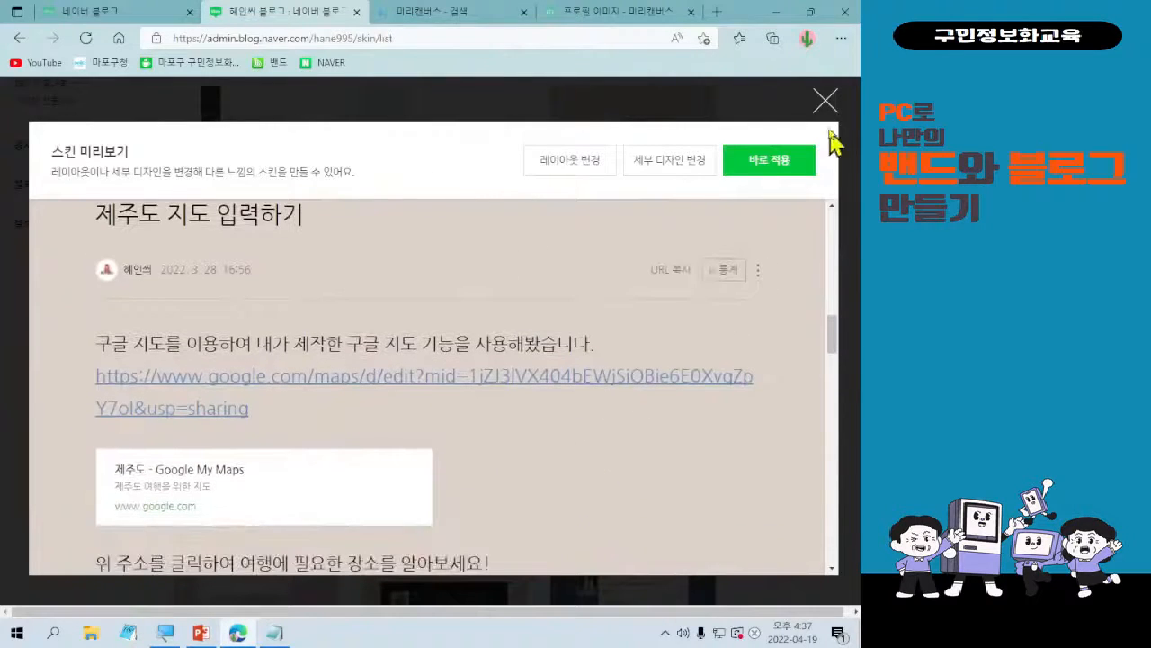
left_click(825, 101)
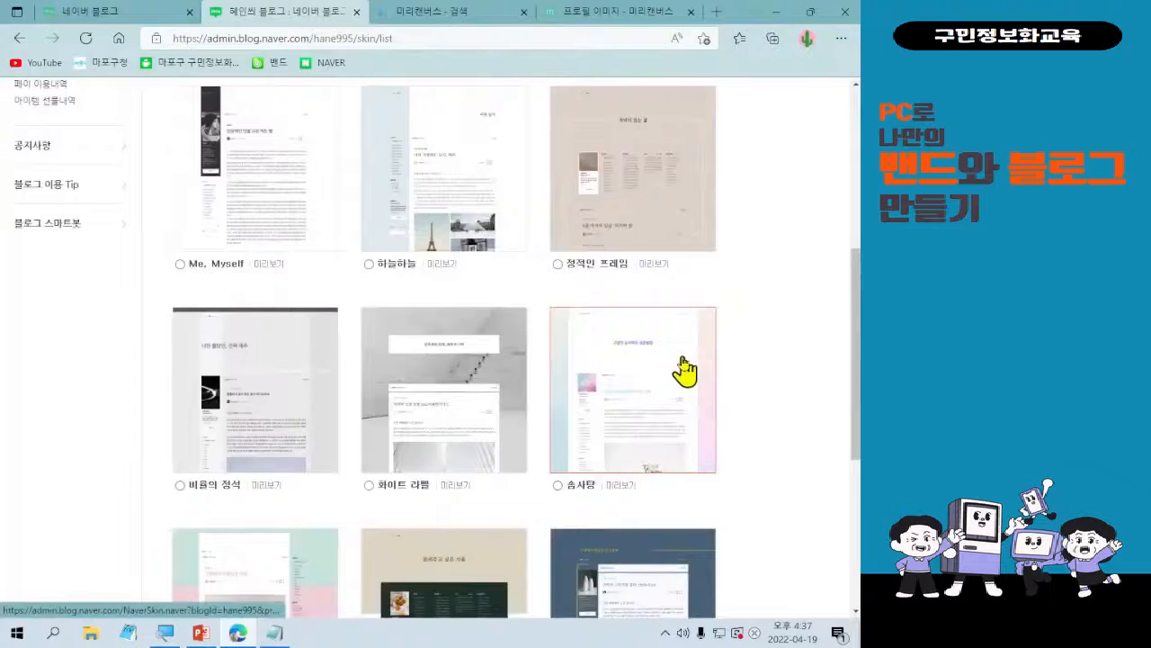
Look over the remaining skins on the first page and go to page 2 of the skin list.
key("ctrl+l")
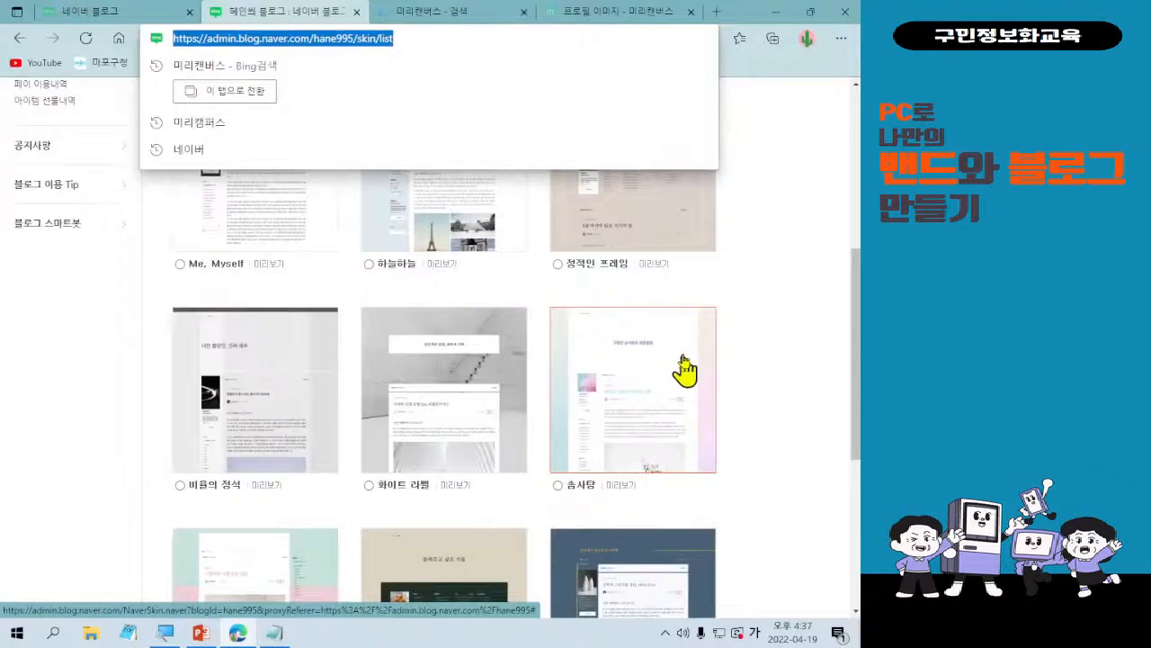
left_click(792, 248)
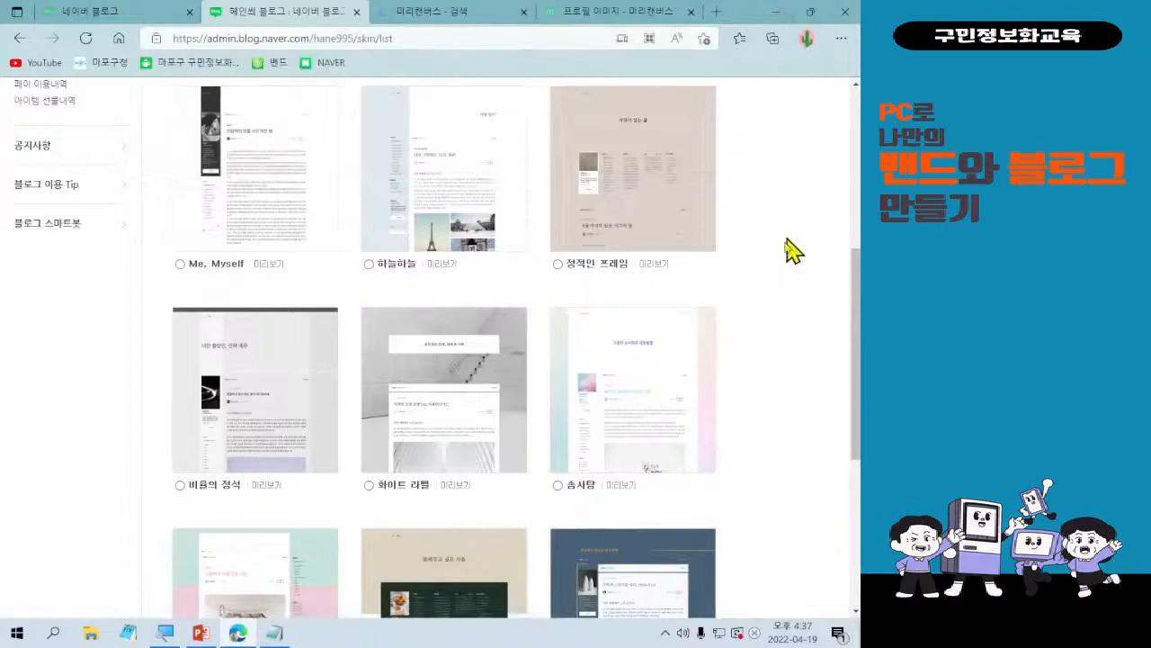
scroll(820, 393, "up", 3)
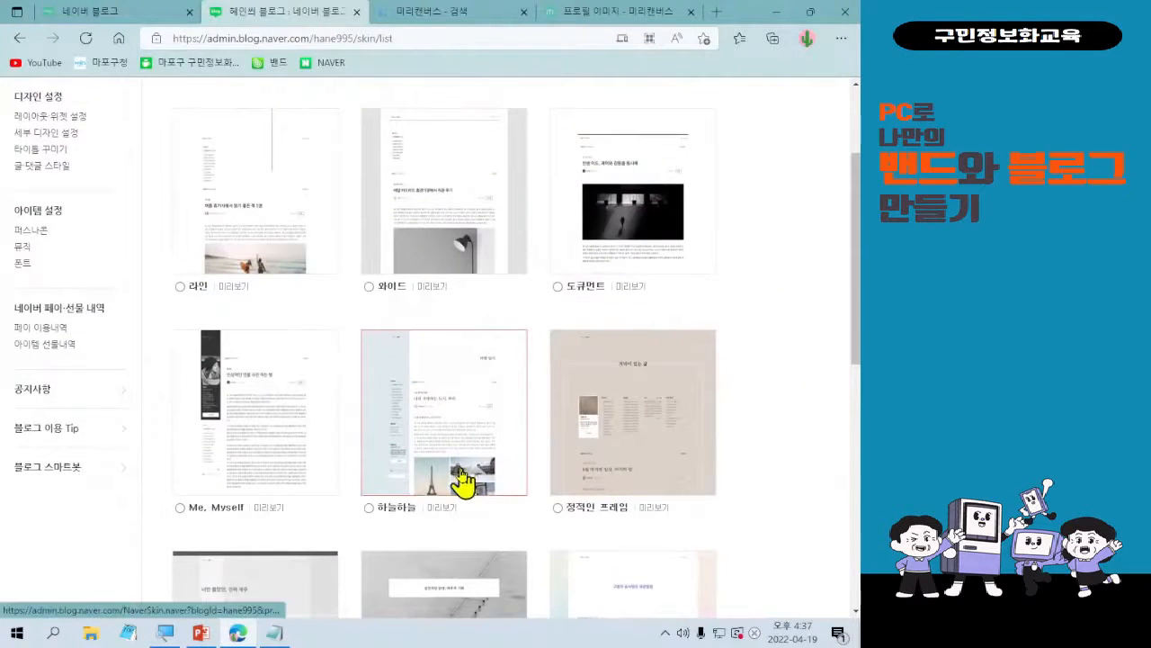
scroll(591, 495, "down", 3)
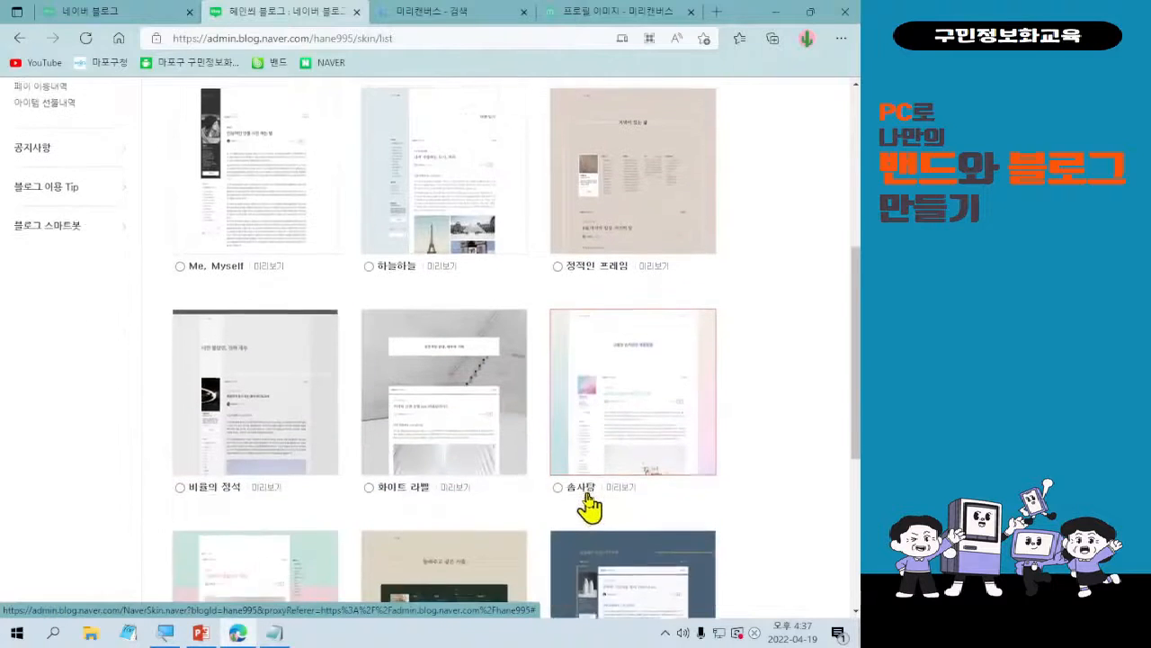
scroll(589, 508, "down", 2)
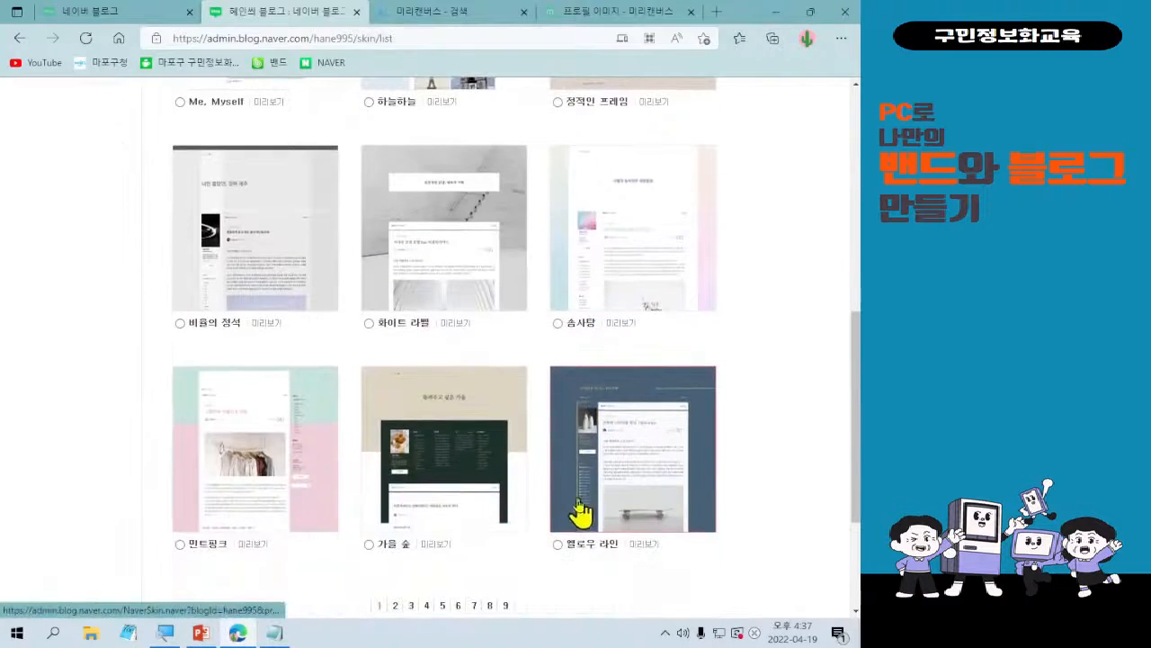
left_click(395, 605)
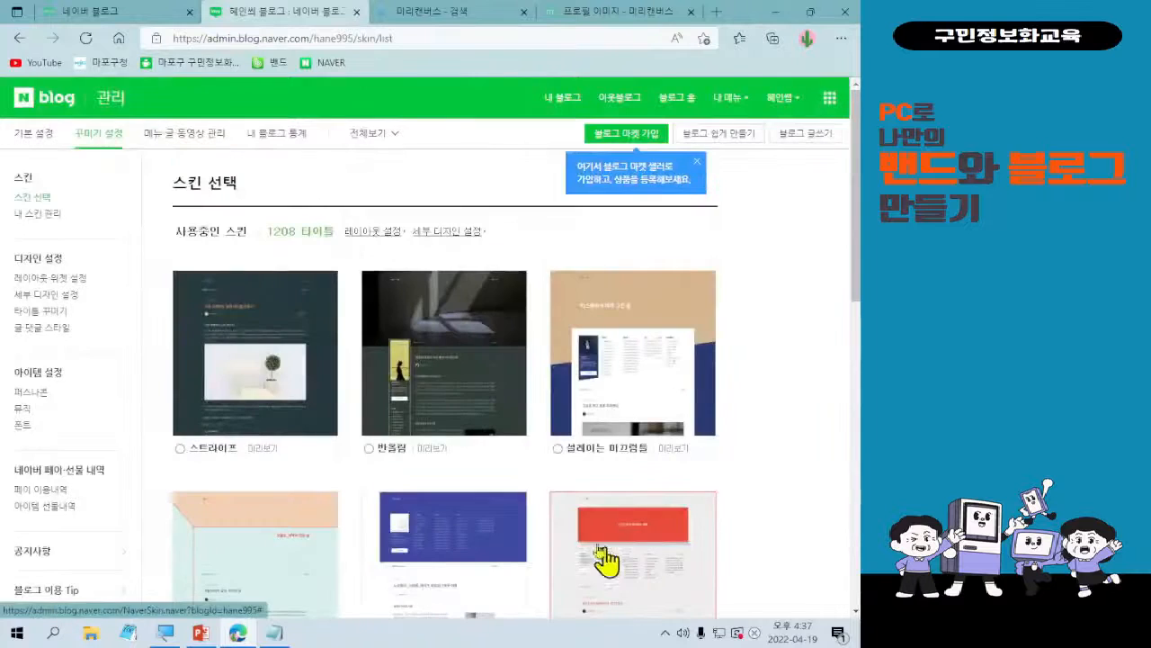
Preview the 상상 속 미술관 skin on the blog, look through its header and posts, and close the preview.
scroll(589, 535, "down", 1)
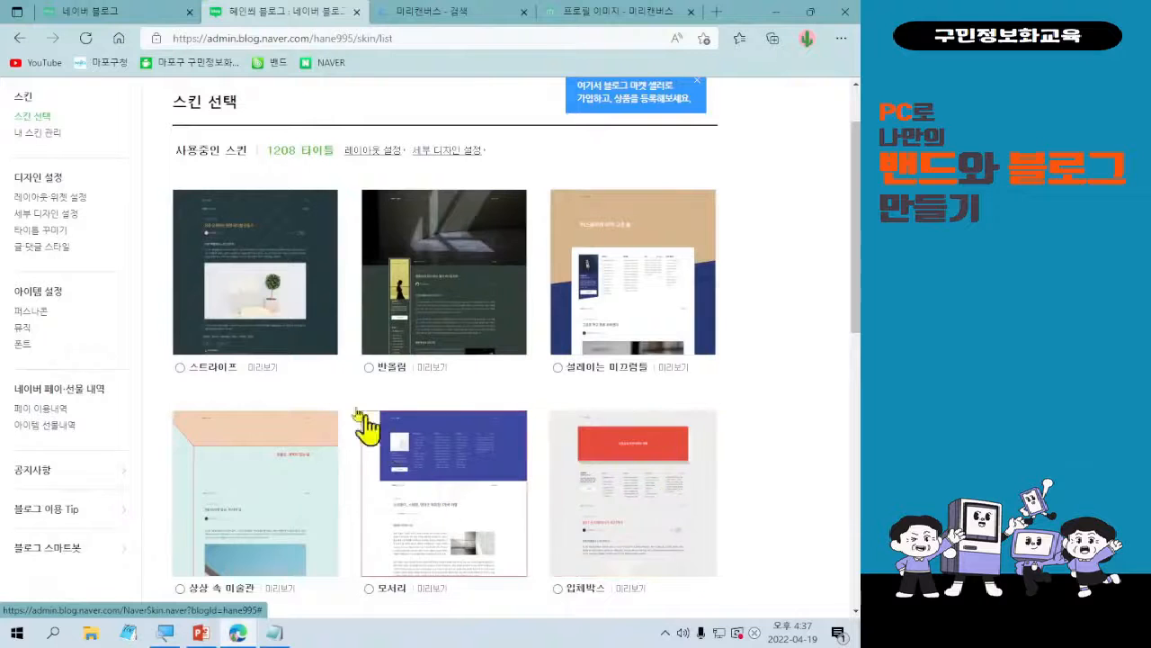
scroll(259, 507, "down", 1)
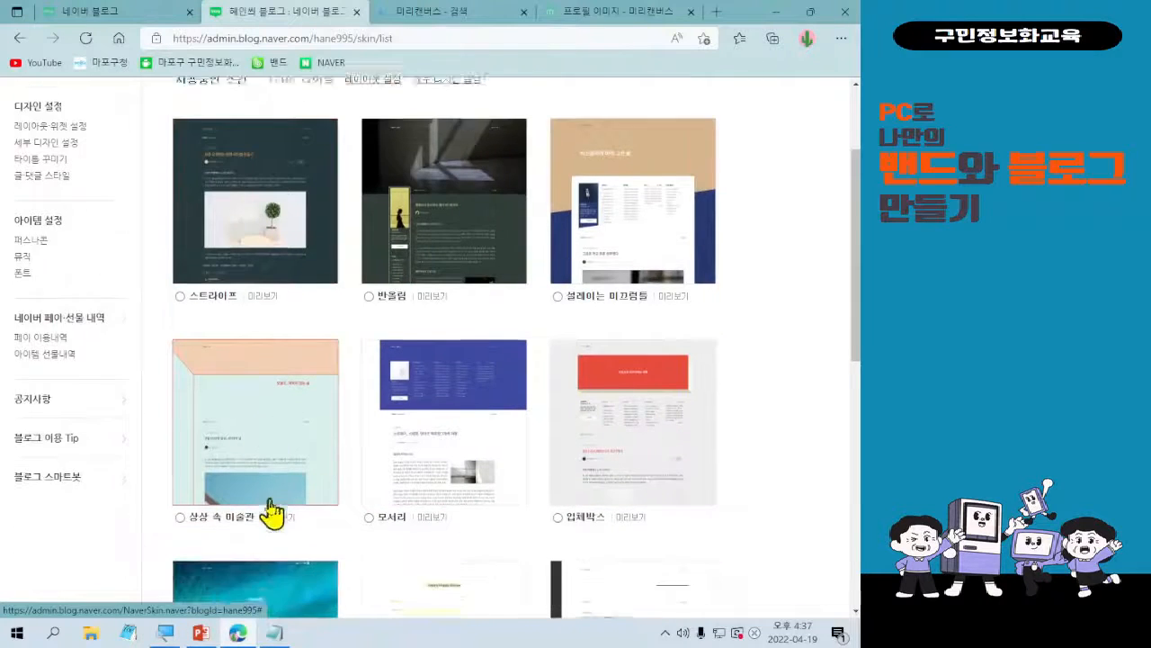
left_click(275, 518)
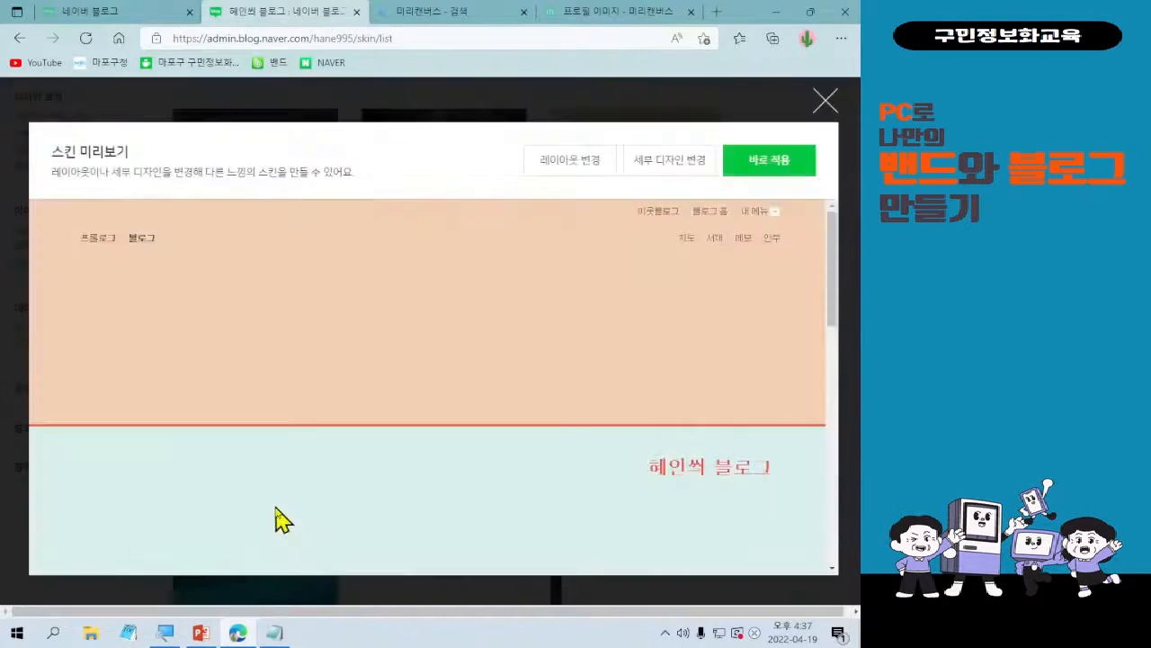
scroll(518, 496, "down", 4)
scroll(520, 496, "down", 2)
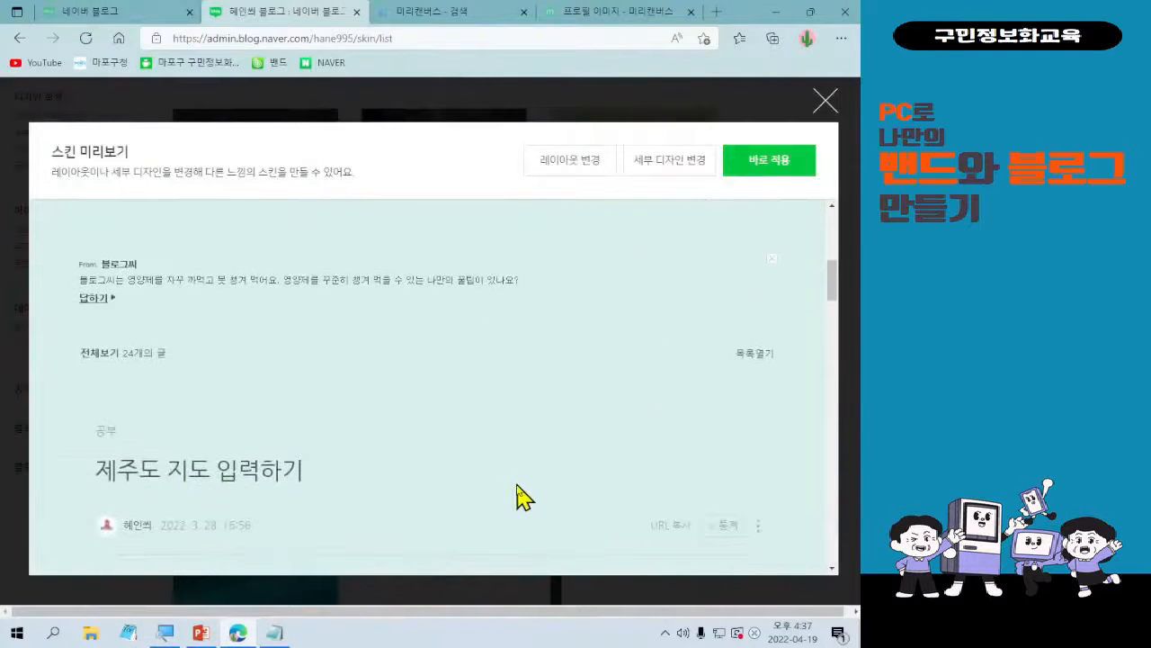
scroll(520, 496, "down", 1)
scroll(520, 495, "down", 1)
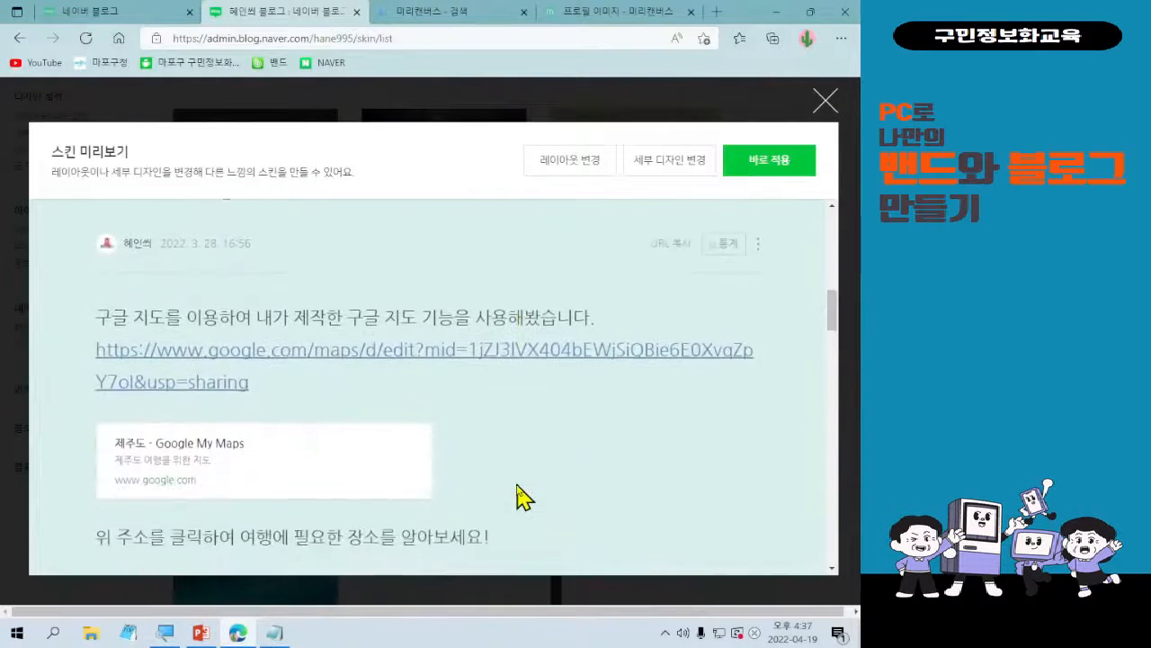
scroll(520, 496, "up", 3)
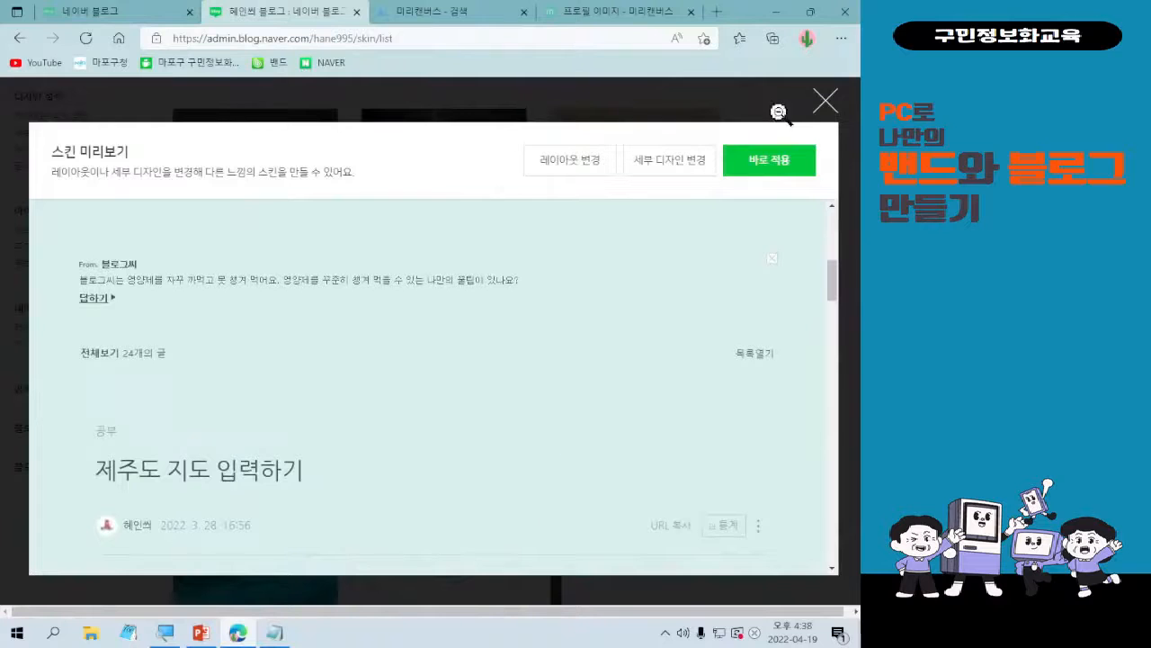
left_click(825, 103)
Preview the 설레이는 미끄럼틀 skin on the blog, look through its title area, profile widgets and posts, and close the preview.
scroll(833, 393, "down", 1)
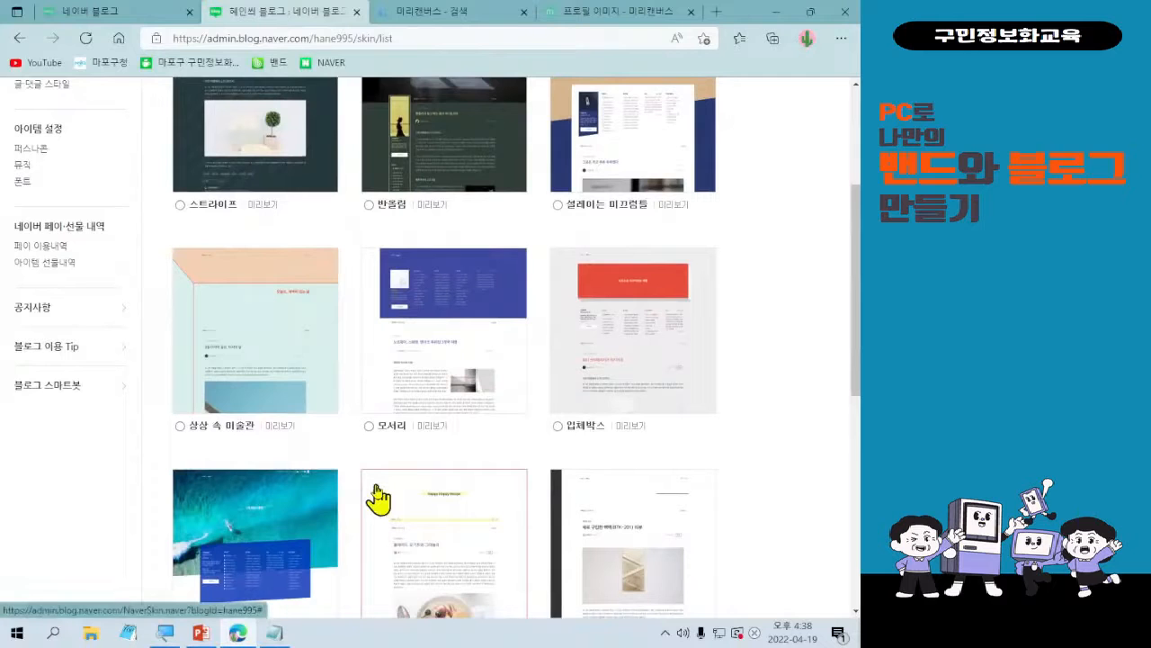
scroll(377, 498, "down", 1)
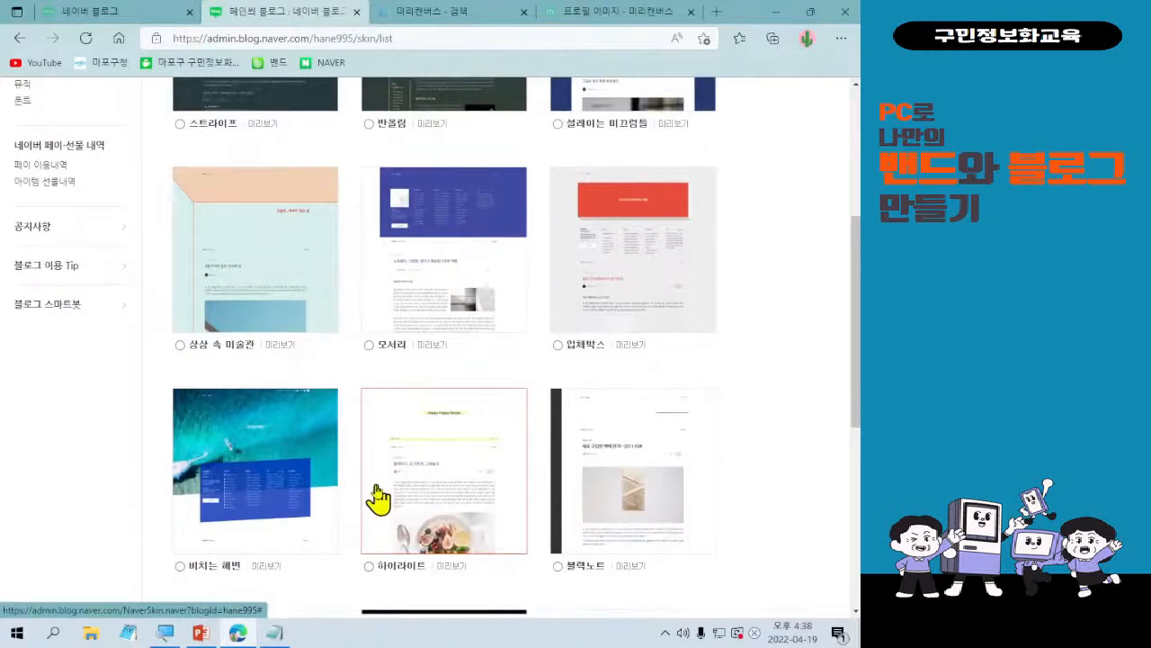
scroll(378, 498, "up", 2)
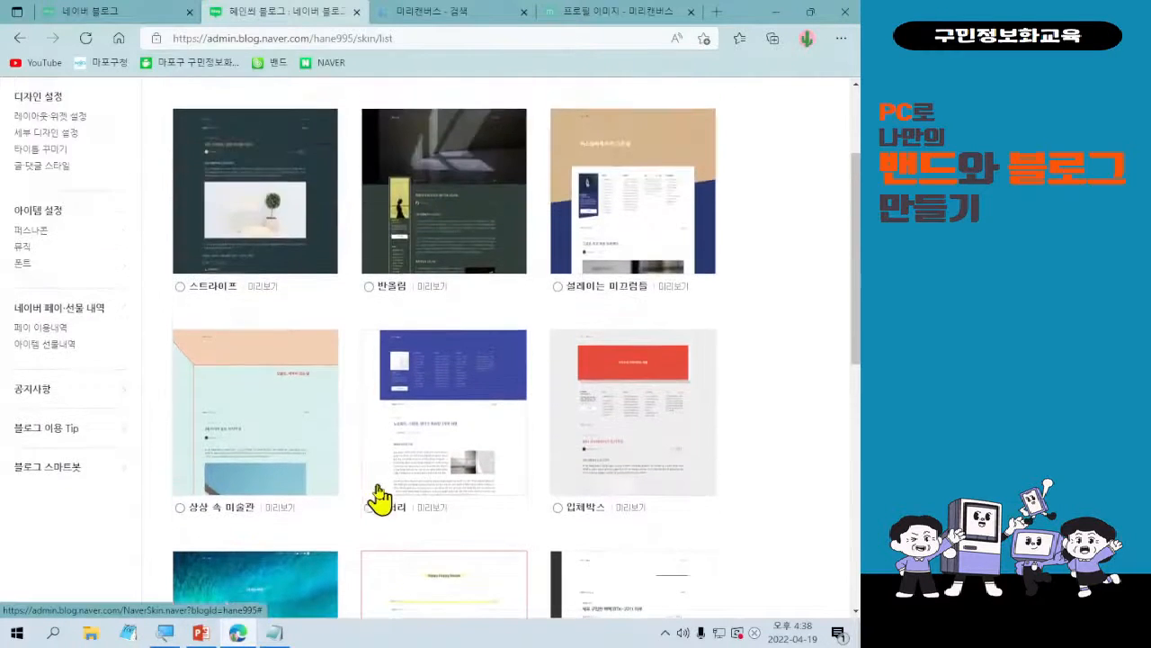
left_click(678, 287)
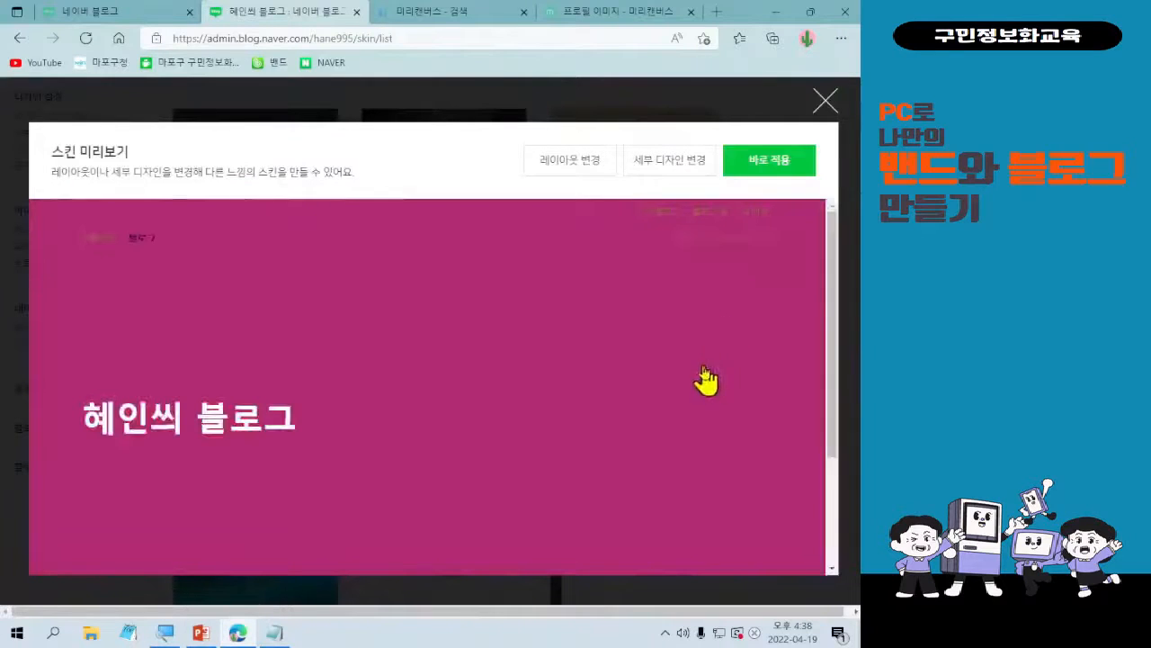
scroll(701, 380, "down", 3)
scroll(704, 381, "up", 3)
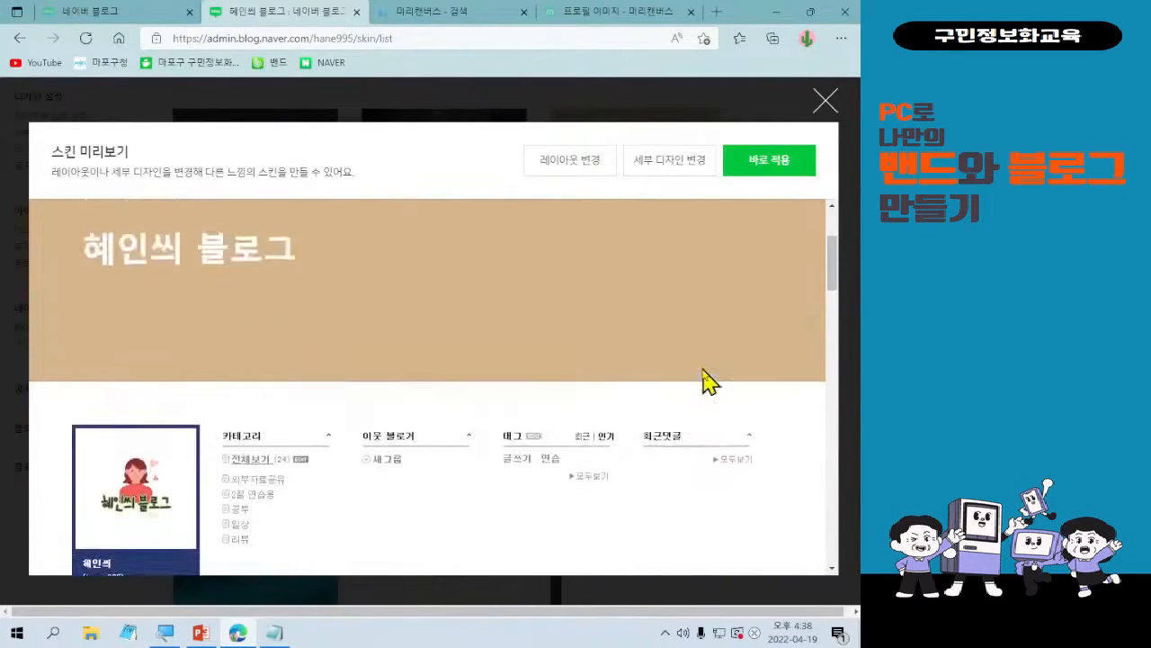
scroll(704, 381, "down", 10)
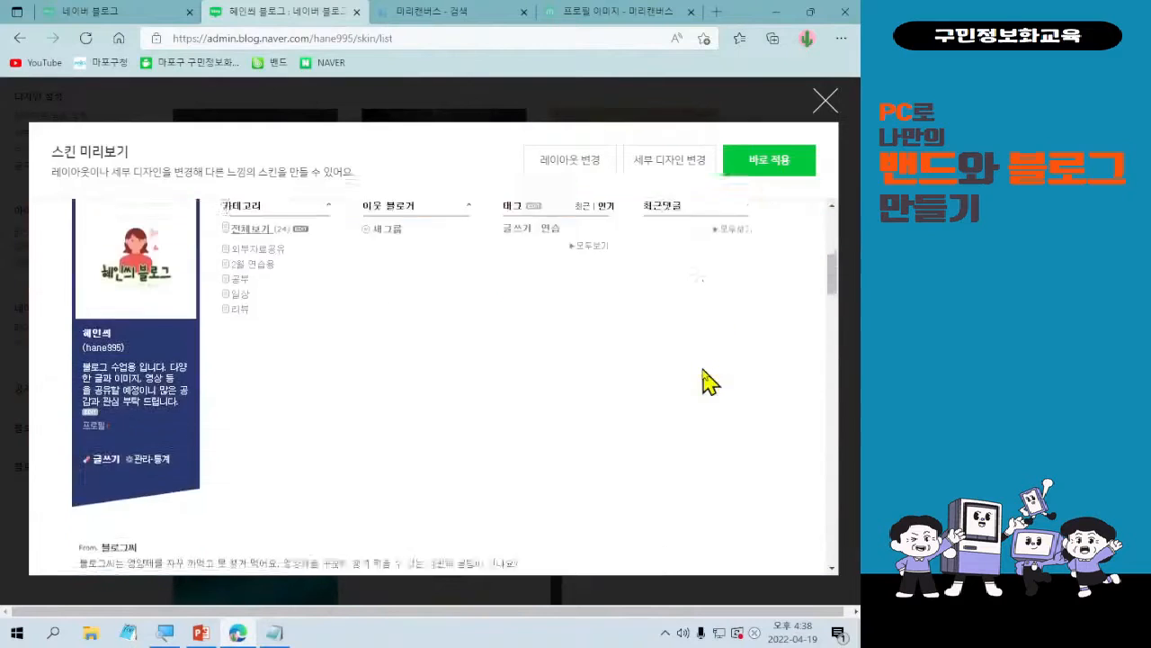
scroll(704, 385, "down", 6)
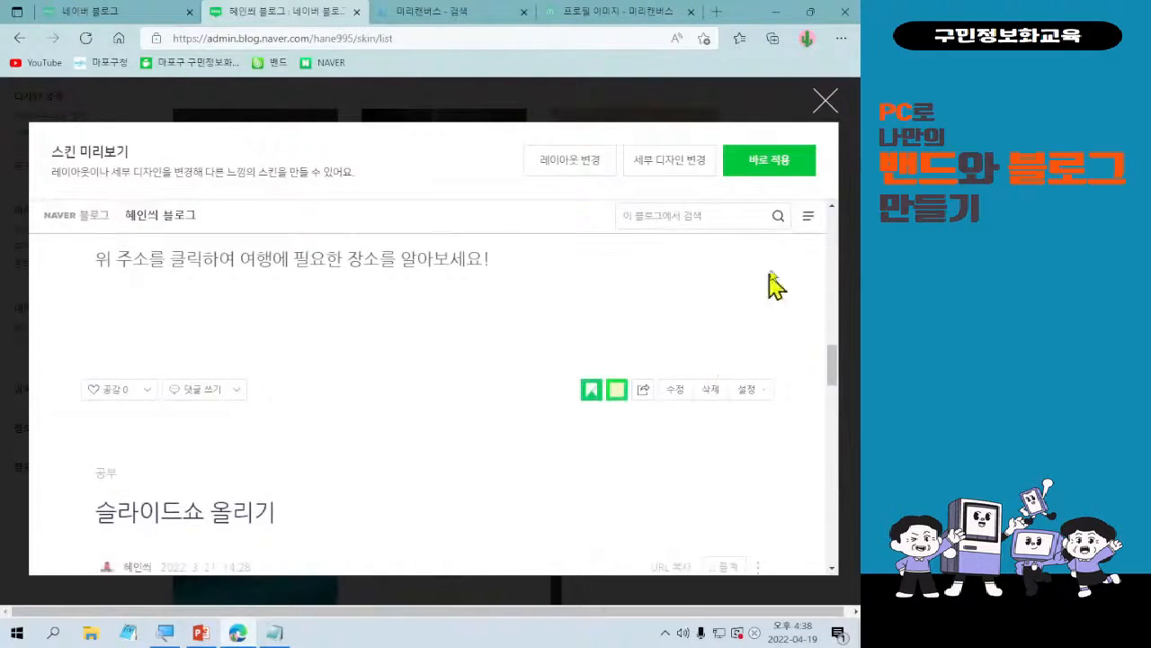
left_click(825, 101)
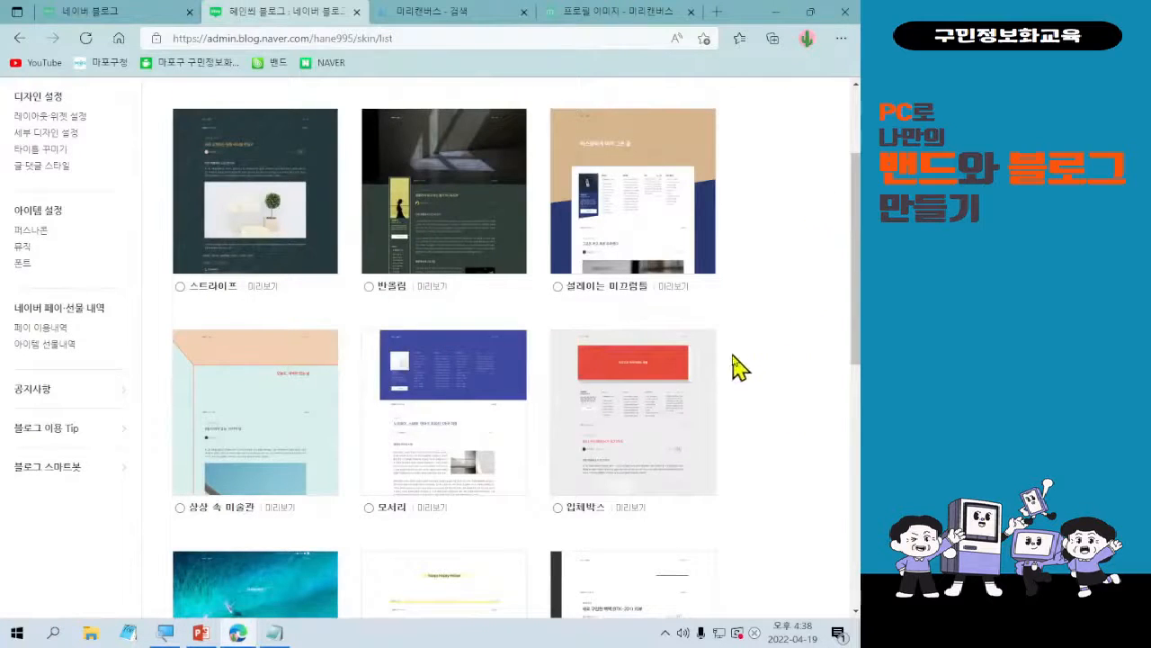
Preview the 사각사각 skin from page 2 of the skin list and open its layout change settings.
scroll(732, 365, "down", 5)
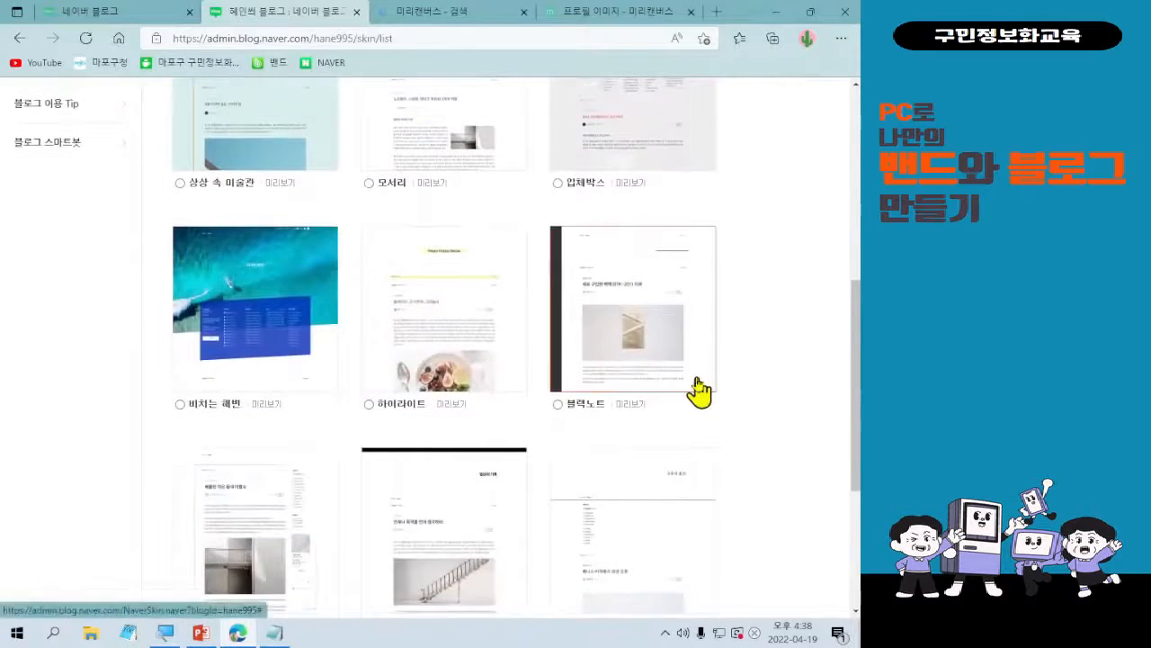
scroll(699, 390, "down", 3)
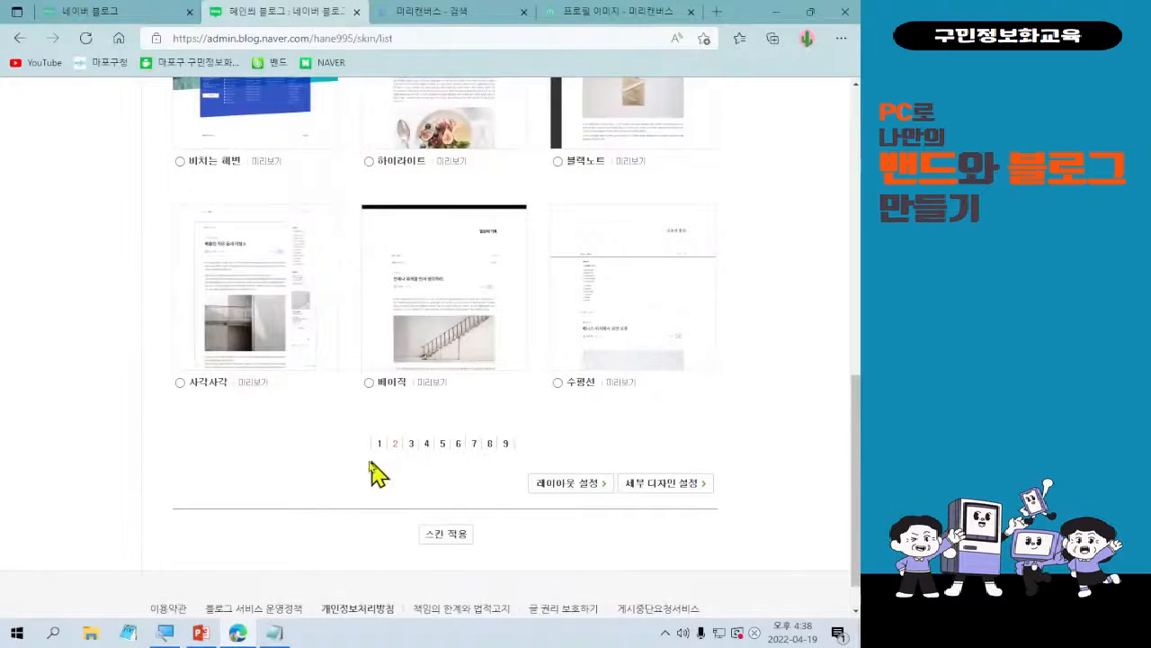
left_click(255, 387)
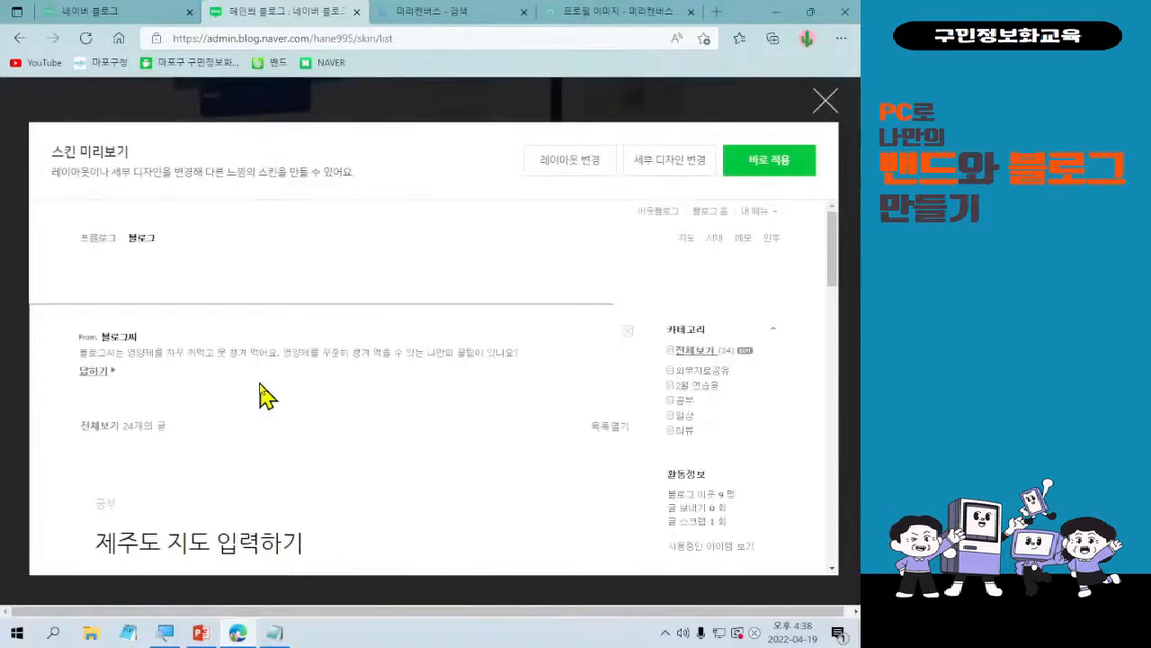
scroll(267, 396, "down", 3)
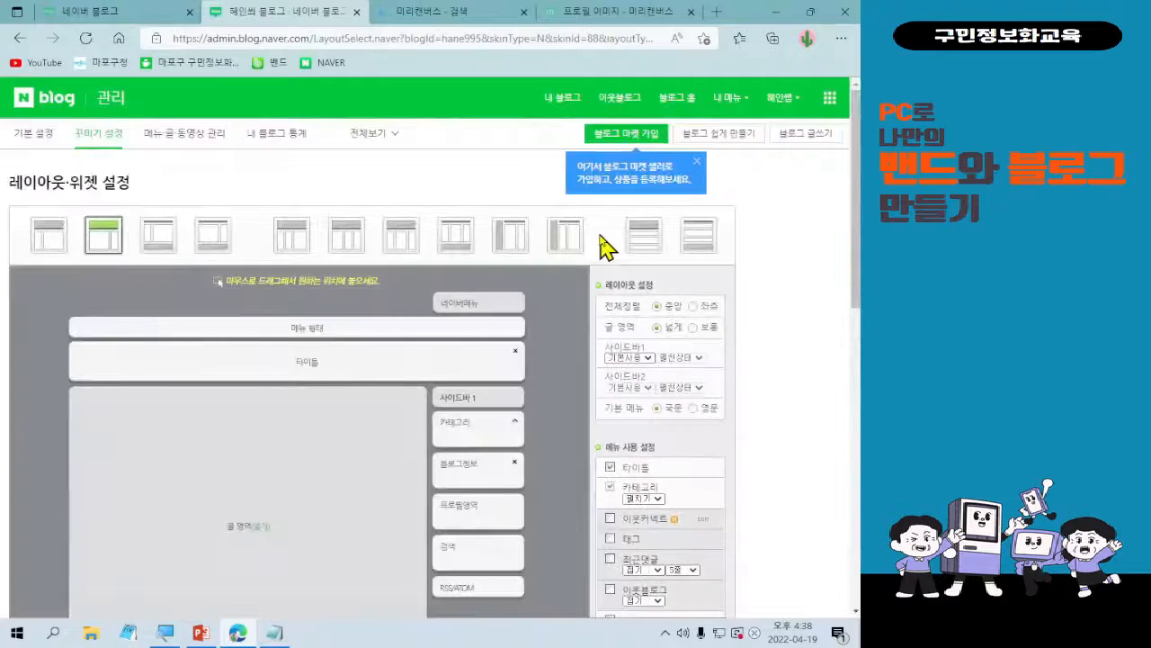
Switch the 사각사각 skin to the first layout, with the title above the menu and the sidebar left of the posts.
left_click(49, 236)
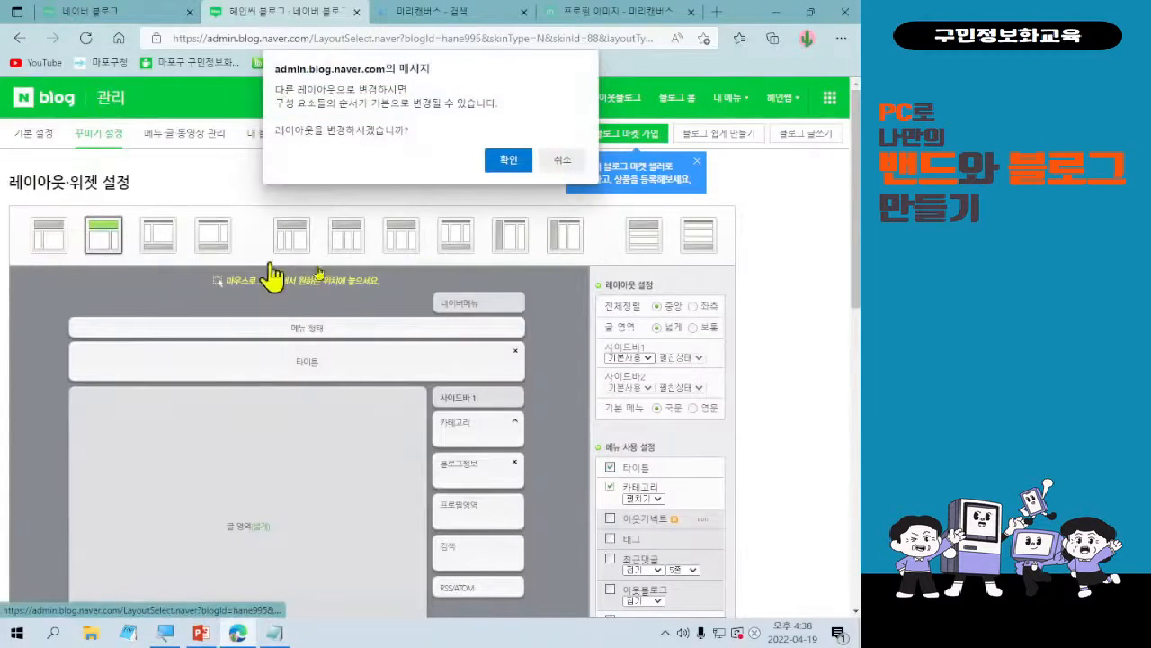
left_click(511, 161)
scroll(276, 299, "down", 1)
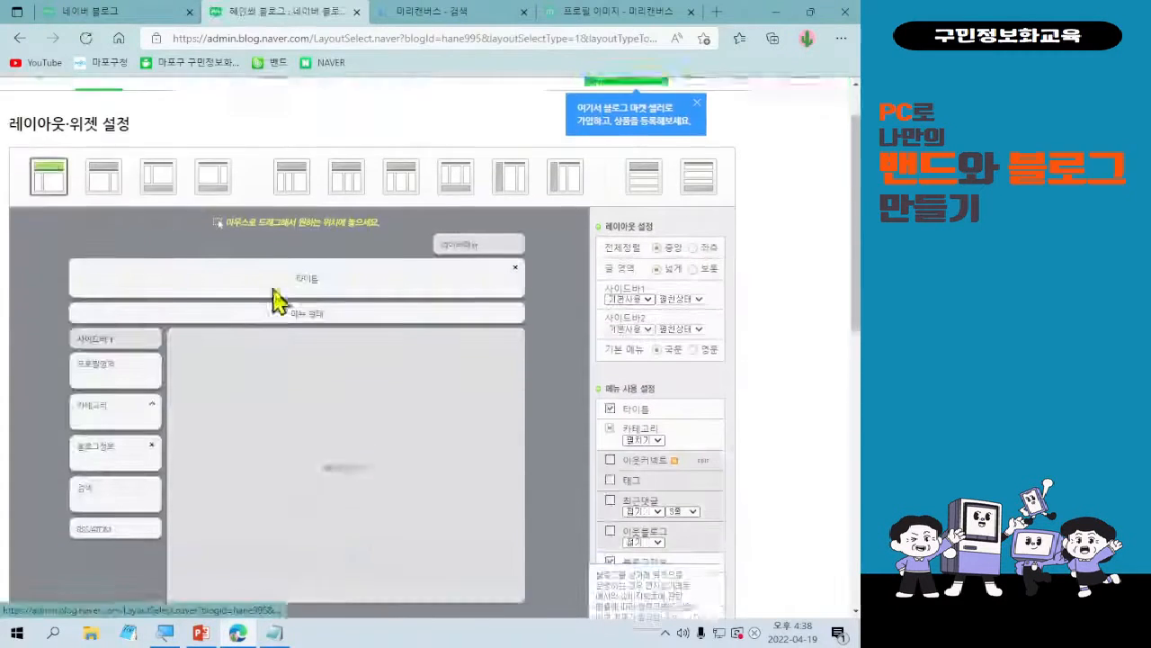
scroll(329, 329, "down", 8)
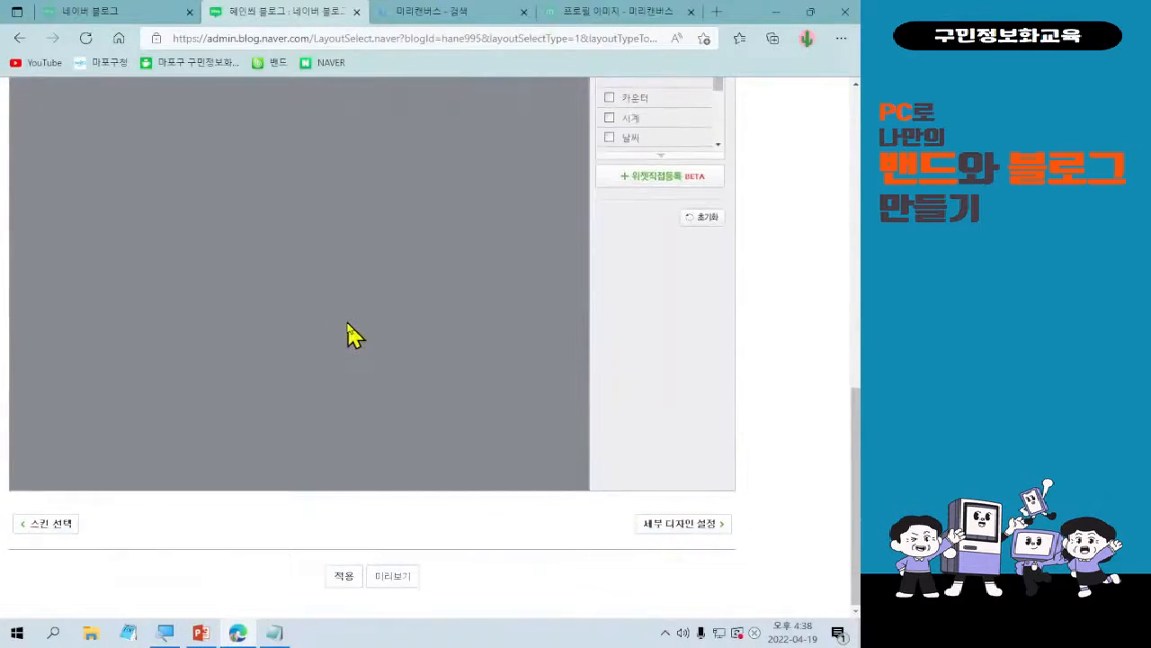
Preview the blog with the changed layout, examine its sidebar and post arrangement, and close the preview window.
left_click(392, 577)
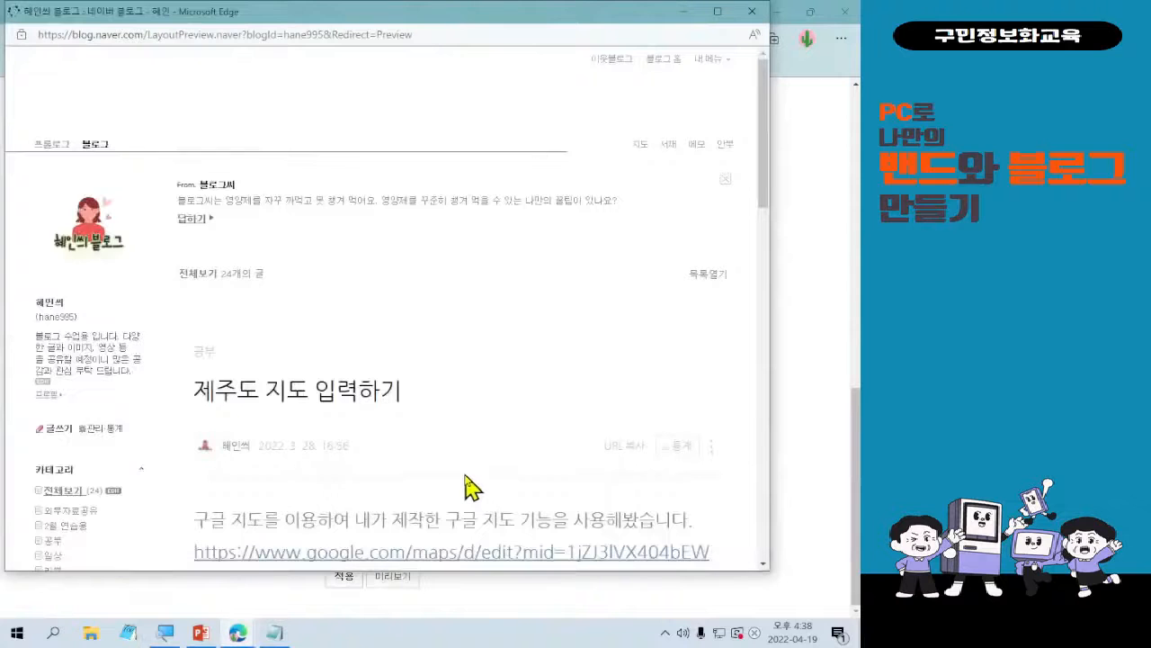
scroll(471, 485, "down", 3)
scroll(468, 482, "up", 2)
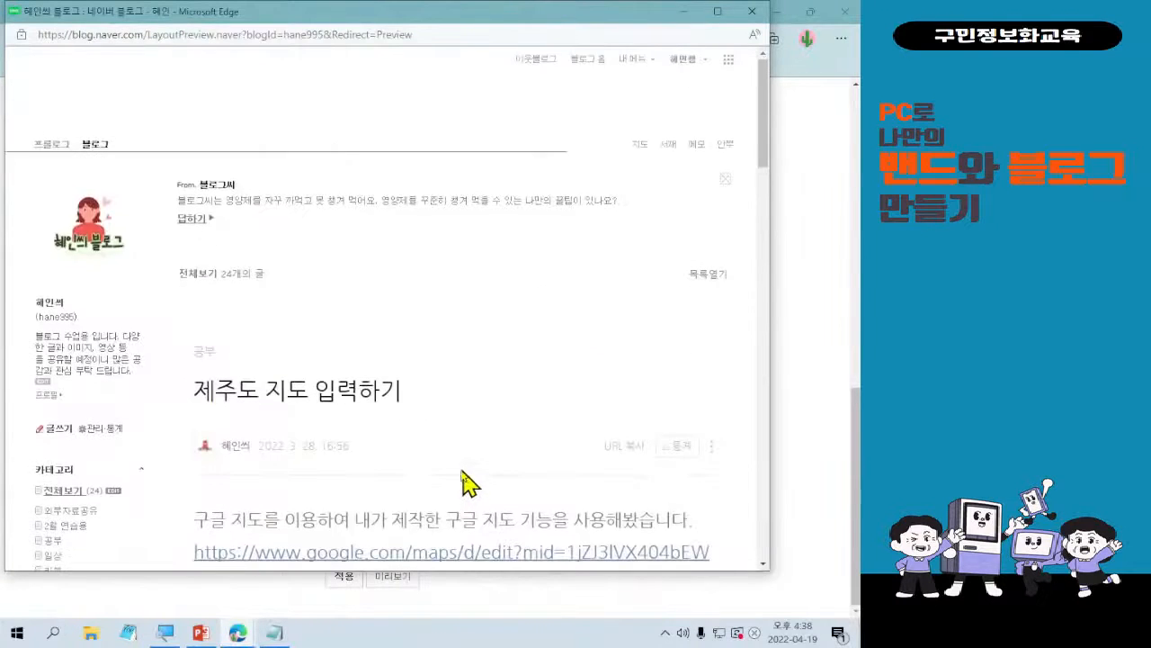
scroll(468, 467, "down", 10)
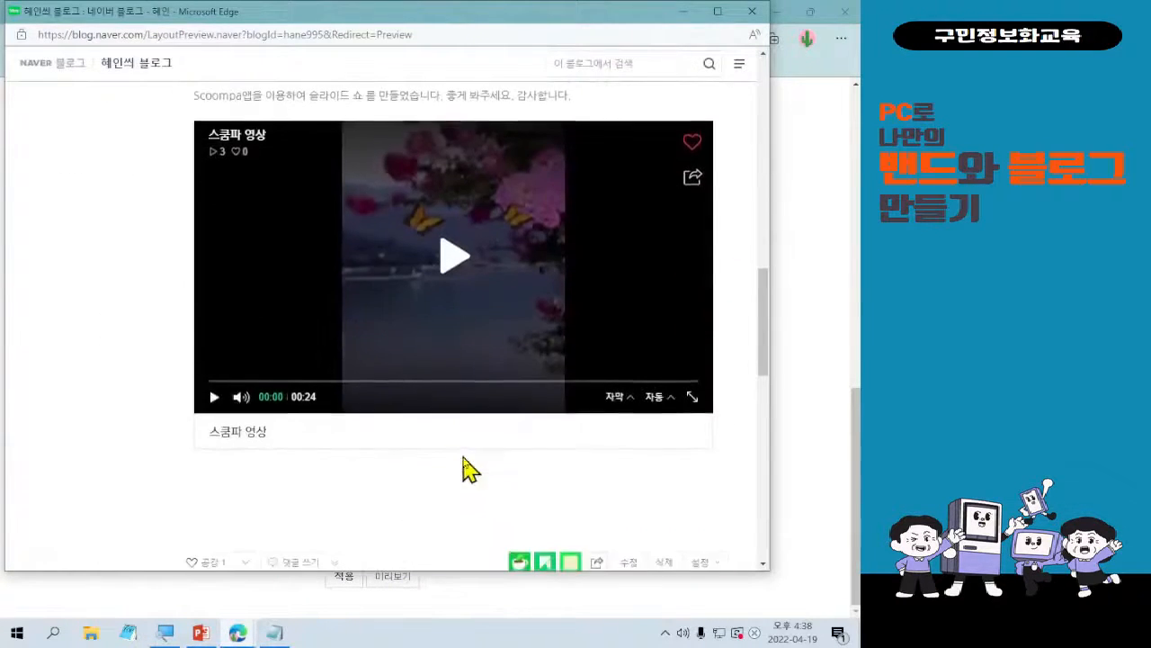
scroll(468, 465, "up", 3)
scroll(468, 466, "up", 10)
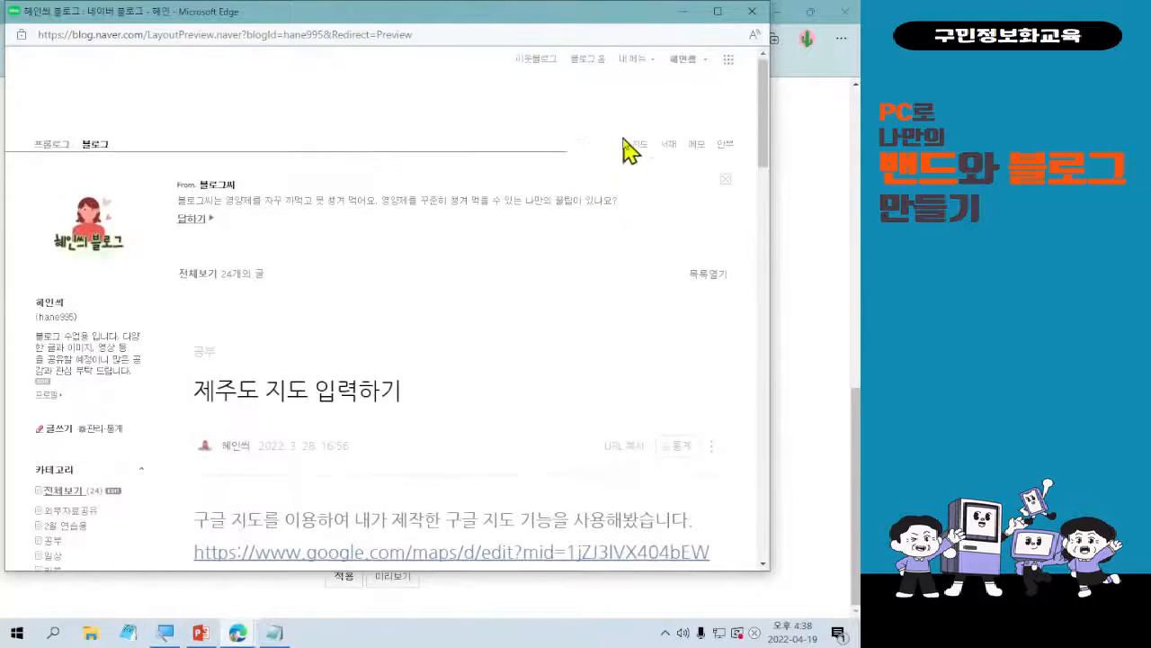
left_click(752, 11)
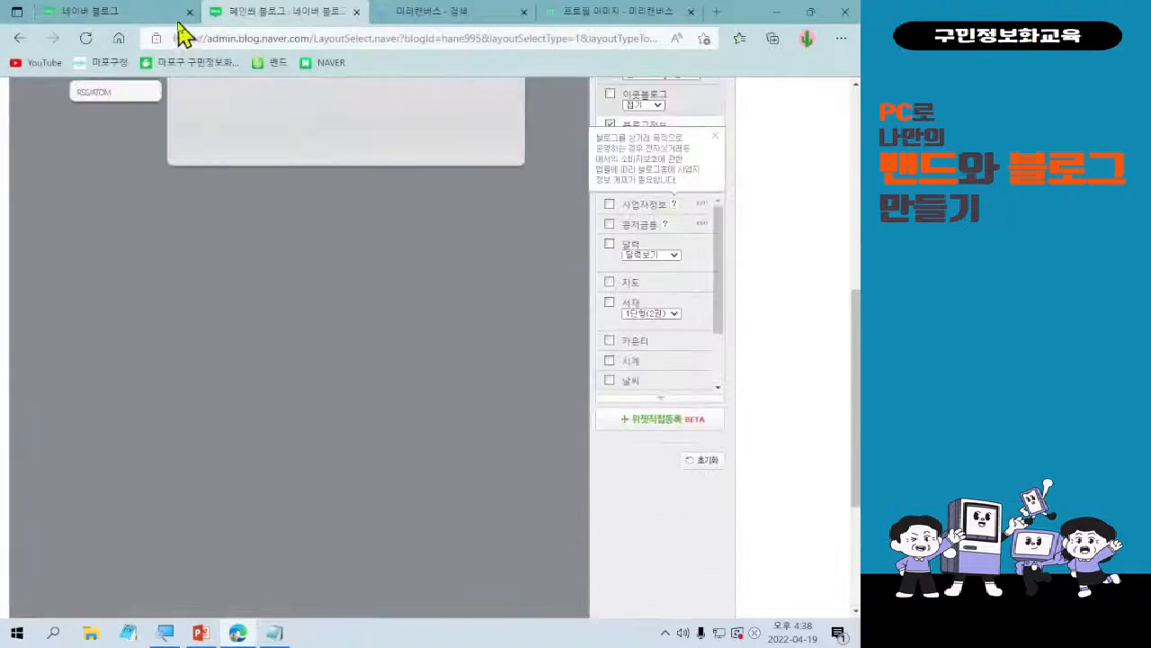
Leave the layout settings without applying them, return to the skin list and go to page 3.
left_click(20, 38)
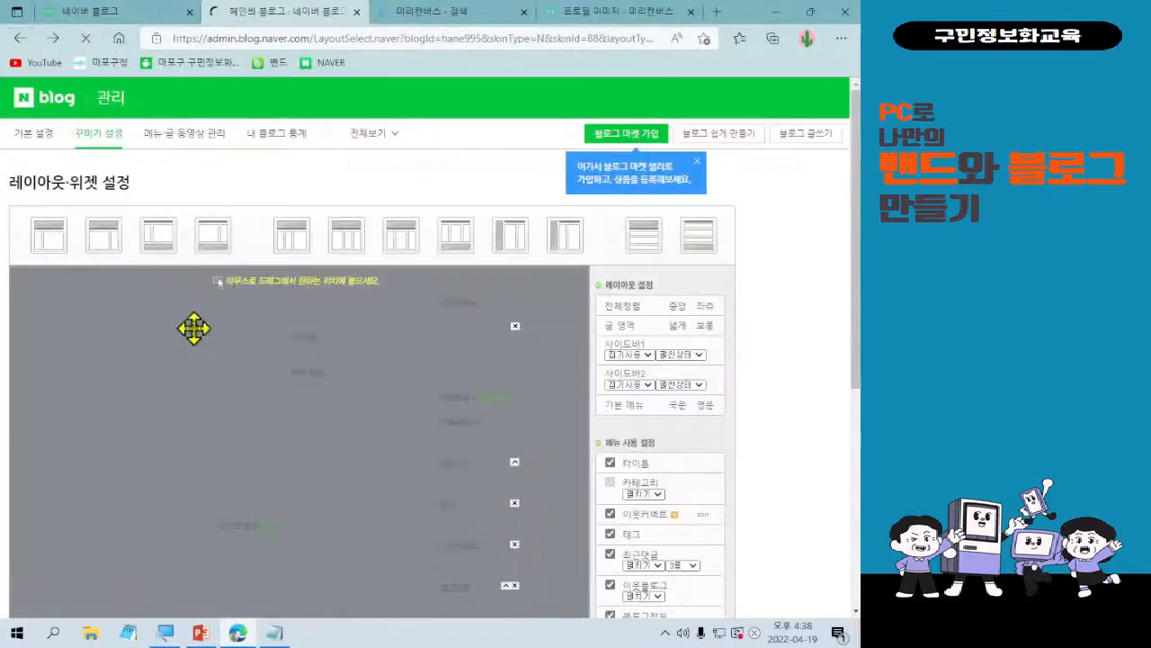
left_click(20, 37)
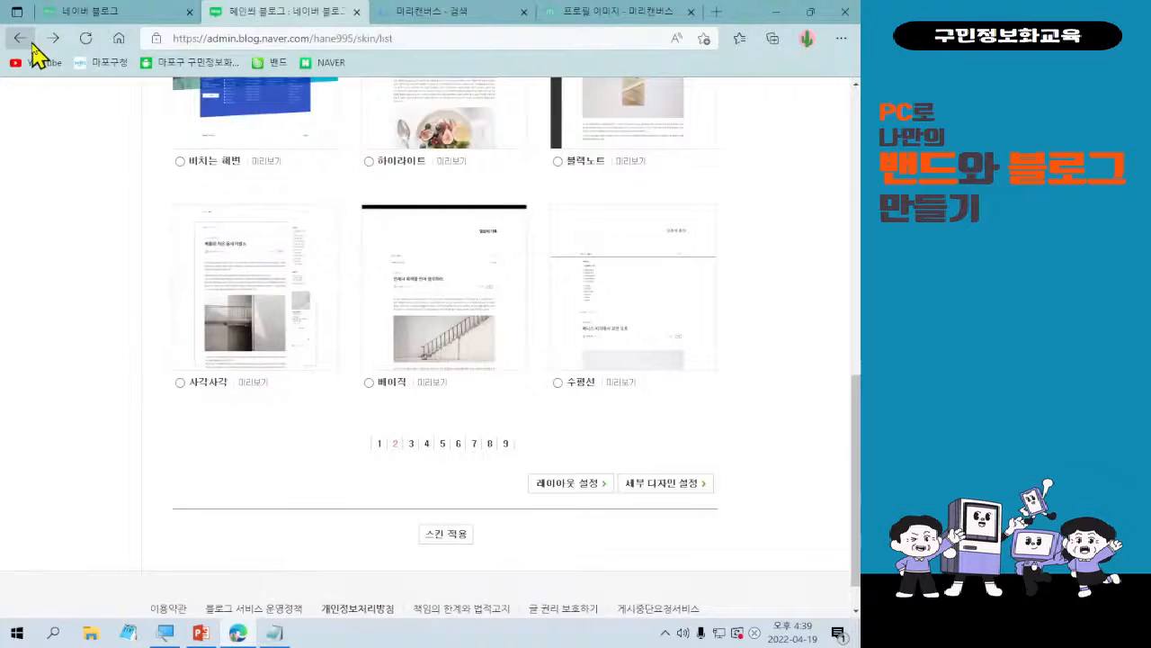
left_click(411, 443)
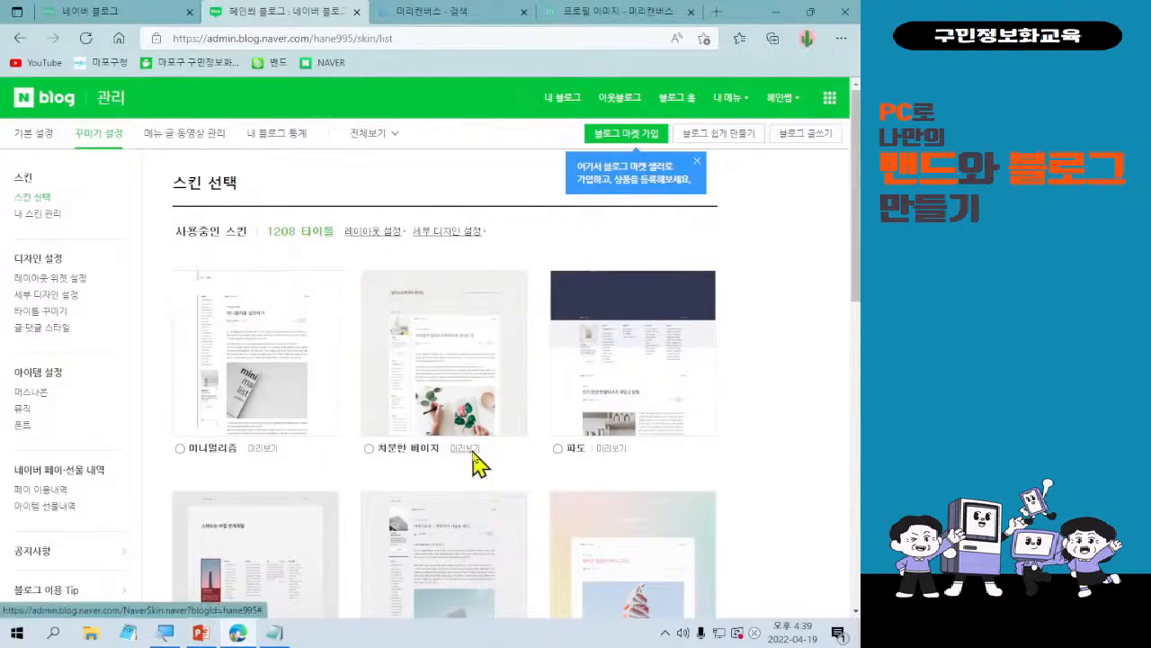
Preview the 차분한 베이지 skin on the blog, look through its title area, sidebar and first post, and close the preview.
left_click(465, 448)
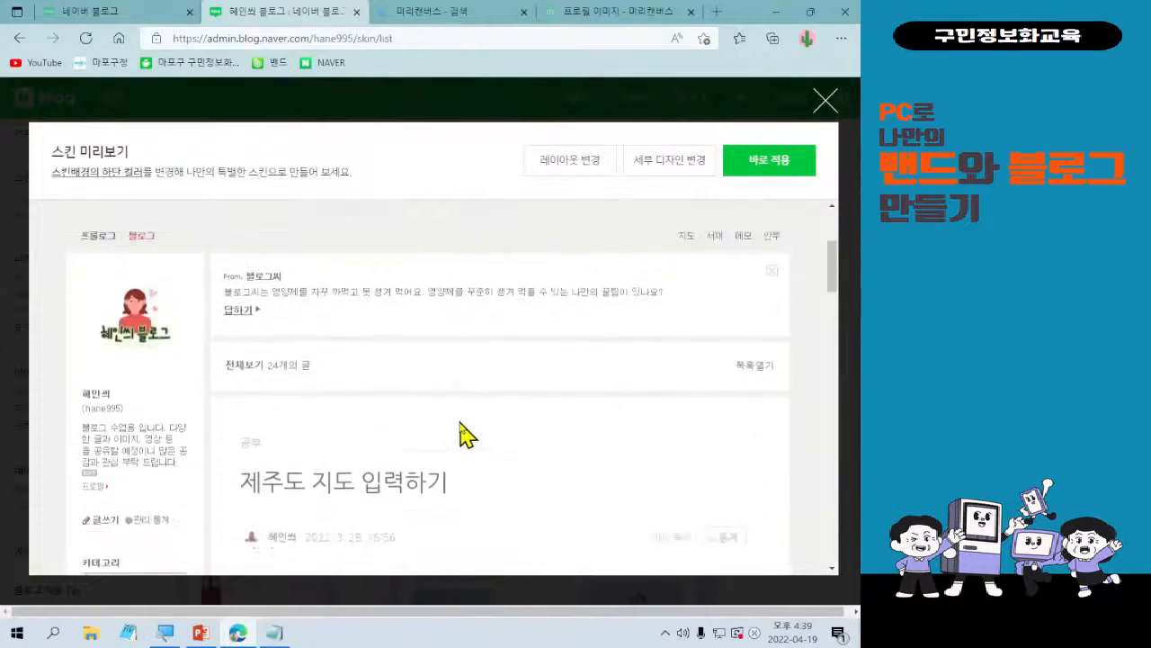
scroll(405, 429, "down", 8)
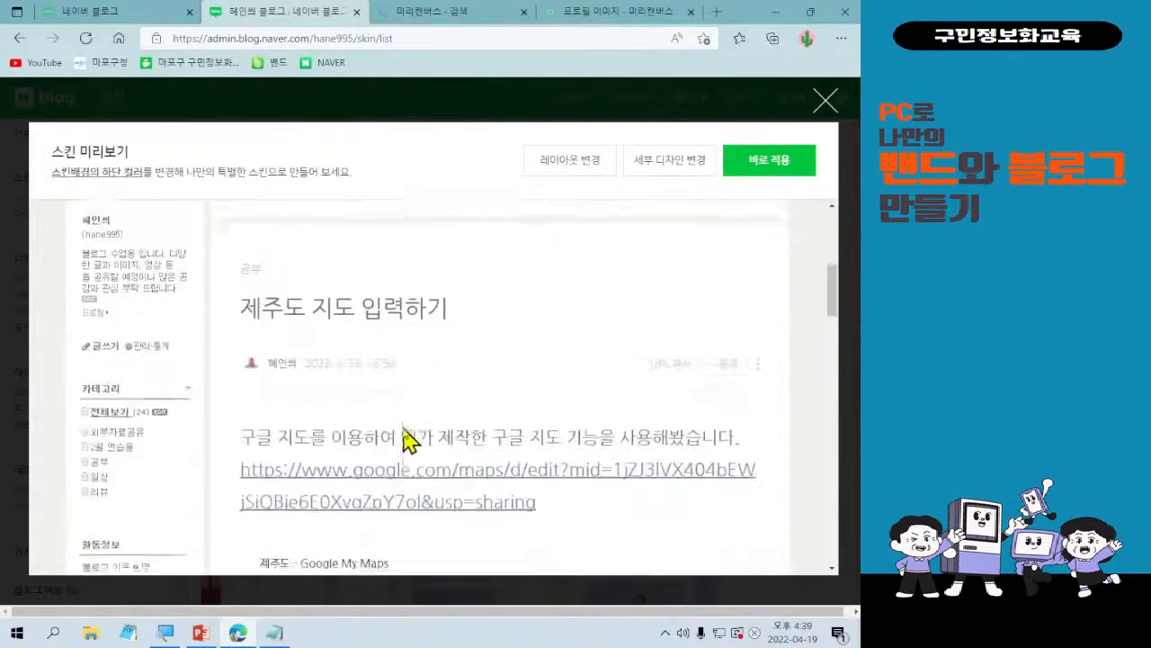
scroll(409, 438, "up", 10)
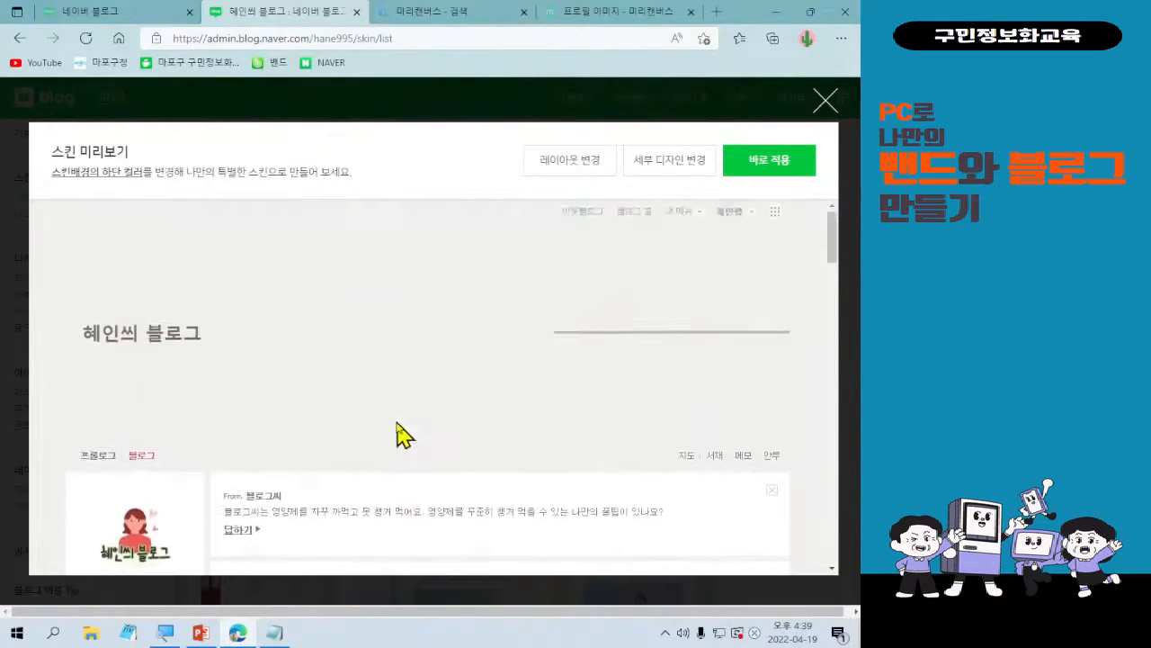
scroll(414, 455, "down", 5)
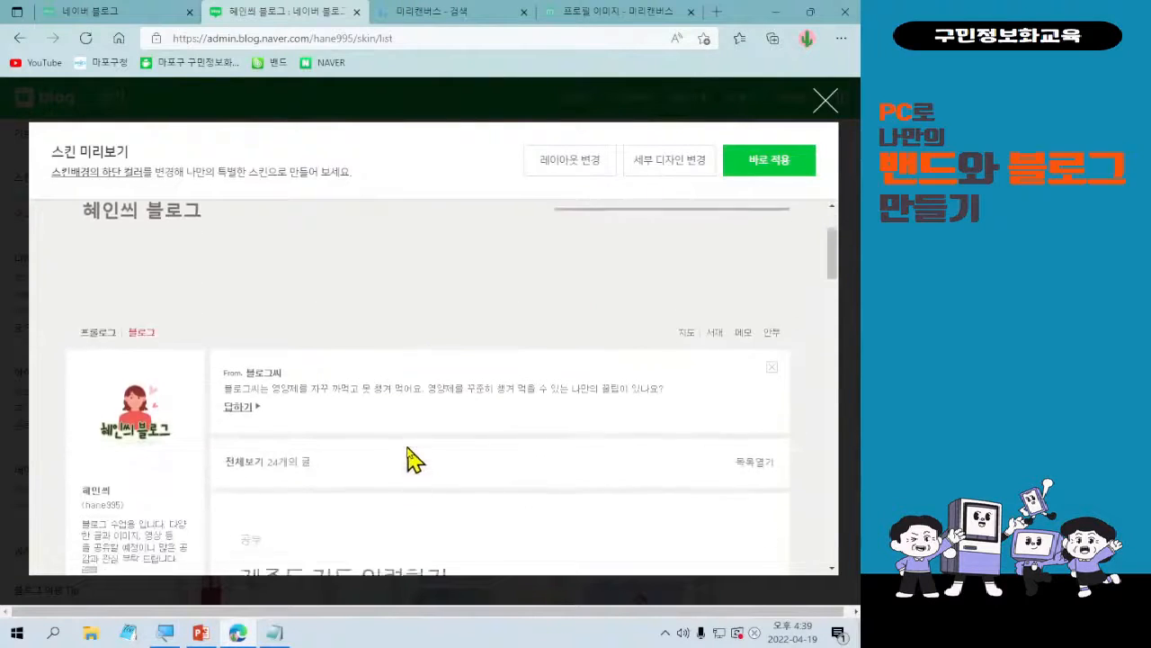
left_click(827, 102)
Look over the skins offered on page 3 of the skin list.
scroll(675, 495, "down", 2)
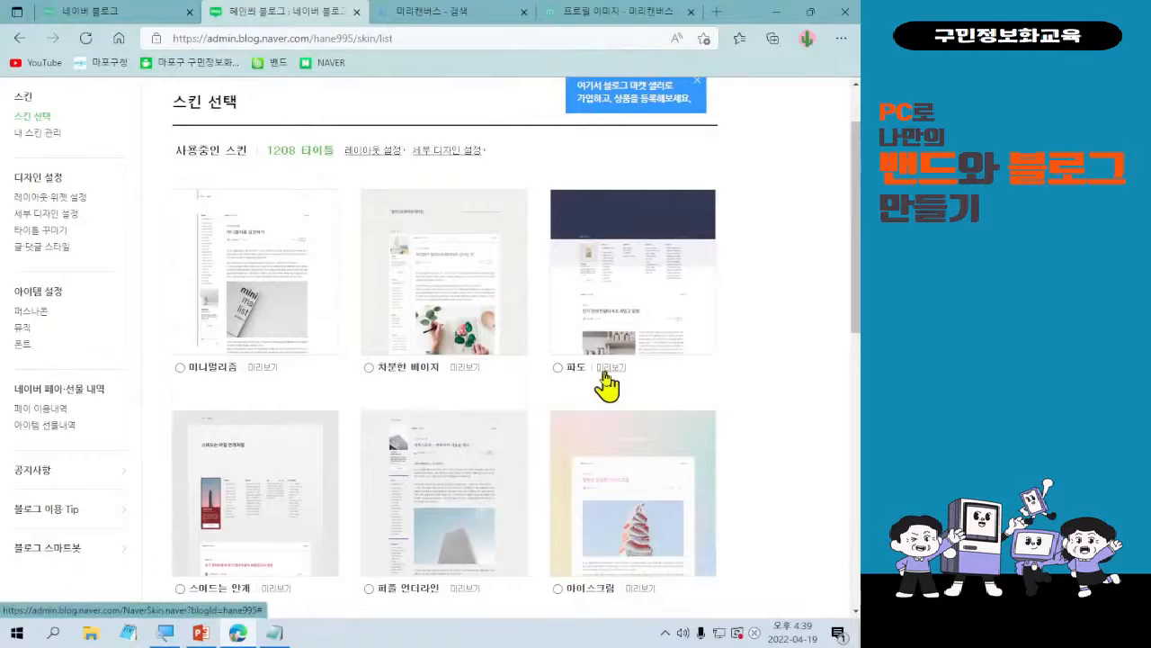
scroll(607, 385, "down", 5)
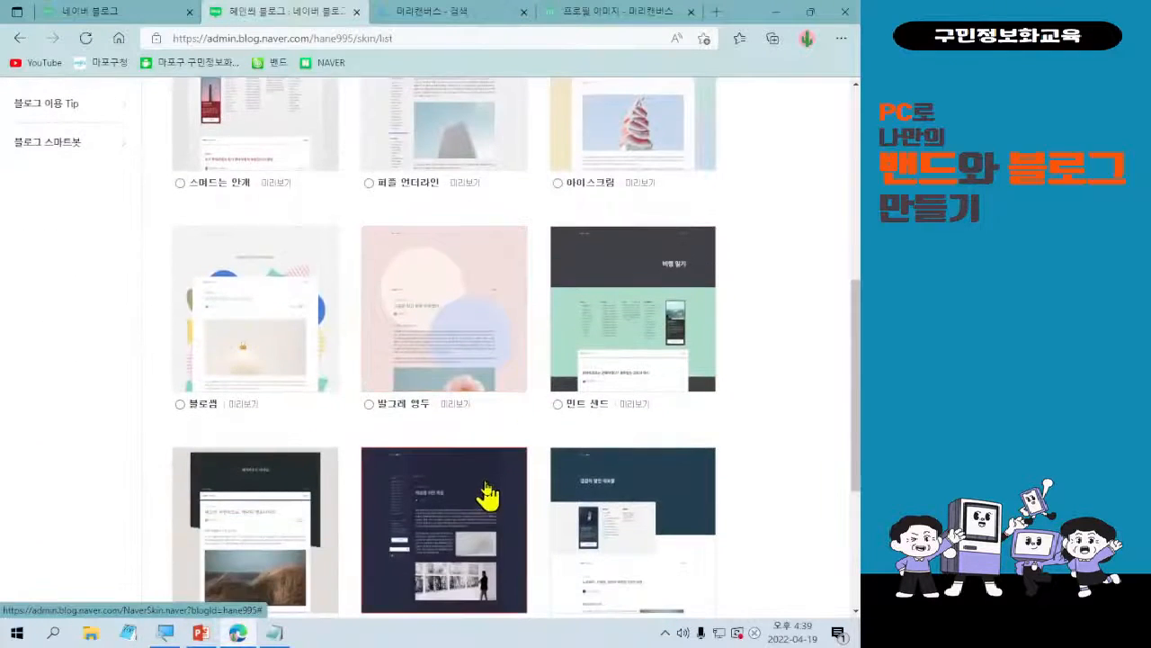
scroll(488, 494, "down", 2)
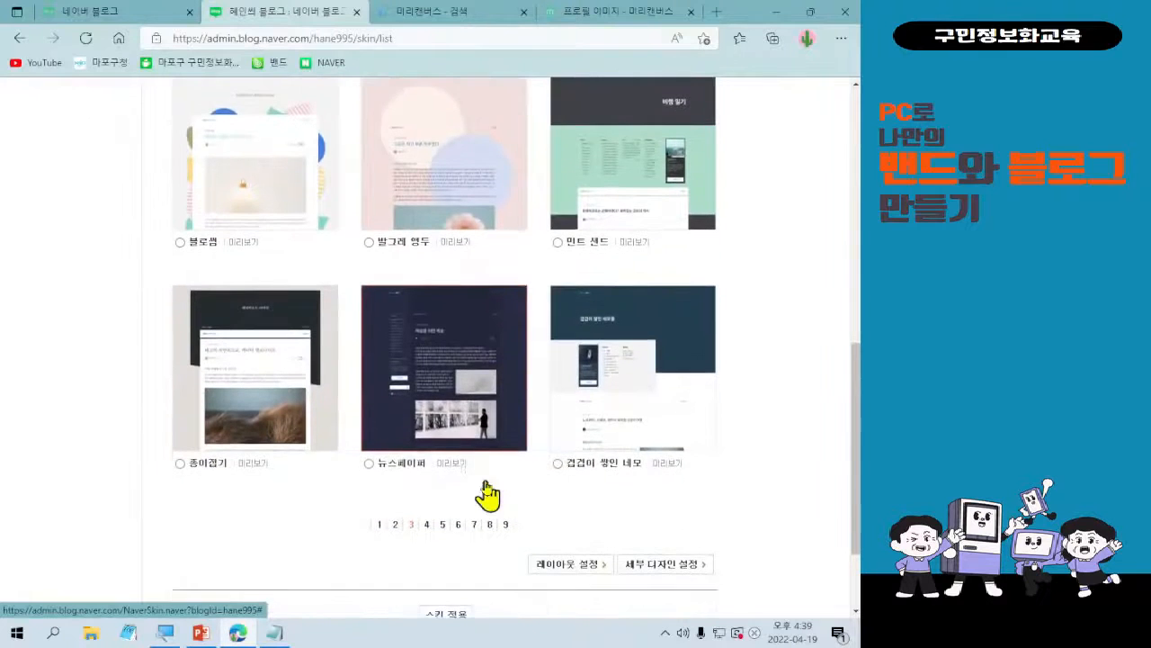
scroll(490, 493, "up", 6)
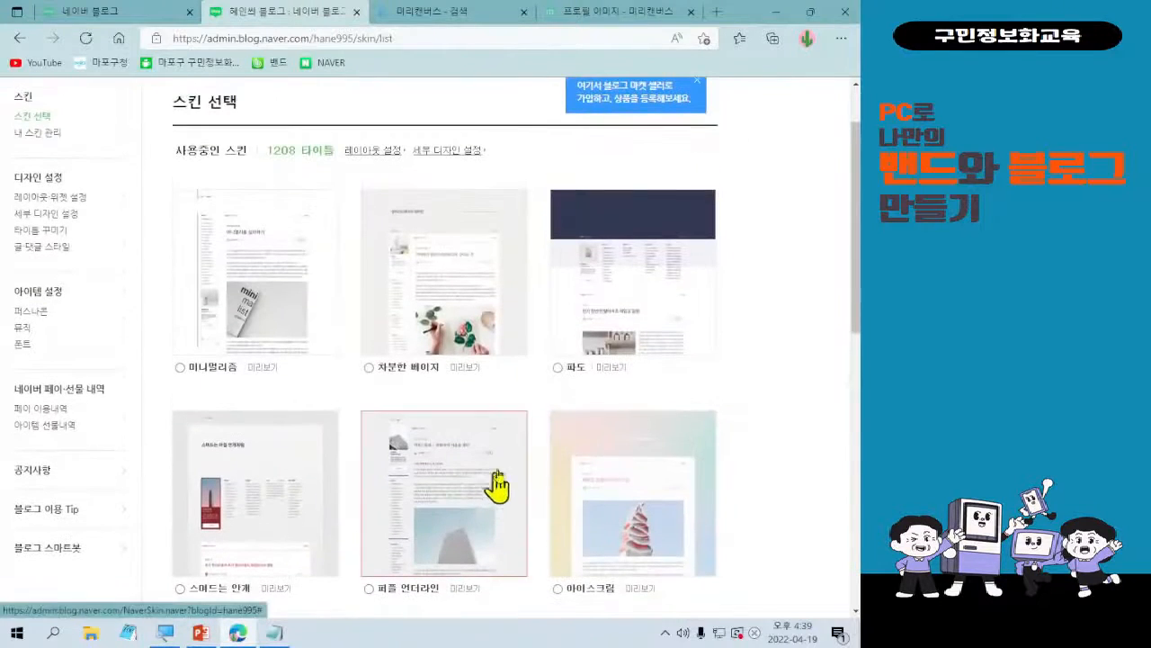
Reopen the 차분한 베이지 skin preview and examine its title area and its layout and detailed design change options.
left_click(466, 368)
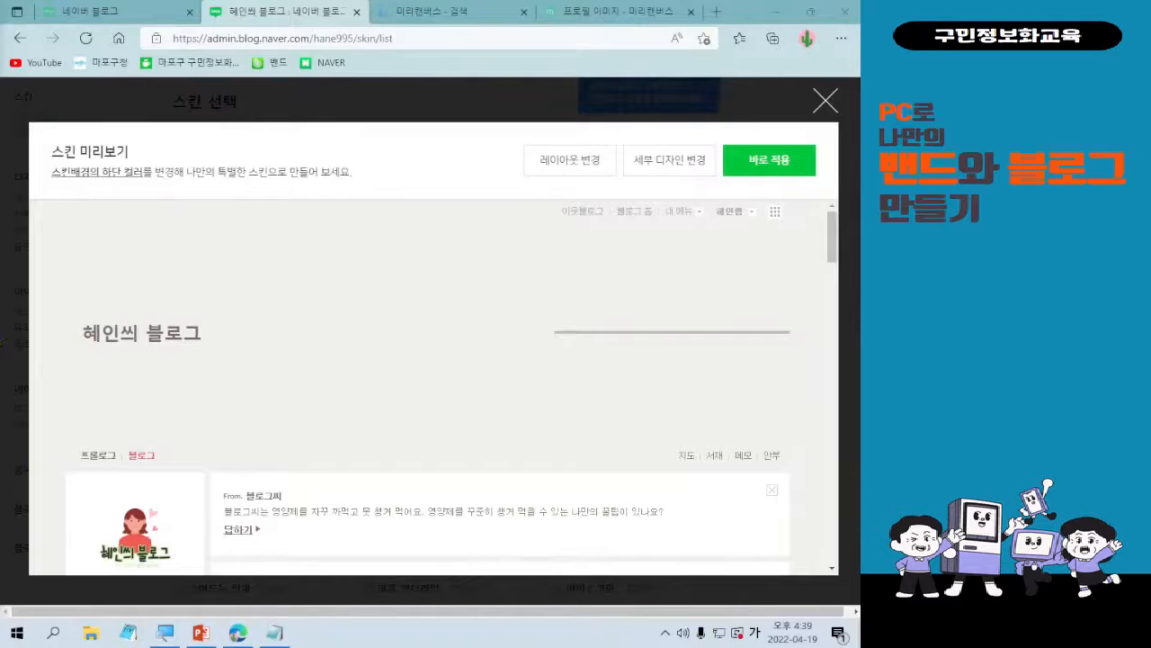
scroll(396, 504, "down", 1)
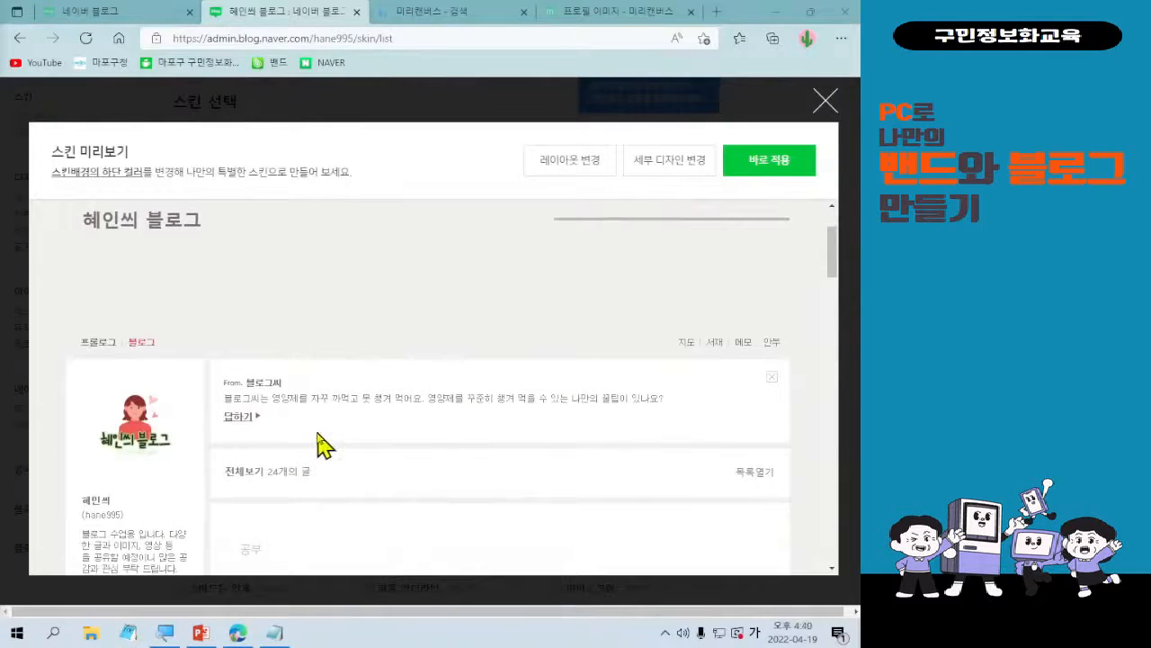
scroll(325, 447, "up", 1)
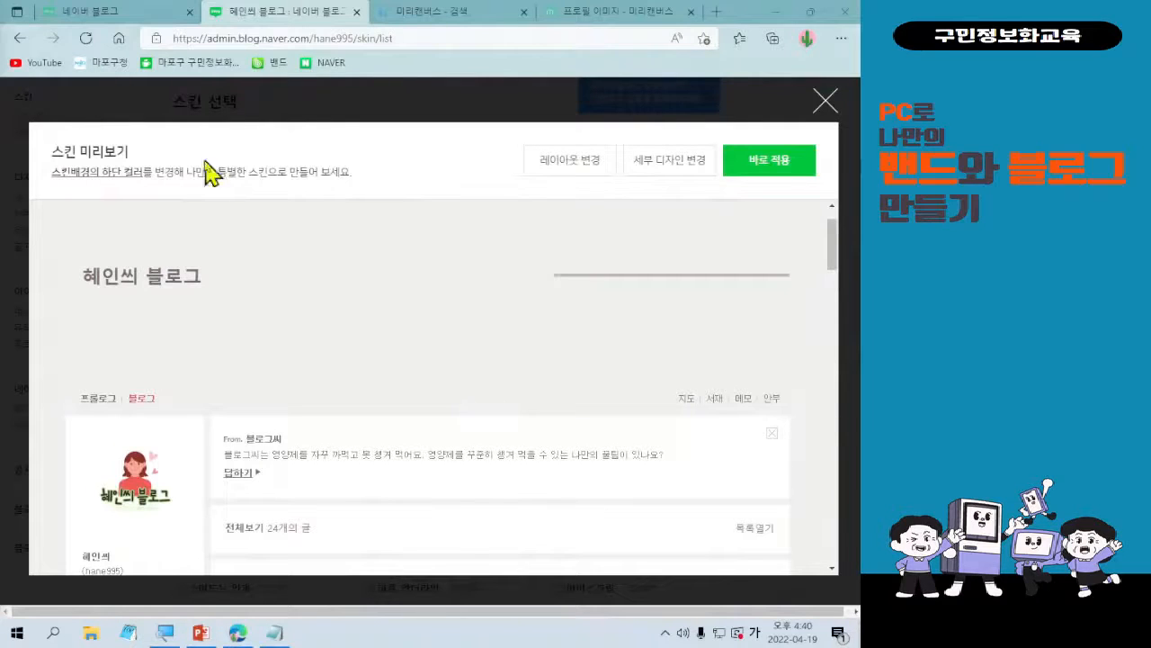
mouse_move(516, 135)
left_mouse_down()
mouse_move(746, 174)
mouse_move(728, 181)
left_mouse_up()
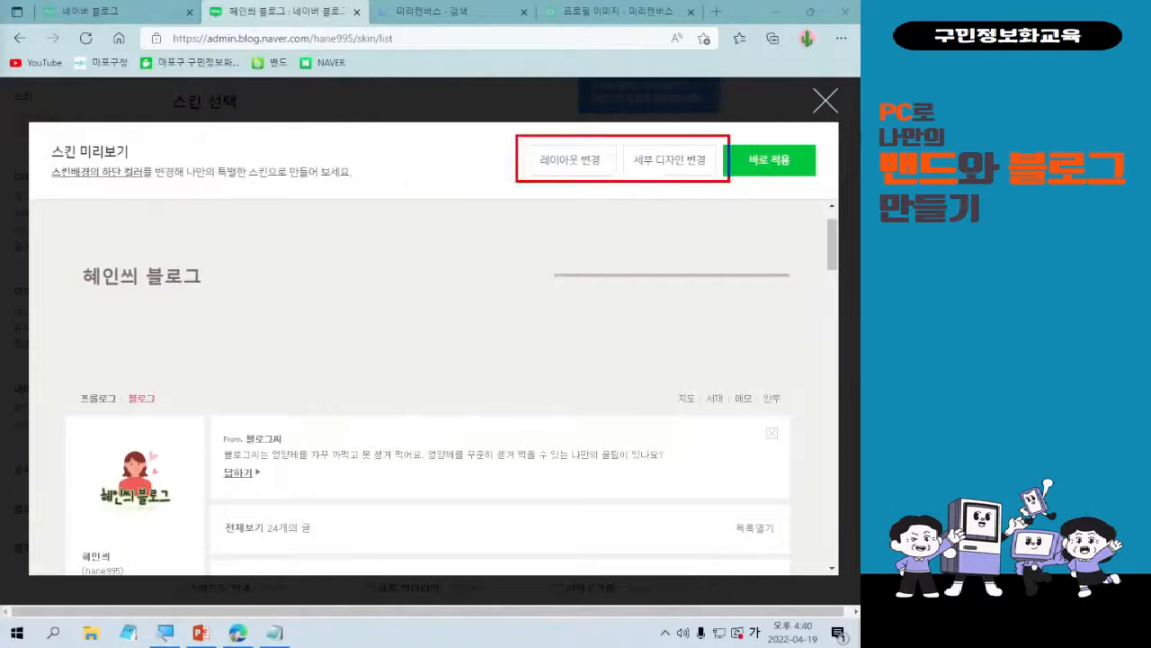
left_click_drag(644, 220, 479, 459)
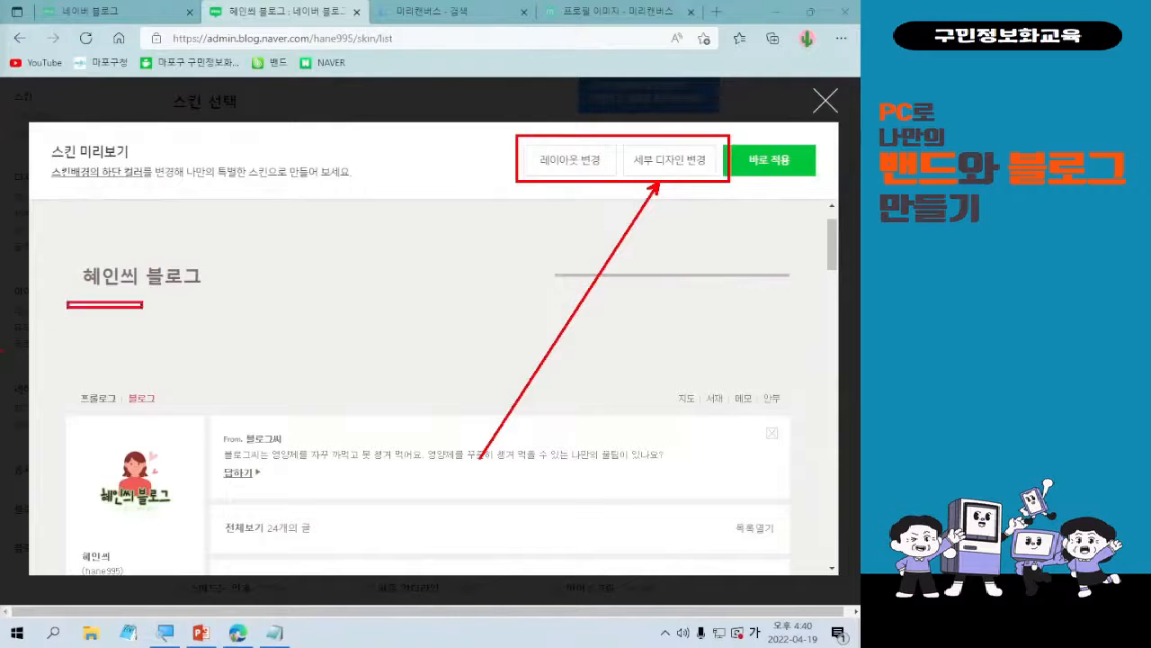
left_click_drag(142, 308, 199, 309)
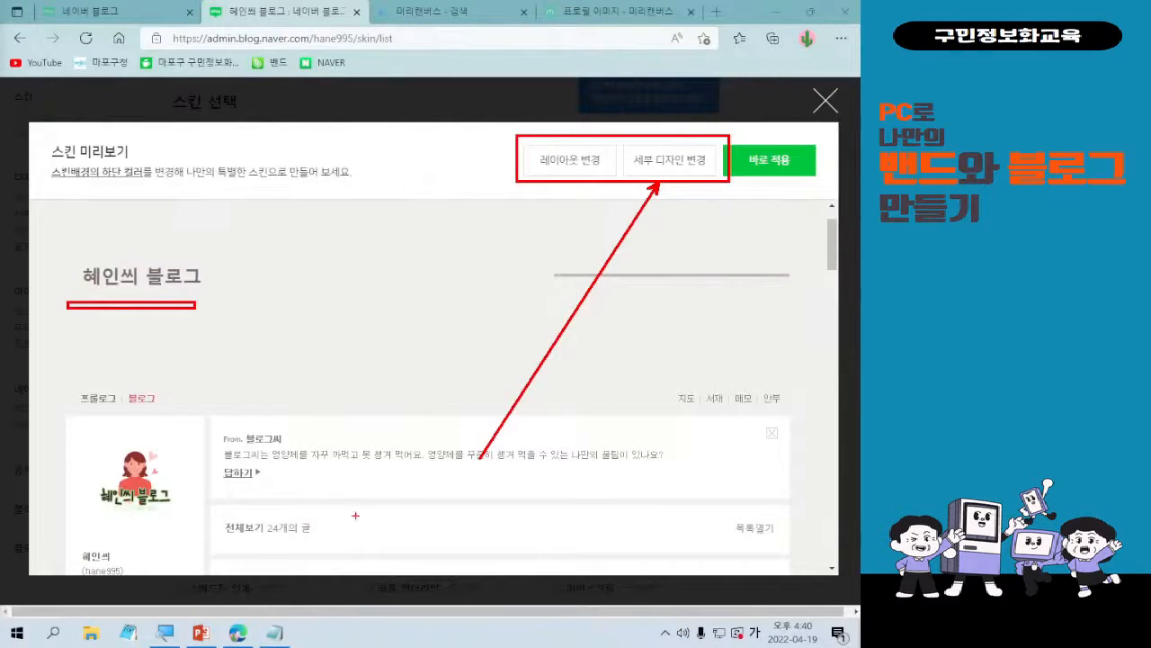
key("Escape")
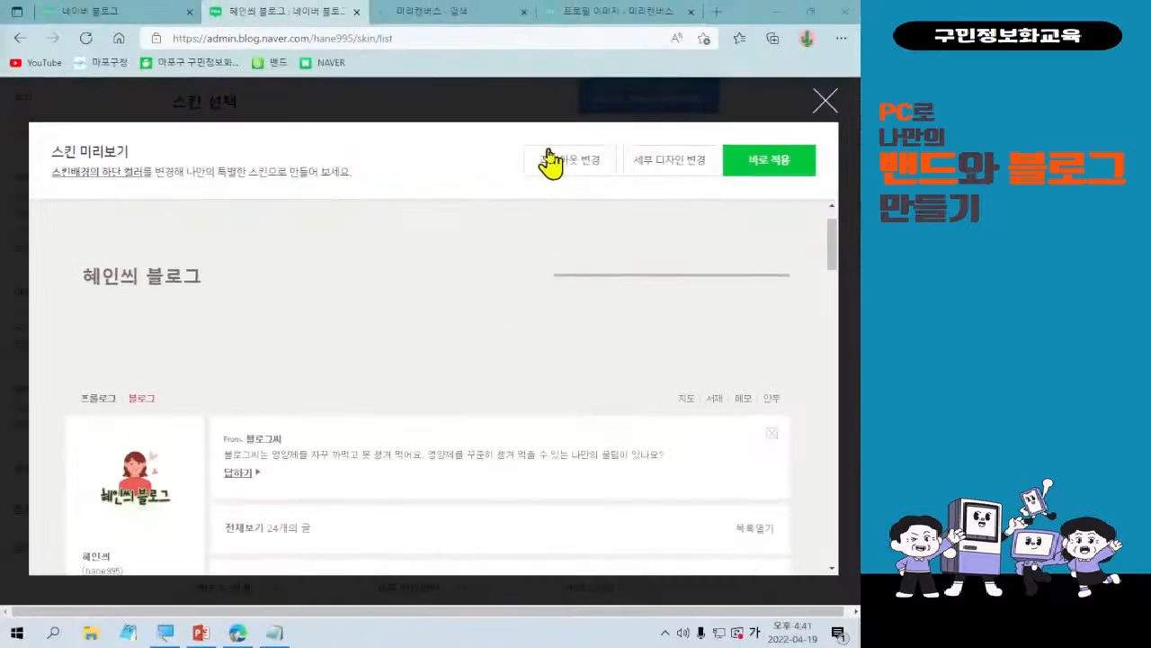
Open the layout change settings for the 차분한 베이지 skin and examine the block arrangement and the first two layout templates.
left_click(547, 162)
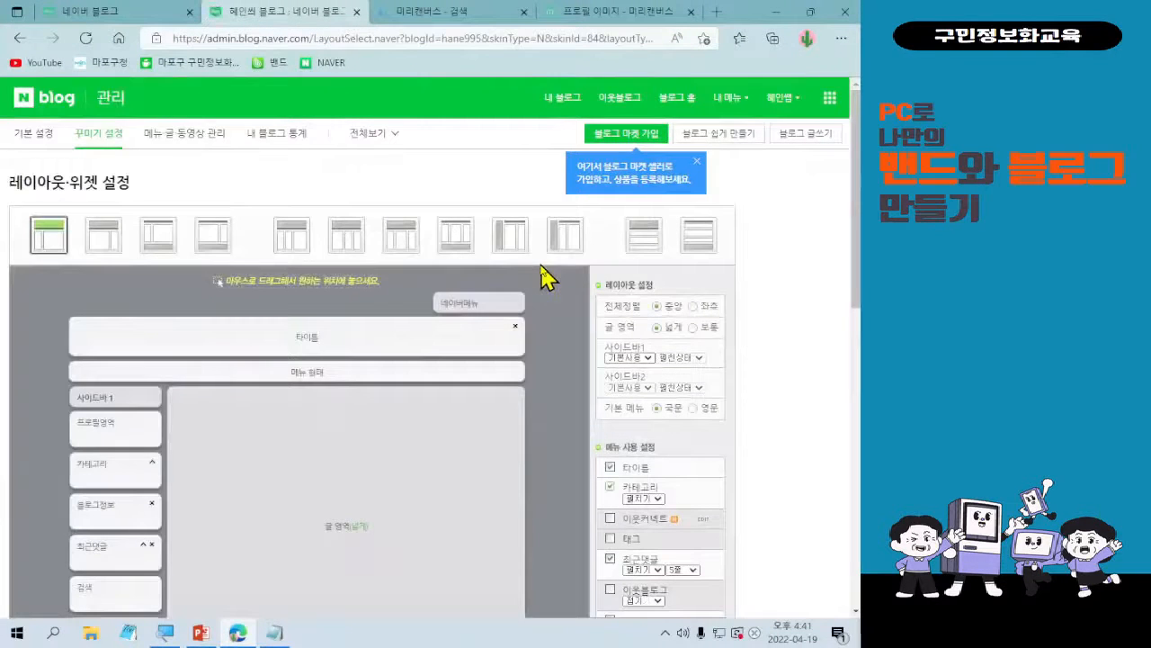
scroll(459, 337, "down", 1)
scroll(453, 329, "down", 1)
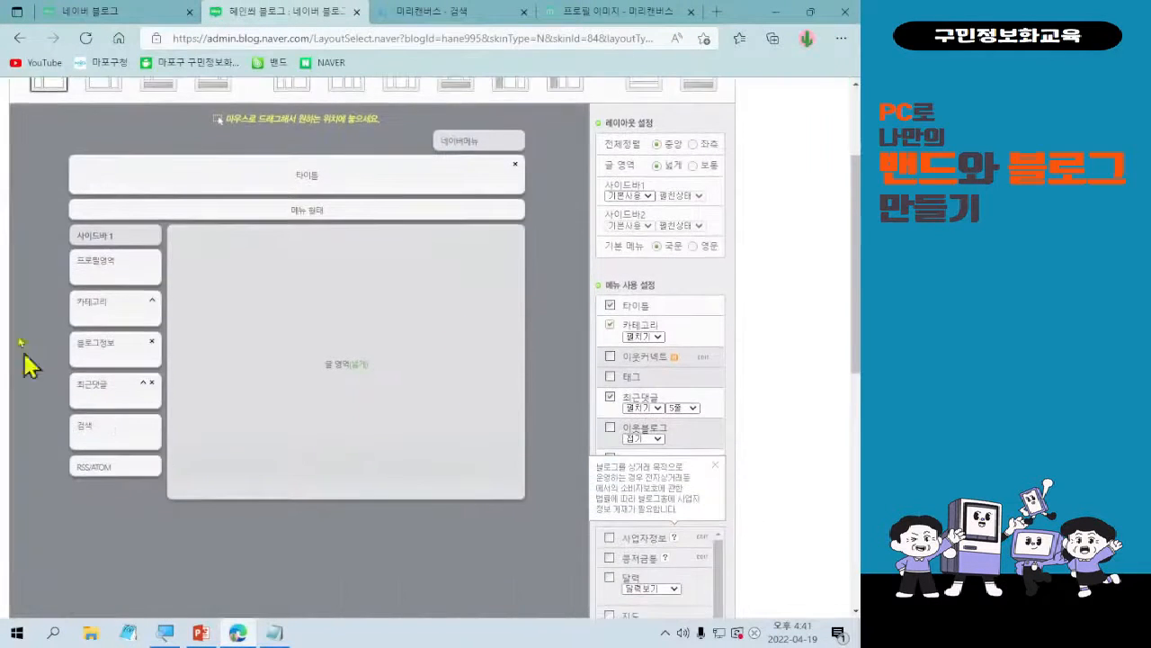
scroll(551, 425, "up", 1)
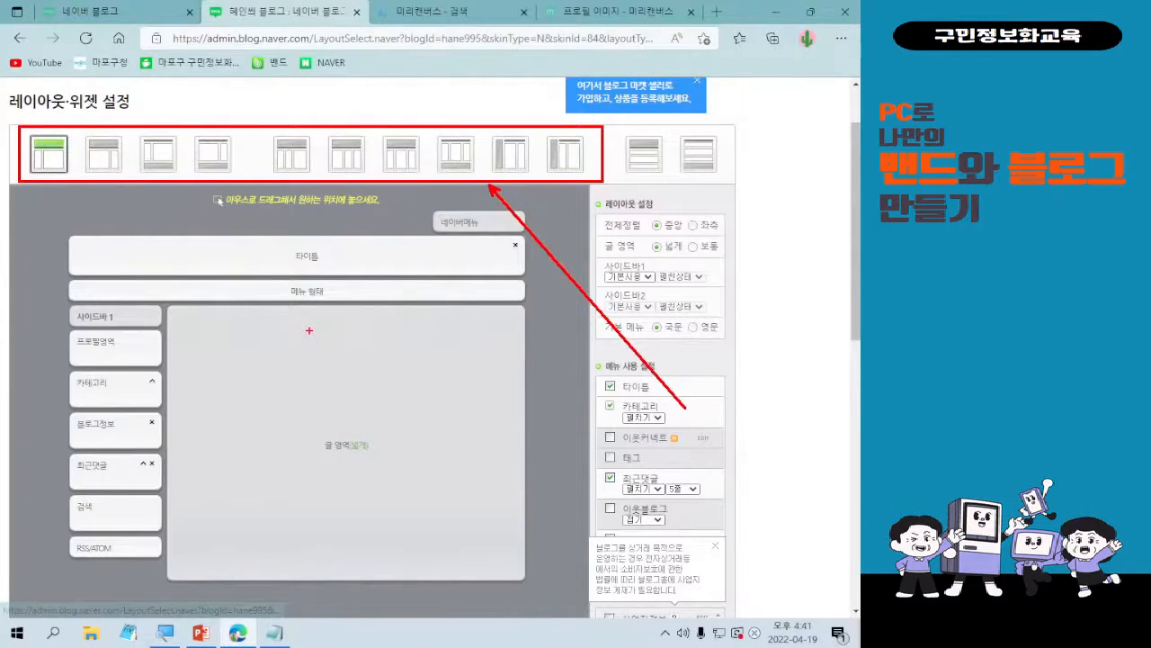
left_click(37, 162)
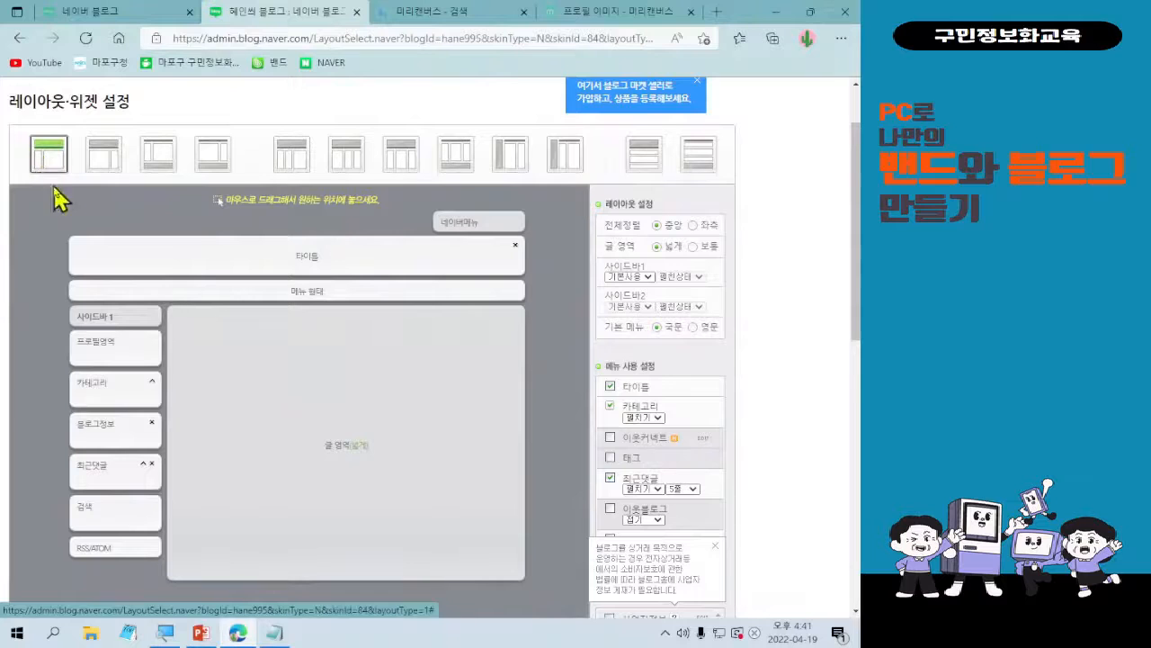
left_click(102, 166)
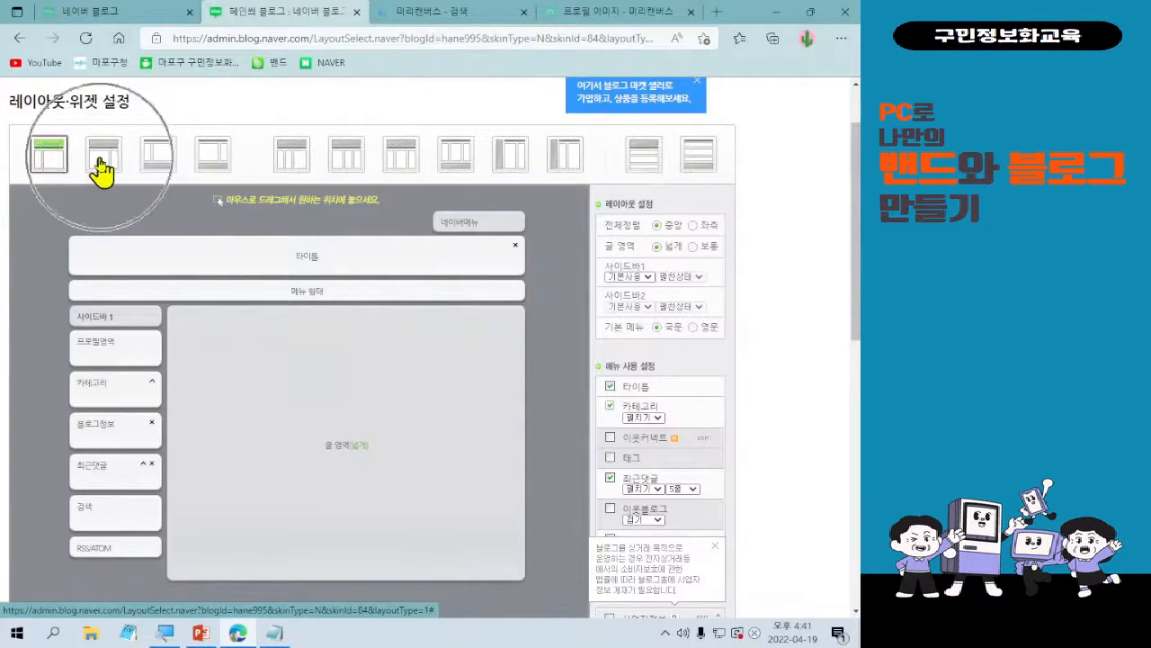
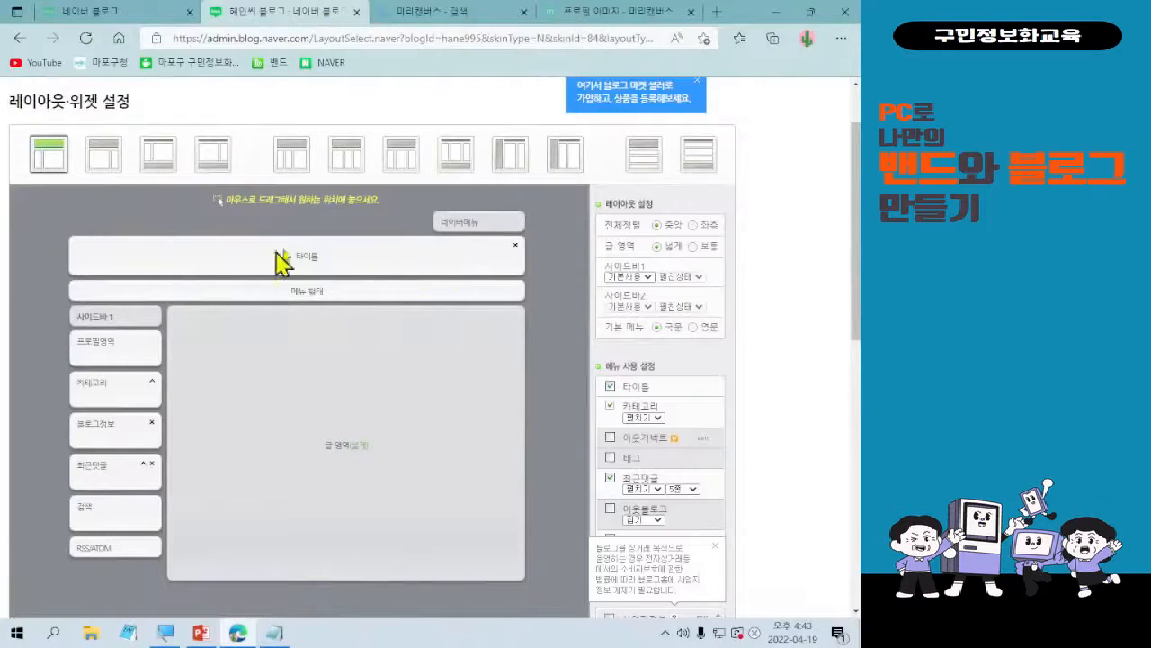
Enlarge the layout and widget settings page to 150% zoom and look over the sidebar blocks.
left_click(841, 37)
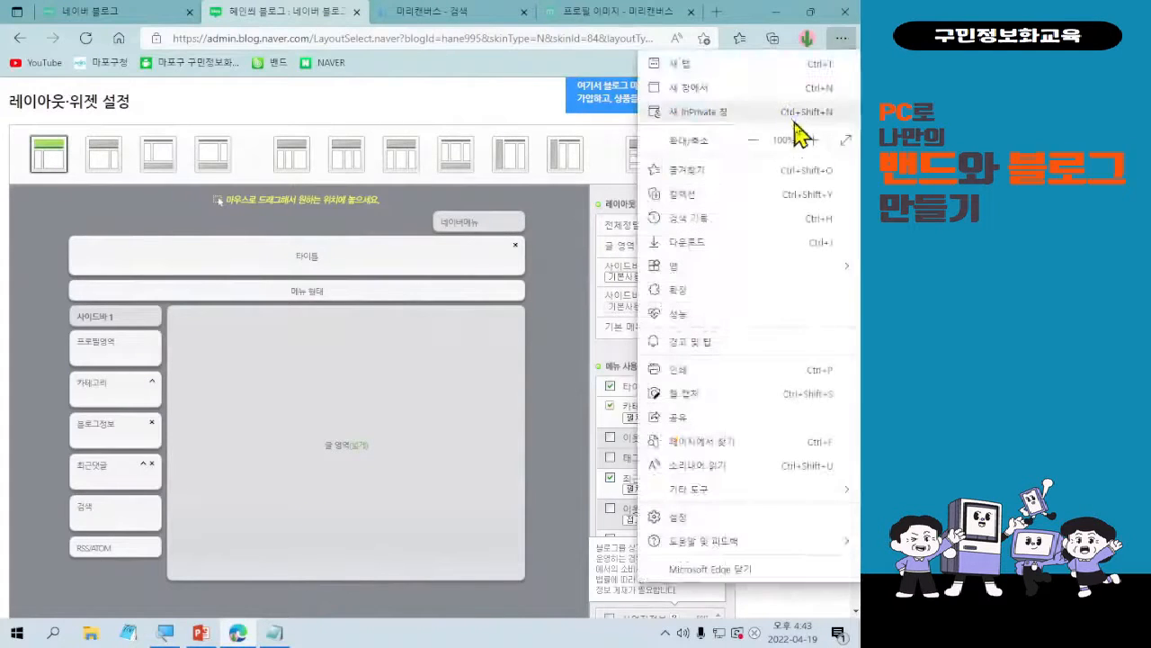
left_click(813, 141)
left_click(813, 141)
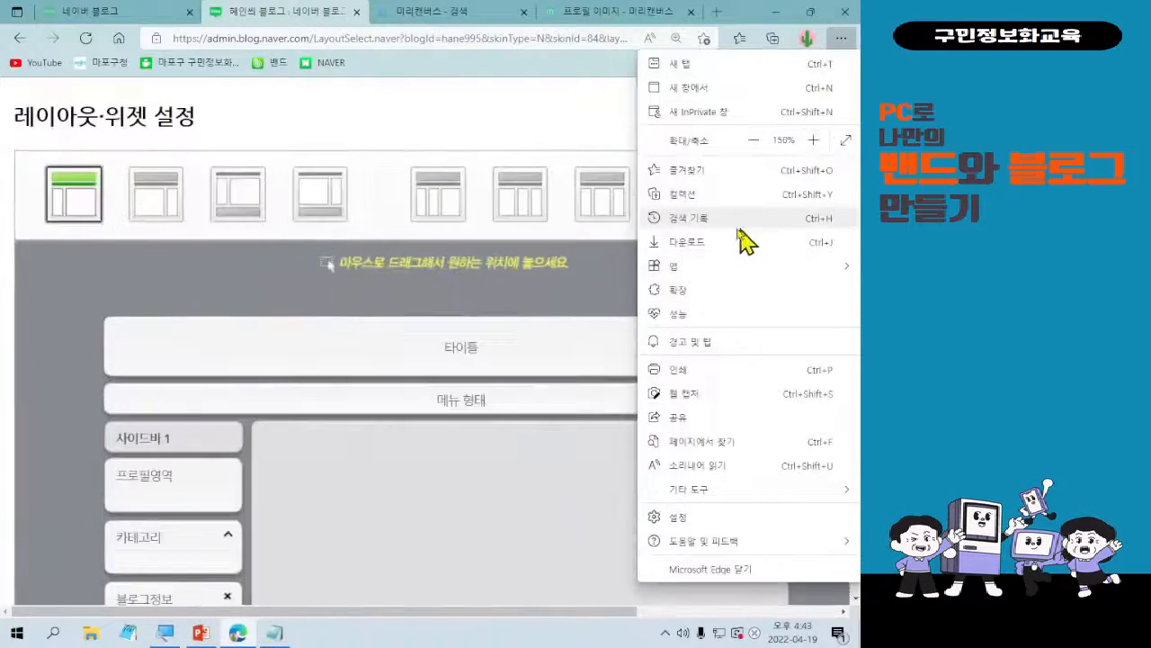
left_click(475, 309)
scroll(578, 378, "down", 2)
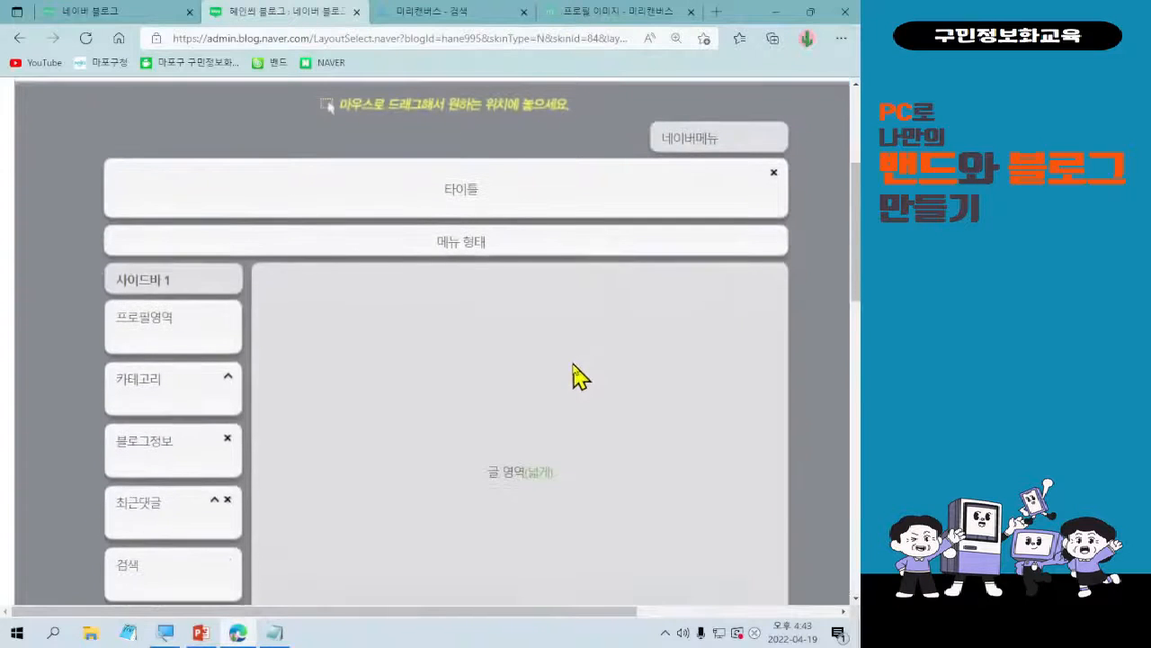
scroll(580, 378, "down", 2)
scroll(575, 383, "up", 2)
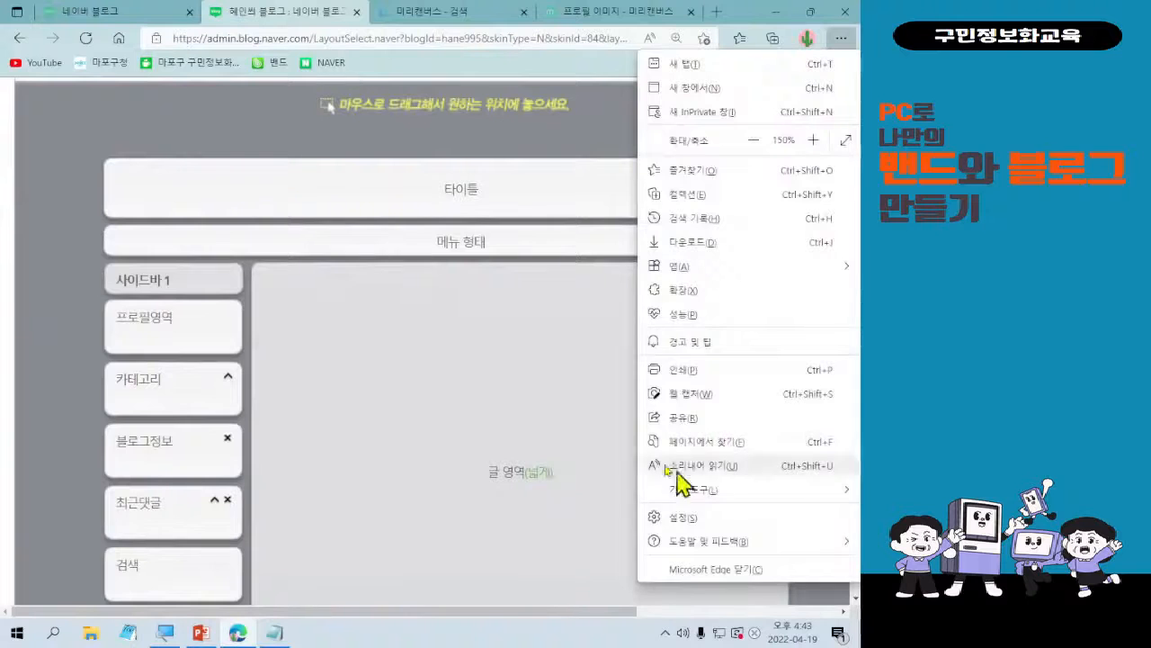
left_click(403, 438)
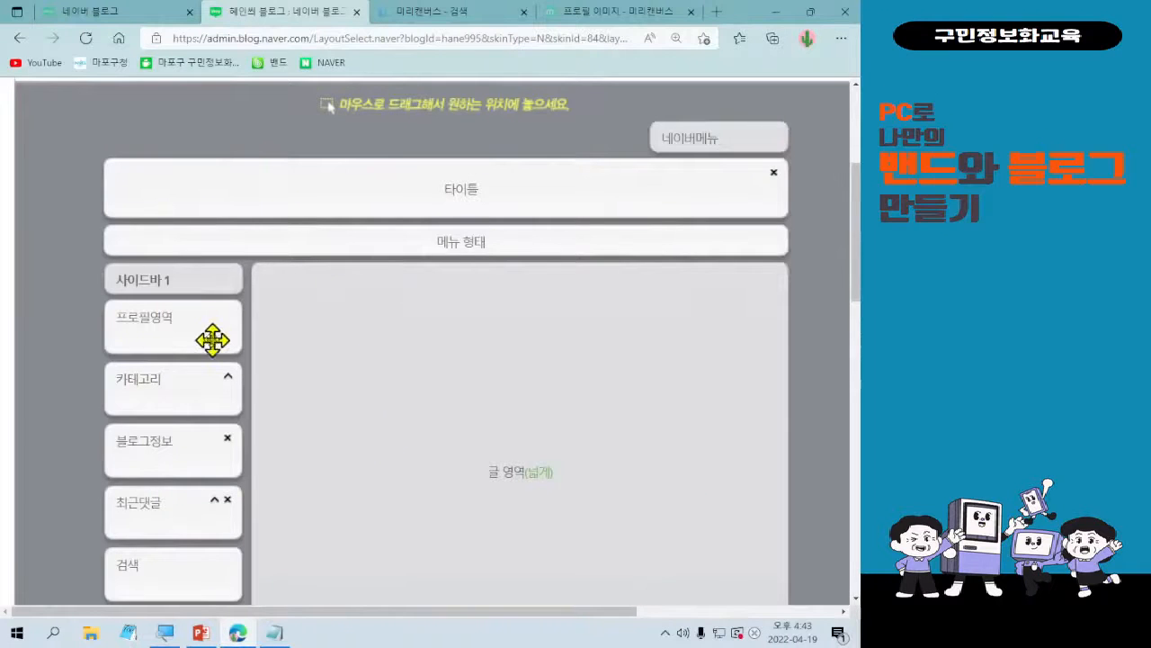
Move the 최근댓글 block to the end of 사이드바 1, below RSS/ATOM.
left_click_drag(210, 336, 192, 263)
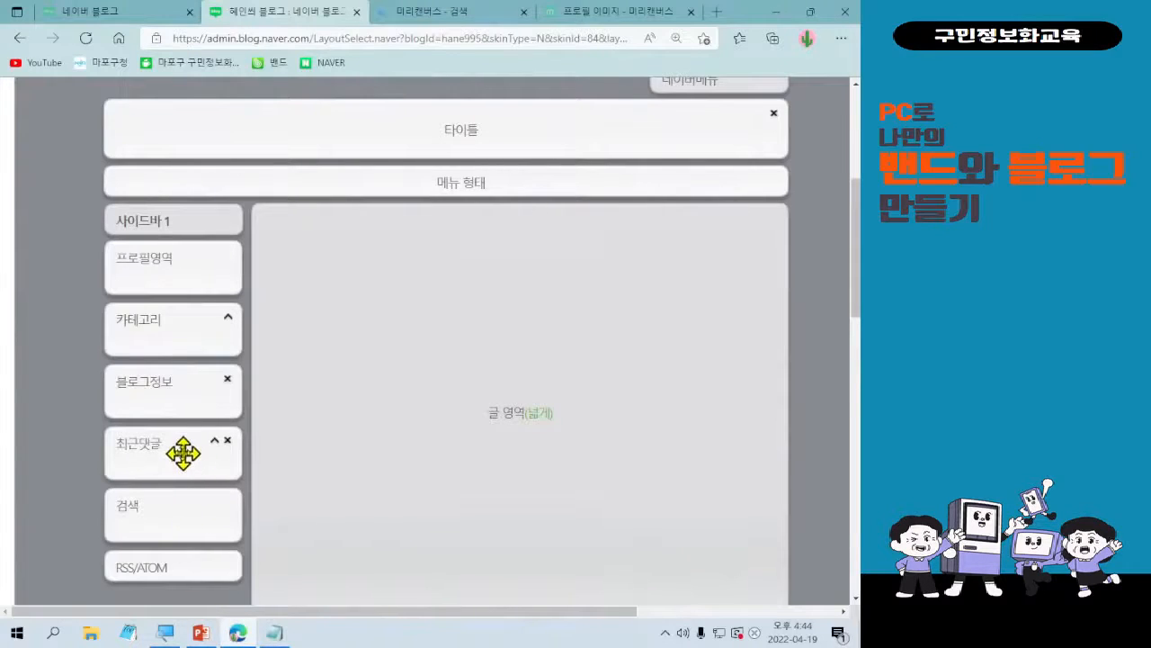
left_click_drag(183, 452, 206, 453)
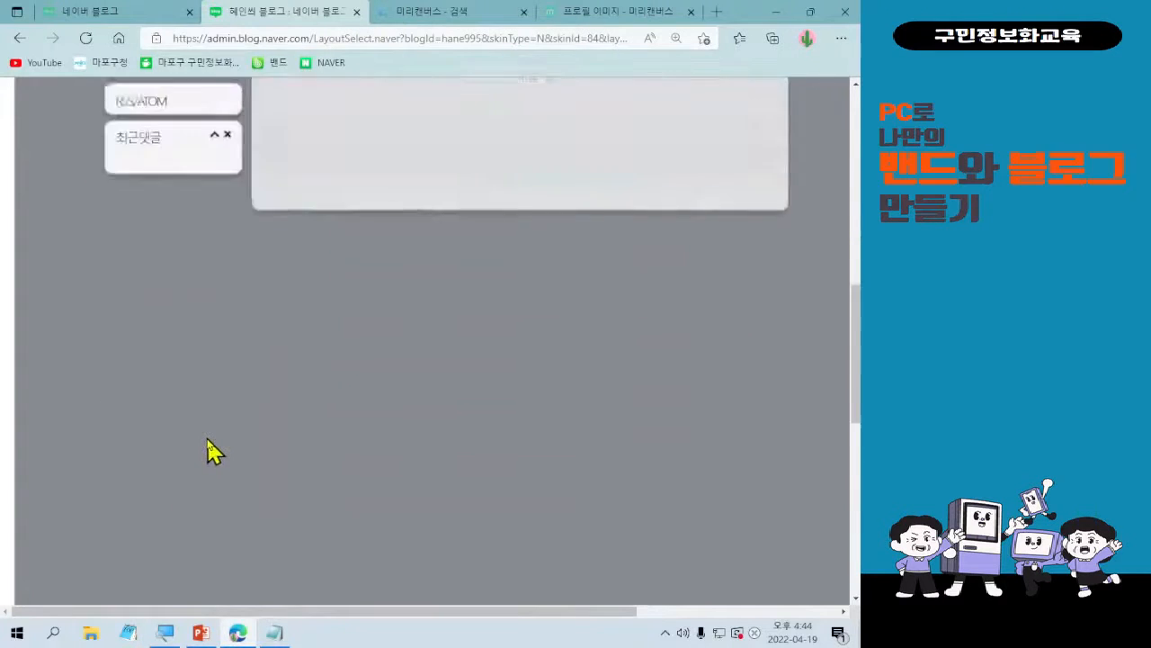
scroll(179, 459, "up", 2)
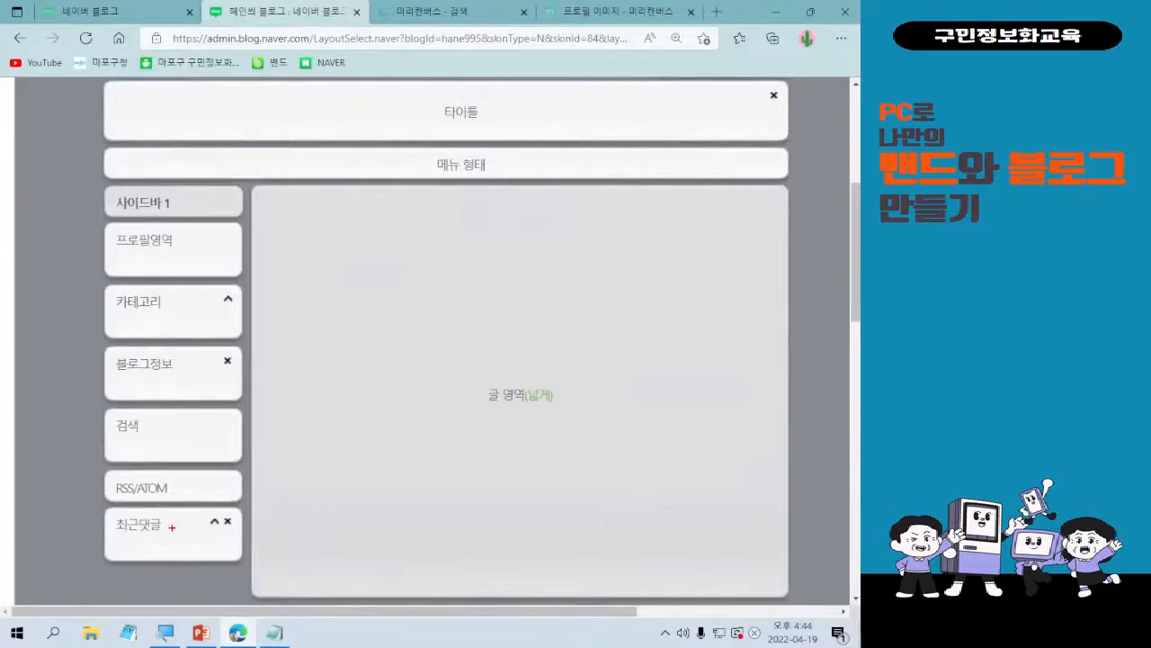
left_click_drag(185, 269, 184, 414)
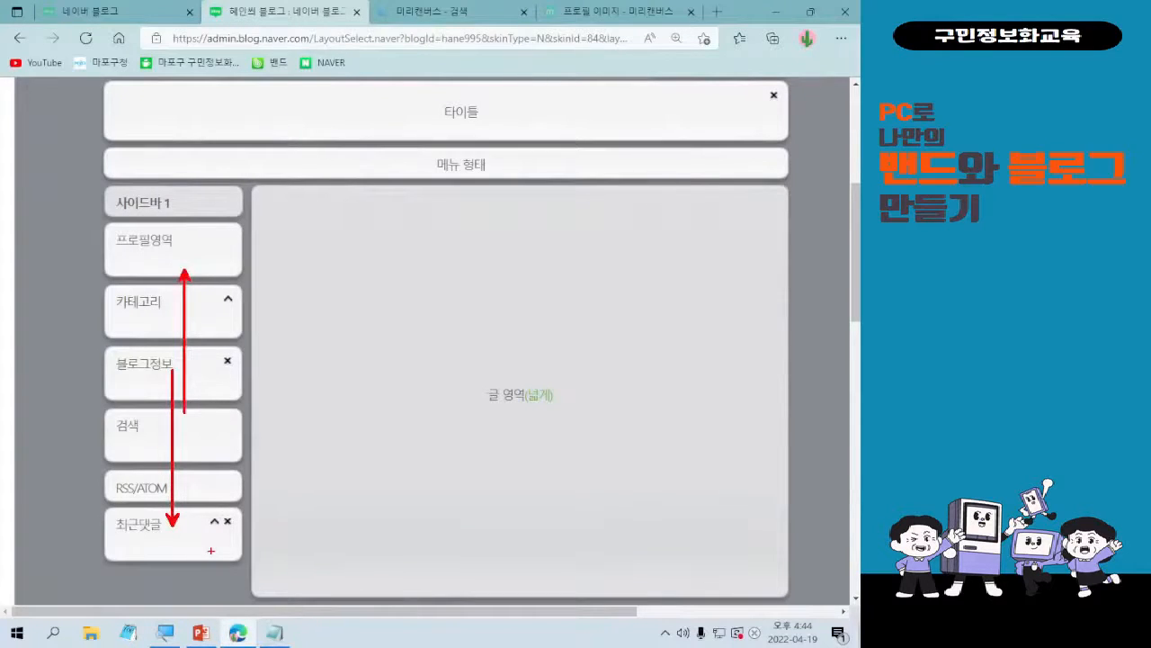
key("Escape")
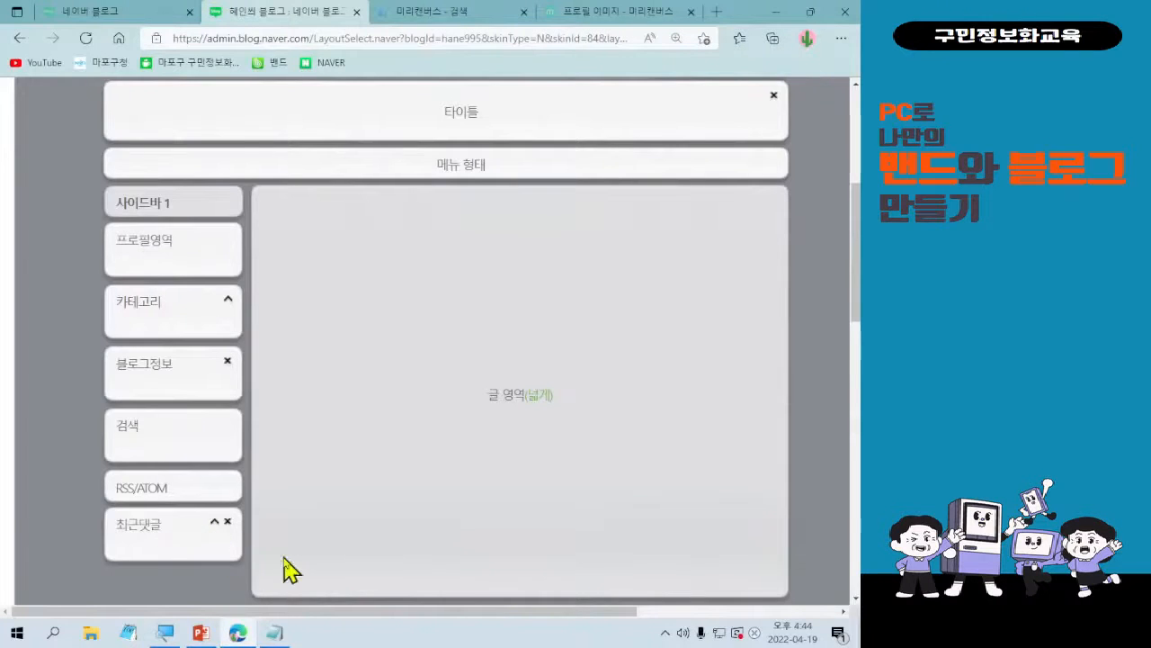
key("ctrl+2")
mouse_move(90, 503)
left_mouse_down()
mouse_move(241, 559)
mouse_move(239, 578)
left_mouse_up()
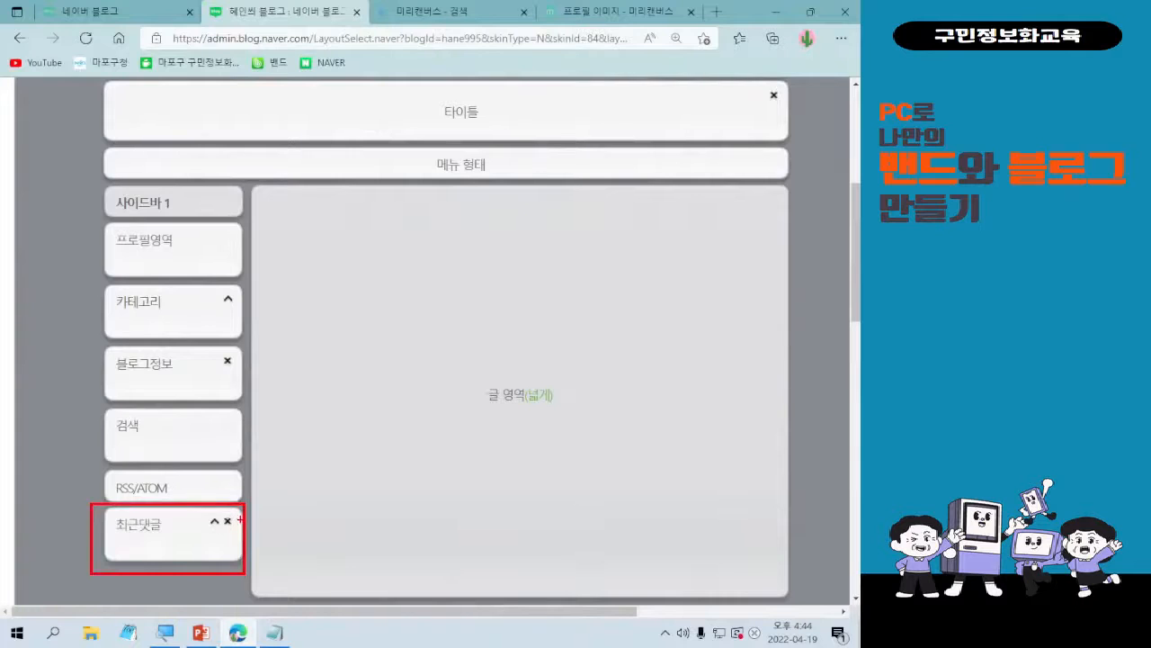
key("ctrl")
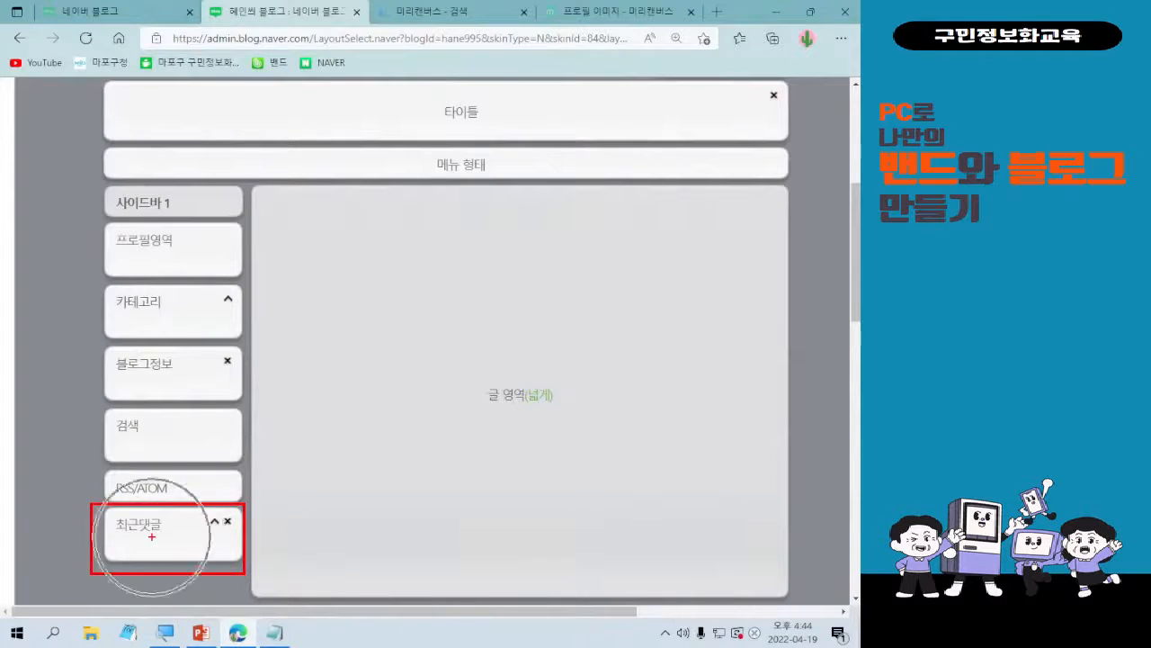
key("Escape")
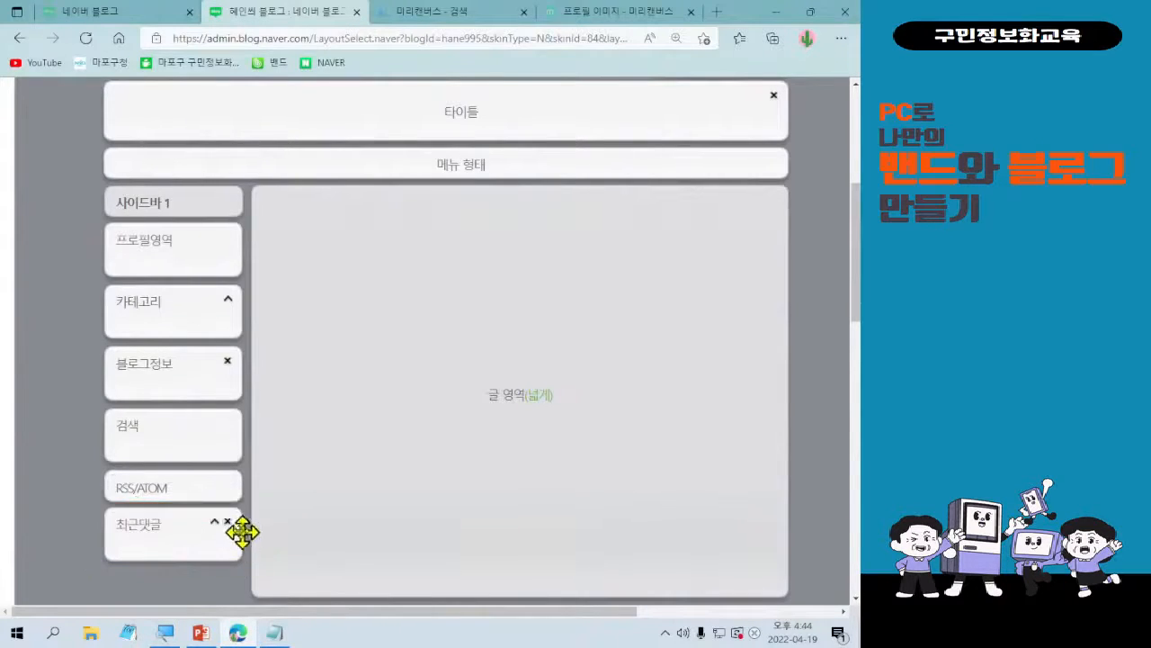
key("ctrl")
Remove the 최근댓글 block from 사이드바 1 and check the remaining layout.
left_click(227, 523)
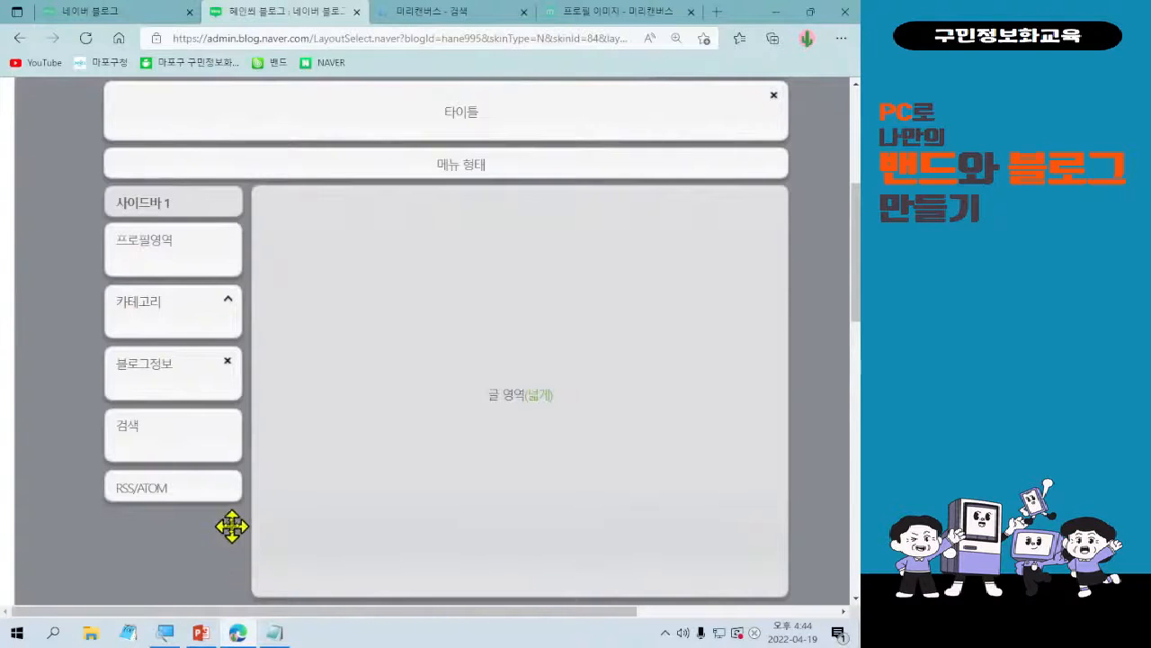
scroll(226, 525, "up", 3)
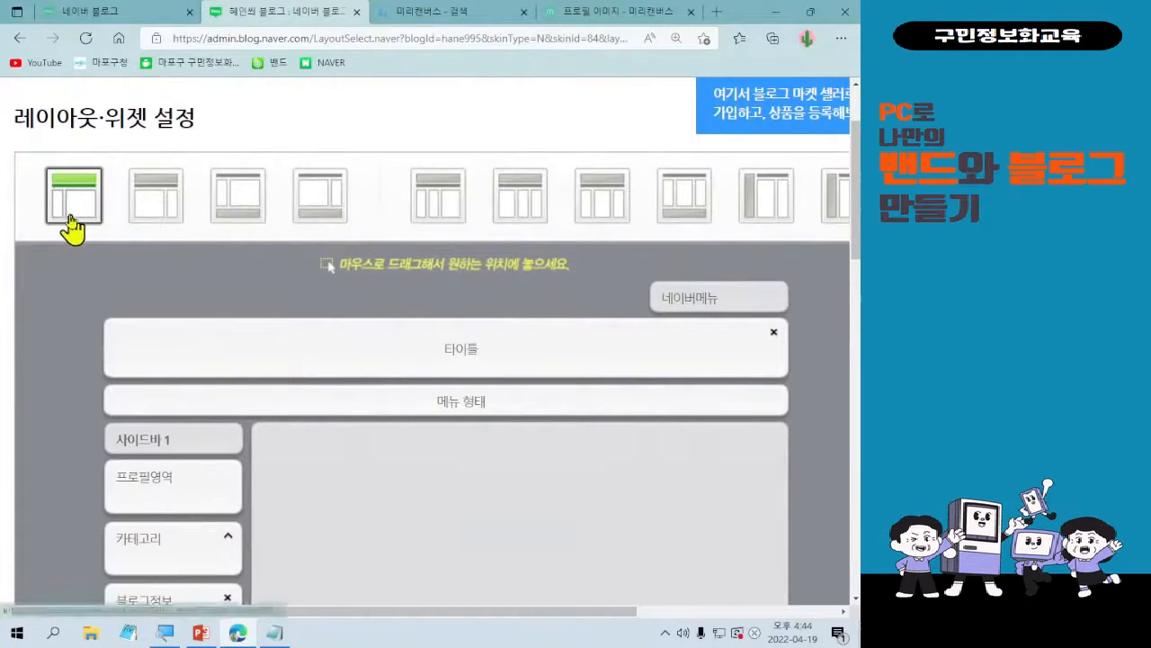
scroll(508, 410, "down", 2)
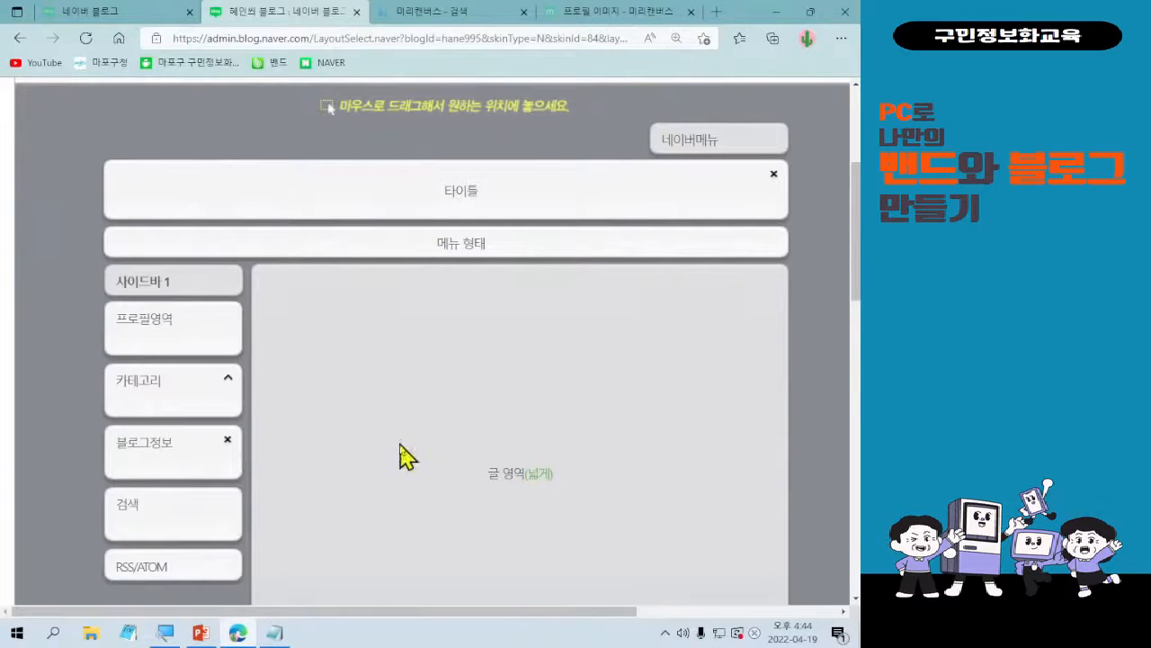
scroll(415, 370, "down", 1)
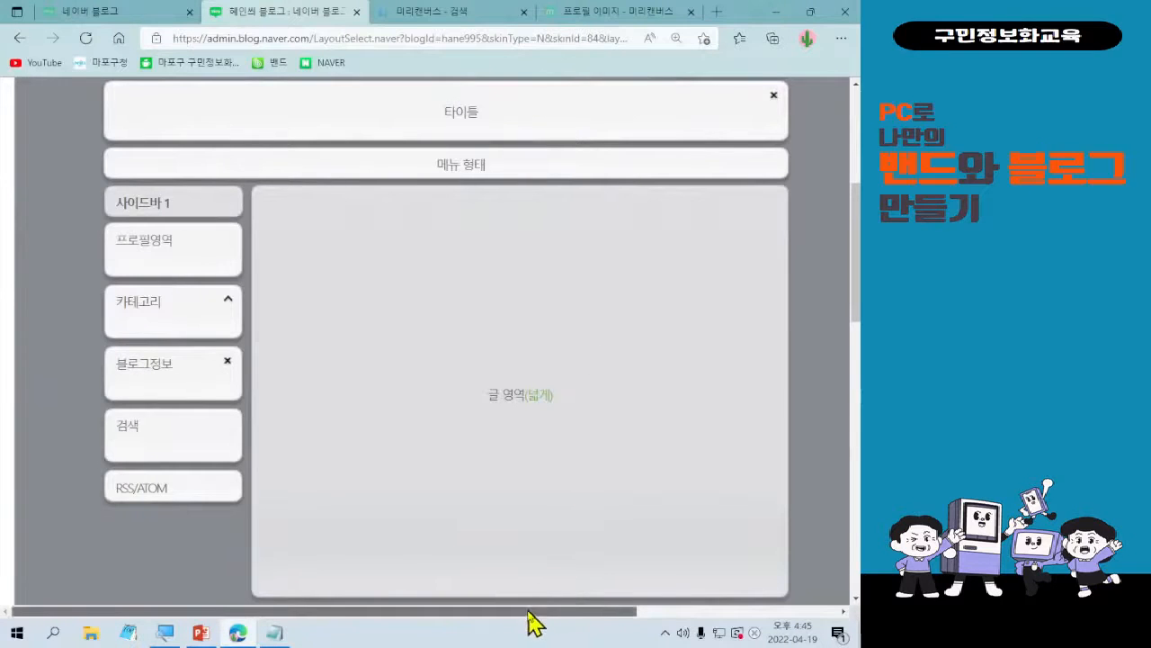
Dismiss the business information notice that covers the menu usage settings.
left_click_drag(531, 601, 755, 595)
scroll(764, 539, "up", 1)
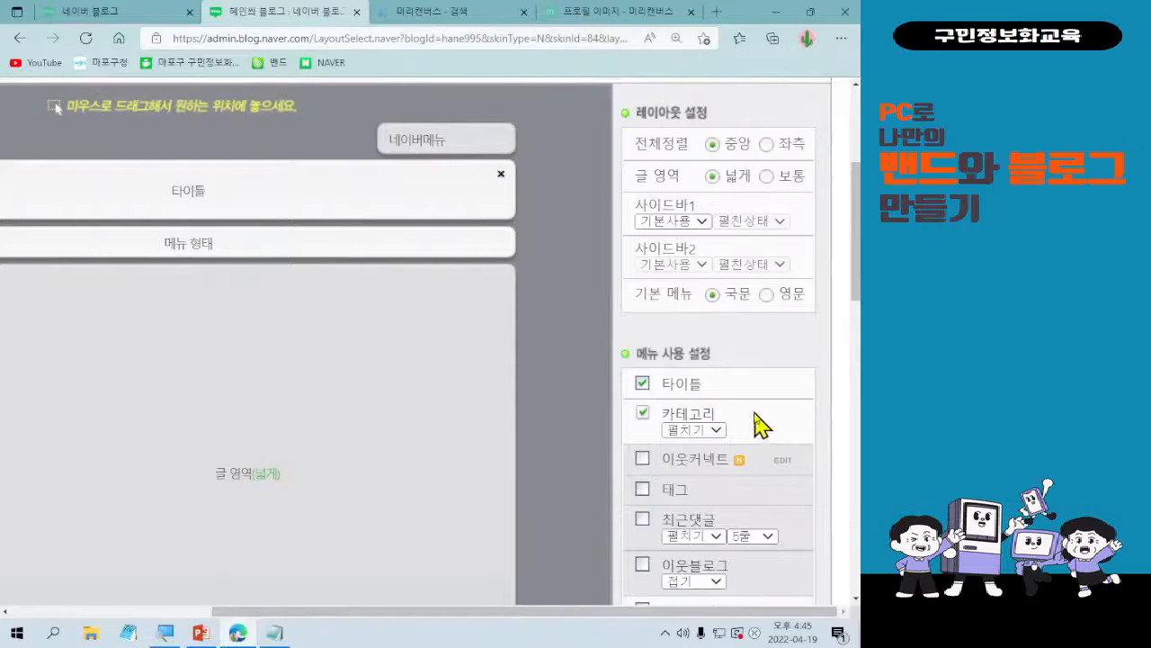
scroll(766, 288, "down", 2)
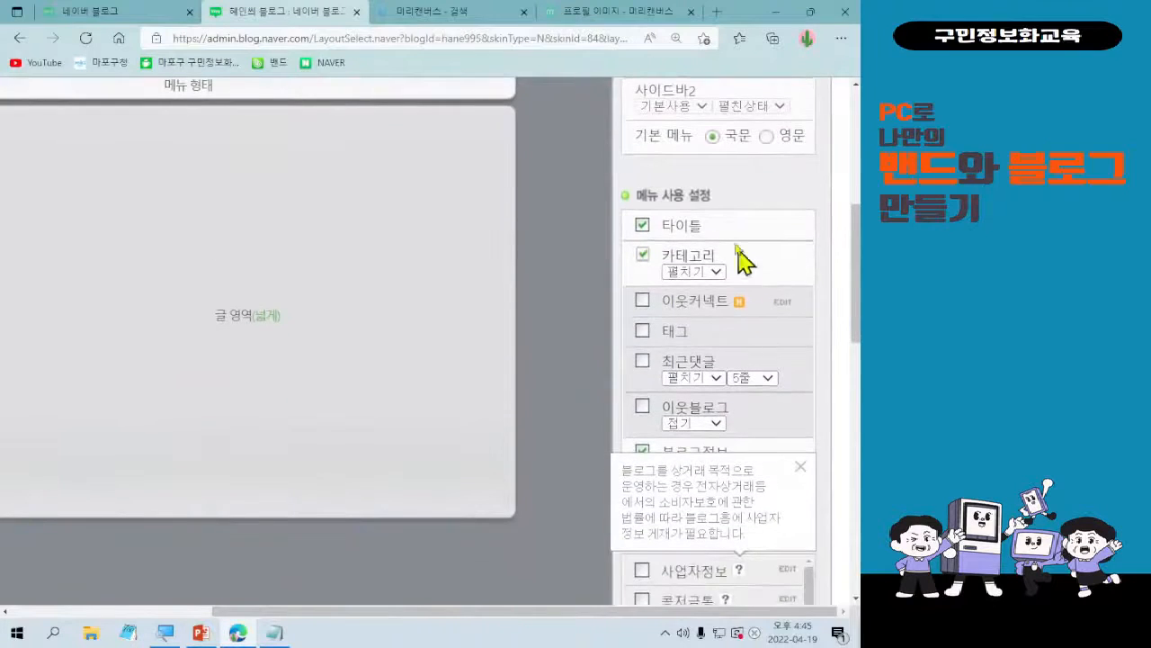
scroll(743, 393, "down", 2)
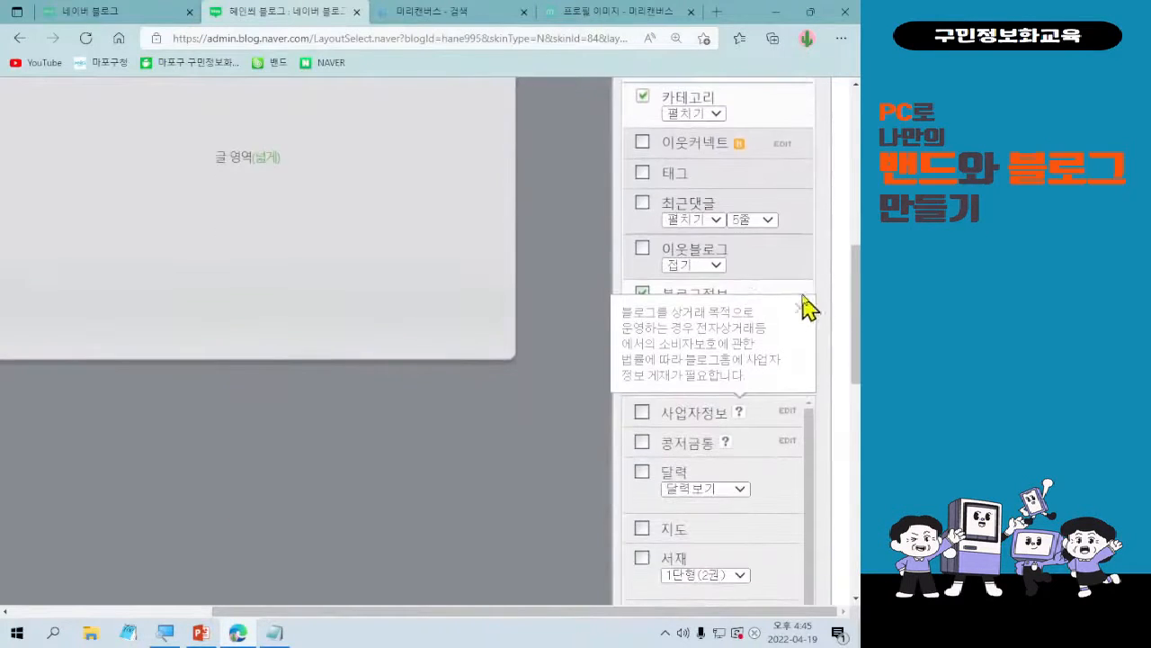
left_click(800, 307)
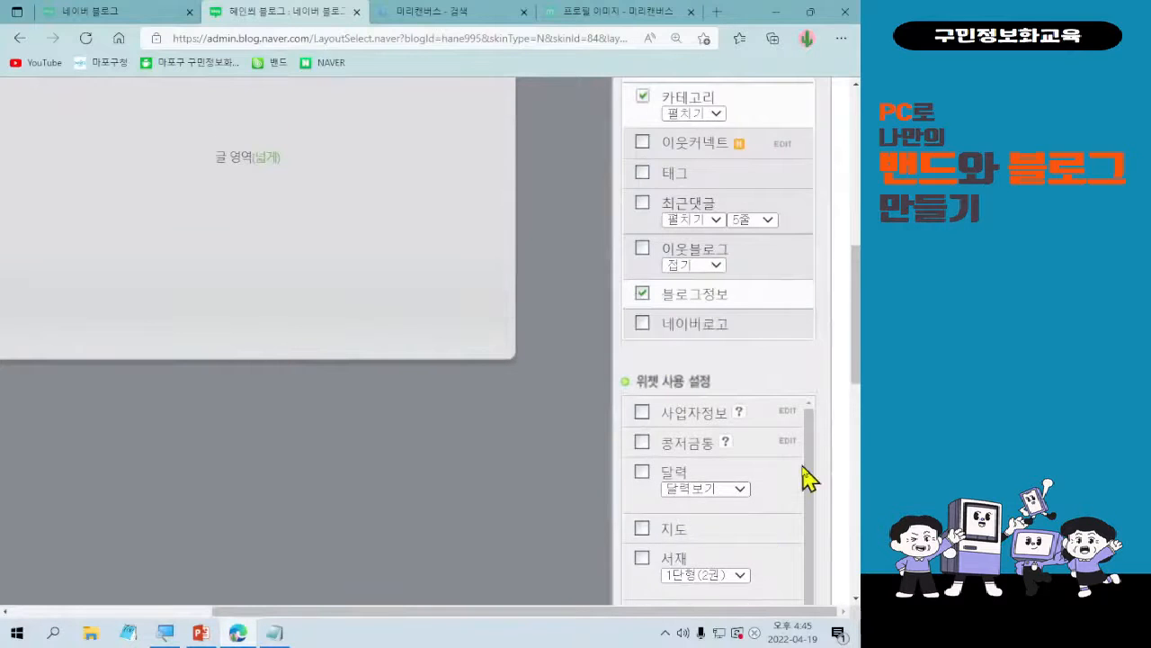
Enable the 날씨 widget in the widget usage settings and check its block in 사이드바 1.
scroll(807, 477, "down", 1)
scroll(796, 482, "down", 1)
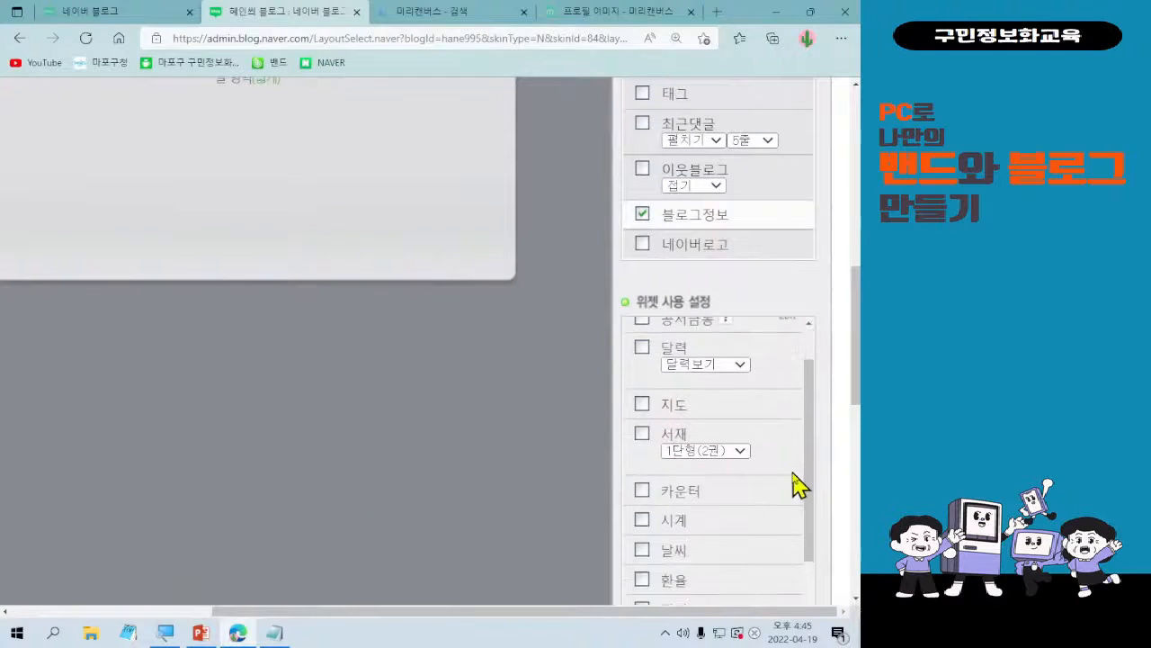
scroll(747, 478, "up", 1)
scroll(749, 493, "down", 1)
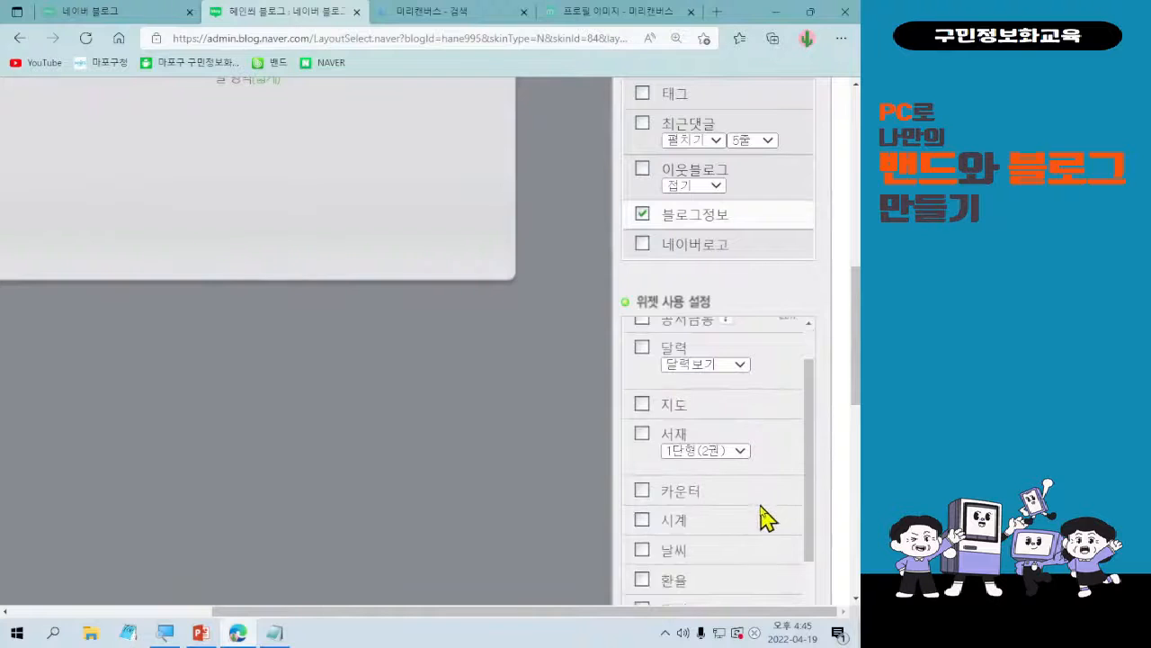
scroll(760, 504, "down", 1)
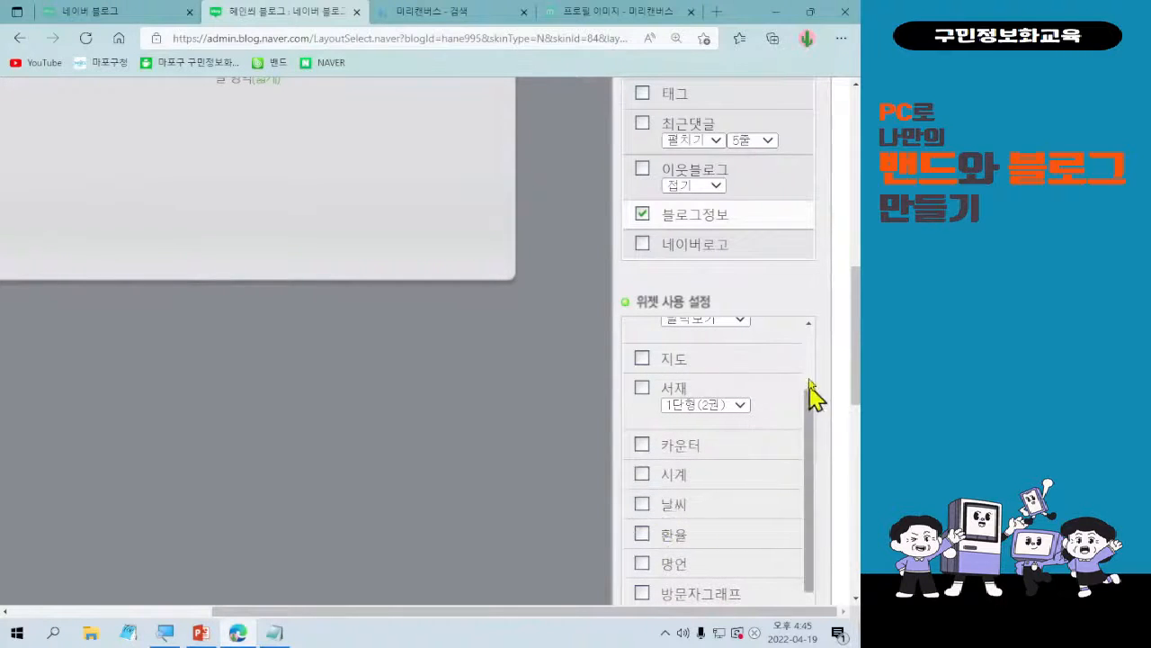
scroll(820, 368, "down", 1)
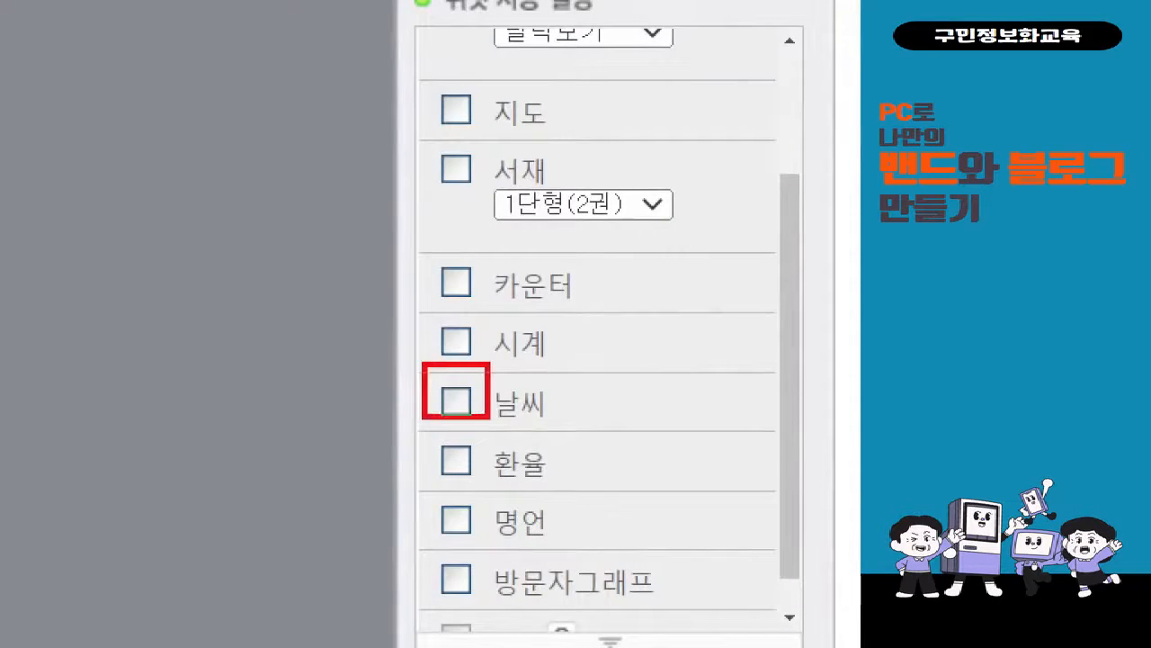
left_click_drag(395, 362, 452, 297)
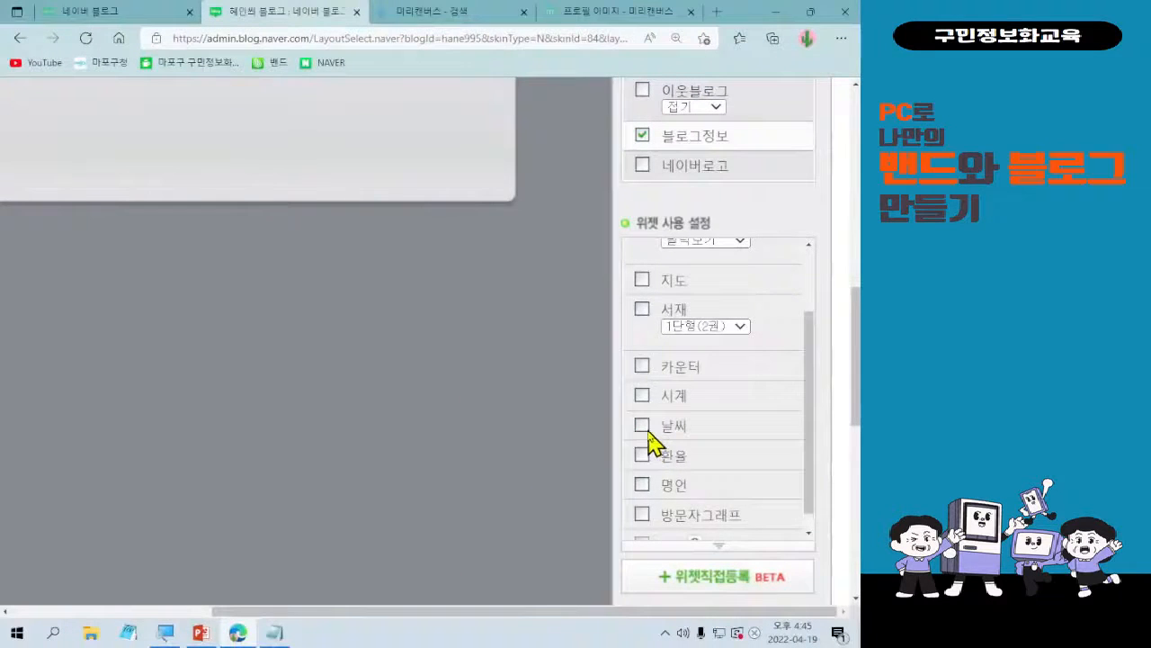
left_click(466, 412)
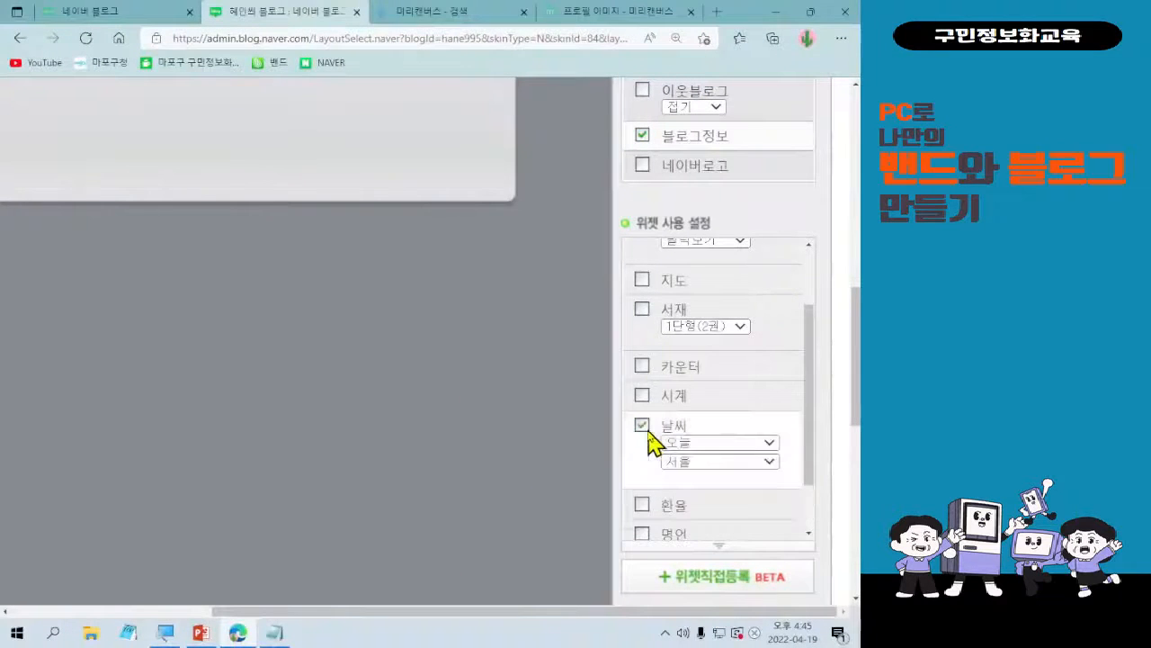
scroll(114, 321, "up", 3)
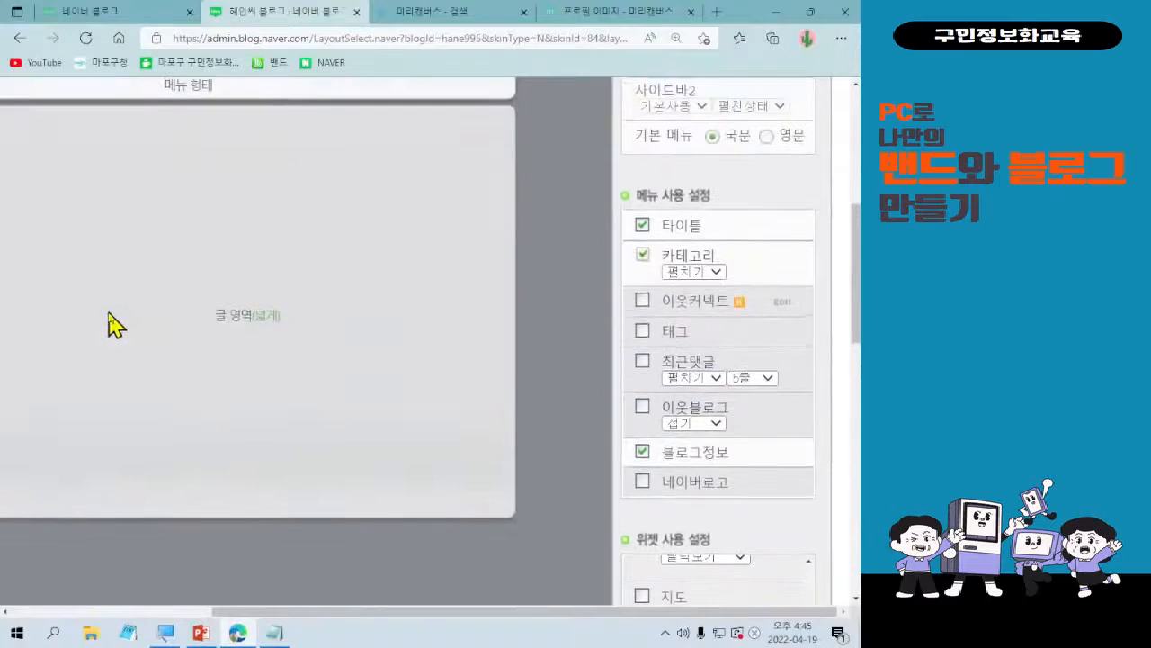
left_click_drag(349, 611, 162, 611)
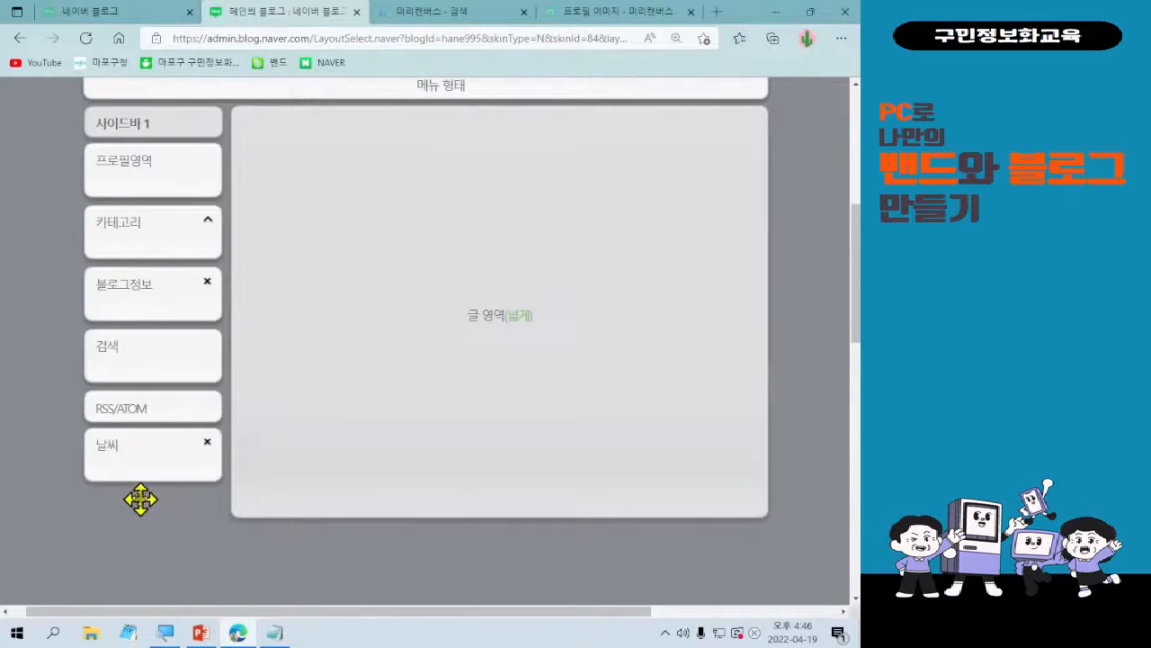
Enable the 명언 widget as well and check its block in the sidebar.
left_click_drag(350, 613, 588, 624)
scroll(797, 506, "down", 3)
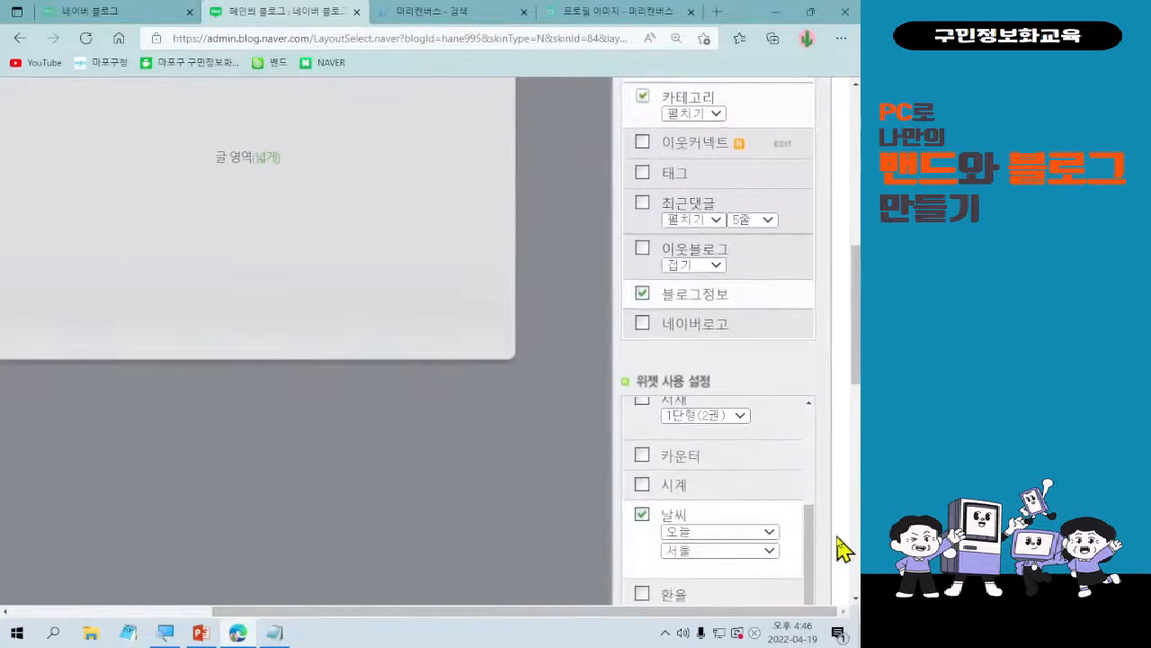
scroll(843, 548, "down", 3)
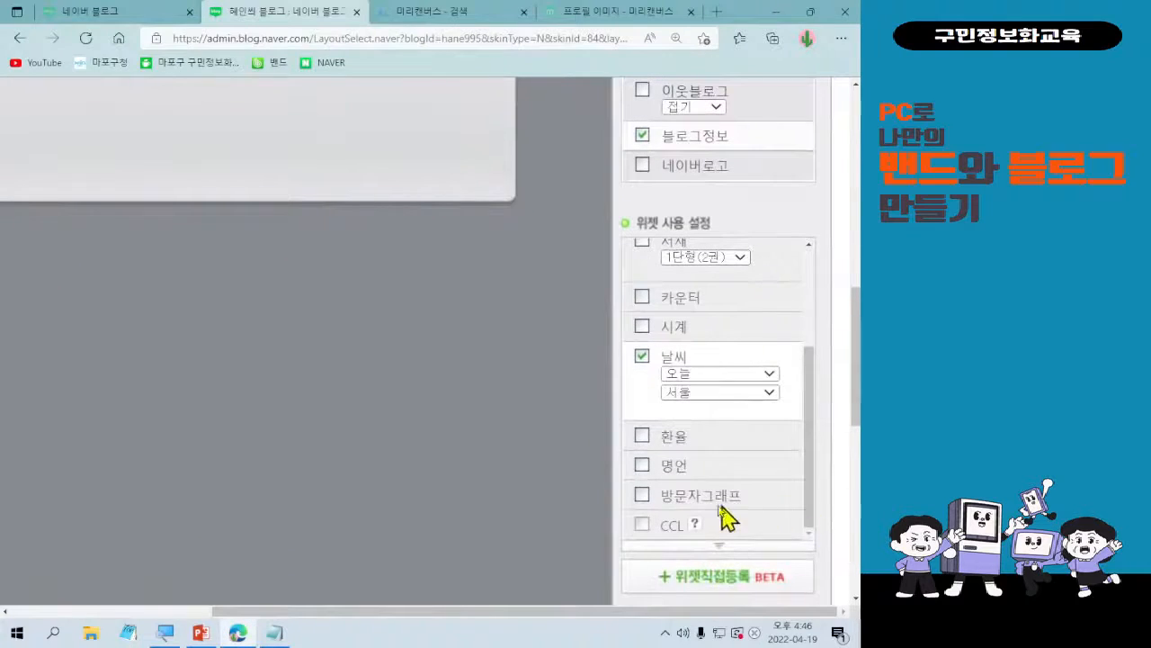
left_click(642, 468)
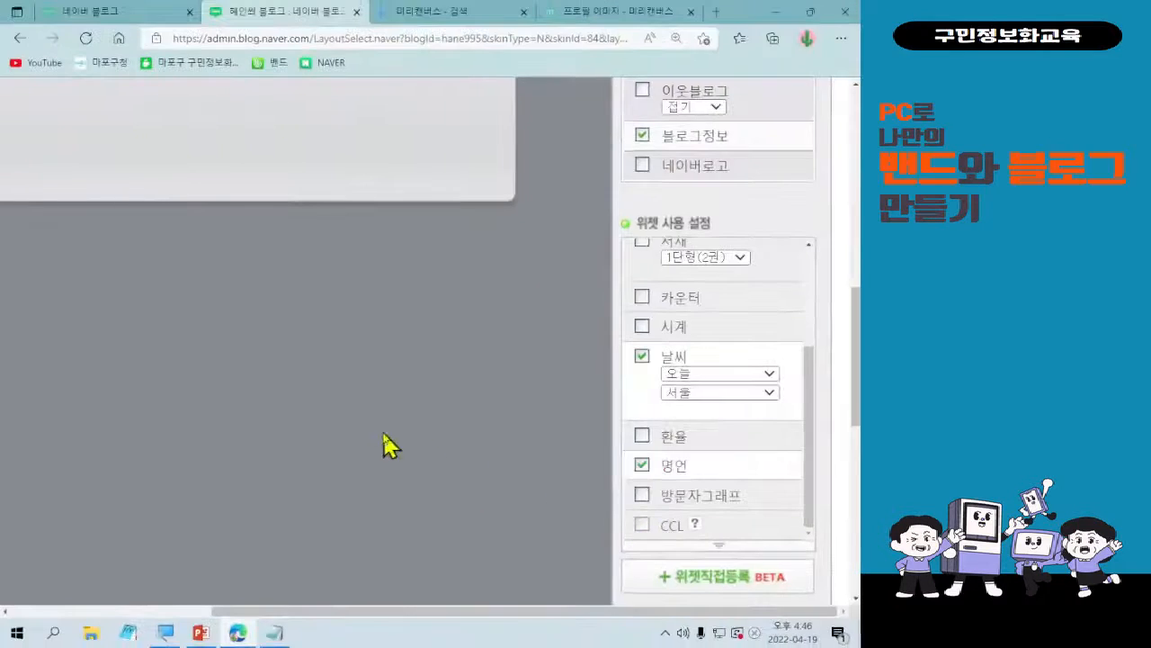
left_click_drag(352, 611, 108, 556)
scroll(180, 319, "up", 3)
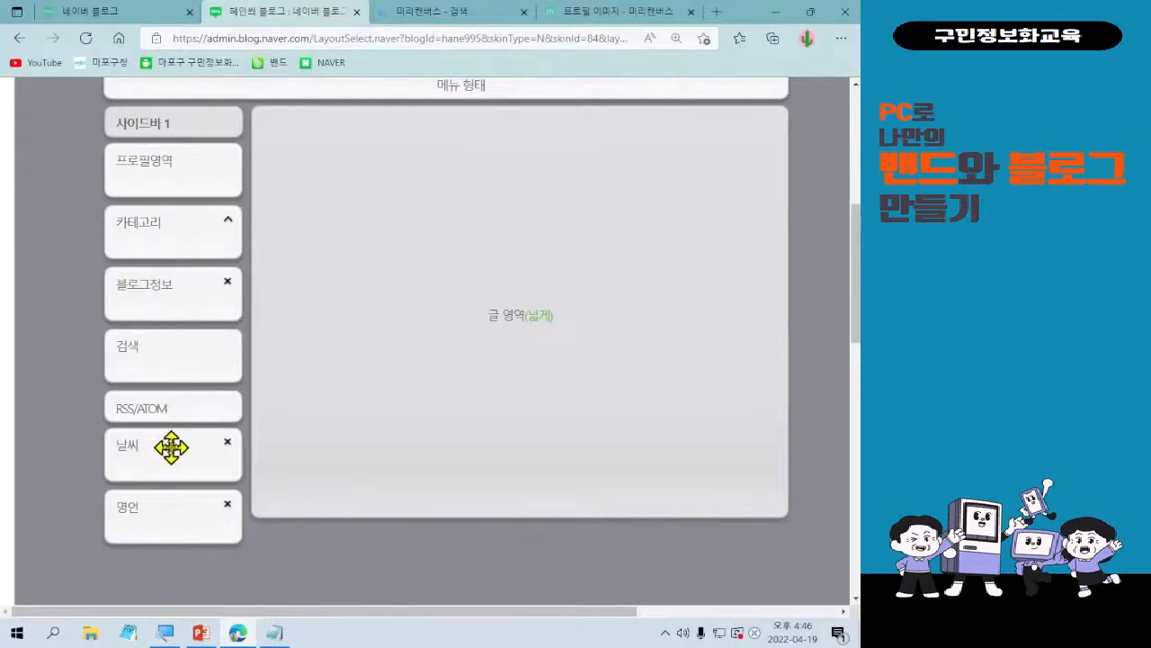
Move the 날씨 block up in 사이드바 1 and place it between 블로그정보 and 검색.
scroll(180, 391, "down", 3)
left_click_drag(171, 447, 186, 184)
scroll(213, 320, "up", 1)
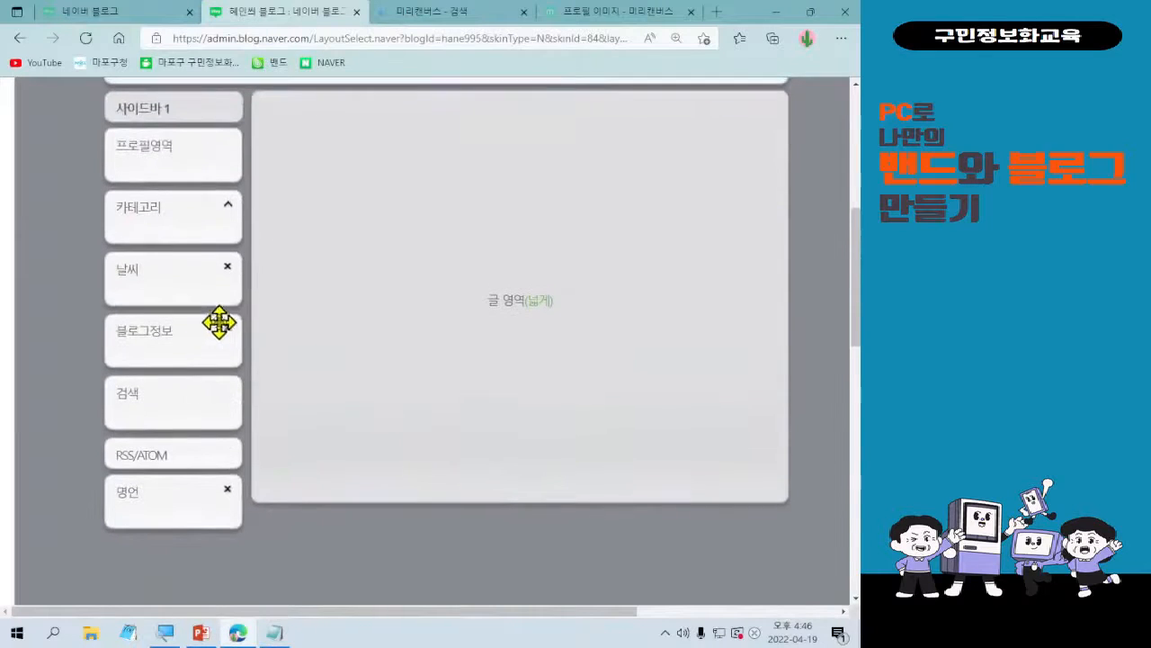
left_click_drag(190, 275, 183, 335)
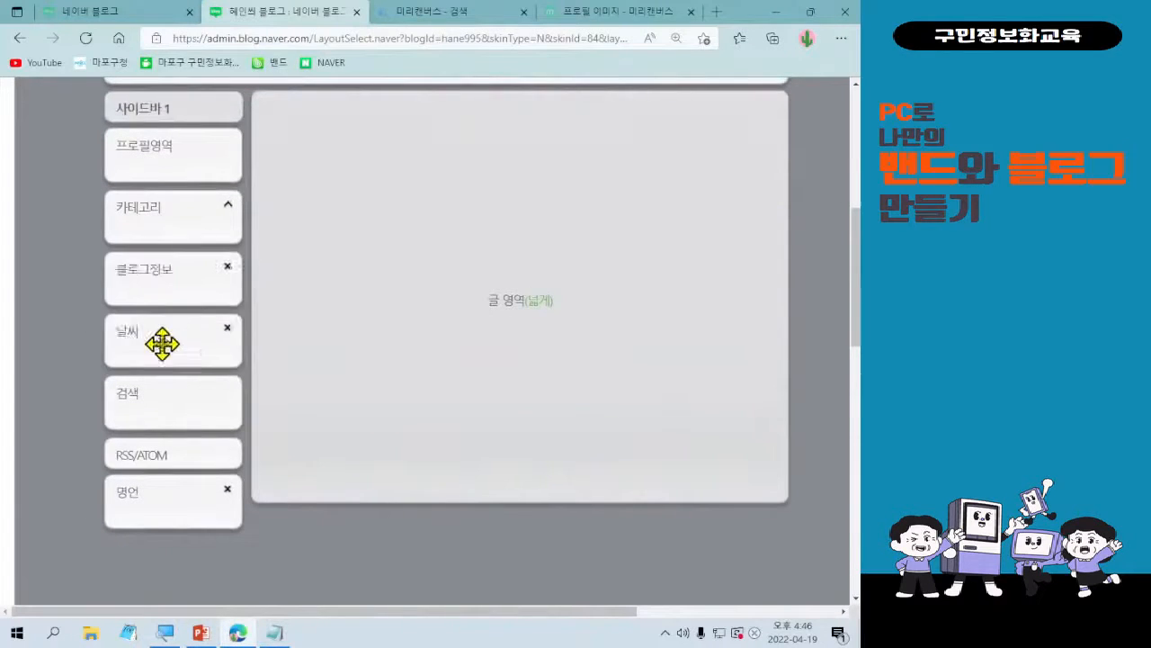
Move the 명언 block up in 사이드바 1 and place it between 날씨 and 검색.
scroll(187, 350, "up", 1)
scroll(405, 442, "down", 1)
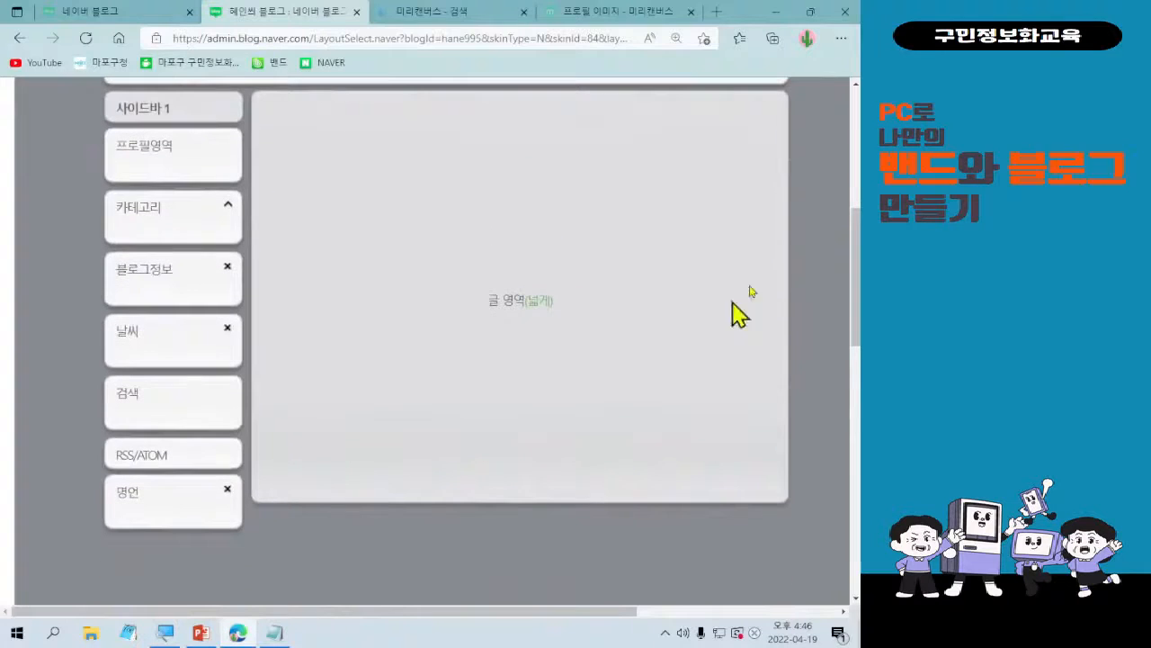
left_click(842, 38)
left_click(755, 140)
left_click(755, 140)
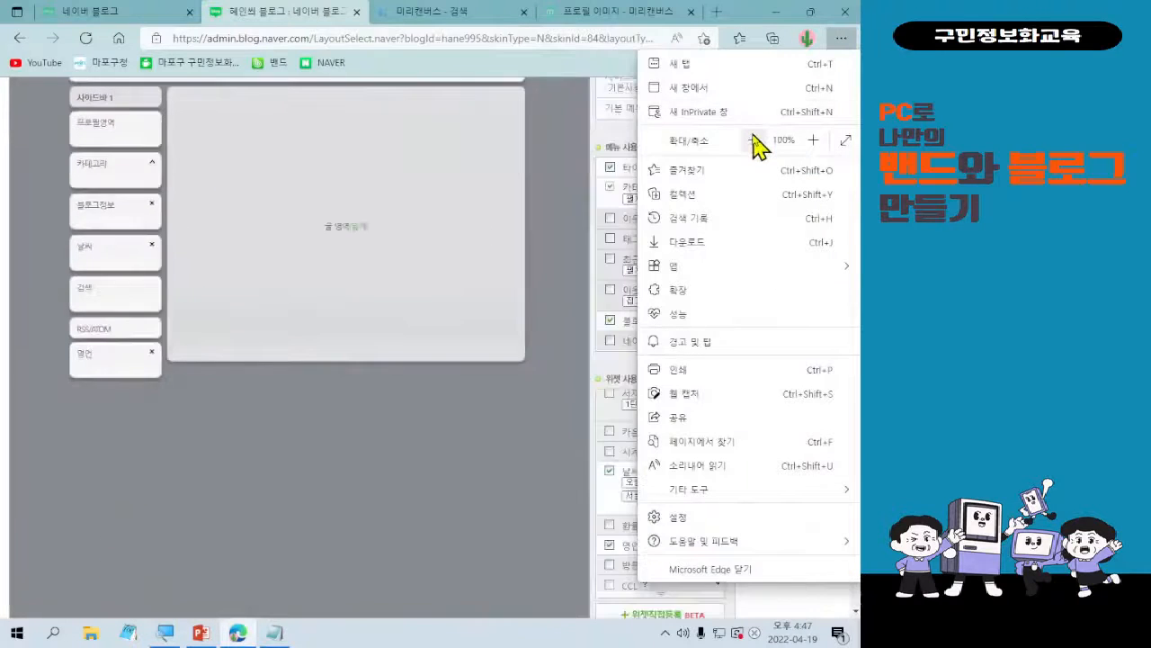
left_click(755, 140)
left_click(137, 382)
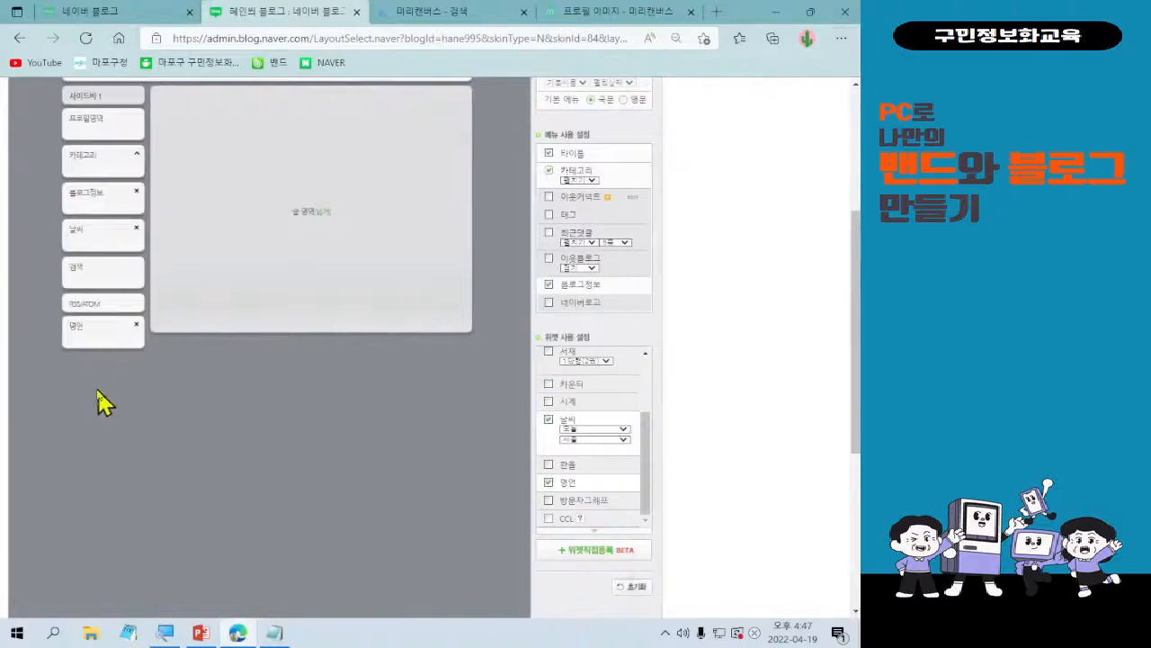
left_click_drag(87, 336, 94, 274)
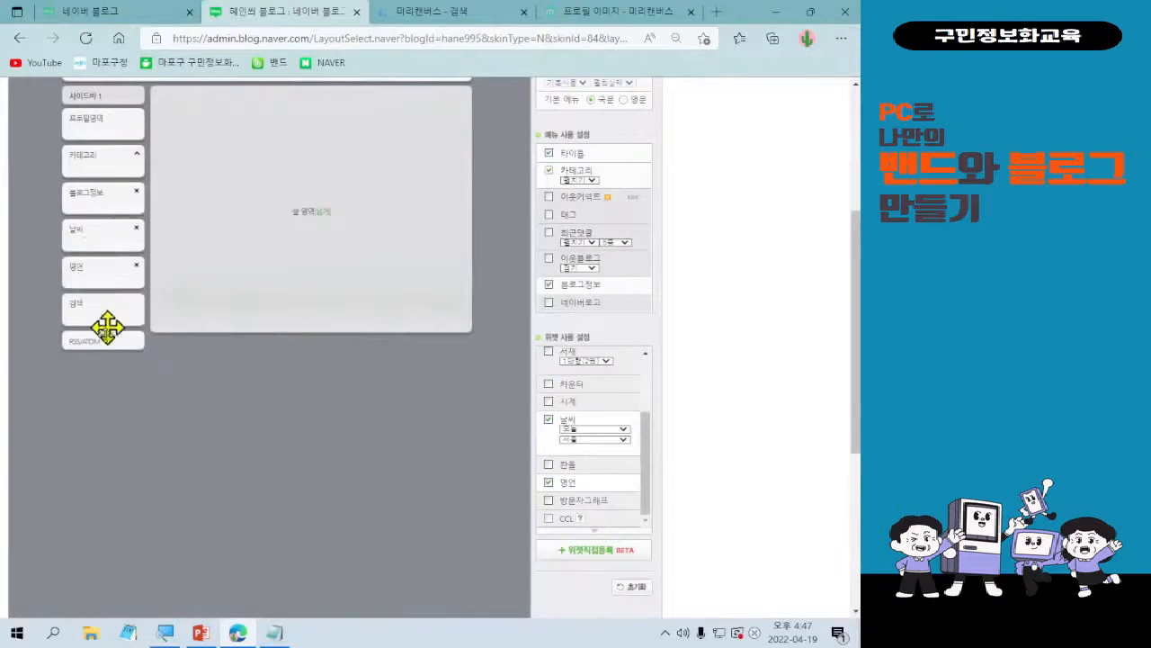
scroll(107, 335, "up", 2)
scroll(105, 347, "down", 1)
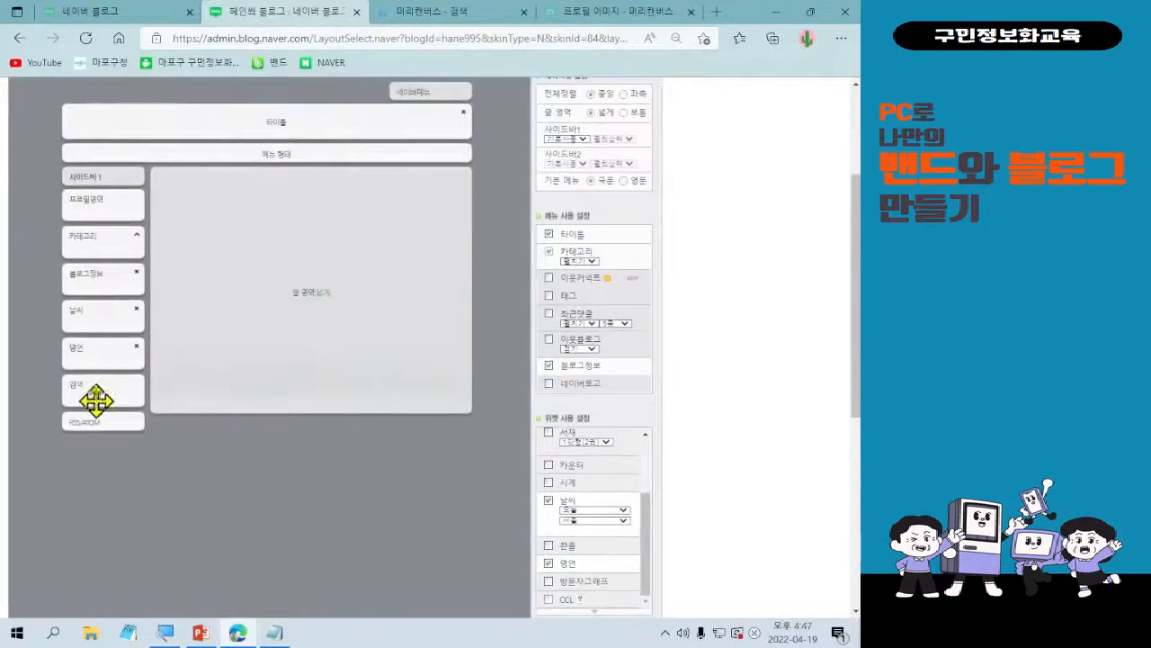
mouse_move(98, 360)
left_mouse_down()
mouse_move(95, 414)
mouse_move(104, 338)
mouse_move(98, 423)
mouse_move(105, 349)
left_mouse_up()
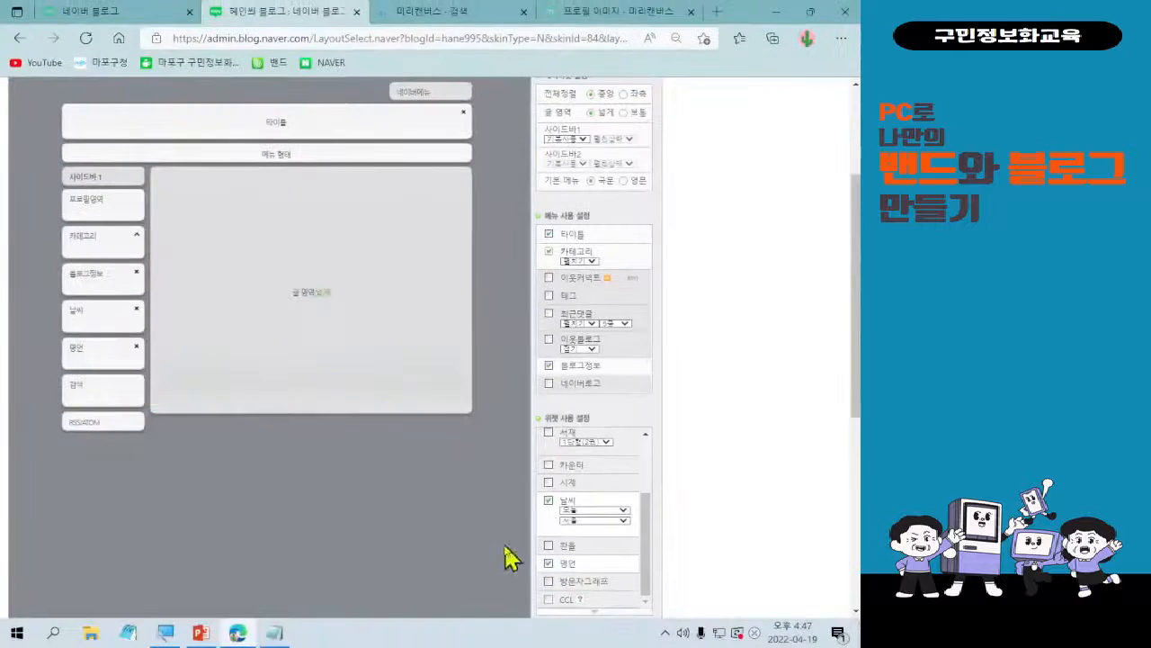
Set the browser's page zoom back to 100%.
left_click(841, 38)
left_click(813, 140)
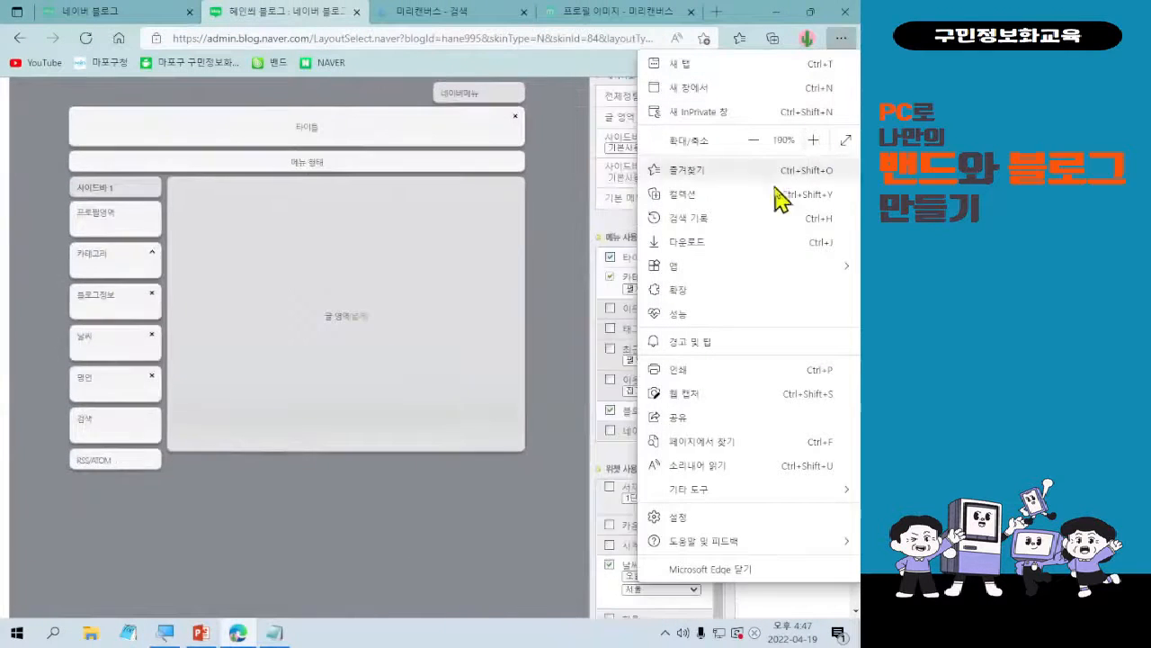
left_click(360, 517)
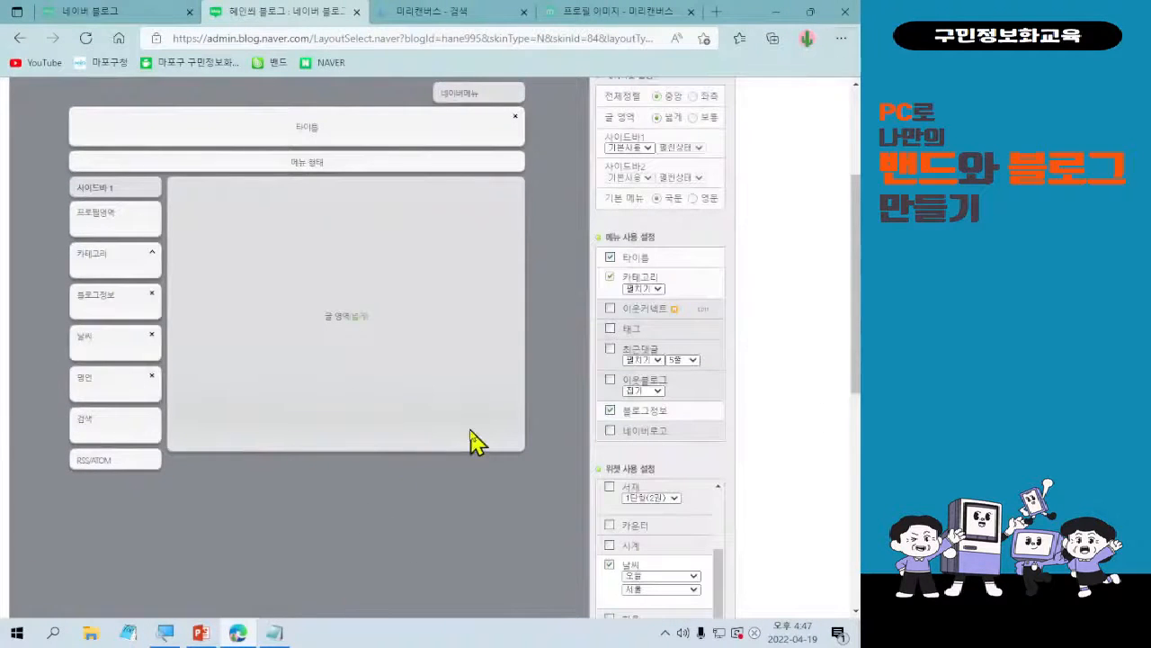
Open a preview of the edited blog layout before applying it.
scroll(477, 441, "down", 5)
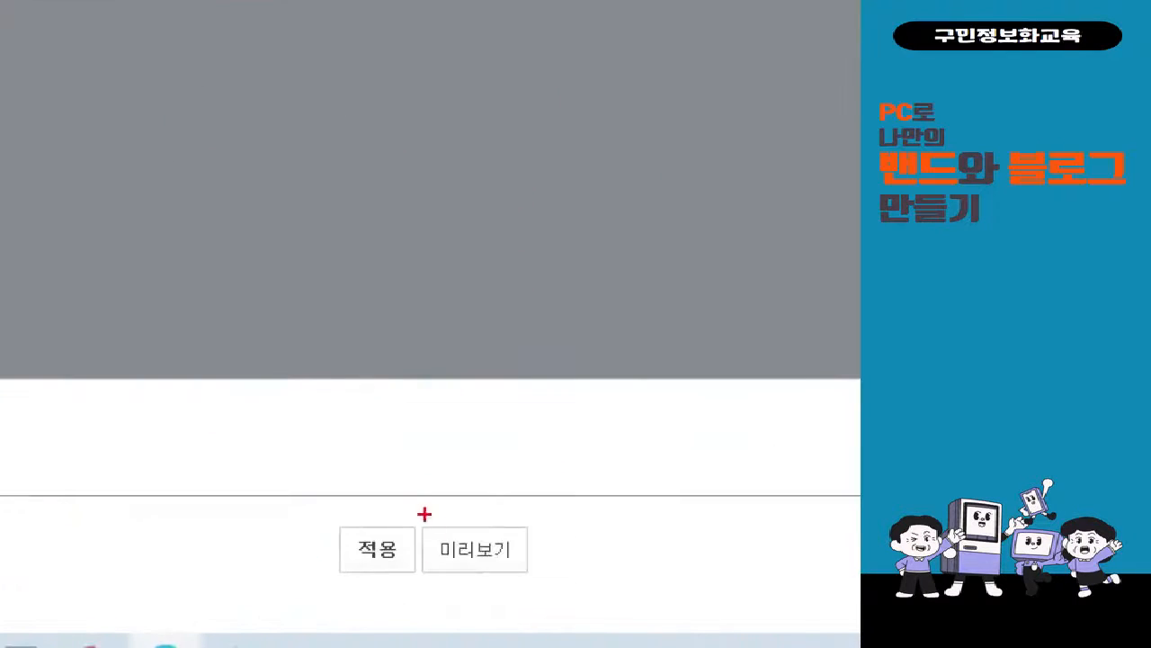
left_click_drag(422, 513, 530, 596)
mouse_move(474, 435)
left_mouse_down()
mouse_move(477, 487)
mouse_move(519, 386)
left_mouse_up()
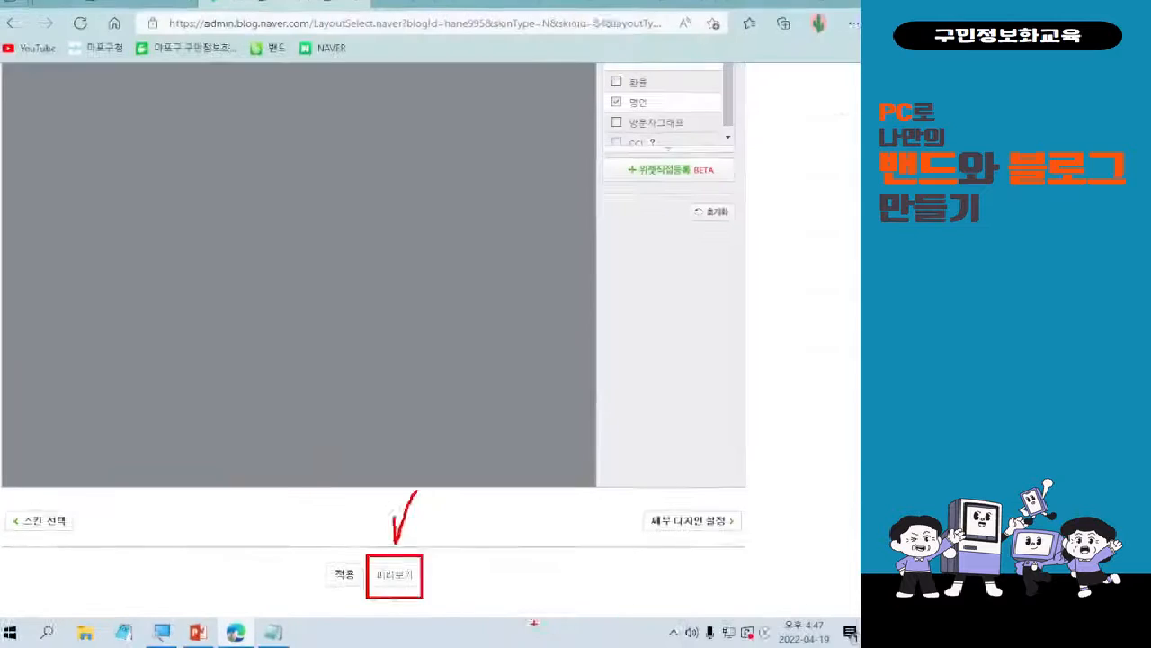
scroll(223, 199, "up", 2)
scroll(385, 275, "up", 3)
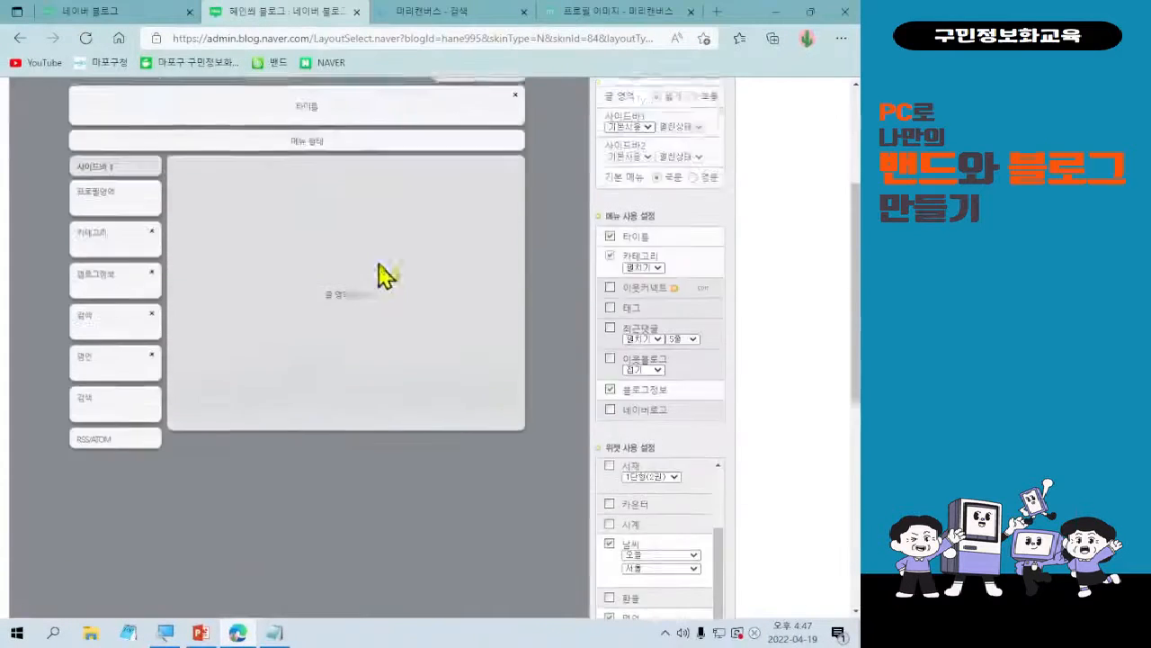
scroll(494, 316, "down", 5)
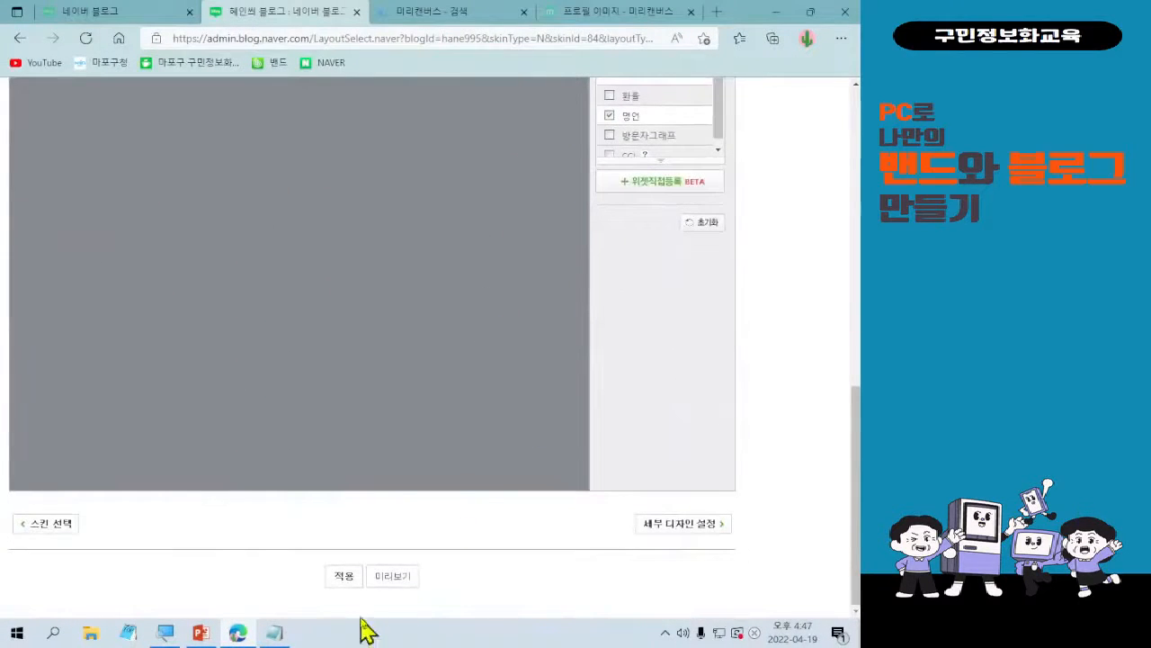
left_click(403, 580)
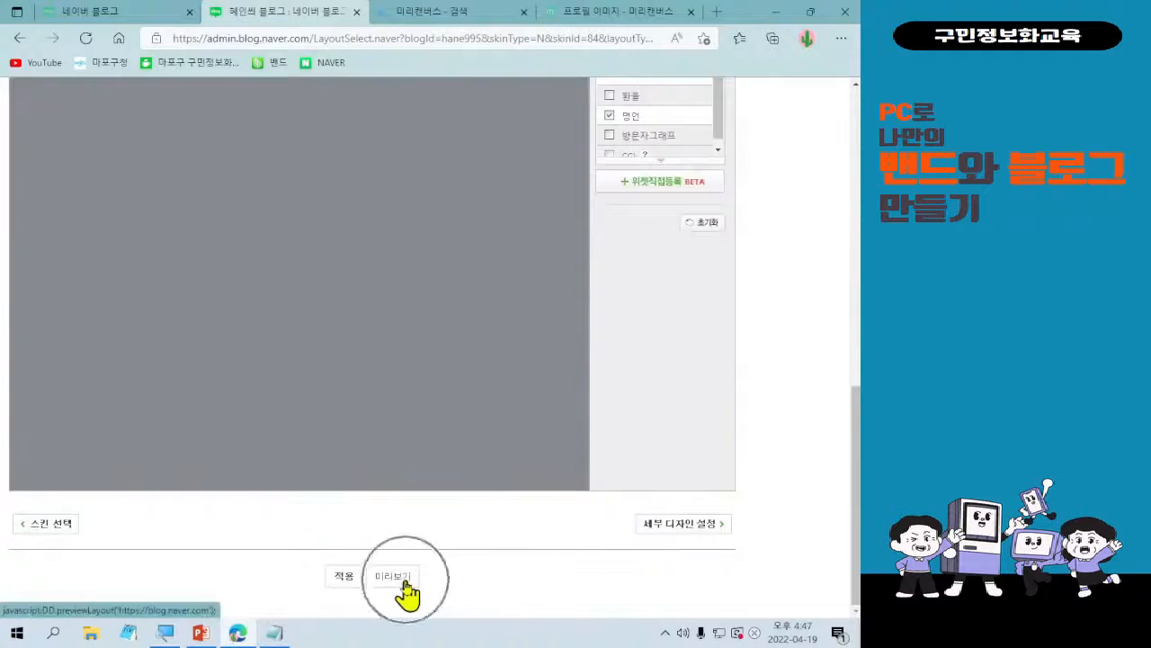
key("ctrl")
key("ctrl")
key("ctrl")
key("ctrl")
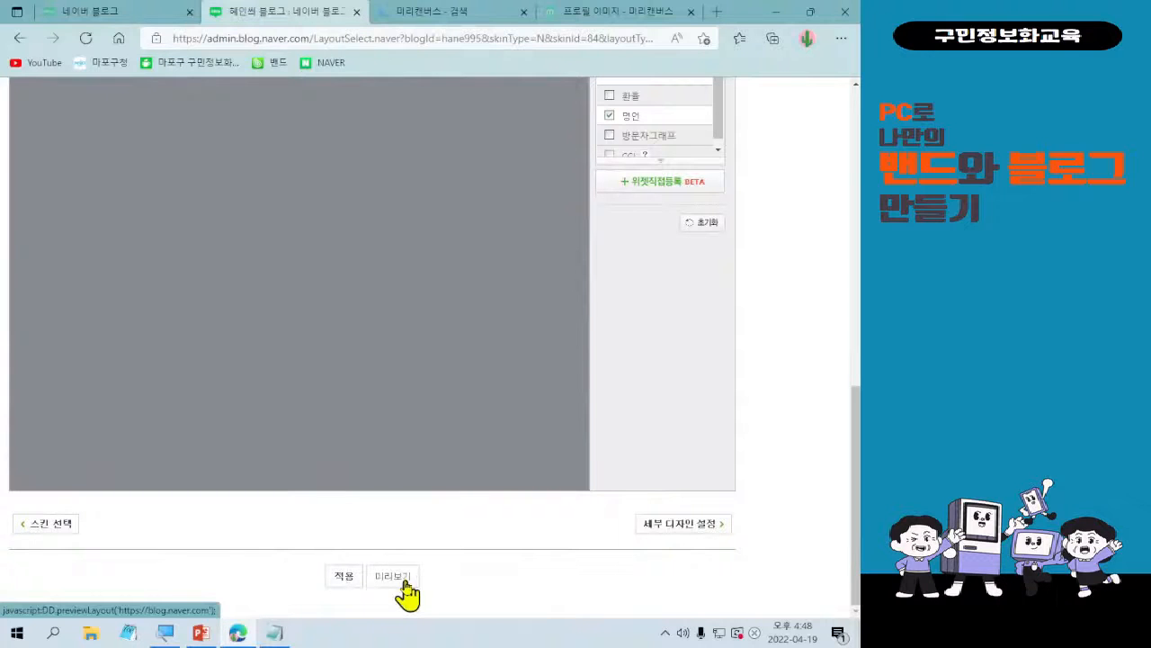
left_click(404, 583)
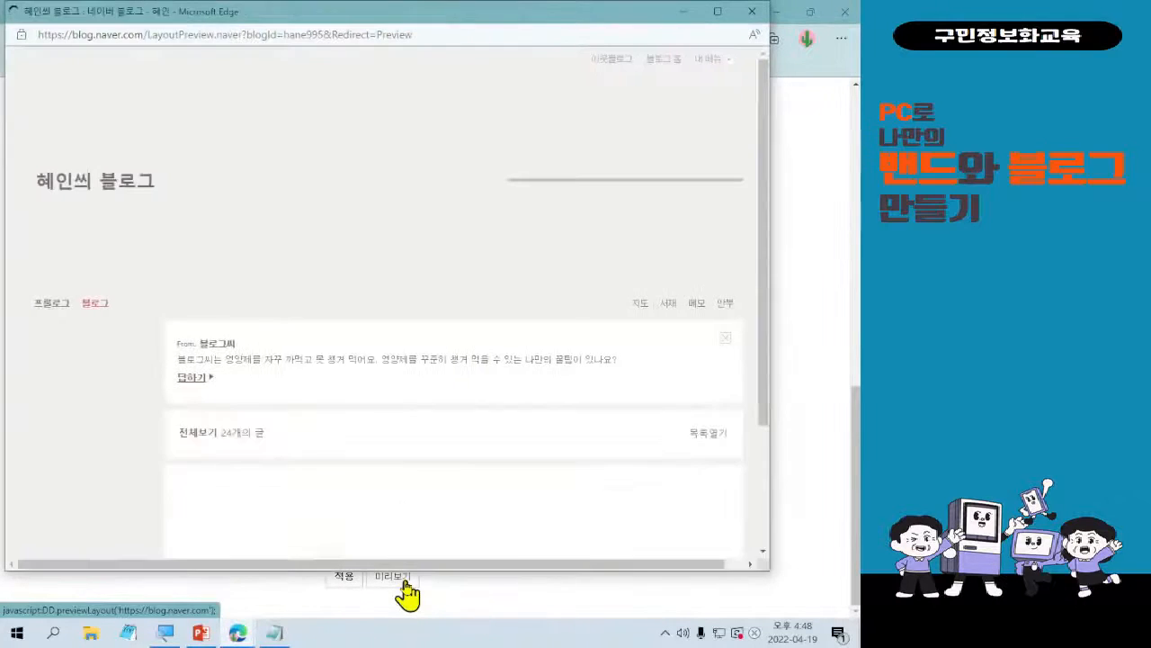
Examine the order of the sidebar blocks and the 날씨 and 명언 widgets in the preview, and close the preview window.
scroll(483, 258, "down", 4)
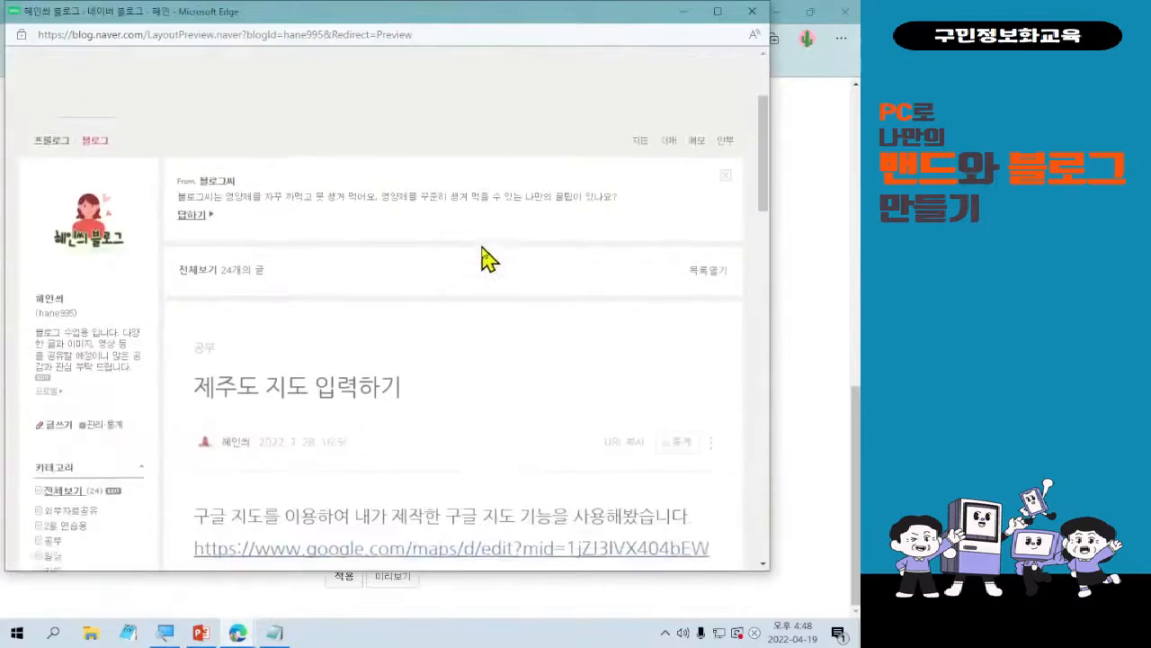
scroll(497, 263, "down", 3)
scroll(496, 265, "up", 5)
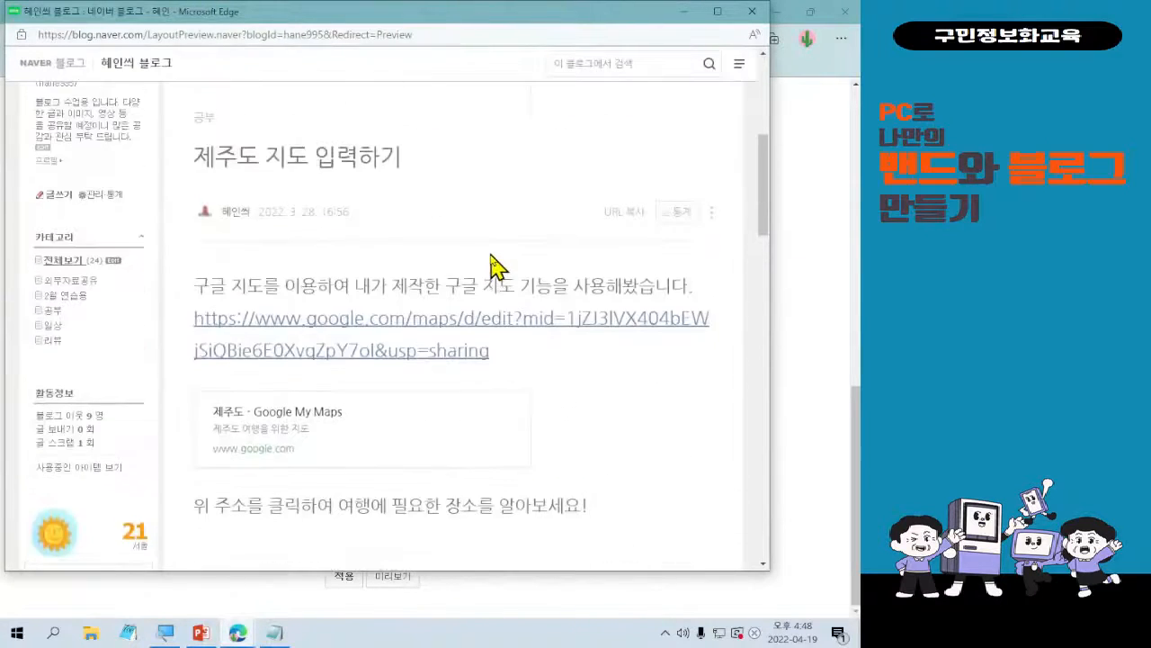
scroll(496, 264, "down", 2)
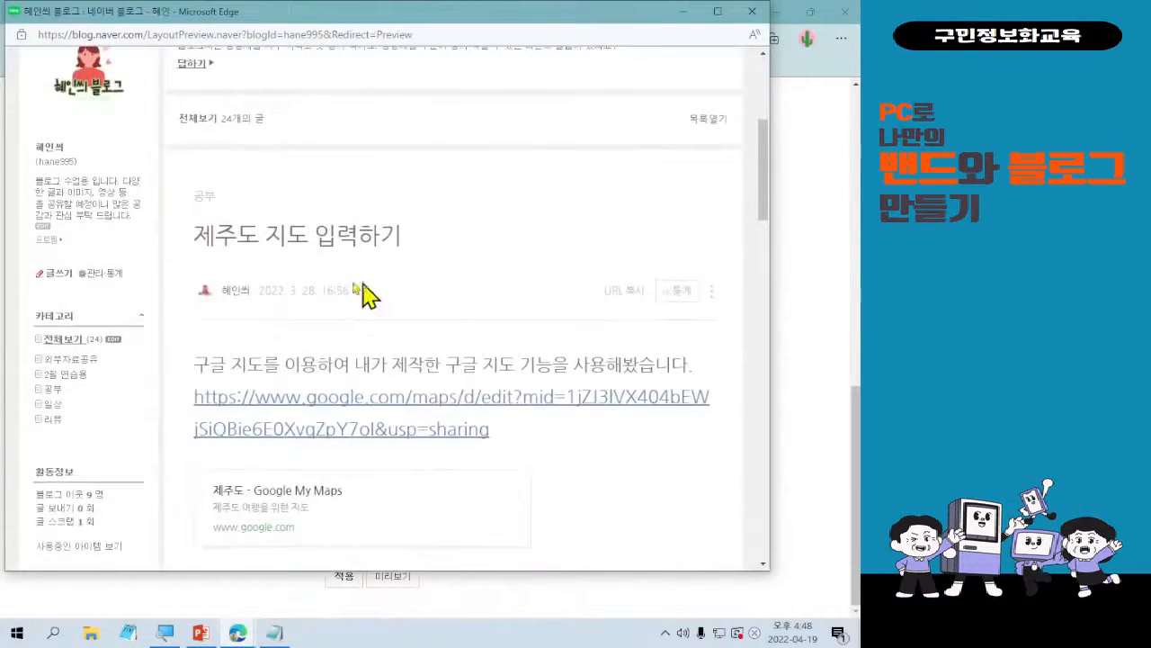
scroll(133, 288, "up", 1)
scroll(40, 306, "down", 2)
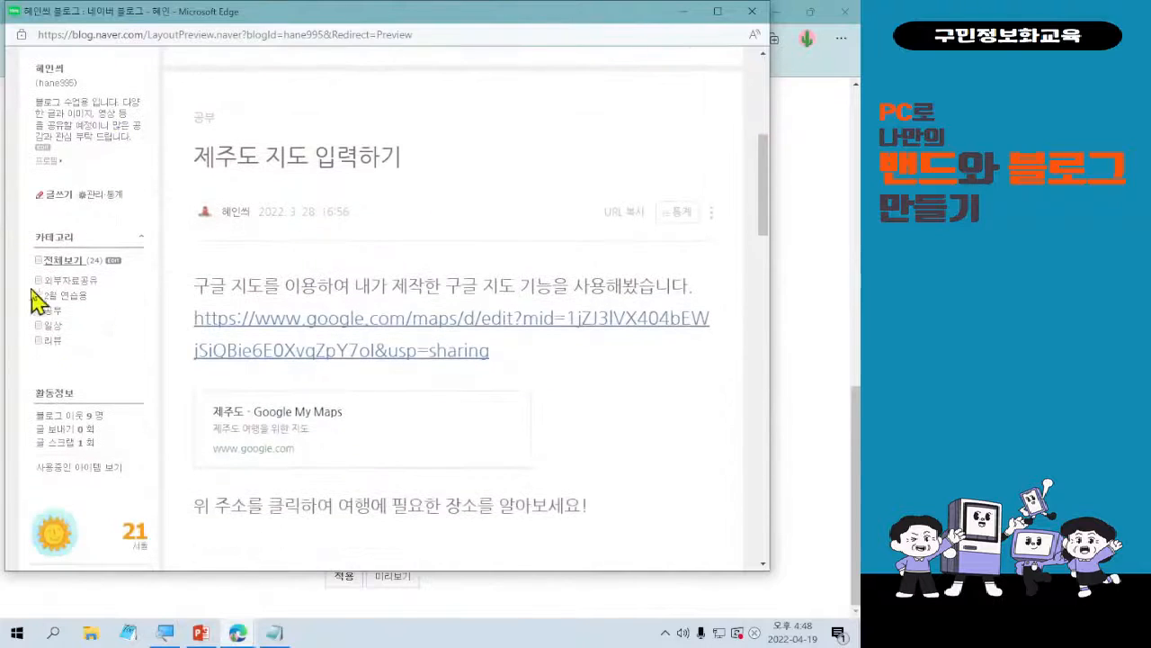
scroll(126, 369, "down", 2)
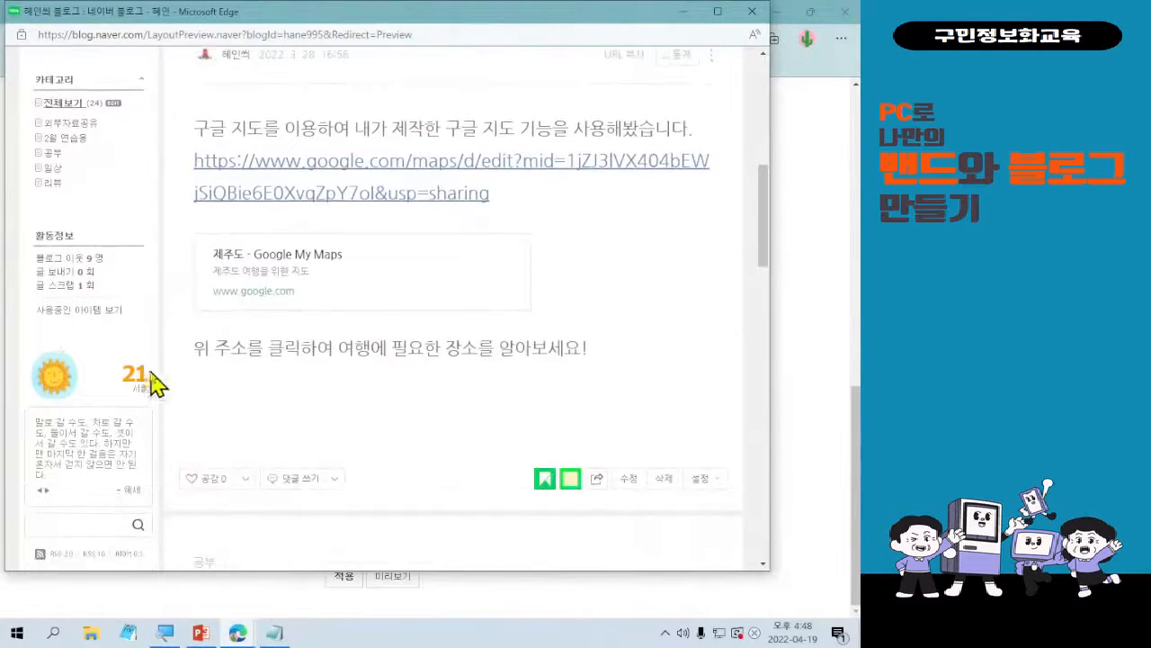
scroll(113, 382, "down", 1)
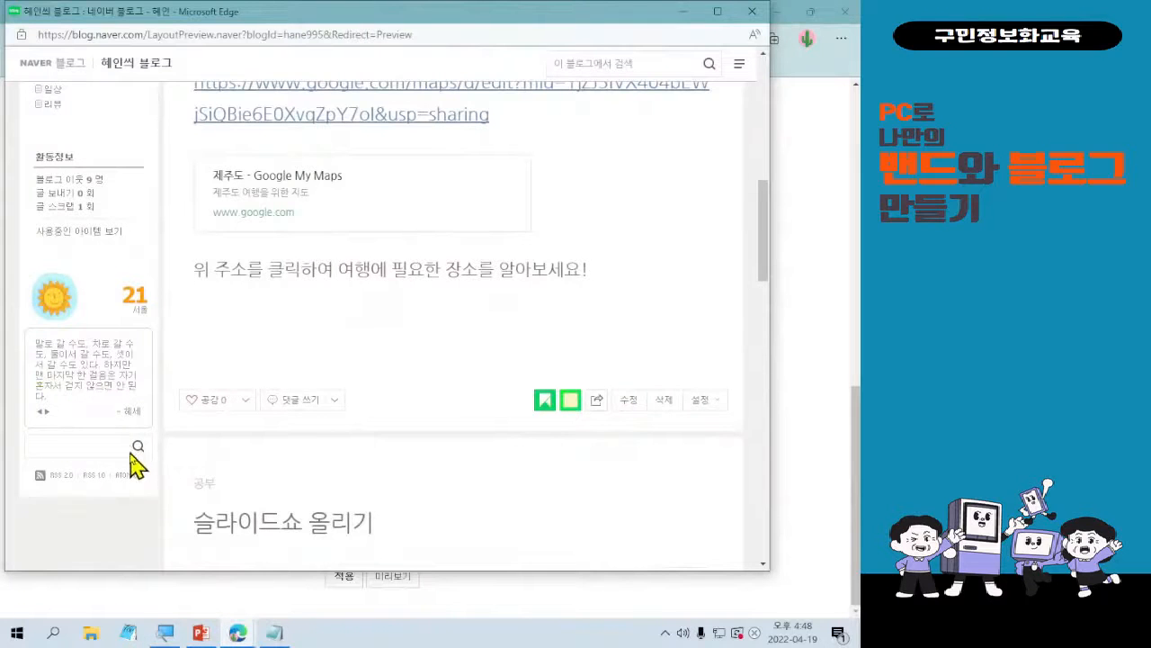
scroll(136, 459, "up", 3)
scroll(121, 423, "down", 6)
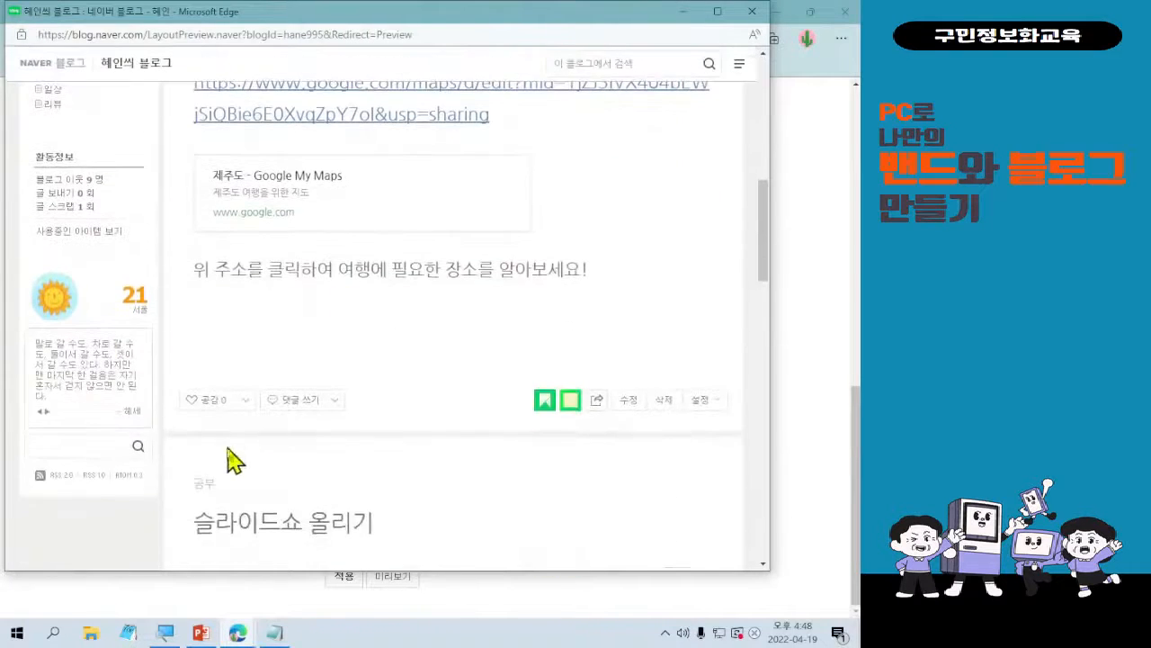
scroll(256, 440, "up", 9)
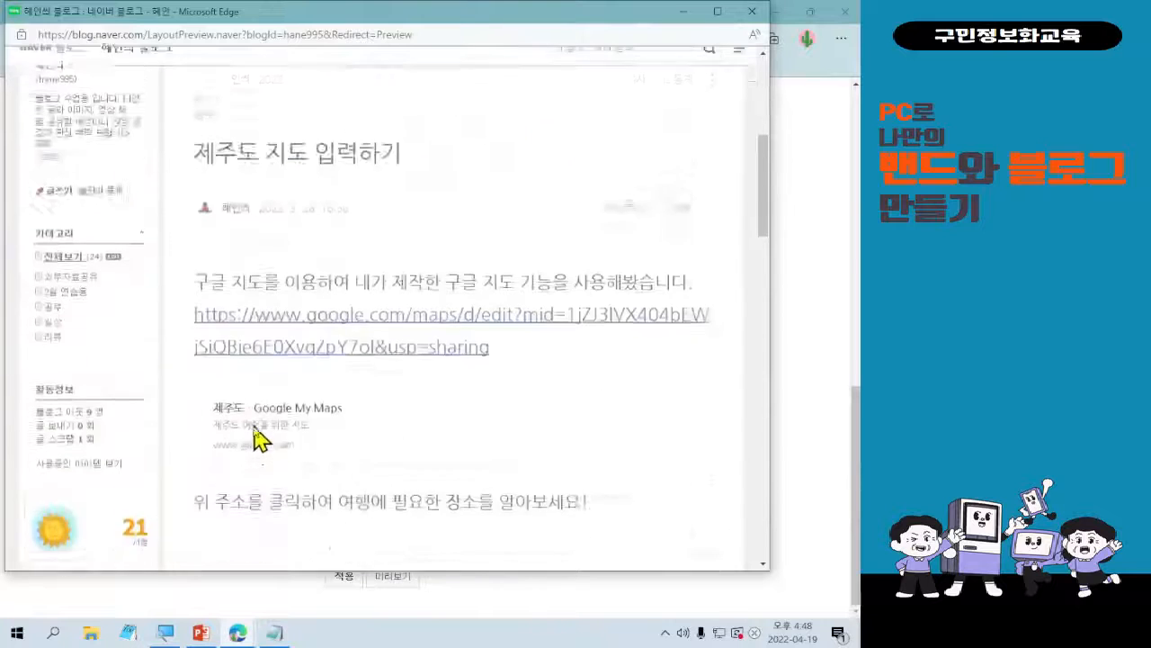
left_click(763, 12)
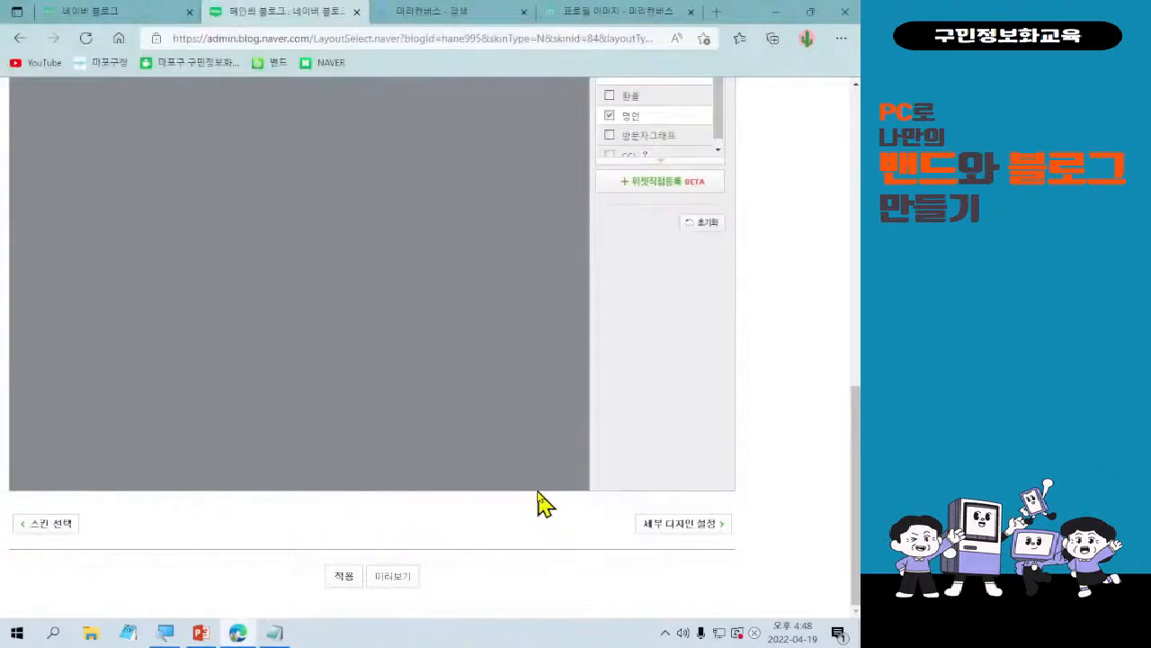
Proceed to 세부 디자인 설정 and confirm applying the layout to the blog.
scroll(527, 534, "up", 2)
scroll(527, 387, "down", 2)
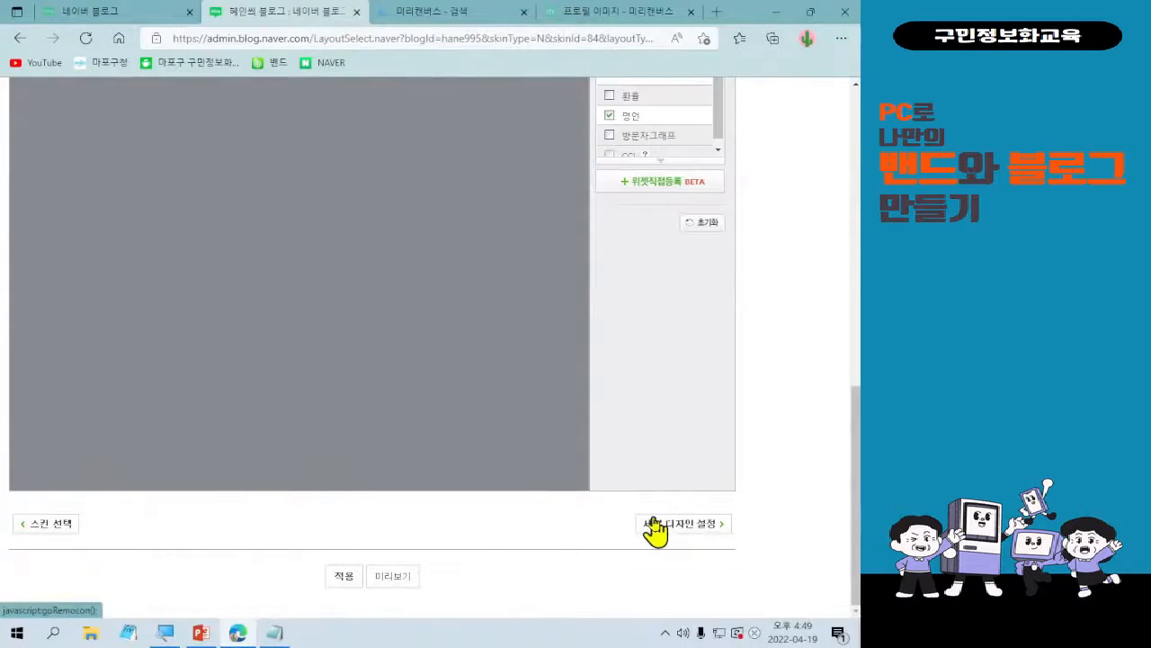
left_click(653, 522)
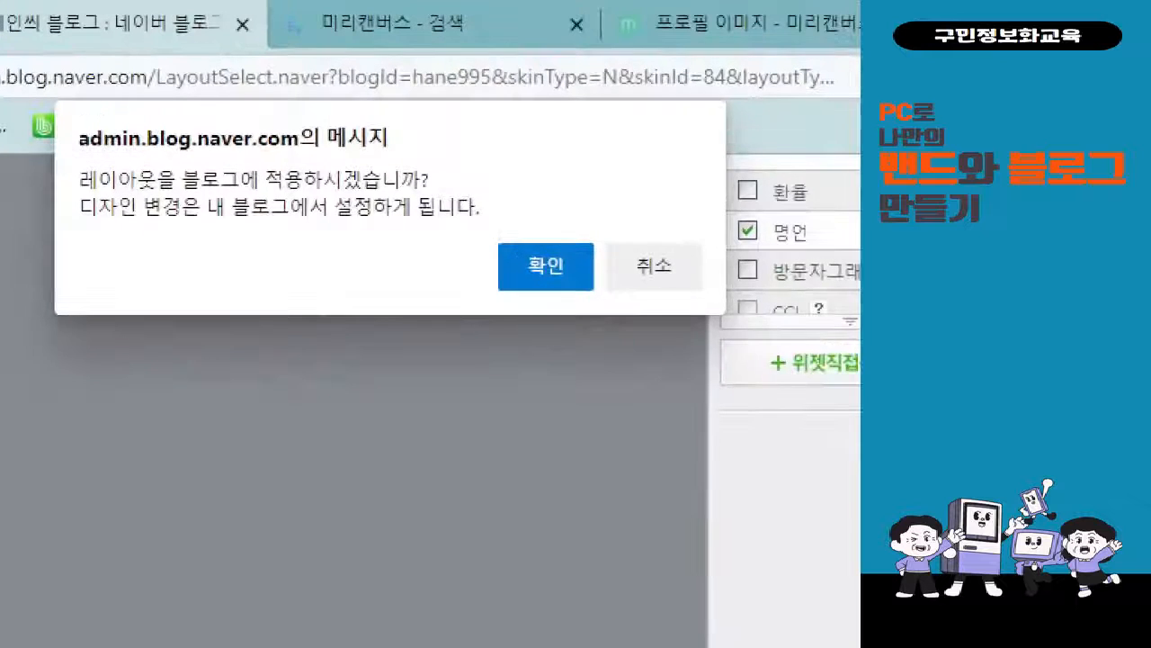
left_click(471, 70)
mouse_move(490, 218)
left_mouse_down()
mouse_move(587, 339)
mouse_move(483, 522)
left_mouse_up()
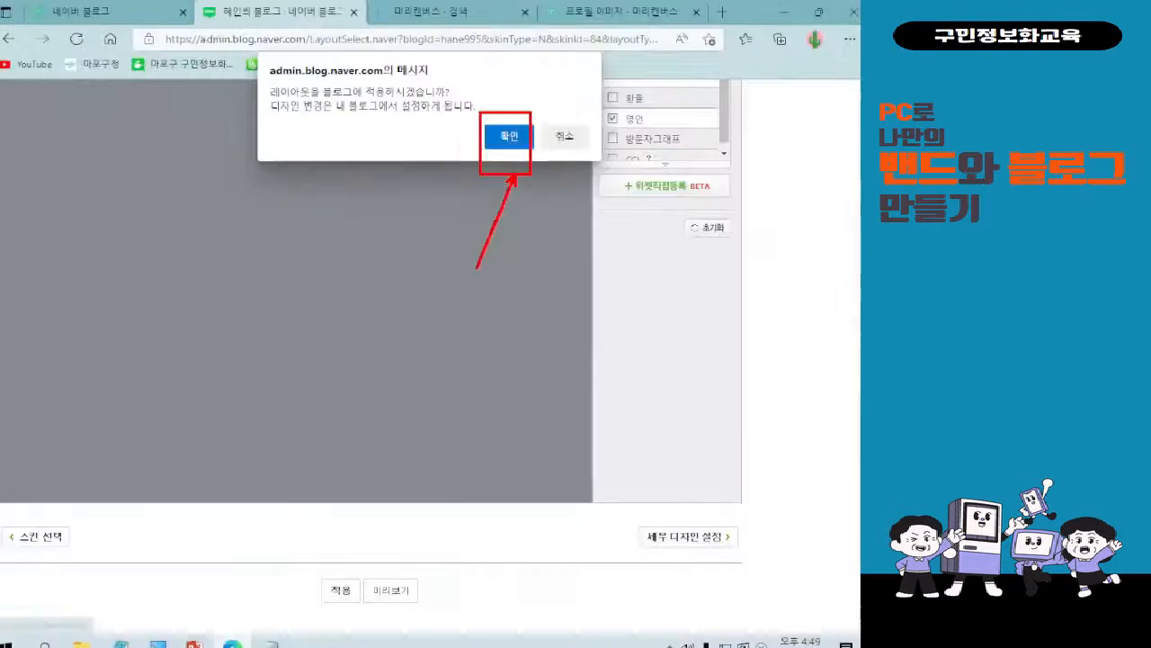
left_click(543, 268)
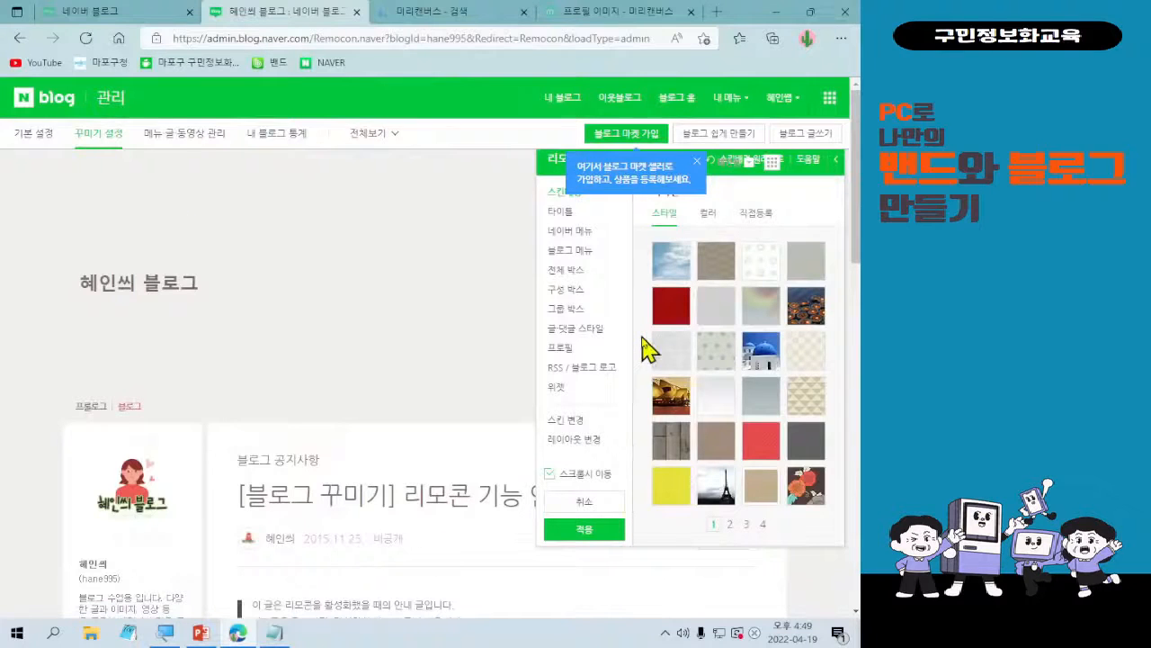
Dismiss the blog market notice and set the blog title's font to 나눔명조 in the 타이틀 settings of the 리모콘.
left_click(696, 162)
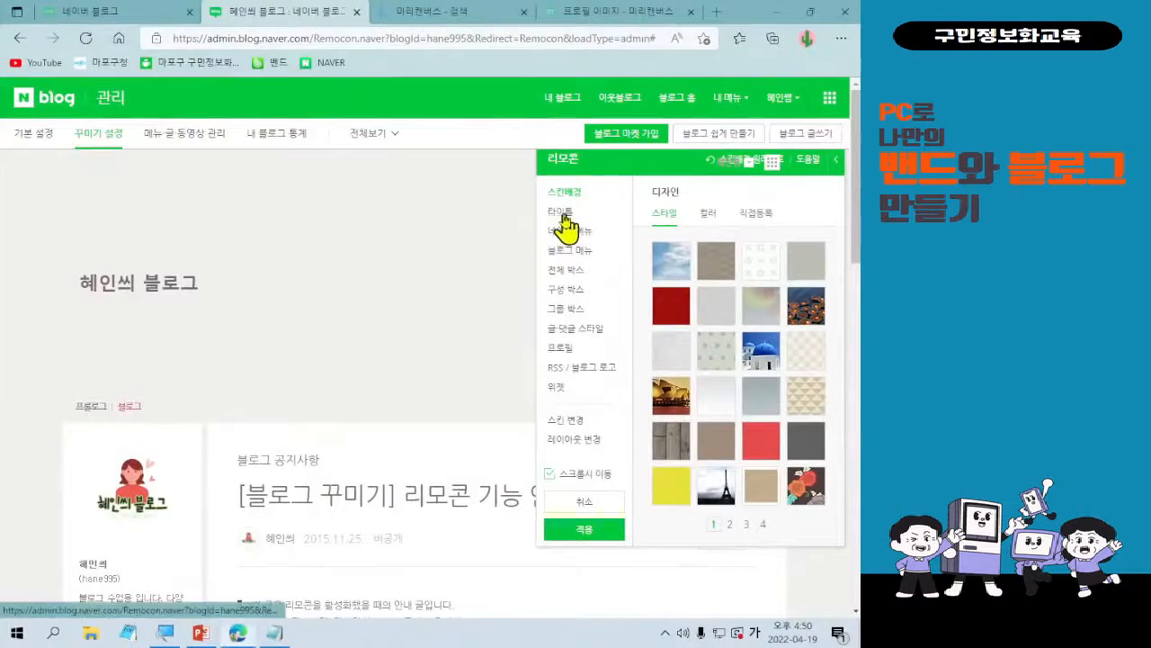
left_click(561, 212)
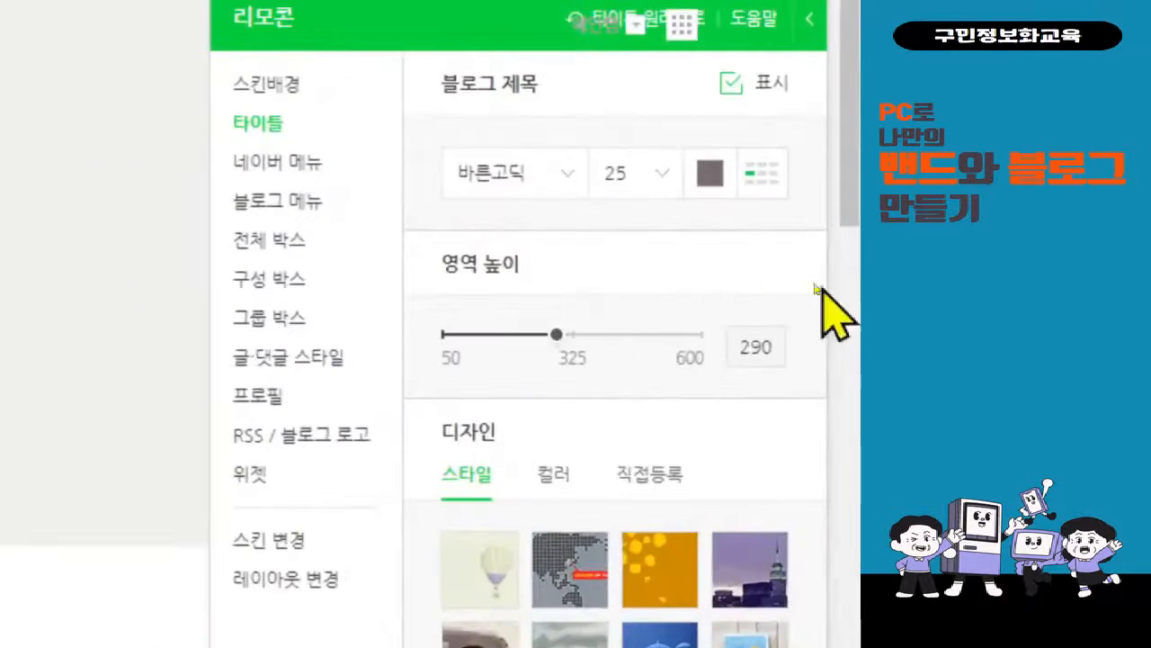
left_click(547, 180)
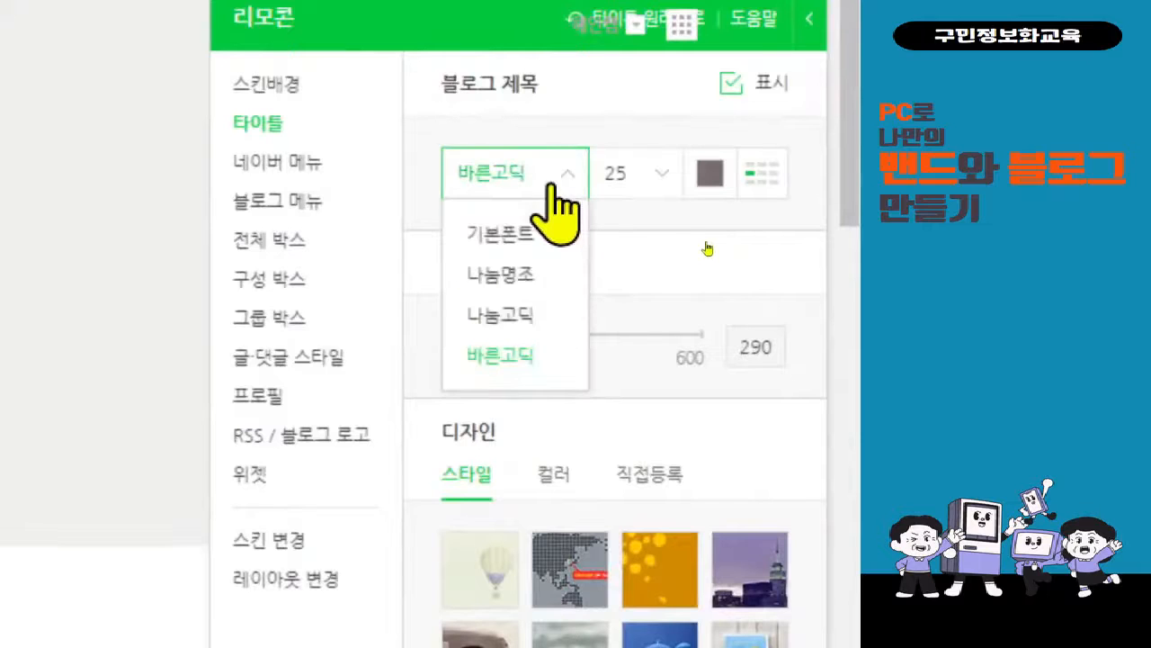
left_click(545, 277)
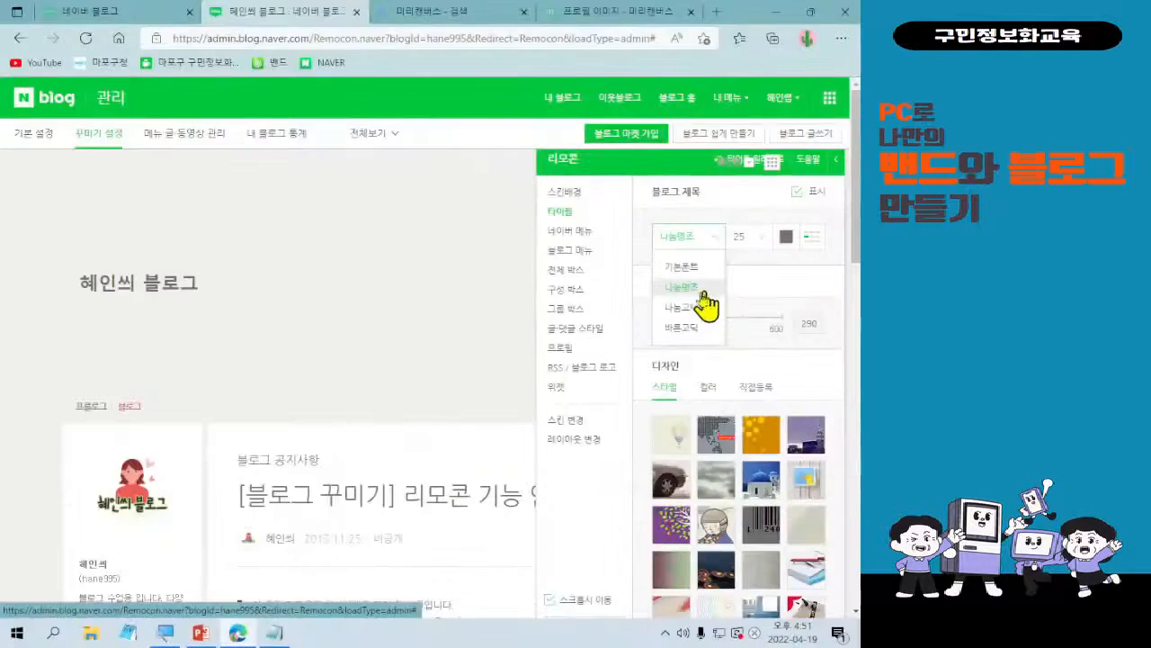
left_click(712, 245)
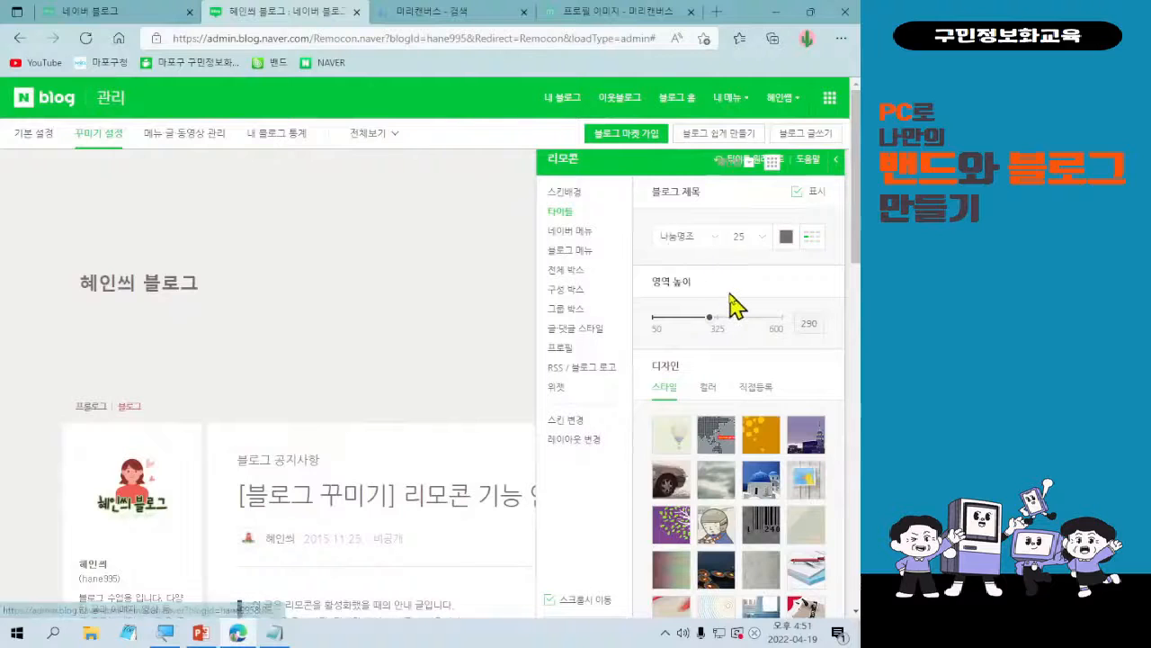
Move the 리모콘 clear of the page's edge and set the blog title's font size to 34.
left_click_drag(597, 167, 497, 192)
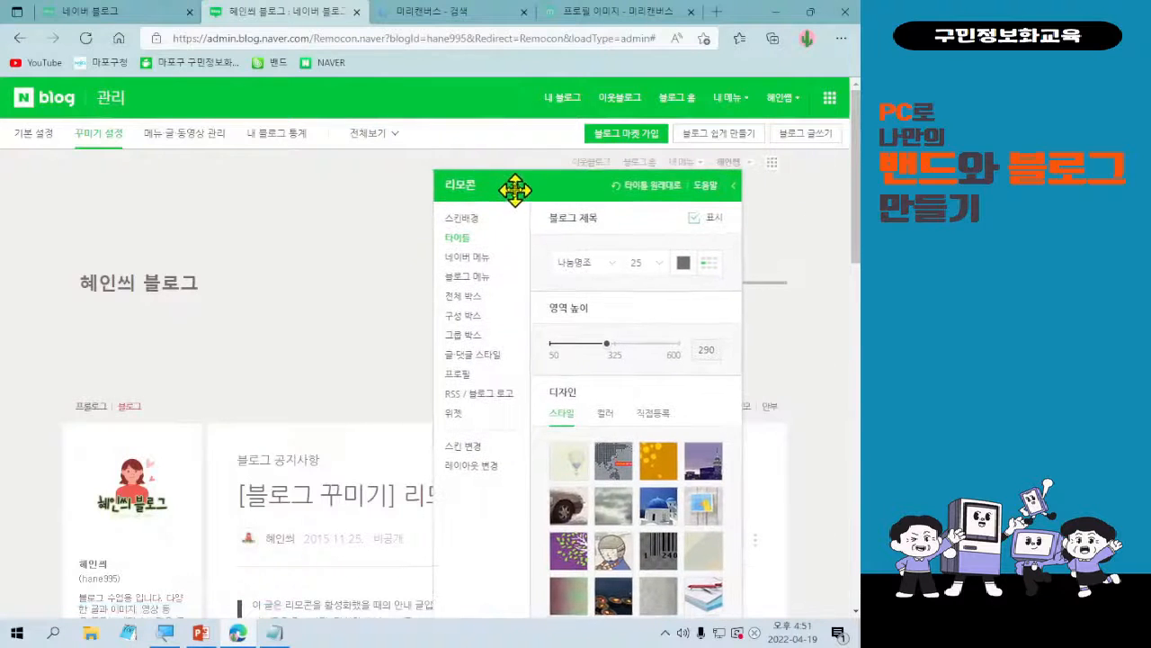
left_click(649, 268)
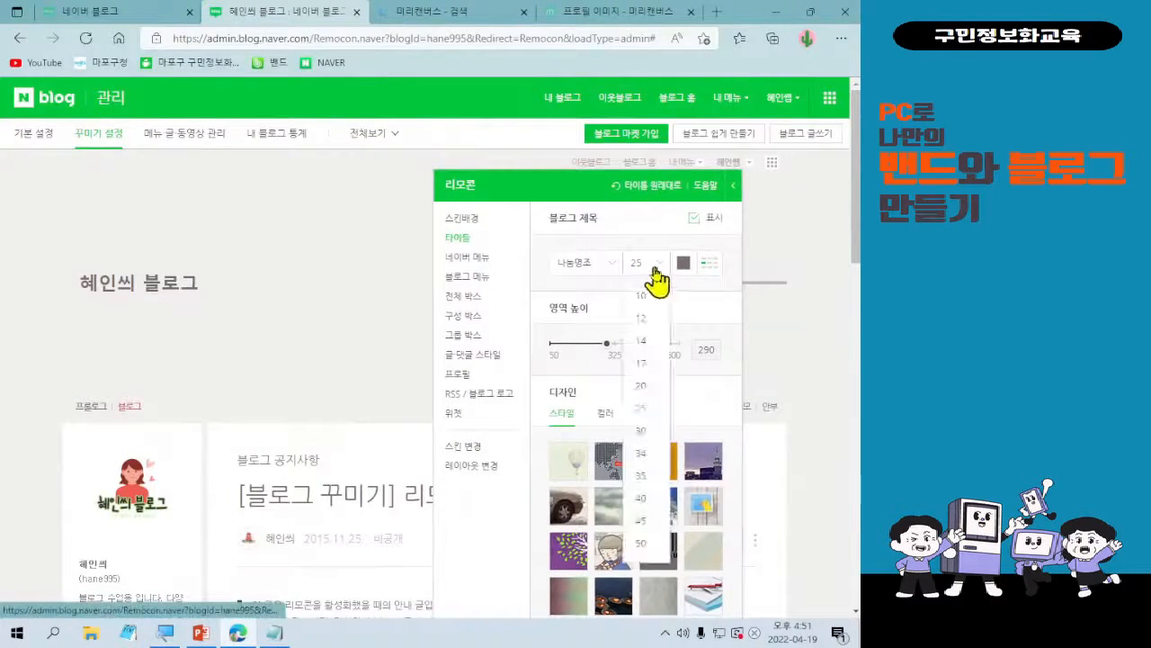
left_click(652, 463)
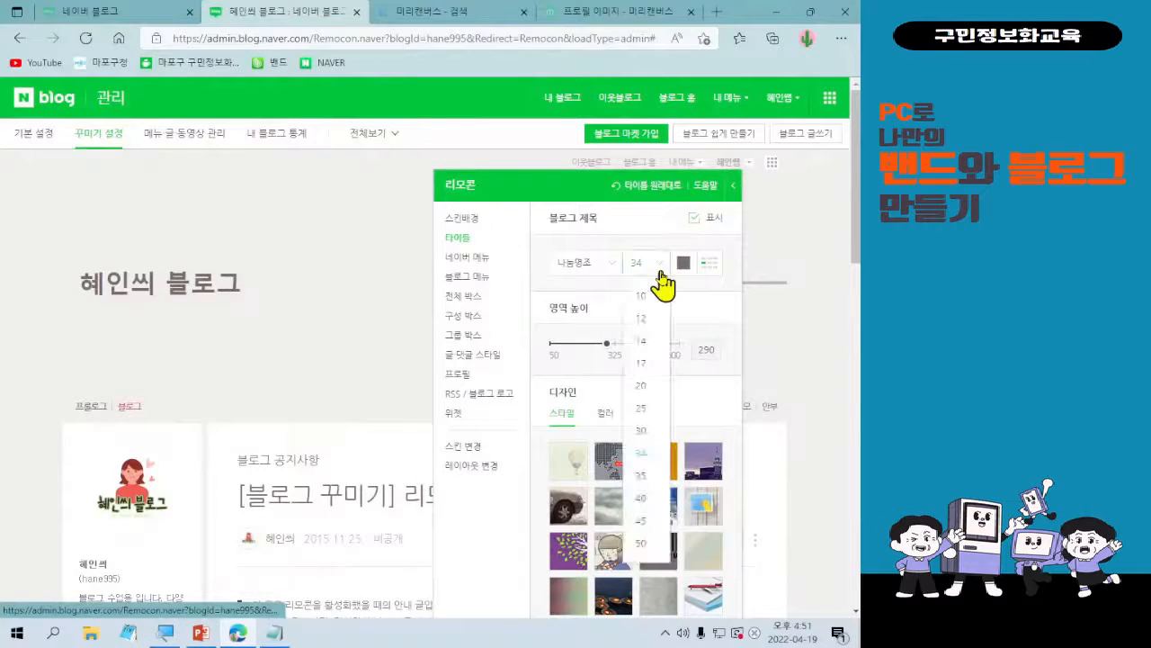
left_click(661, 275)
left_click(662, 274)
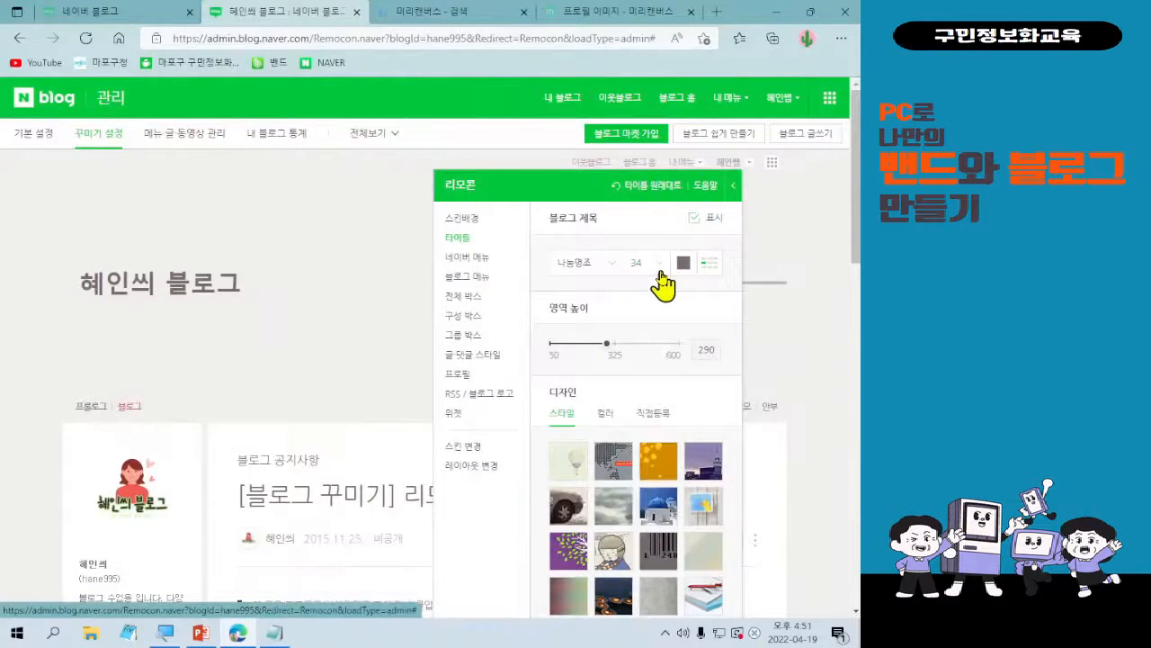
left_click(661, 275)
left_click(661, 274)
left_click(661, 274)
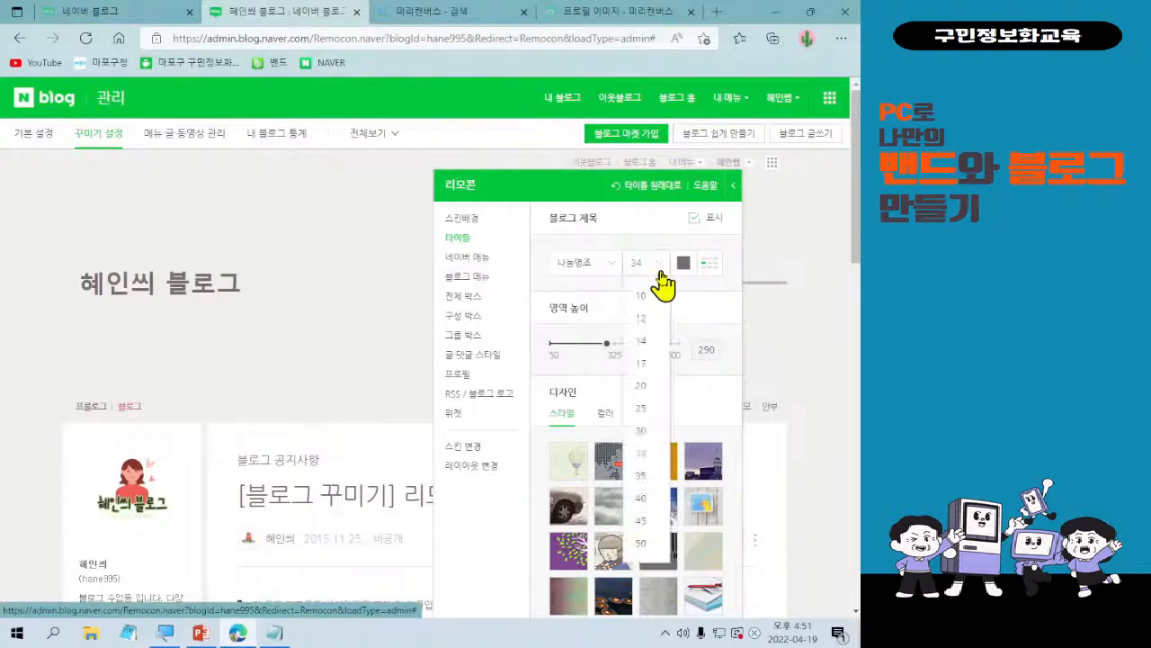
left_click(661, 274)
Try the 기본폰트 and 나눔고딕 fonts on the blog title, and set it back to 나눔명조.
left_click(588, 270)
left_click(585, 290)
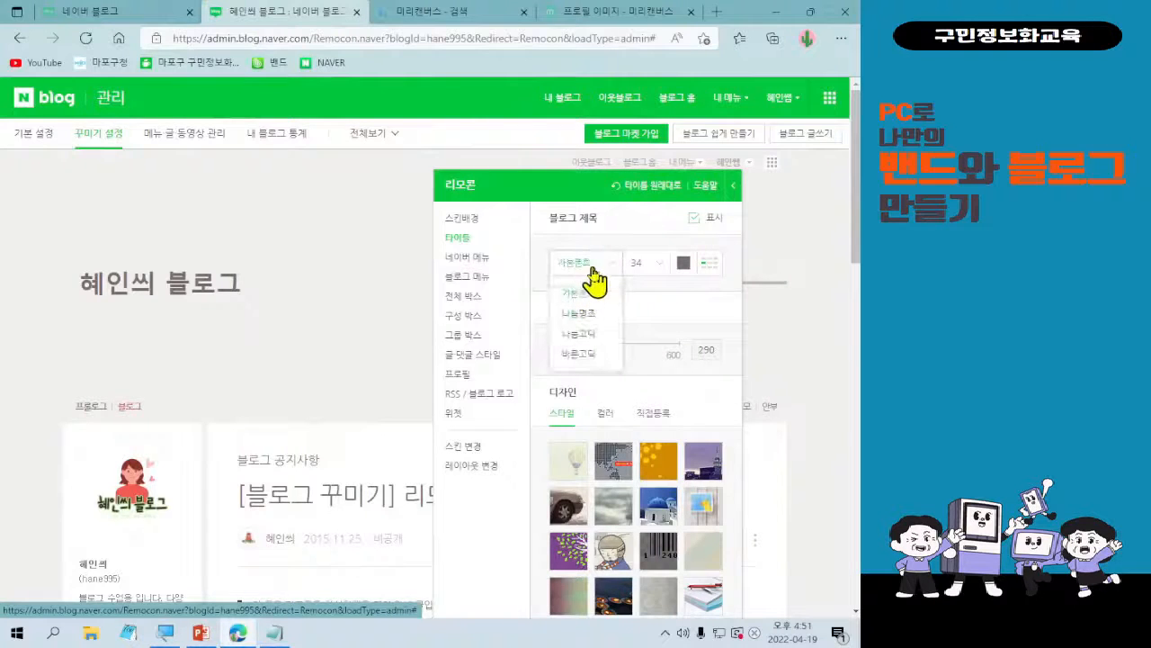
left_click(602, 269)
left_click(591, 333)
left_click(603, 272)
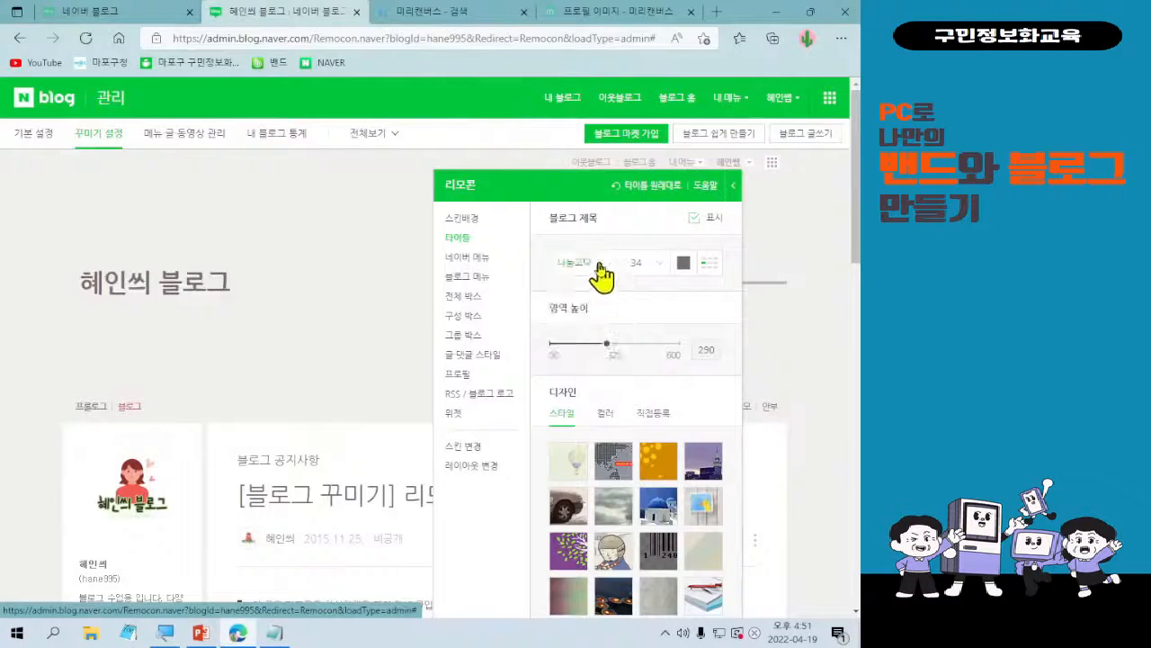
left_click(606, 273)
left_click(589, 311)
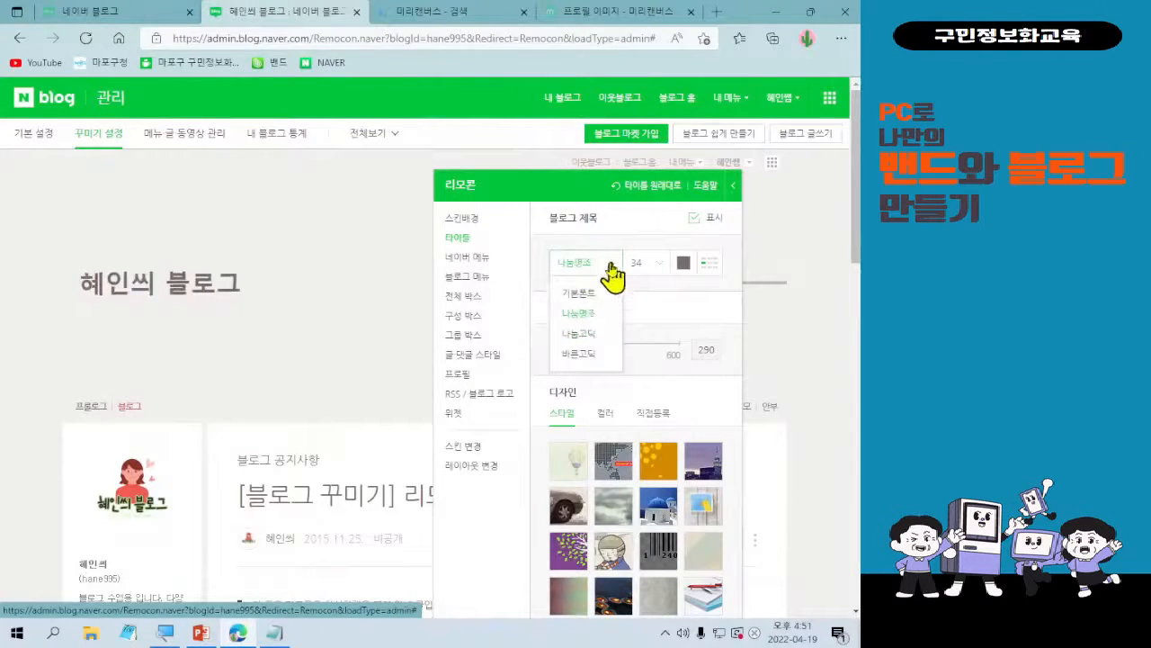
left_click(644, 292)
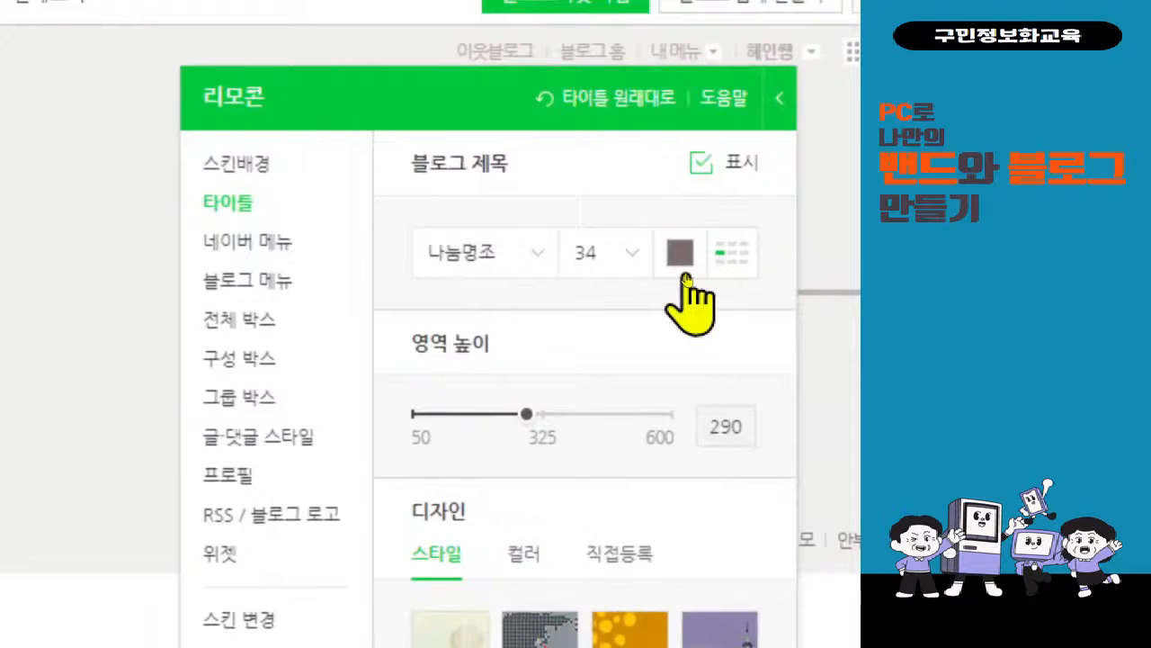
Try several palette colors on the blog title and set it to dark red #700001.
left_click(681, 261)
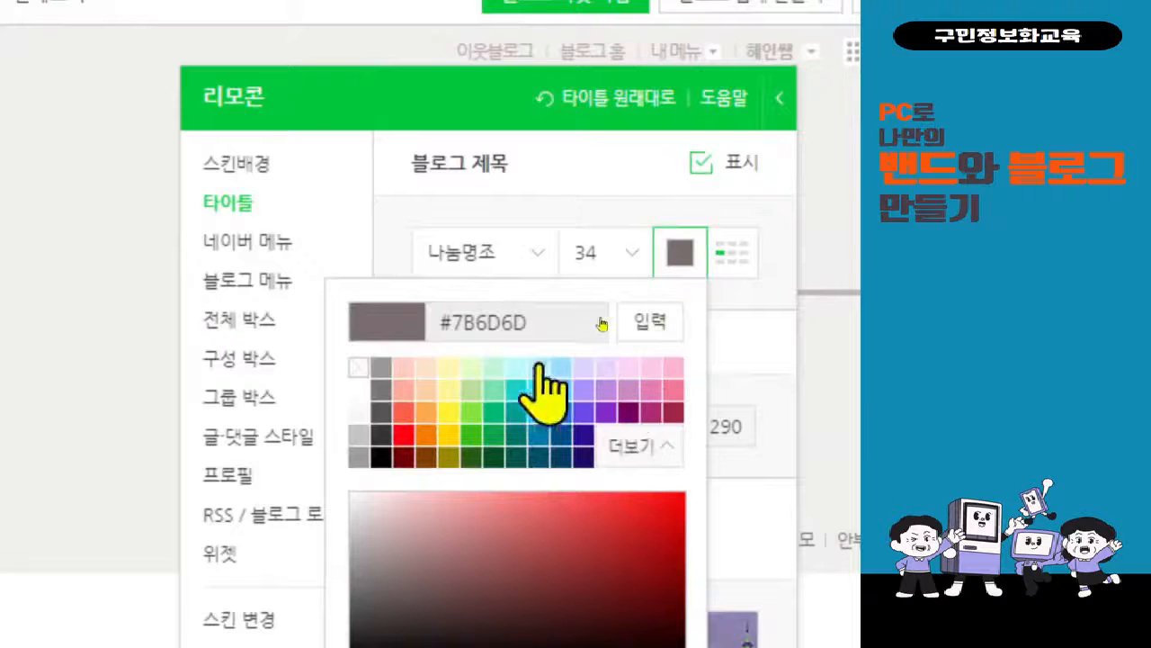
left_click(427, 368)
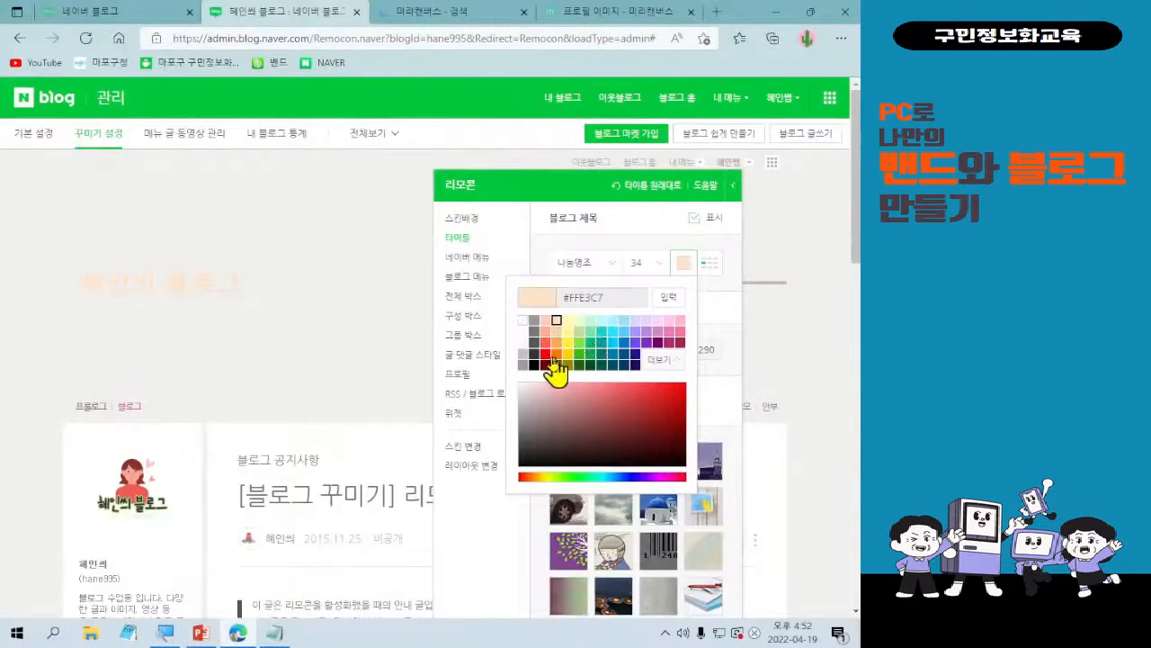
left_click(546, 365)
left_click(567, 365)
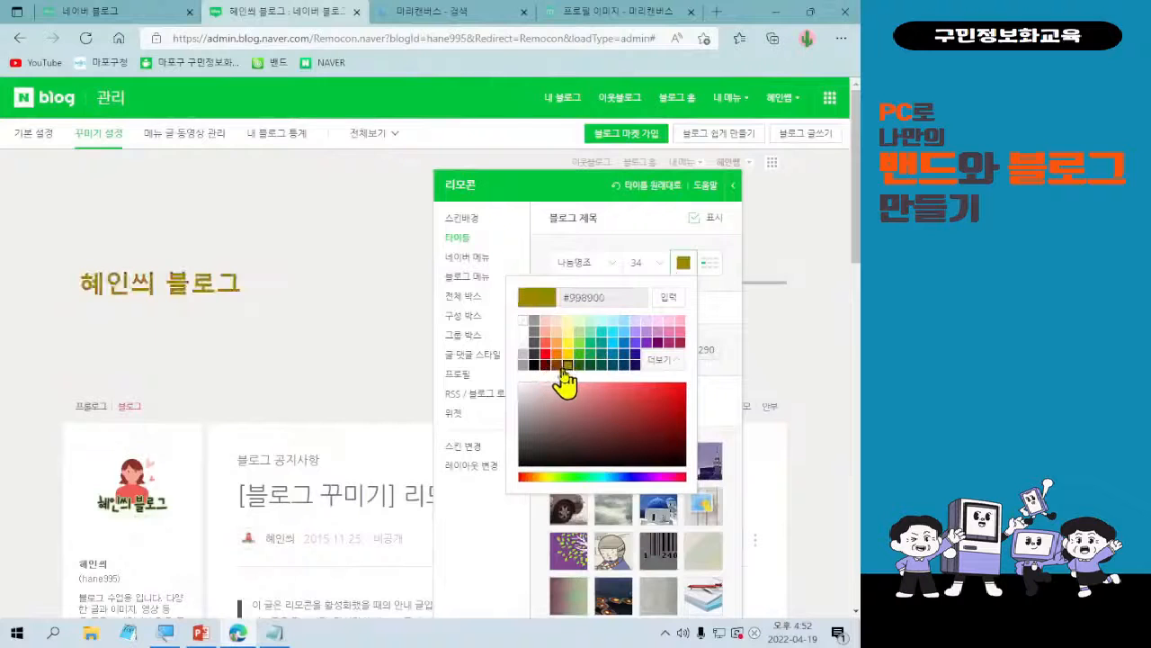
left_click(546, 365)
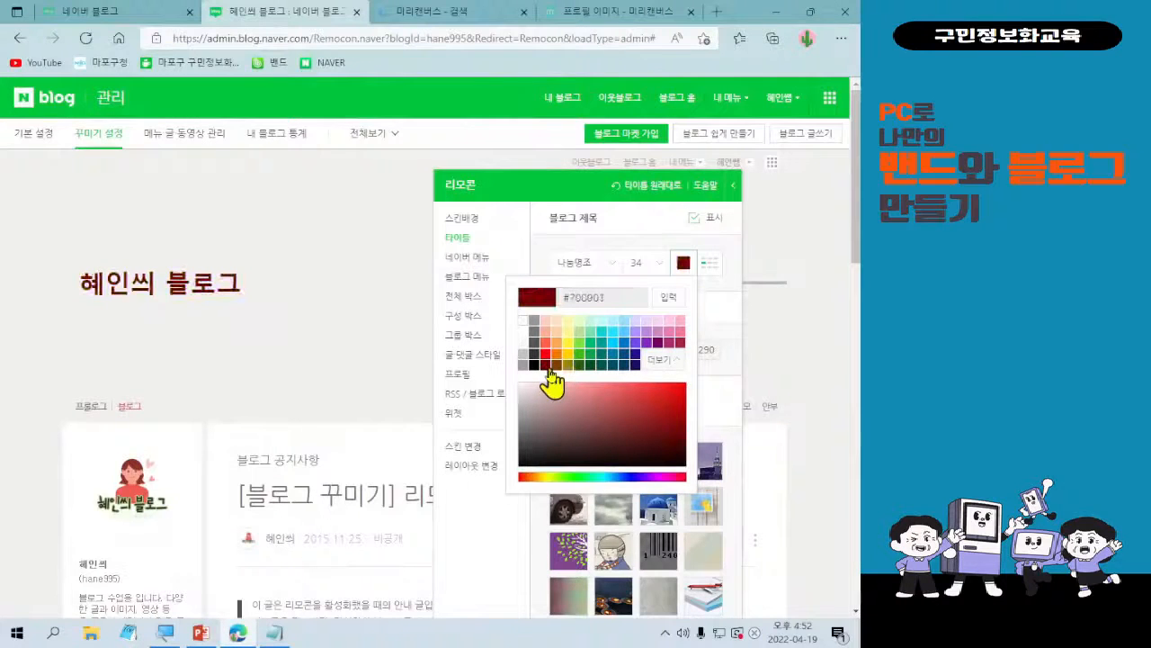
left_click(670, 324)
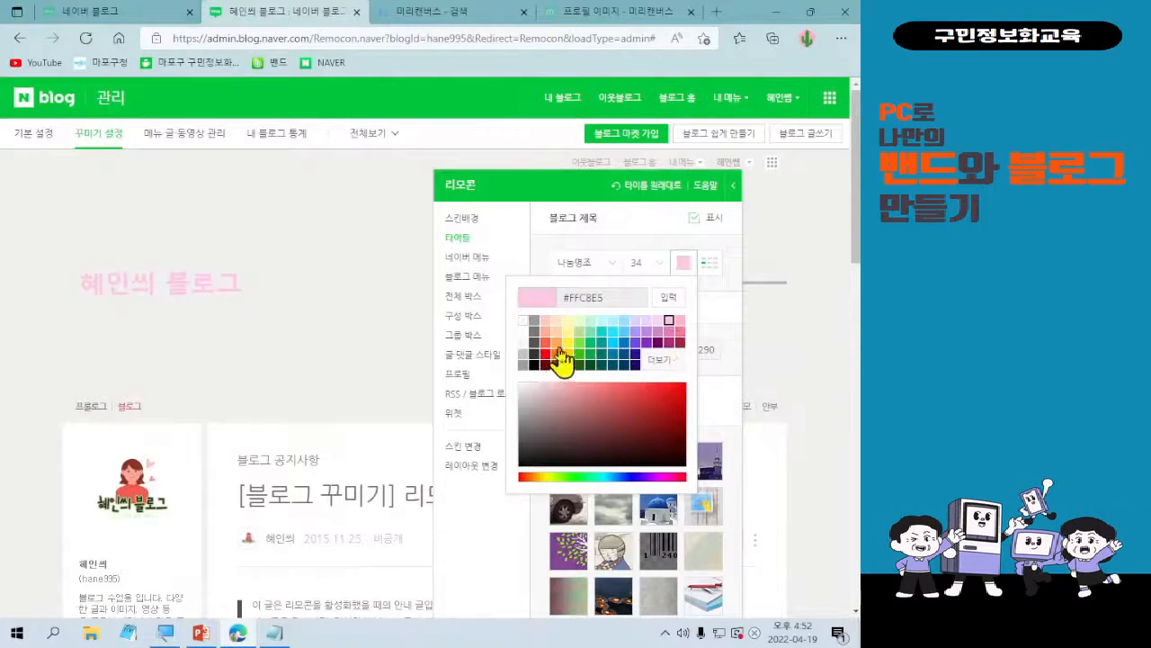
left_click(559, 345)
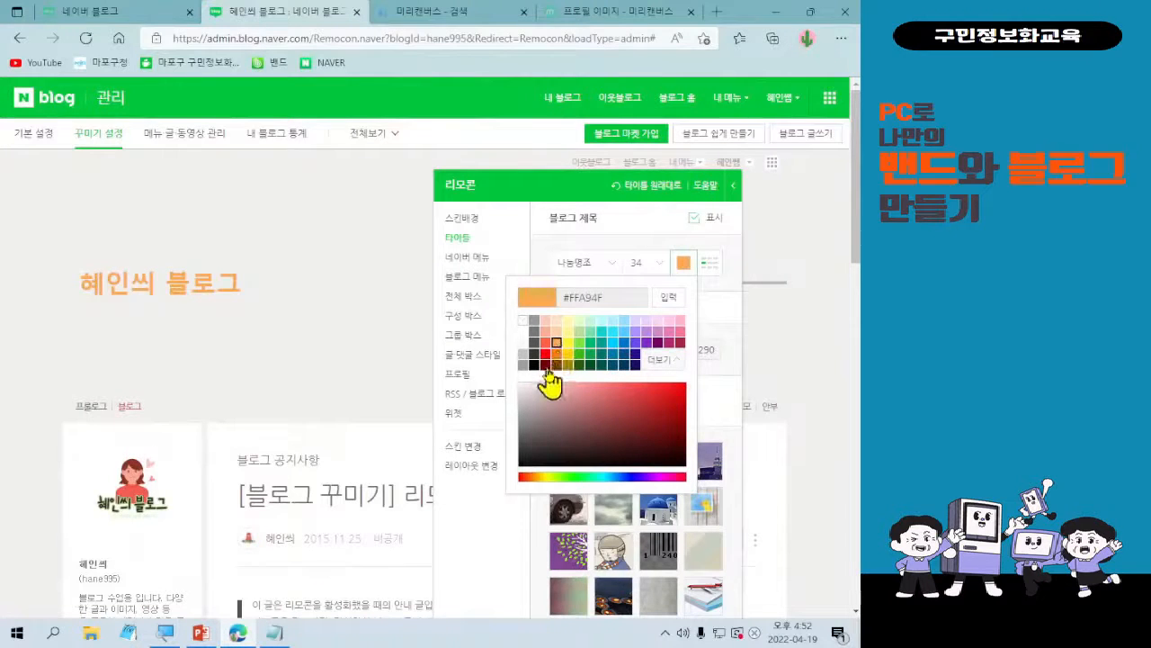
left_click(546, 364)
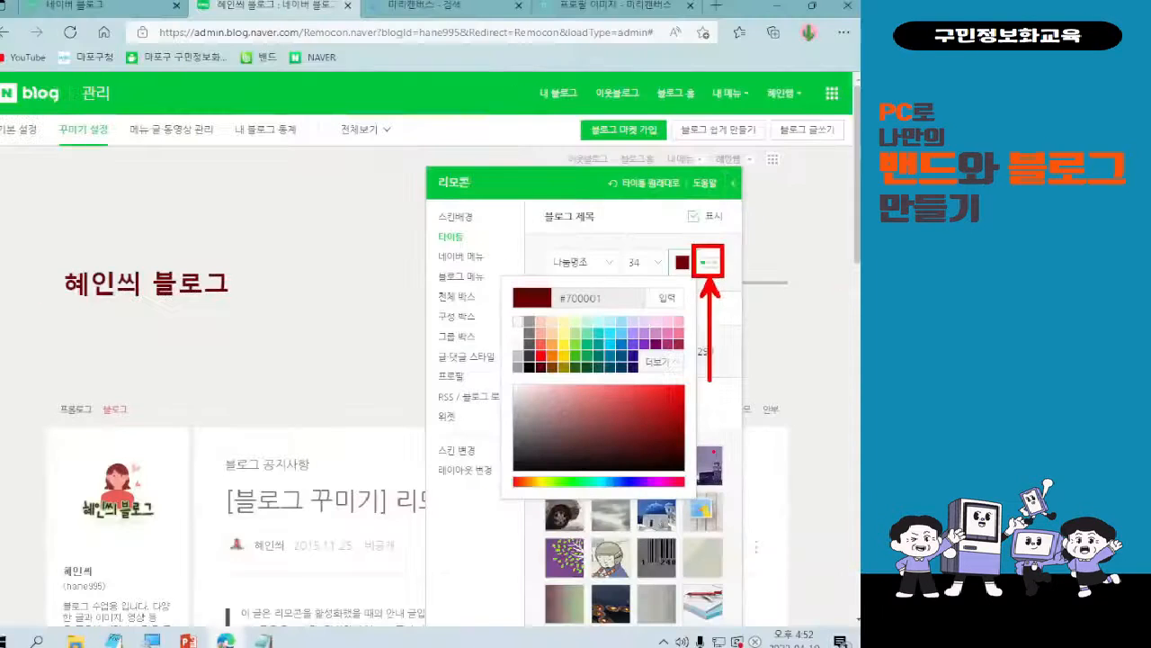
Try the lower-left, upper-left and center positions for the blog title, and place it at the lower right of the title area.
left_click(711, 276)
left_click(707, 267)
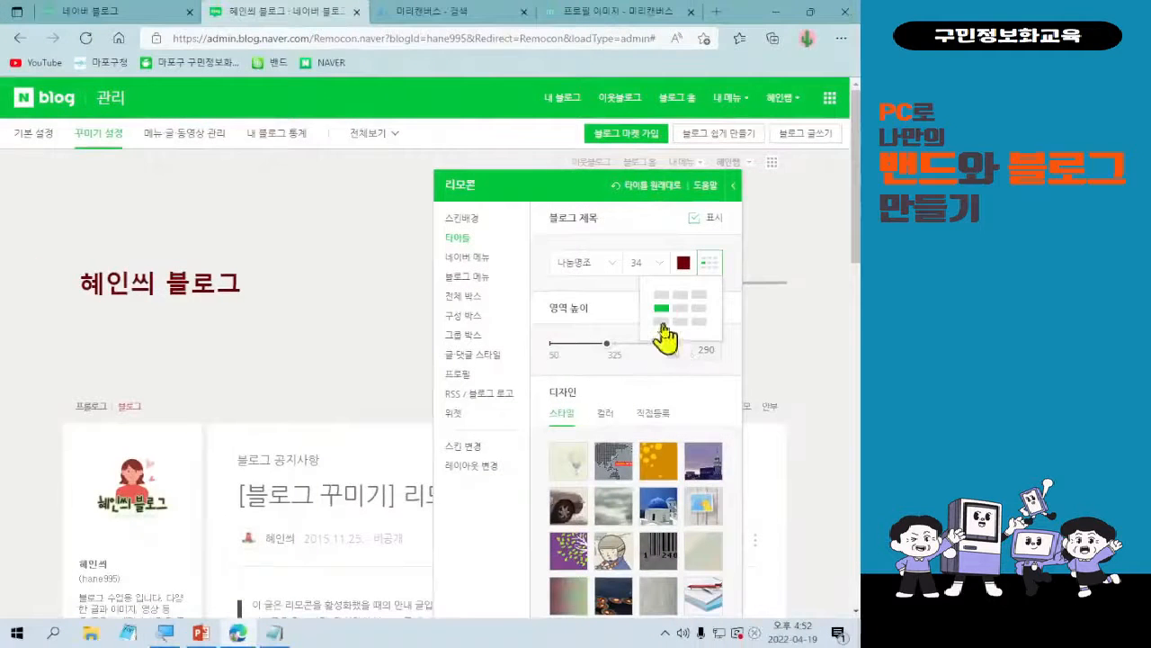
left_click(607, 334)
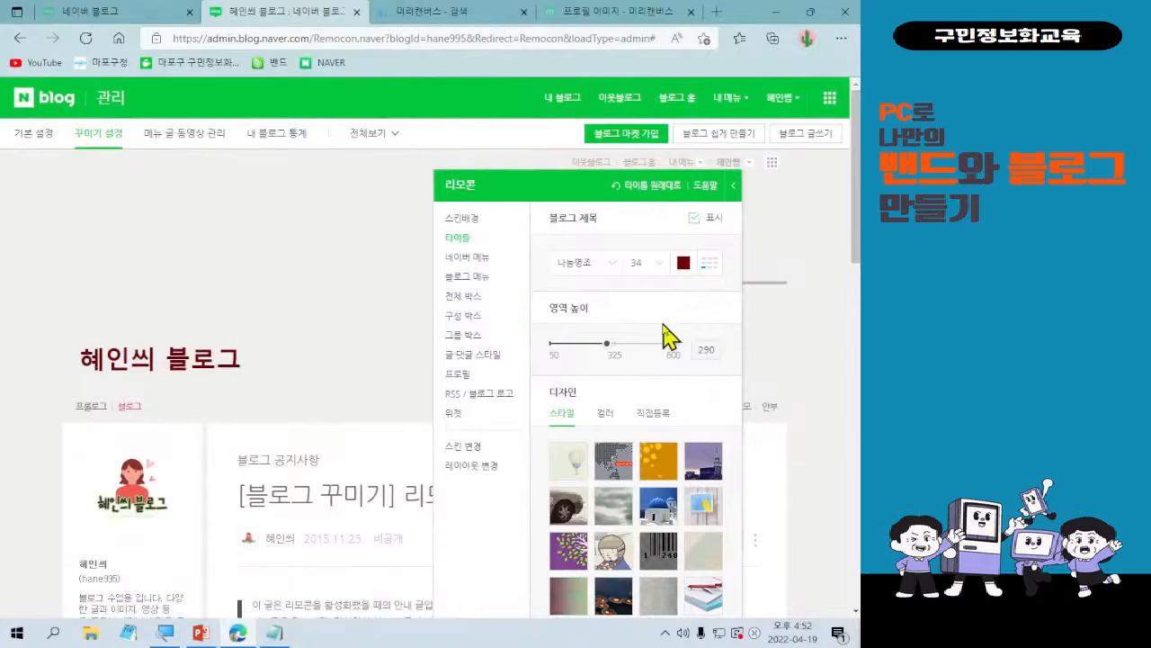
left_click(710, 263)
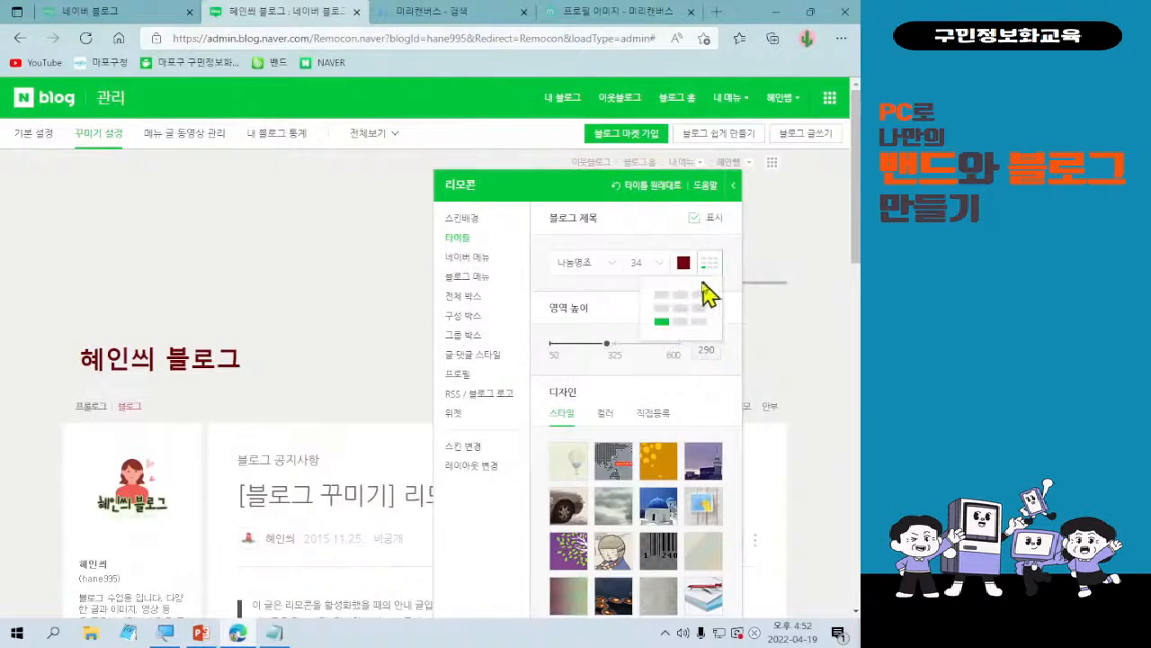
left_click(668, 296)
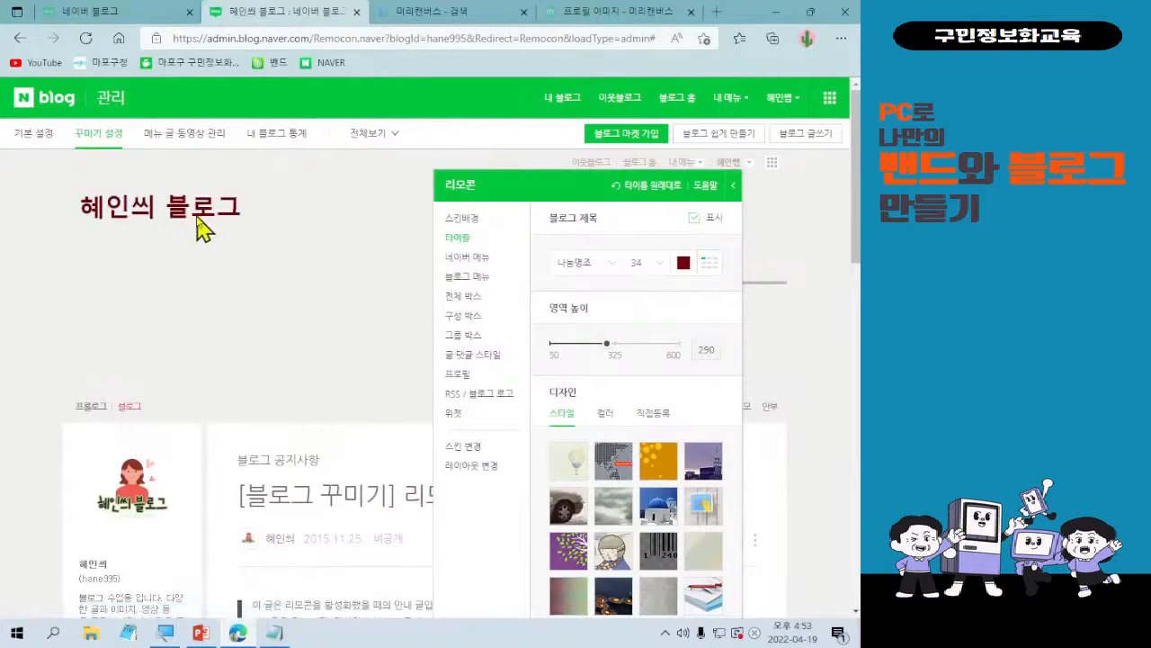
left_click(711, 273)
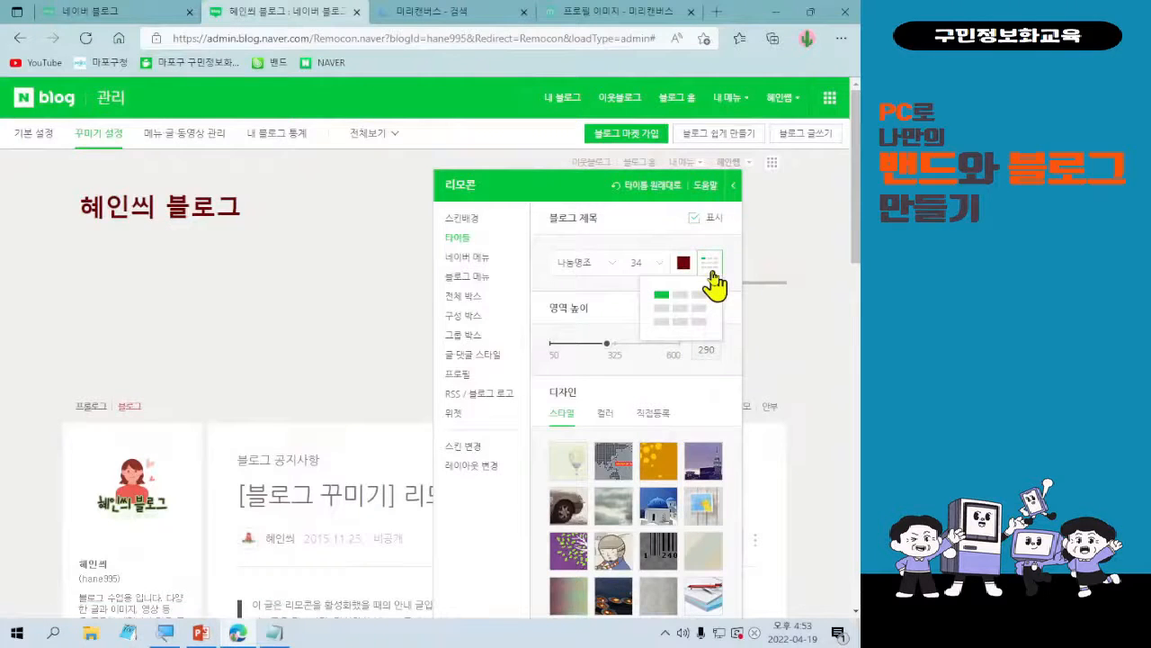
left_click(682, 309)
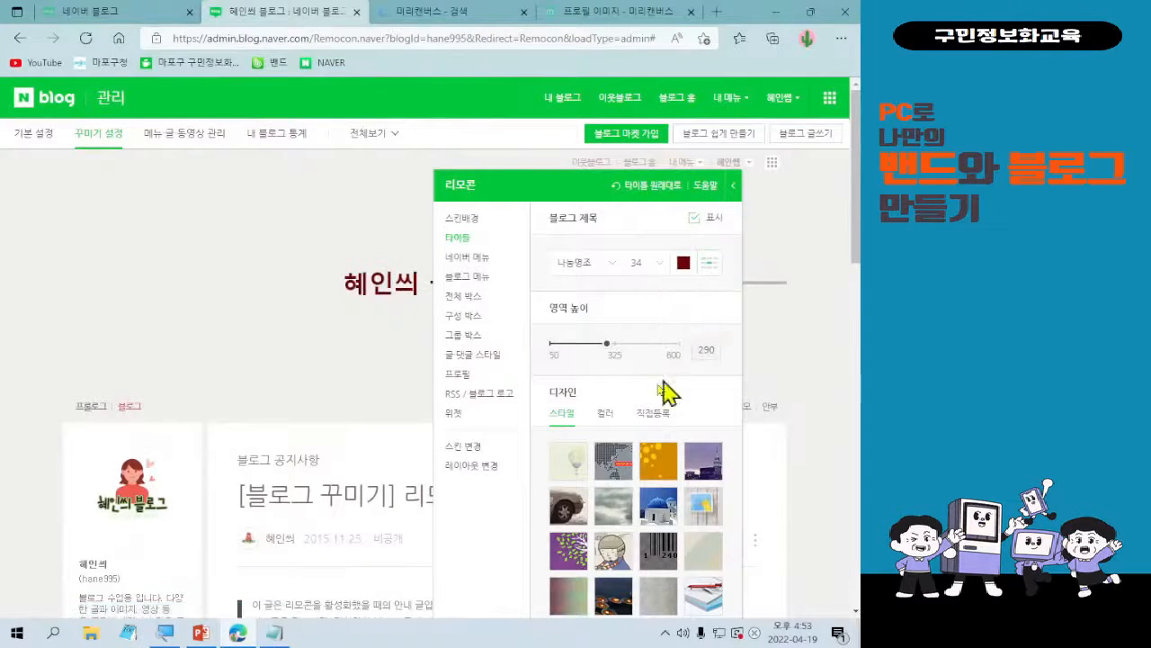
left_click(711, 270)
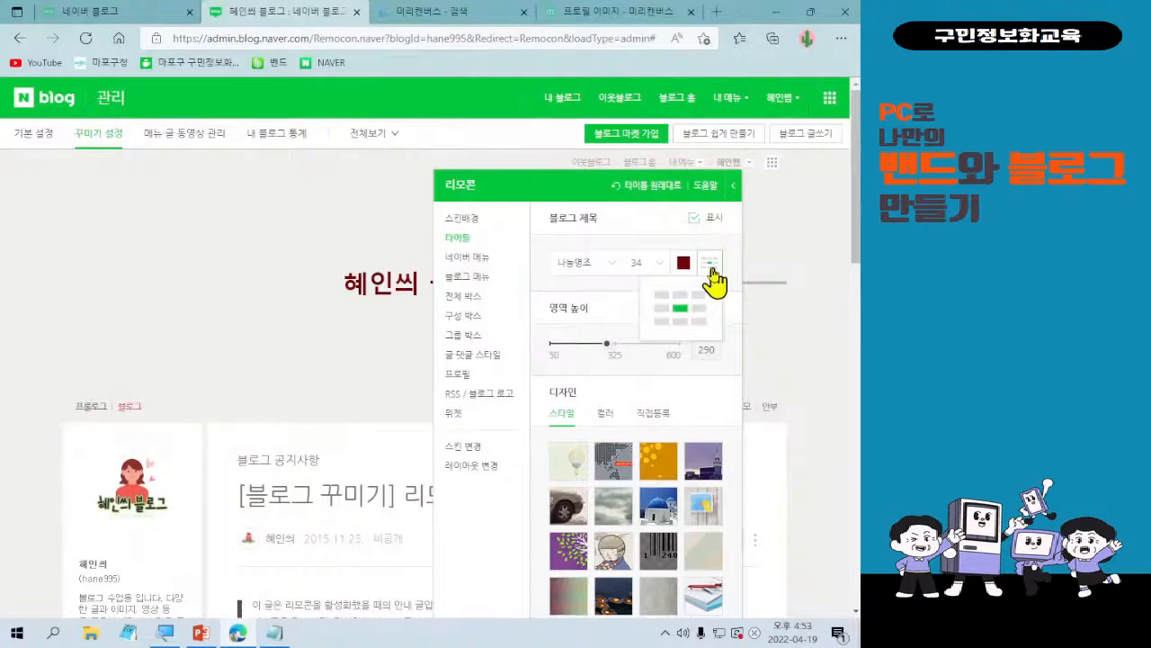
left_click(701, 334)
left_click_drag(621, 192, 491, 197)
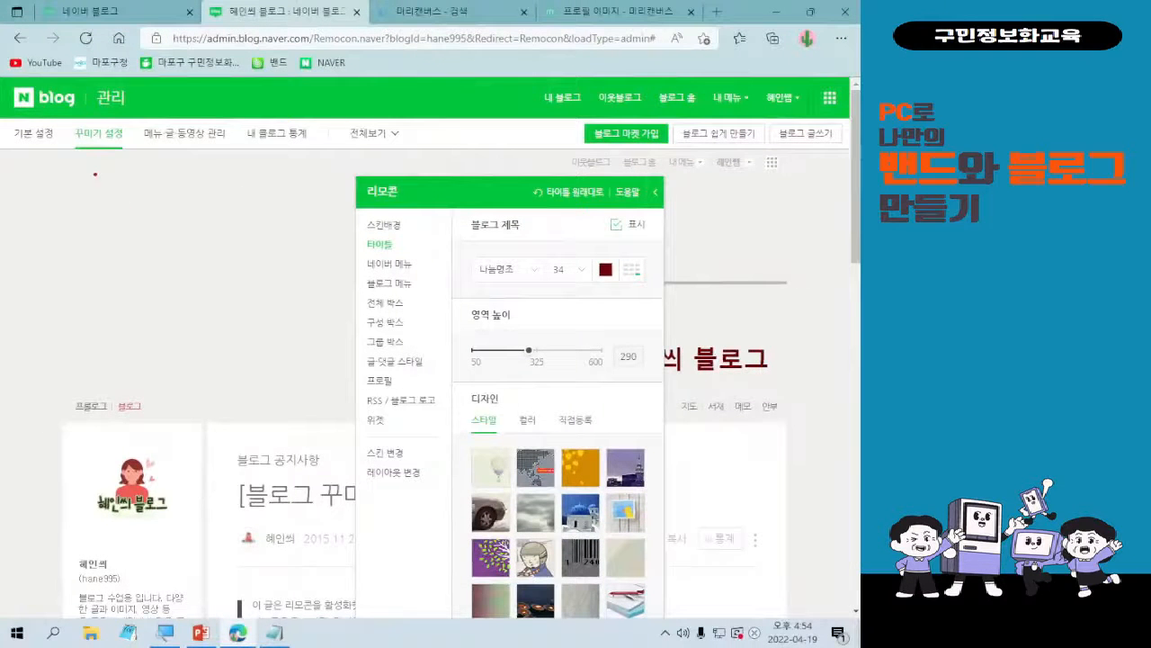
mouse_move(72, 151)
left_mouse_down()
mouse_move(270, 358)
mouse_move(704, 430)
mouse_move(789, 392)
left_mouse_up()
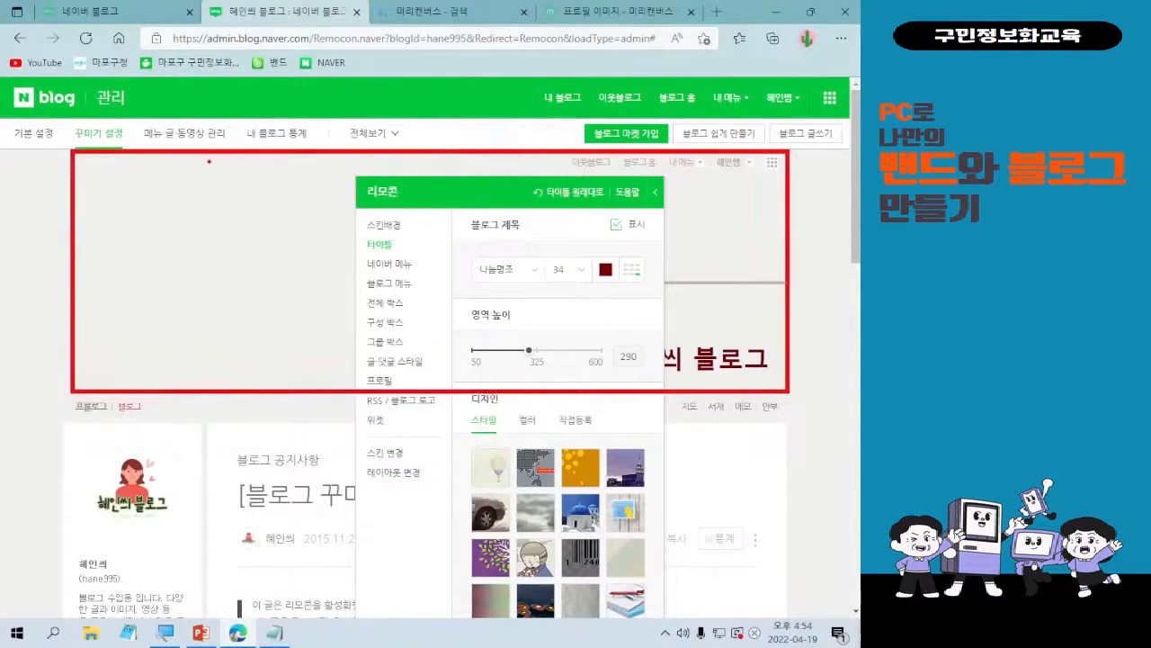
left_click_drag(209, 161, 207, 294)
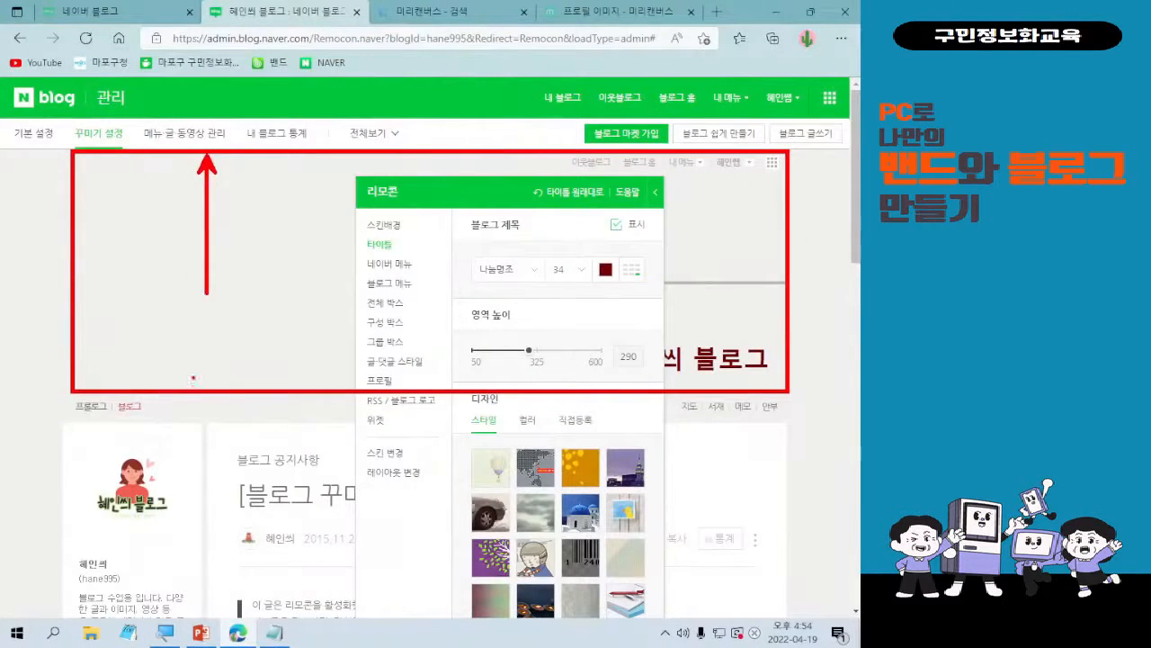
left_click_drag(192, 385, 194, 245)
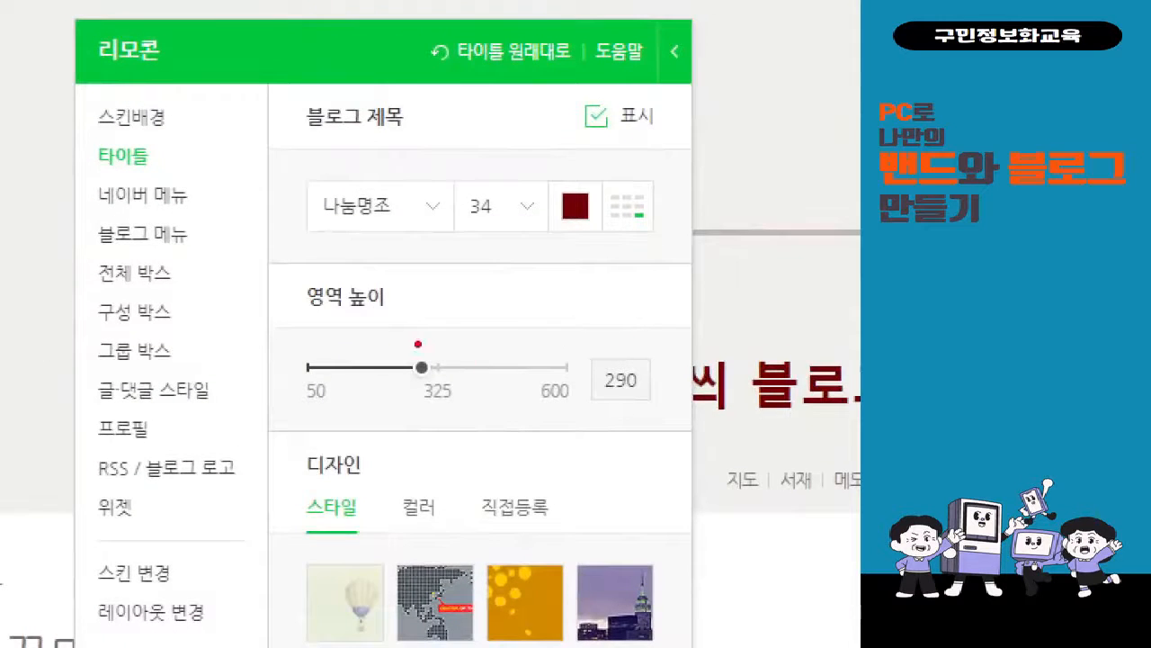
left_click_drag(399, 344, 441, 385)
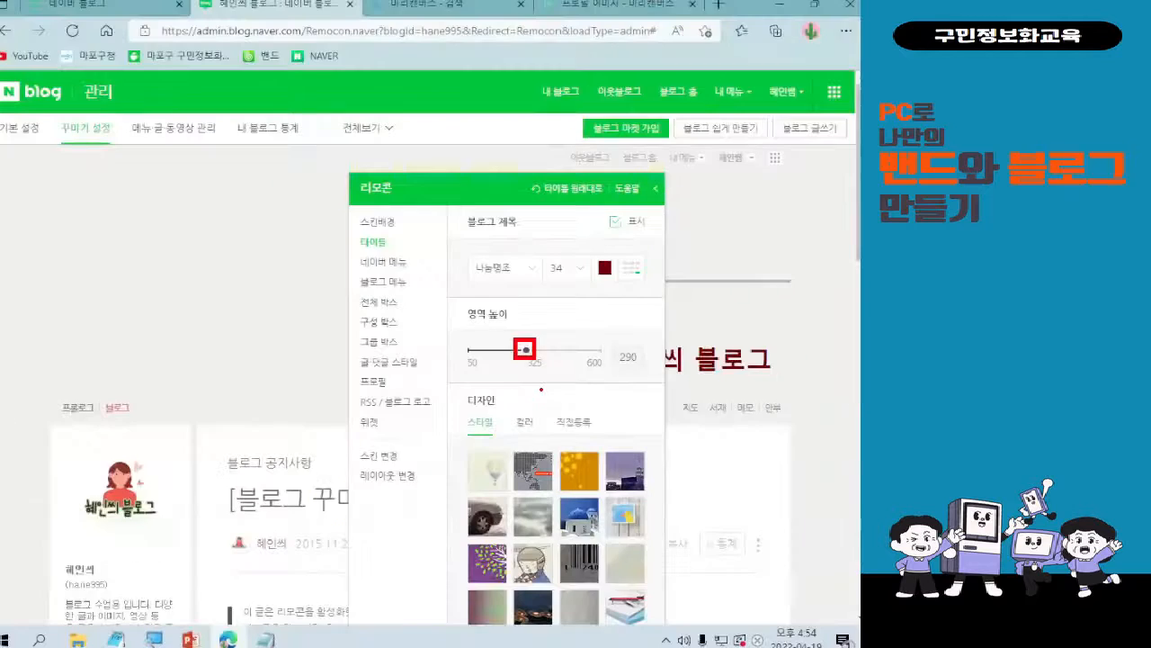
Move the 리모콘 away from the blog title and adjust the title's 영역 높이 to 249.
left_click_drag(527, 352, 513, 351)
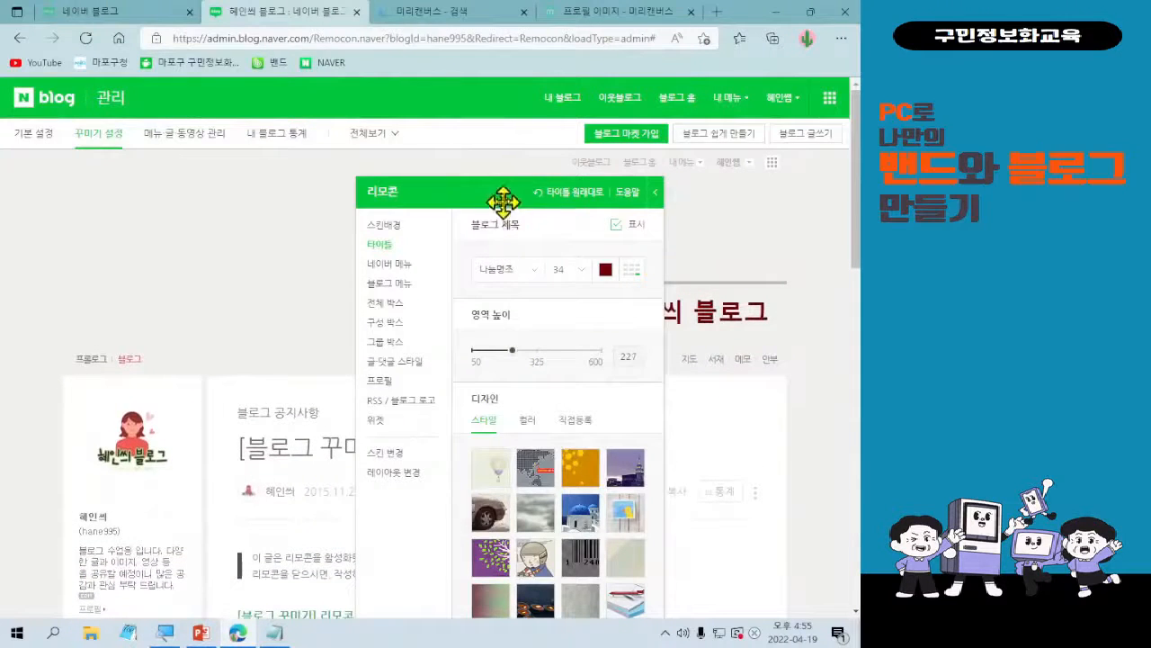
left_click_drag(501, 194, 465, 174)
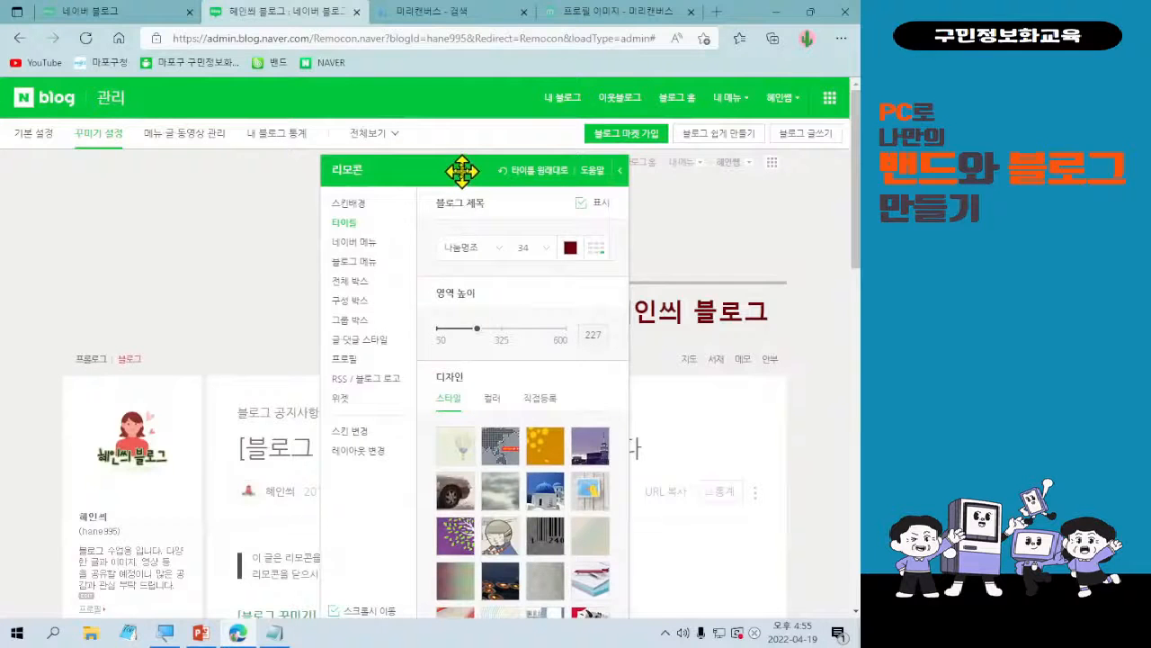
left_click_drag(461, 170, 134, 160)
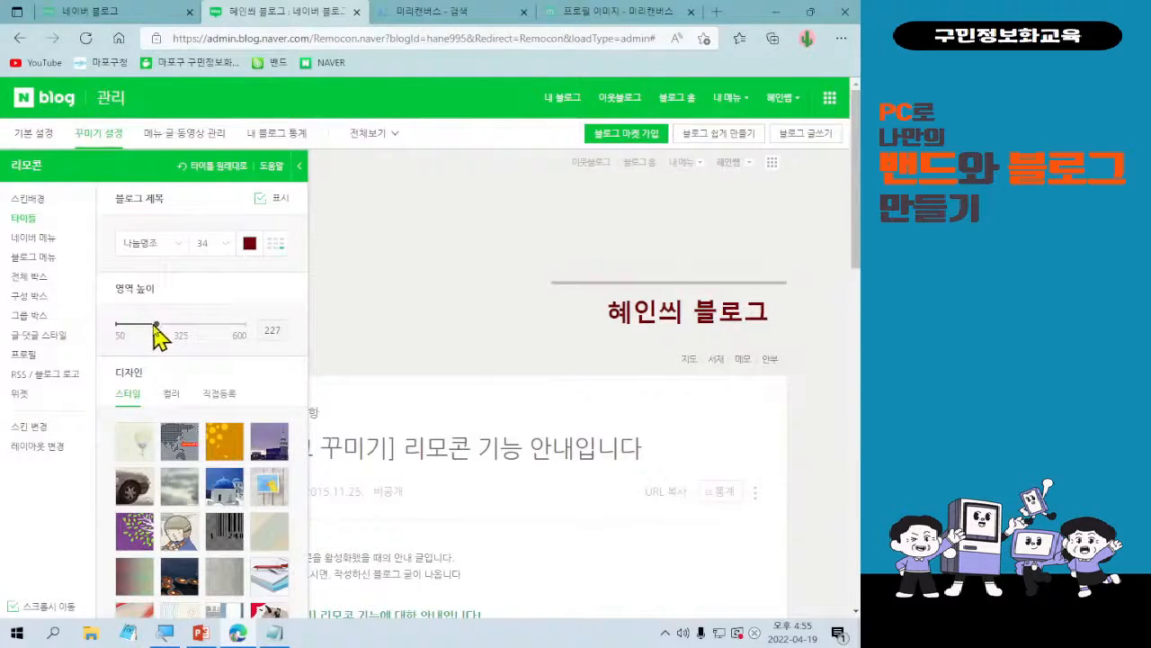
left_click_drag(156, 323, 165, 331)
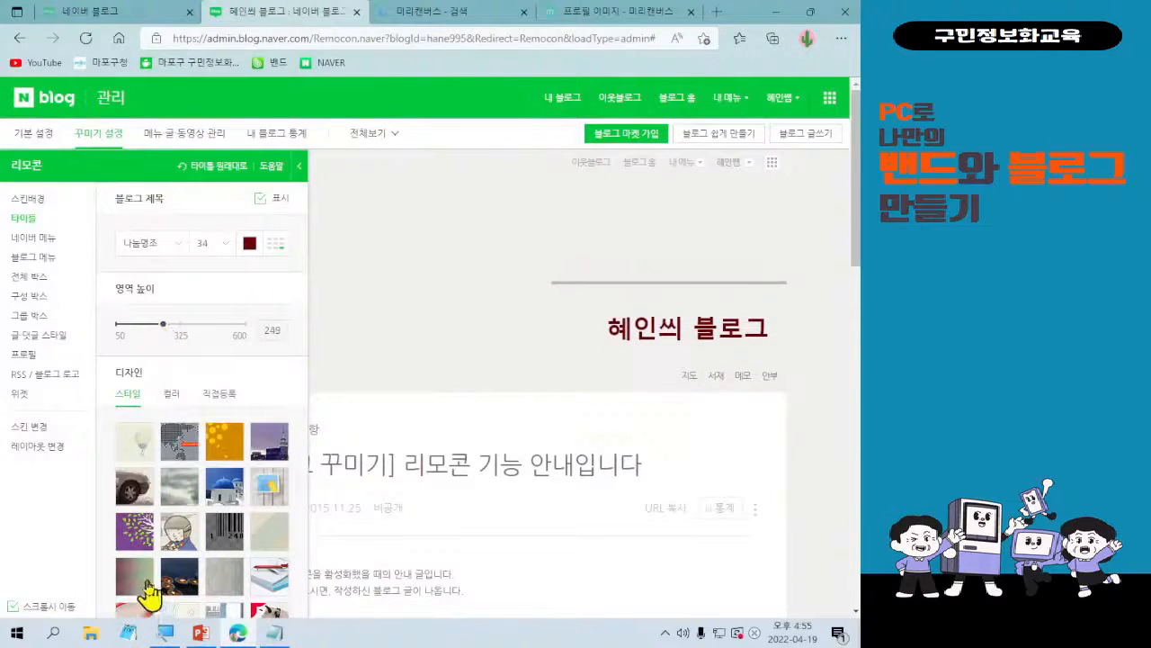
Look through the 스타일 designs for the title area and bring up its 컬러 design options.
scroll(135, 481, "down", 2)
scroll(155, 459, "down", 1)
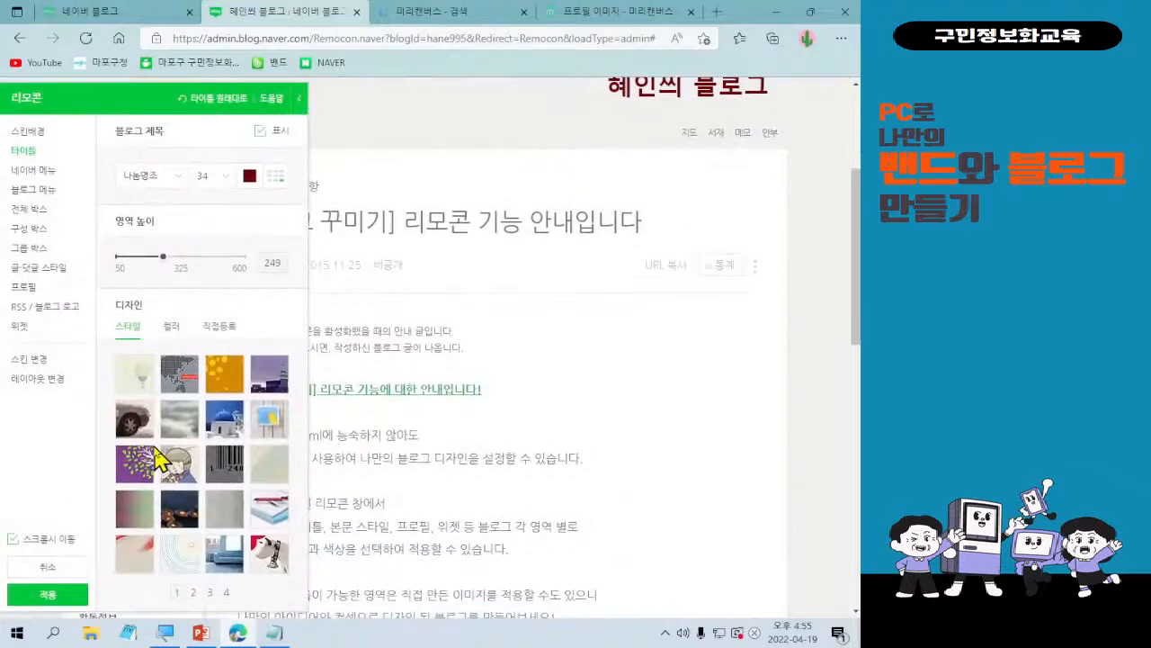
scroll(155, 459, "up", 3)
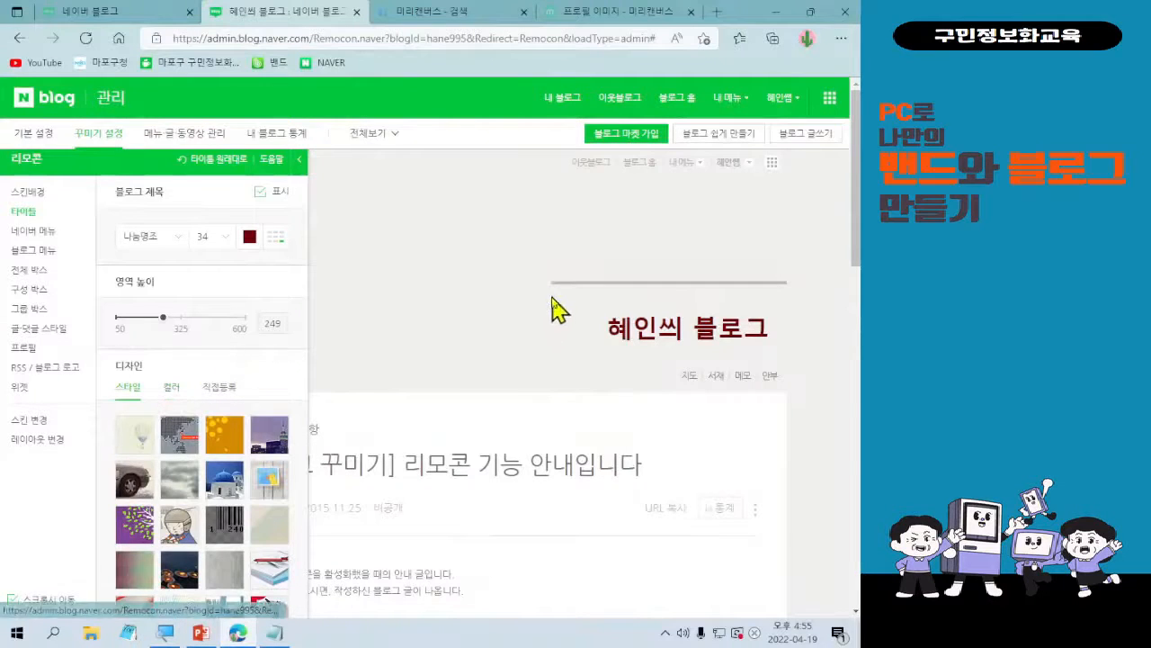
left_click(171, 388)
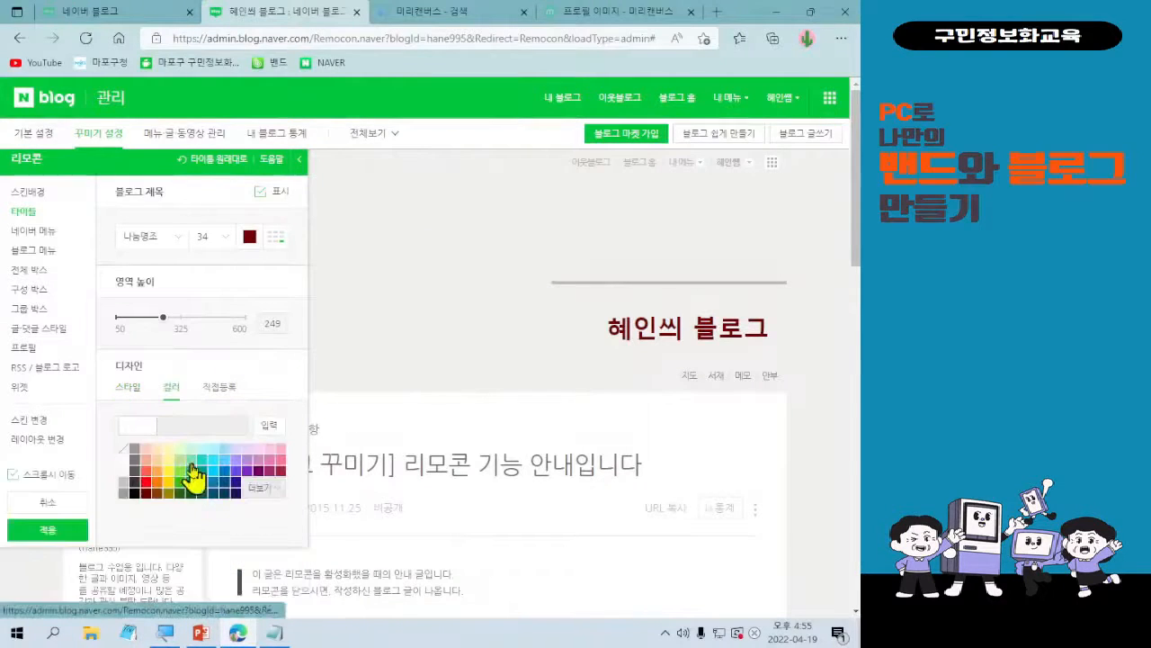
Try the pexels-eberhard-grossgasteiger-572897 image from 다운로드 as the title's 직접등록 background, and remove it again.
left_click(218, 386)
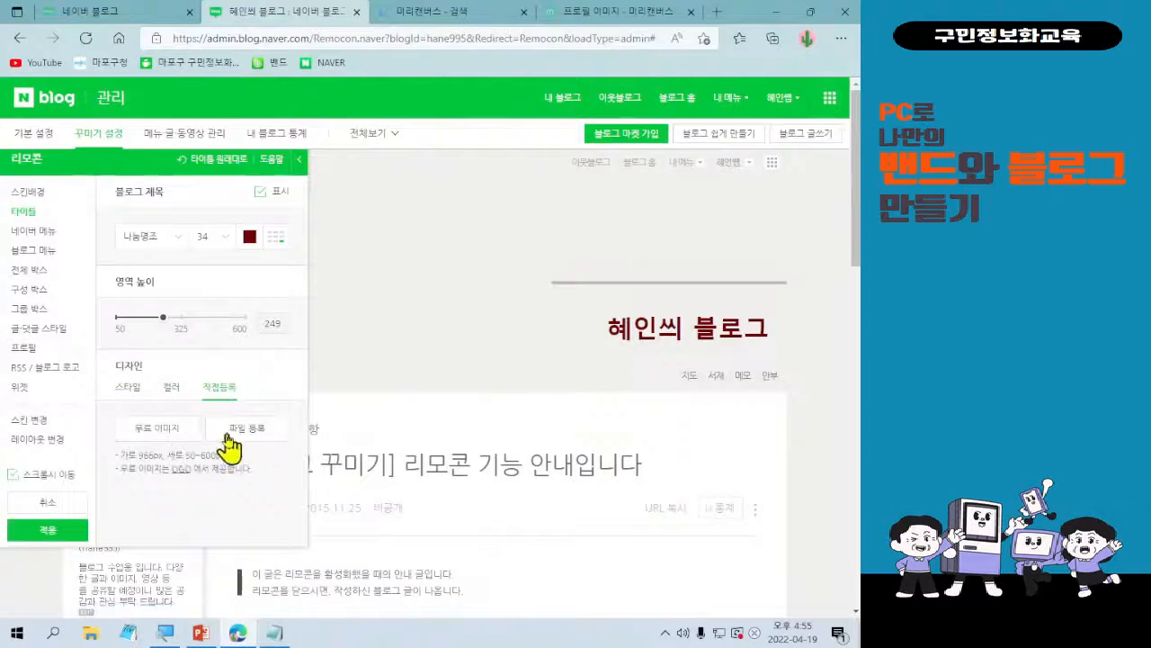
left_click(162, 432)
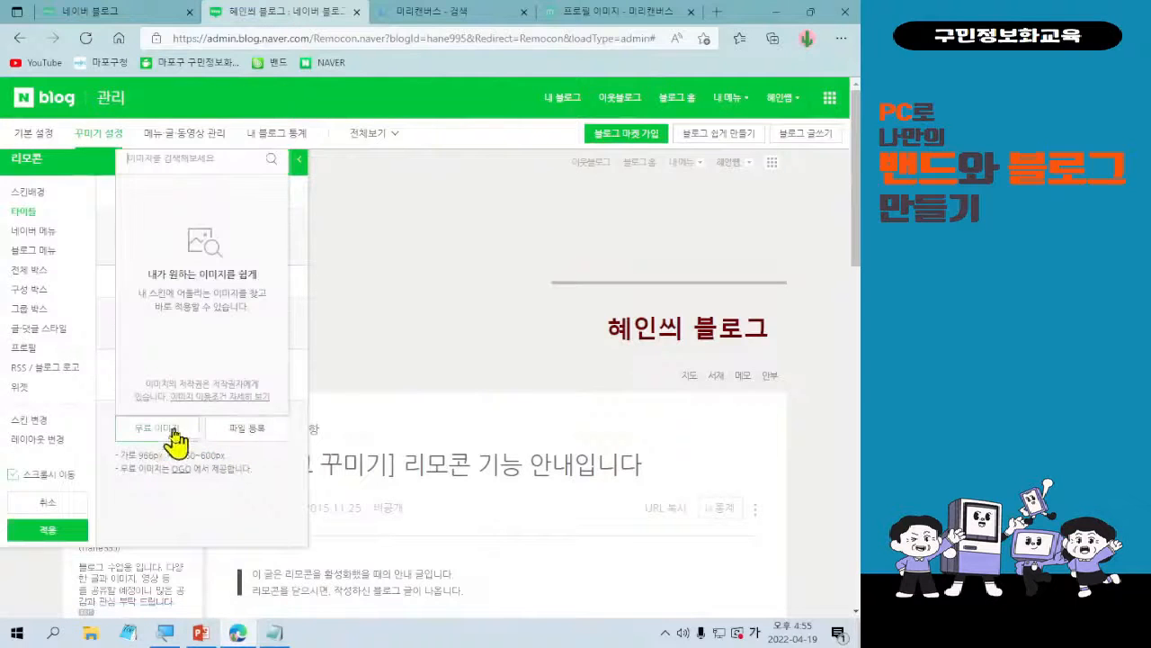
left_click(225, 432)
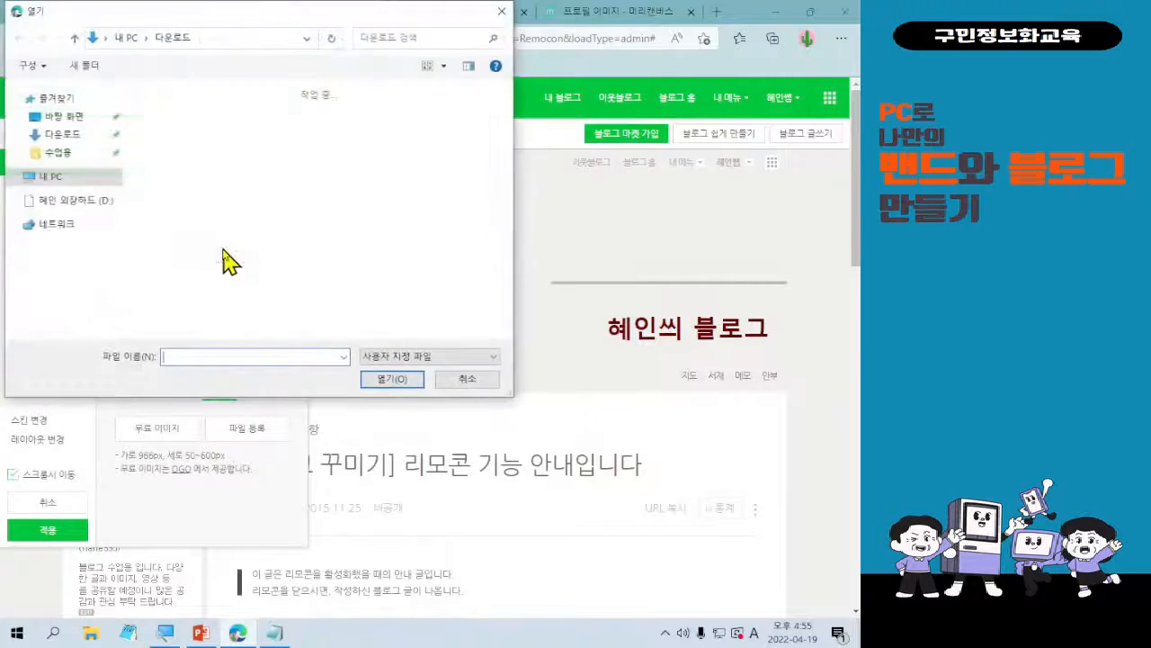
scroll(292, 234, "down", 3)
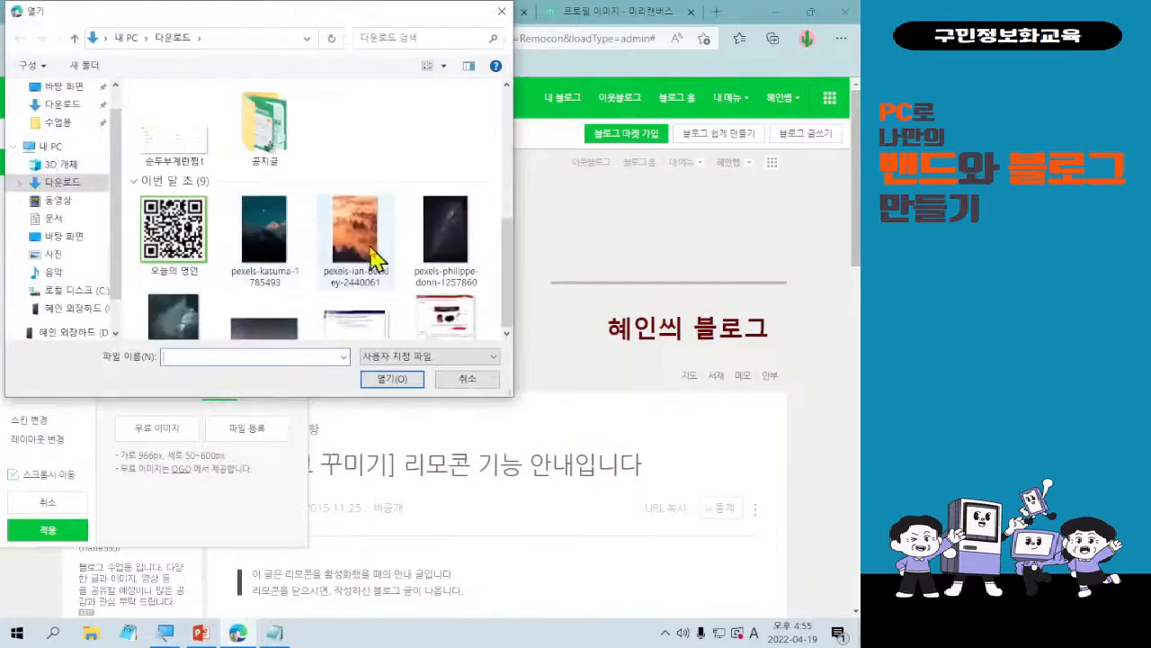
scroll(382, 259, "down", 2)
scroll(396, 258, "up", 1)
scroll(405, 297, "down", 1)
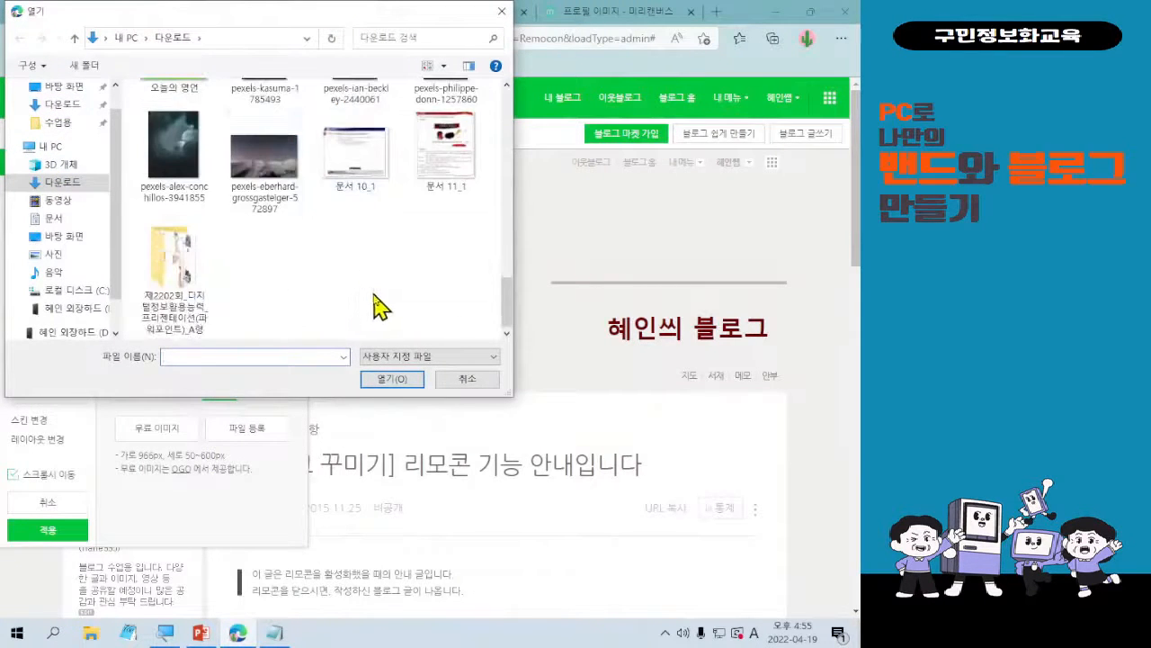
double_click(263, 157)
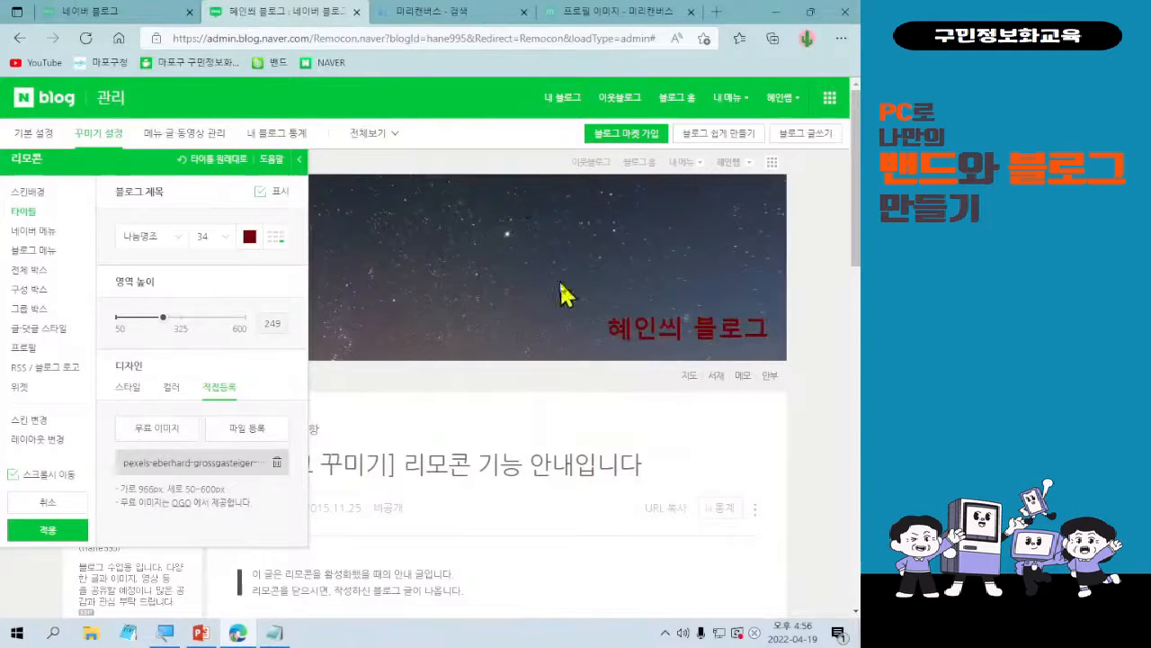
left_click(277, 462)
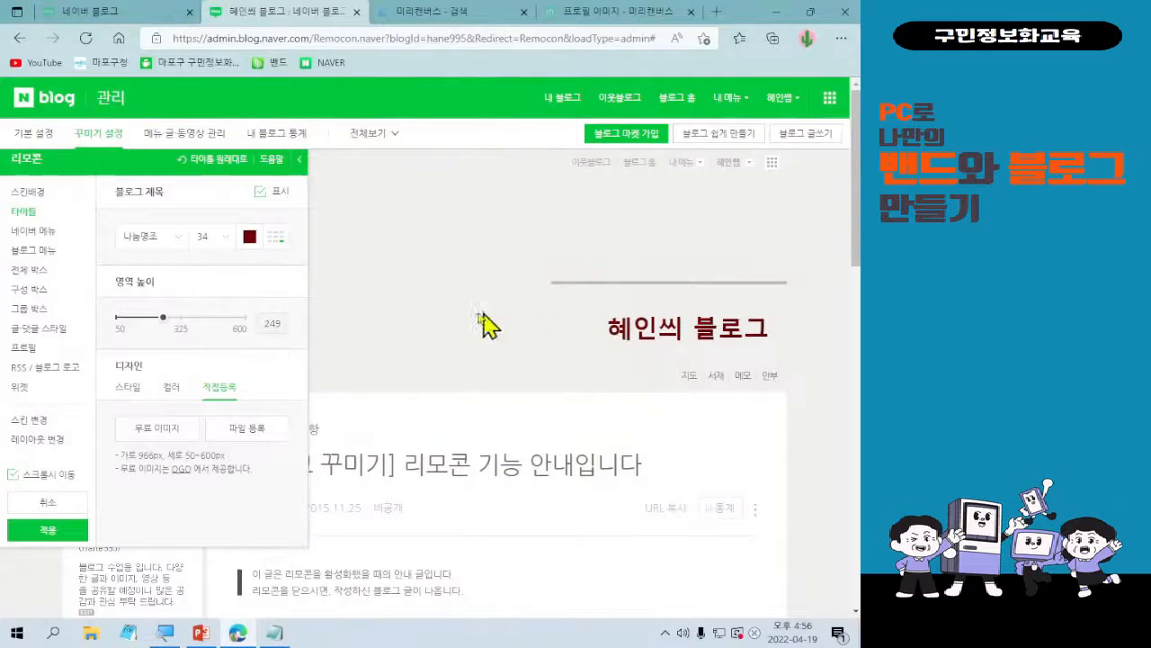
Return to the title's 스타일 designs, then apply the current design and save it to 내가 만든 스킨 as 0419.
left_click(128, 387)
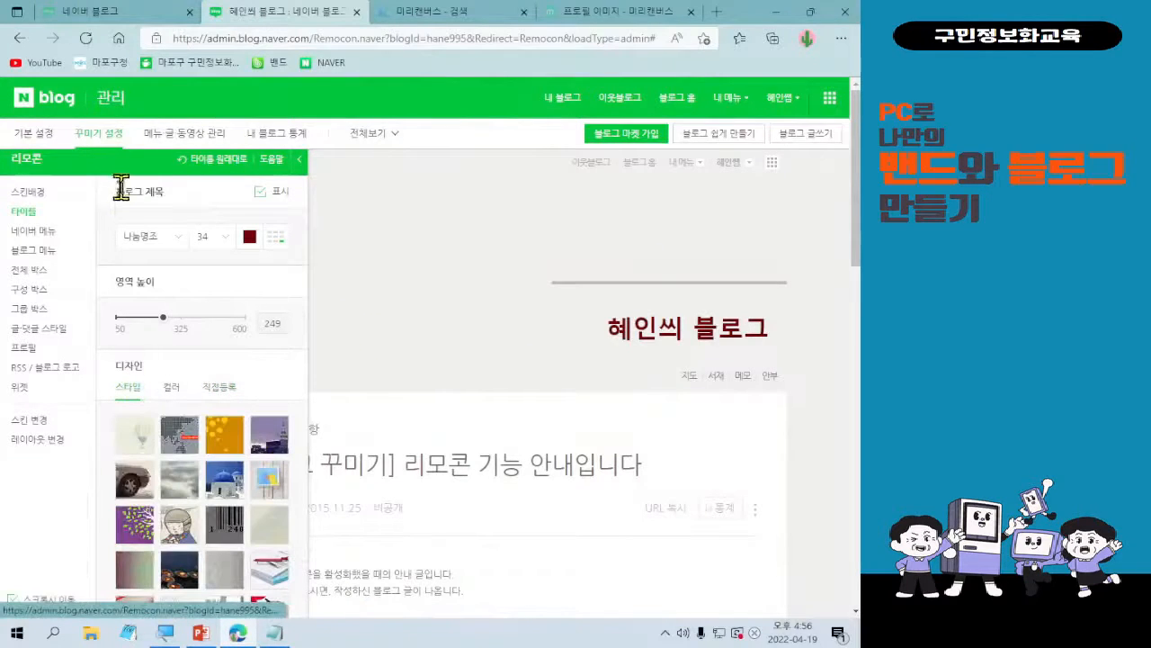
scroll(126, 281, "down", 1)
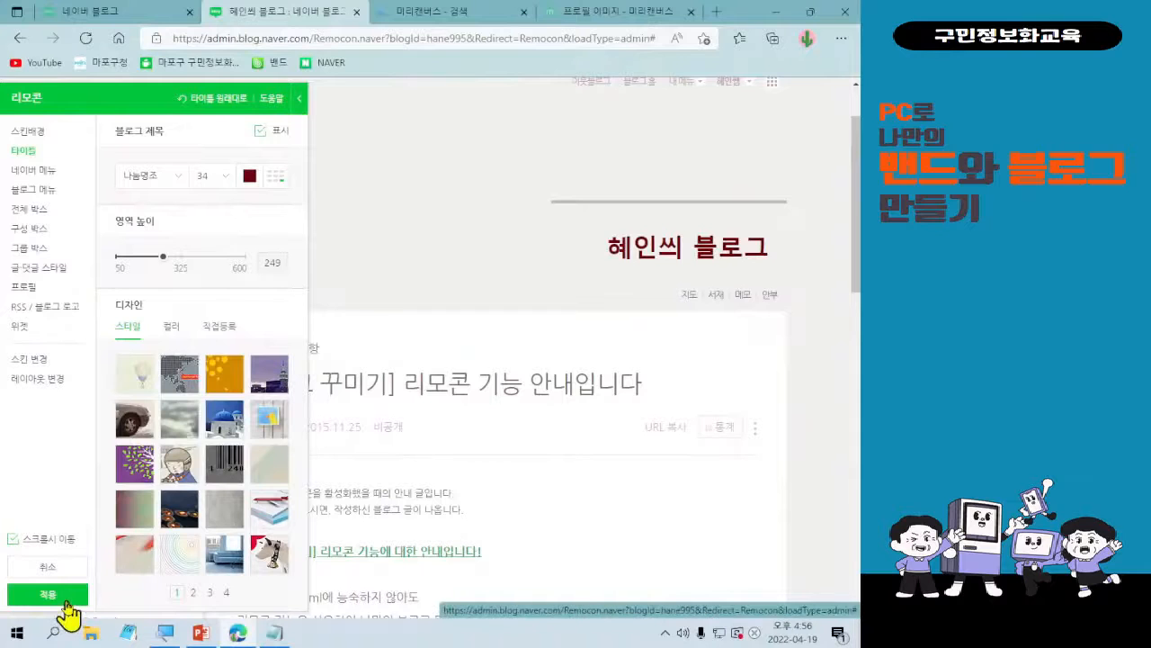
left_click(47, 594)
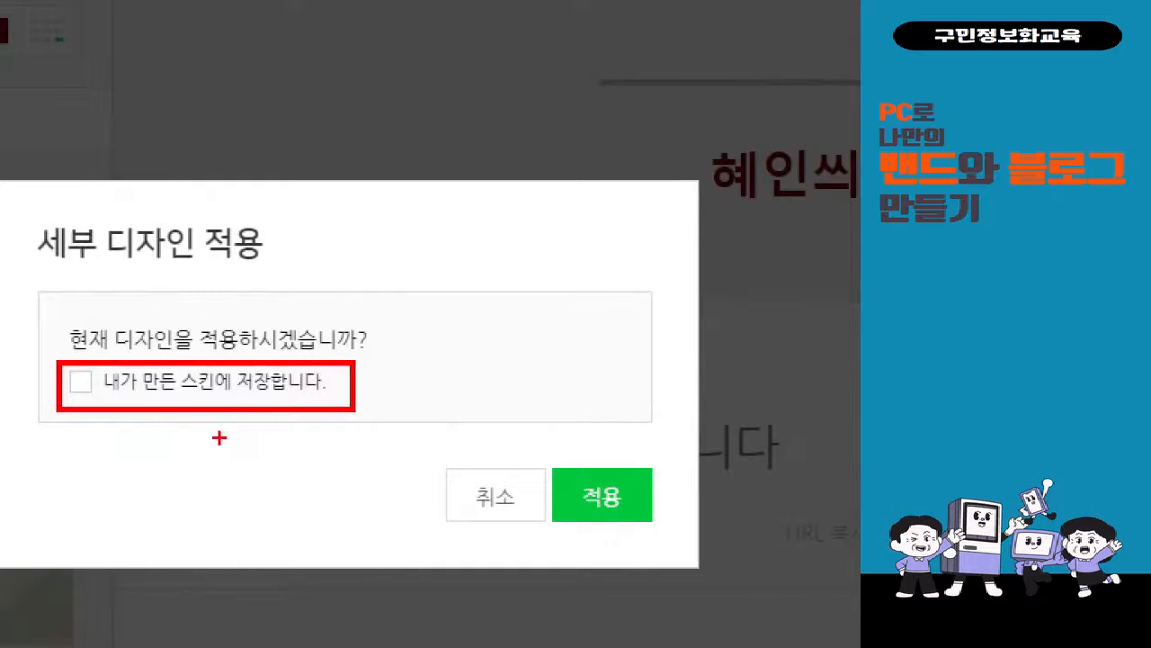
left_click_drag(82, 367, 110, 353)
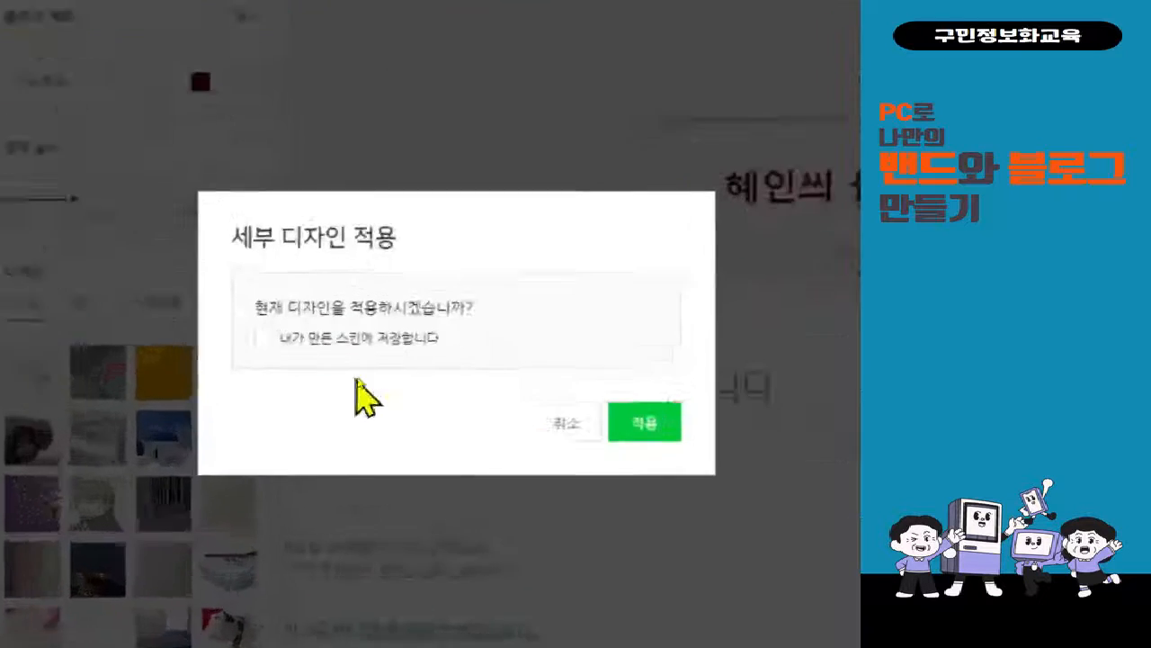
left_click(214, 384)
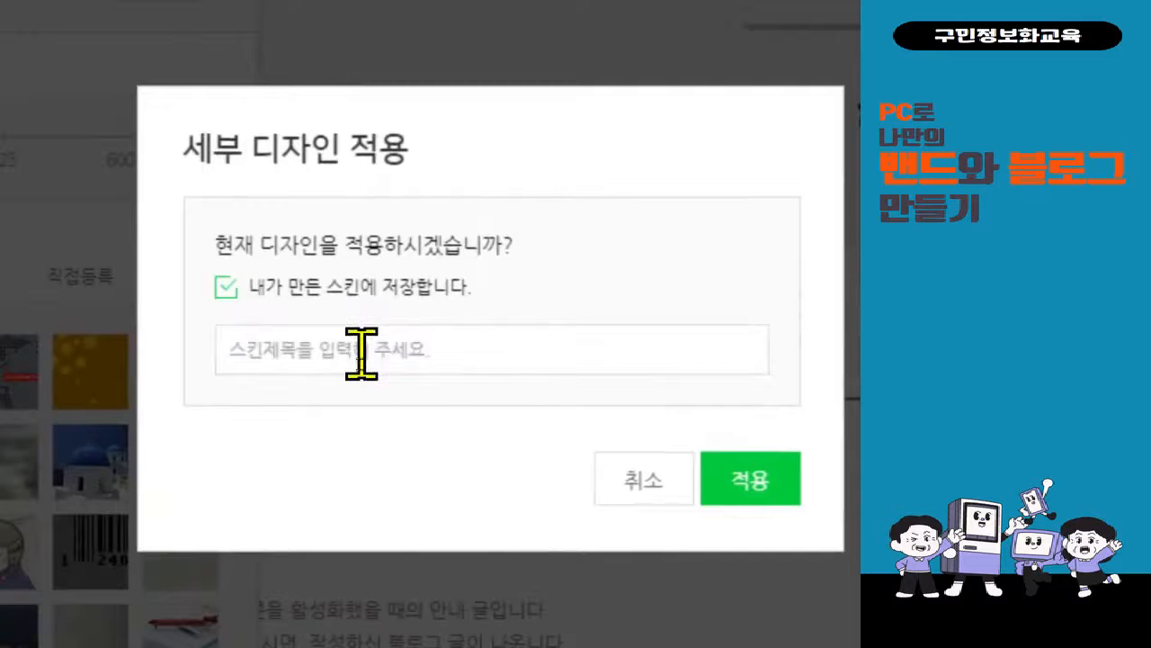
left_click(361, 353)
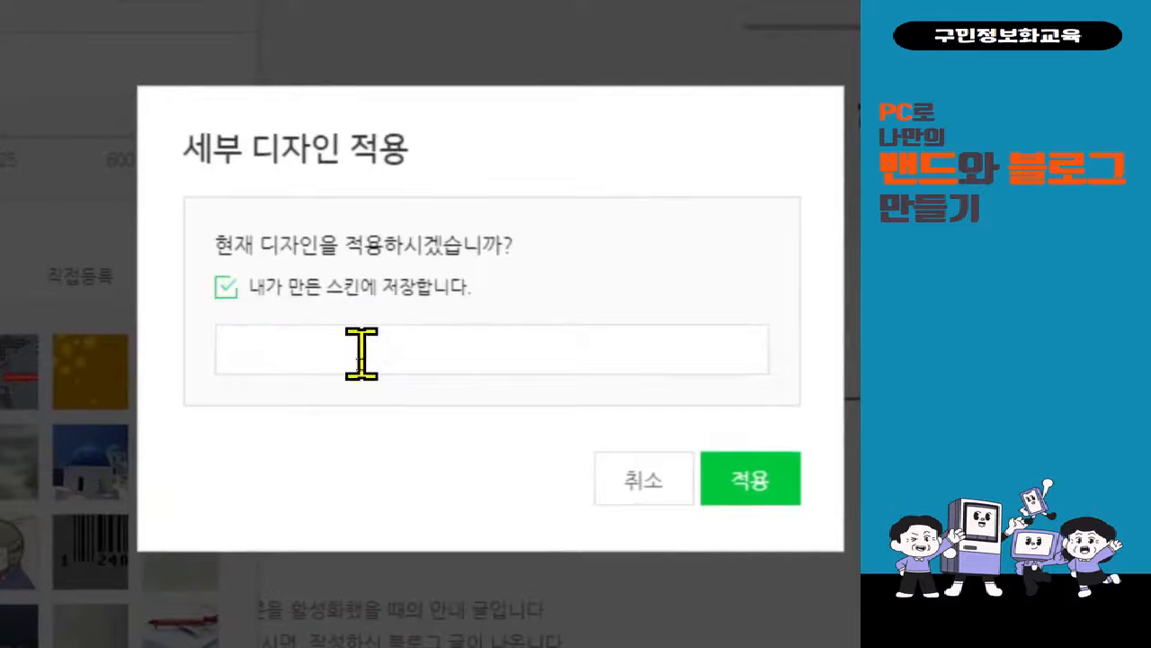
type("0419")
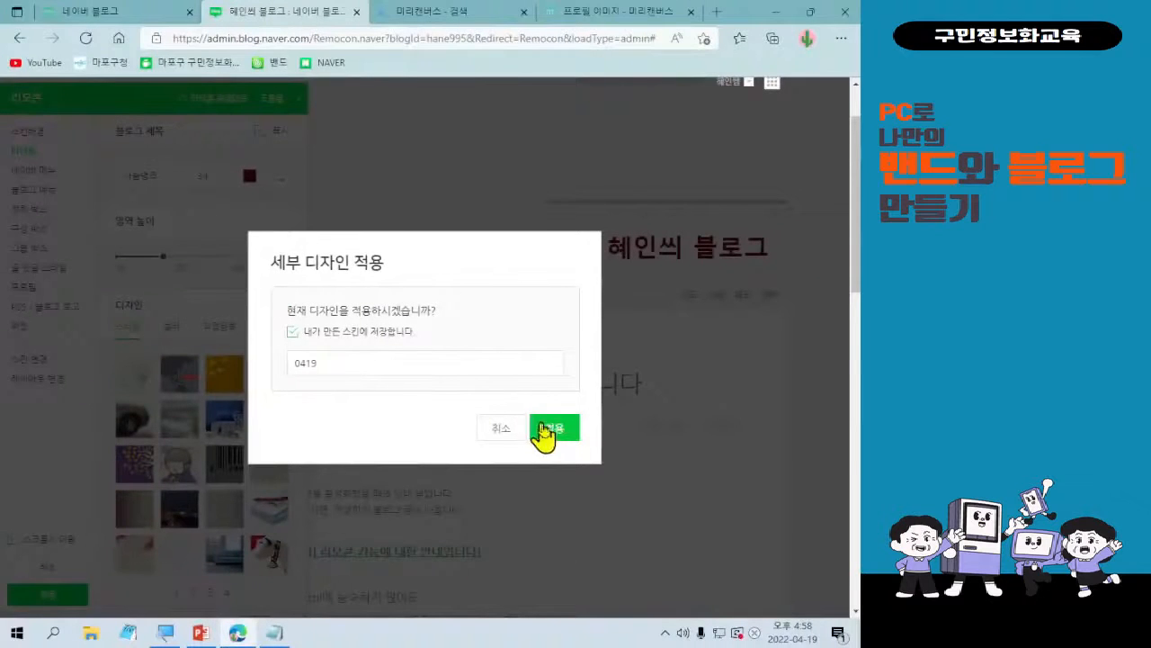
left_click(749, 481)
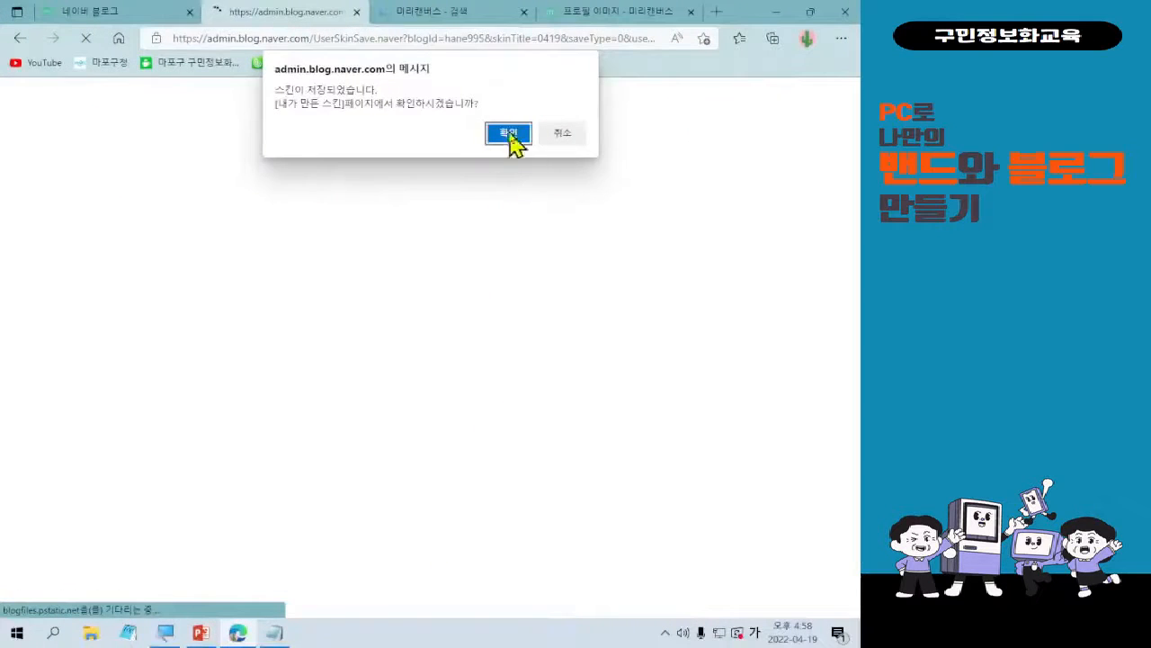
Go to the 내가 만든 스킨 page and check the saved 0419 skin among the custom skins.
left_click(509, 134)
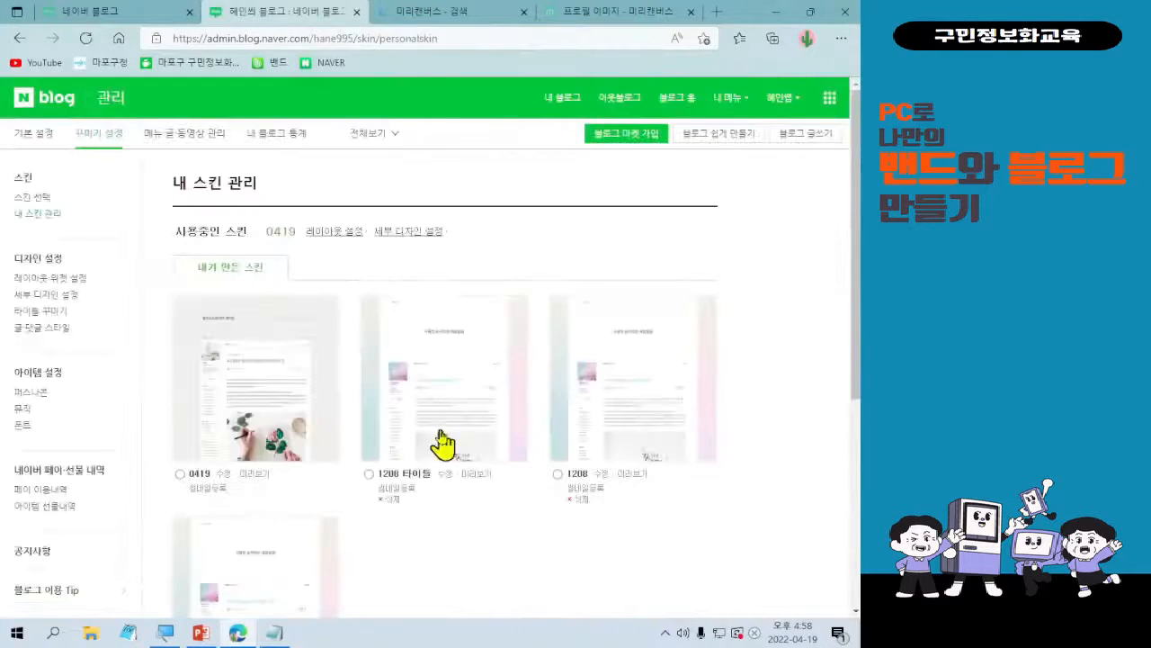
scroll(581, 504, "down", 2)
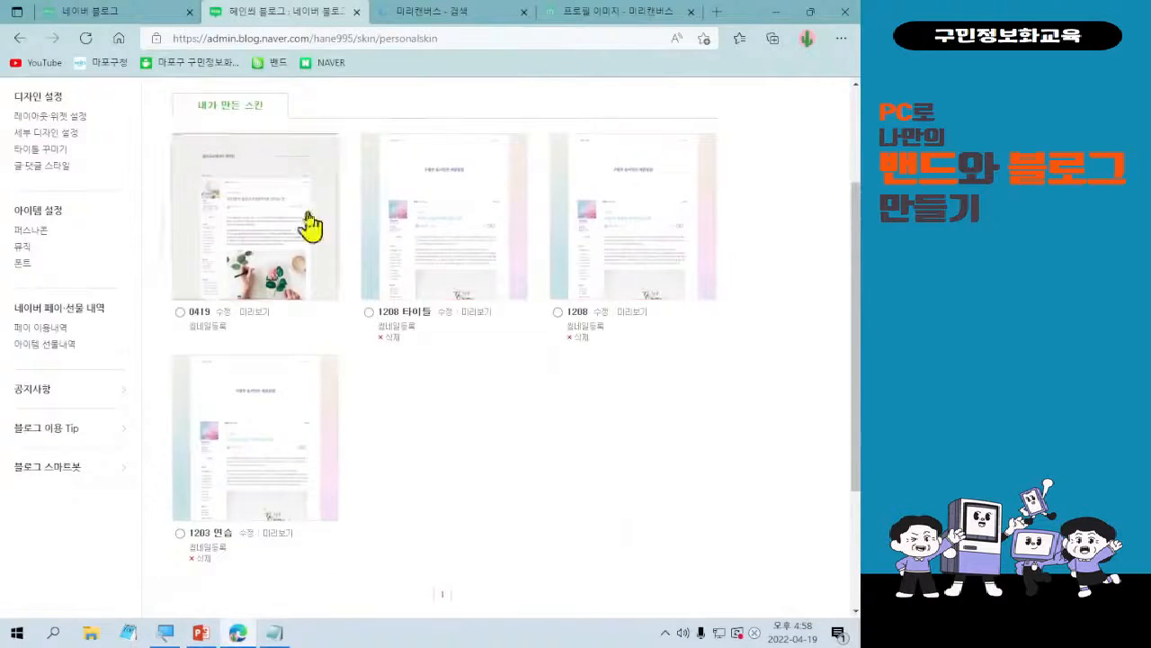
scroll(656, 601, "up", 1)
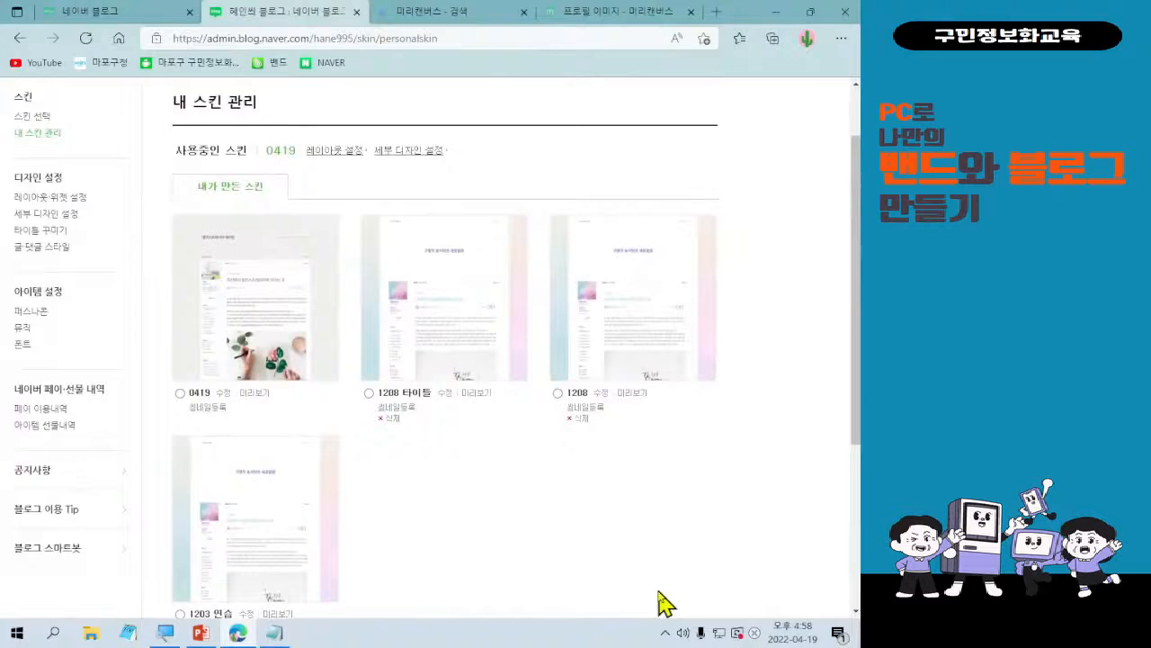
scroll(660, 603, "down", 1)
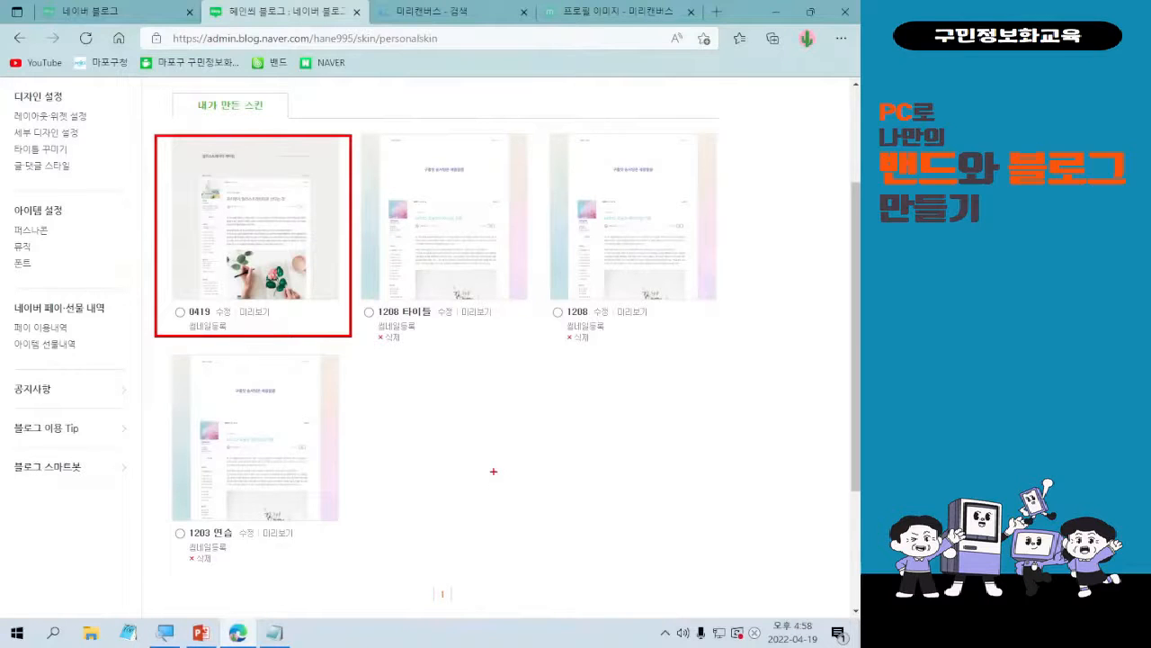
mouse_move(228, 209)
left_mouse_down()
mouse_move(244, 252)
mouse_move(285, 182)
left_mouse_up()
key("Escape")
scroll(536, 538, "up", 3)
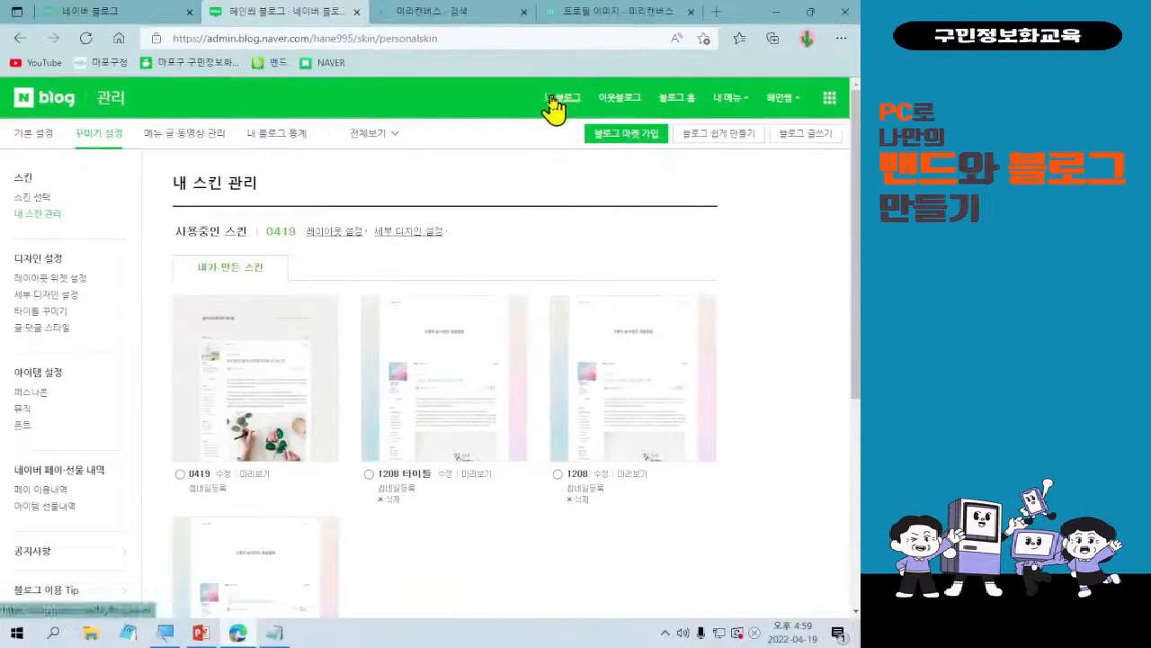
Visit 내 블로그 and review the applied title, profile, widgets and posts.
left_click(261, 197)
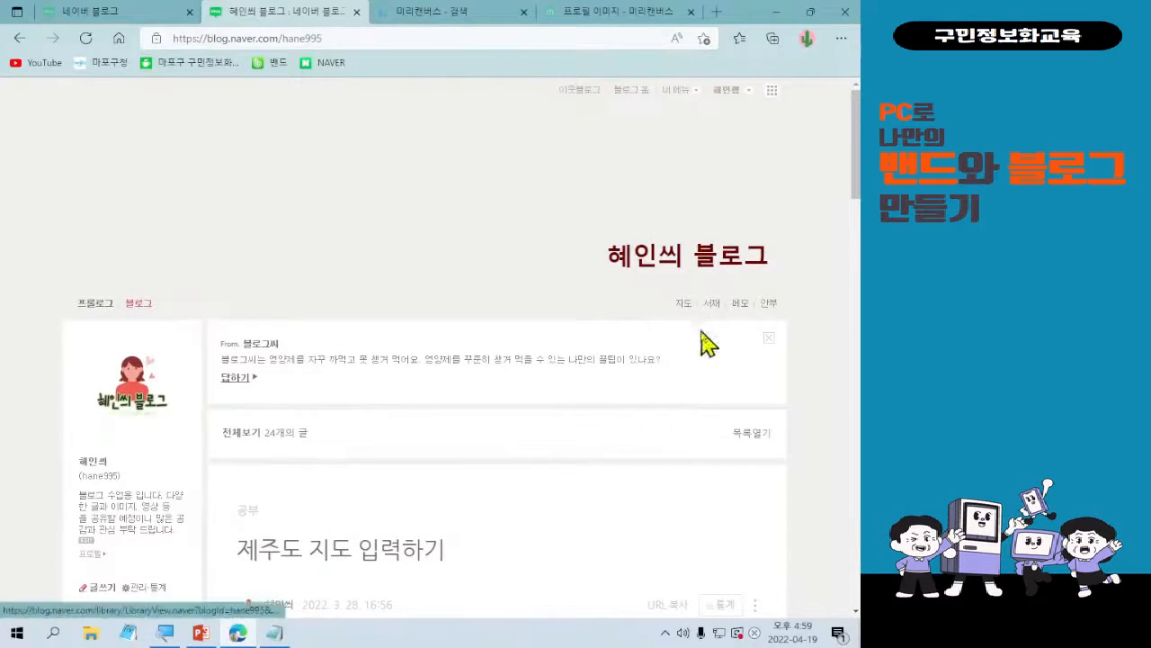
scroll(656, 437, "down", 5)
scroll(656, 428, "up", 2)
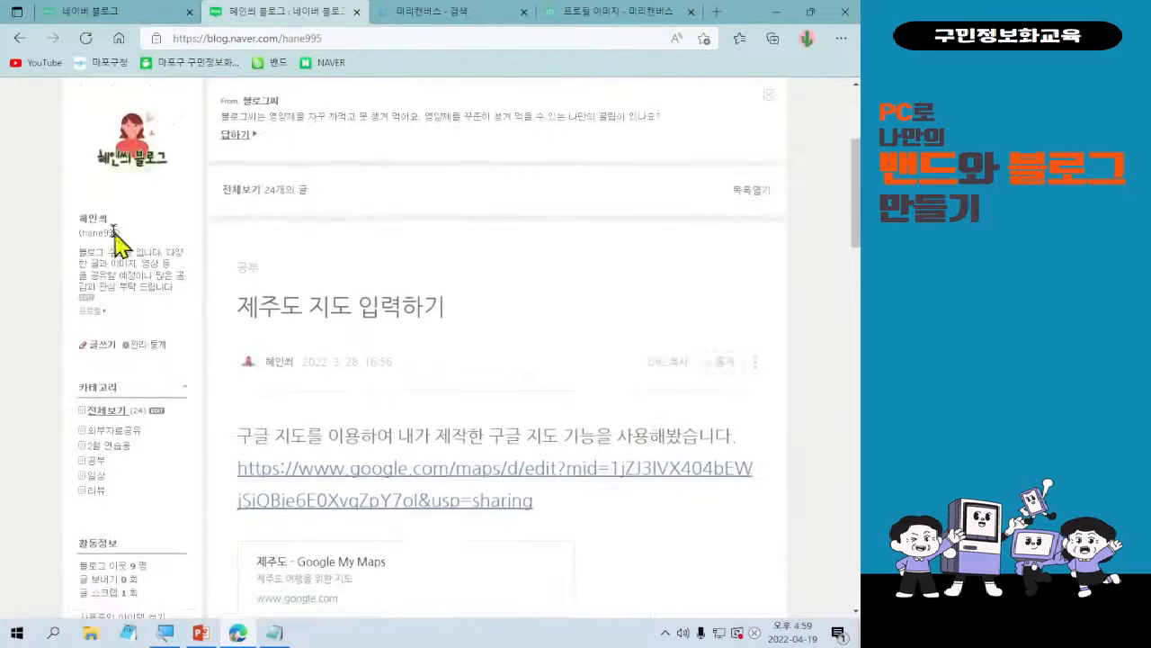
scroll(329, 457, "down", 4)
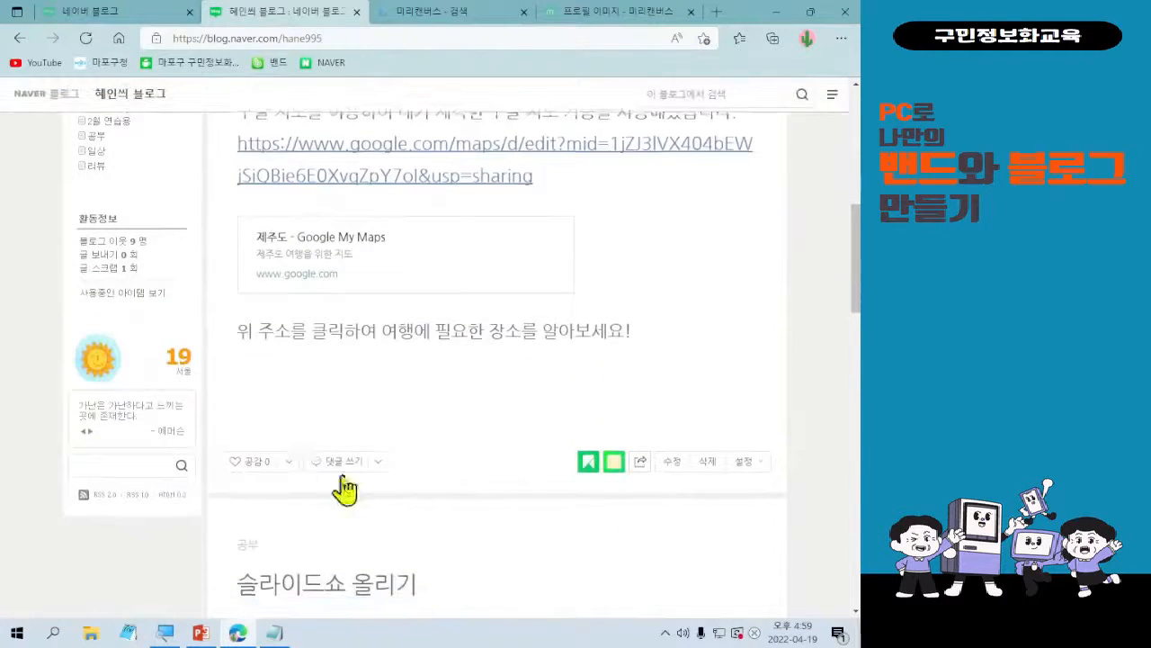
scroll(347, 490, "down", 12)
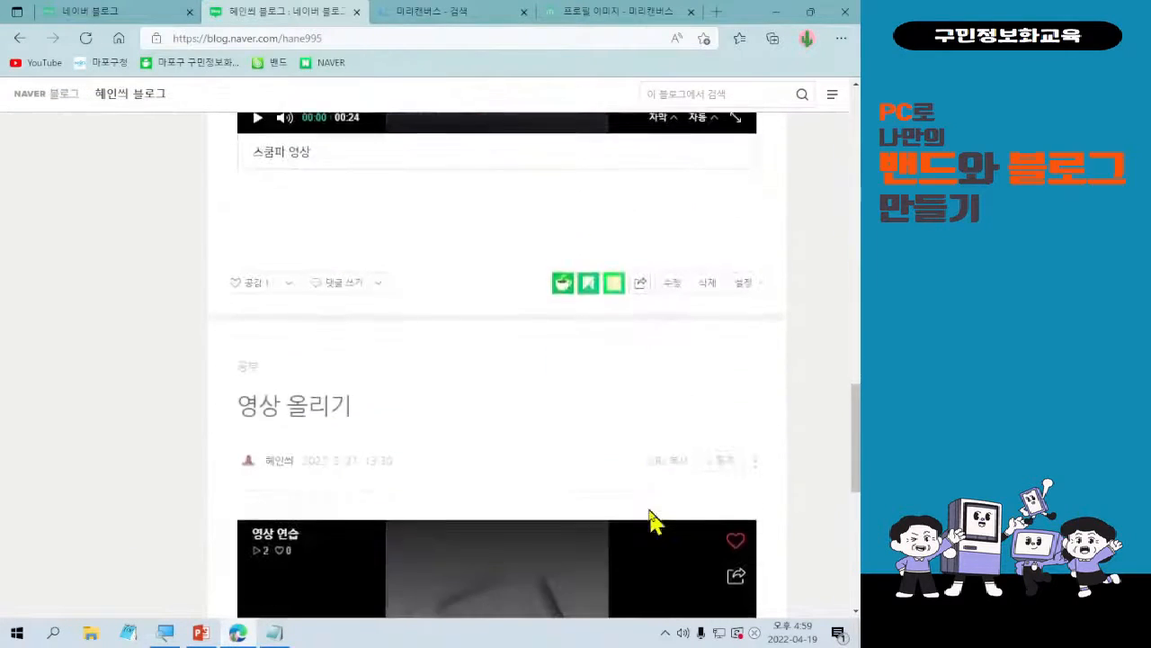
scroll(655, 522, "down", 7)
scroll(659, 520, "up", 7)
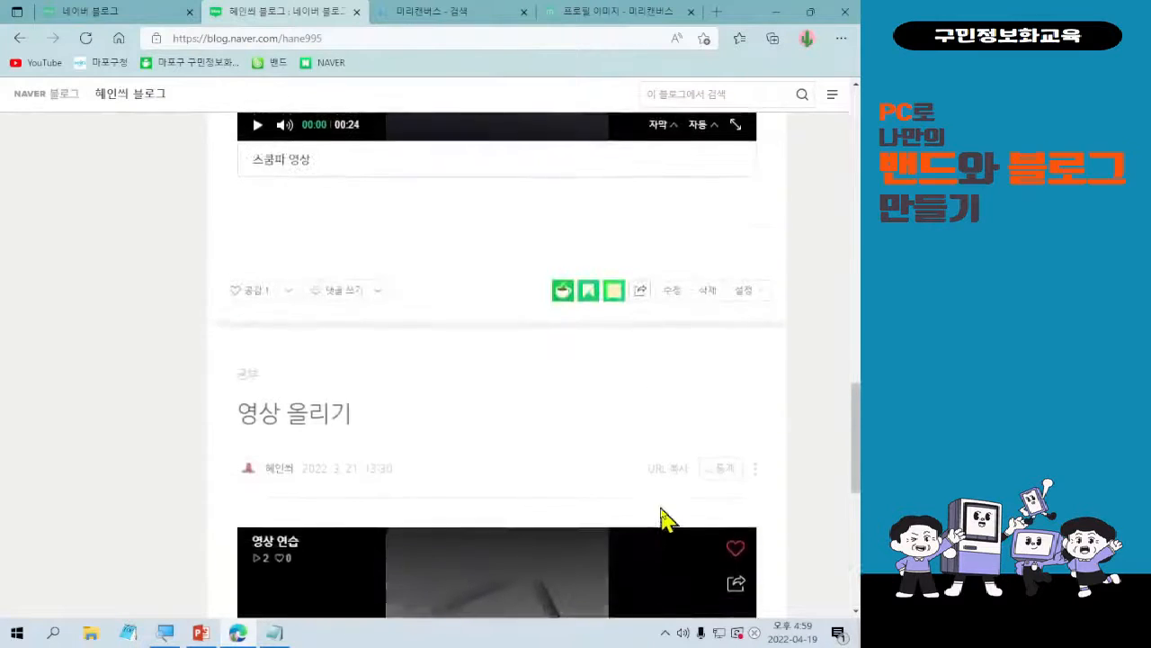
scroll(662, 519, "up", 3)
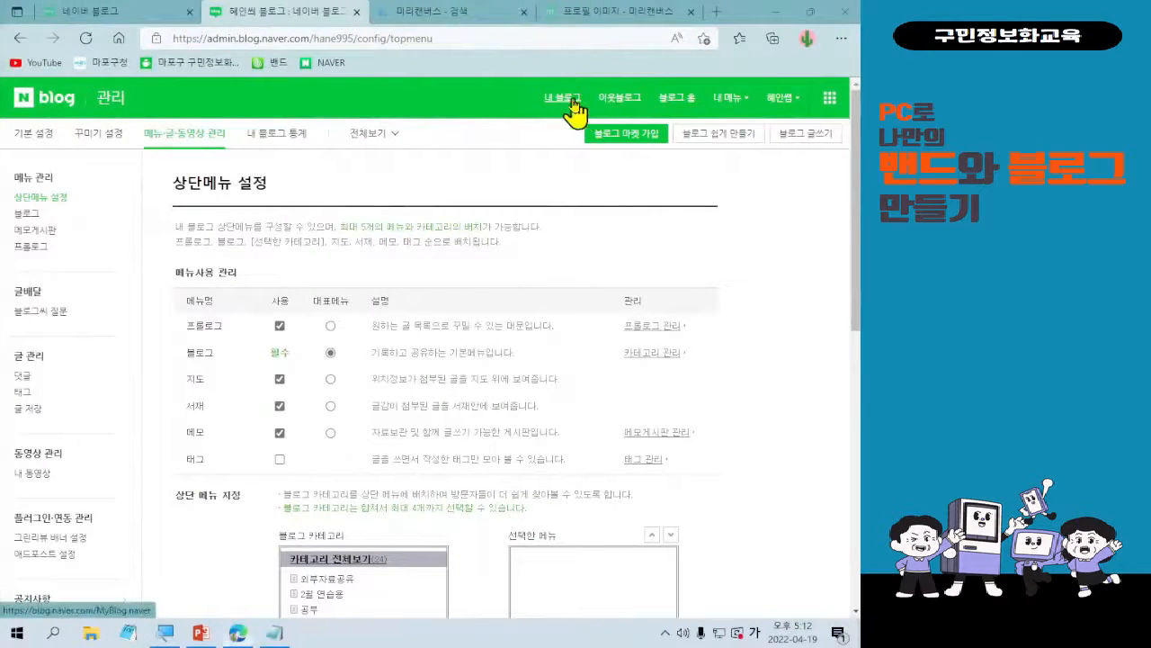
Leave 상단메뉴 설정 for 내 블로그, continue to 블로그 홈 and bring up the 이달의 블로그 page.
left_click(573, 101)
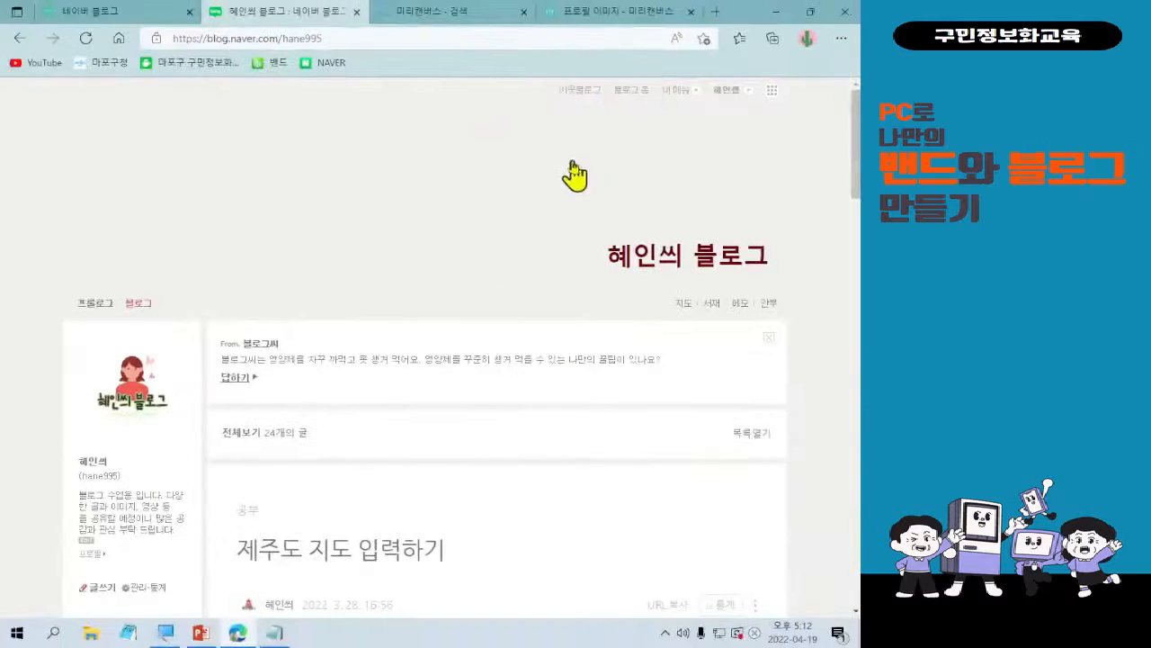
left_click(548, 80)
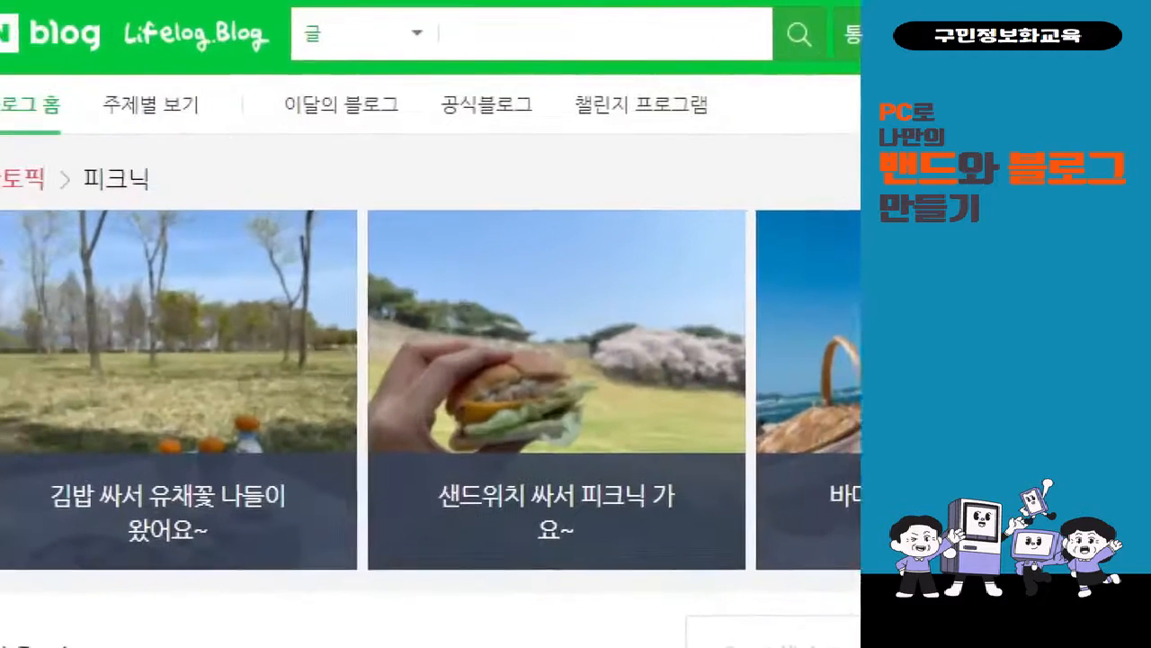
mouse_move(136, 84)
left_mouse_down()
mouse_move(326, 139)
mouse_move(507, 165)
mouse_move(493, 155)
left_mouse_up()
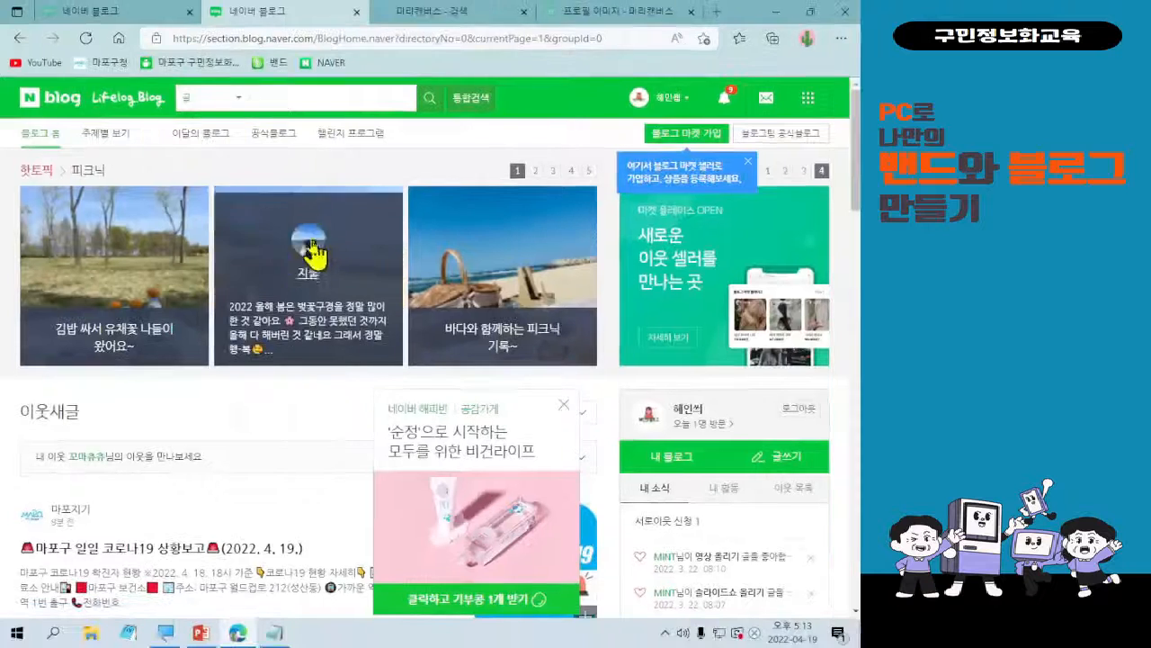
left_click(219, 144)
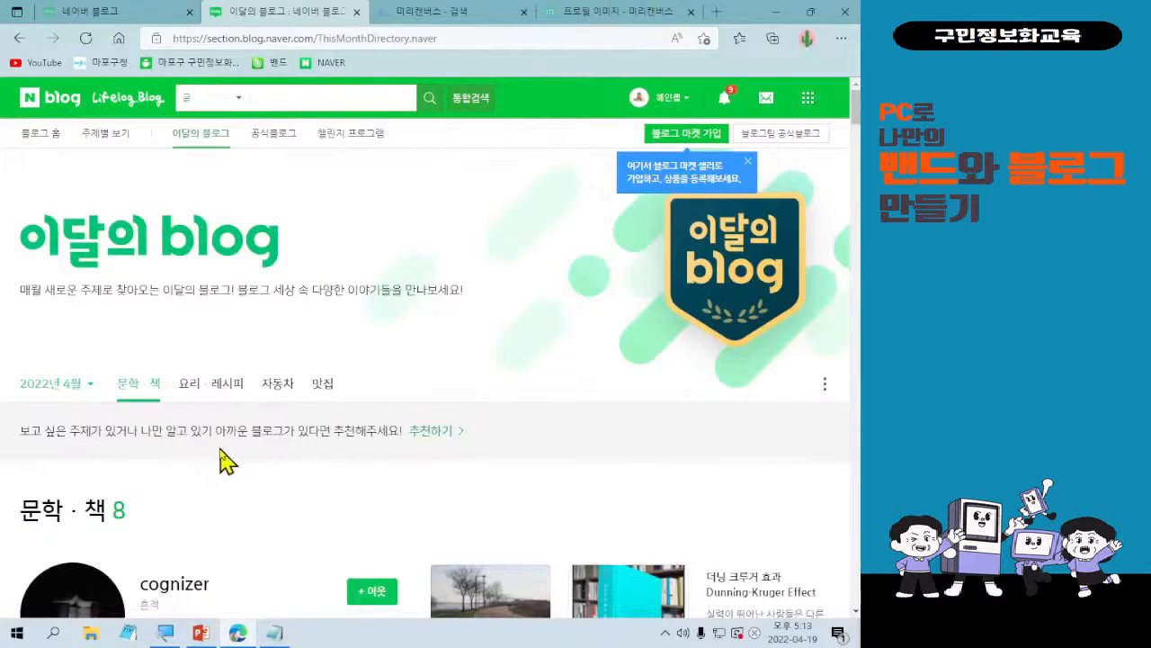
scroll(229, 461, "down", 2)
scroll(248, 449, "up", 2)
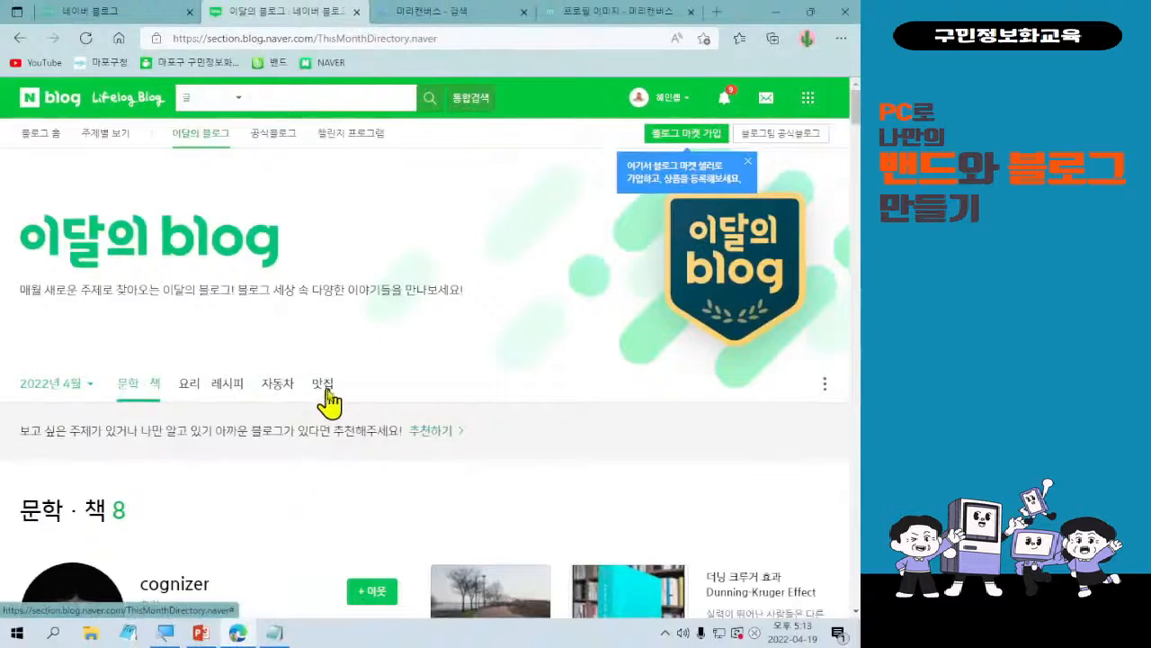
Show the 맛집 category of 이달의 블로그 and browse the featured blogs.
left_click(327, 390)
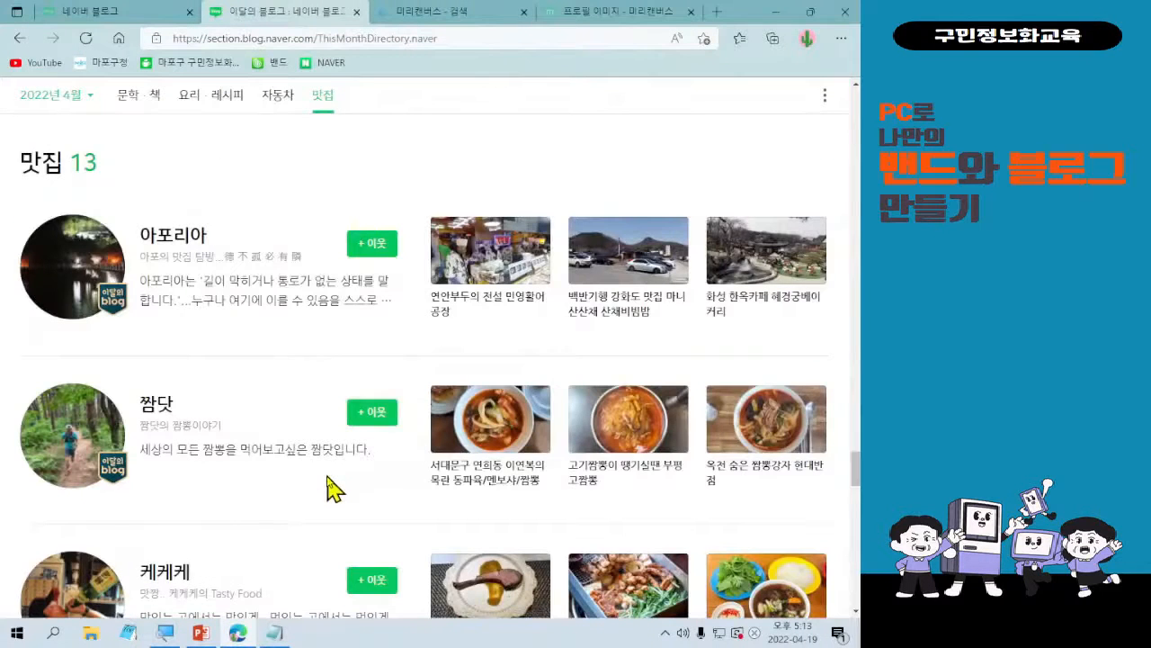
scroll(334, 489, "down", 5)
scroll(331, 480, "up", 2)
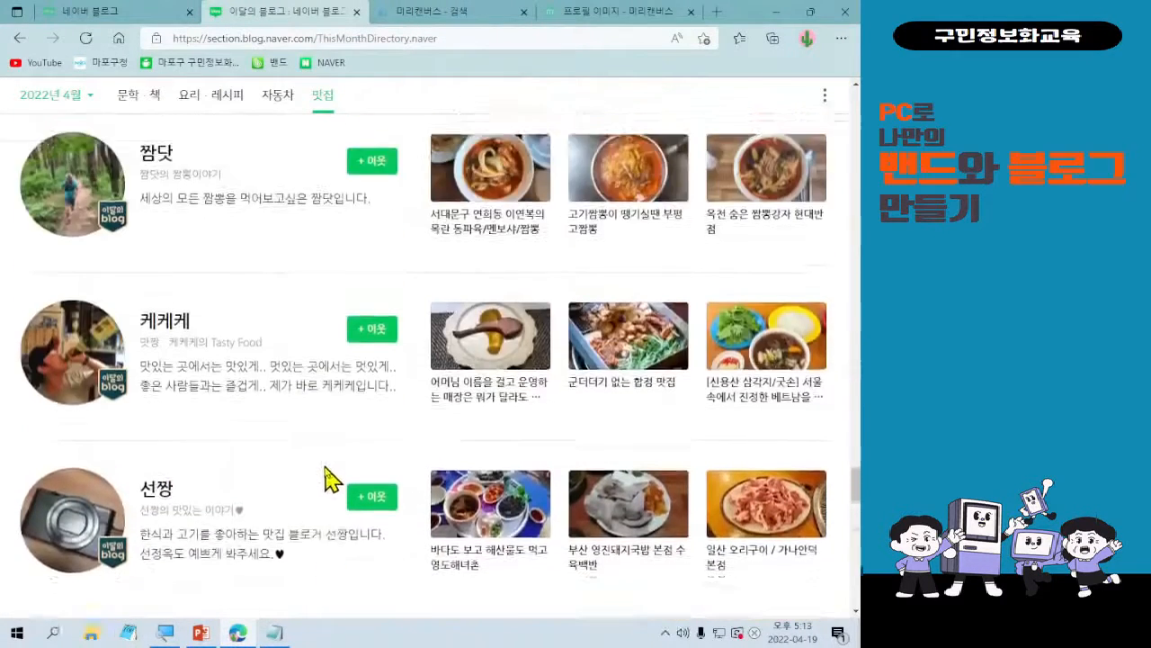
scroll(329, 479, "up", 4)
scroll(331, 479, "down", 1)
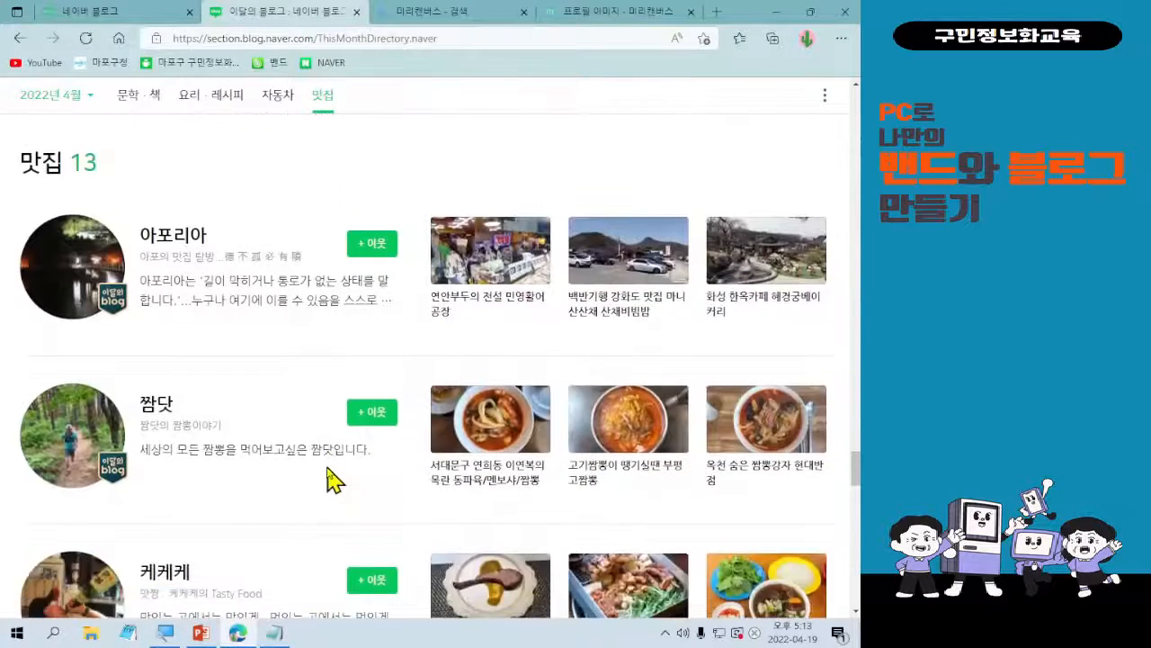
scroll(328, 472, "up", 1)
scroll(328, 471, "down", 1)
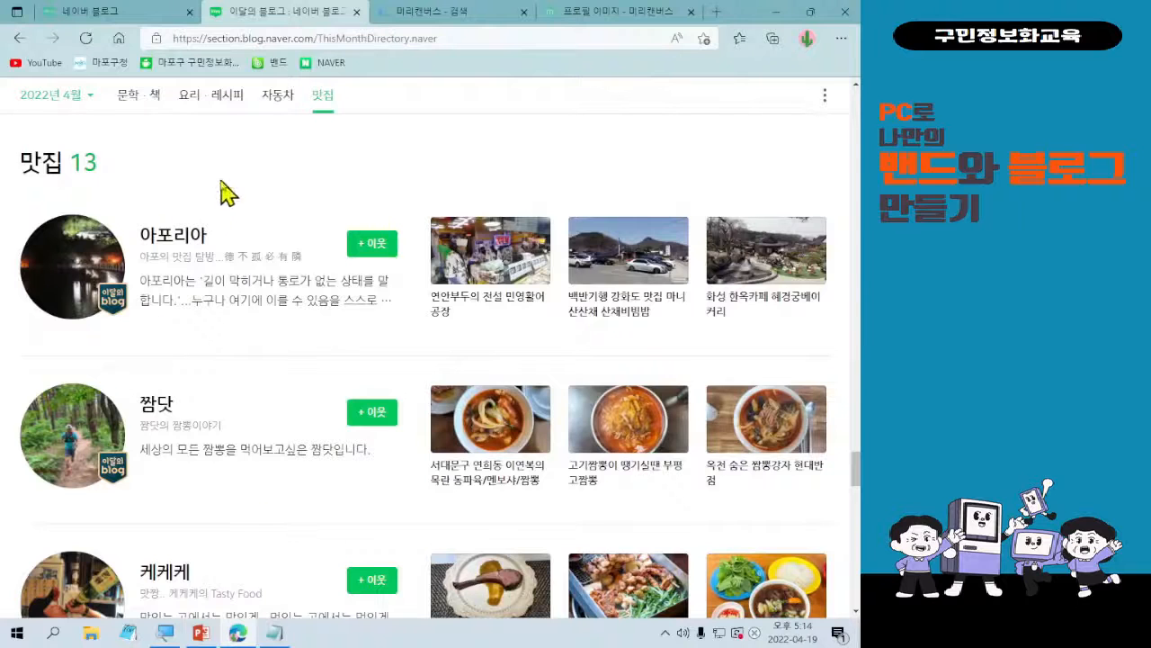
Open the 짬뽕이야기 blog from the 맛집 list and browse its prologue page through to the 서울 posts.
scroll(252, 242, "down", 1)
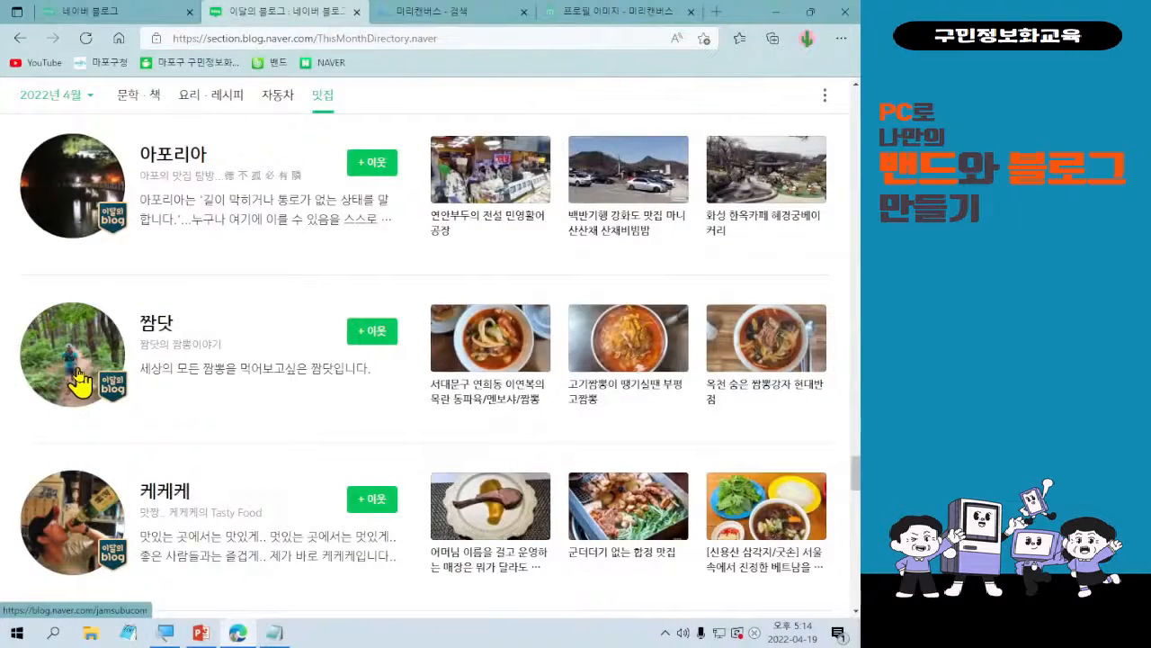
left_click(79, 381)
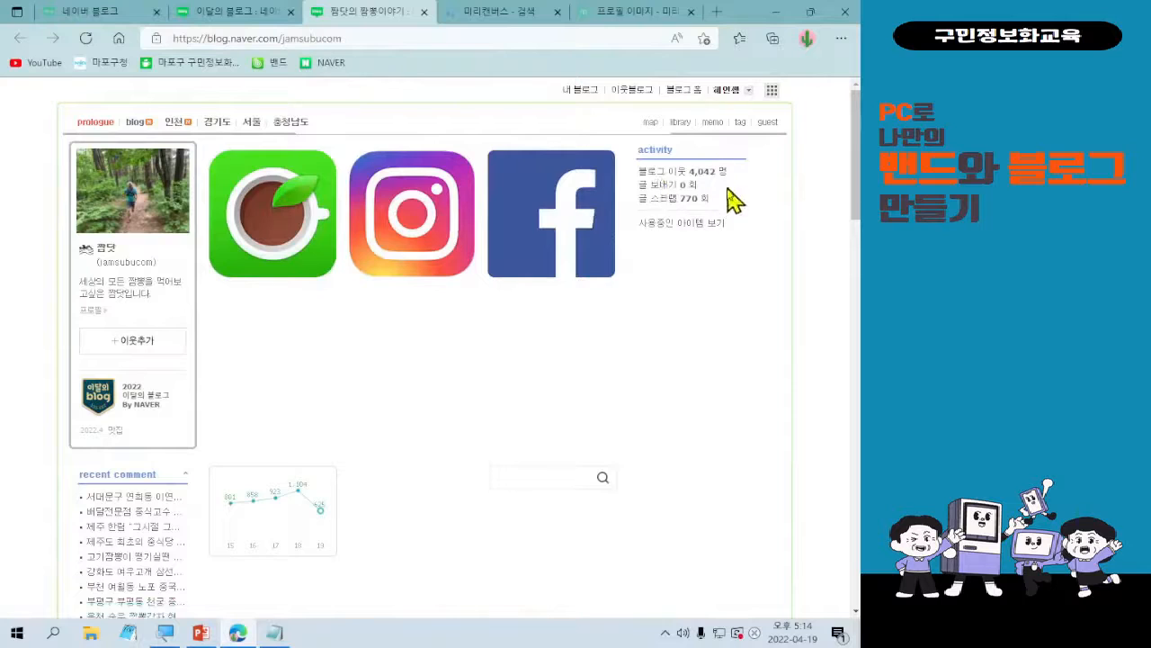
scroll(538, 439, "down", 5)
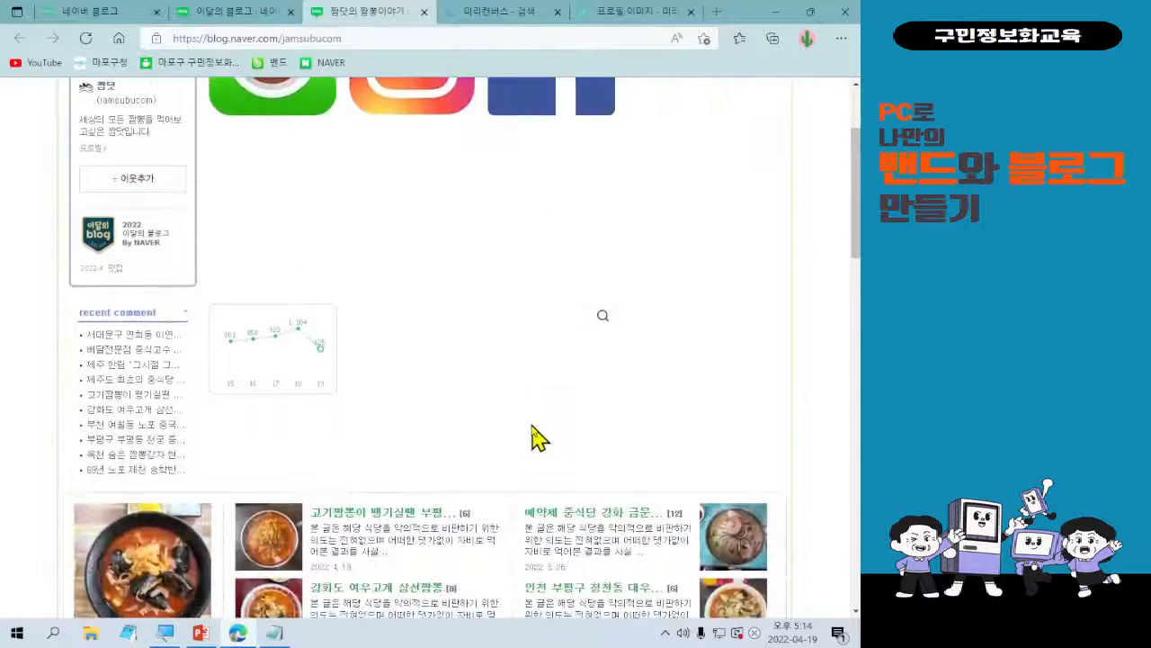
scroll(532, 439, "down", 2)
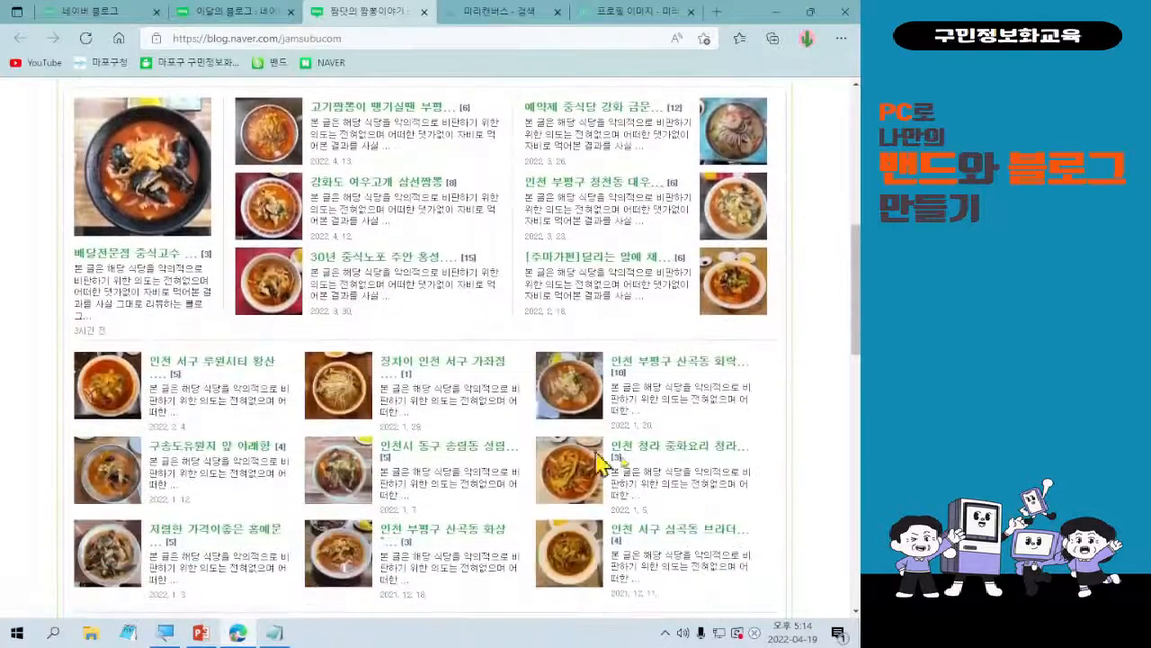
scroll(621, 373, "up", 1)
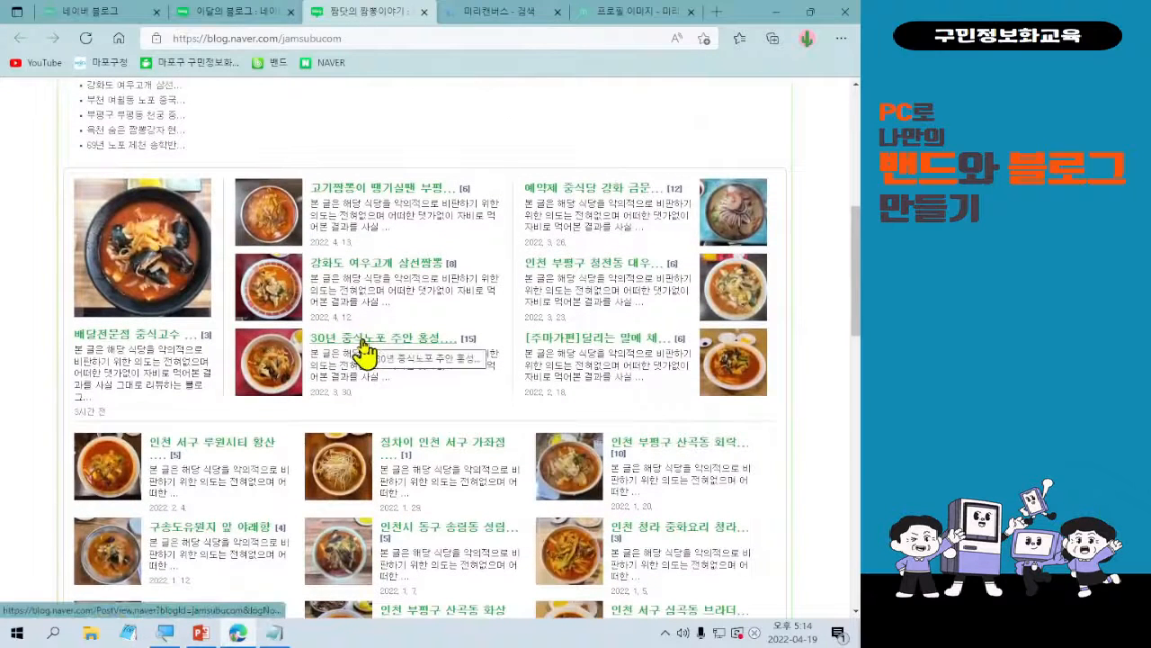
scroll(612, 411, "down", 2)
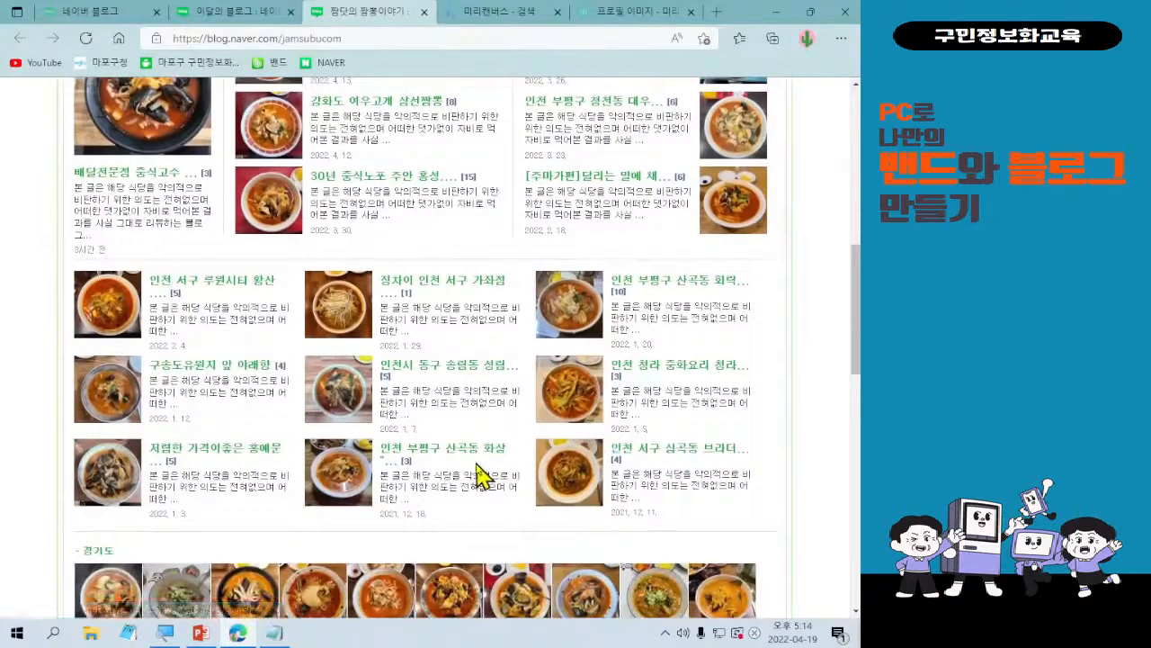
scroll(481, 475, "down", 1)
scroll(477, 475, "down", 4)
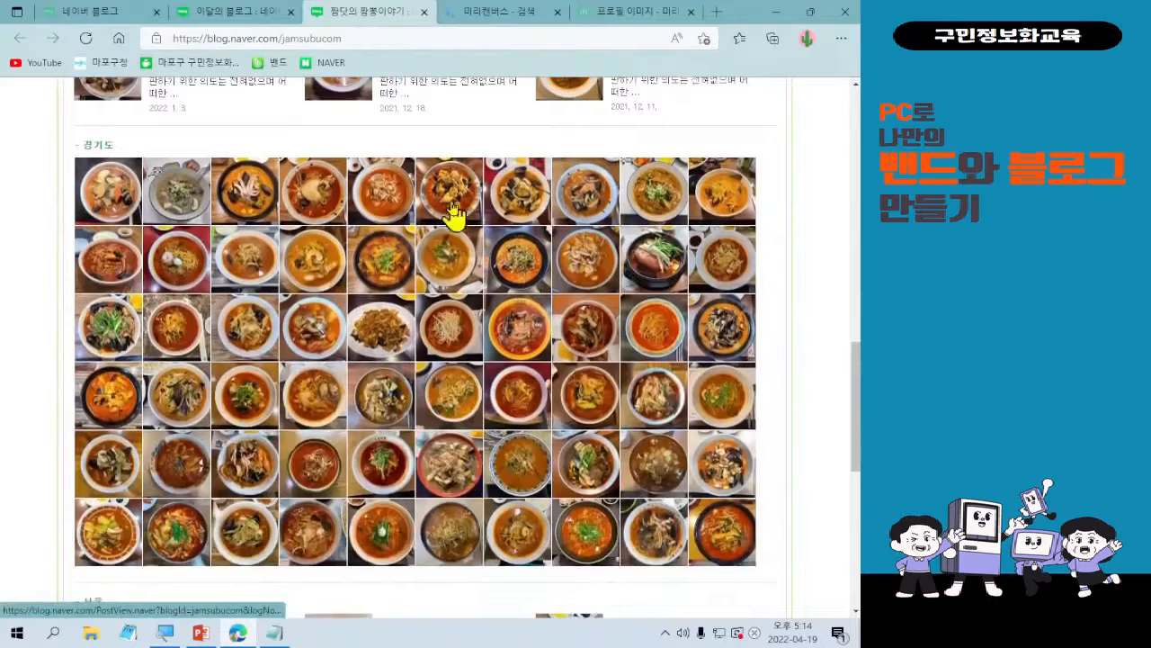
scroll(449, 218, "down", 3)
scroll(457, 216, "down", 2)
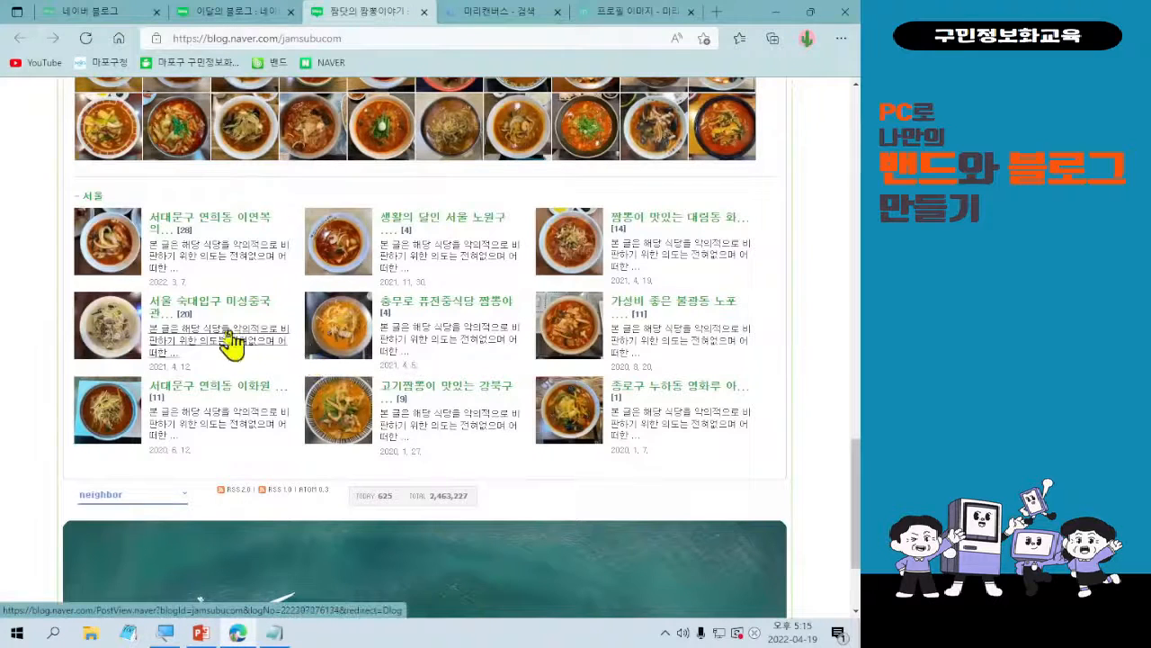
Open the 서대문구 연희동 이화원 실고기짬뽕 post and read its title, quoted disclaimer and introduction.
left_click(104, 407)
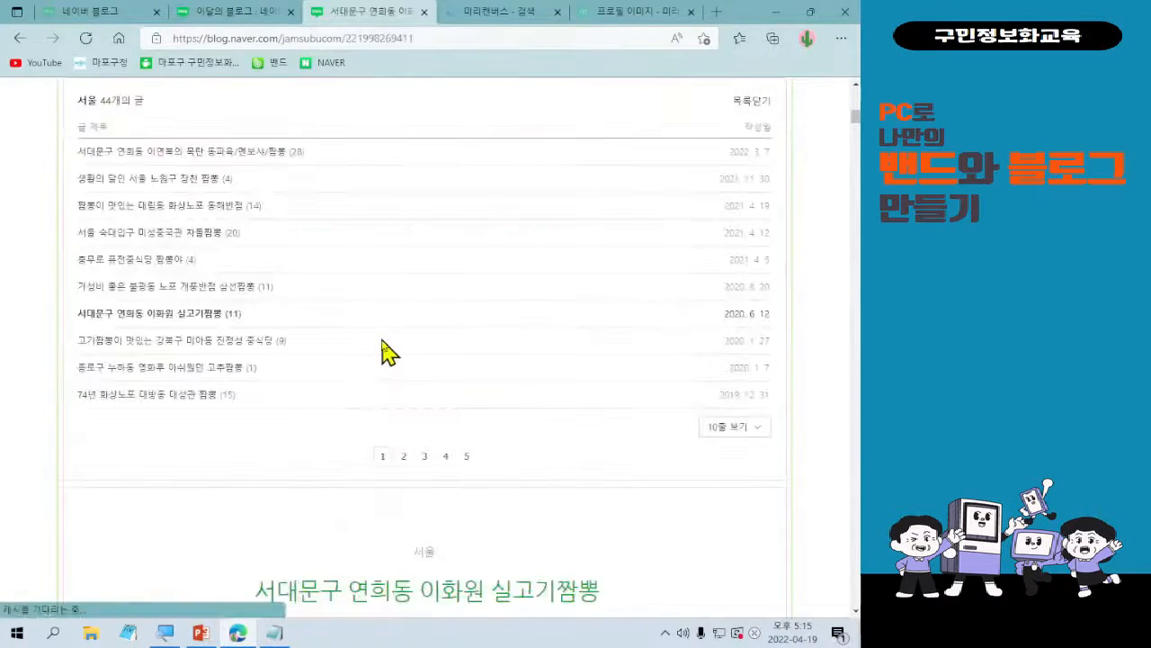
scroll(384, 337, "down", 2)
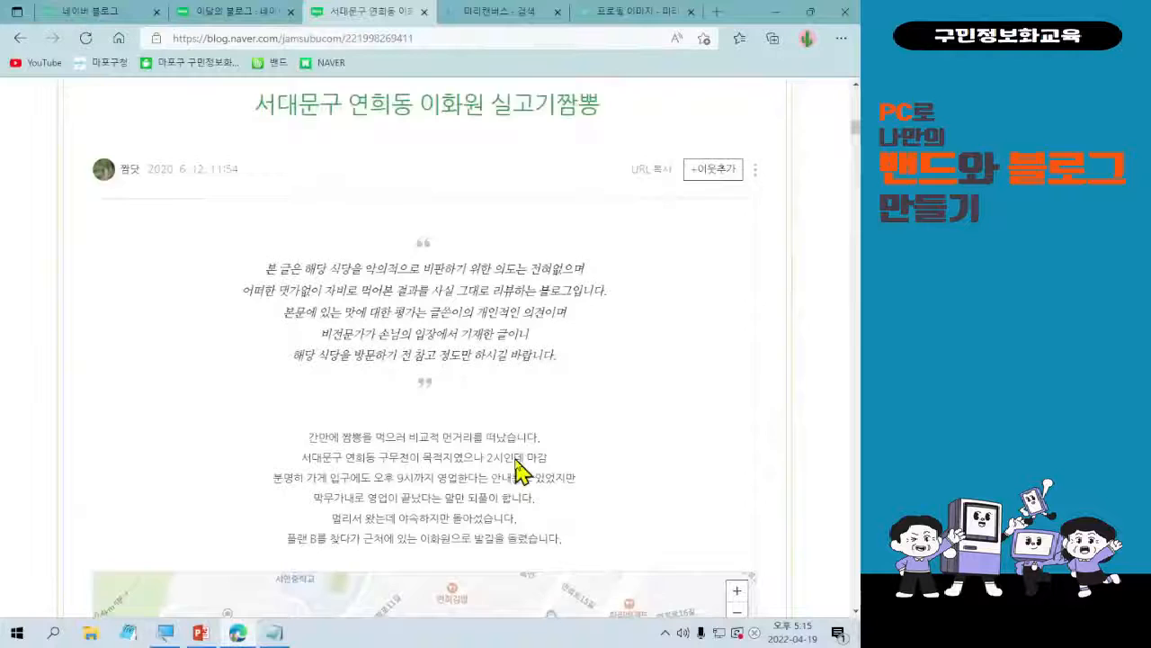
scroll(516, 461, "down", 3)
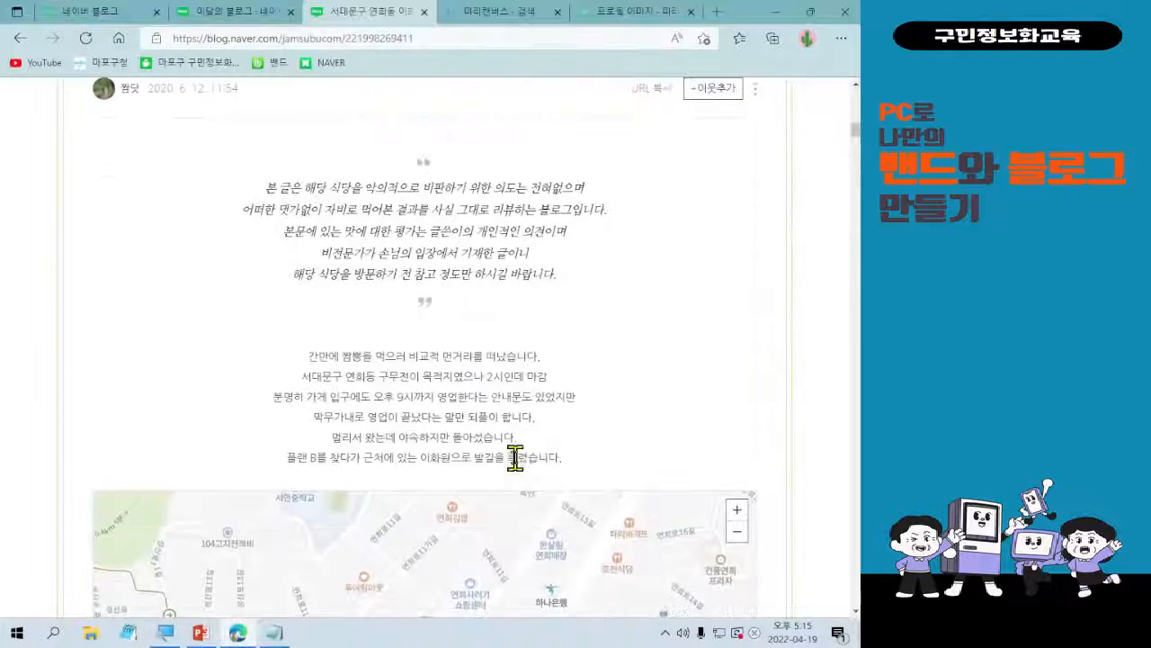
scroll(514, 458, "up", 4)
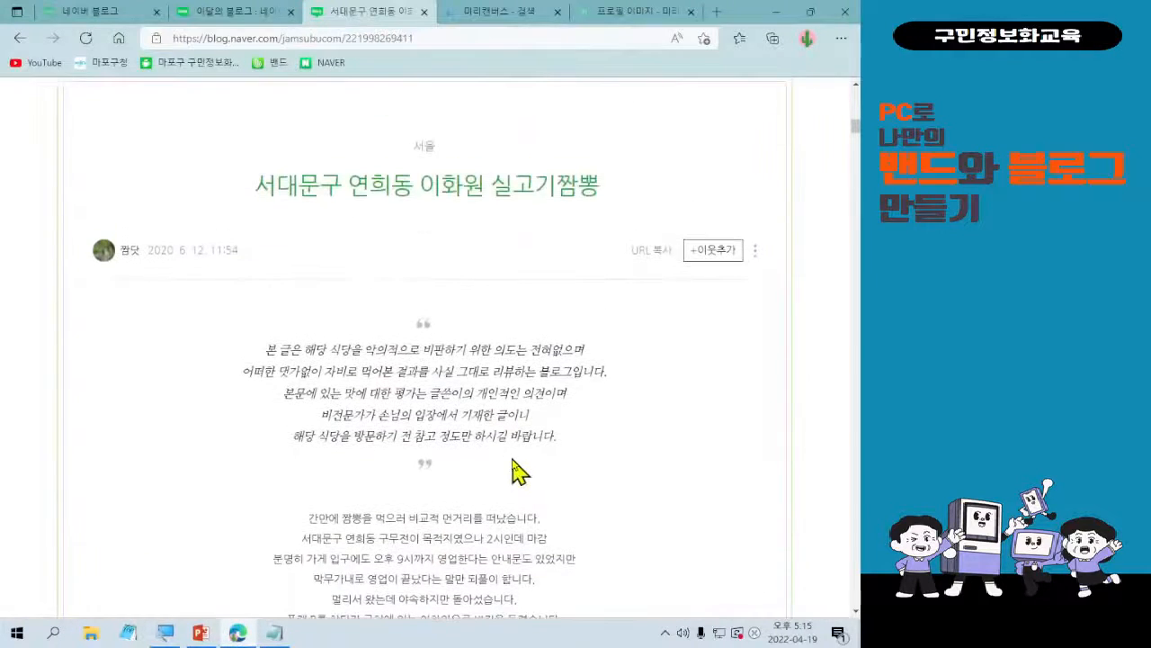
scroll(513, 471, "down", 1)
scroll(495, 449, "up", 3)
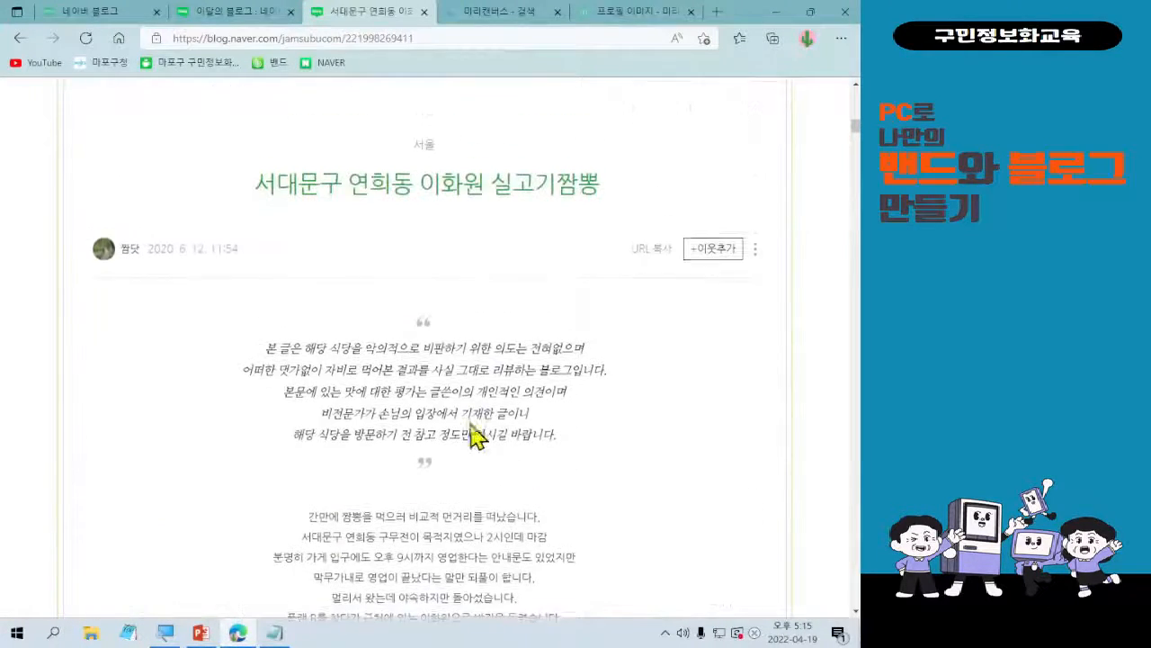
Return to the blog's prologue page and examine the profile, social link icons and widgets in its header area.
left_click(20, 38)
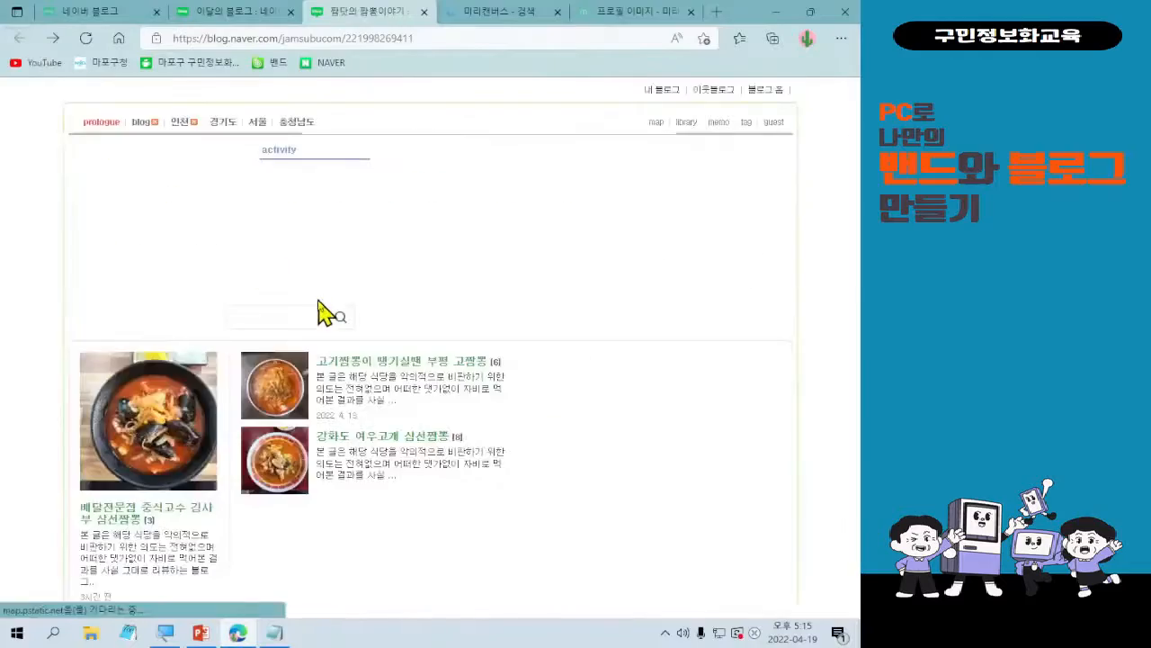
scroll(320, 312, "up", 10)
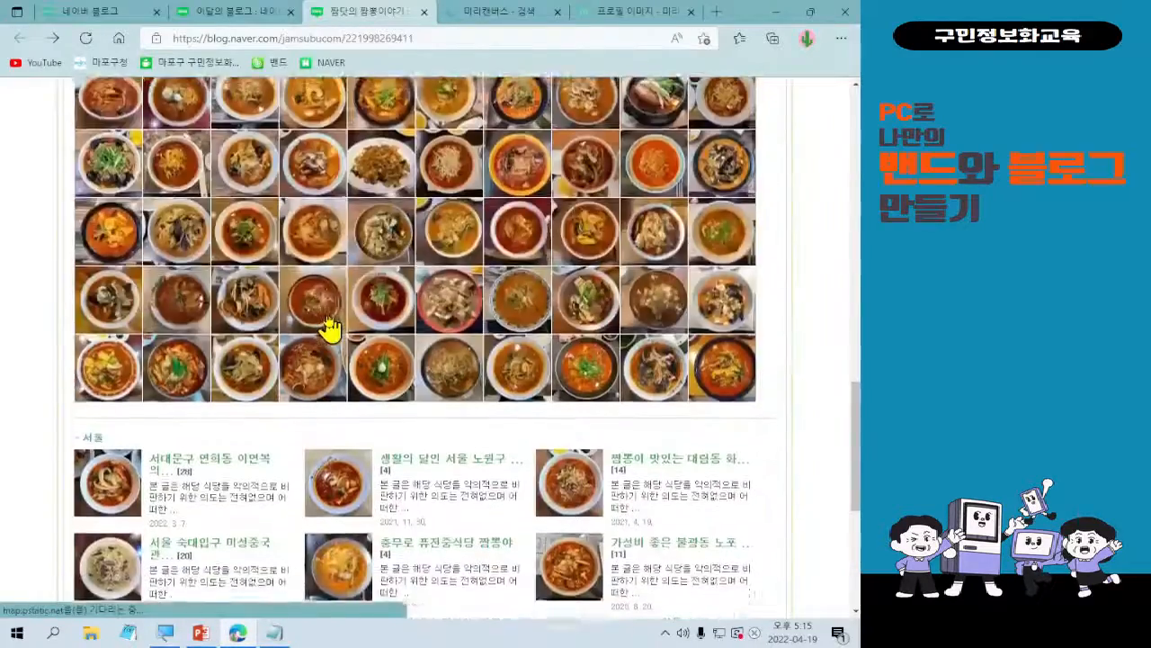
scroll(333, 312, "up", 5)
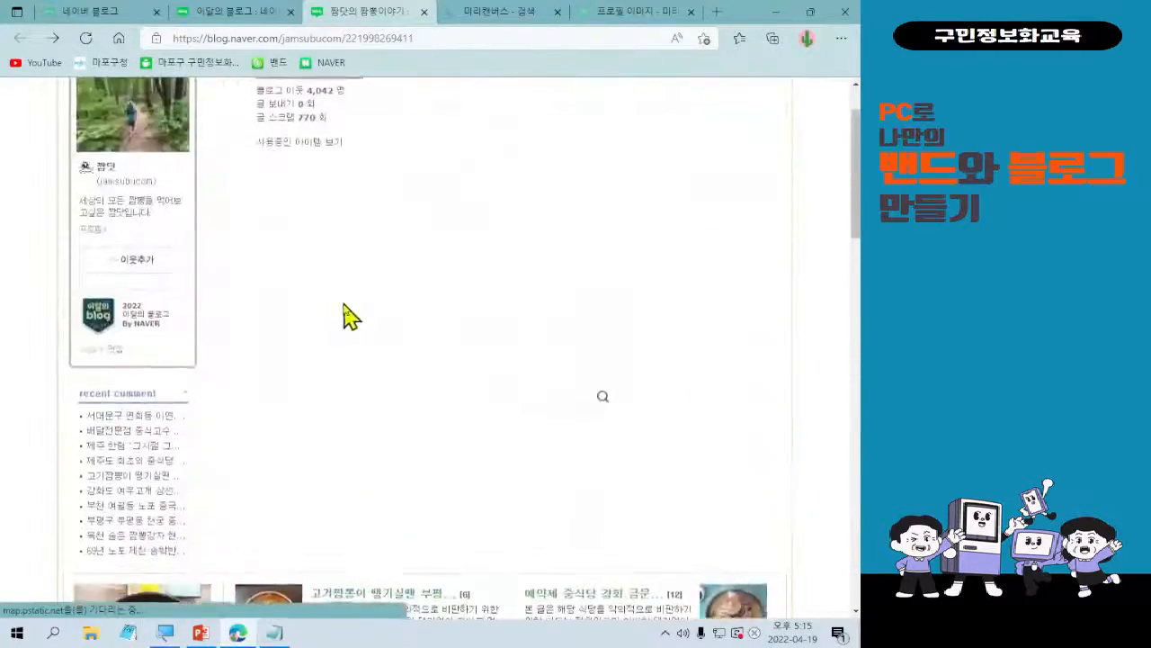
scroll(403, 337, "down", 5)
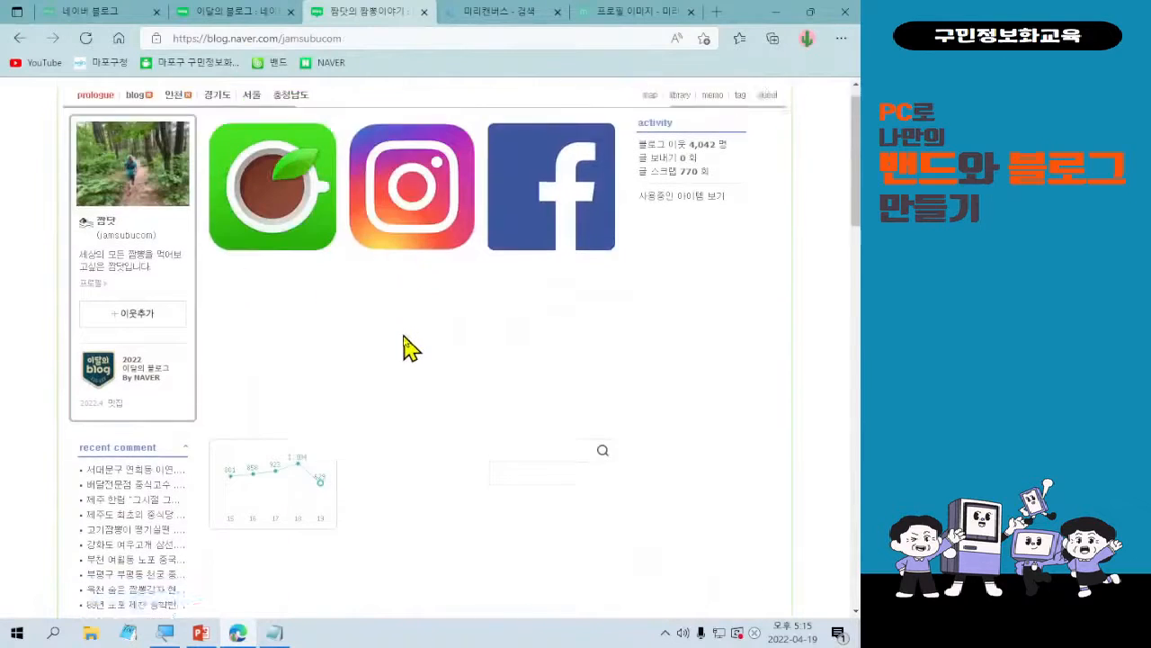
scroll(403, 338, "up", 5)
scroll(404, 351, "down", 1)
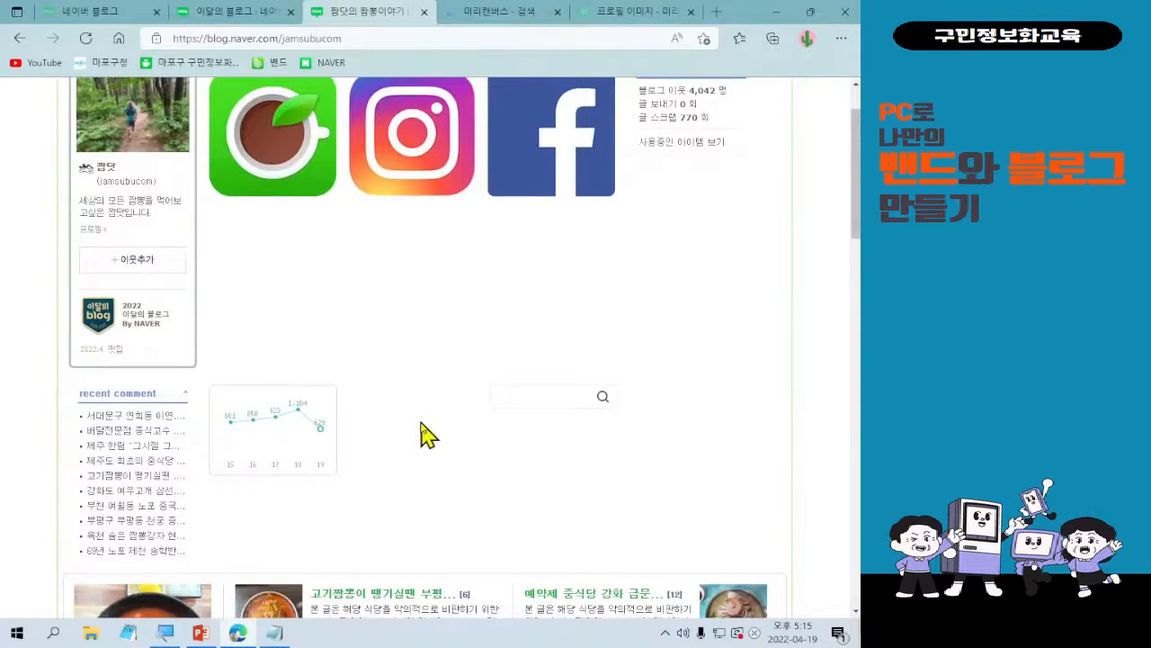
Examine how the prologue arranges its featured posts, 경기도 photo grid, 서울 posts and footer image.
scroll(580, 487, "down", 3)
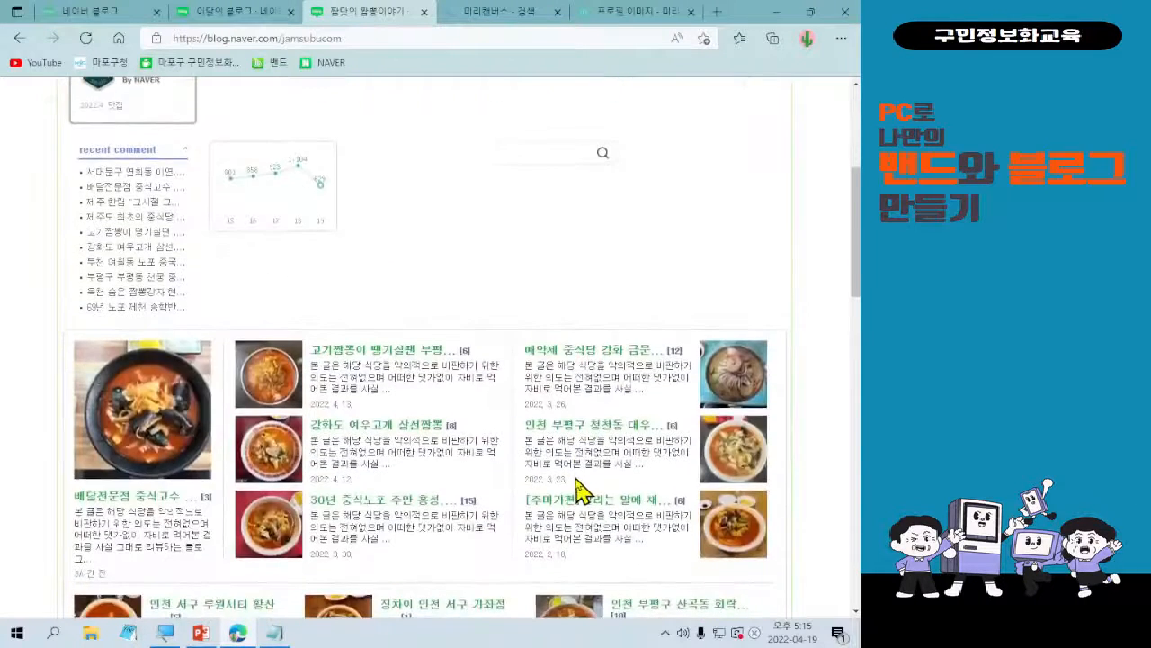
scroll(585, 477, "up", 4)
scroll(587, 481, "down", 3)
scroll(587, 490, "down", 3)
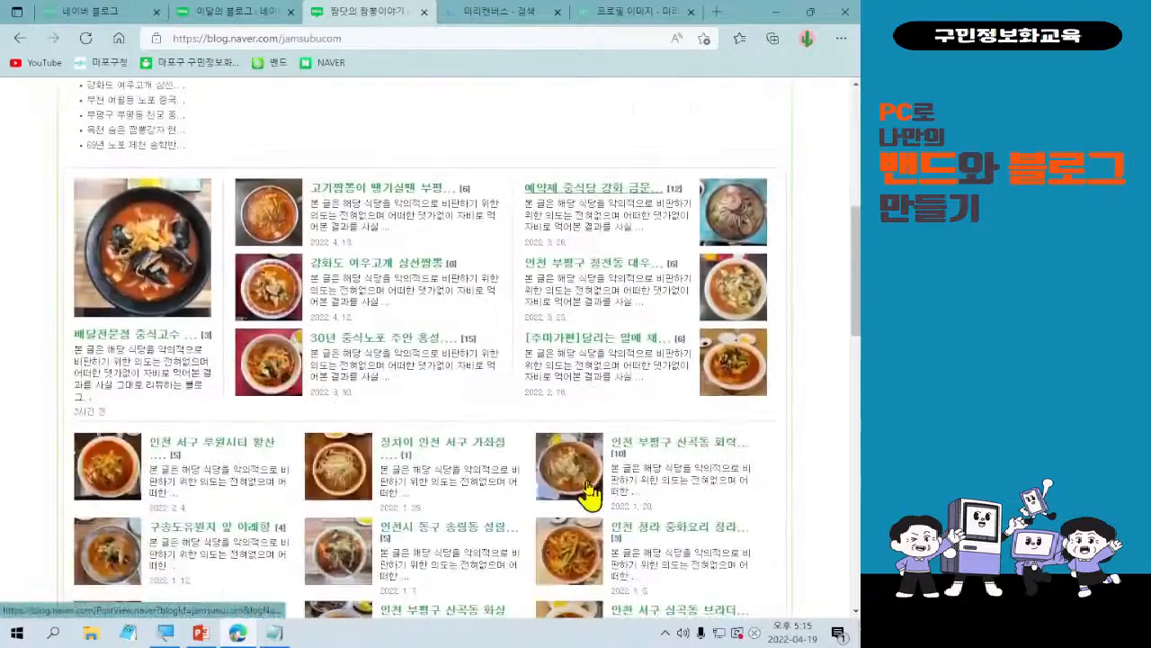
scroll(576, 405, "down", 3)
scroll(568, 324, "down", 15)
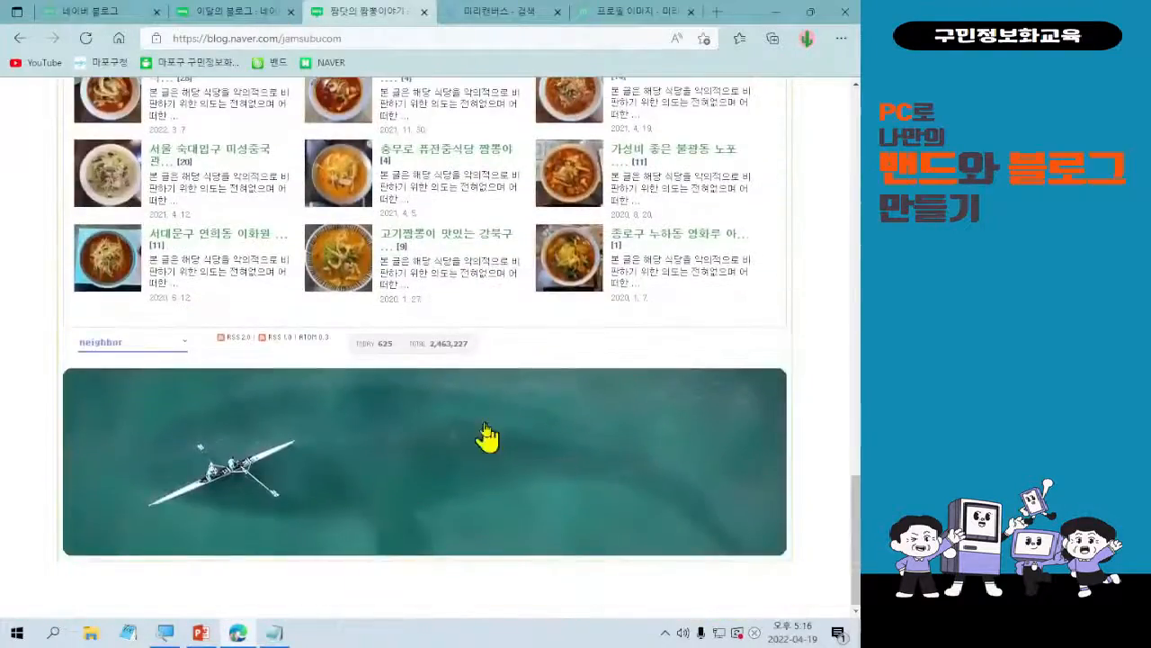
scroll(486, 436, "up", 3)
scroll(403, 388, "up", 15)
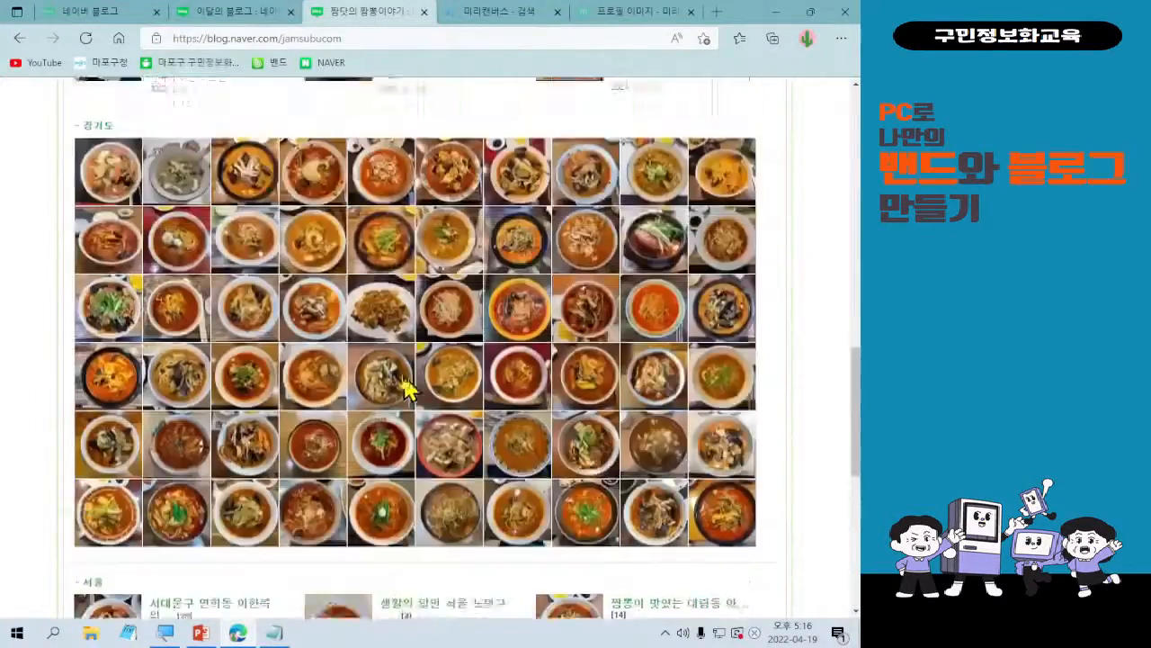
scroll(407, 382, "up", 2)
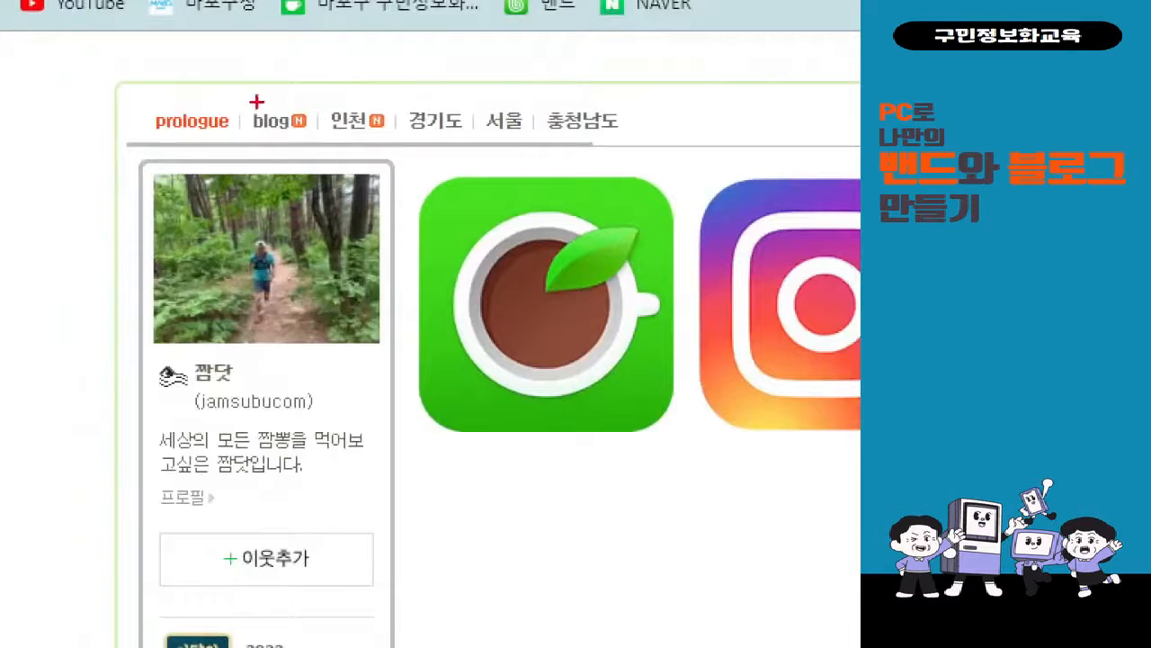
Show the blog's full post view and examine its category list and recent comment widget.
left_click_drag(117, 109, 157, 137)
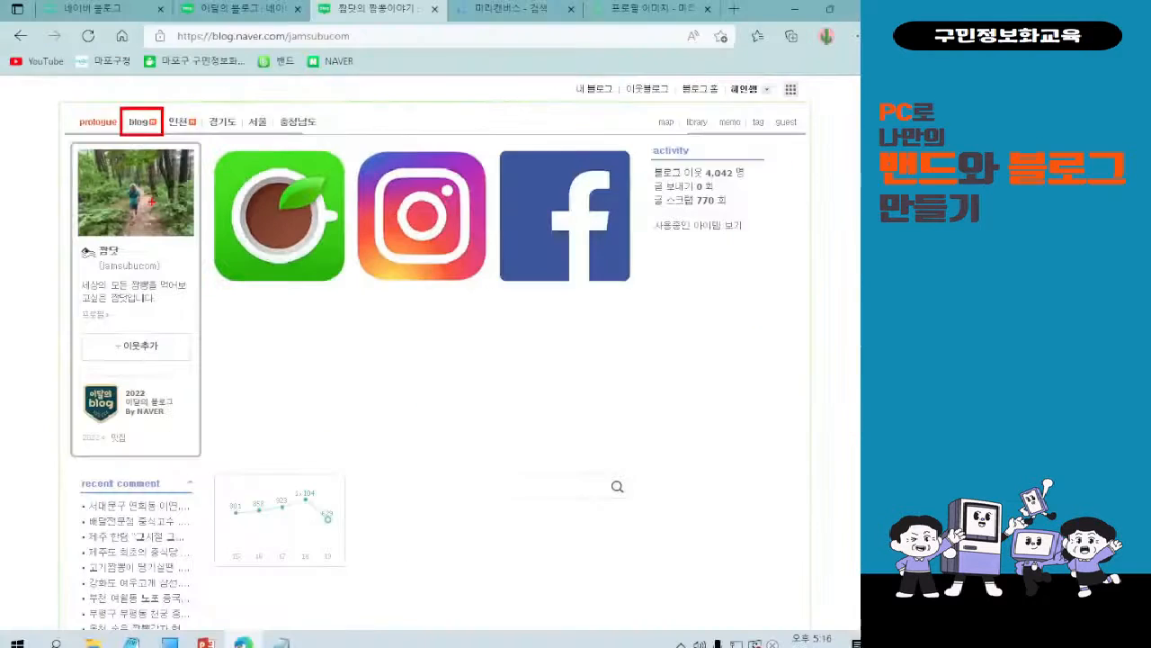
key("Escape")
left_click(270, 131)
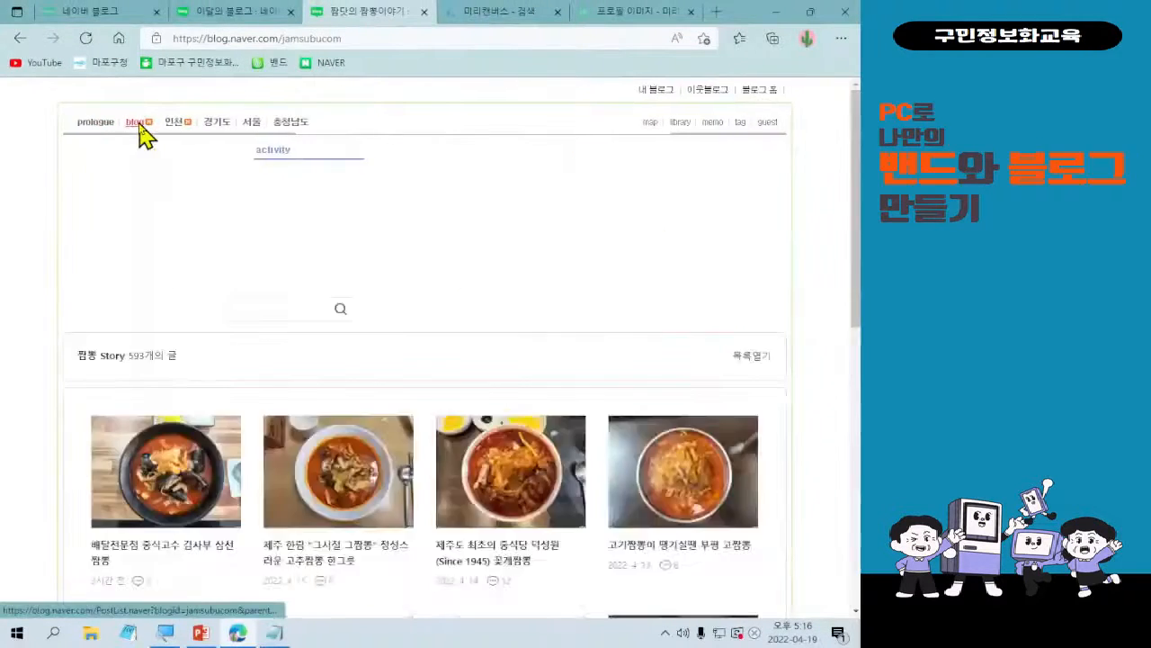
left_click(138, 123)
scroll(256, 279, "down", 3)
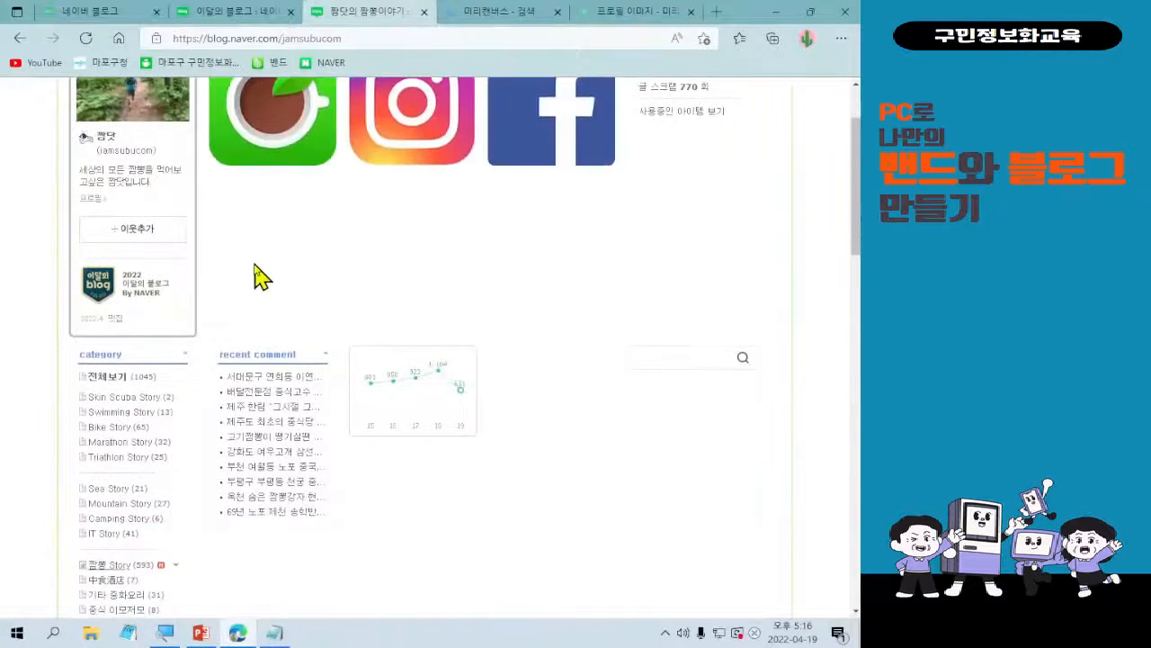
scroll(256, 279, "down", 2)
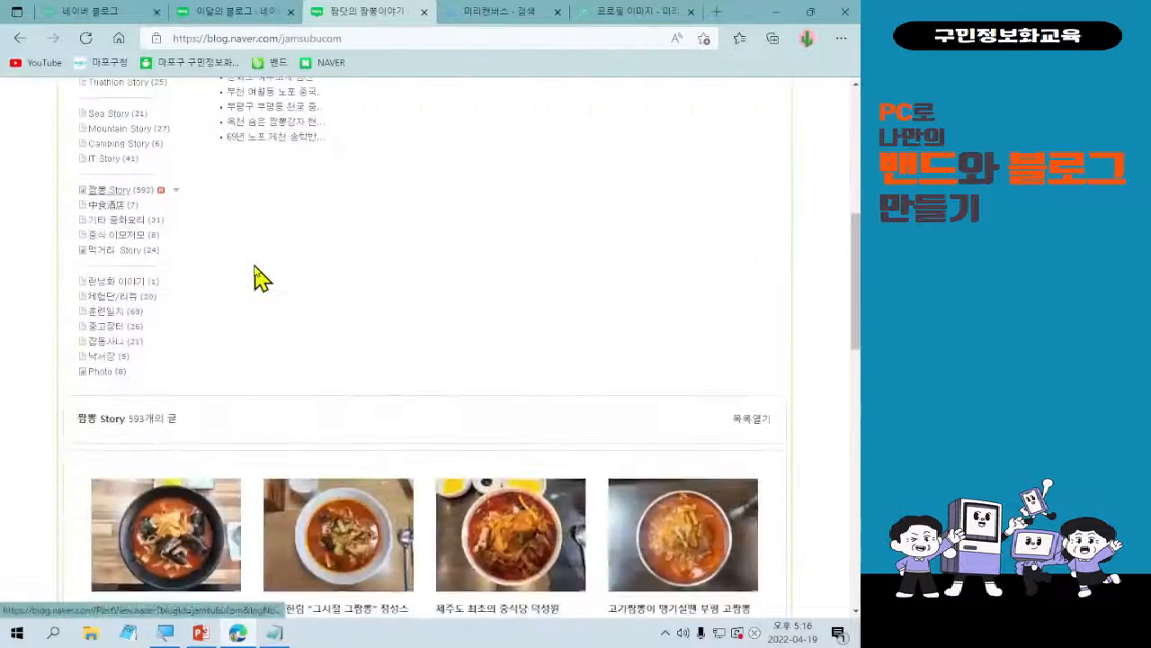
scroll(175, 231, "up", 2)
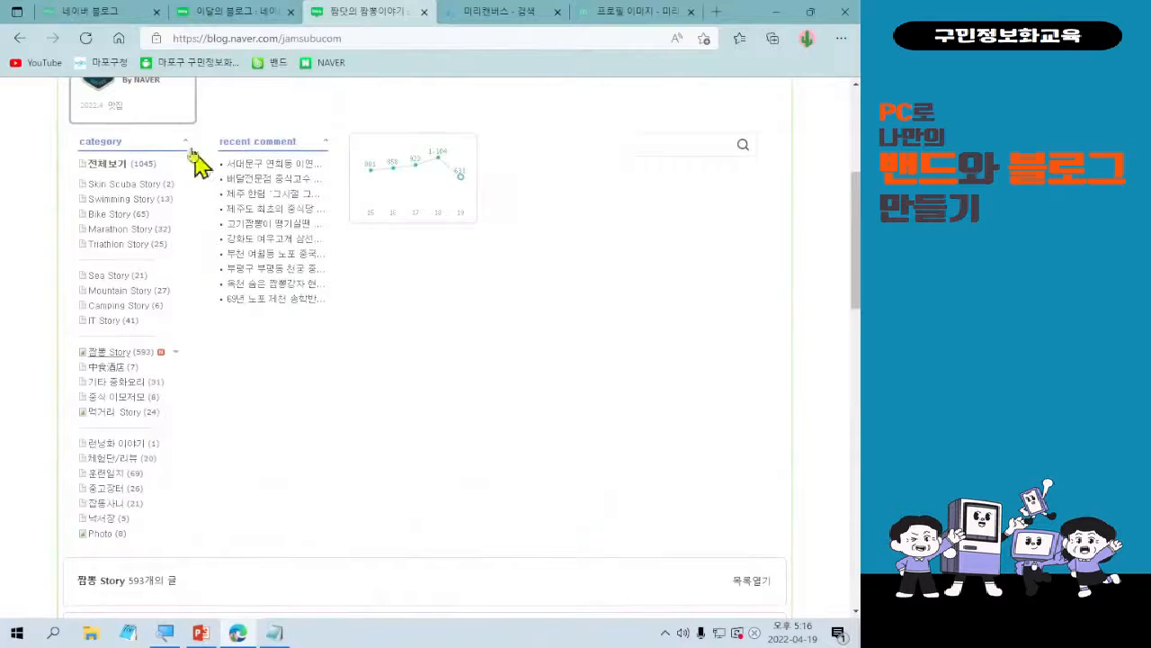
Browse the 짬뽕 Story post thumbnails and return to the header of the blog.
scroll(252, 382, "down", 5)
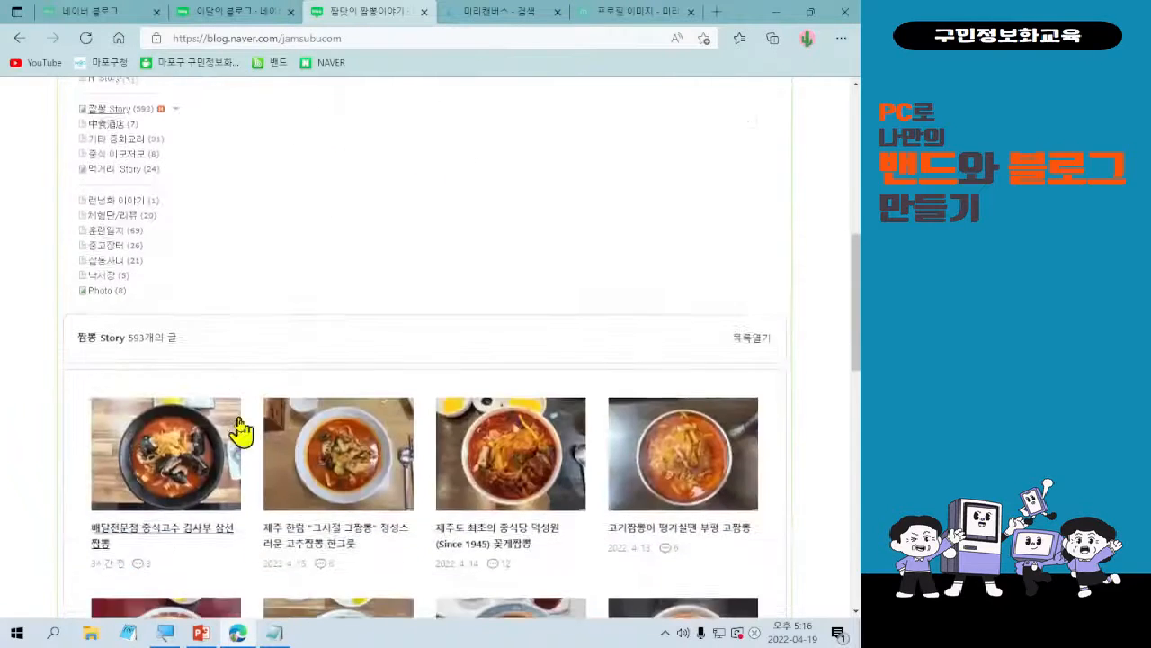
scroll(639, 387, "down", 10)
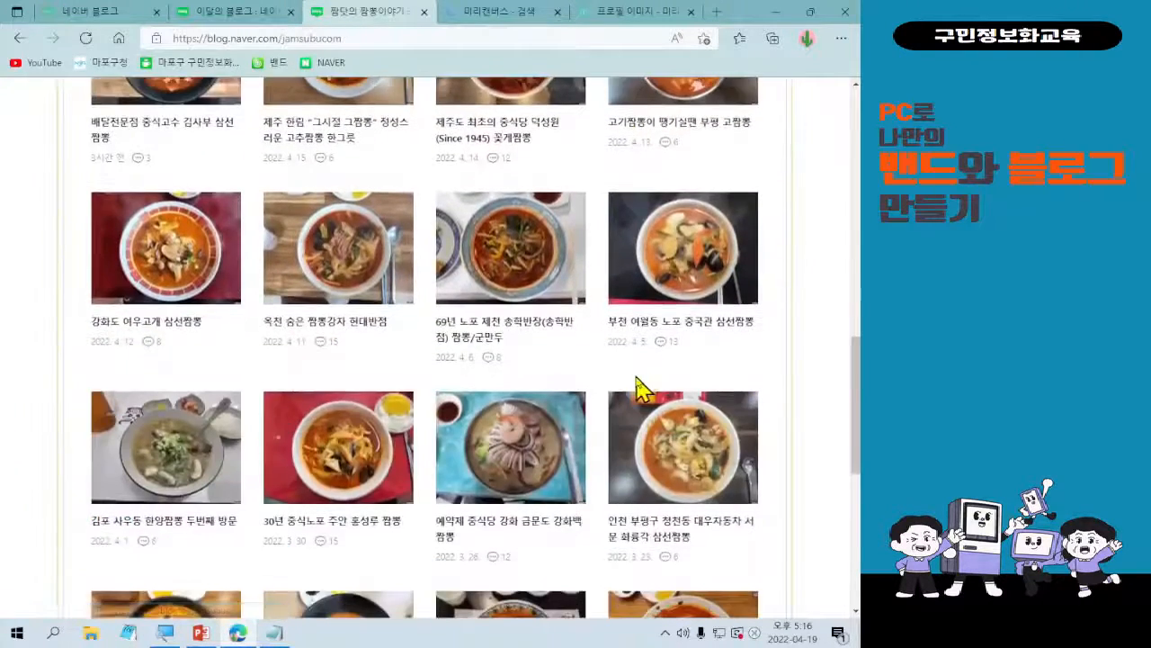
scroll(647, 387, "up", 15)
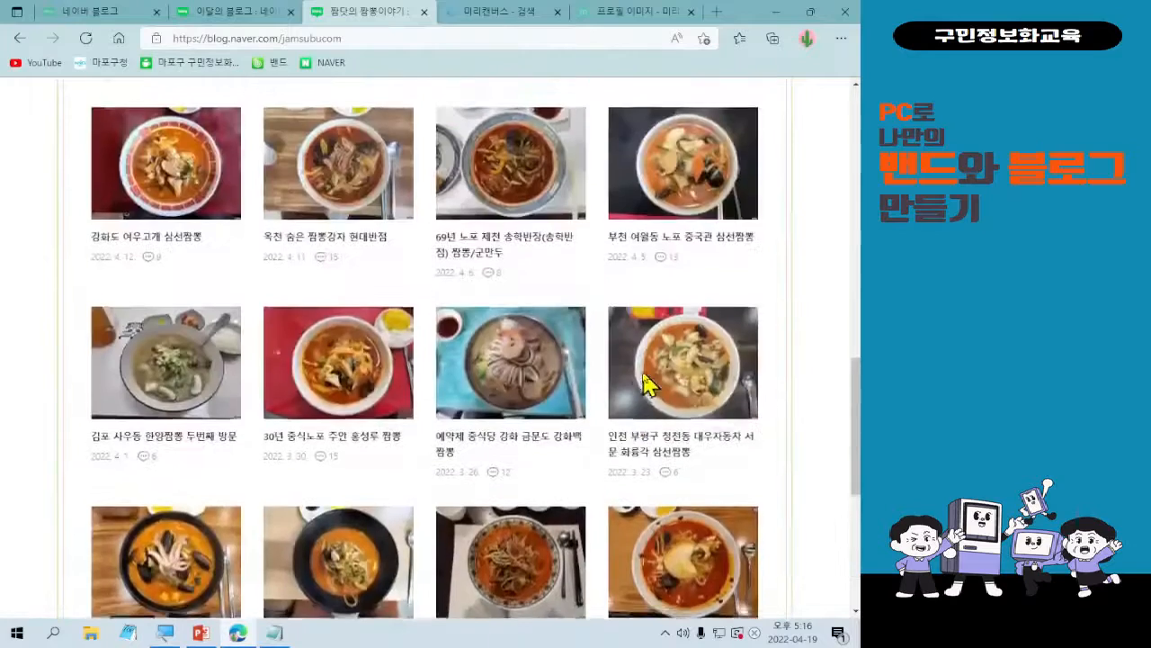
scroll(643, 374, "down", 3)
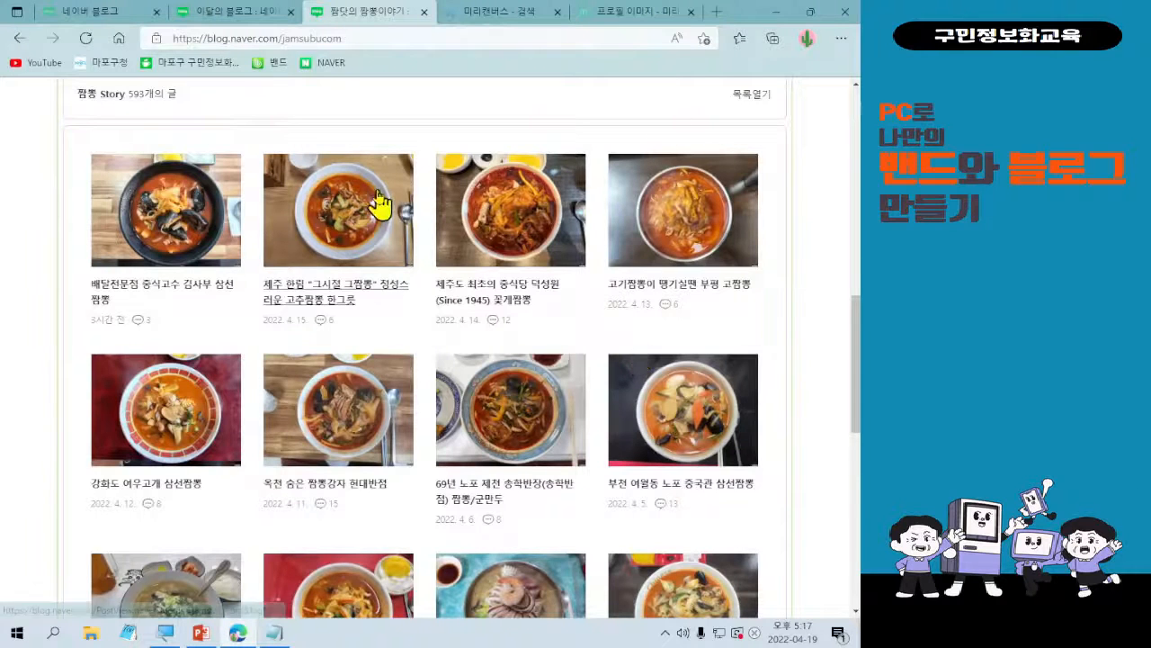
scroll(387, 197, "up", 8)
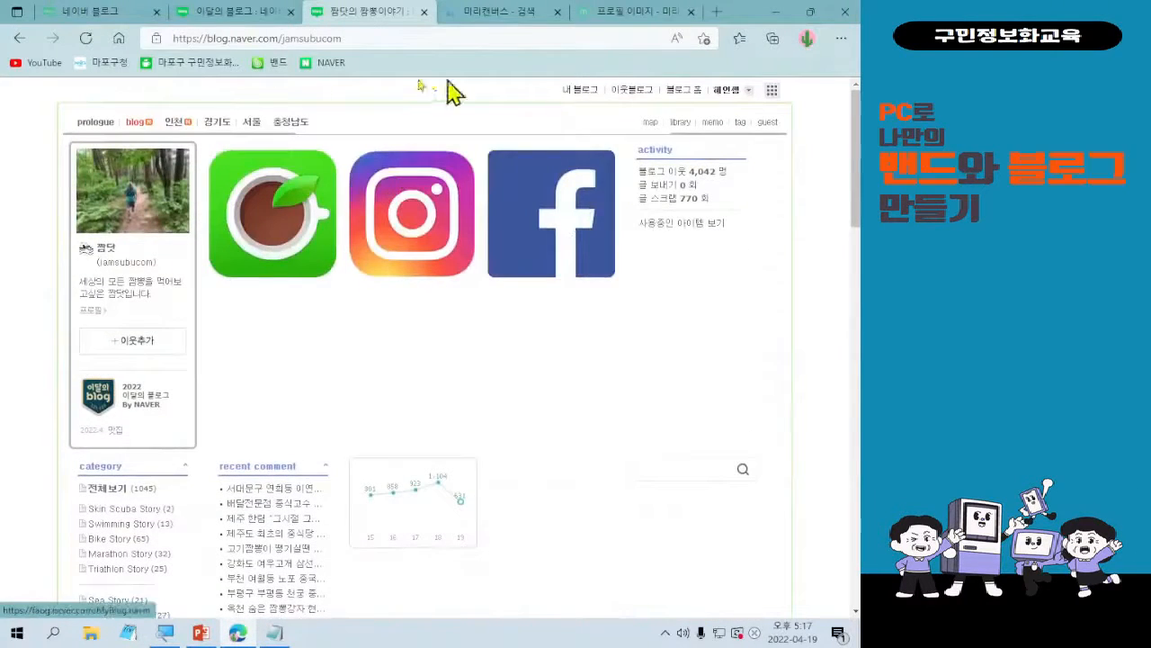
Switch back to the Naver blog home and open 내 블로그.
left_click(77, 14)
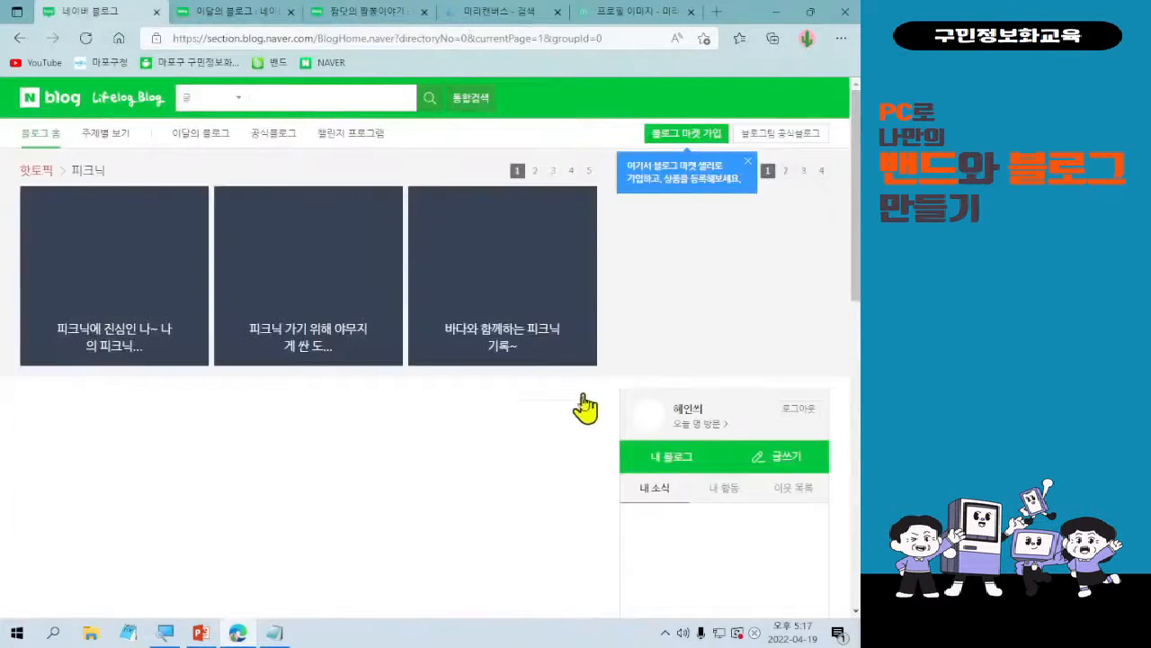
left_click(694, 474)
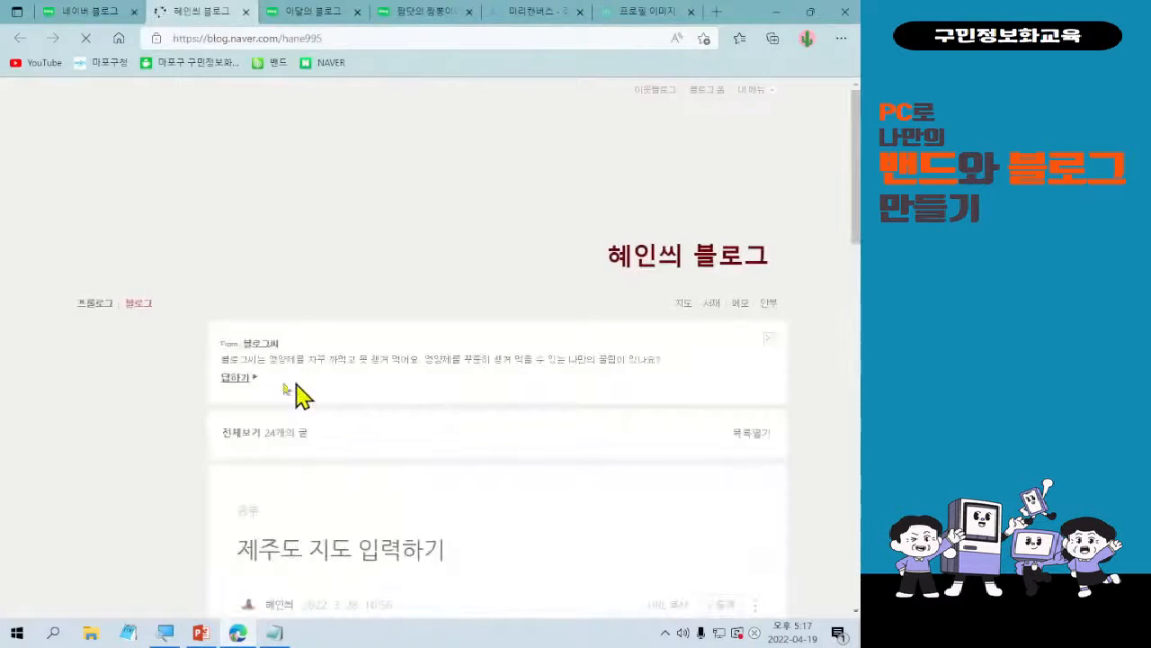
Open the management page of 내 블로그 and show its 꾸미기 설정 skin selection.
scroll(93, 508, "down", 3)
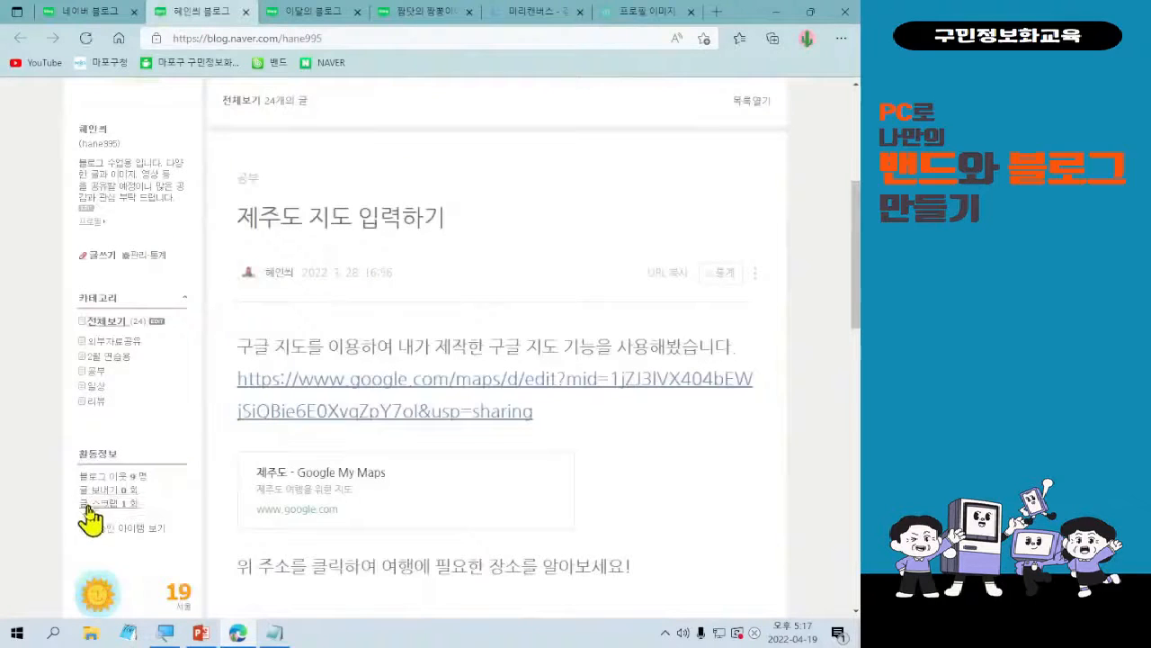
left_click(141, 257)
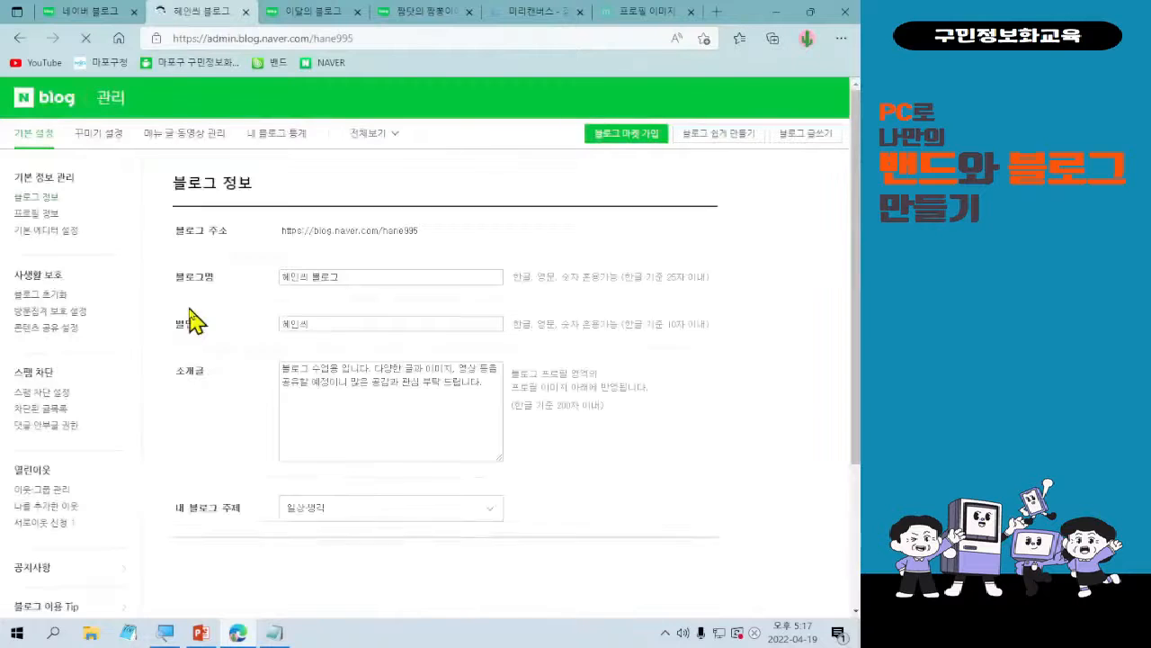
left_click(77, 139)
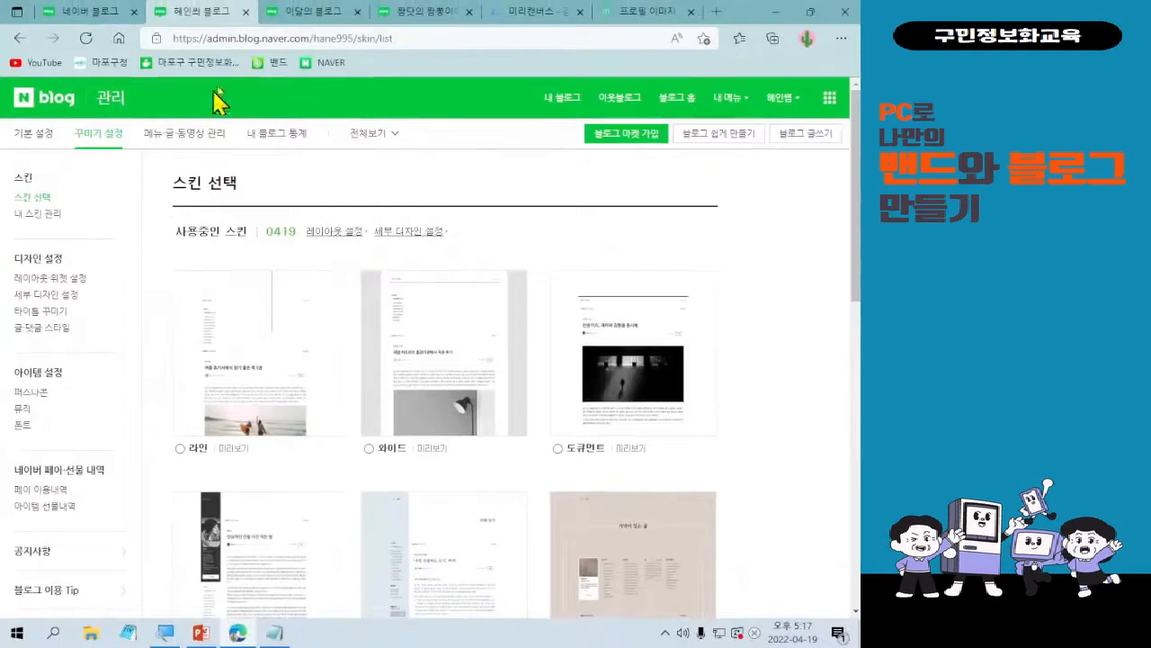
Return to the featured 짬뽕 blog, review its 짬뽕 Story thumbnail grid and go back to its profile area.
left_click(326, 12)
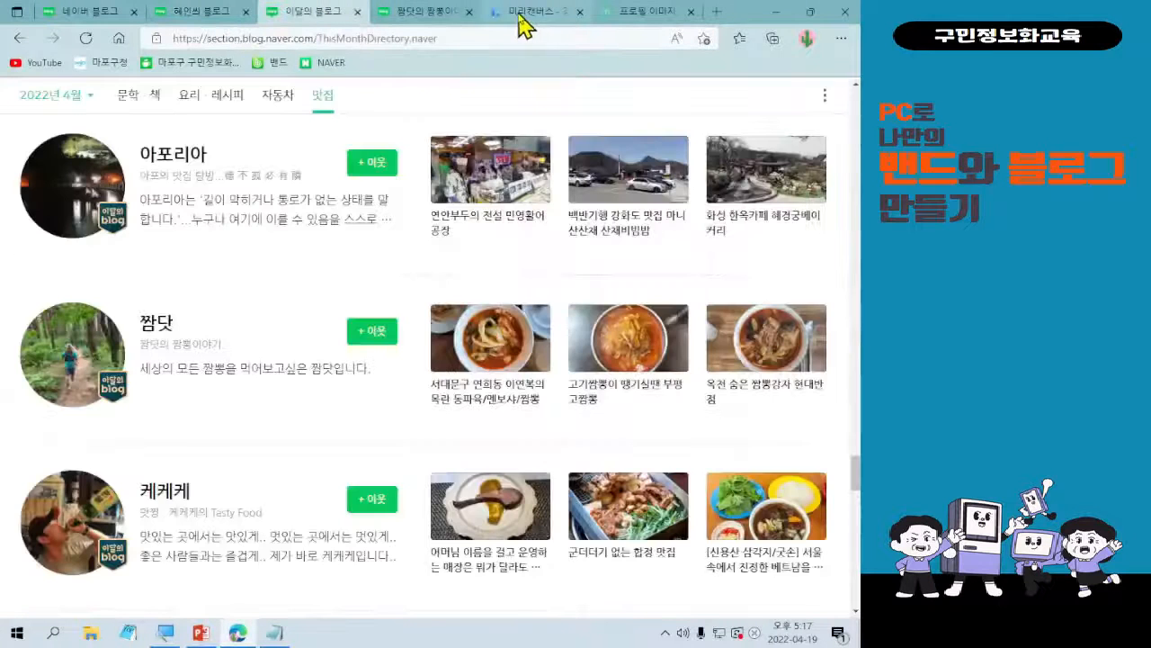
left_click(434, 11)
scroll(416, 365, "down", 4)
scroll(416, 364, "down", 8)
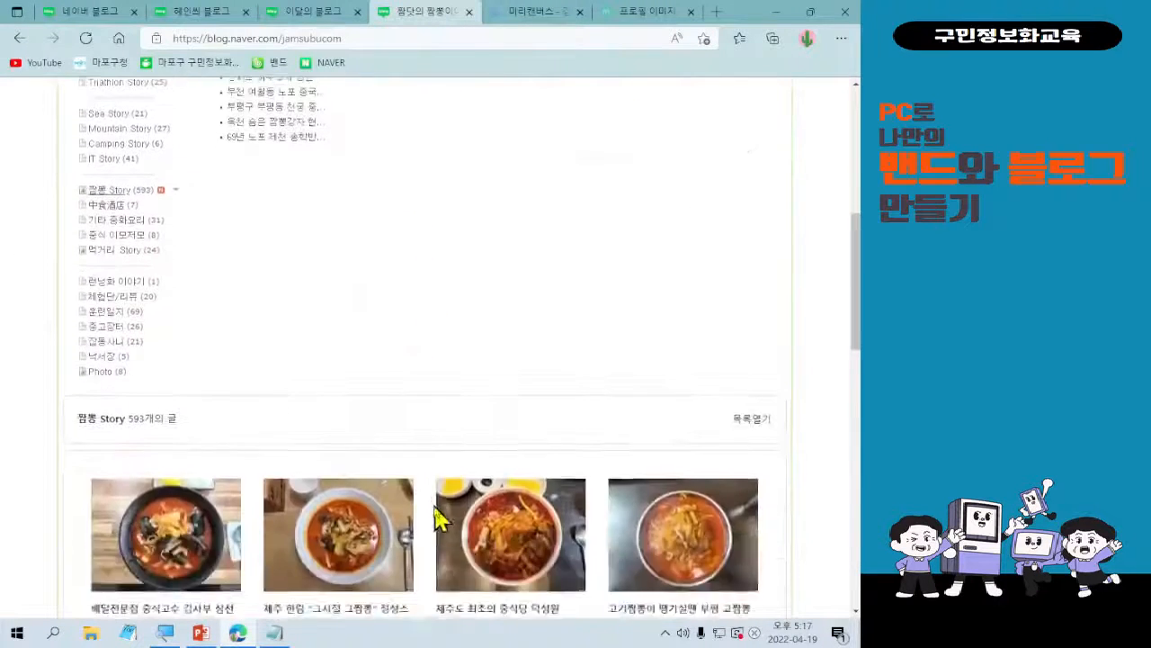
scroll(435, 513, "down", 1)
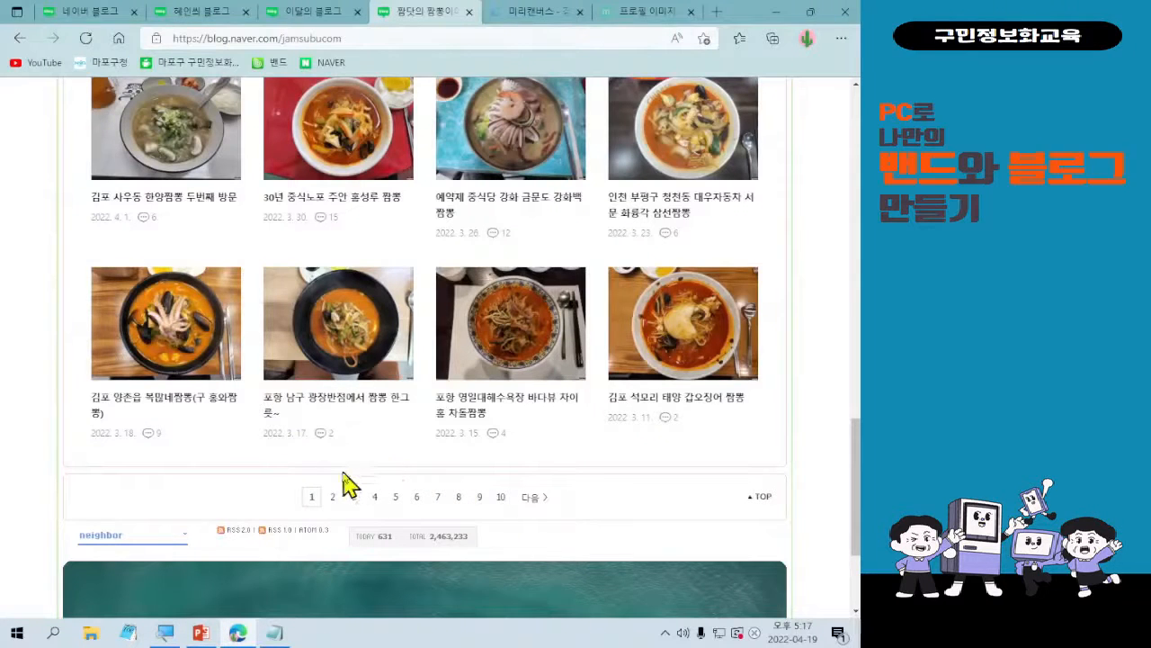
scroll(198, 502, "up", 5)
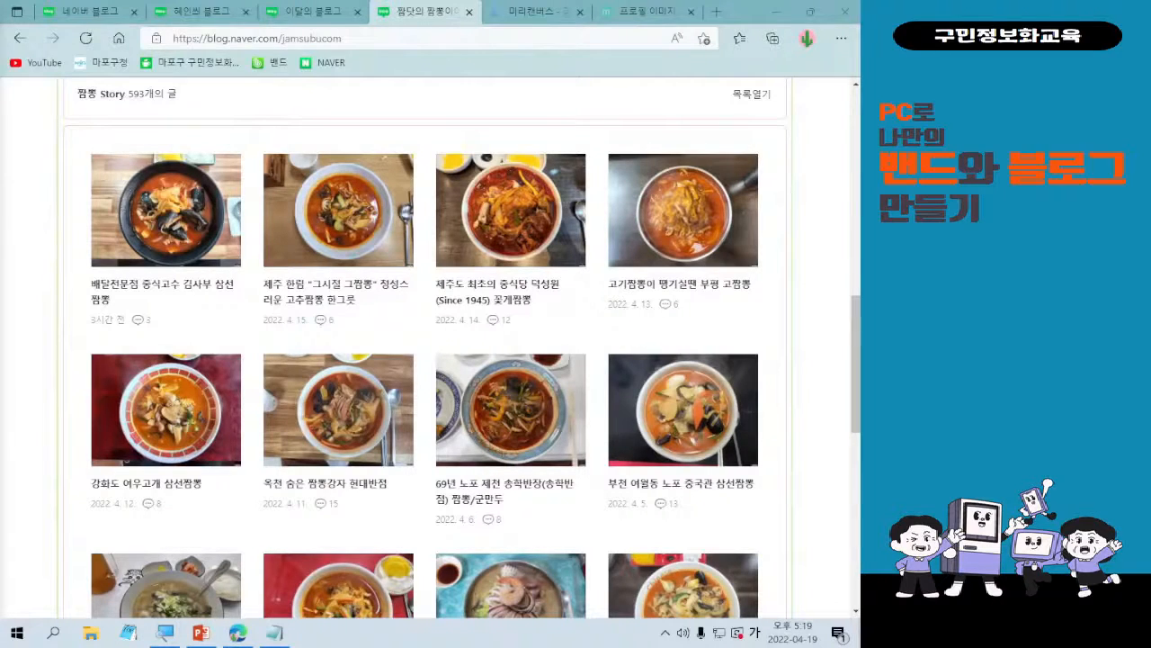
scroll(326, 576, "up", 10)
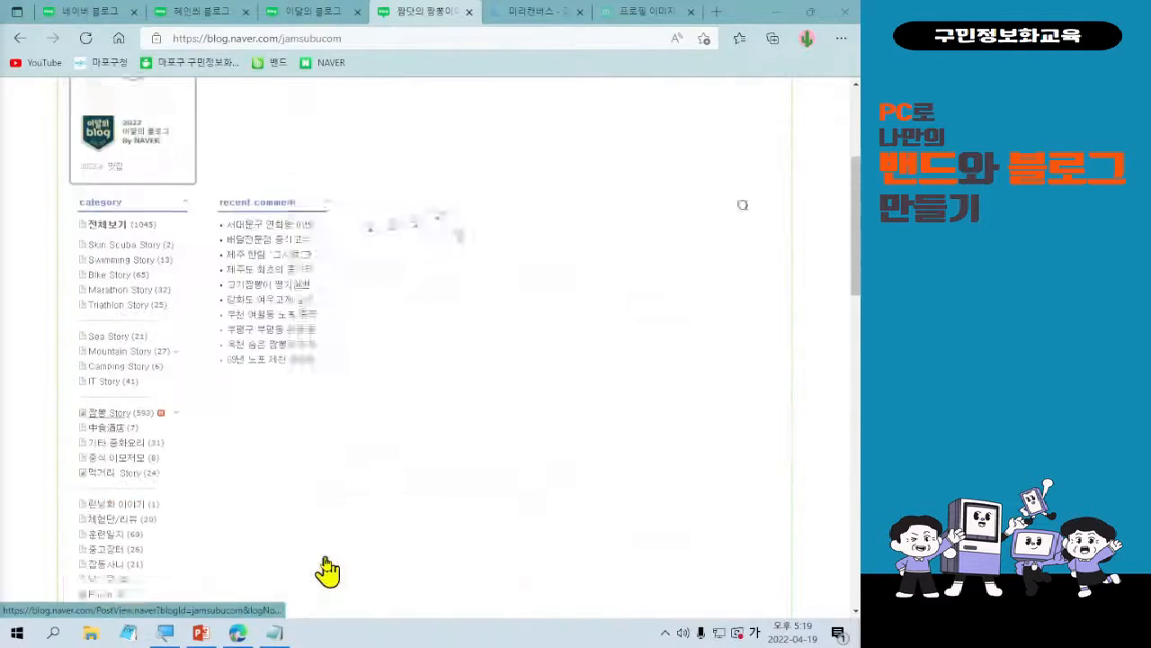
scroll(327, 570, "up", 2)
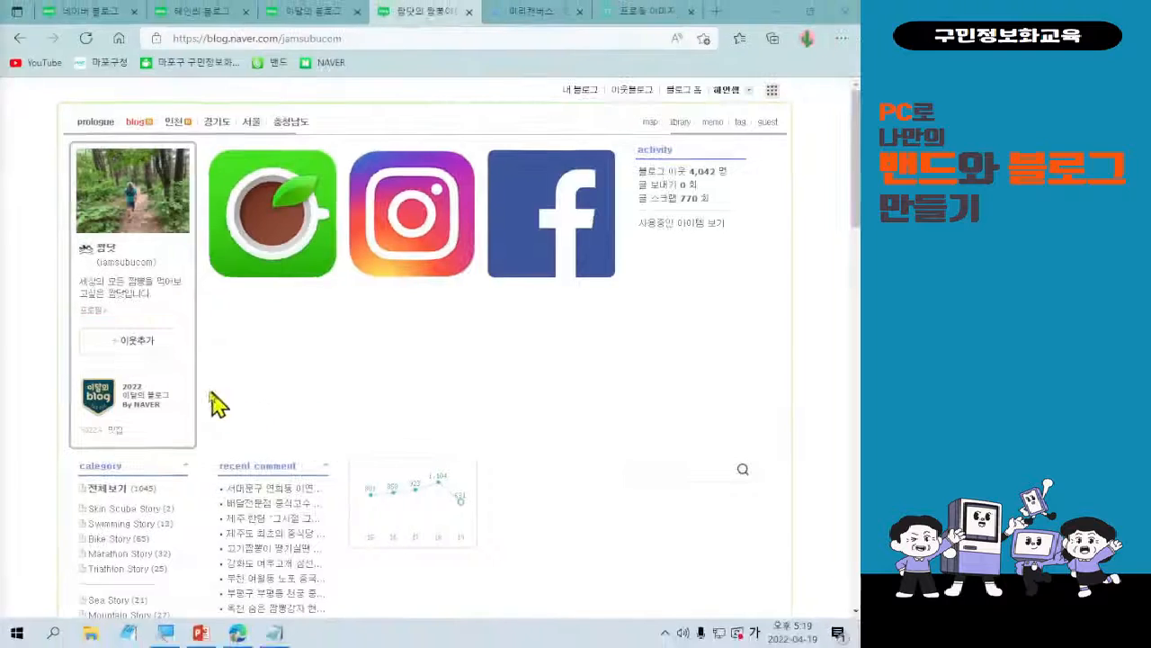
Add the featured 짬뽕 blog as a regular 이웃 in the group 새그룹 and close the 이웃추가 window.
left_click(139, 342)
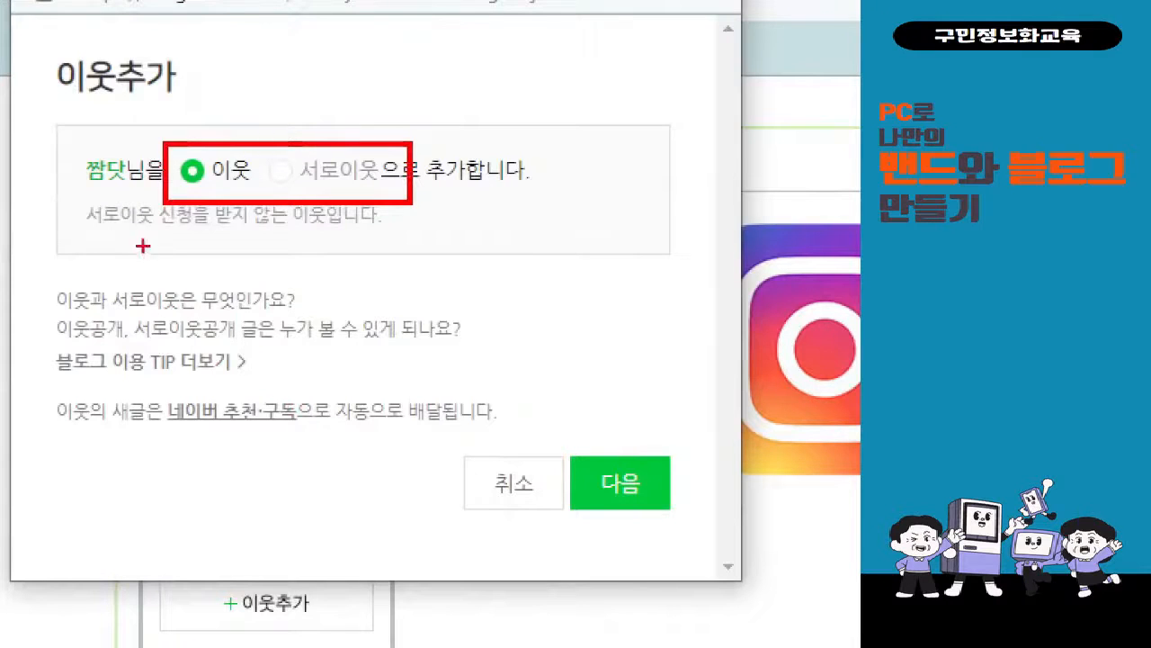
left_click_drag(72, 239, 389, 229)
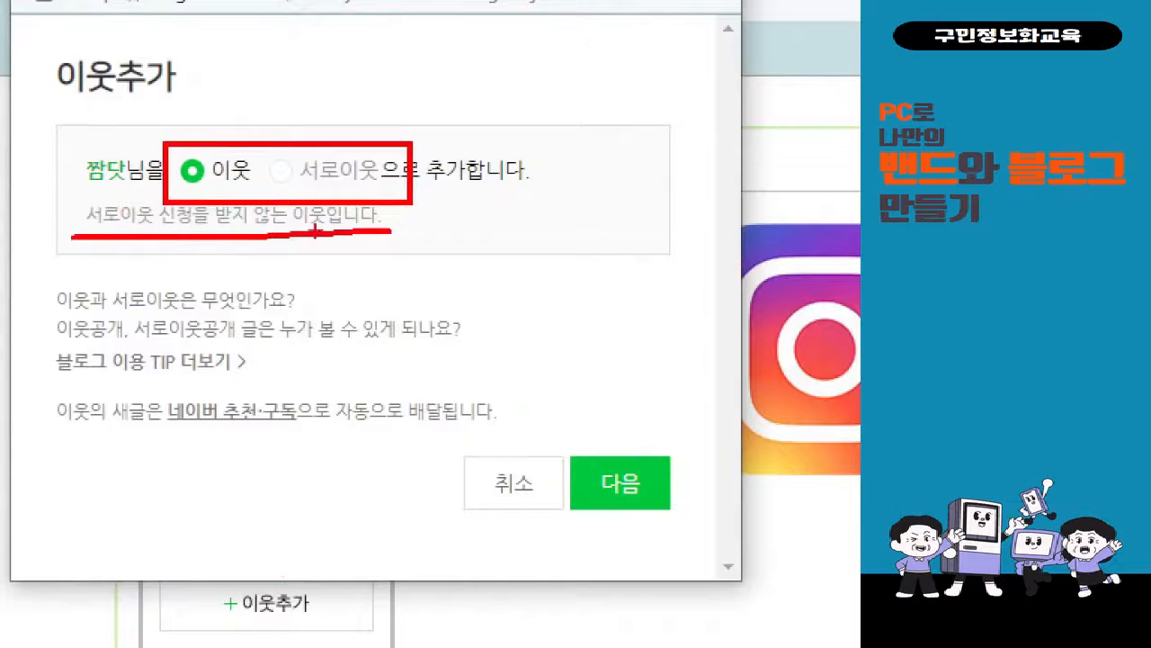
mouse_move(303, 132)
left_mouse_down()
mouse_move(326, 162)
mouse_move(360, 108)
left_mouse_up()
left_click_drag(326, 203, 291, 252)
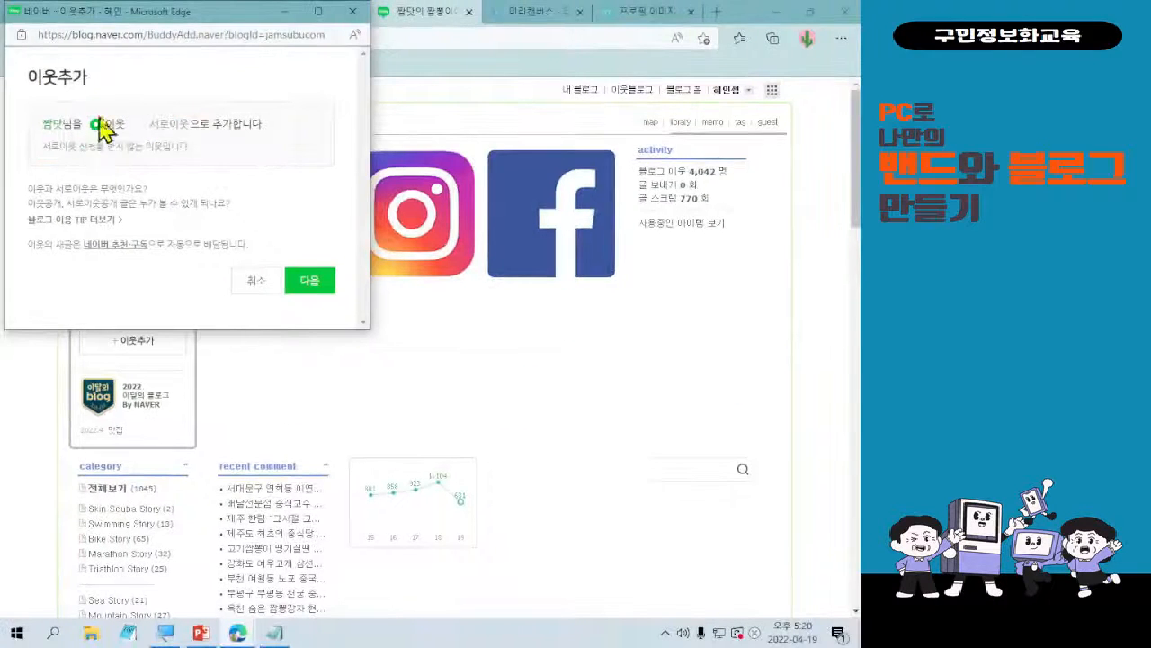
left_click(309, 283)
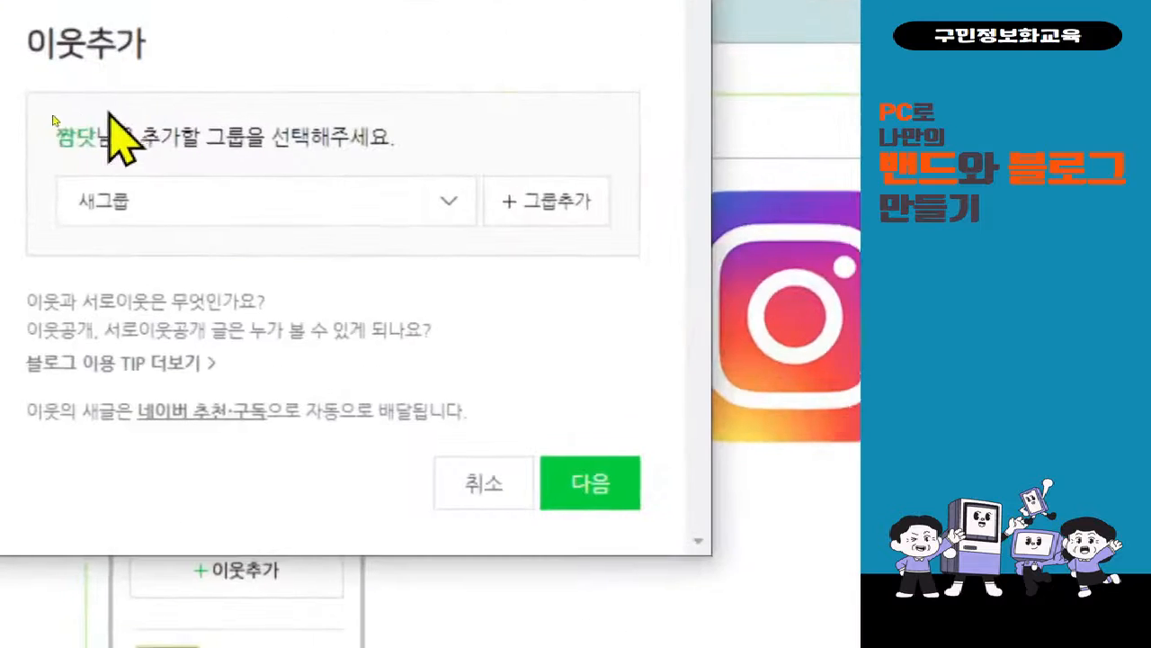
left_click(215, 204)
left_click(214, 203)
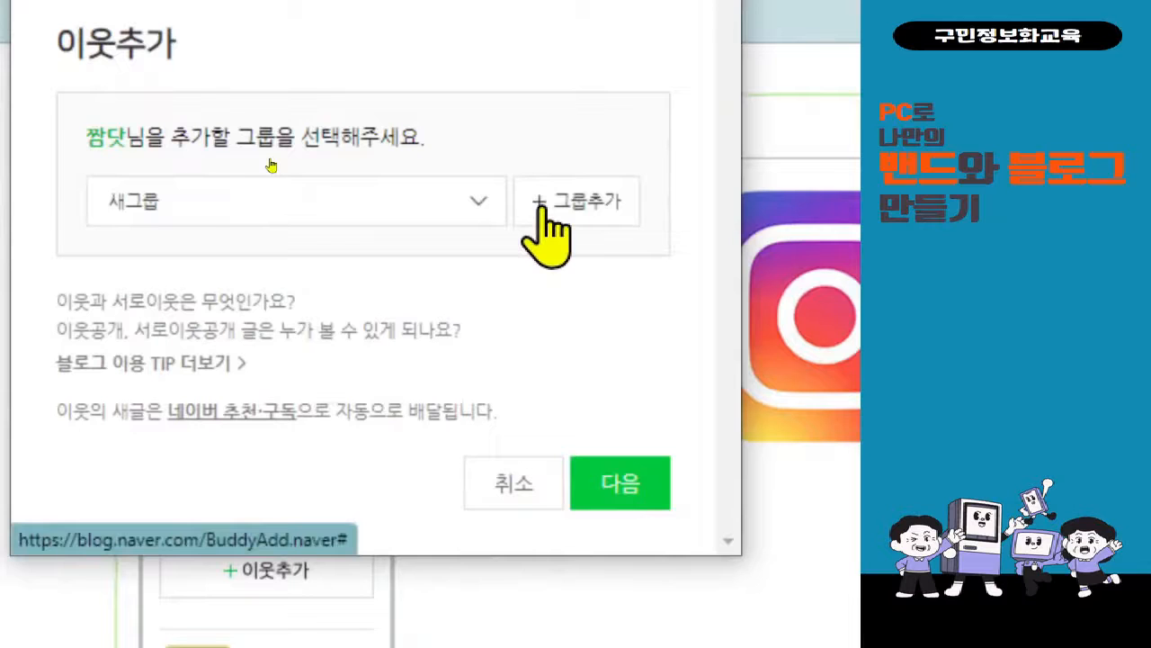
left_click(619, 483)
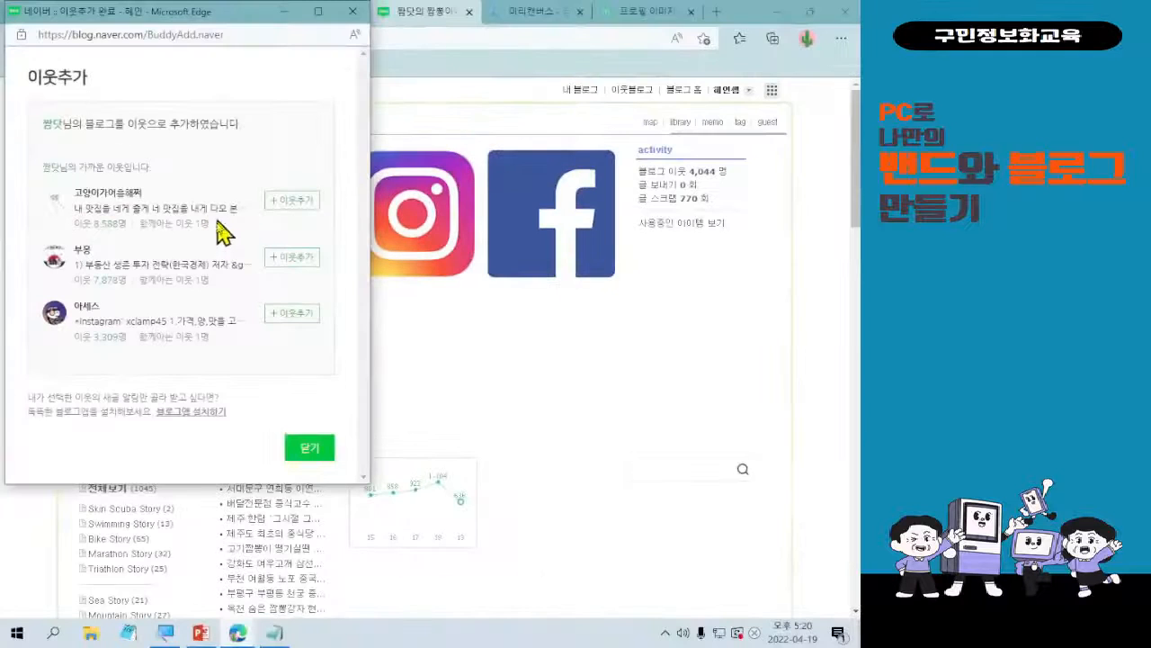
left_click(310, 455)
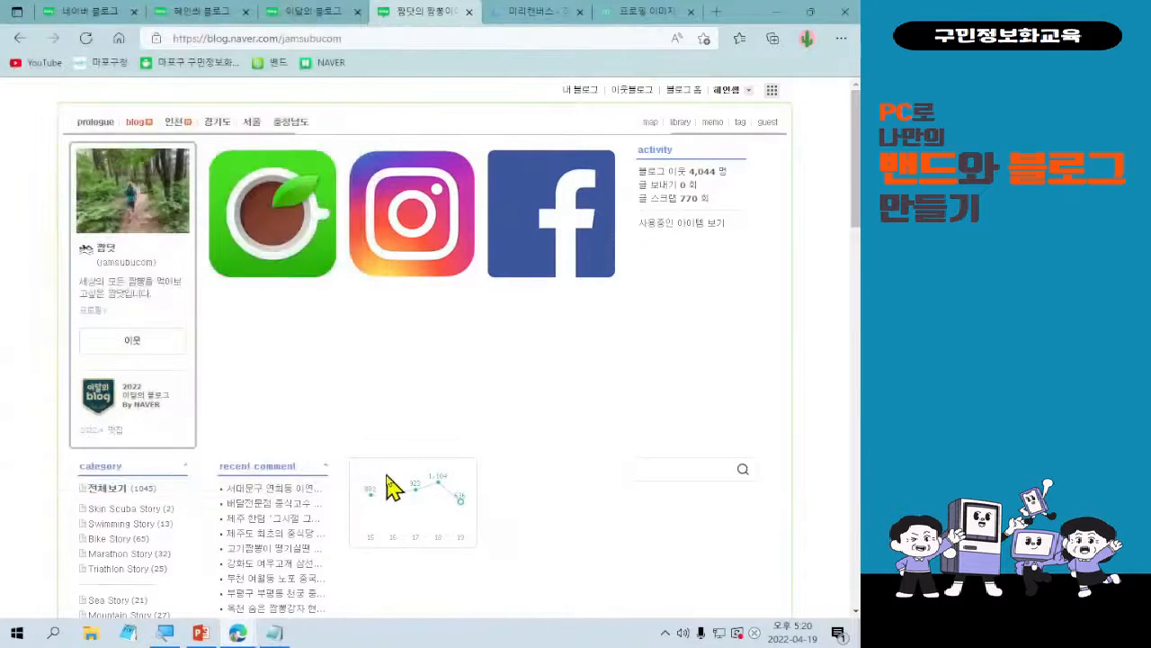
scroll(393, 486, "down", 3)
scroll(394, 490, "up", 3)
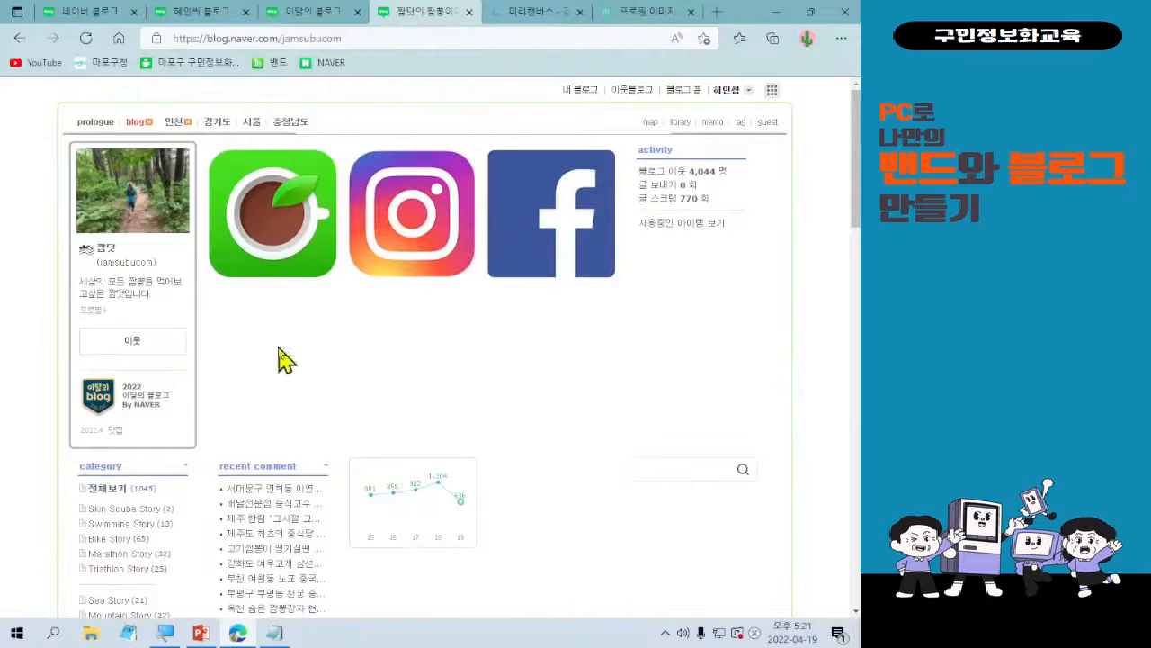
scroll(364, 390, "down", 1)
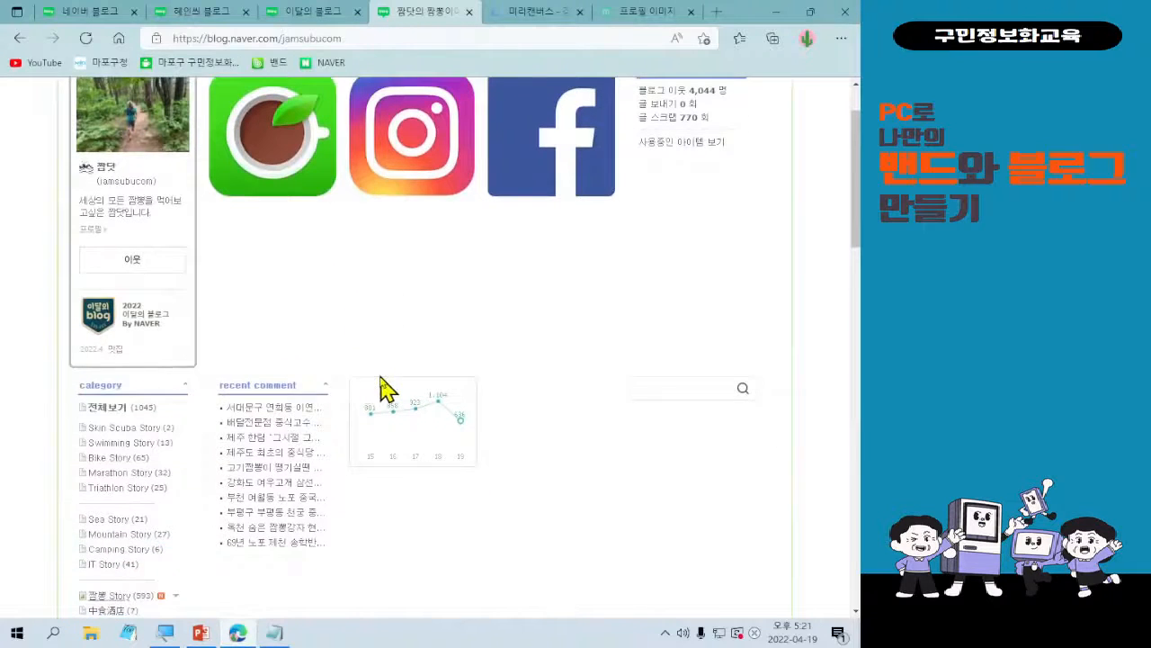
scroll(385, 390, "up", 1)
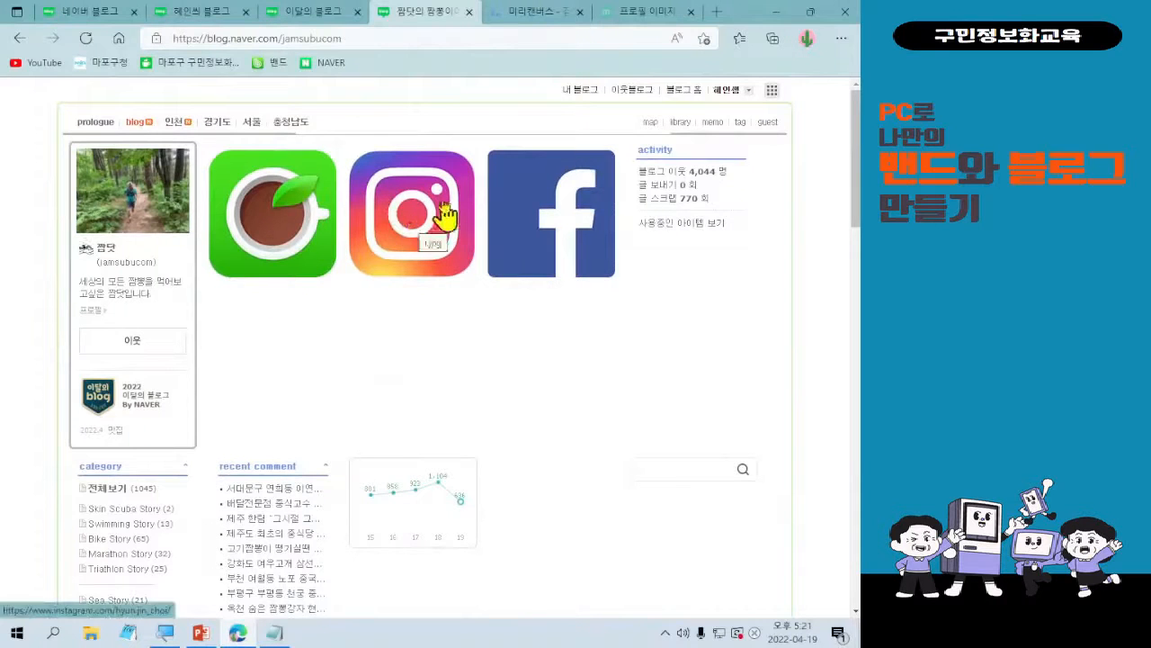
Close every other open browser page, keeping only the blog management page with the skin selection.
left_click(292, 13)
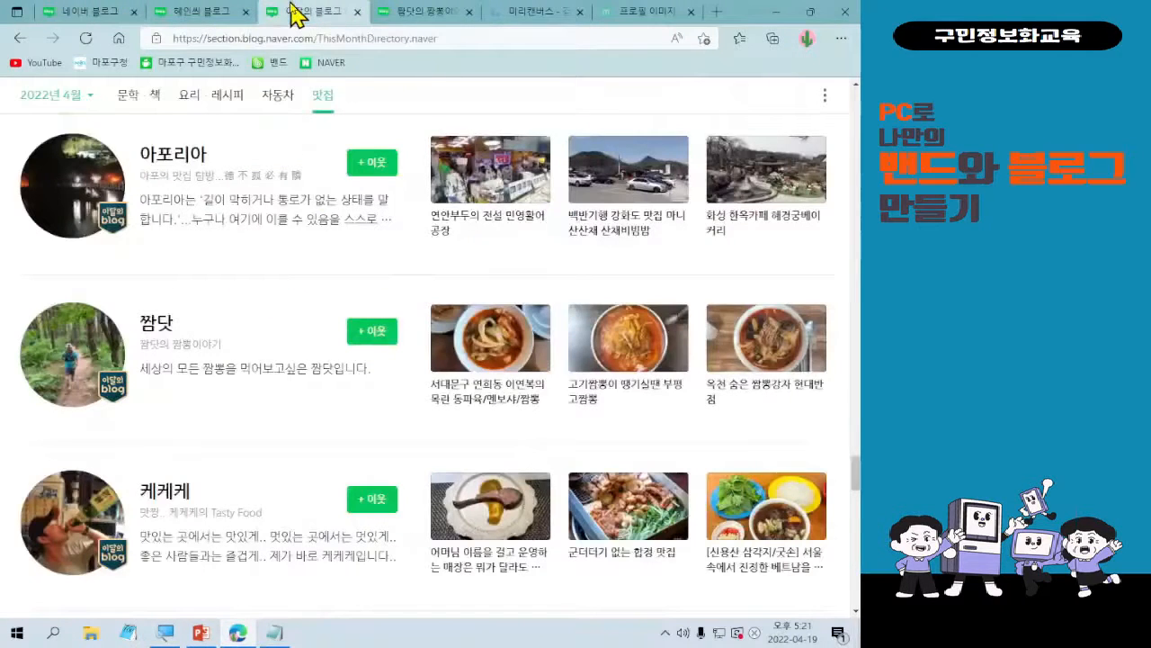
left_click(218, 17)
left_click(85, 12)
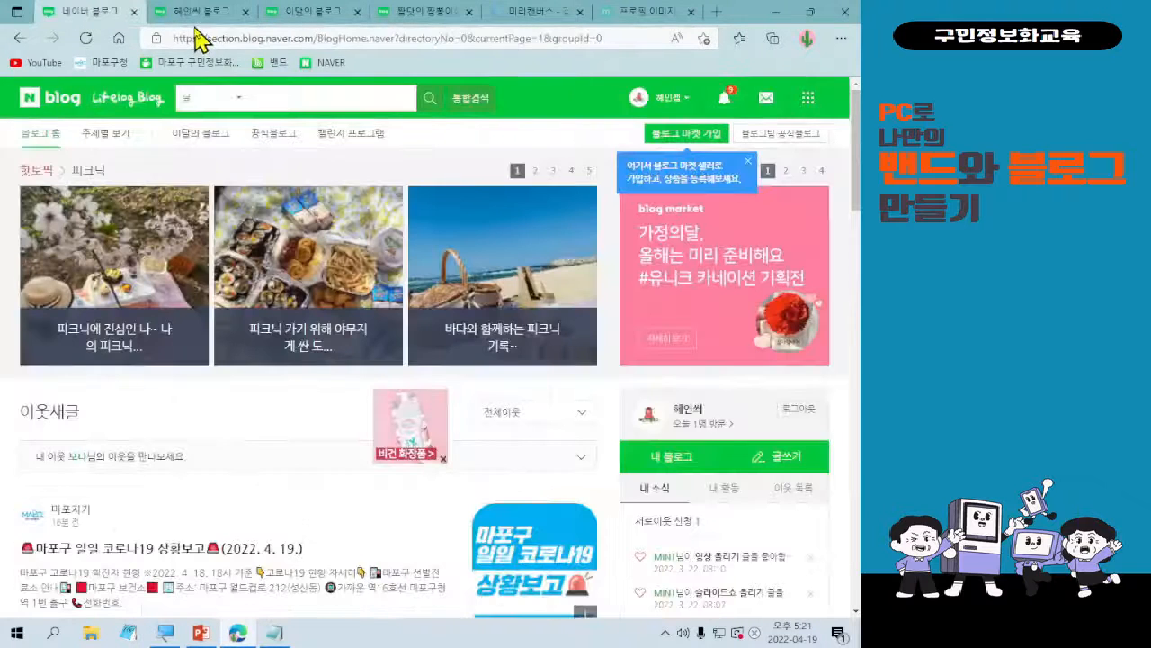
left_click(196, 15)
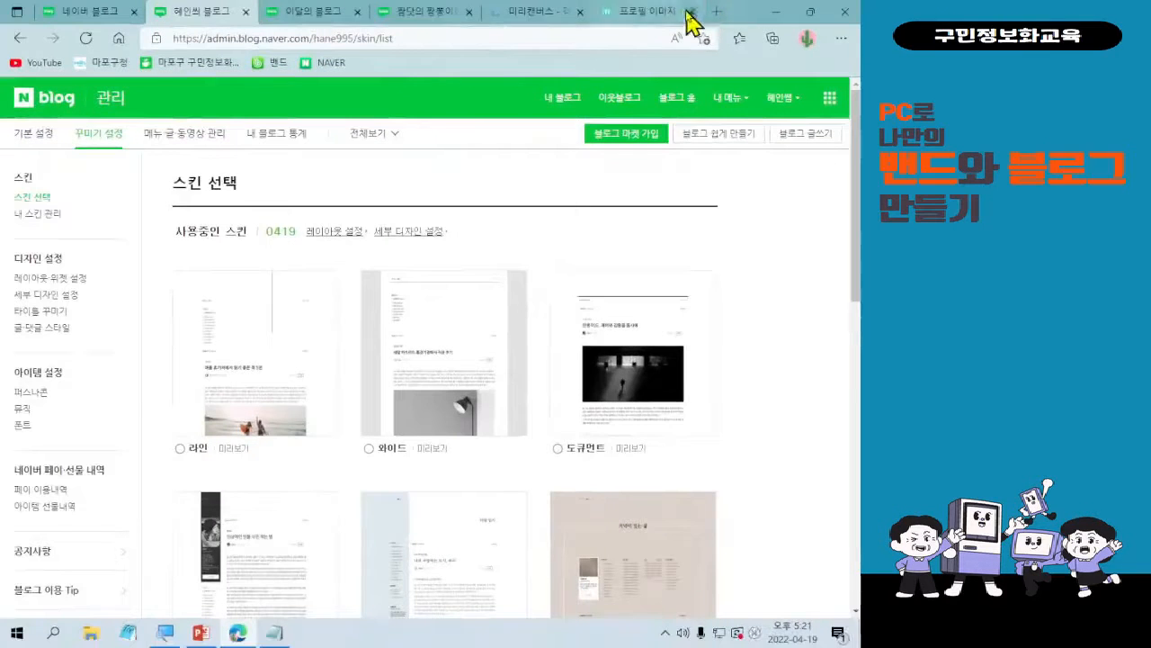
left_click(714, 24)
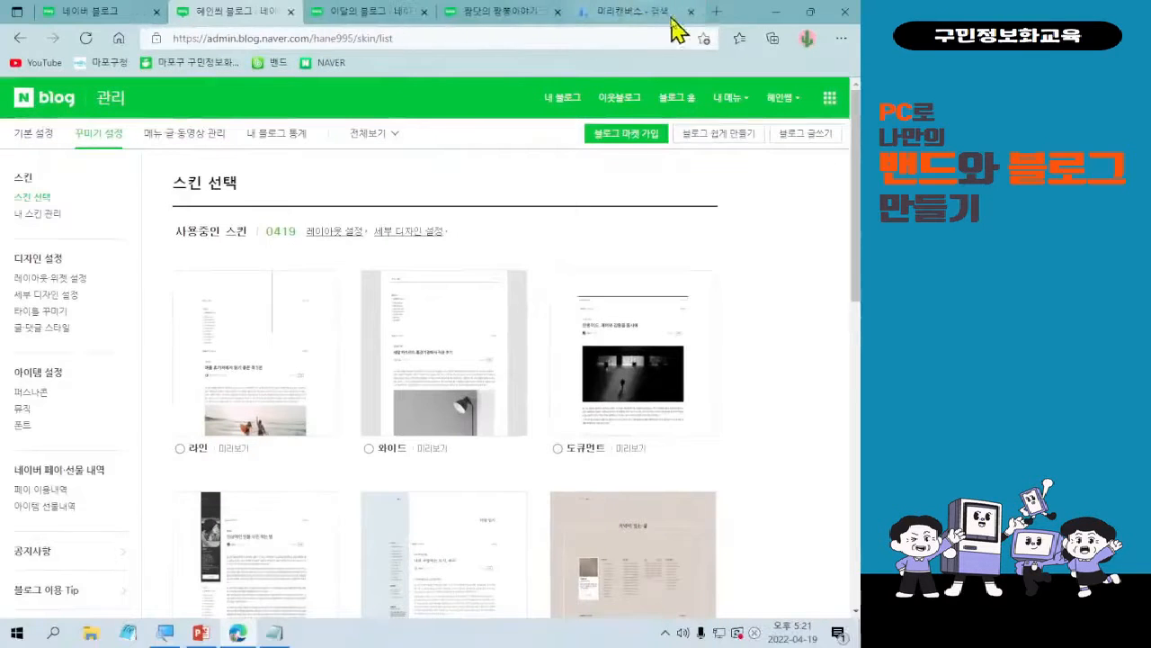
left_click(690, 11)
left_click(689, 12)
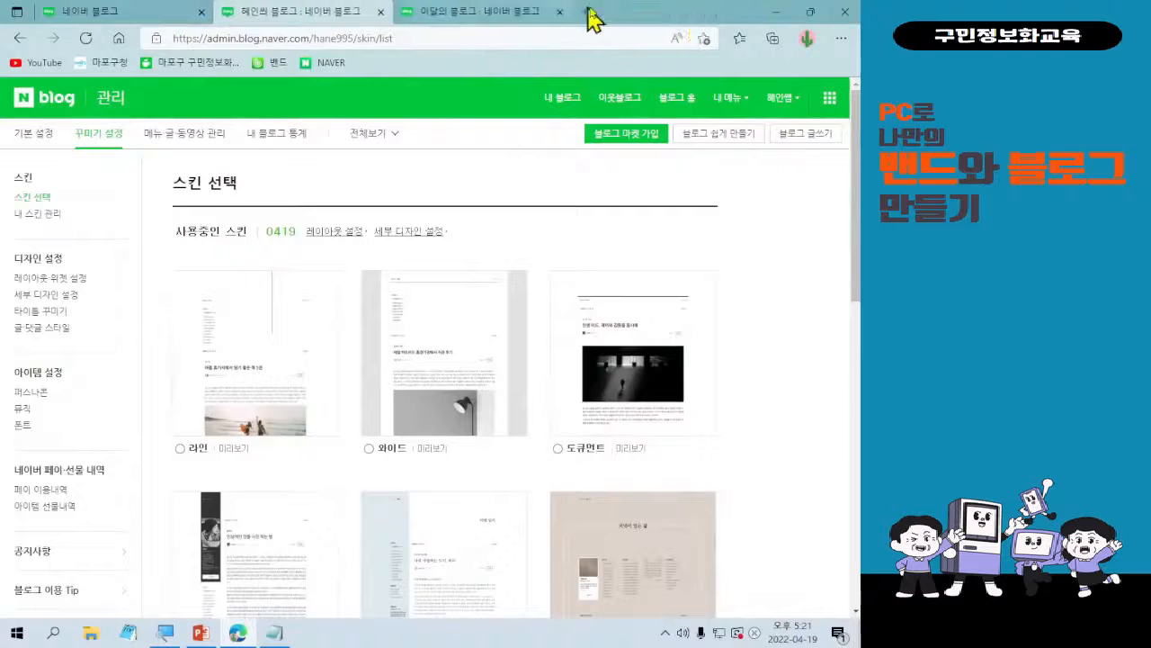
left_click(559, 12)
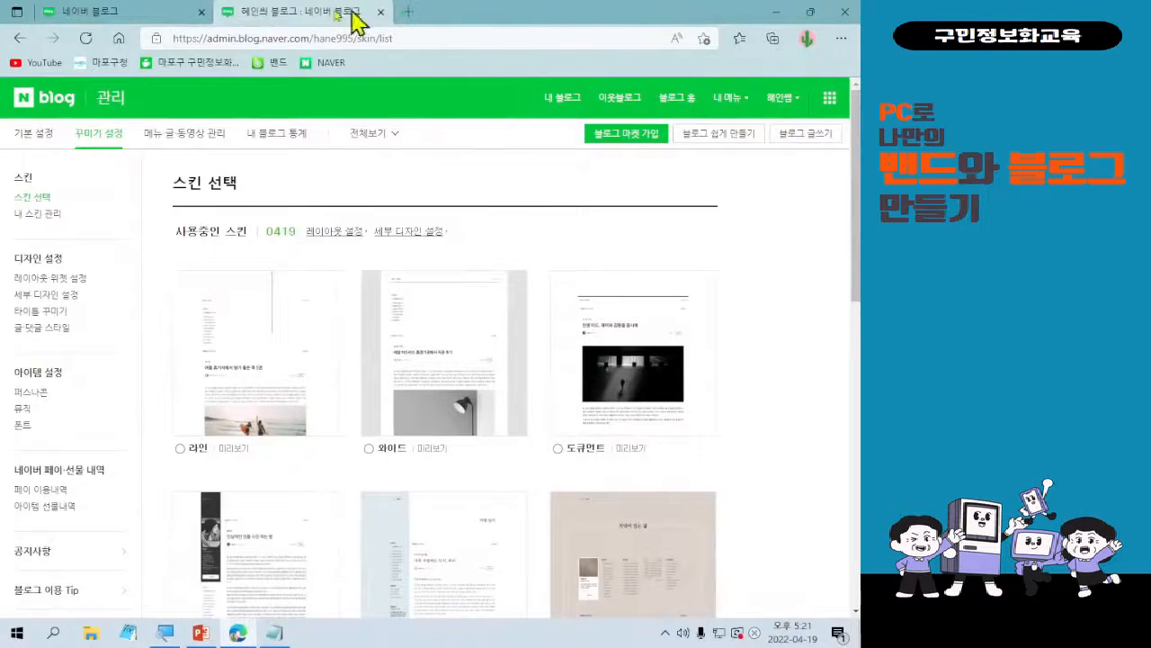
left_click(202, 13)
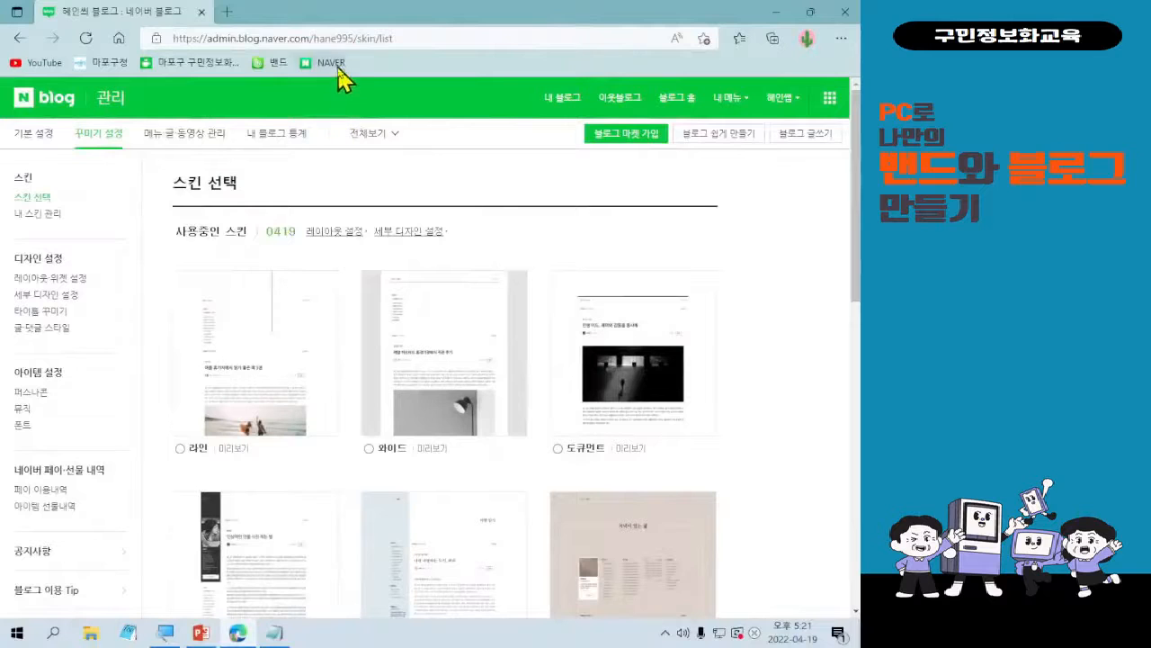
Go to the Naver main page, open its 블로그 service and set the search scope to 블로그.
left_click(645, 125)
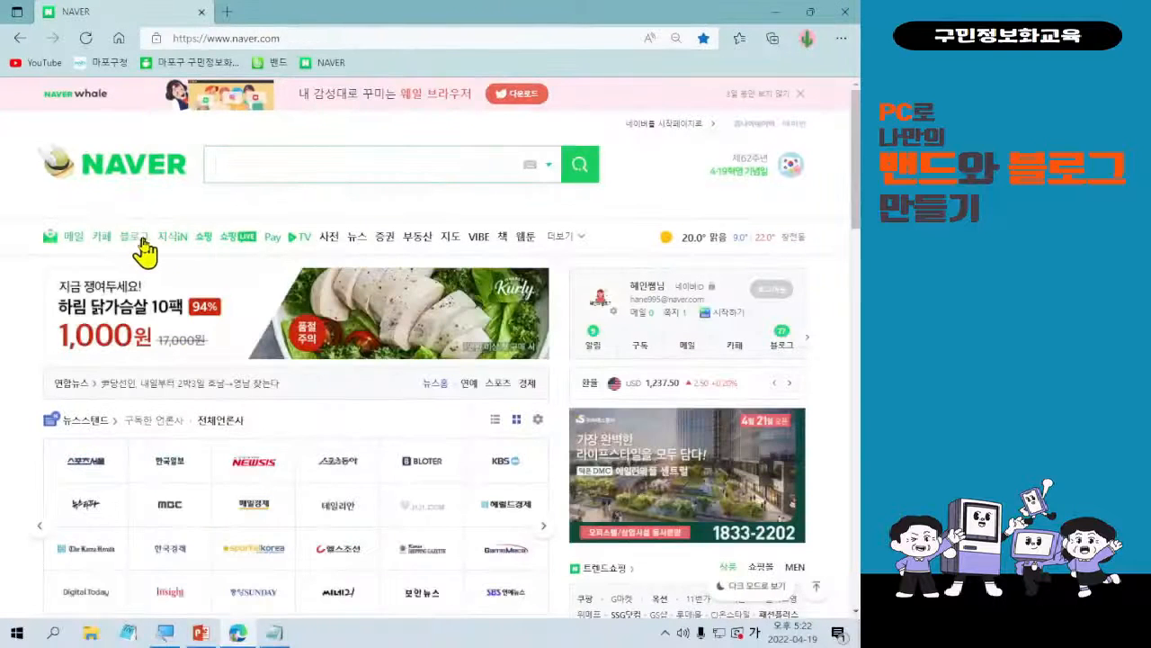
left_click(270, 473)
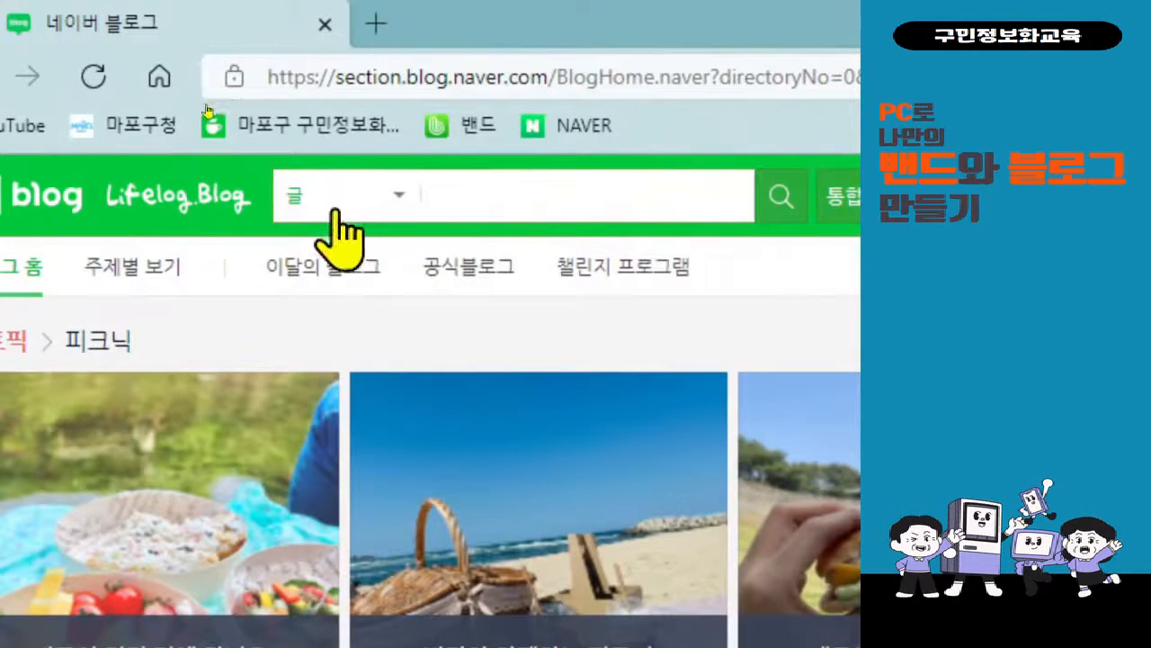
left_click(396, 198)
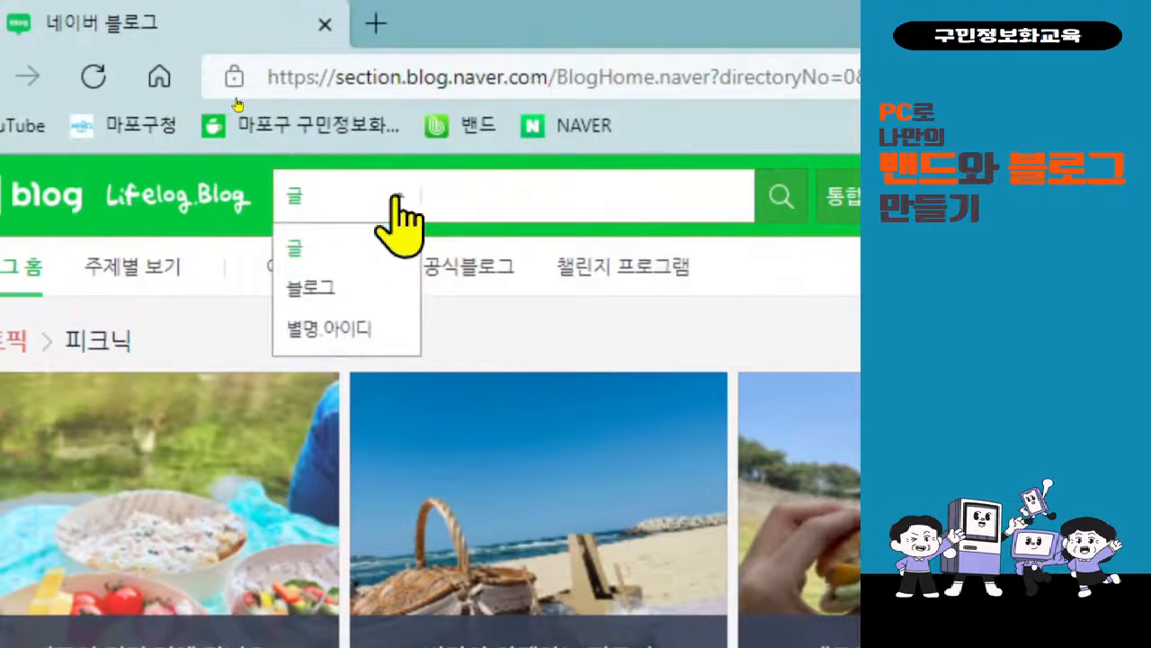
left_click(358, 292)
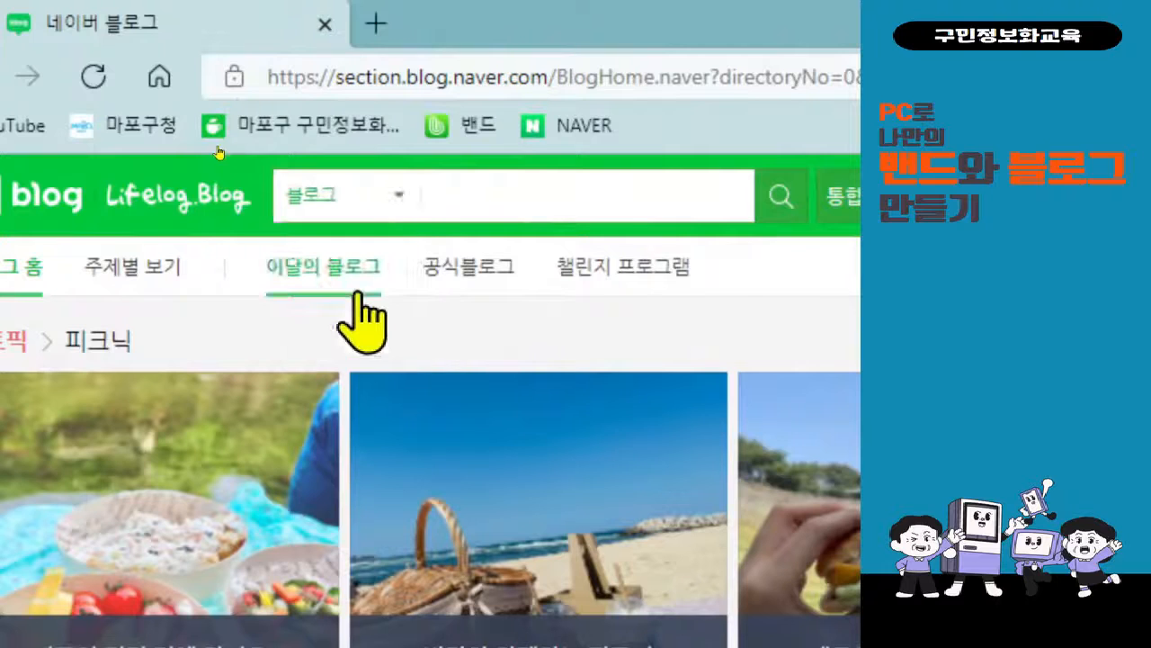
left_click(385, 201)
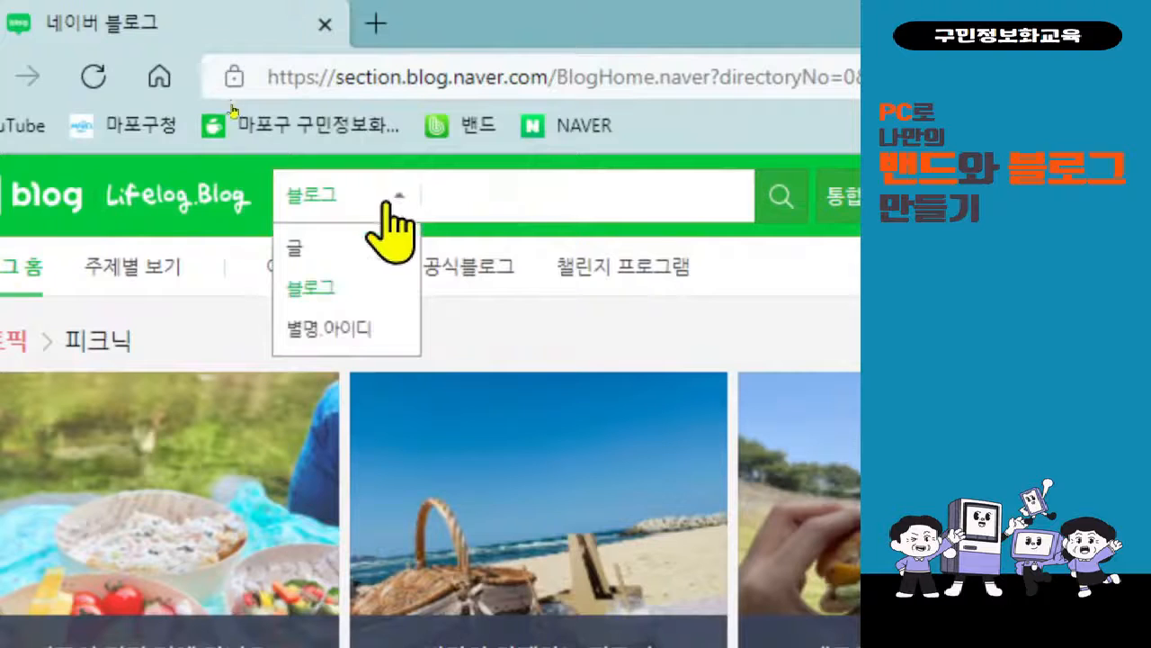
left_click(382, 304)
Search the blogs for 마포지기 and switch the results to 별명·아이디.
left_click(485, 189)
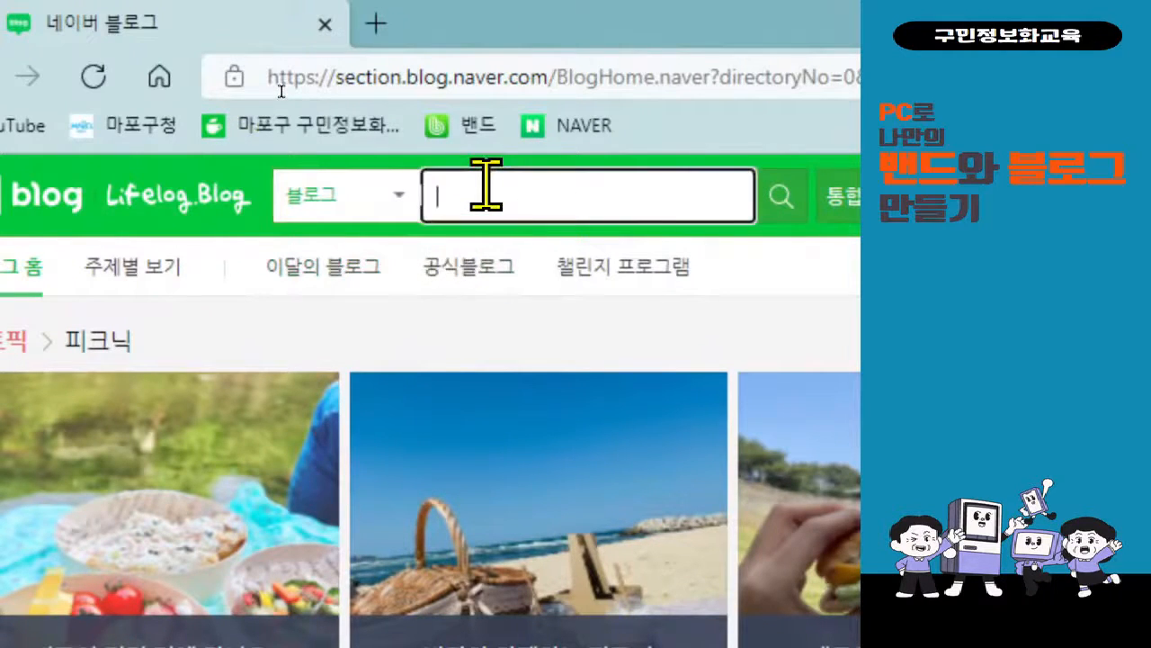
type("매포지기")
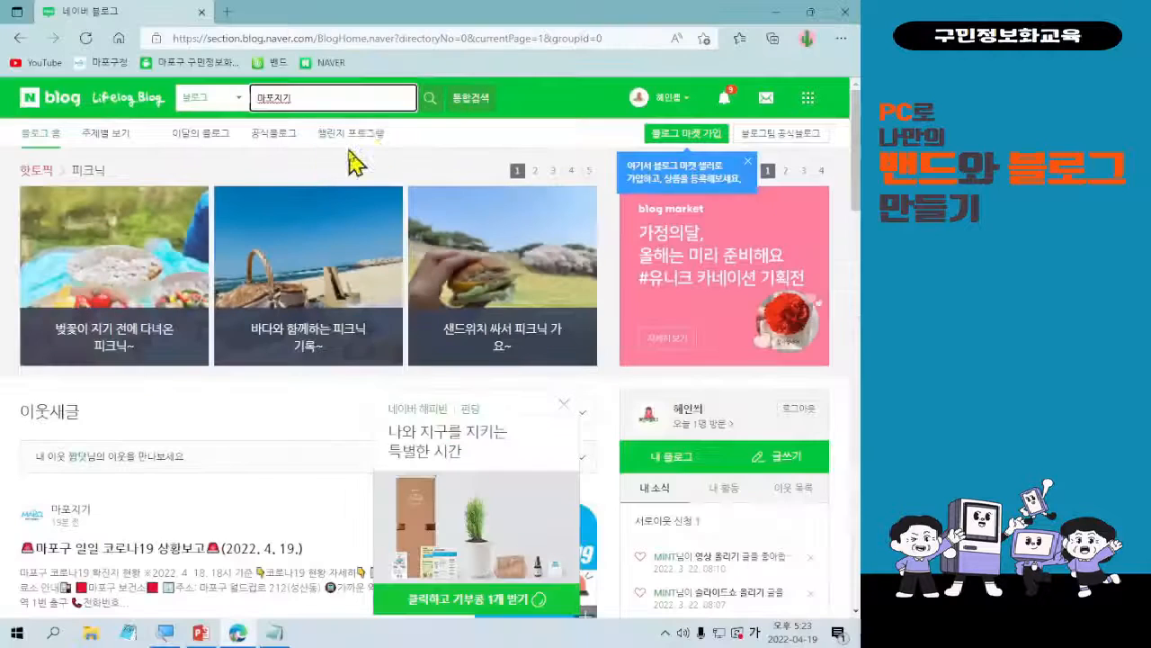
left_click(428, 101)
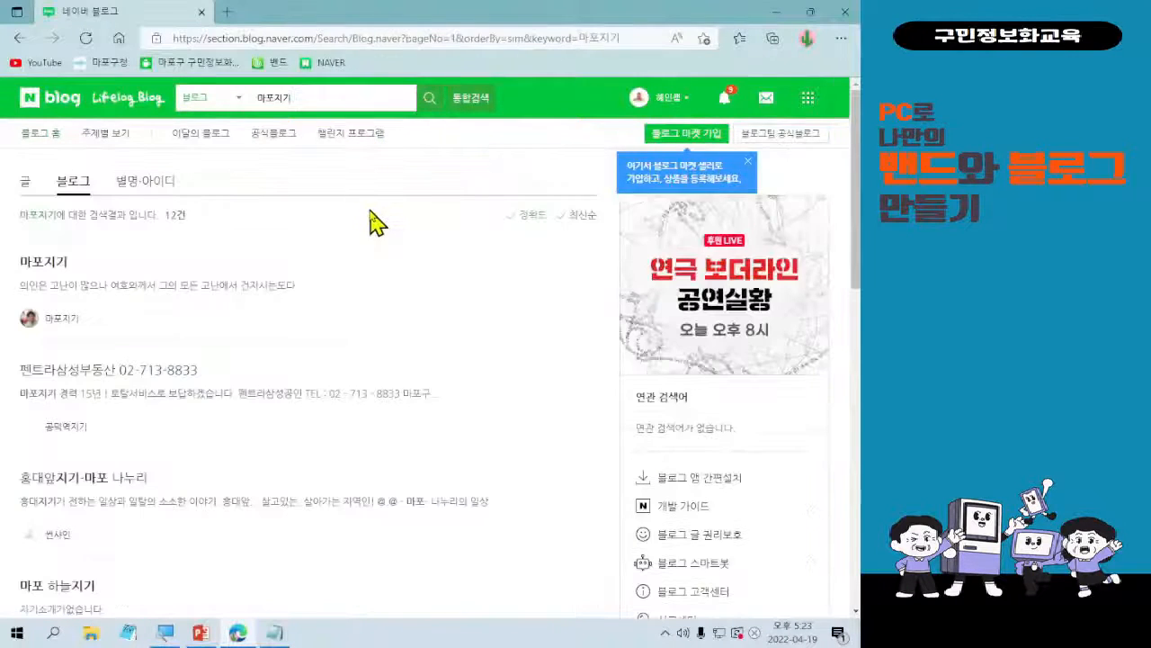
left_click(139, 189)
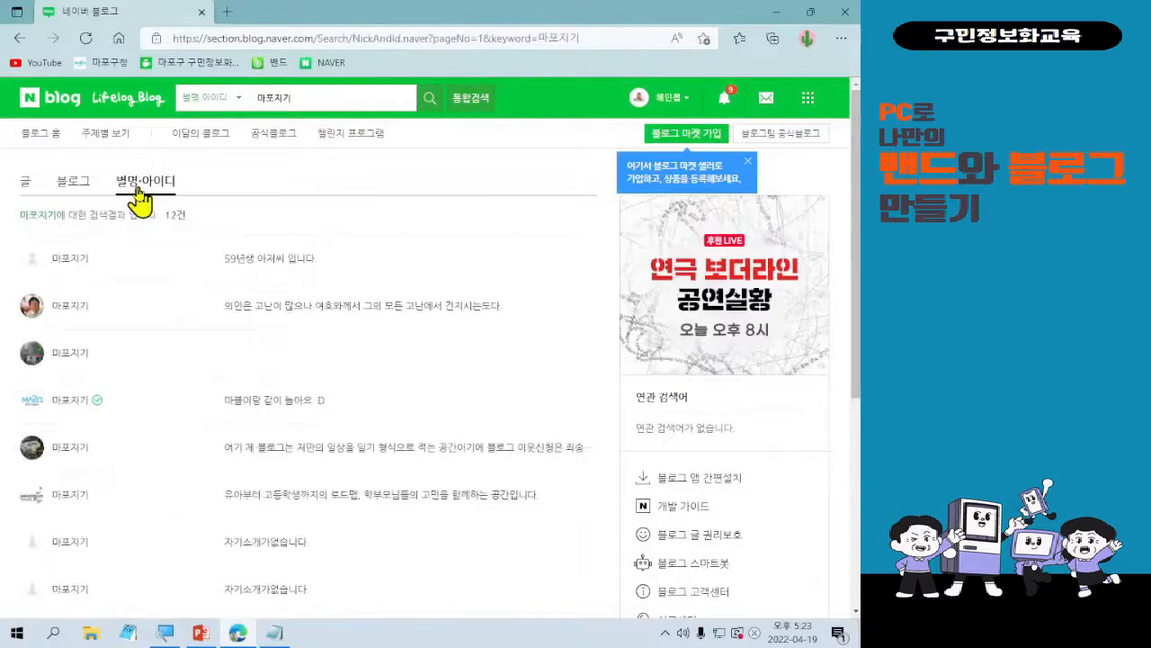
Switch the 마포지기 search results to 블로그 and look through the listed blogs.
left_click(72, 185)
scroll(131, 346, "down", 3)
scroll(137, 358, "up", 3)
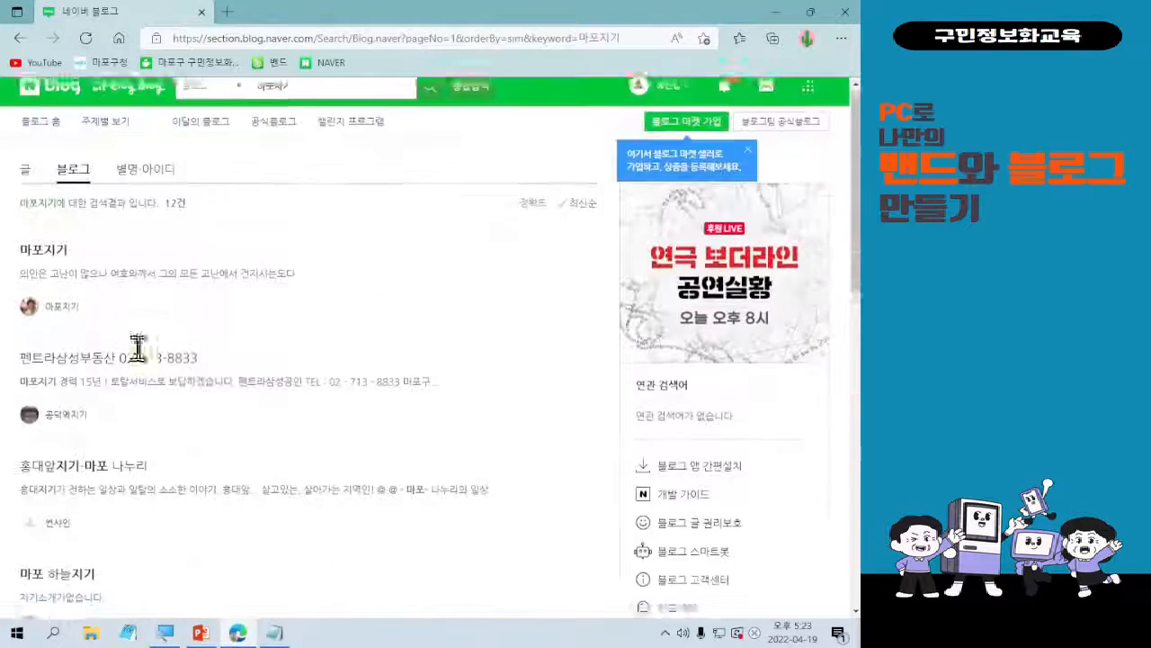
Mark the 별명·아이디 category with a red box and an arrow from the search keyword, and switch the results to that category.
key("ctrl+1")
left_click(97, 128)
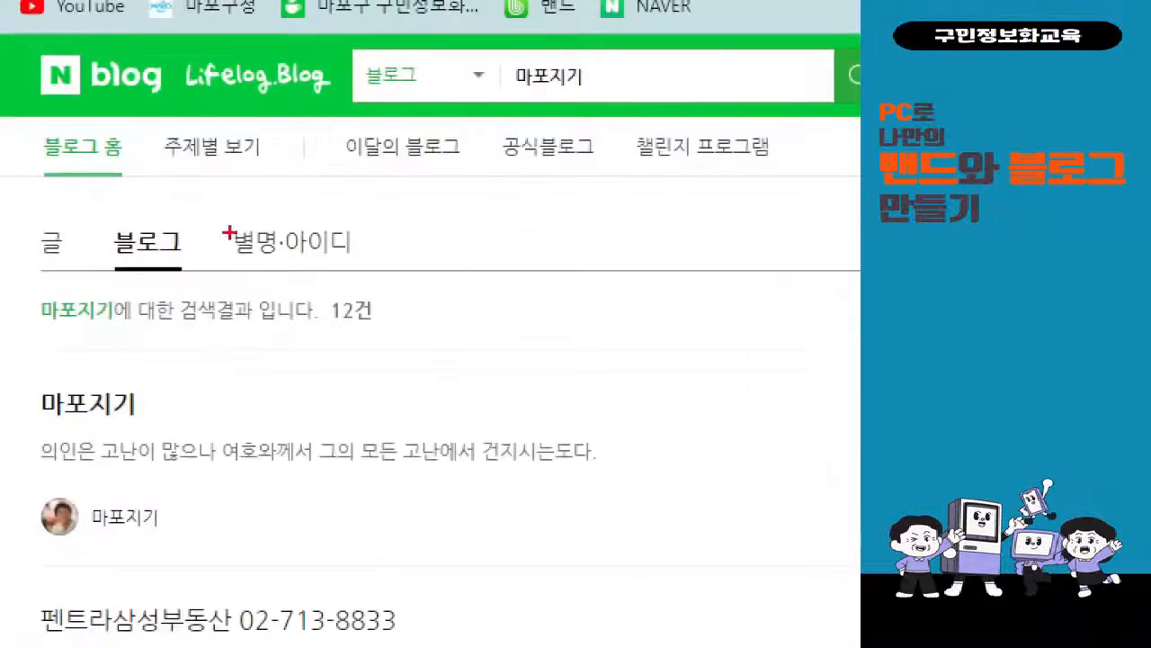
left_click_drag(189, 212, 378, 302)
left_click_drag(387, 245, 580, 96)
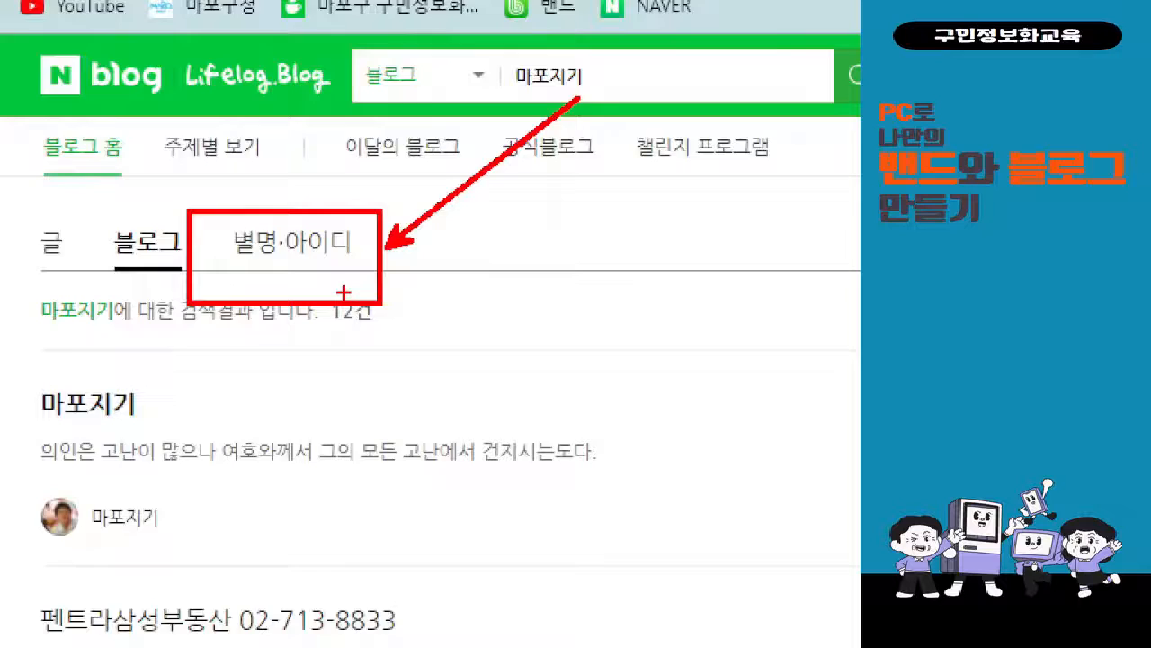
left_click(335, 241)
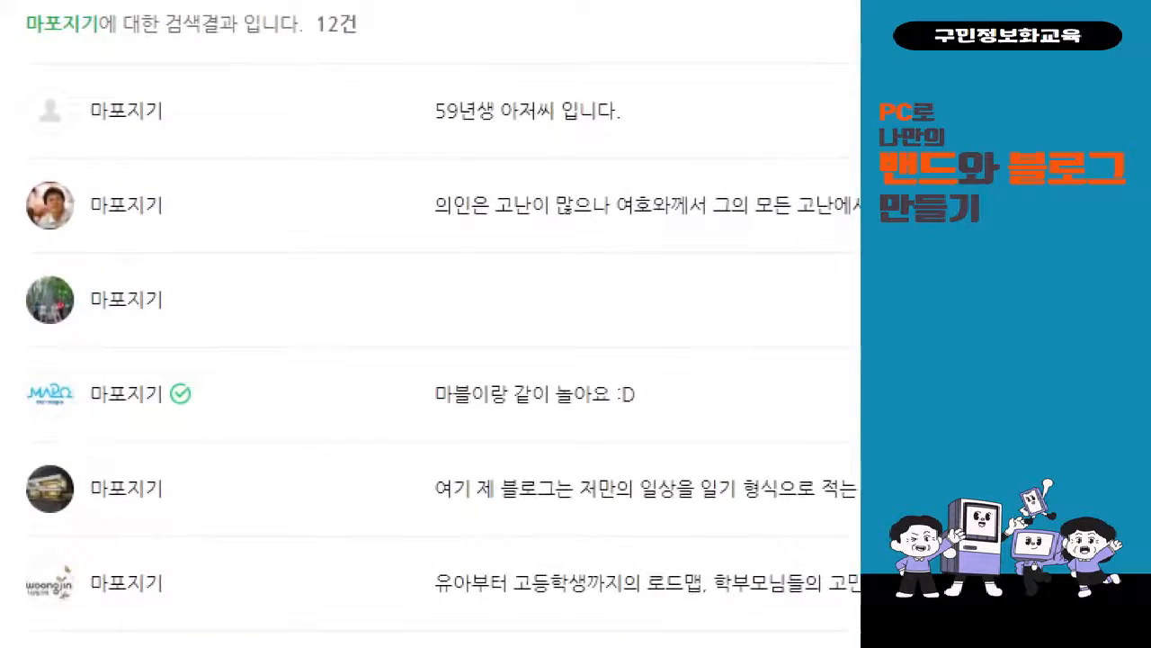
Frame the check-marked 마포지기 entry and the 별명·아이디 heading in red, connect them with an arrow, and exit the annotation view.
left_click(107, 401)
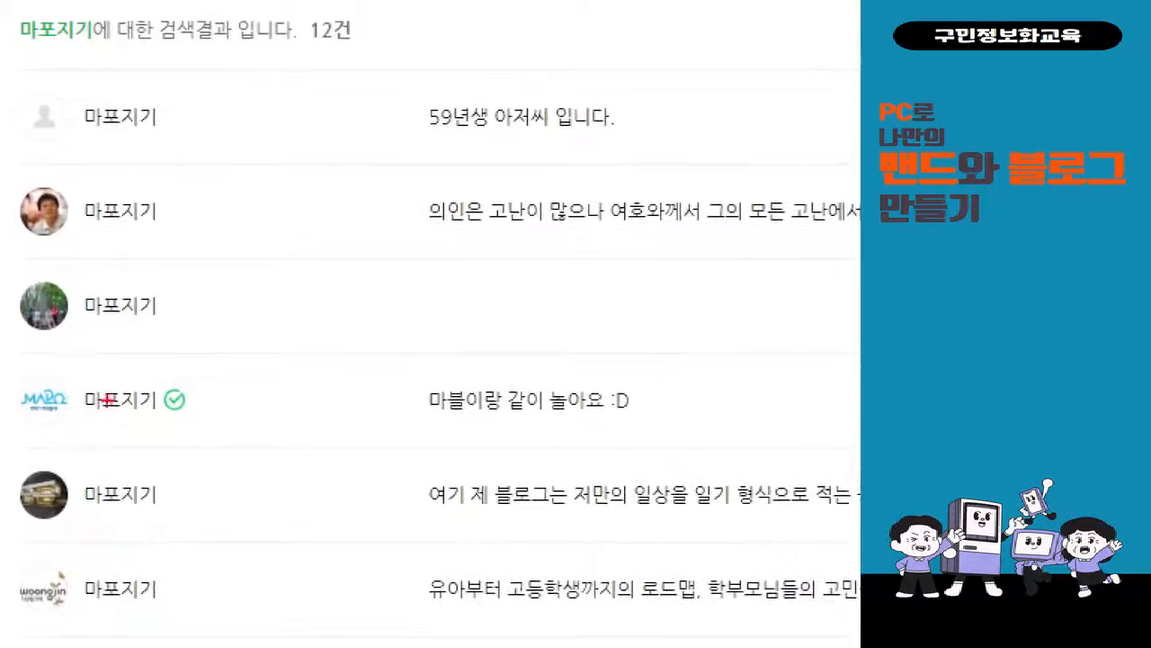
left_click_drag(10, 357, 705, 444)
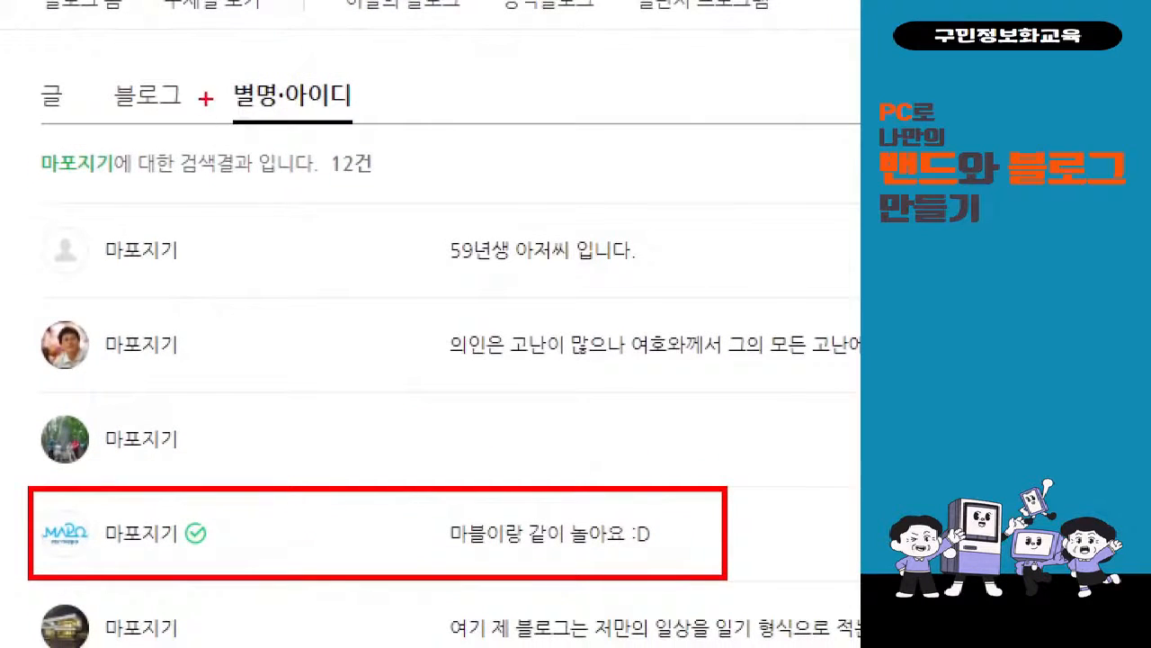
left_click_drag(208, 65, 413, 125)
left_click_drag(199, 502, 329, 124)
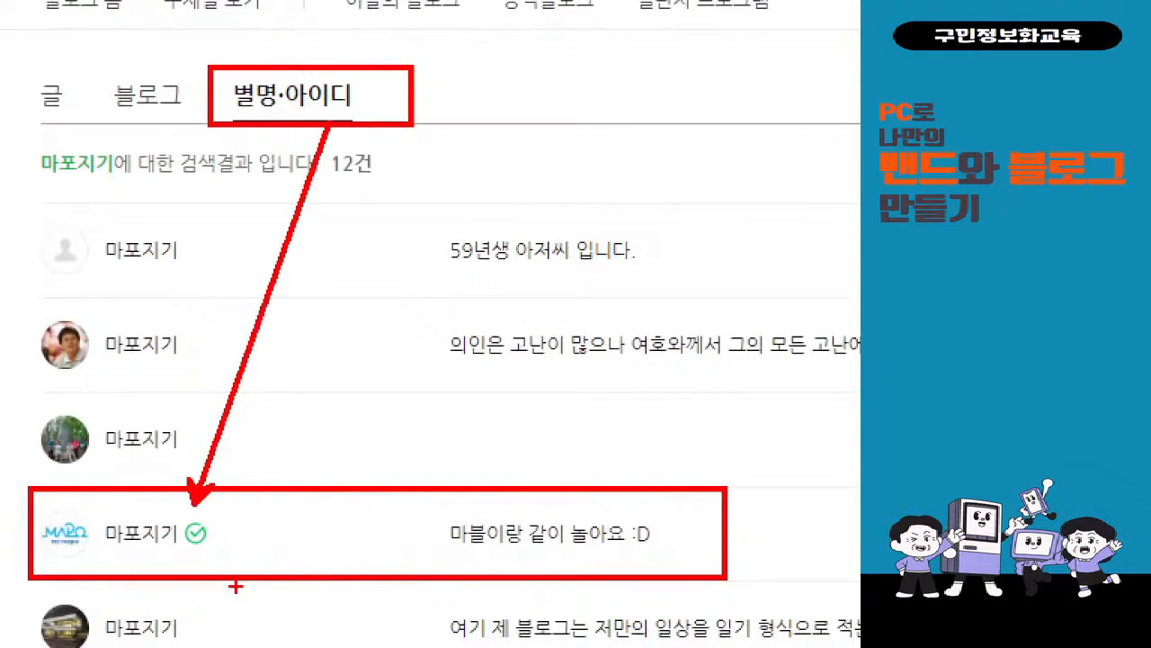
key("Escape")
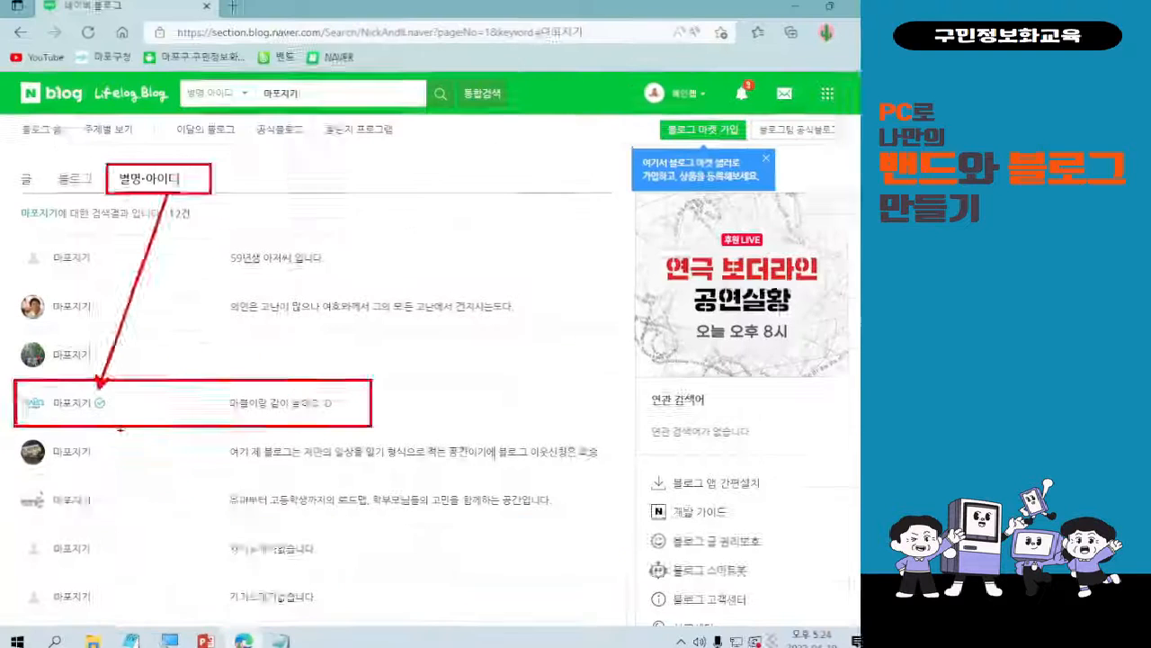
Open the check-marked 마포지기 blog from the results and look through its front page.
left_click(70, 401)
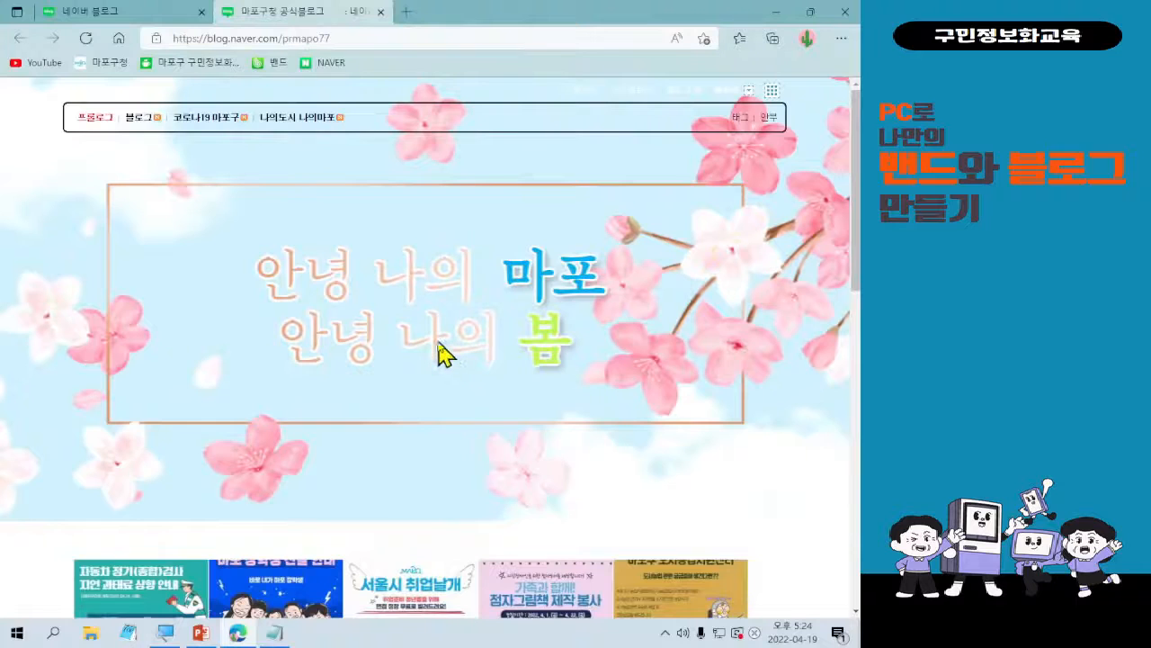
scroll(441, 353, "down", 15)
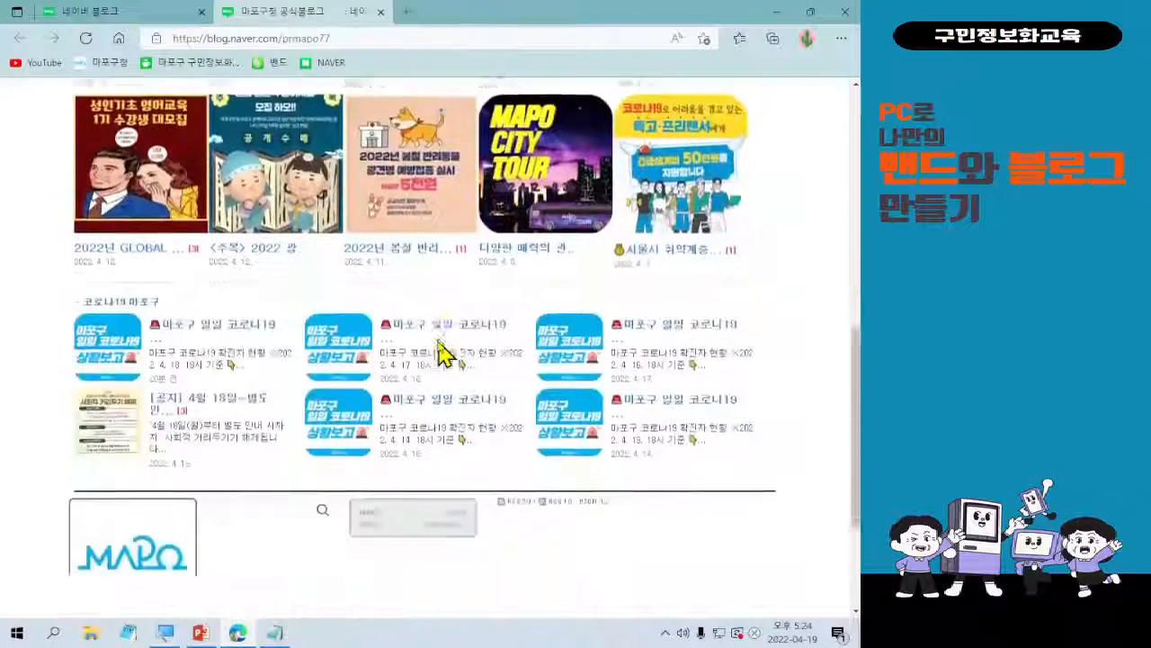